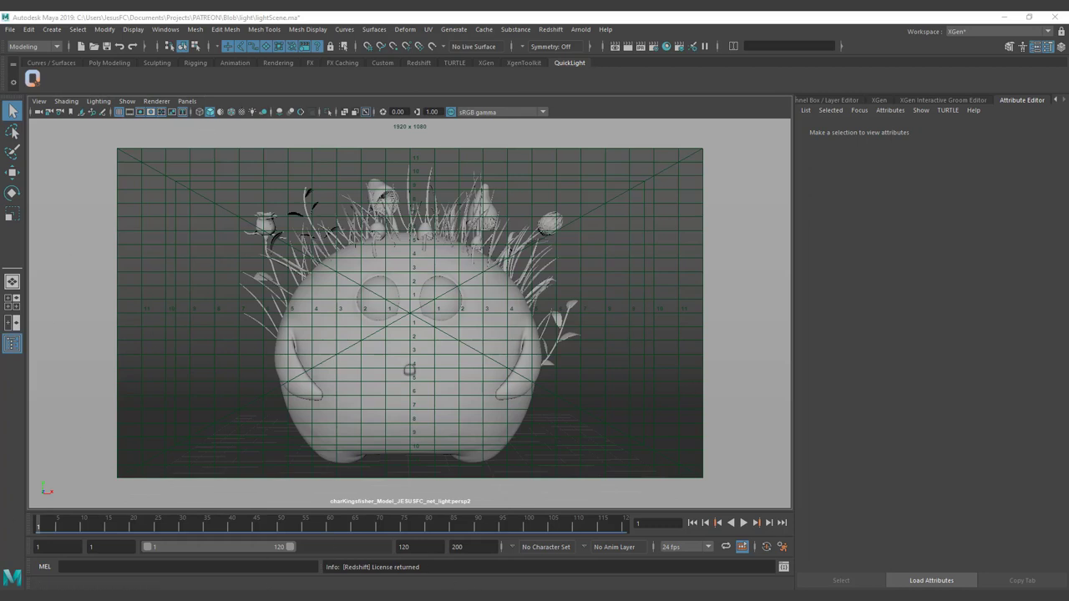
Examine the character's finished render up close in the Redshift Render View, then close the render windows.
click(552, 30)
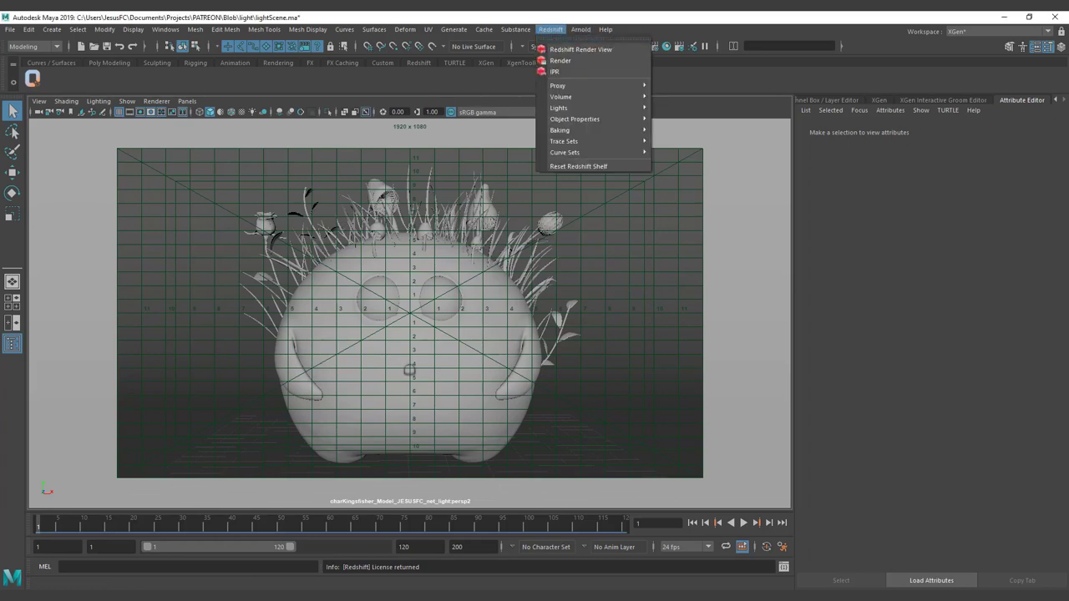
click(580, 49)
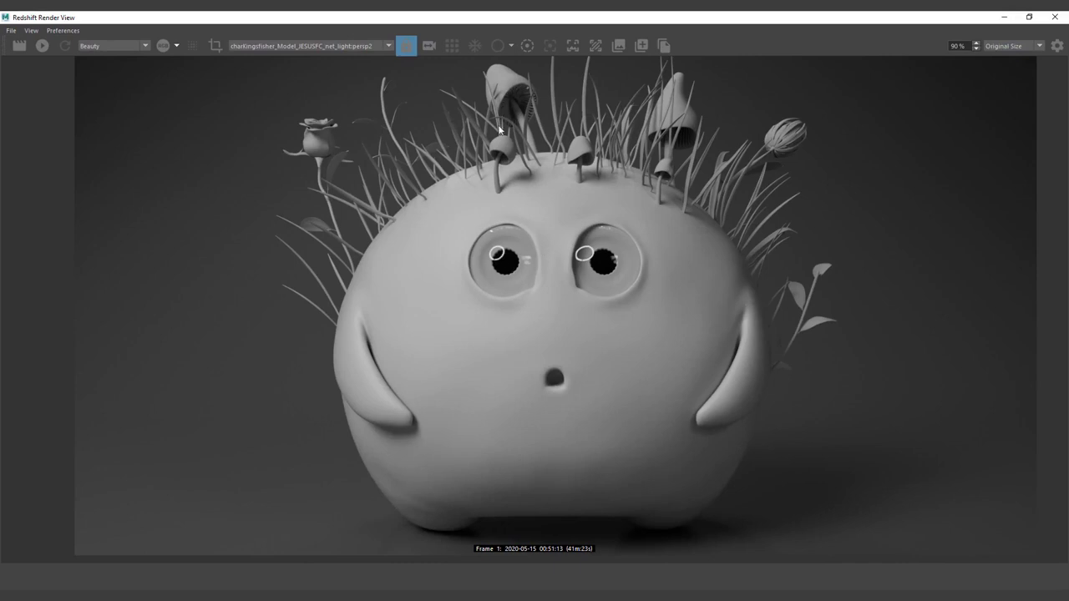
scroll(608, 319, up, 5)
drag(560, 280, 540, 362)
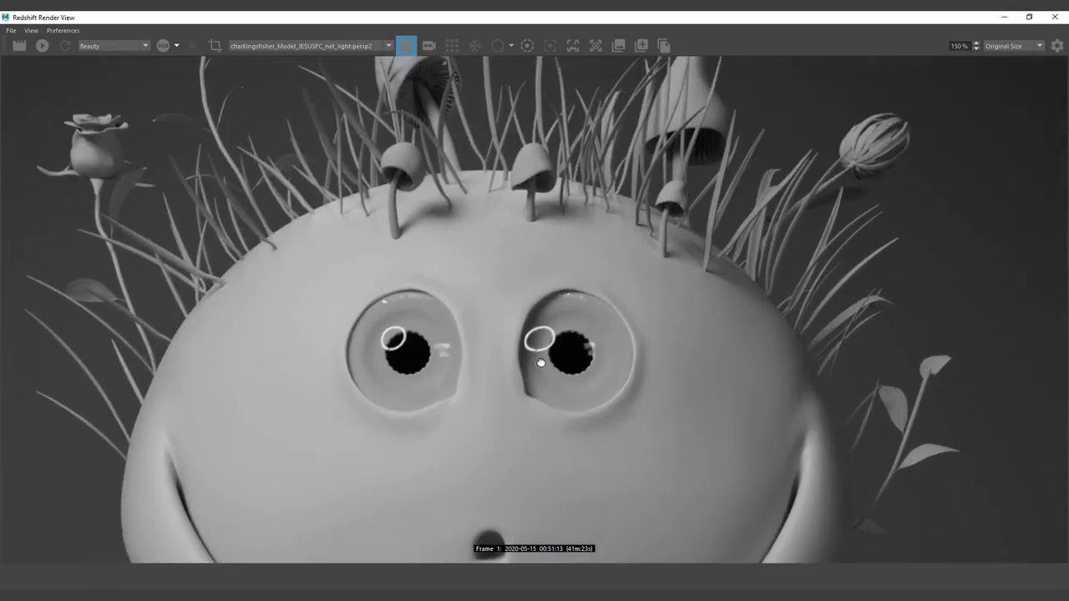
drag(426, 246, 512, 305)
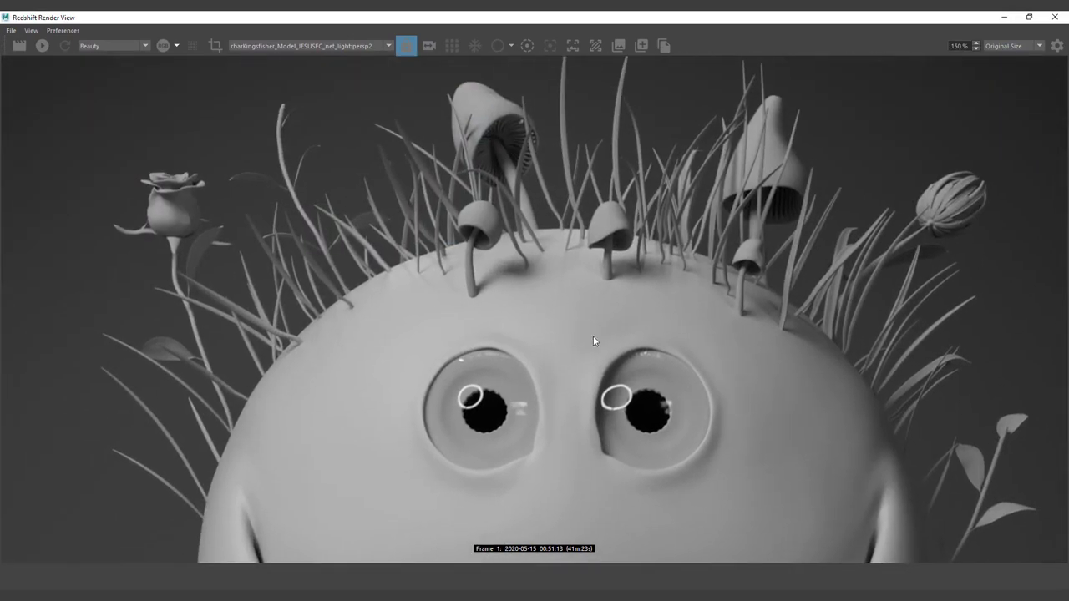
drag(594, 339, 507, 217)
drag(529, 321, 593, 219)
scroll(521, 298, down, 5)
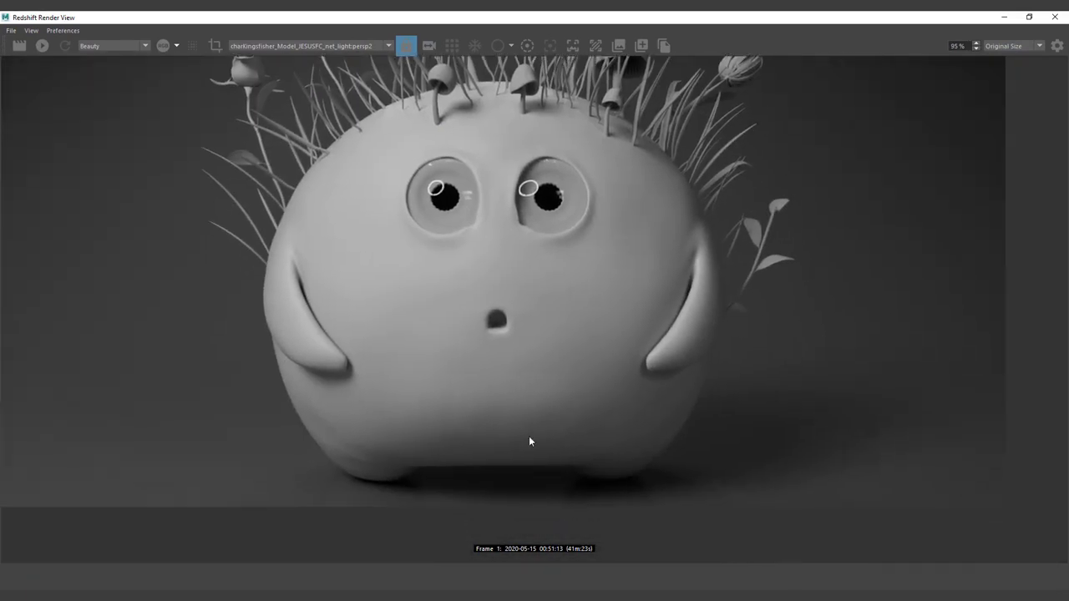
drag(456, 286, 480, 372)
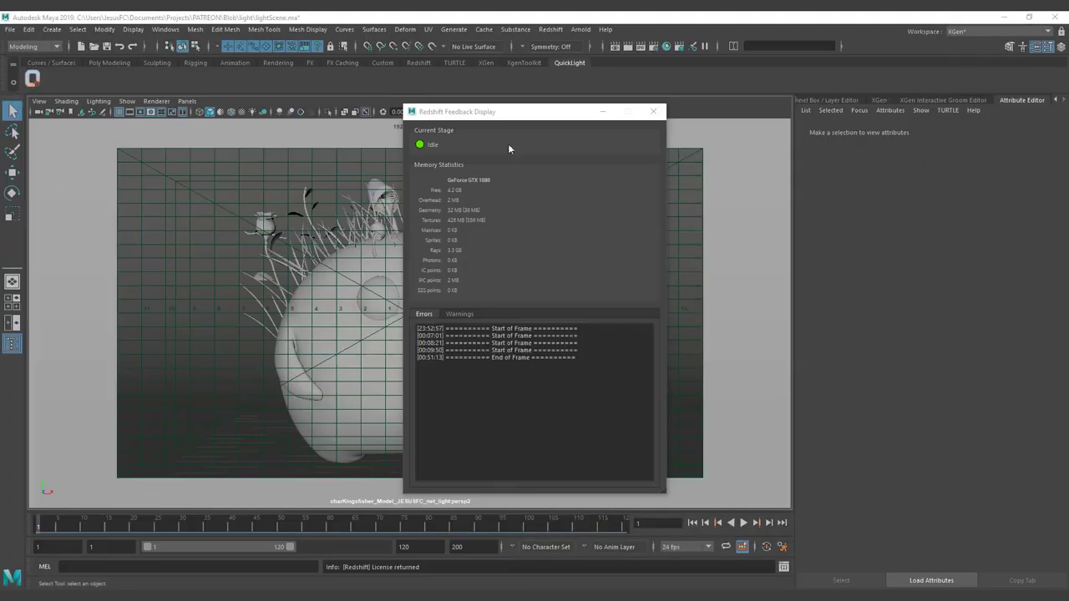
click(654, 111)
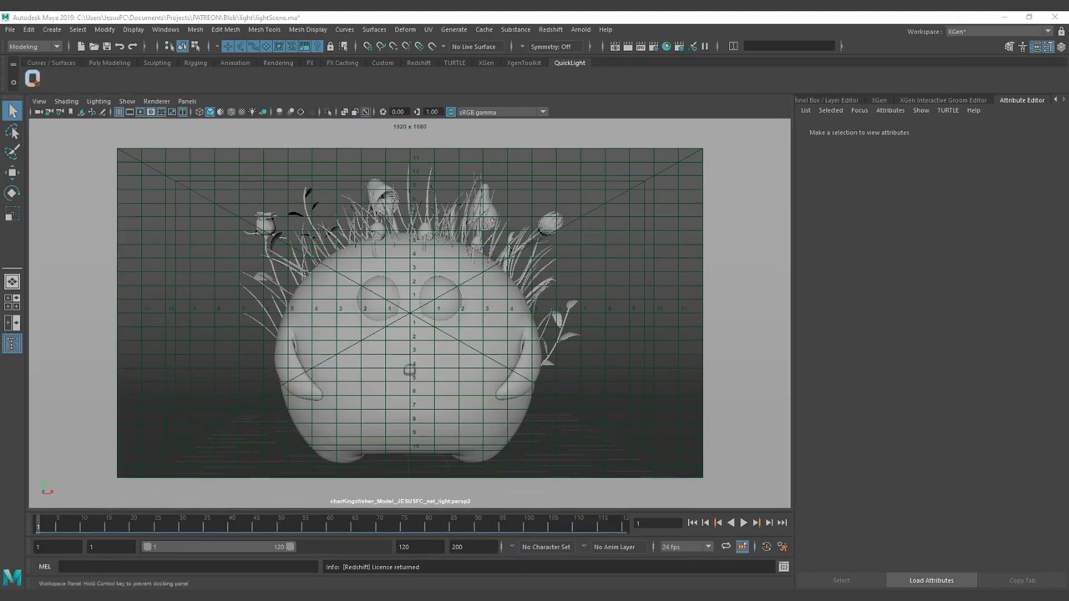
Show an enlarged Outliner in the viewport, check the light scene's nodes, and expand and select Blob1_GRP.
drag(0, 104, 167, 103)
drag(48, 99, 121, 176)
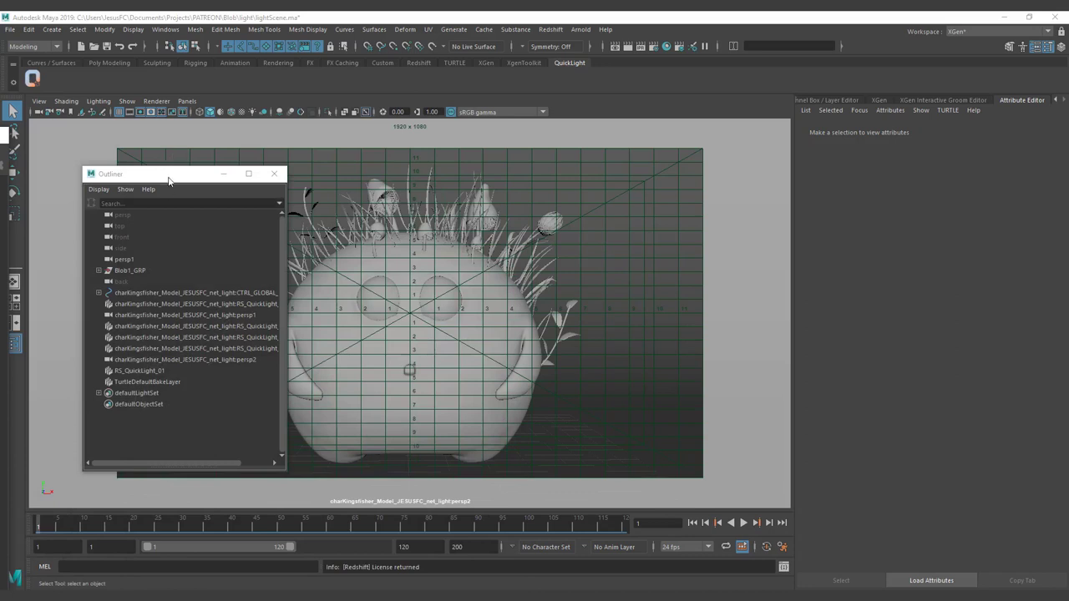
drag(282, 472, 348, 506)
drag(145, 292, 154, 382)
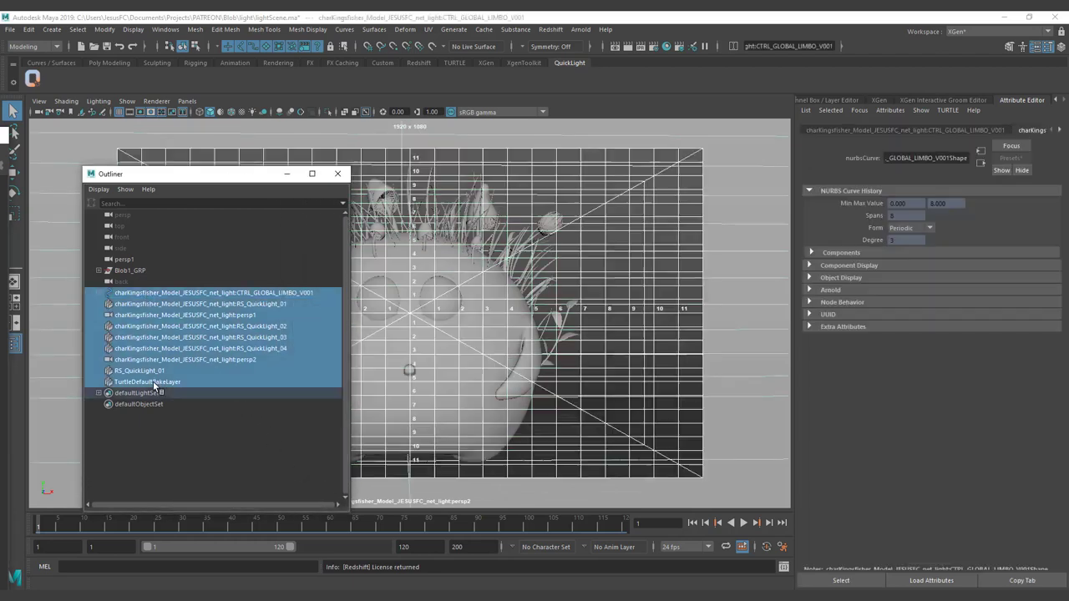
click(99, 271)
click(135, 271)
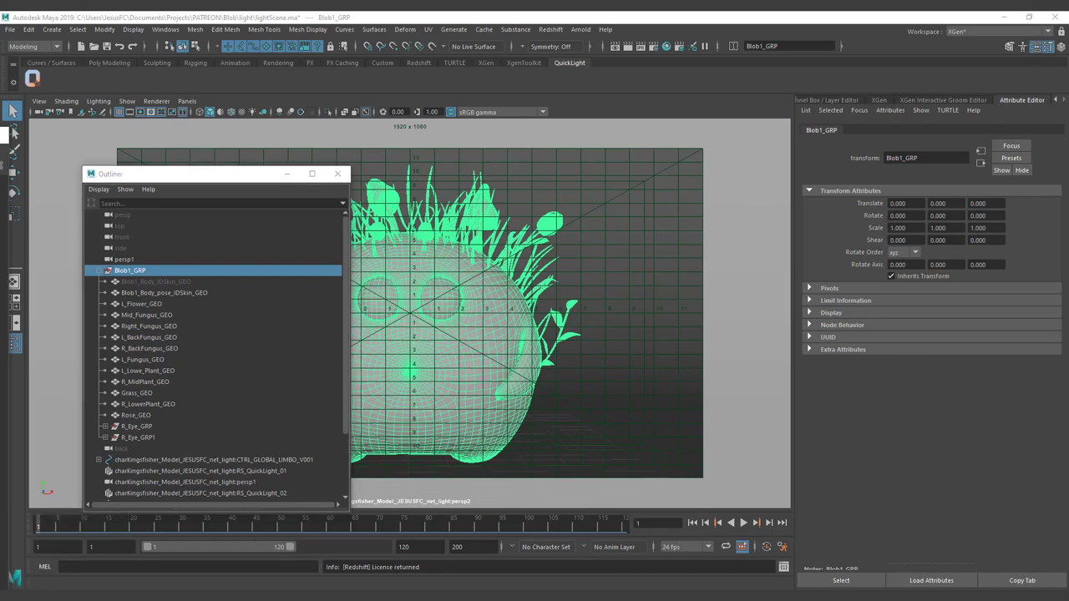
Switch to File Explorer, go to the Blob project folder and look at the files in its Base folder.
drag(0, 122, 423, 139)
double_click(423, 138)
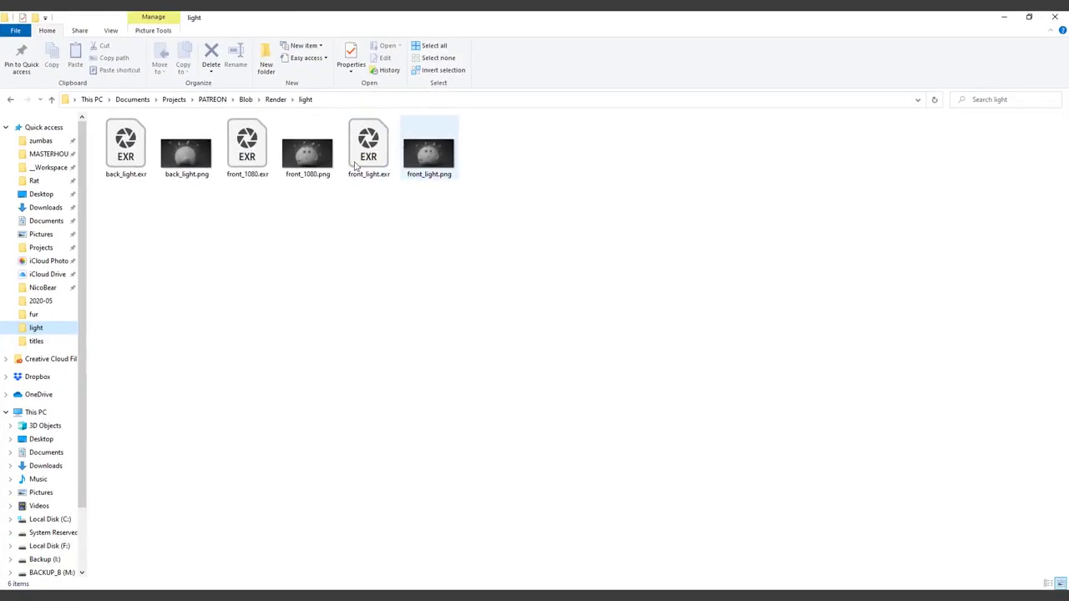
click(245, 102)
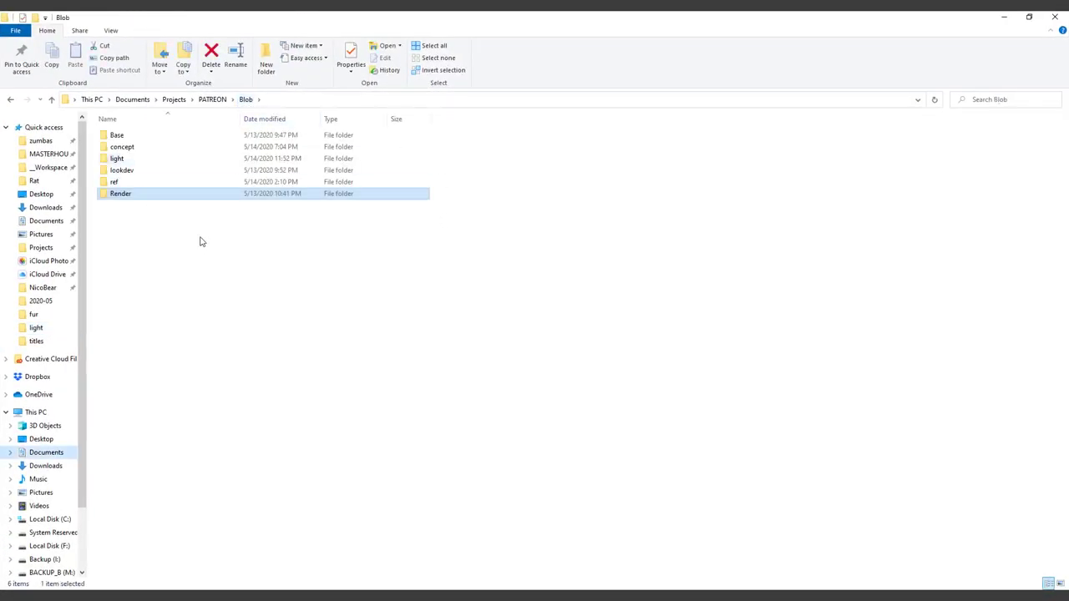
drag(201, 241, 172, 135)
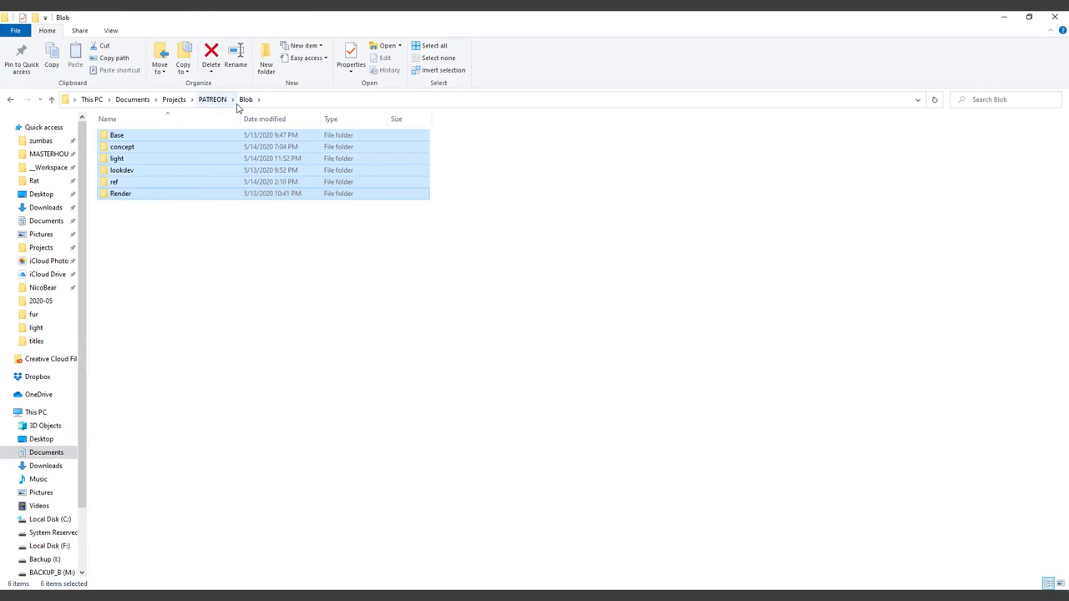
click(138, 210)
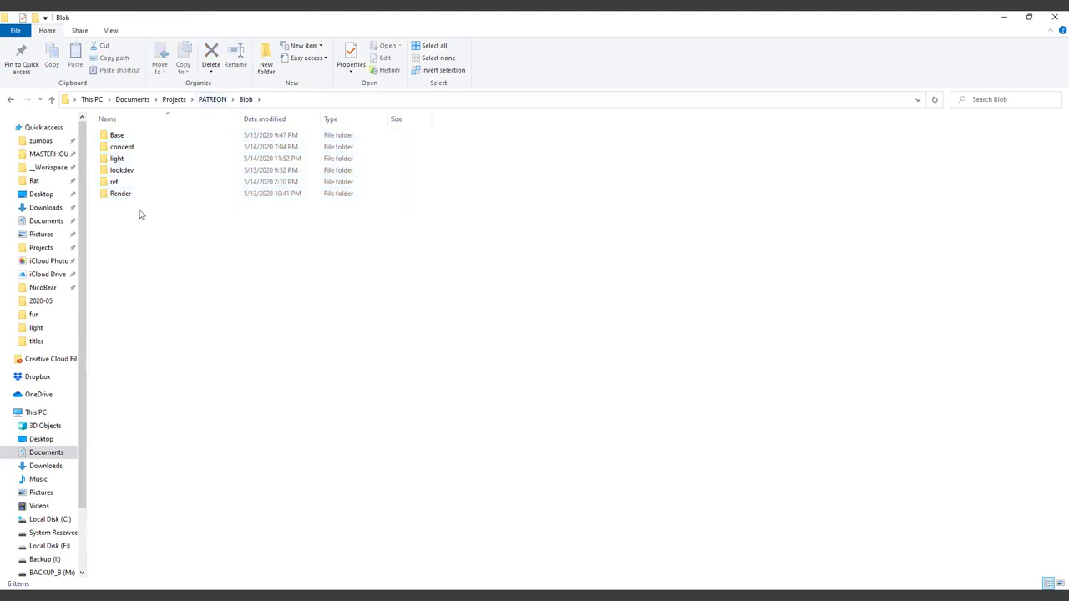
double_click(133, 136)
drag(139, 217, 389, 162)
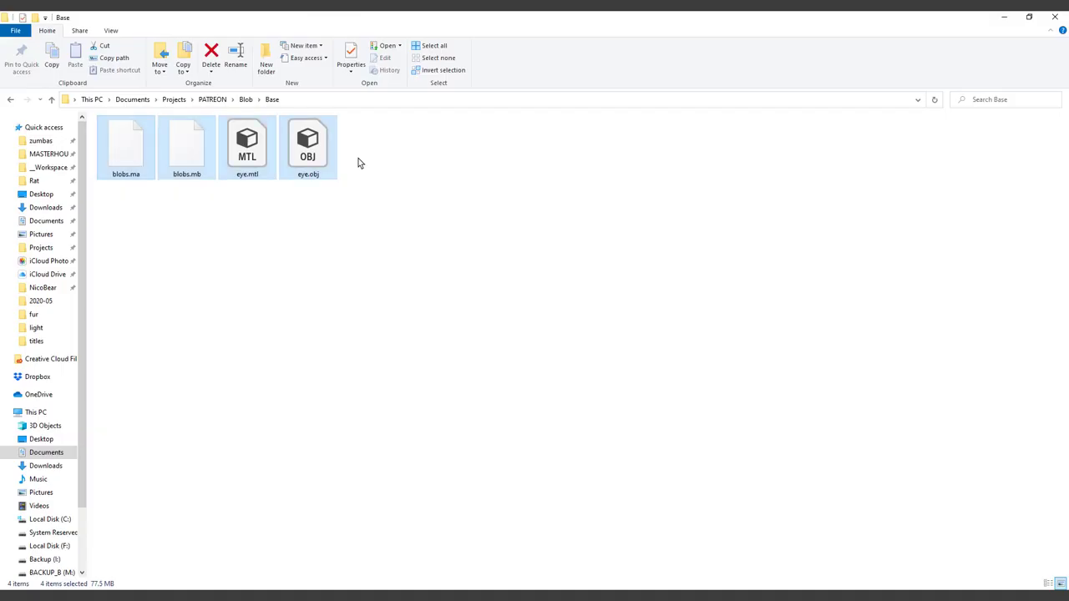
Open front_light.psd from the Blob project's concept folder in Photoshop.
click(246, 99)
double_click(131, 148)
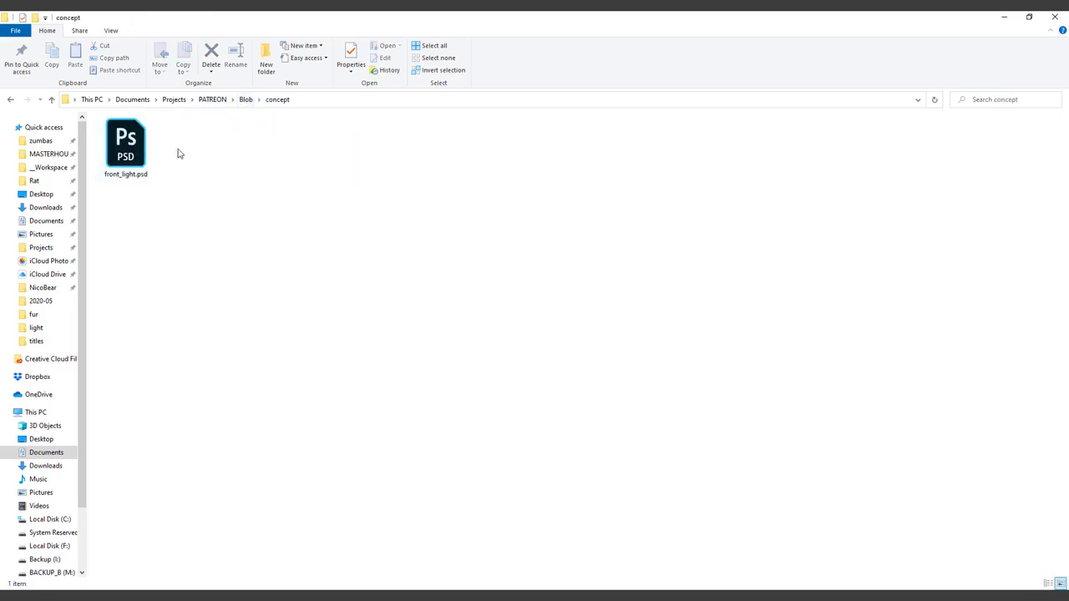
click(144, 153)
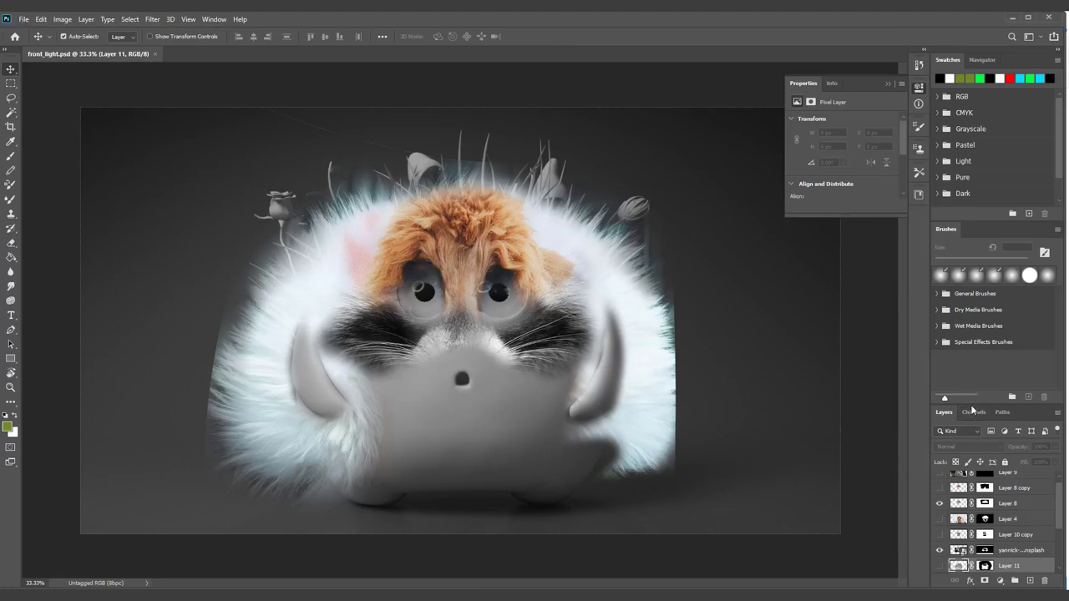
Enlarge the layer list and compare the concept with and without Layer 8 by toggling its visibility.
drag(969, 406, 969, 313)
click(940, 452)
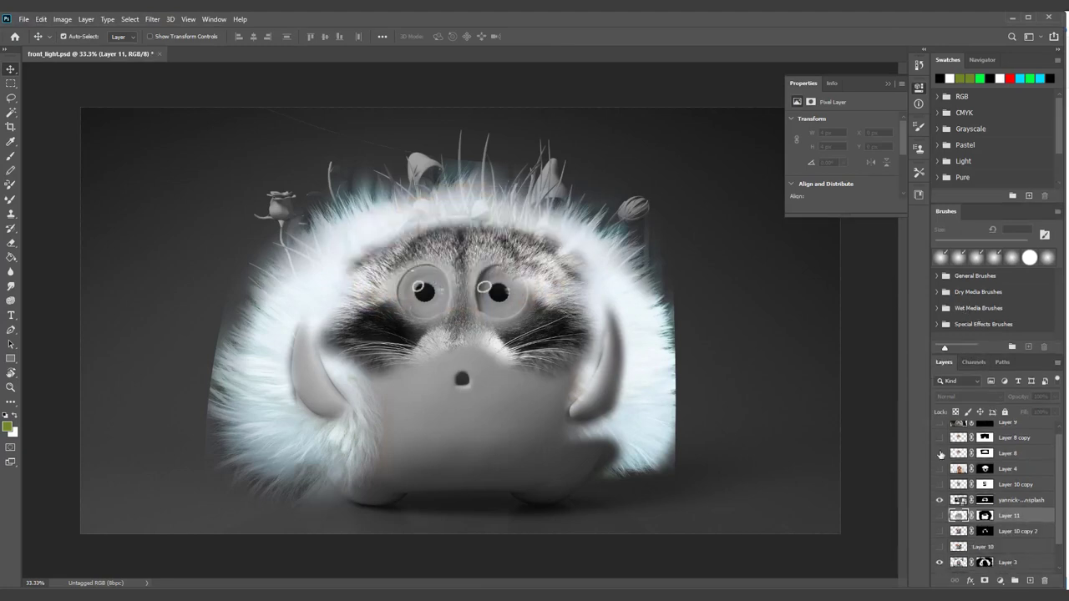
click(940, 453)
click(939, 453)
click(940, 452)
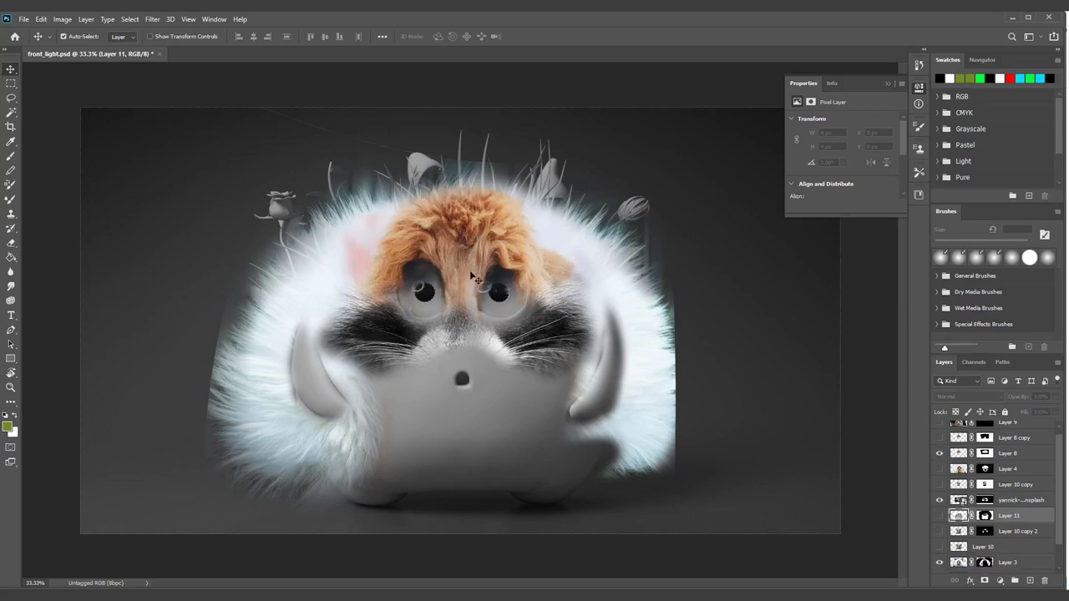
Examine the concept's orange forehead fur and face up close, then return to the concept folder in File Explorer.
alt+scroll(472, 274, up, 2)
alt+scroll(472, 275, up, 1)
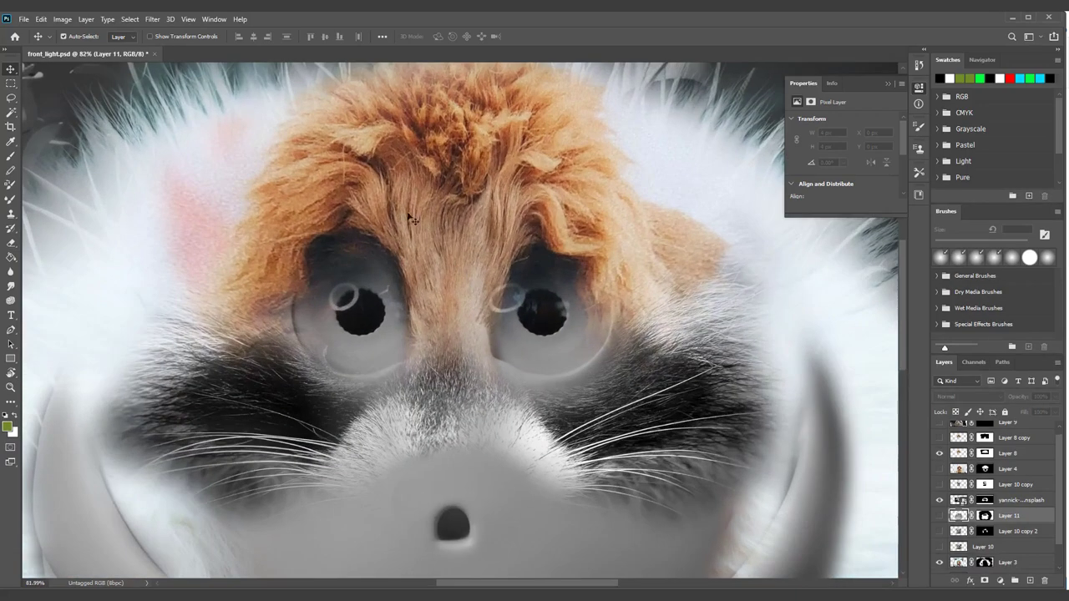
alt+scroll(409, 219, down, 2)
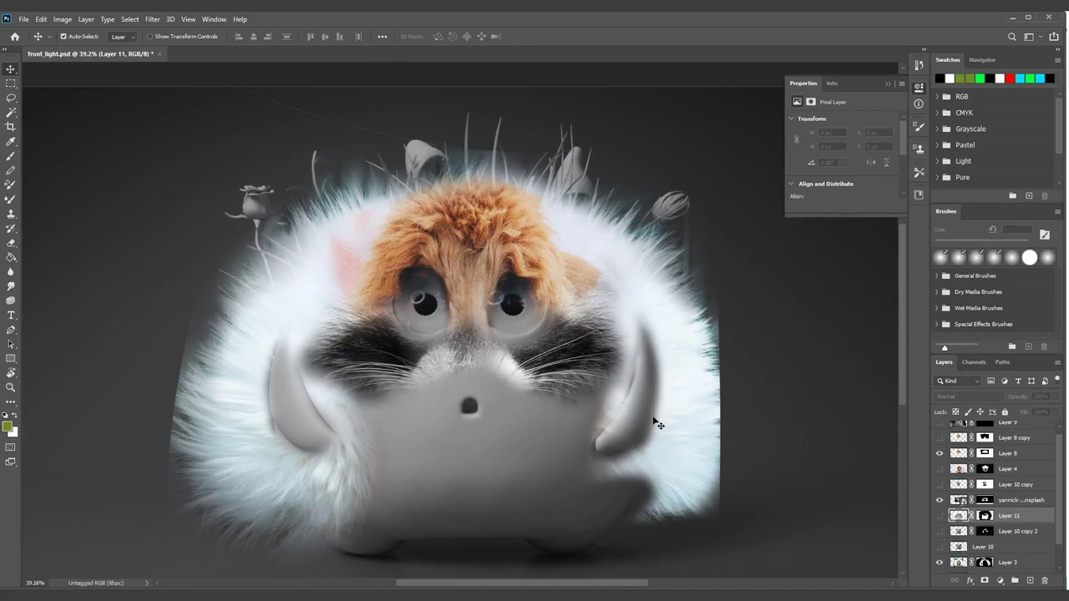
click(1010, 17)
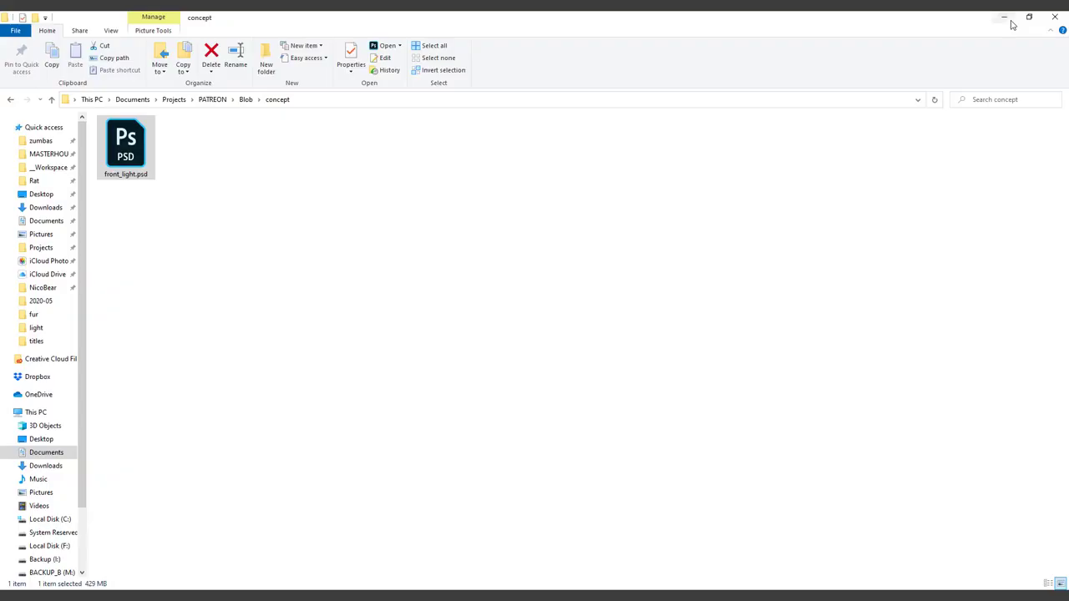
Look through the light and lookdev folders of the Blob project.
click(244, 100)
double_click(117, 158)
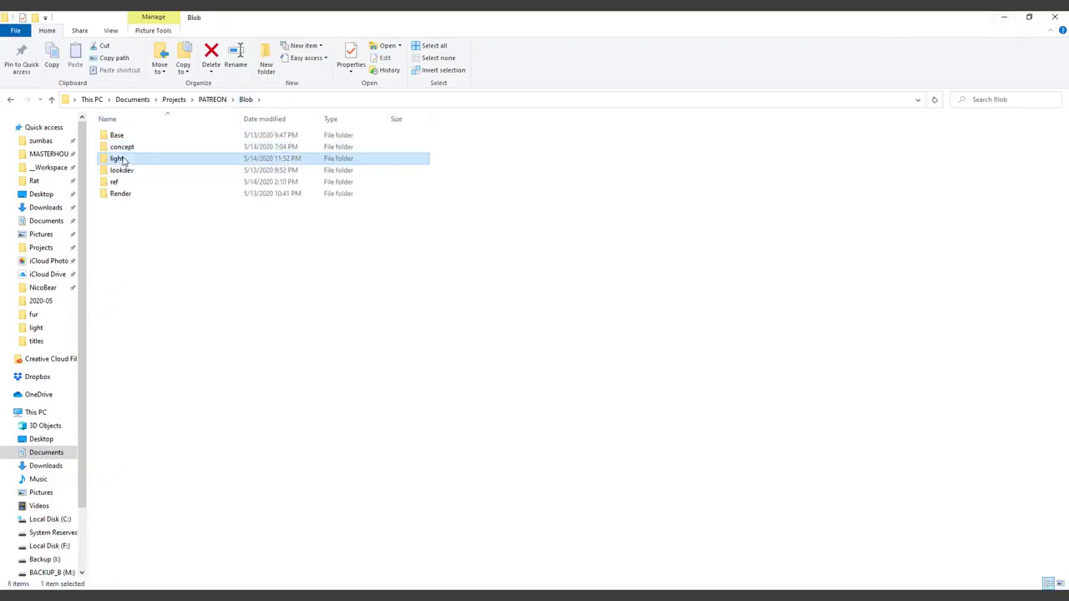
click(137, 147)
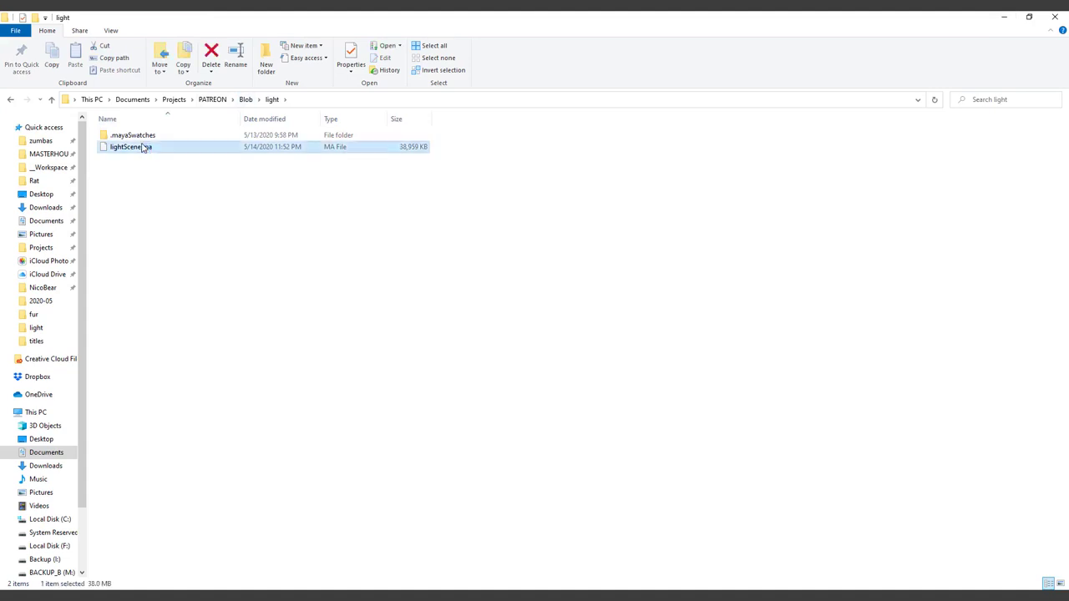
click(245, 99)
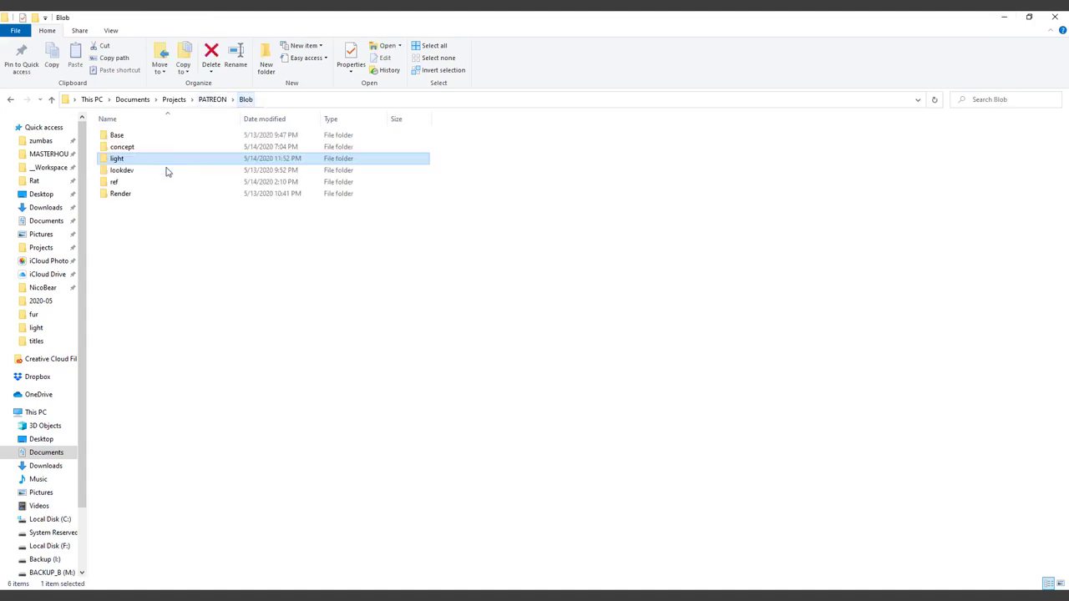
double_click(153, 171)
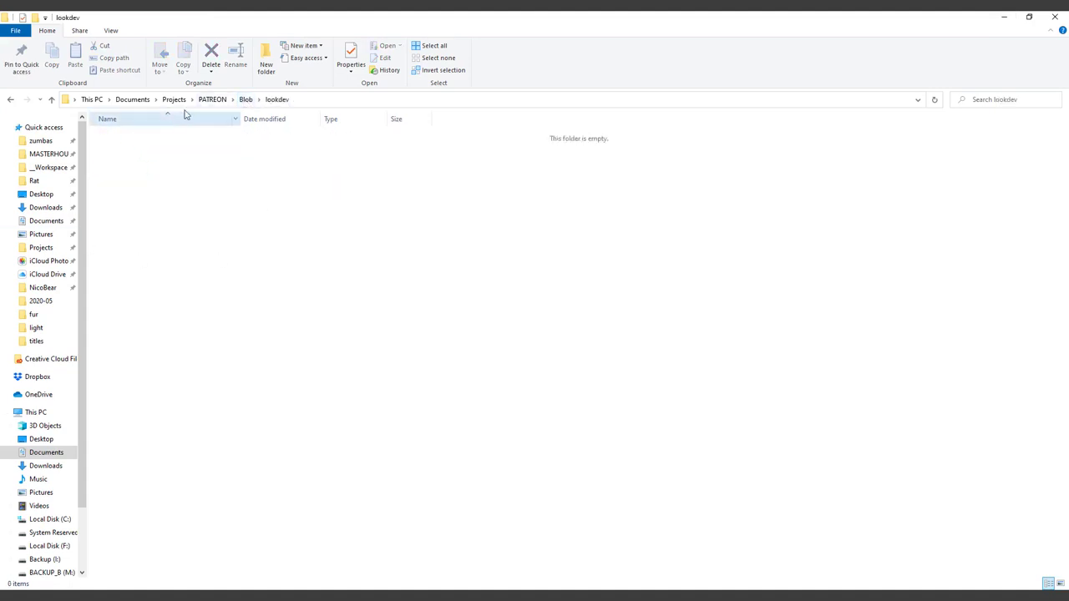
Open the rabbit photo from the project's ref\fur folder in a maximized Photos window.
click(244, 101)
double_click(150, 184)
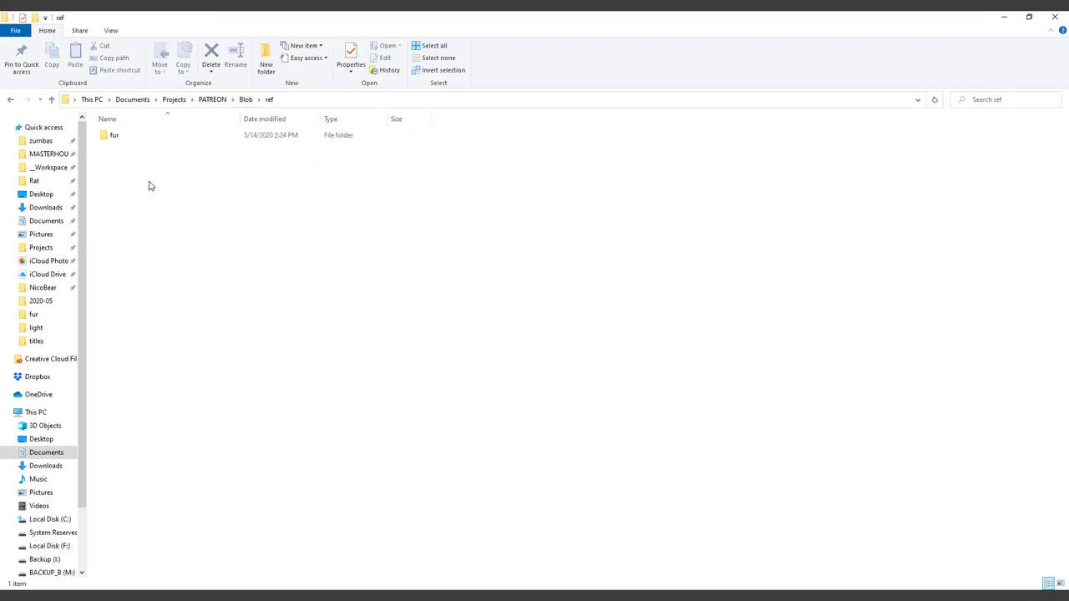
double_click(115, 135)
double_click(125, 154)
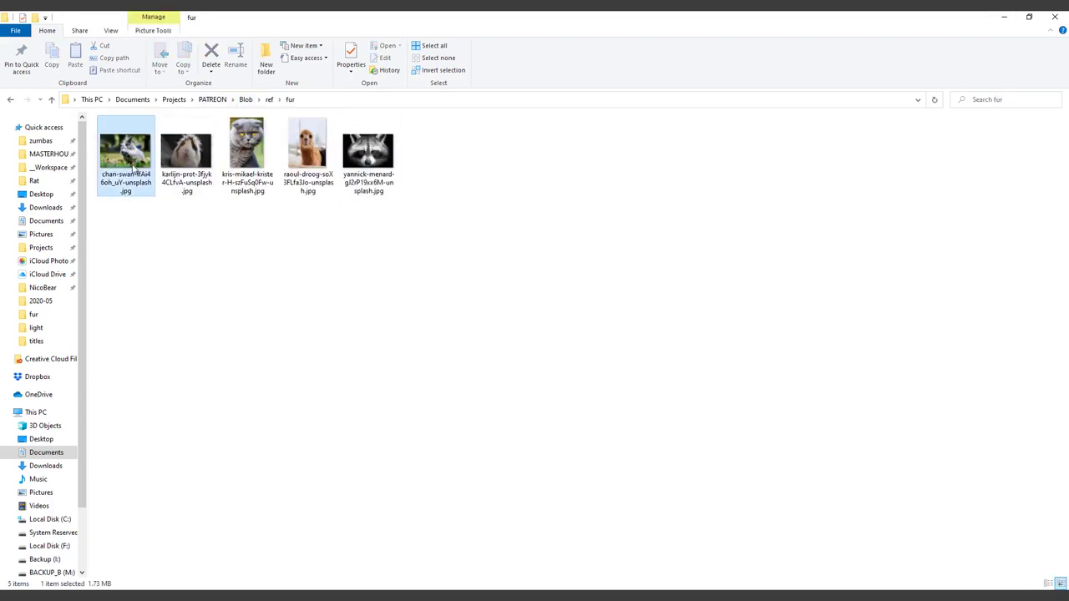
double_click(643, 115)
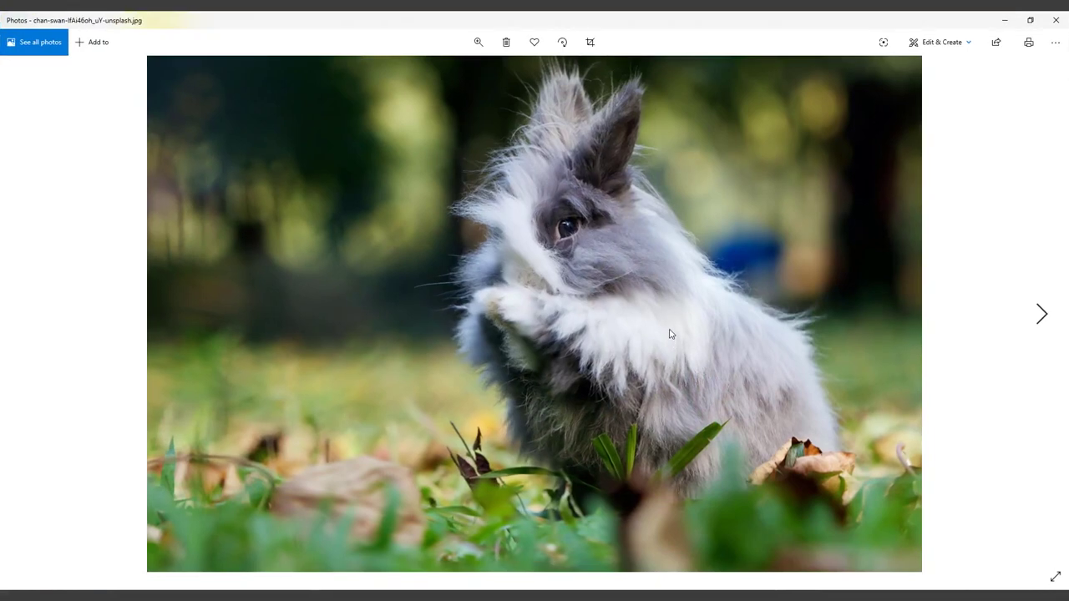
Browse the fur reference photos to the alpaca picture and examine its facial wool up close.
key(Right)
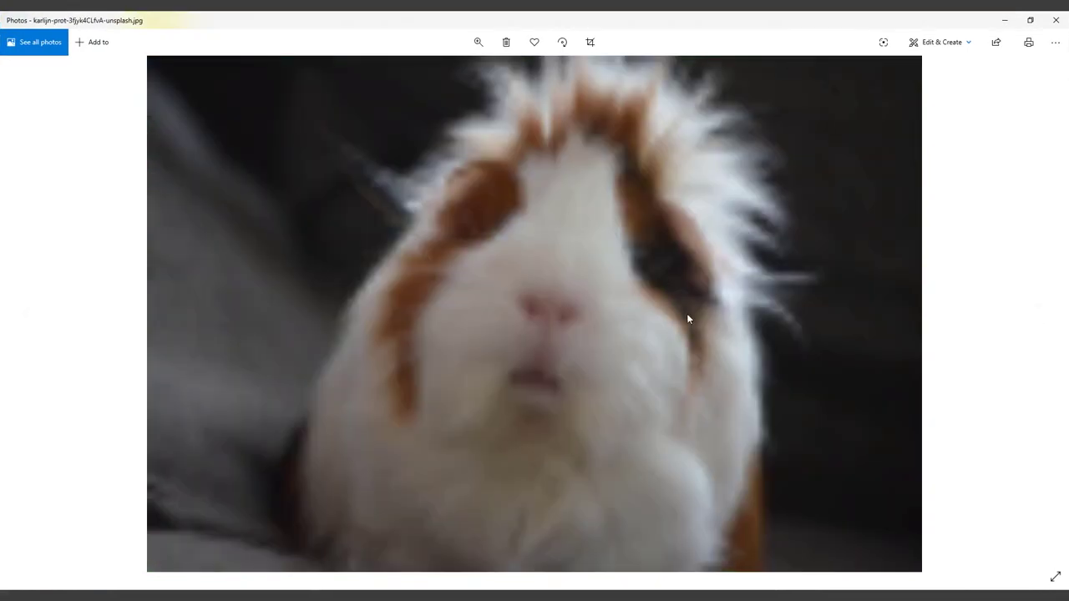
key(Right)
key(Right)
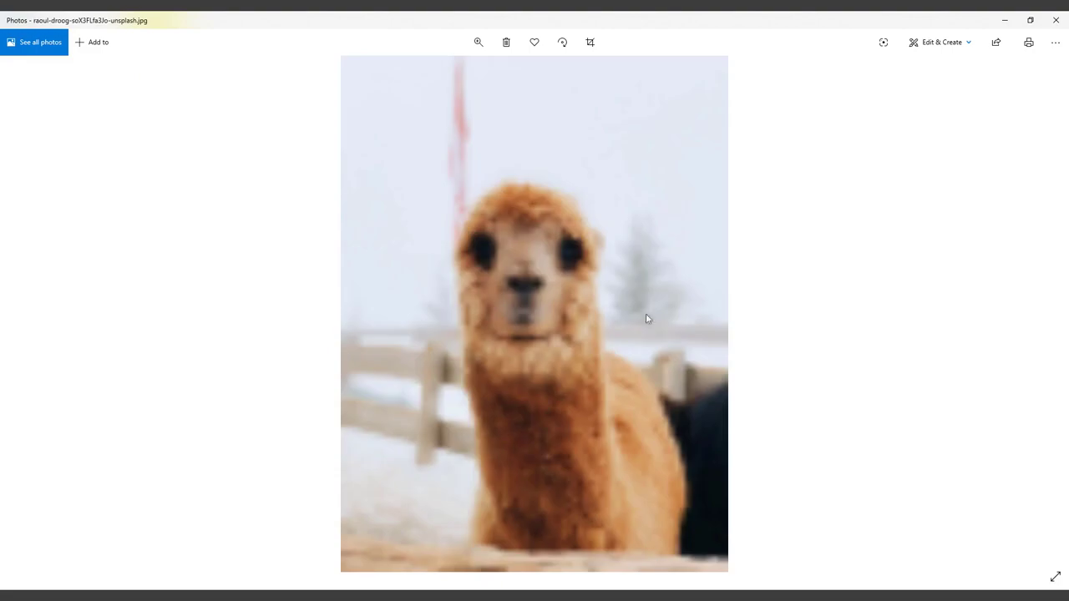
key(Right)
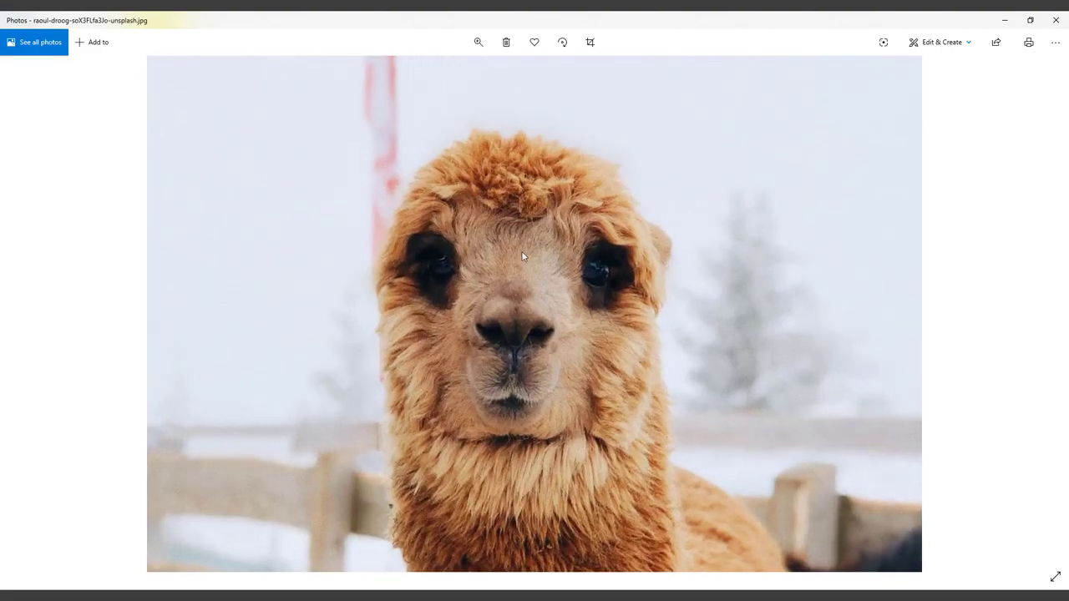
click(478, 41)
drag(484, 71, 445, 77)
drag(489, 214, 513, 272)
double_click(513, 273)
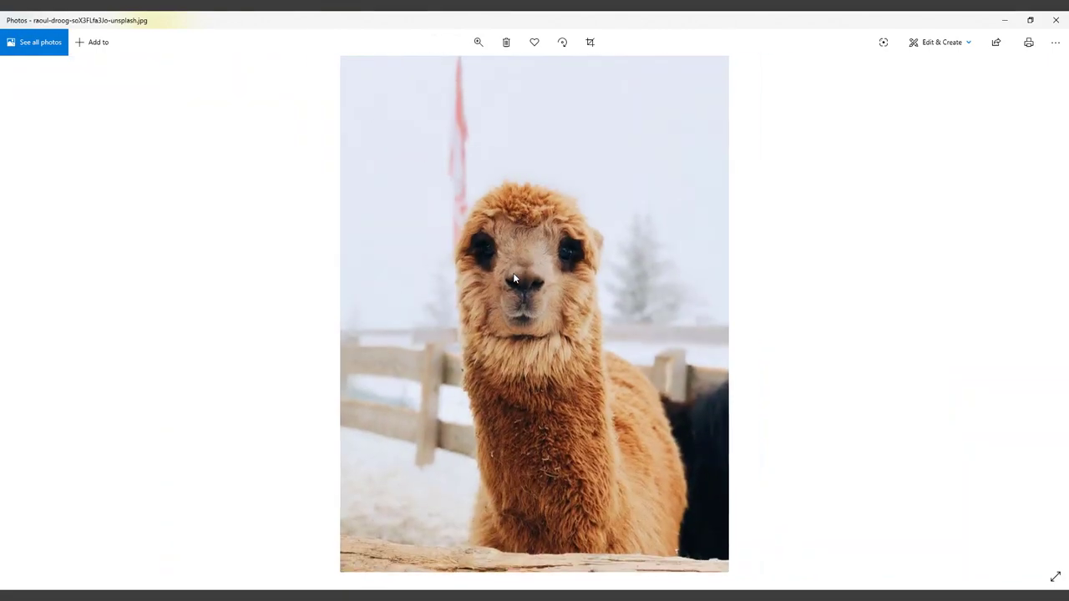
Go to the grey cat reference photo and examine its facial fur up close, then restore the full view.
key(Right)
scroll(539, 193, up, 3)
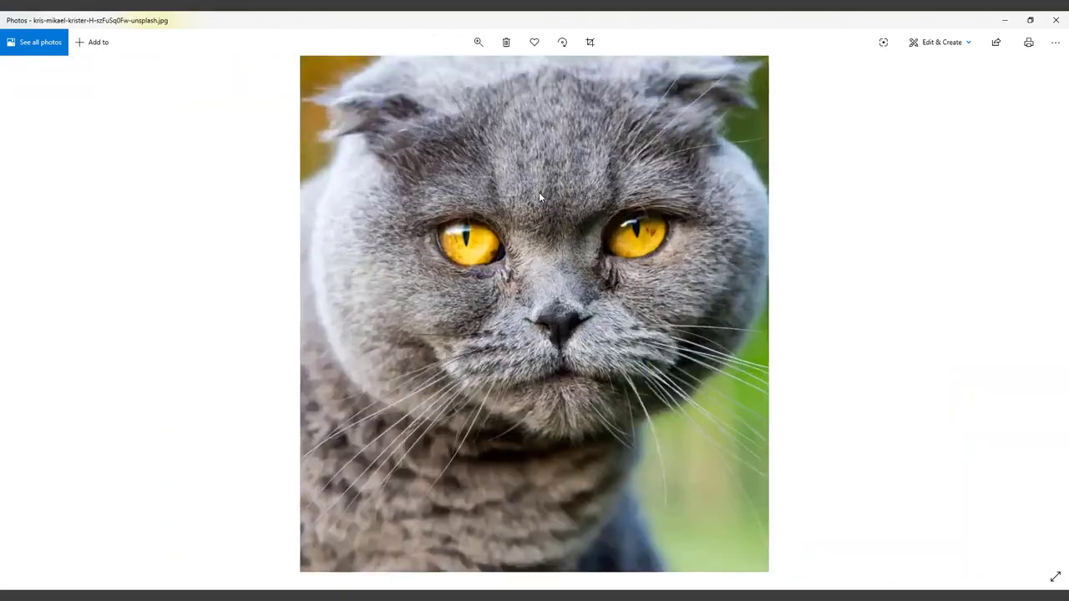
click(479, 41)
drag(432, 71, 456, 72)
double_click(465, 207)
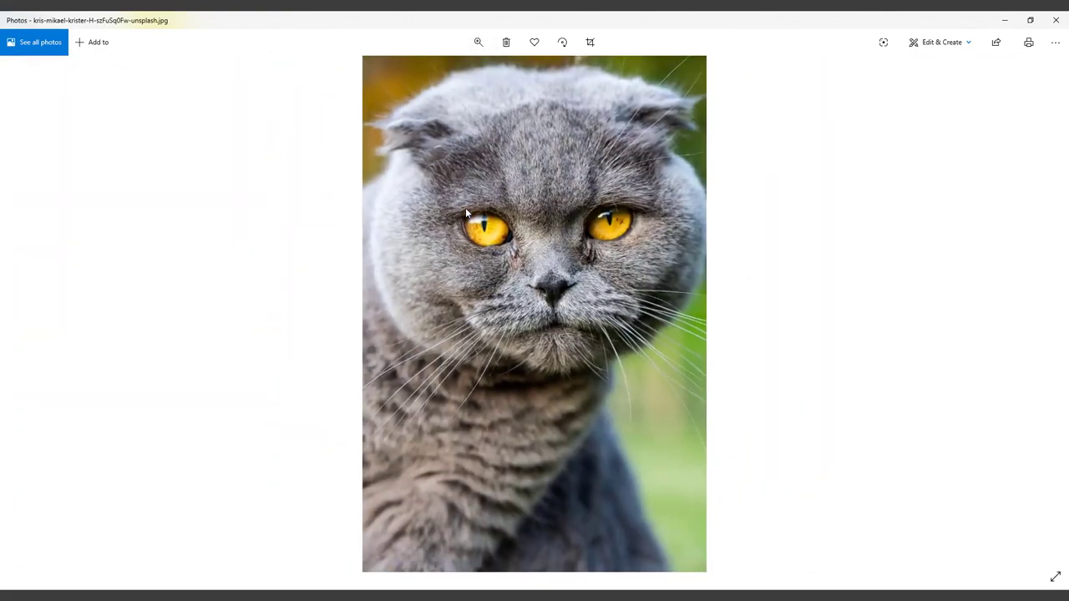
Go to the raccoon reference photo, examine the fur around its eyes up close, and close the photo viewer.
key(Left)
key(Left)
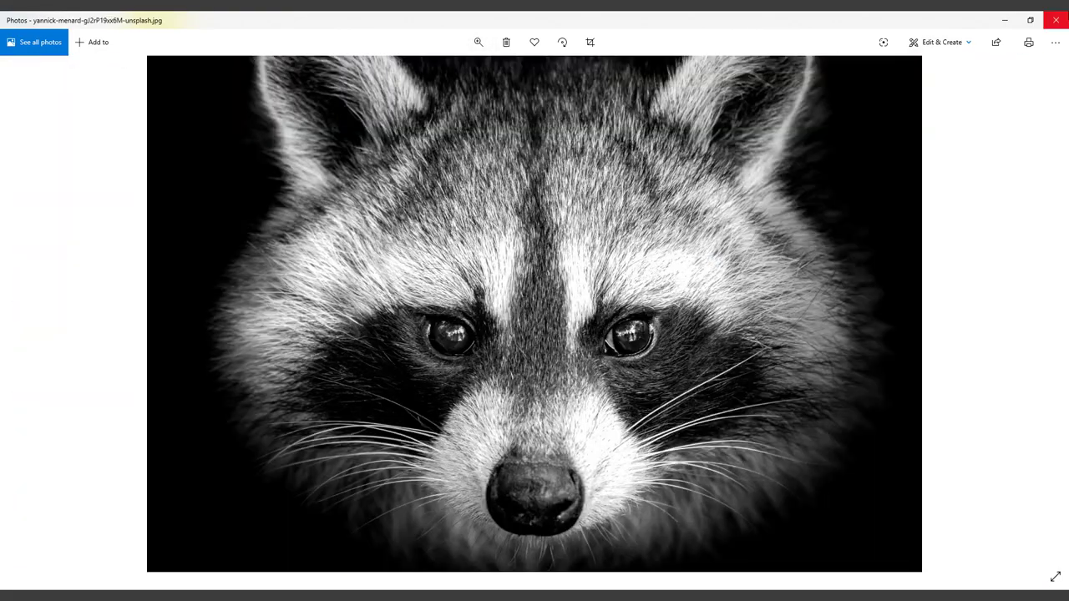
click(478, 42)
drag(440, 72, 448, 72)
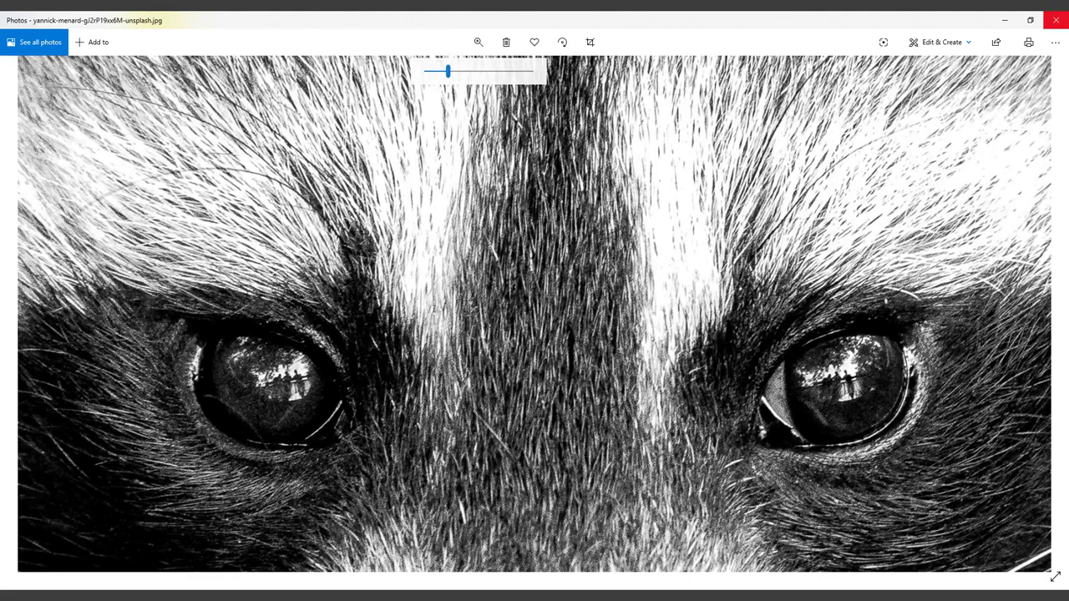
click(1056, 20)
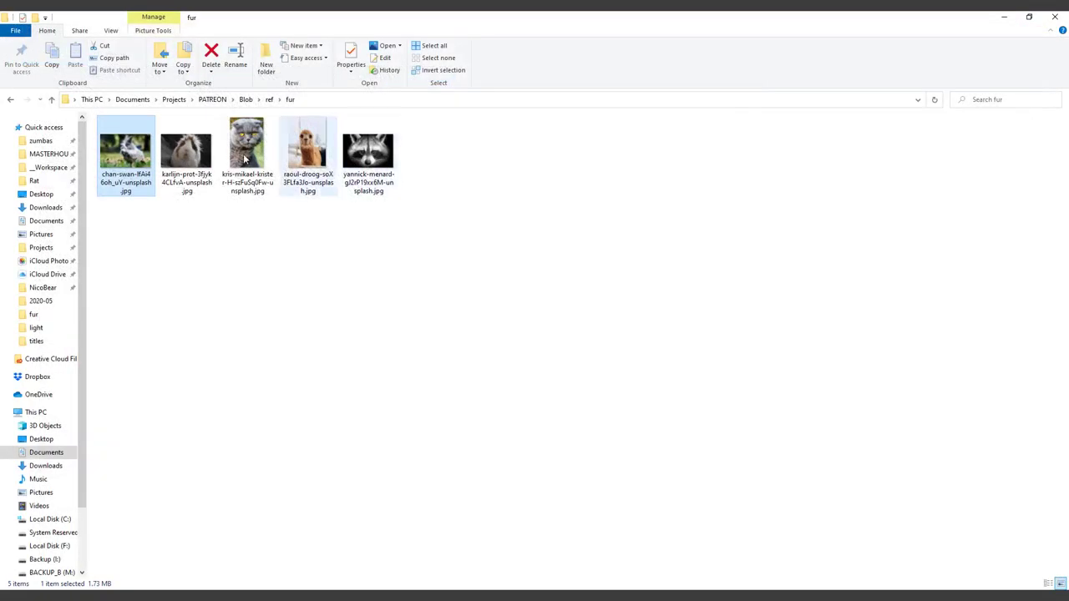
View the front_light.png and front_1080.png renders from the Blob project's Render\light folder, closing each image after viewing.
click(269, 99)
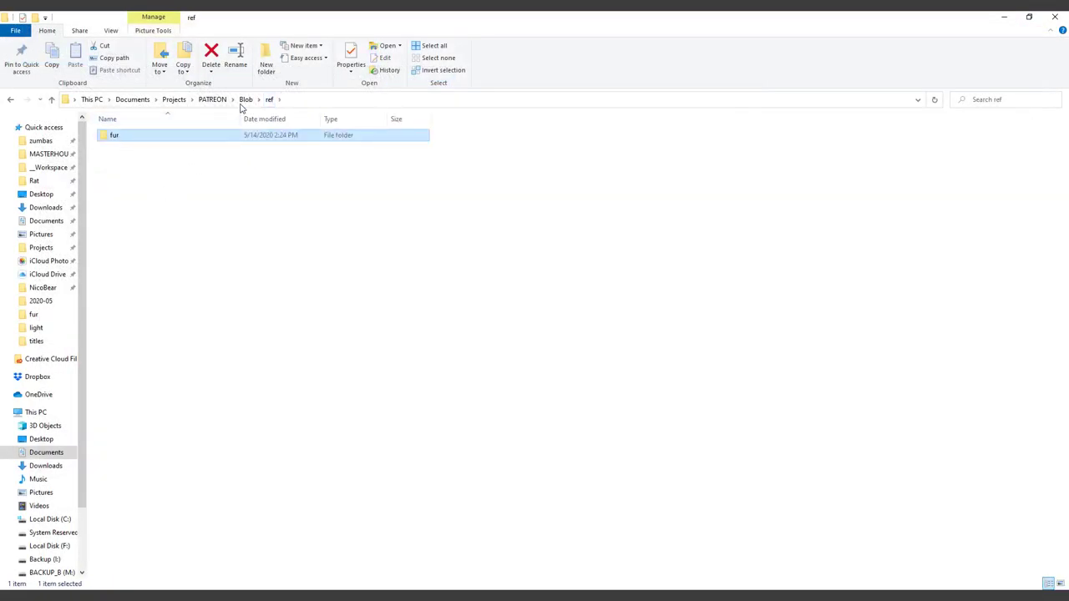
click(245, 99)
double_click(122, 194)
double_click(118, 136)
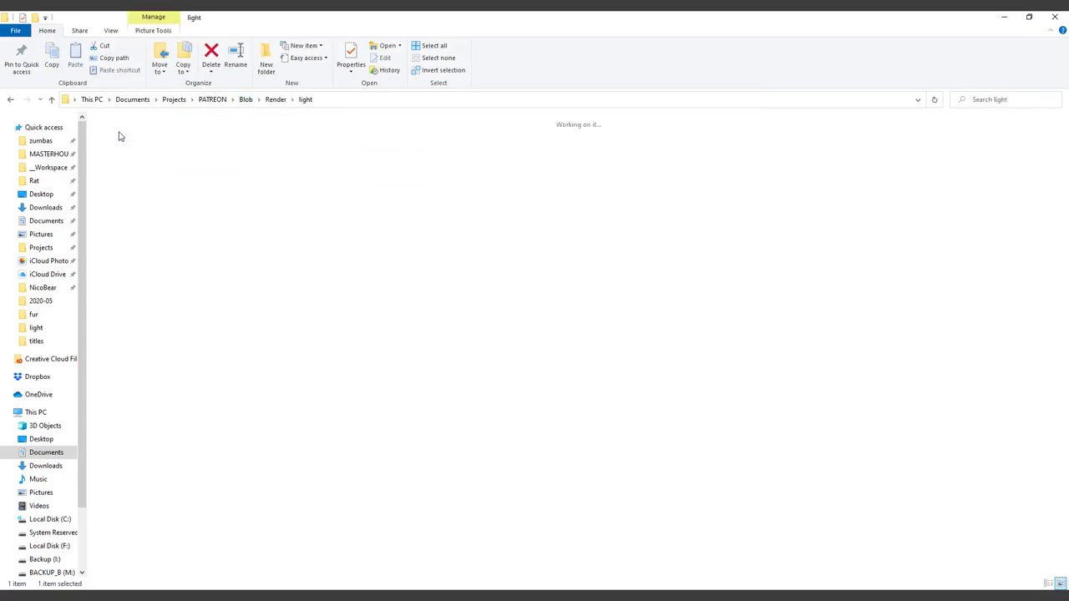
double_click(426, 163)
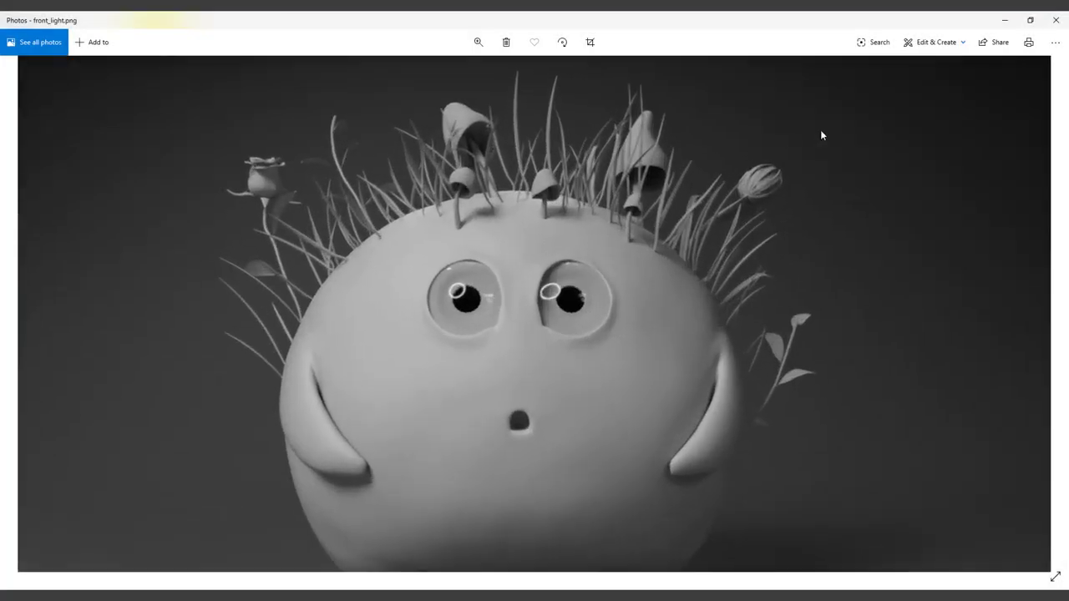
click(1055, 20)
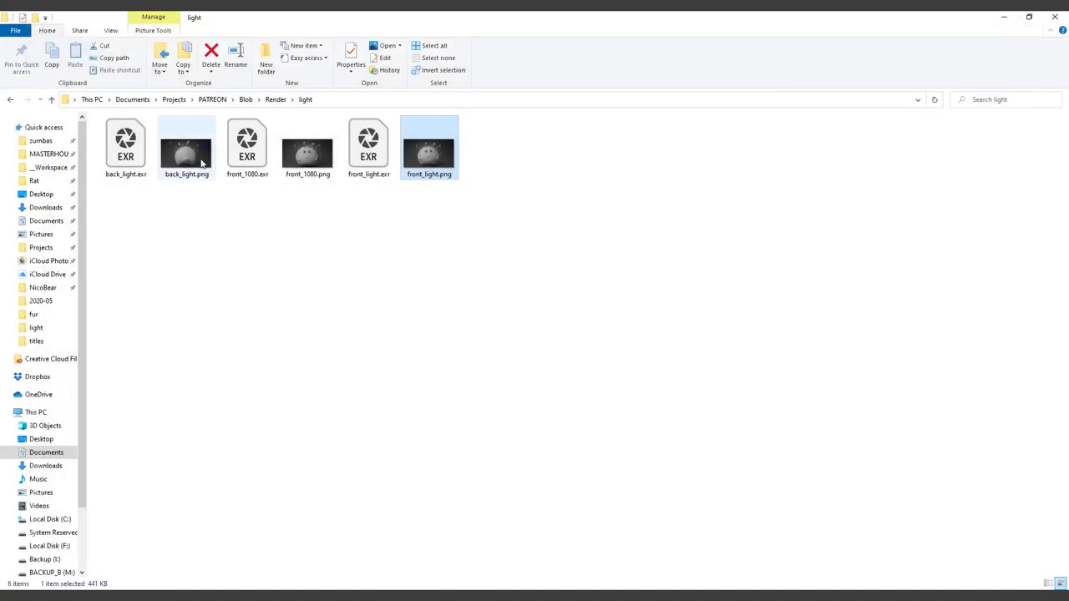
double_click(306, 158)
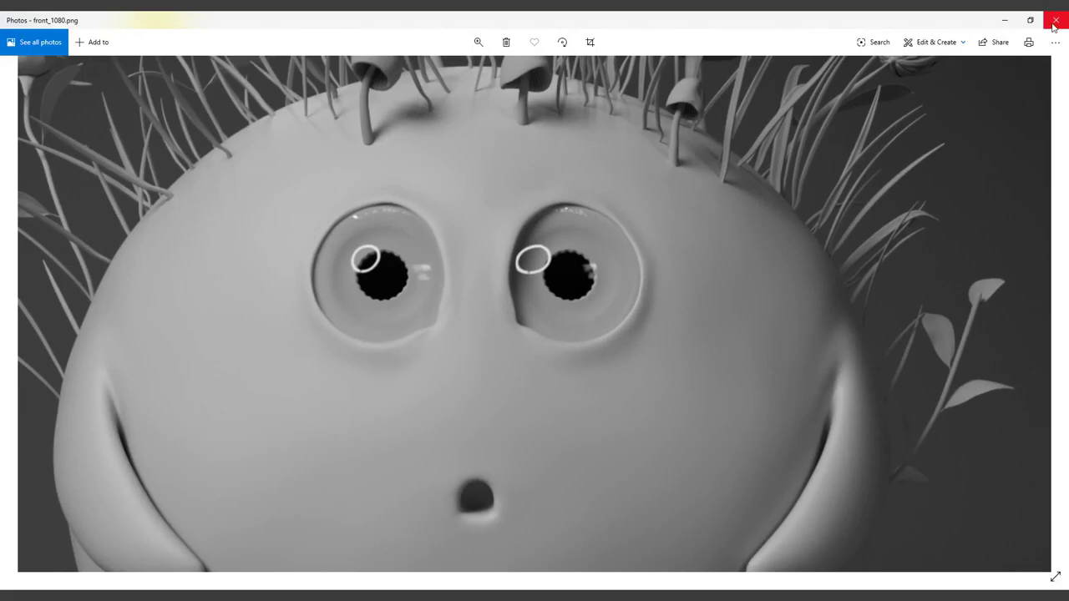
click(1052, 21)
Return to the Blob project folder and create a new folder named Maya in it.
click(269, 103)
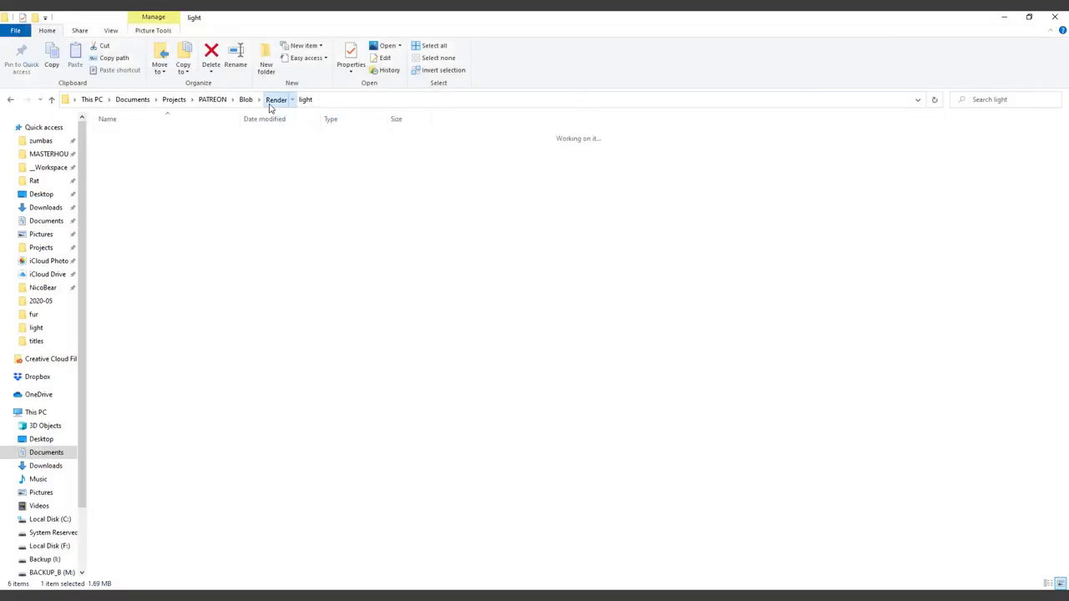
click(242, 104)
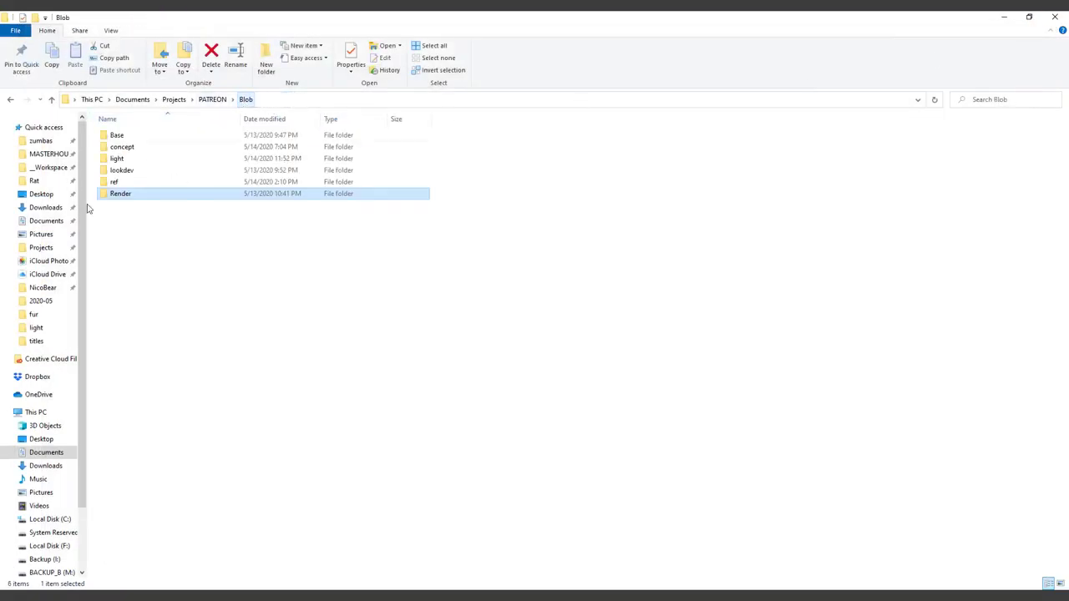
click(265, 67)
text(MA)
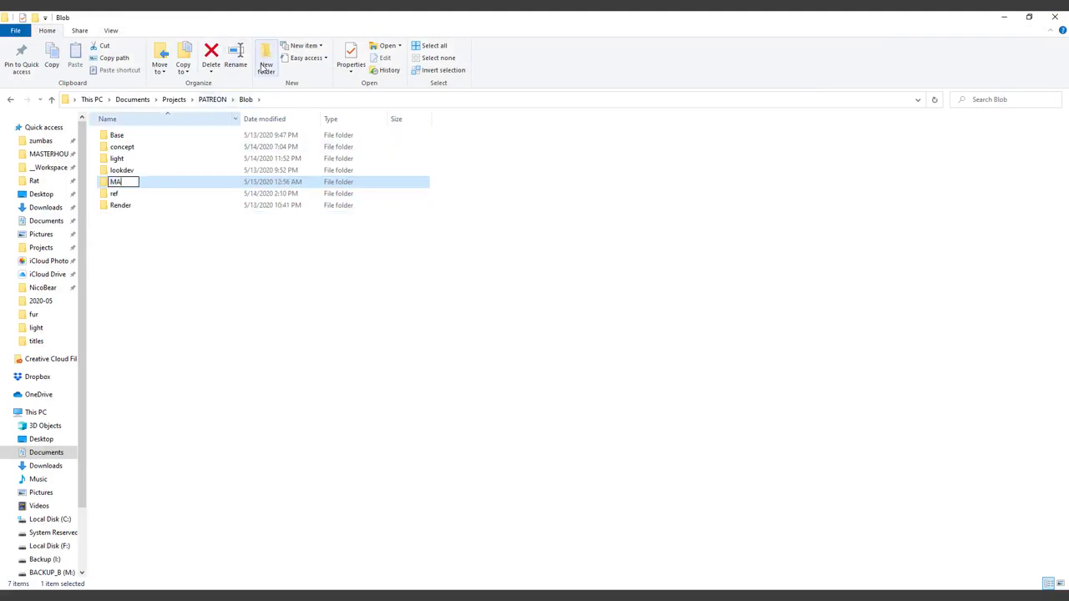
key(BackSpace)
text(aya)
key(Return)
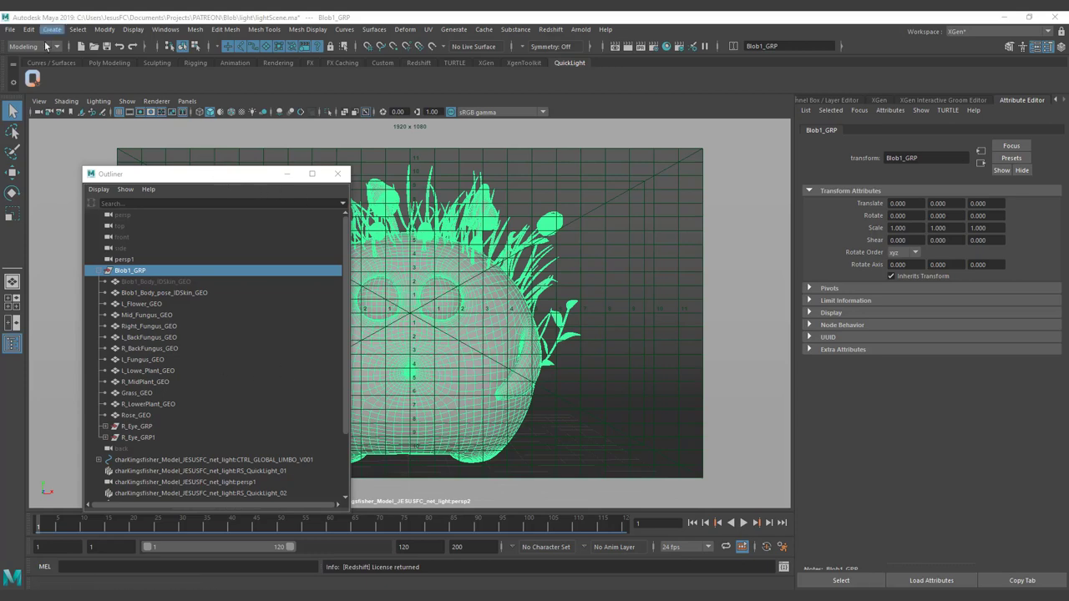
click(10, 31)
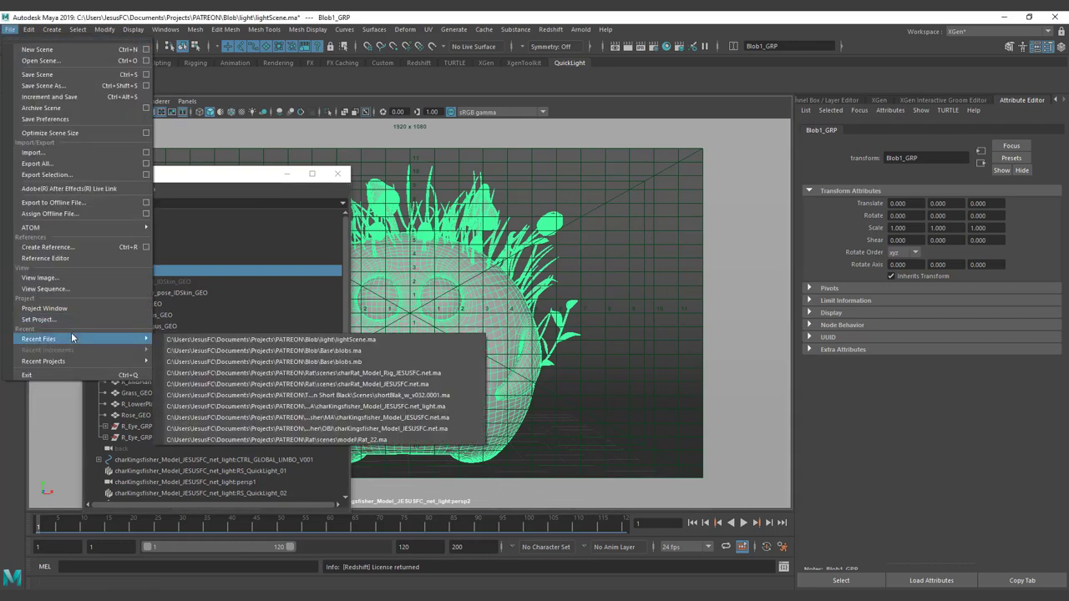
key(Escape)
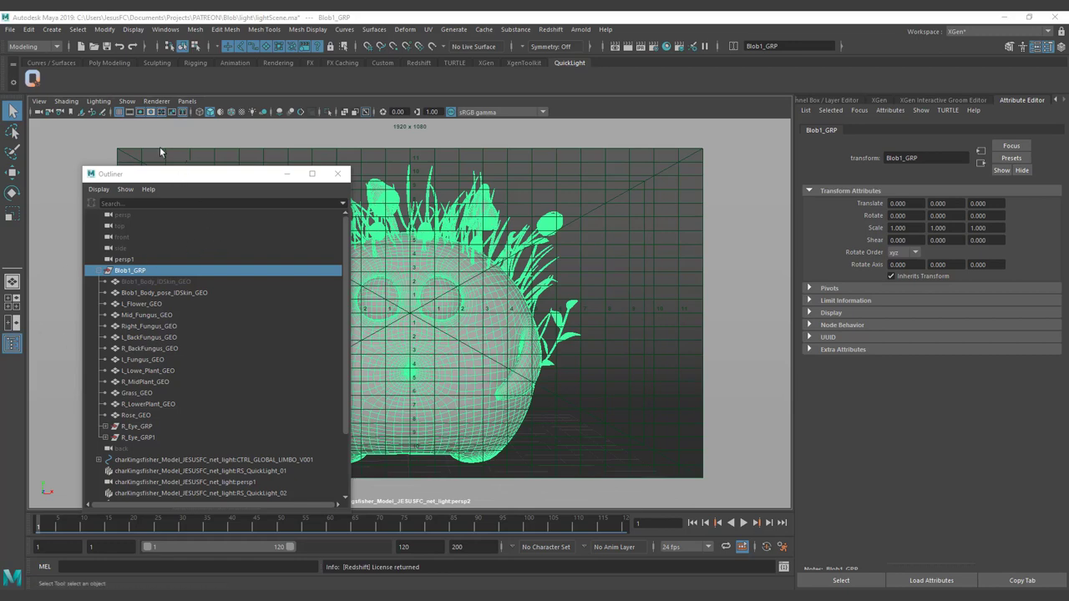
click(74, 76)
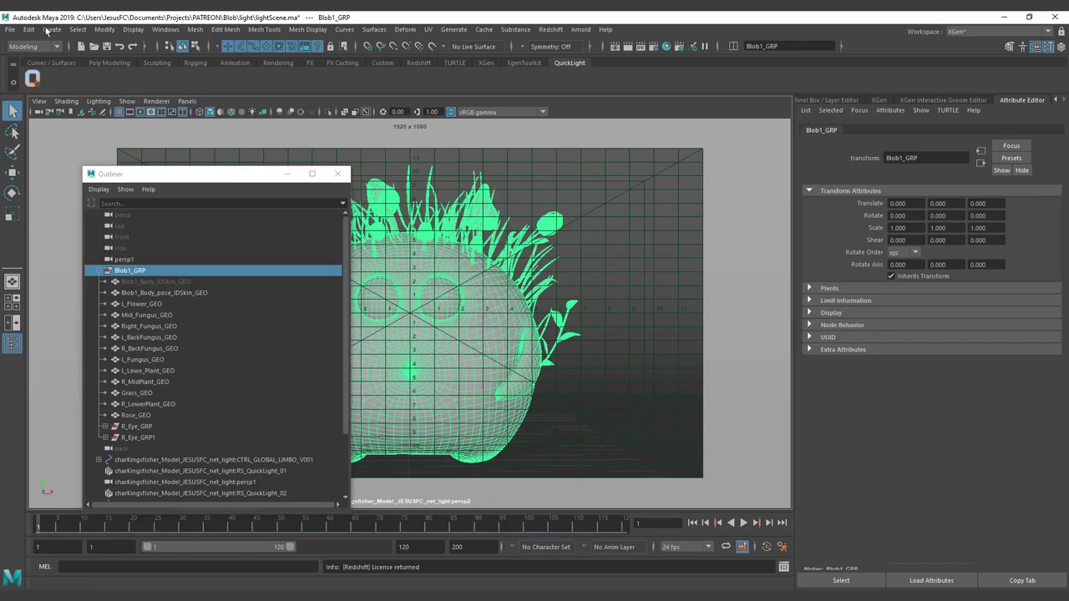
Start a new project in Maya's Project Window and set its location to the PATREON\Blob\Maya folder.
click(10, 30)
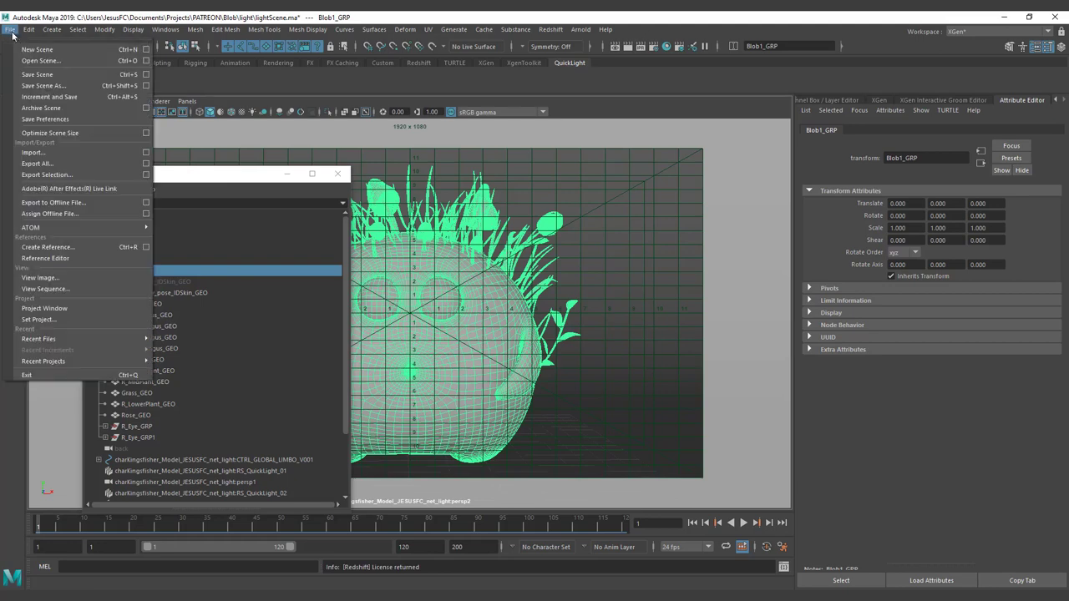
click(74, 309)
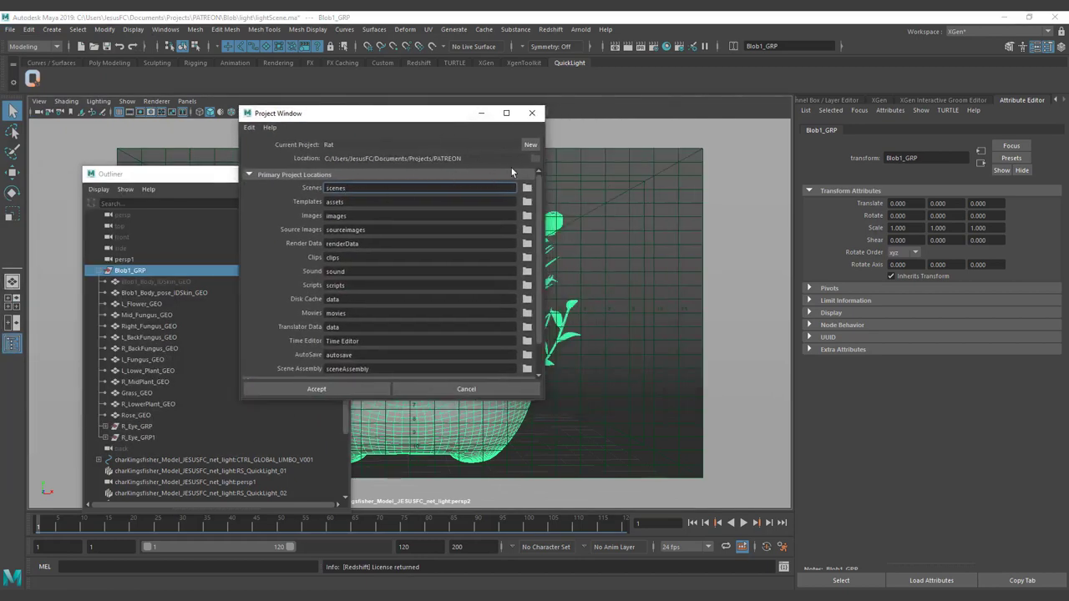
click(531, 145)
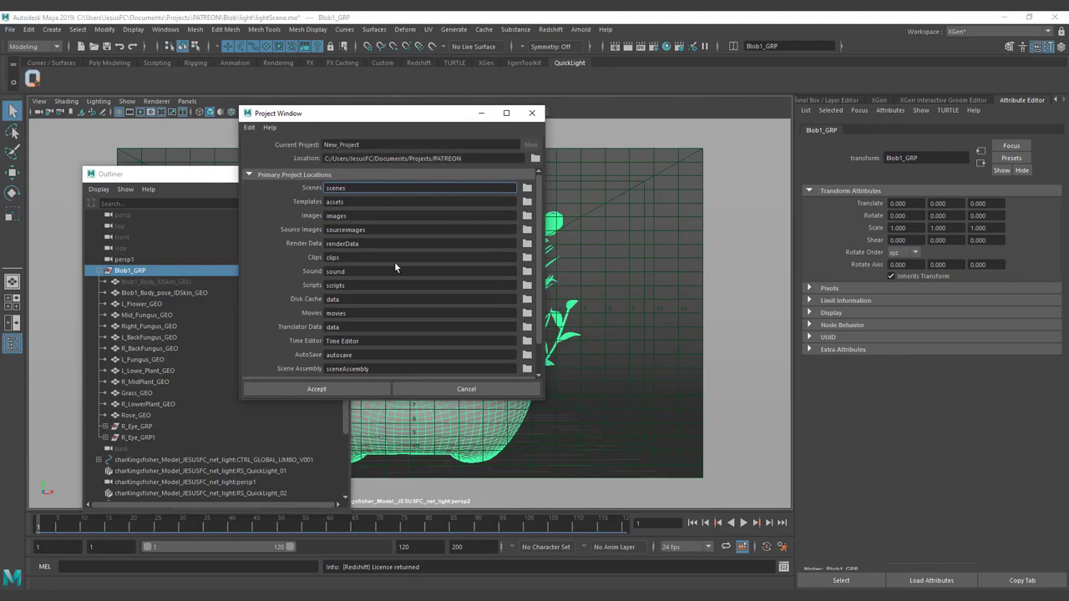
click(536, 157)
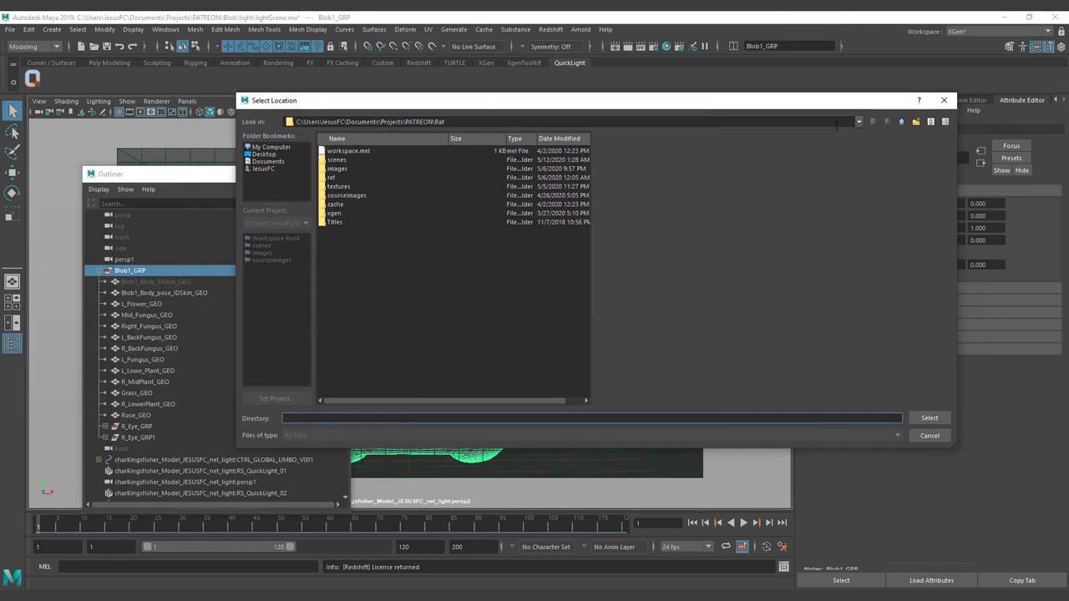
click(901, 122)
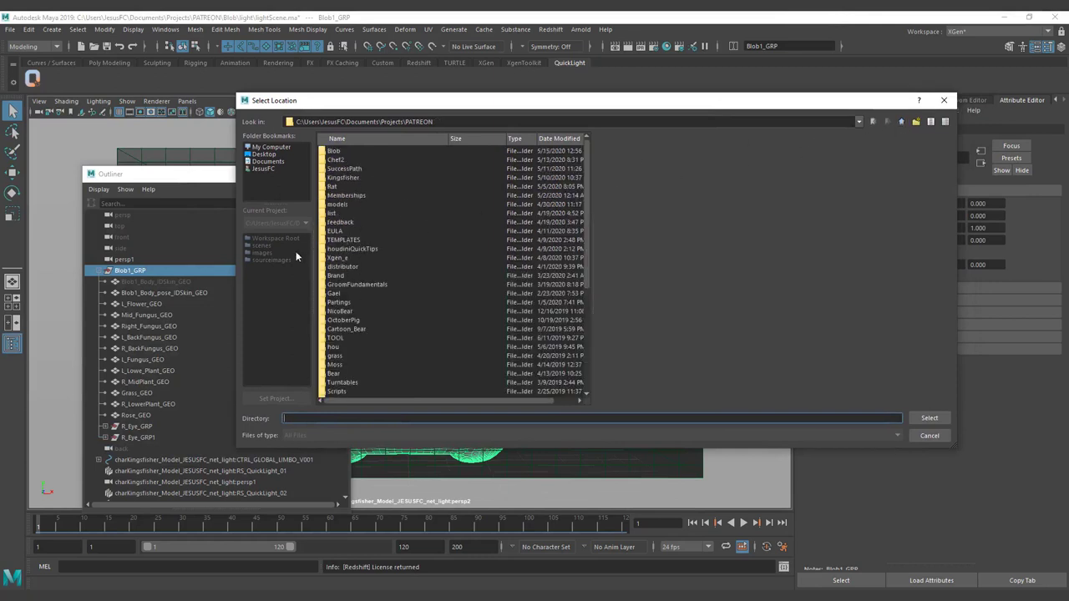
click(338, 258)
key(p)
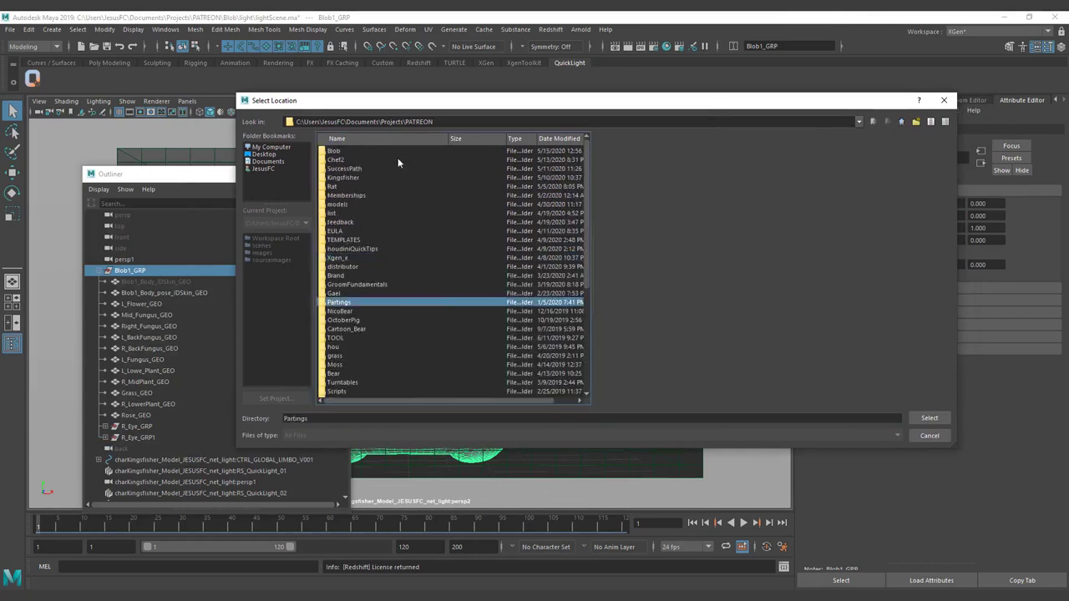
double_click(338, 151)
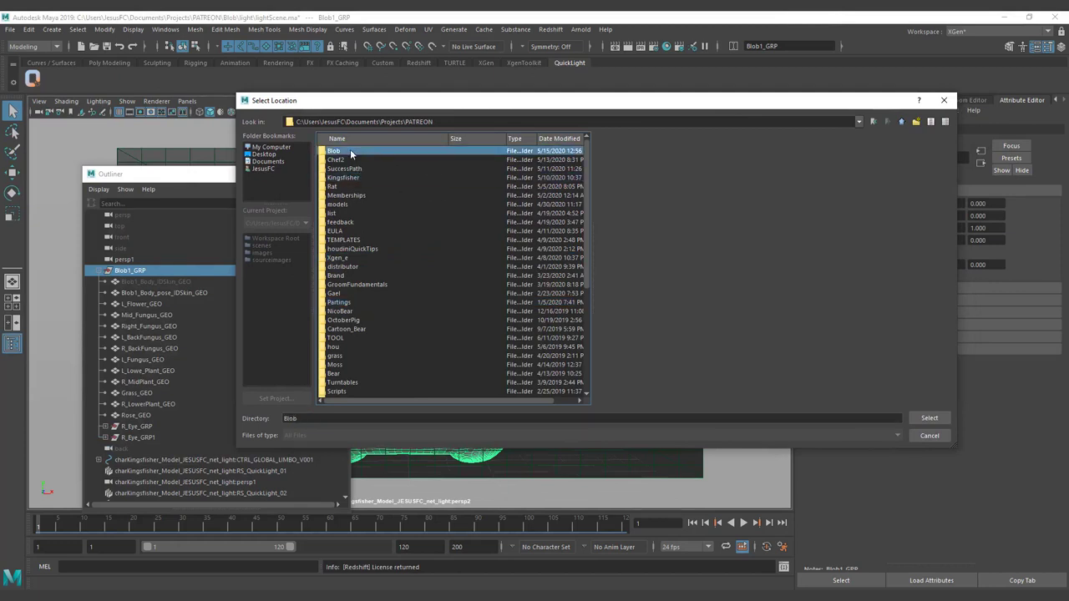
double_click(349, 155)
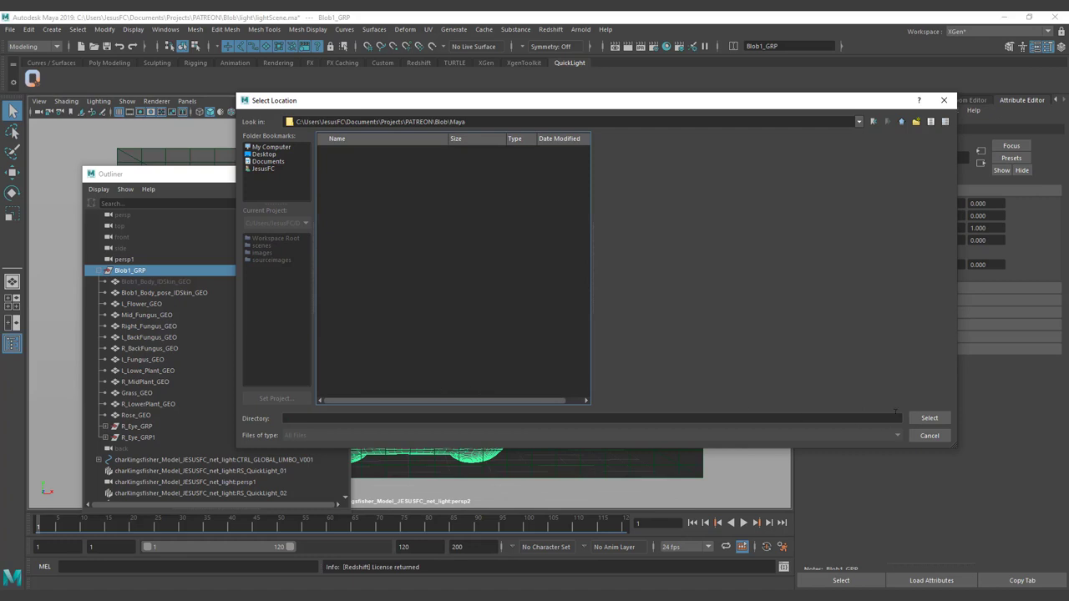
click(927, 417)
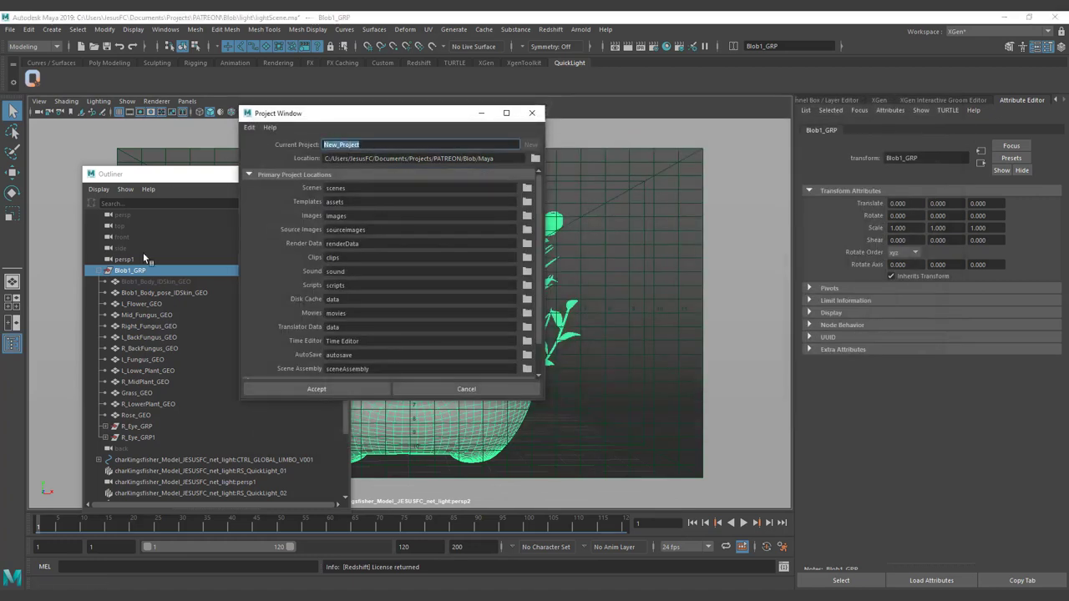
Name the new project charBlobA.
text(Blob1)
text(chba)
text(Blob)
drag(324, 144, 355, 147)
Clear the Render Data, Clips, Sound and Scripts entries from the primary project locations.
double_click(366, 202)
double_click(354, 187)
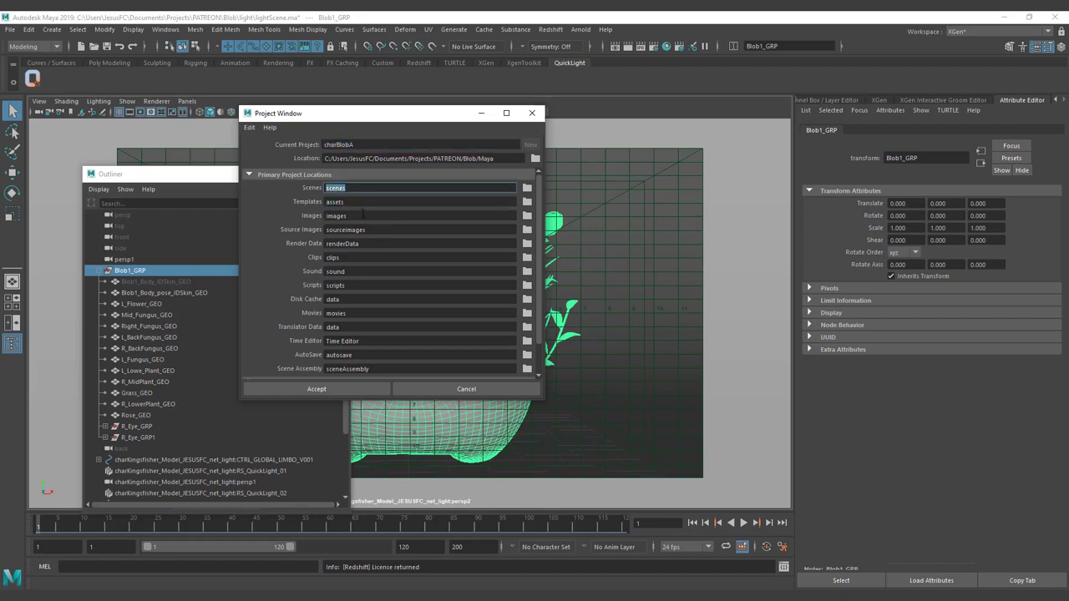
key(Tab)
key(Tab)
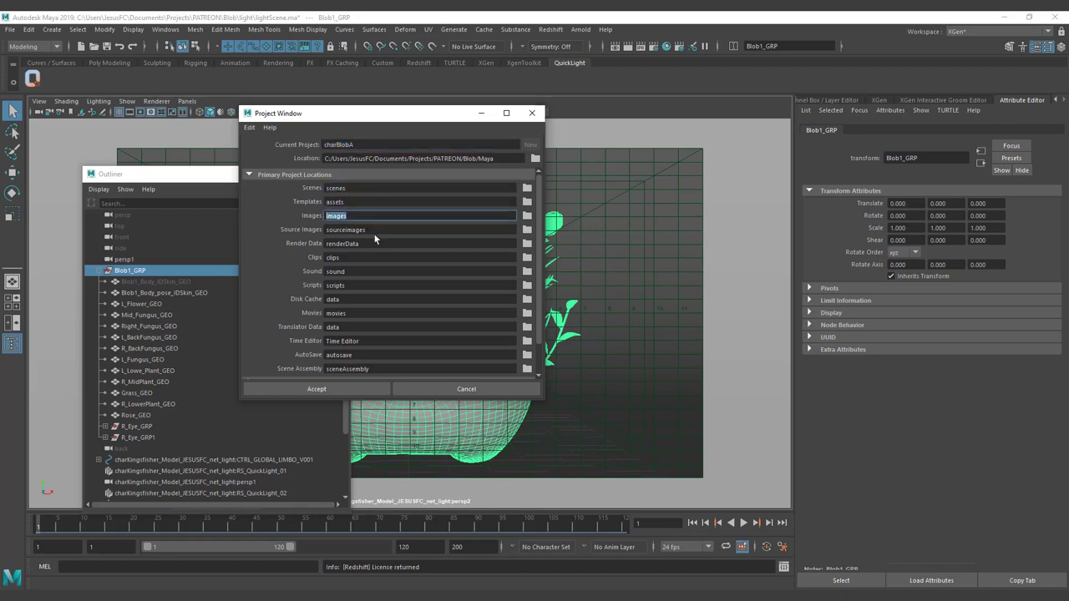
key(Tab)
key(Tab)
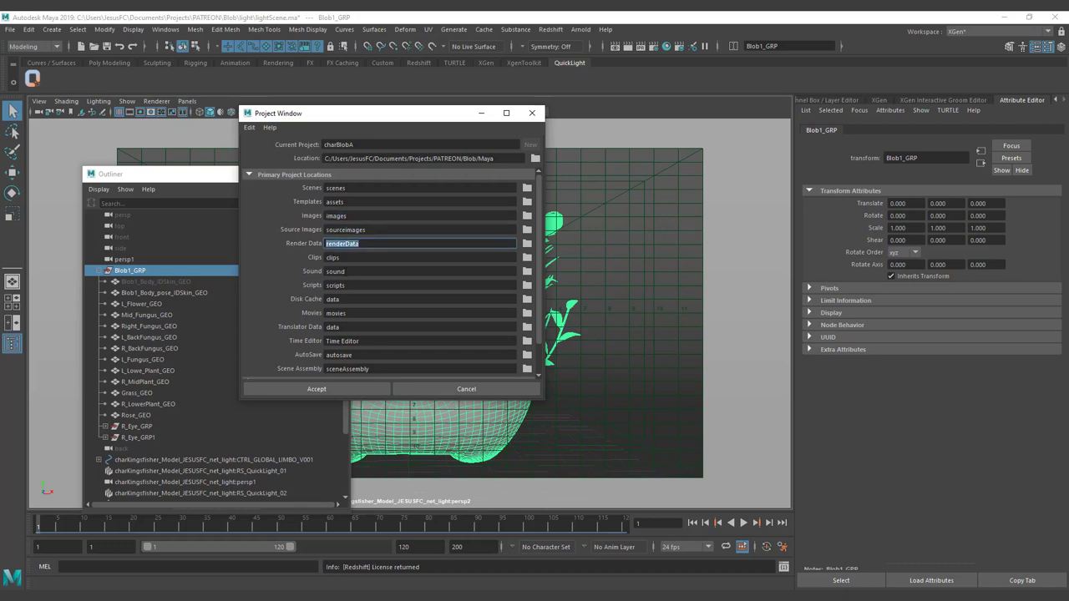
key(BackSpace)
key(Tab)
key(BackSpace)
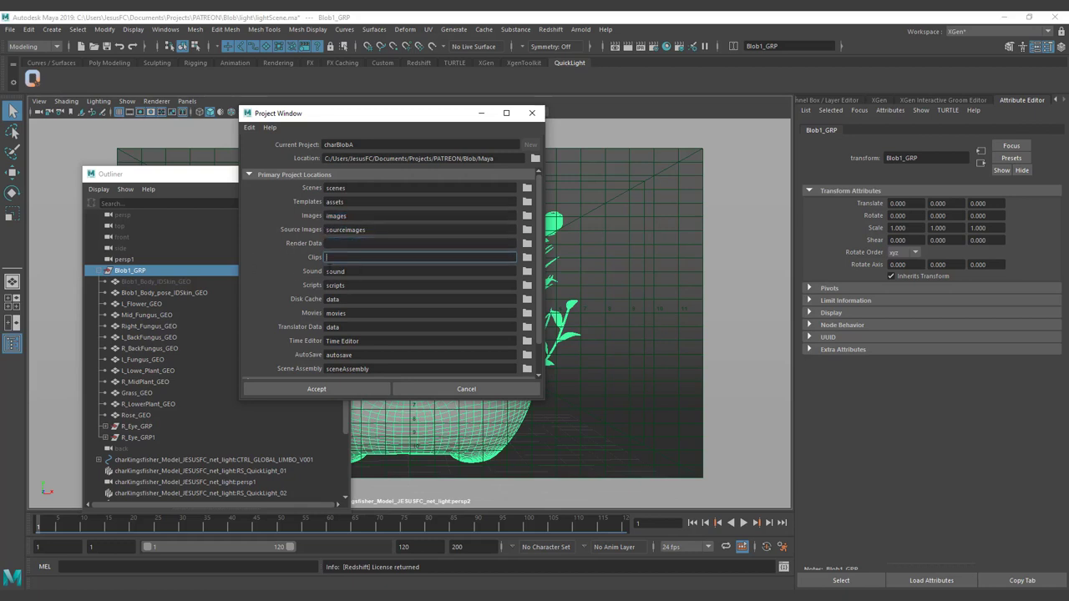
key(Tab)
key(BackSpace)
key(Tab)
key(BackSpace)
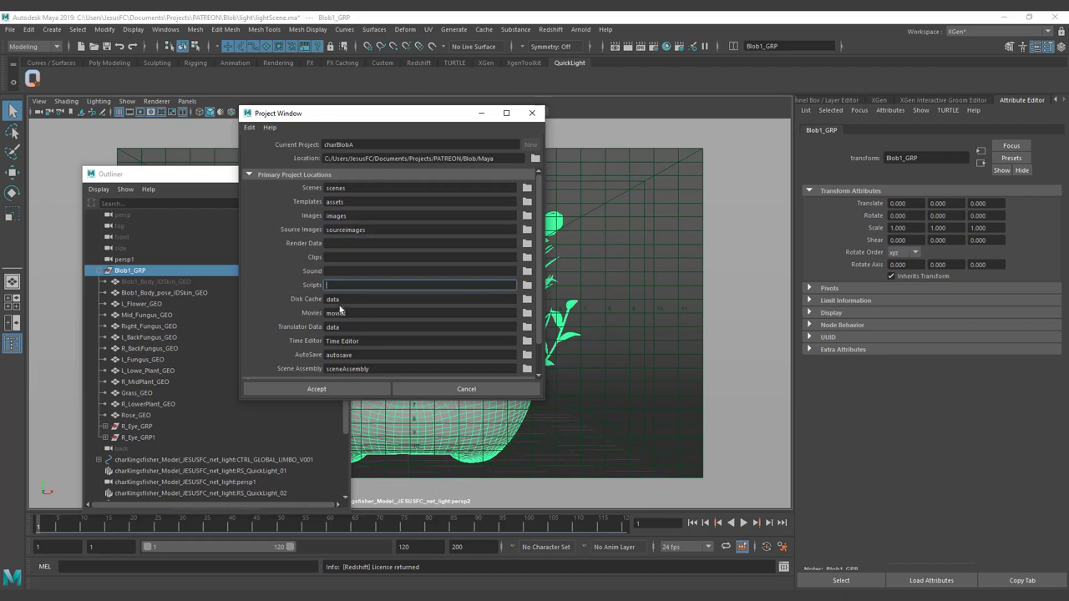
Clear the Translator Data, Time Editor, AutoSave and Scene Assembly entries from the primary project locations.
drag(541, 283, 542, 315)
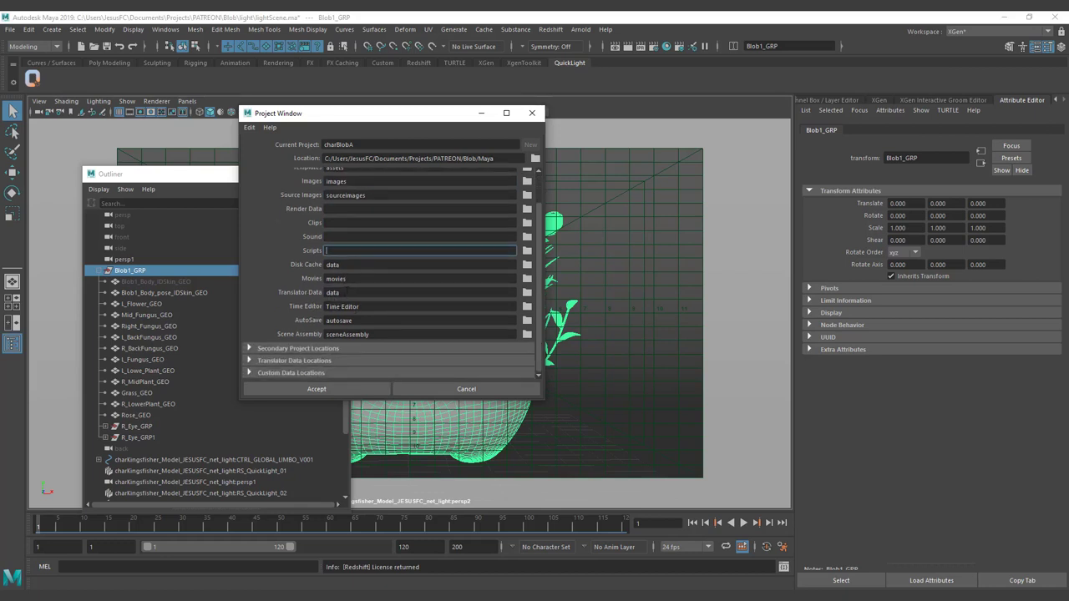
double_click(363, 292)
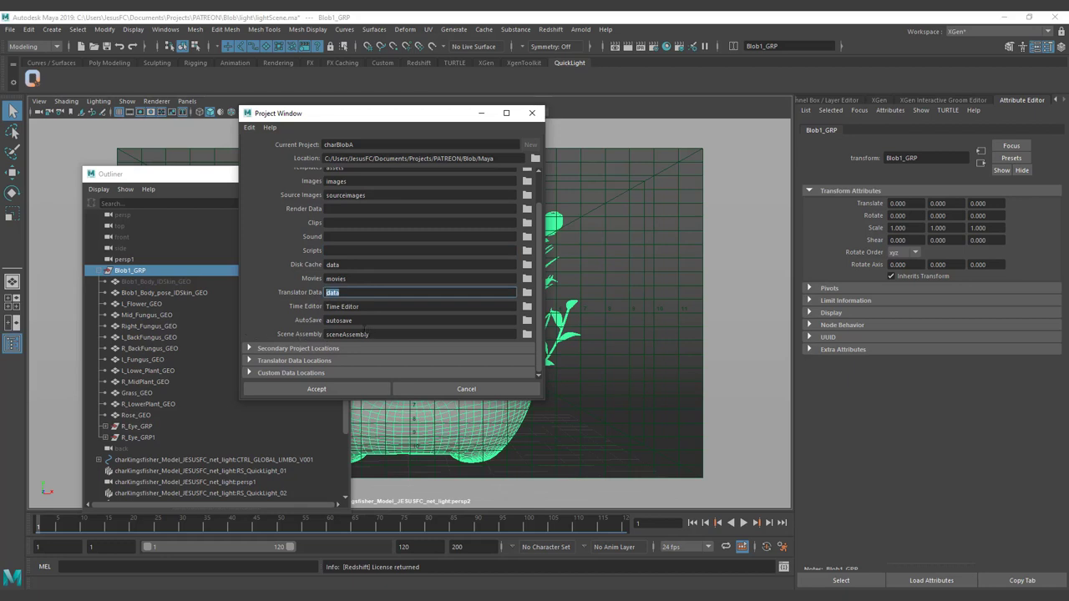
key(Tab)
key(BackSpace)
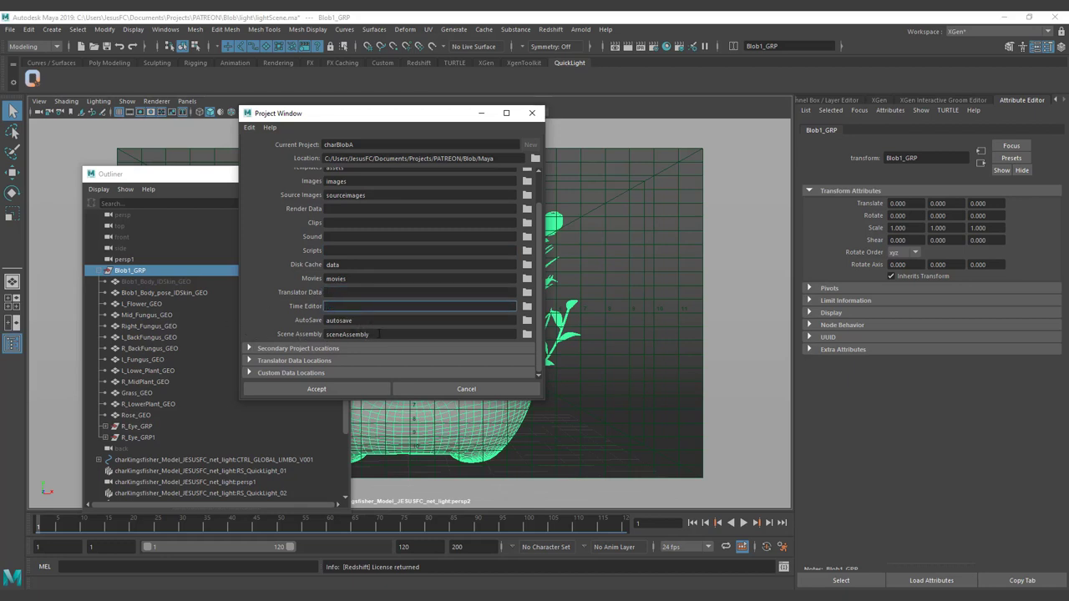
key(Tab)
key(Tab)
key(BackSpace)
key(shift+Tab)
key(BackSpace)
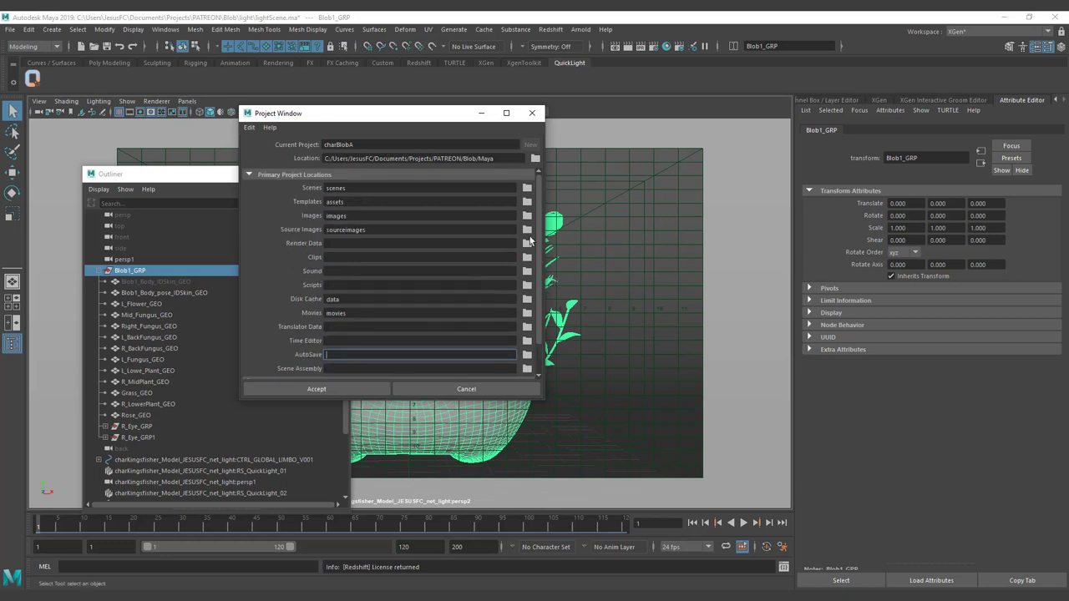
Look through the secondary, translator and custom data locations, keep their defaults, and create the charBlobA project.
click(292, 350)
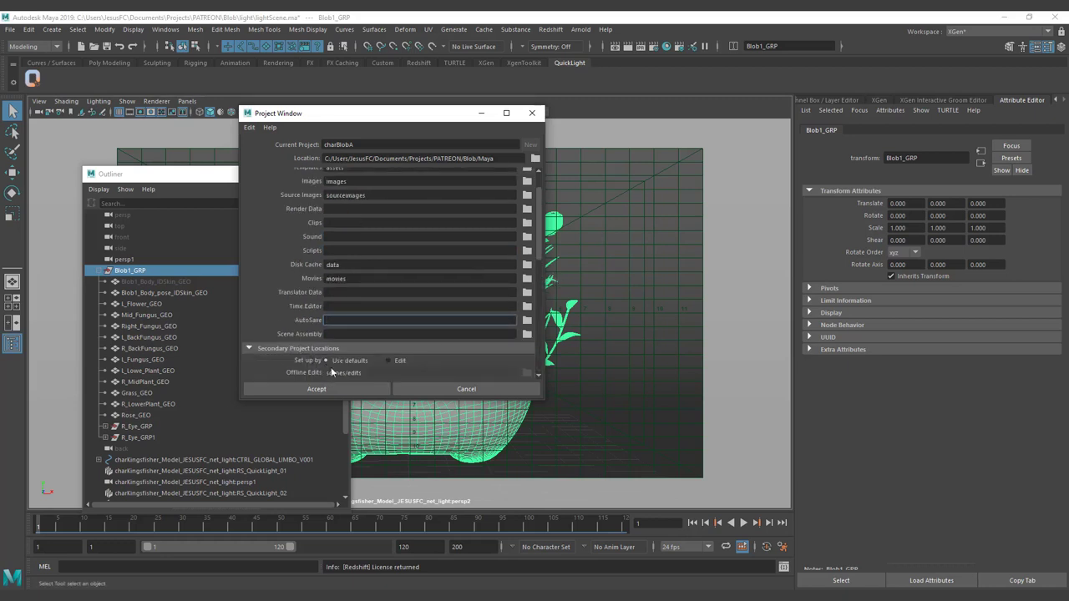
scroll(545, 263, down, 8)
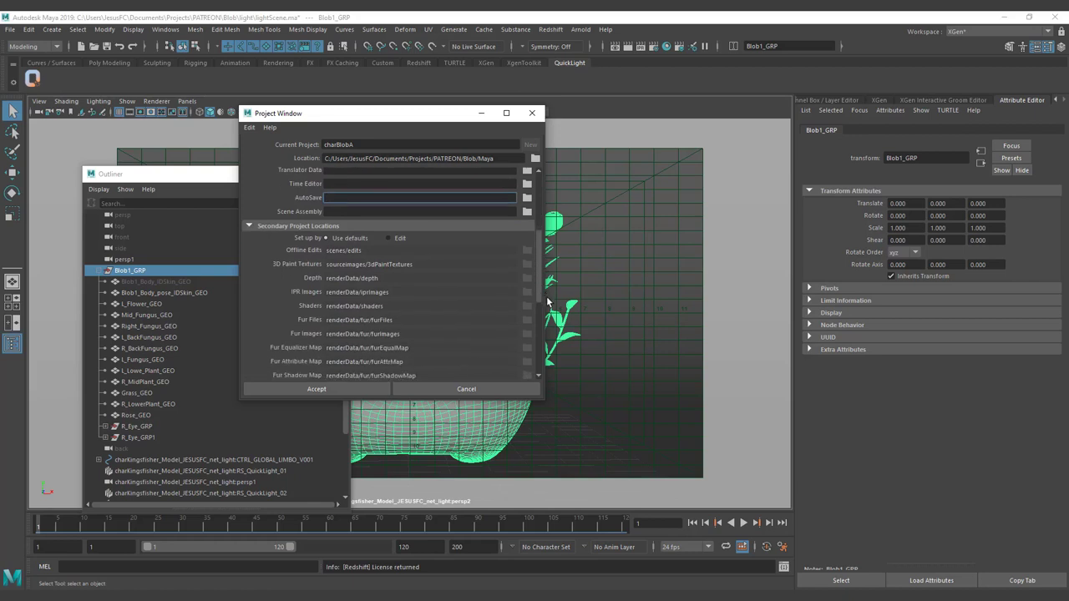
scroll(543, 347, down, 3)
click(360, 364)
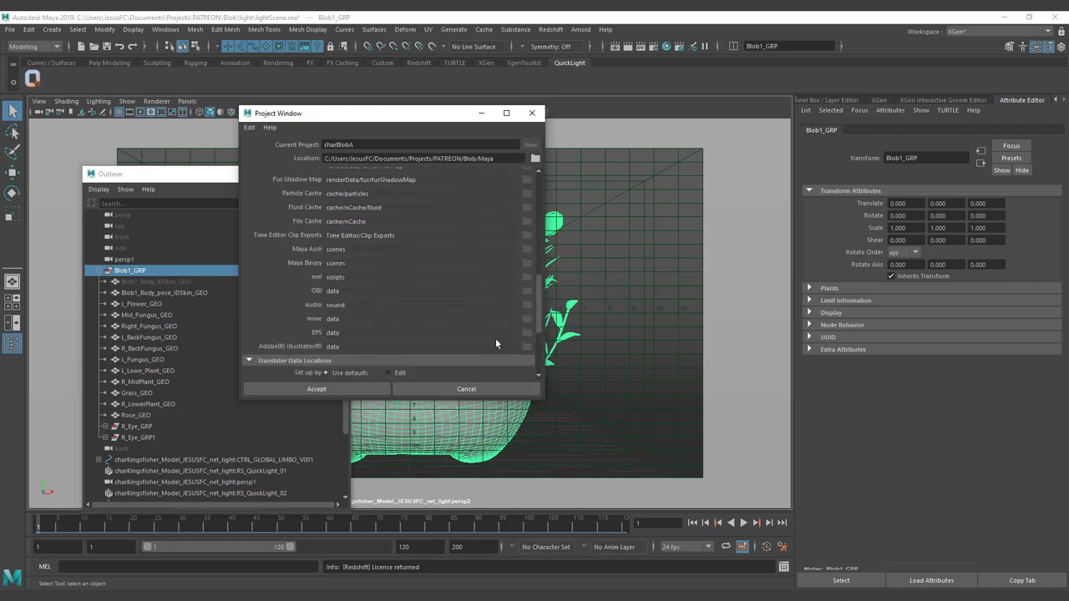
scroll(538, 315, down, 3)
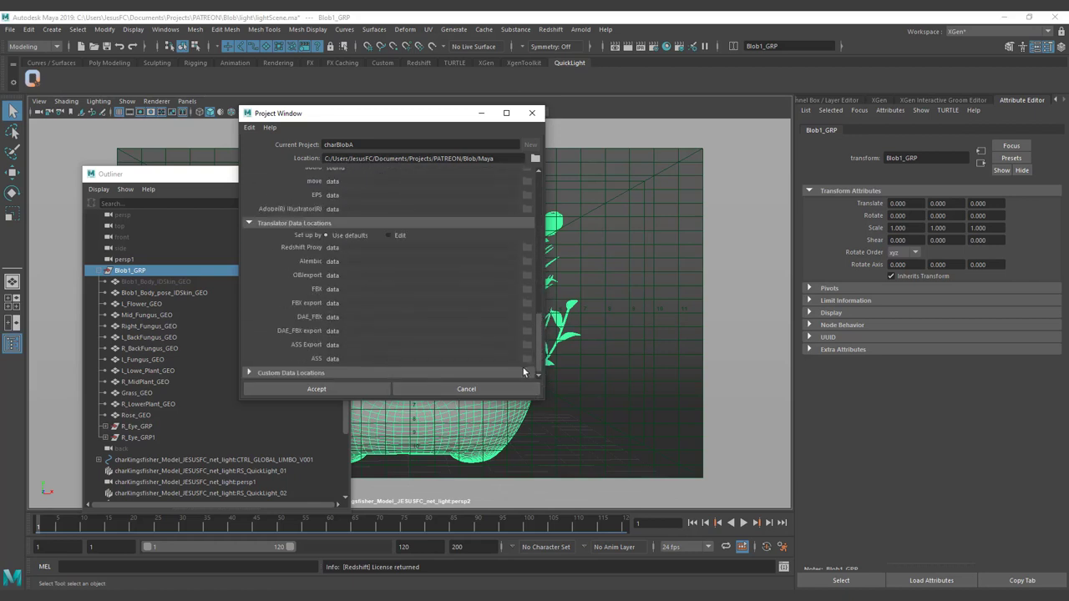
click(394, 373)
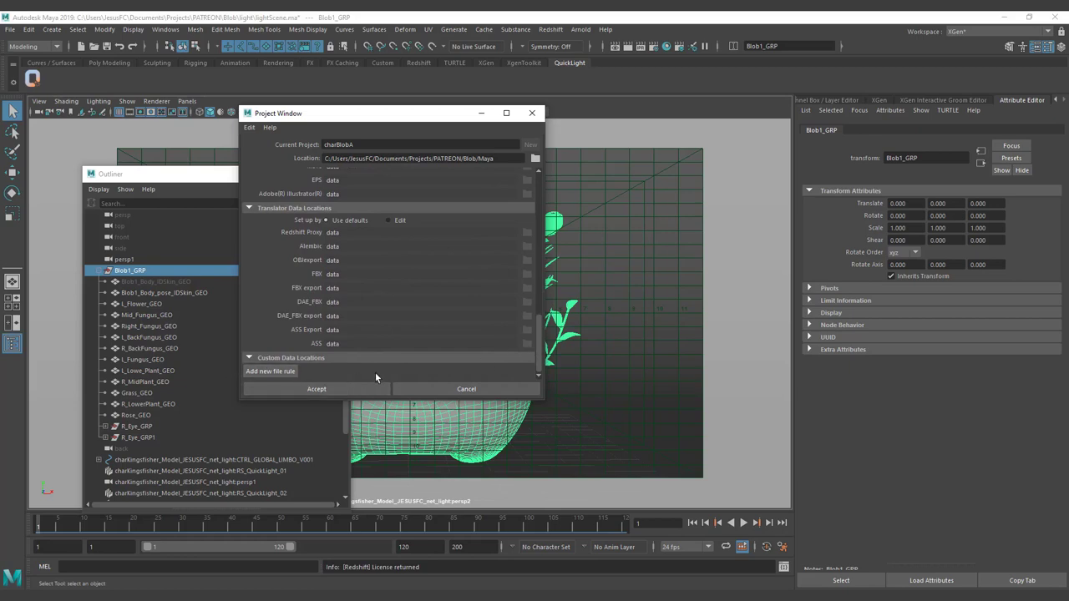
click(316, 389)
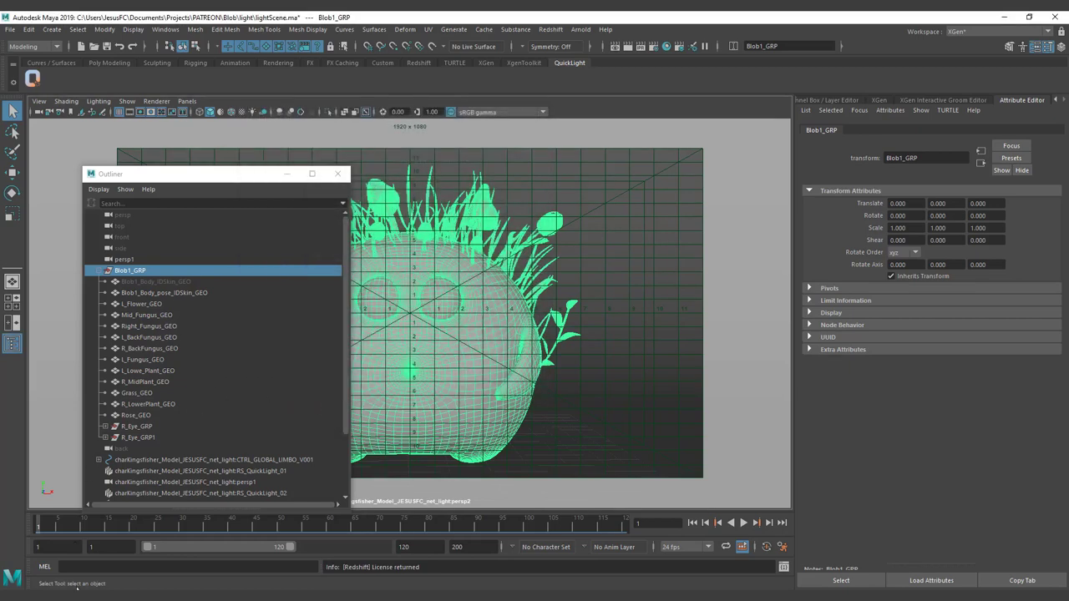
Switch to File Explorer, open the Maya\charBlobA folder and delete its assets, scripts, sound and Time Editor folders.
key(alt+Tab)
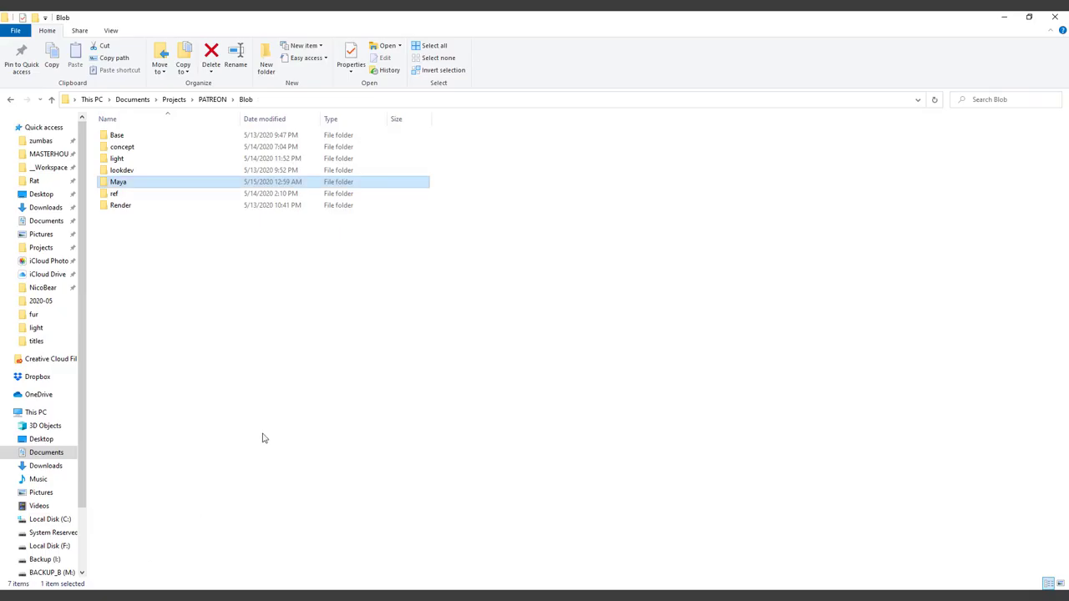
double_click(126, 183)
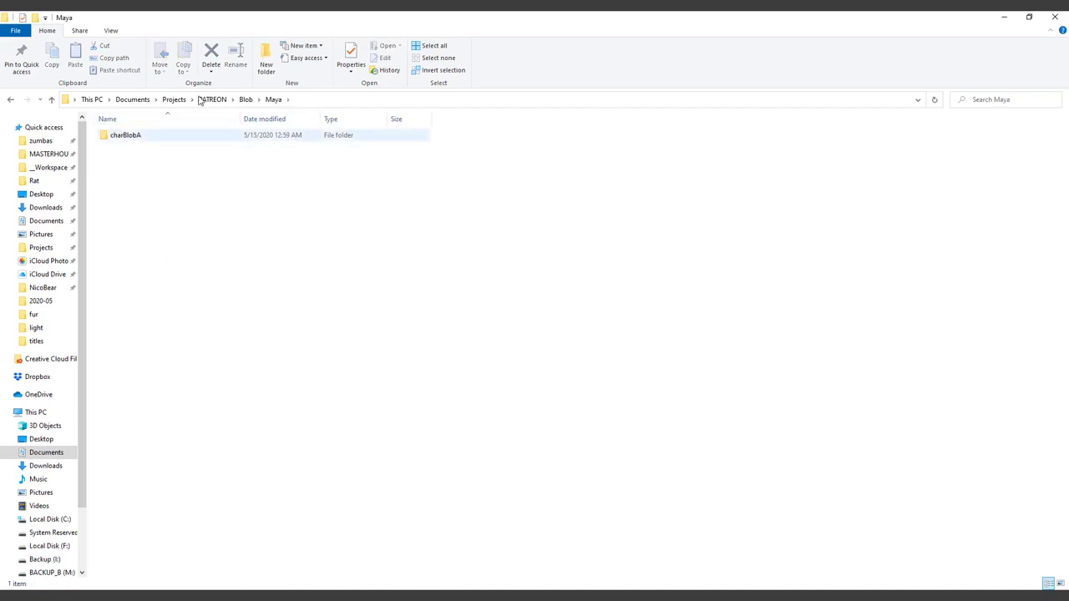
double_click(152, 137)
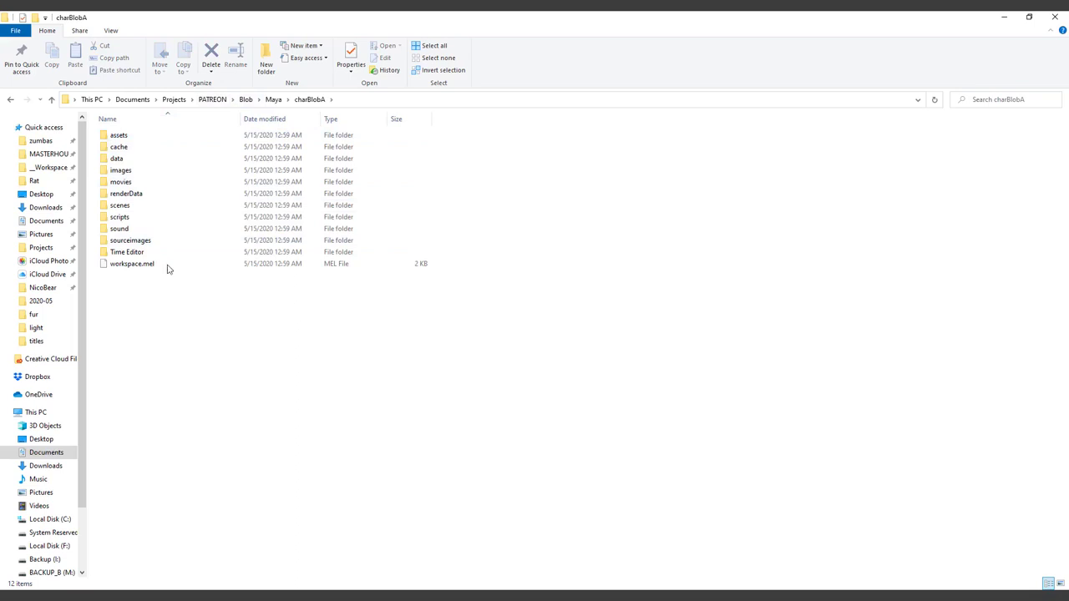
click(143, 138)
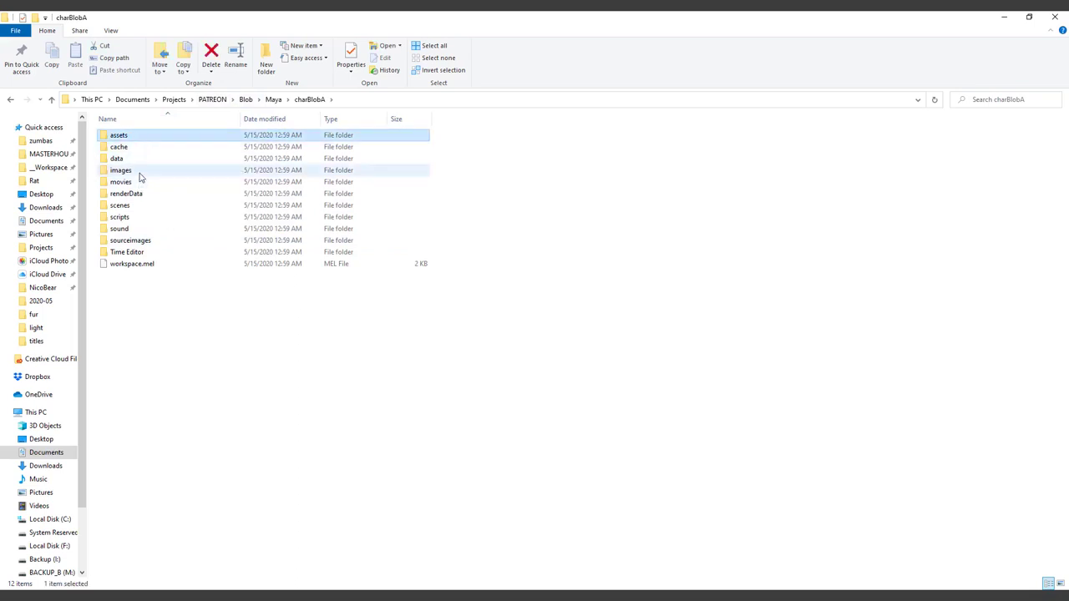
ctrl+click(134, 219)
ctrl+click(132, 229)
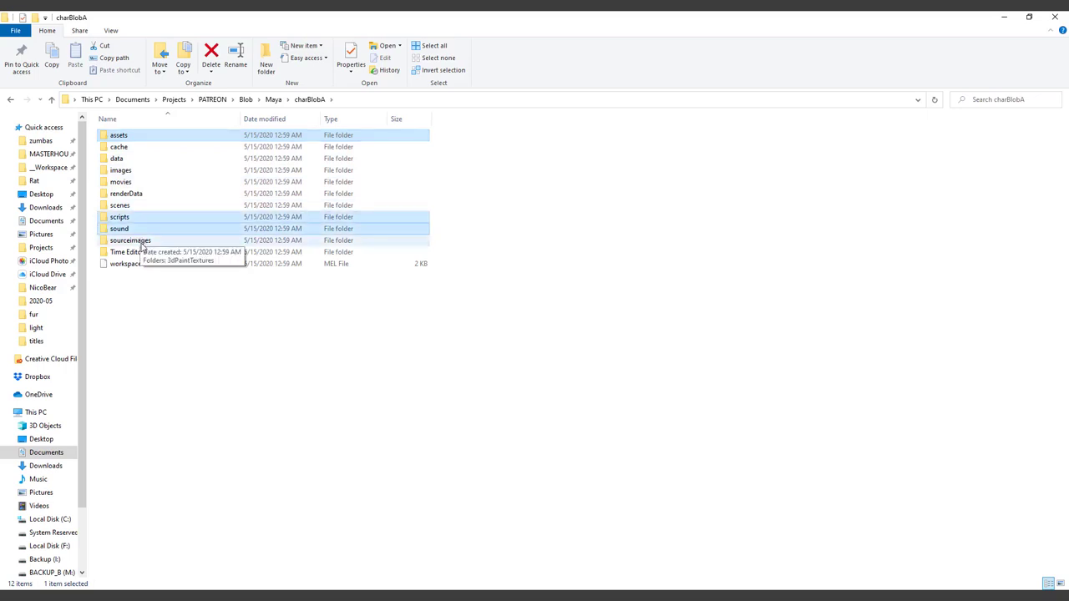
ctrl+click(135, 252)
key(Delete)
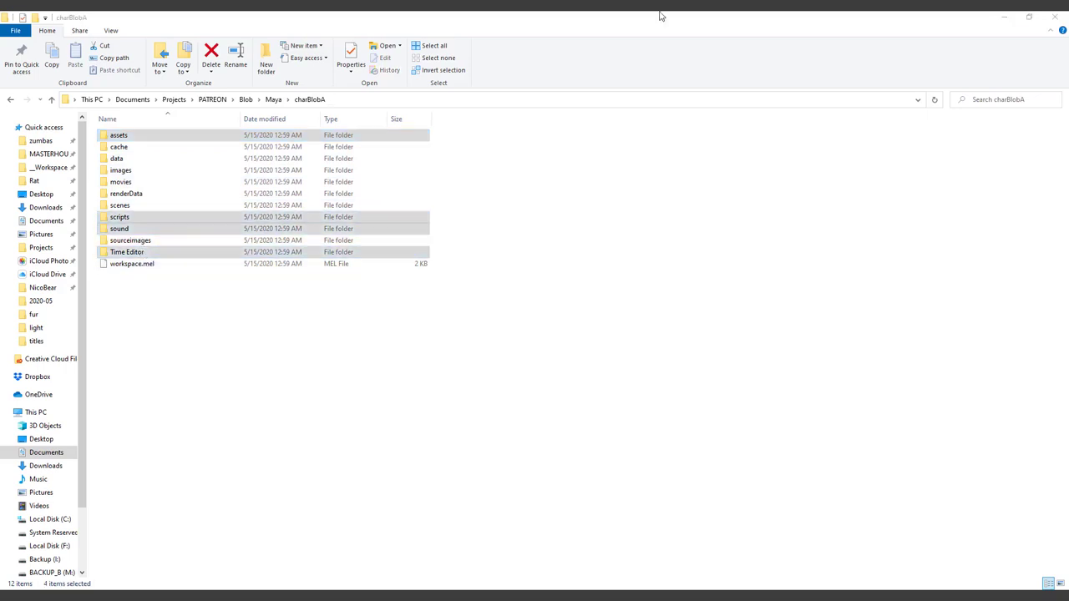
Delete the renderData, data, movies and cache folders from the charBlobA project folder.
click(132, 184)
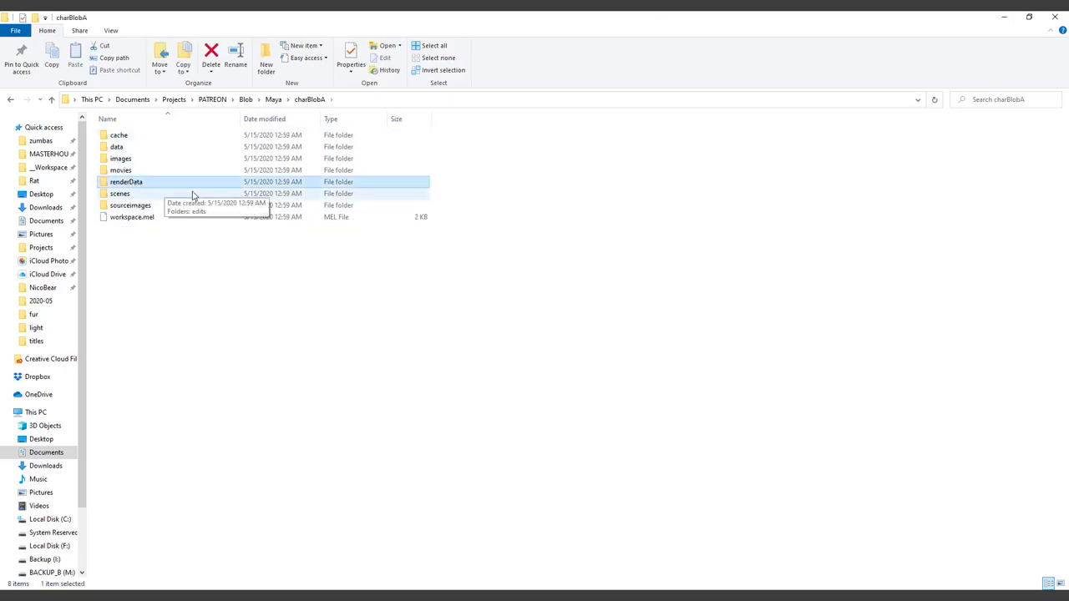
key(Delete)
double_click(158, 147)
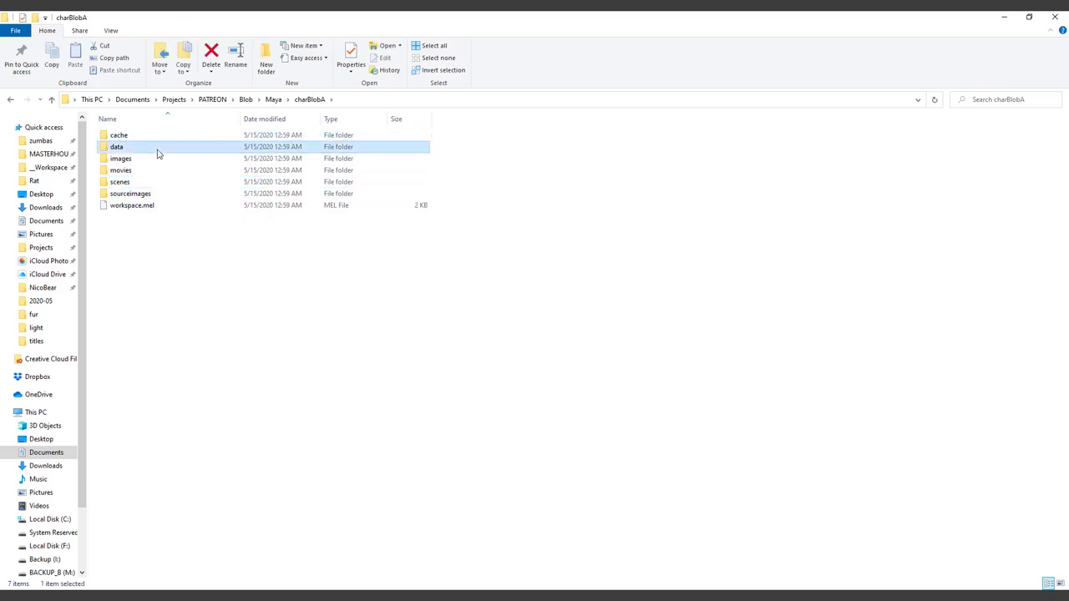
click(309, 100)
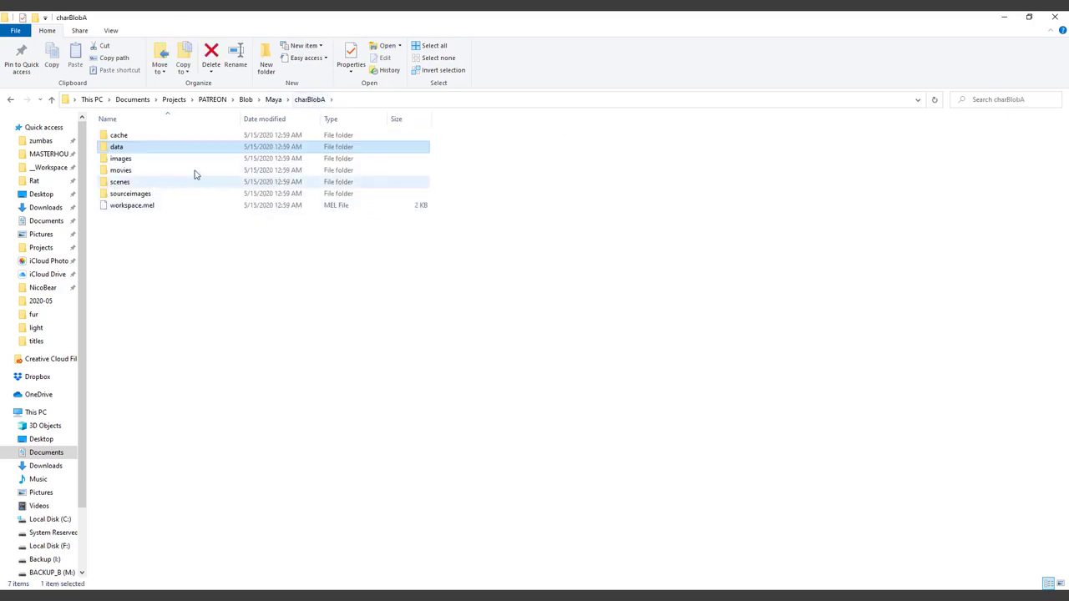
ctrl+click(130, 170)
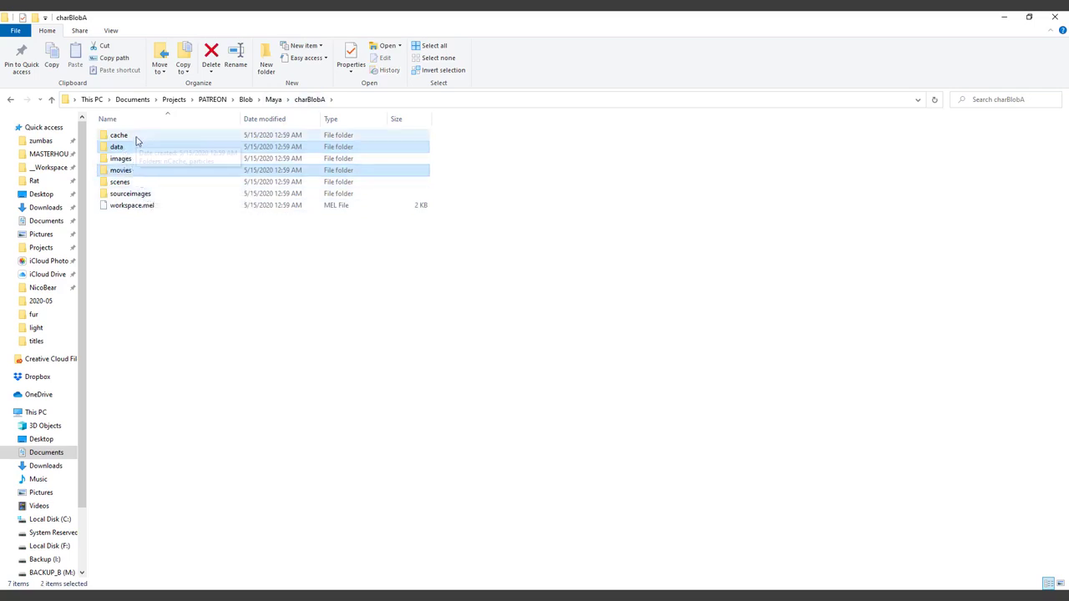
key(Delete)
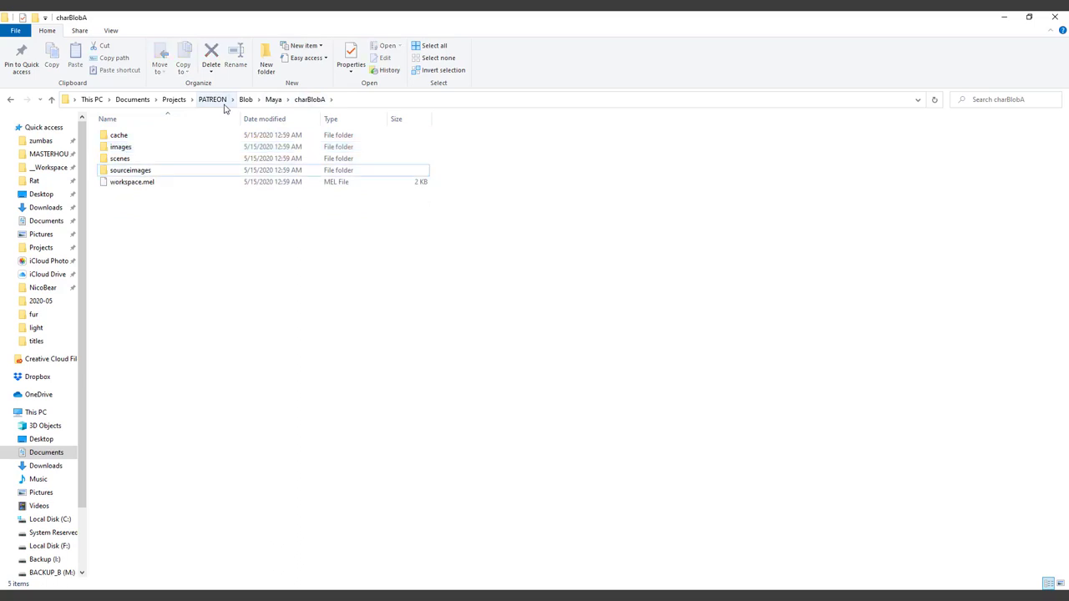
click(136, 133)
key(Delete)
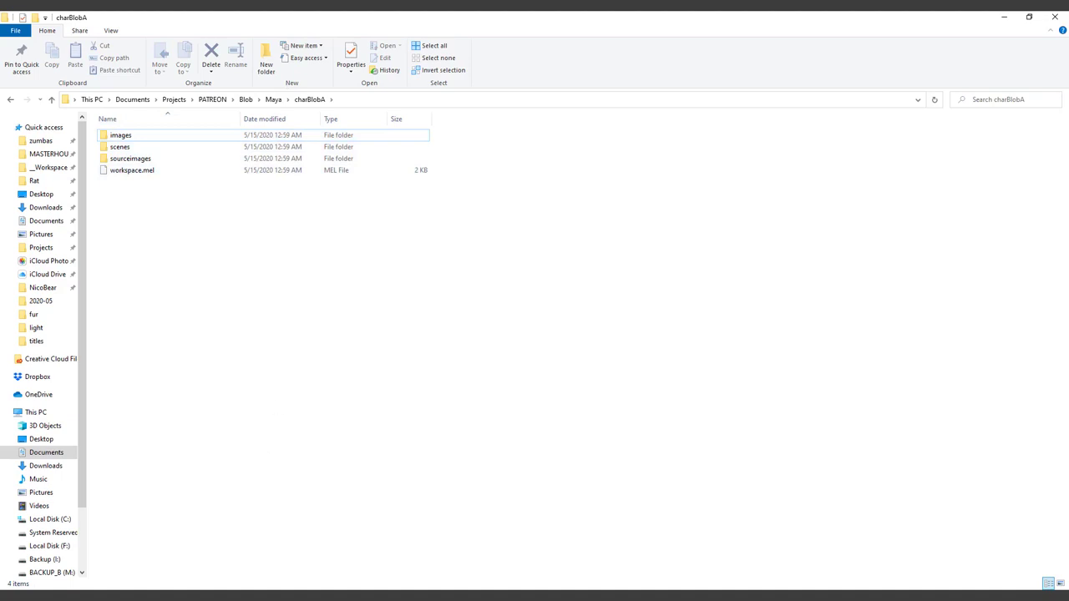
Switch back to Maya and delete the imported charKingsfisher light rig, its quick lights and cameras, and RS_QuickLight_01 from the scene.
mouse_move(178, 597)
click(238, 556)
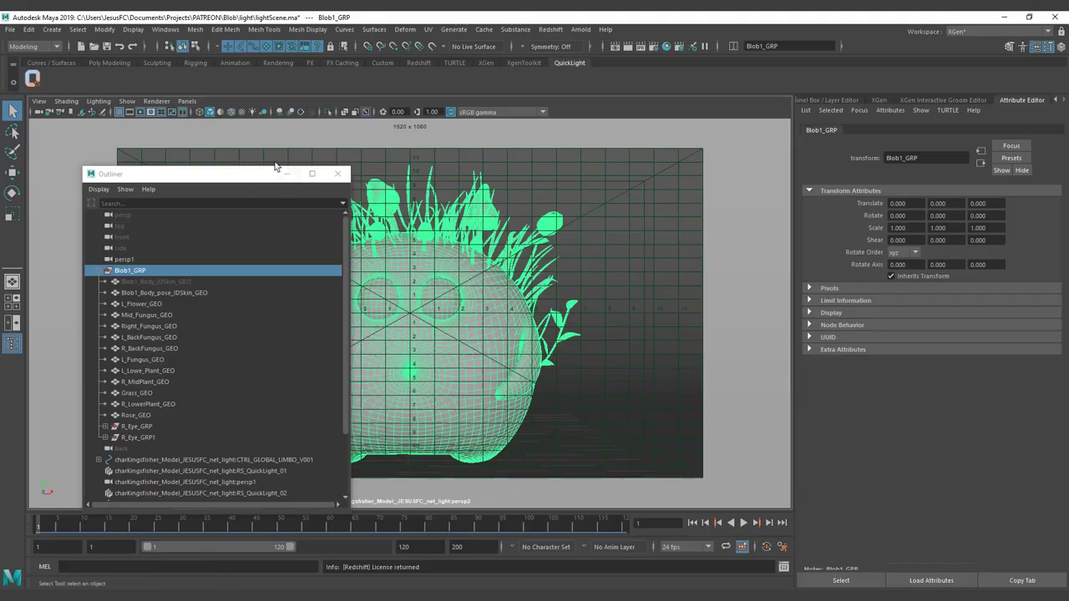
click(173, 460)
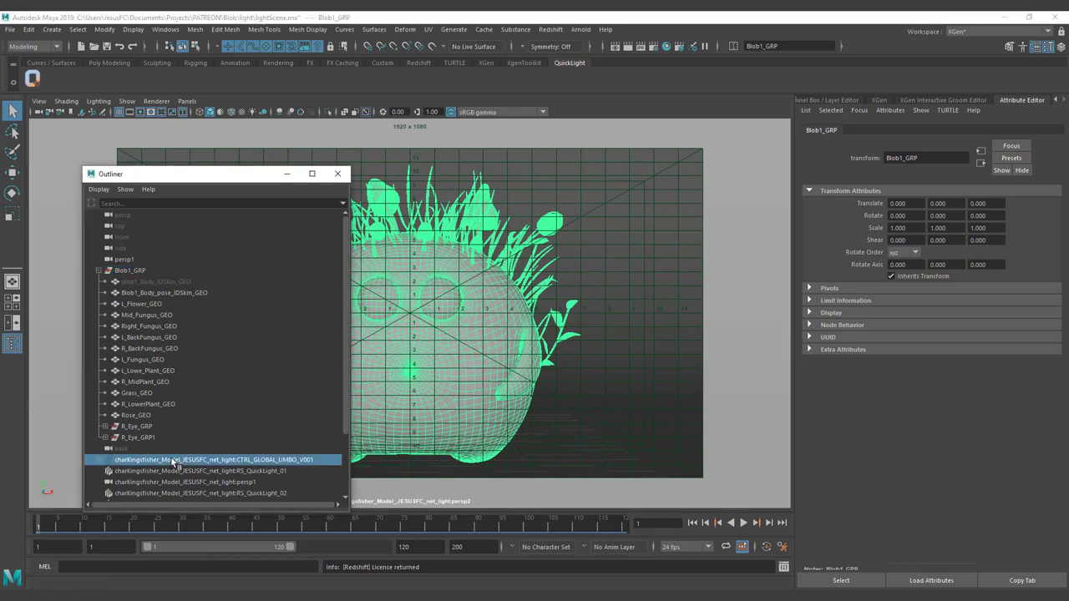
drag(243, 181, 256, 122)
drag(360, 346, 296, 464)
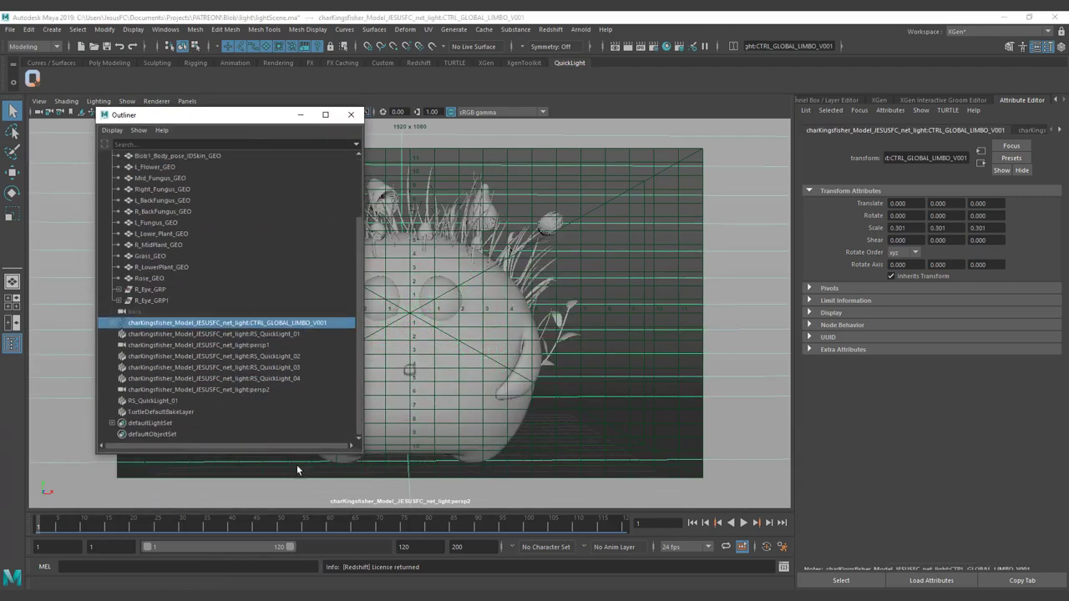
shift+click(199, 413)
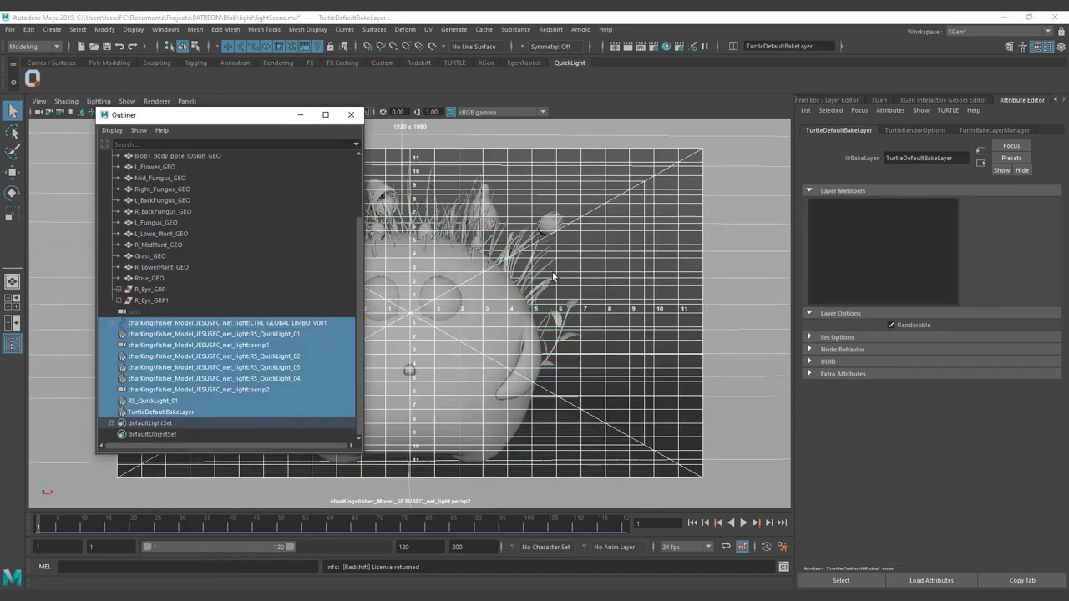
key(Delete)
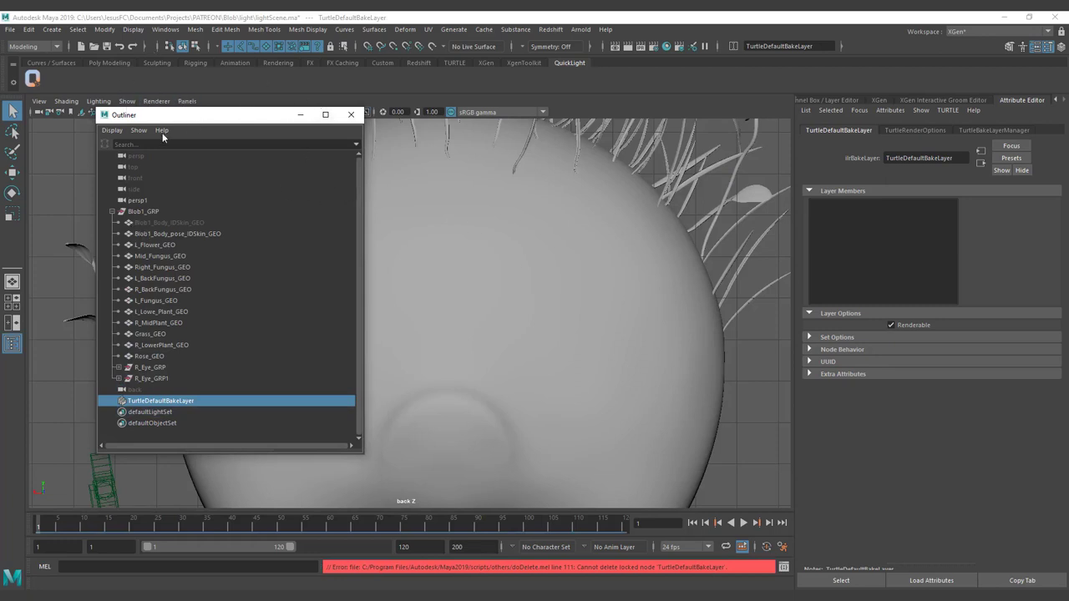
Switch the viewport from the back view to the default persp camera.
click(146, 212)
double_click(146, 211)
click(186, 199)
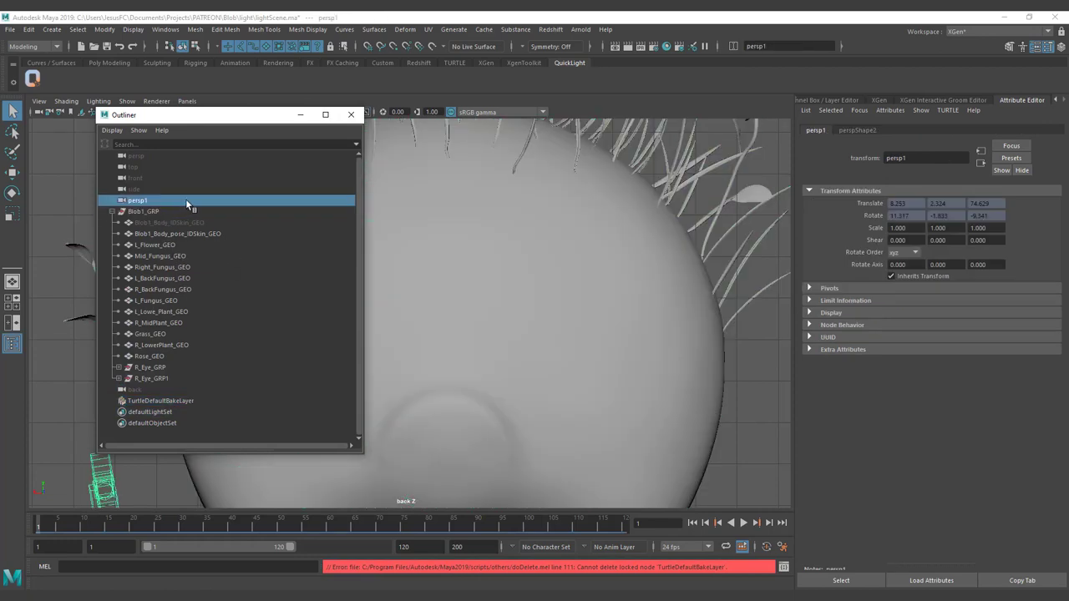
click(187, 101)
mouse_move(242, 111)
click(339, 115)
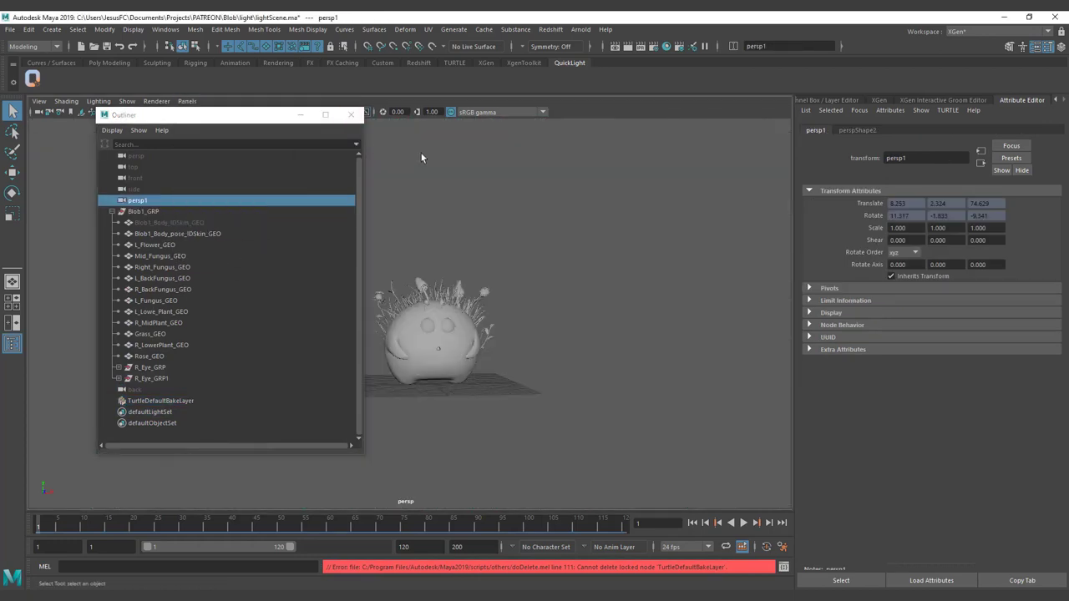
Delete the extra persp1 camera from the scene.
double_click(150, 199)
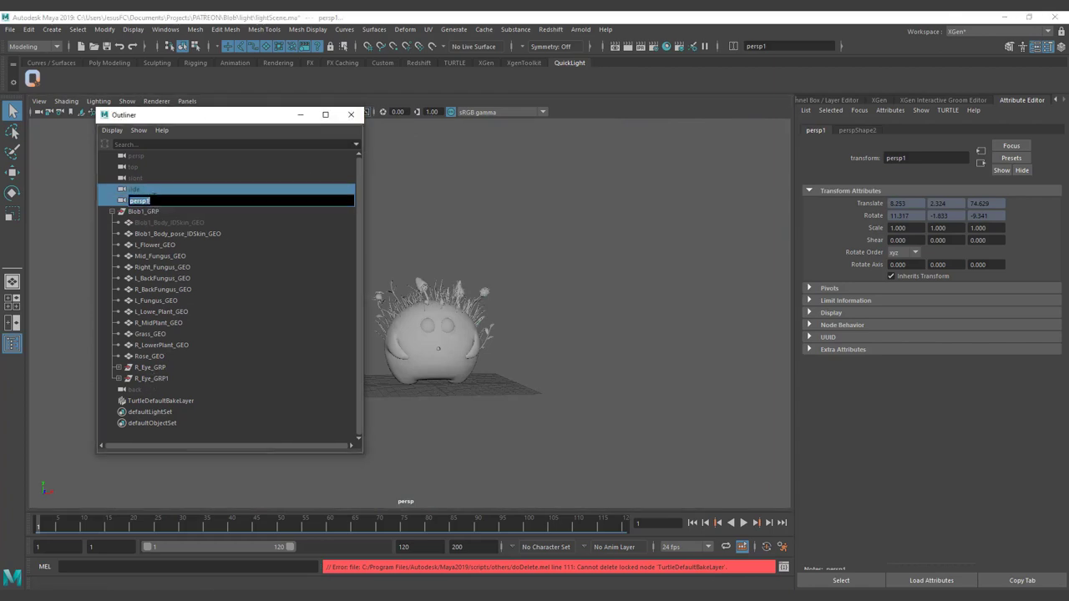
click(187, 187)
click(177, 201)
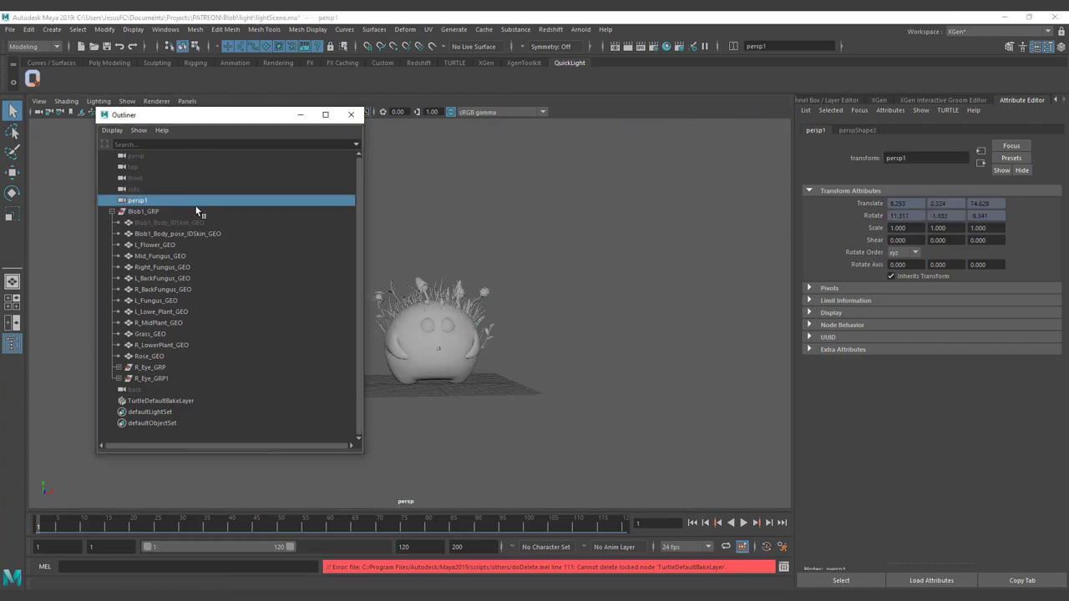
key(Delete)
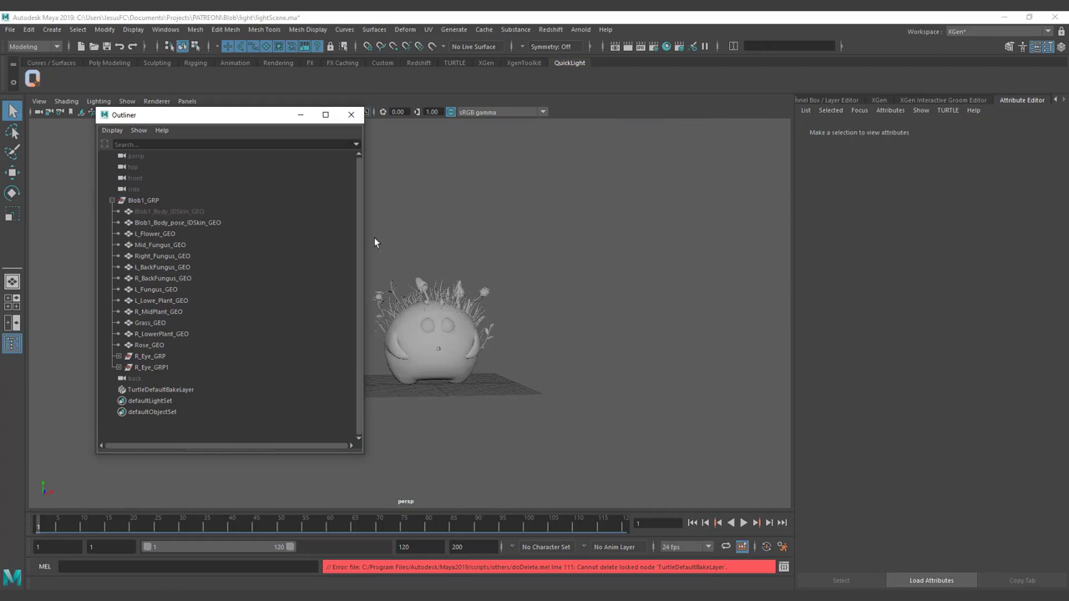
Open the Hypershade beside the Outliner and delete all unused shading nodes.
click(679, 46)
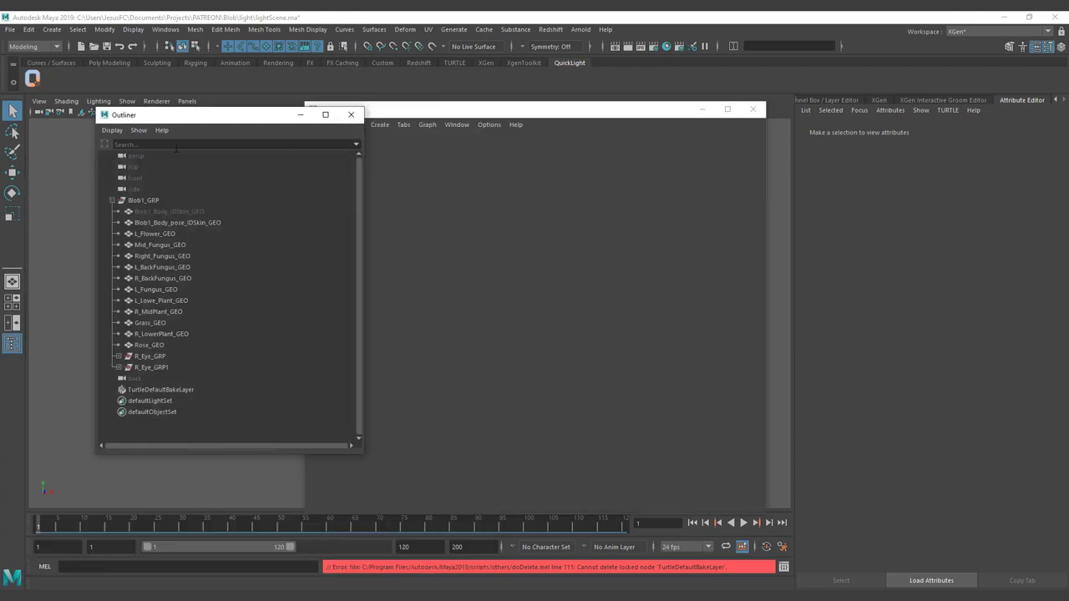
click(175, 167)
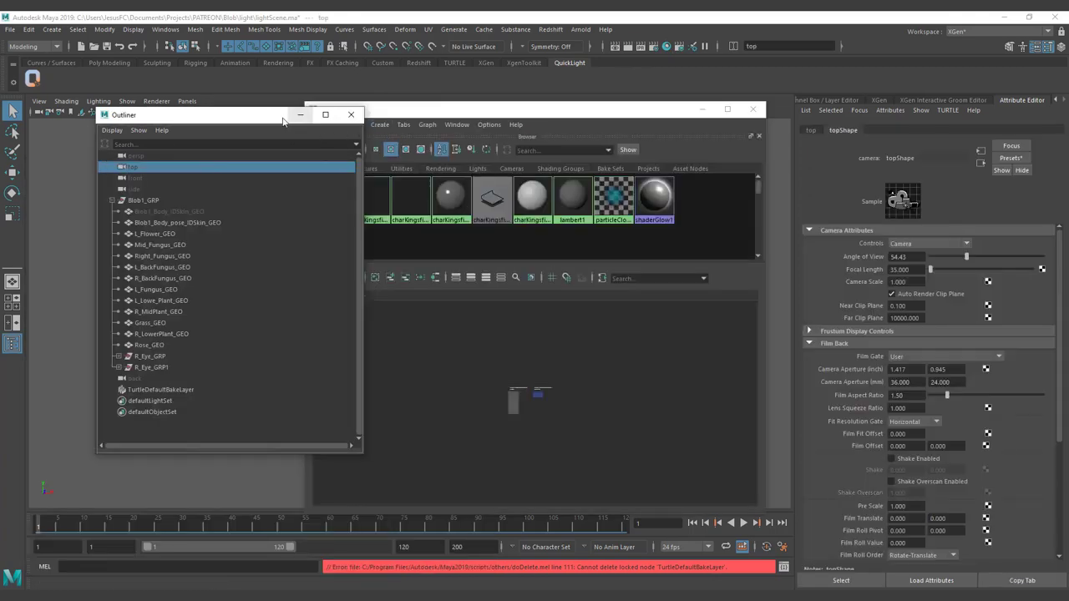
drag(283, 117, 217, 121)
click(316, 124)
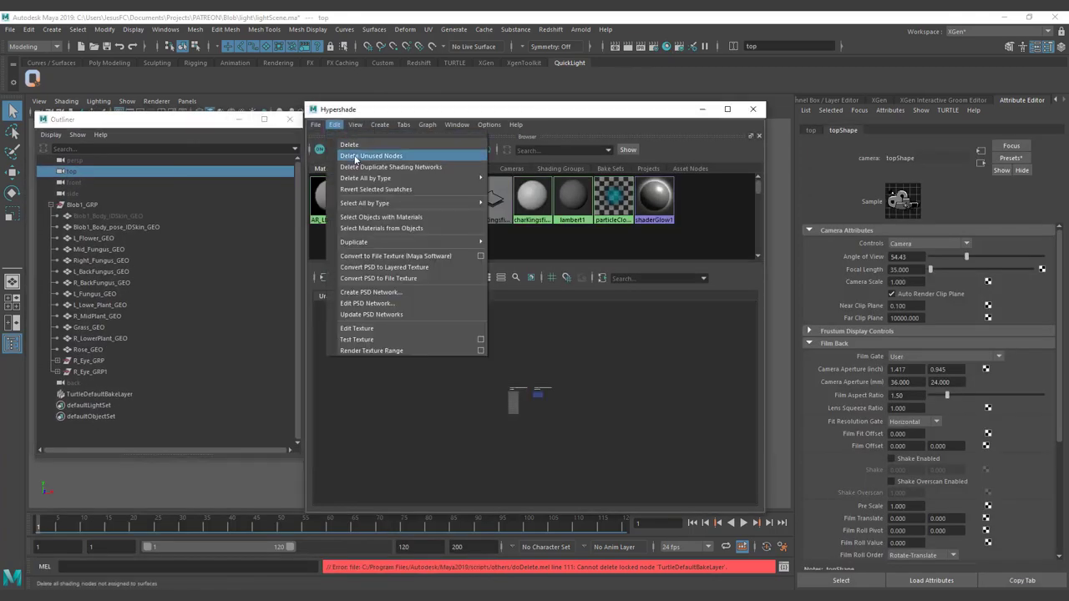
click(351, 150)
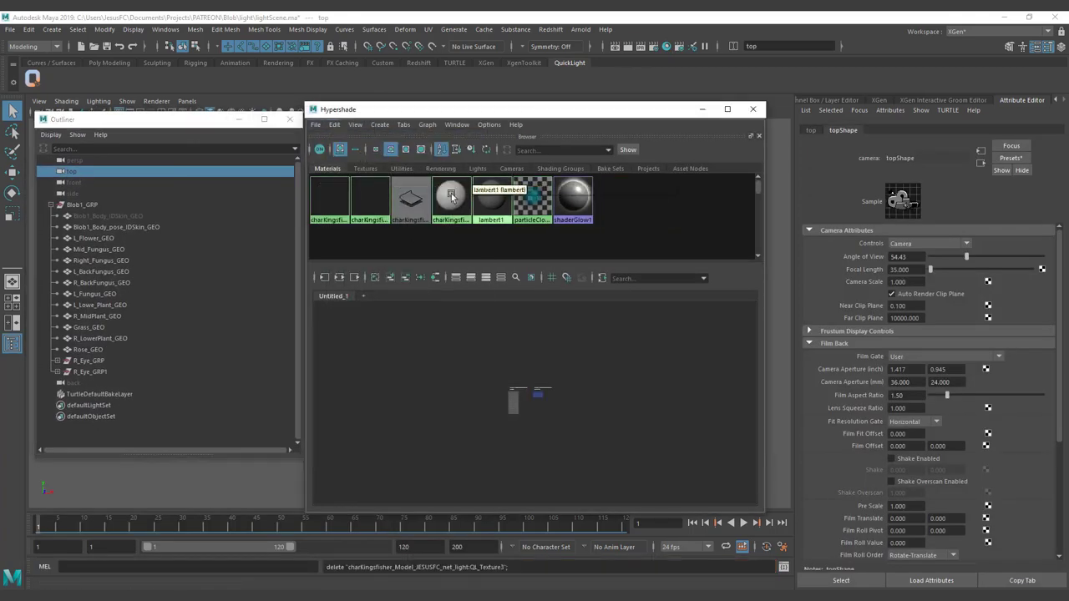
Delete the imported charKingsfisher rsDisplacement1 node and look through the light and rendering nodes for leftovers.
click(414, 217)
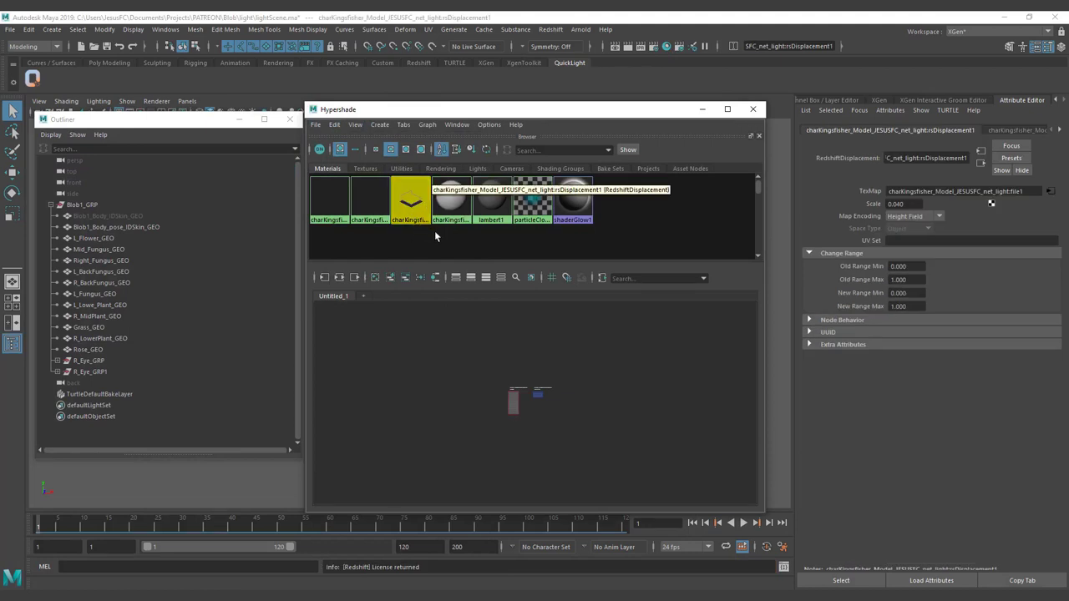
click(432, 241)
click(479, 170)
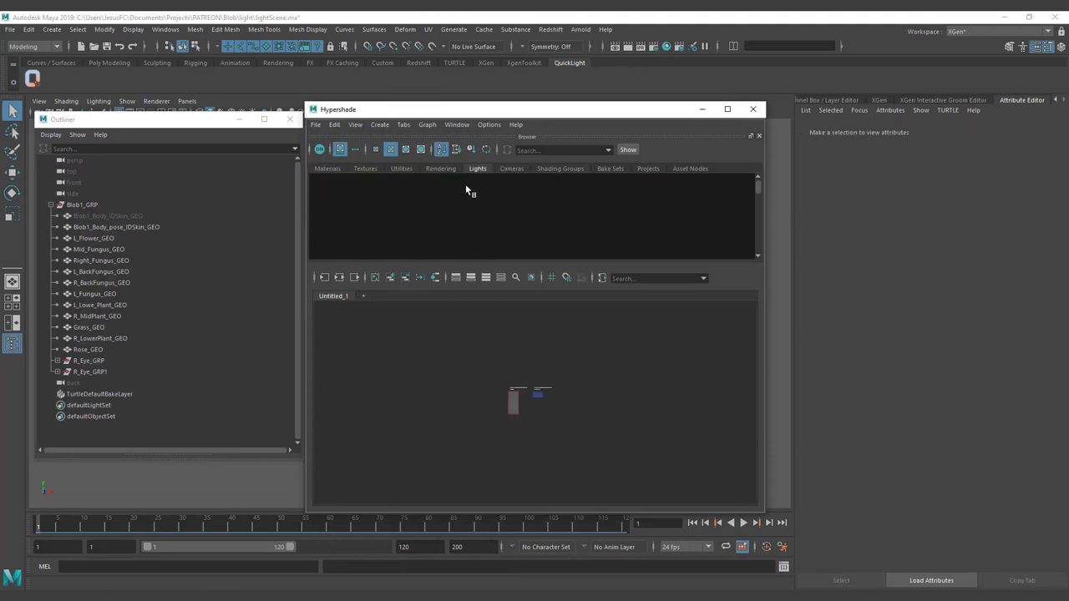
click(440, 169)
Delete the imported defaultRedshiftPostEffects and place2dTexture1 utility nodes from the Hypershade.
click(401, 169)
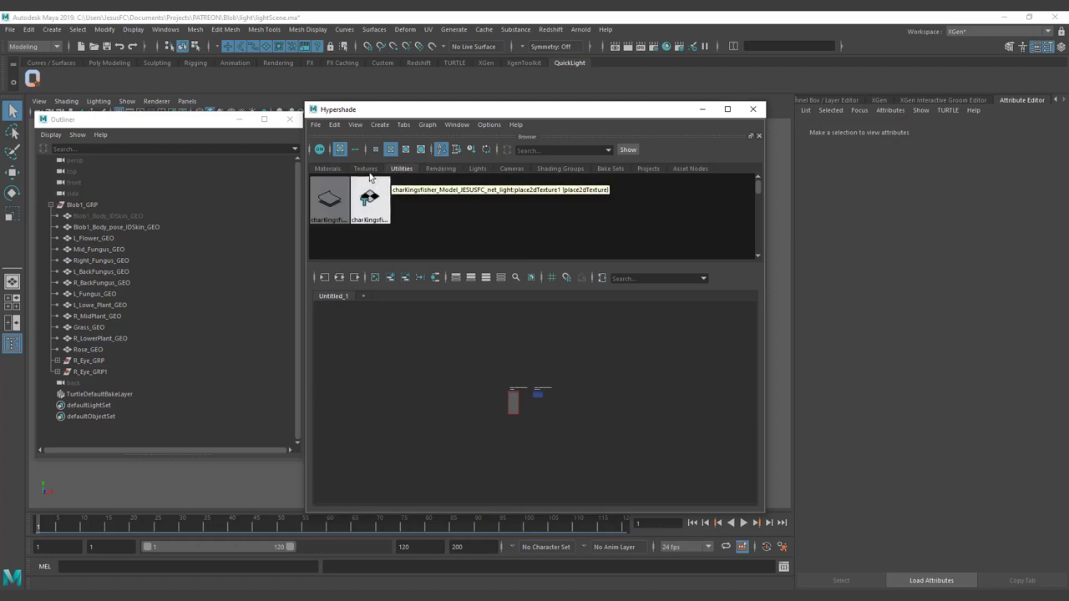
drag(413, 200, 343, 233)
click(332, 215)
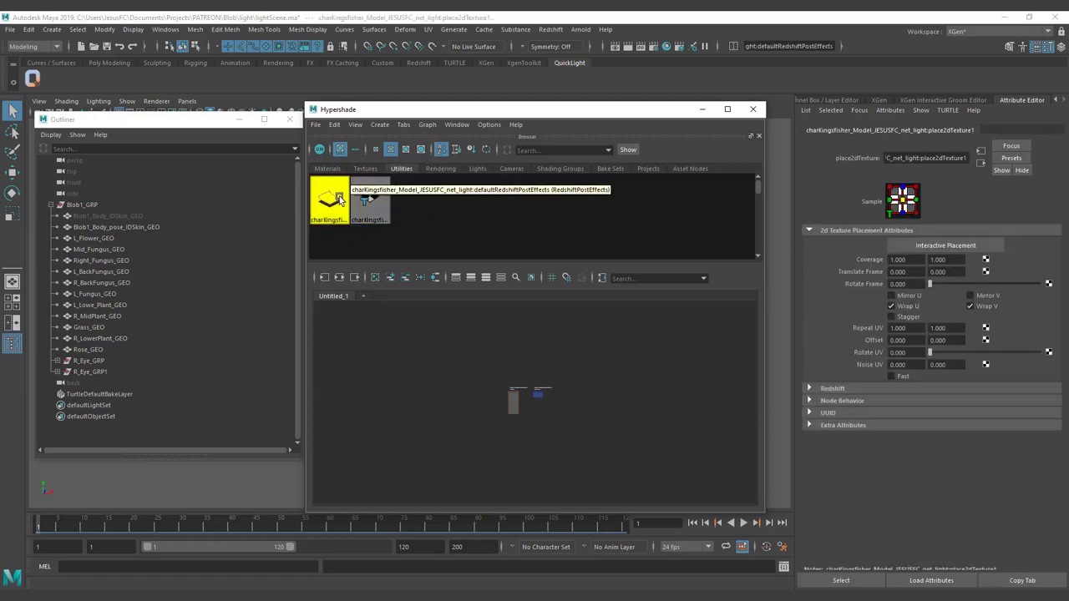
key(Delete)
click(332, 213)
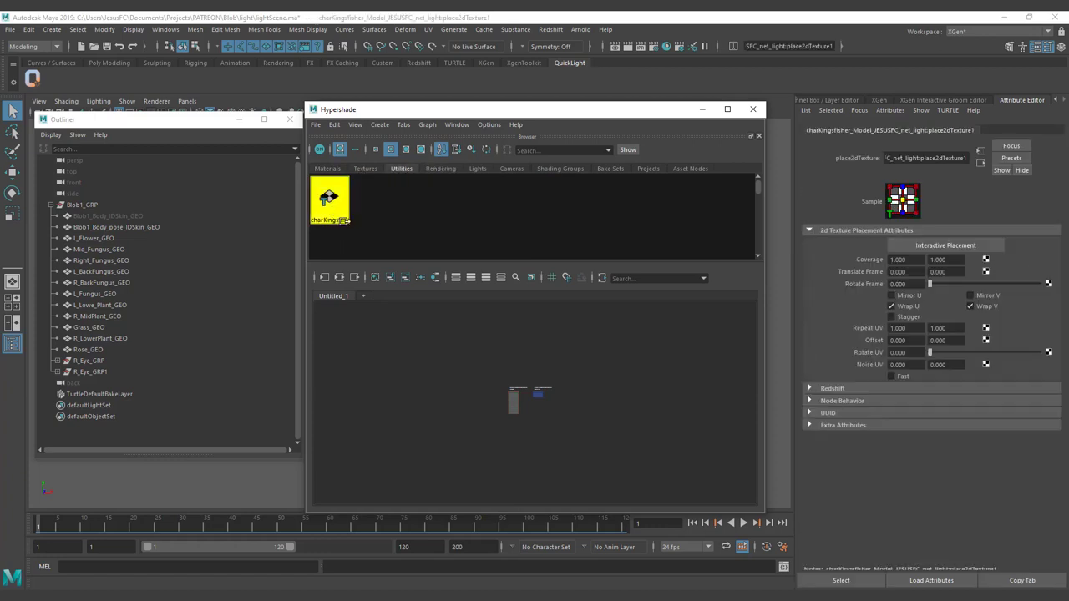
click(339, 277)
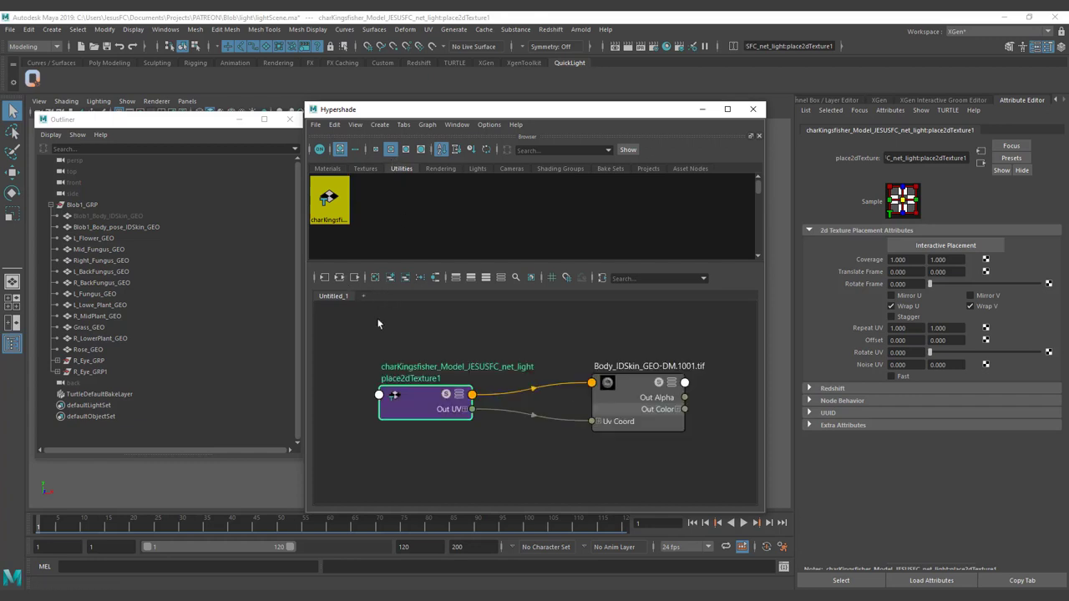
key(Delete)
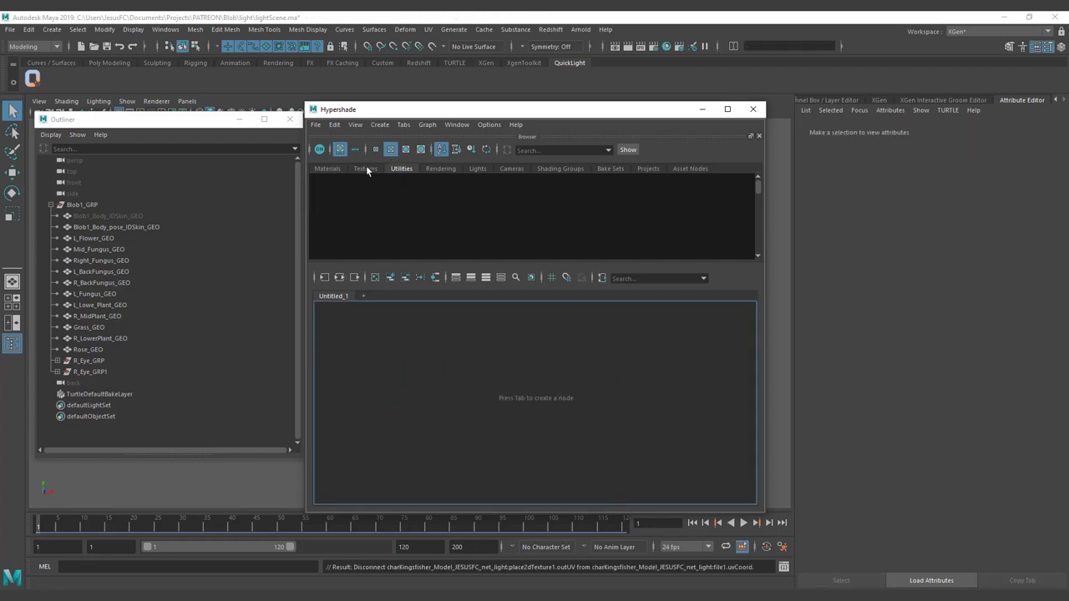
Strip the charKingsfisher namespace from the EYE material and rename it mat_Eye.
click(334, 168)
click(333, 201)
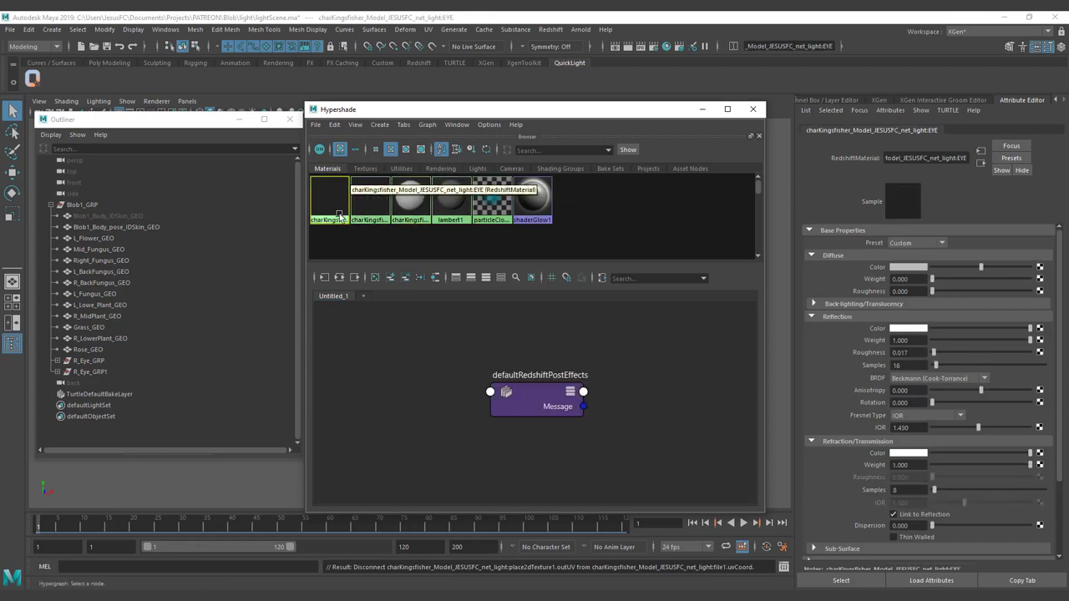
click(925, 158)
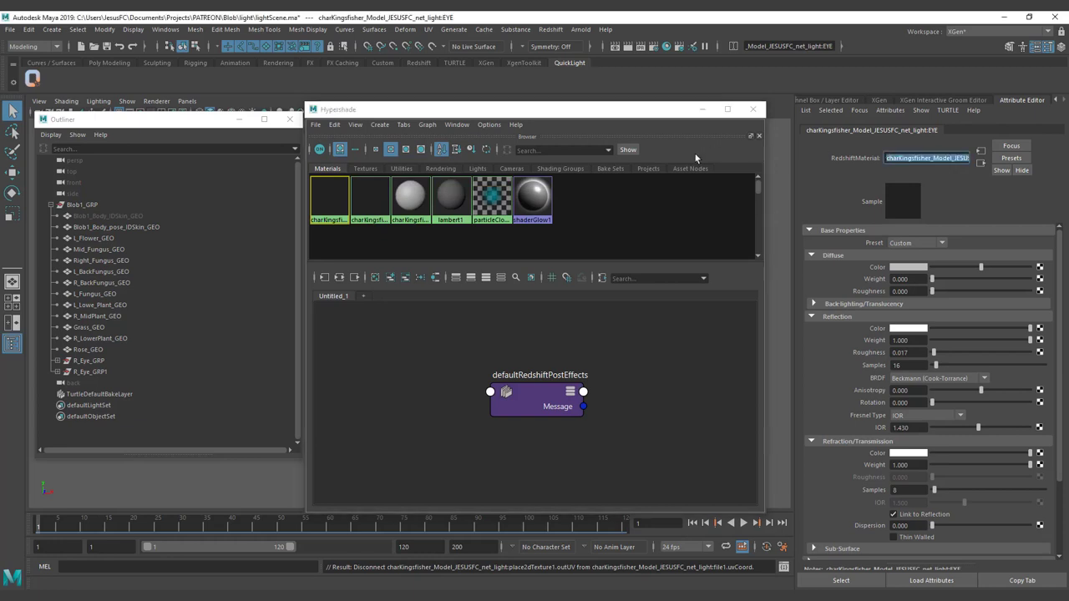
key(Delete)
key(Return)
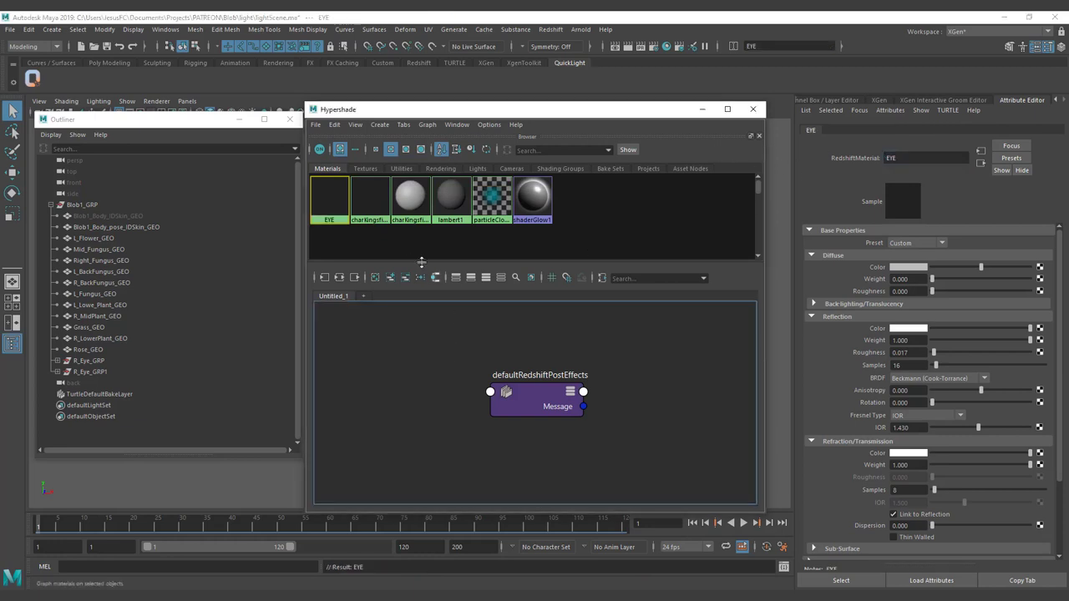
click(374, 203)
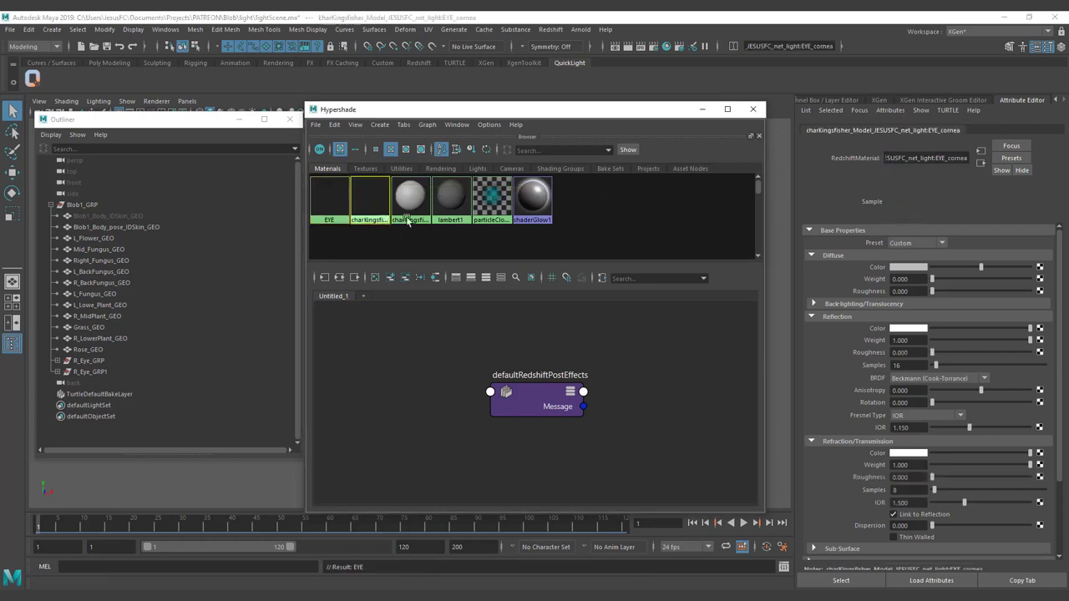
click(334, 203)
click(885, 158)
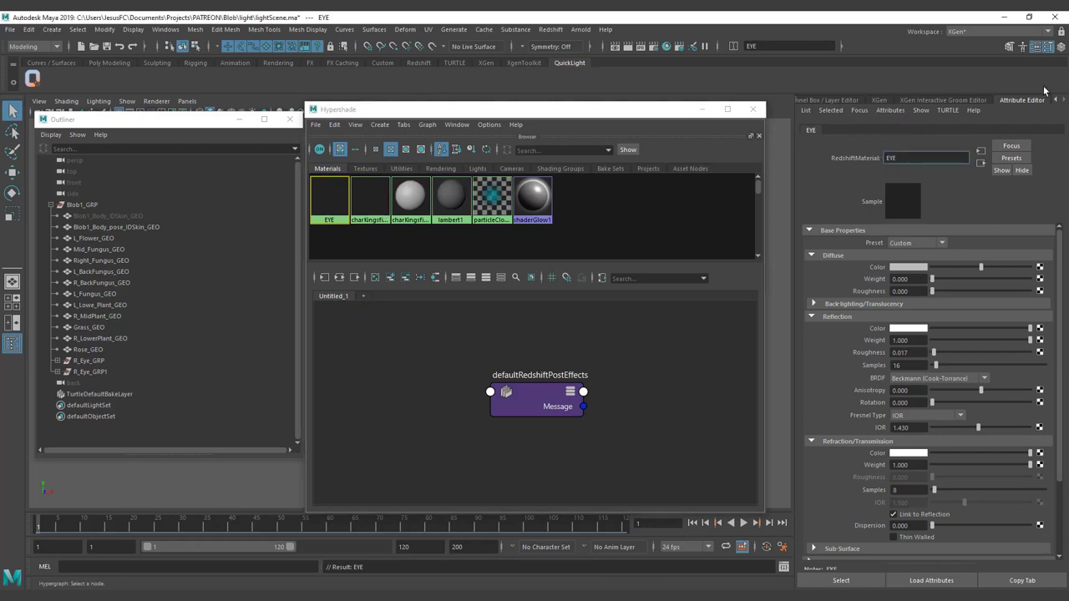
text(mat_Eye)
key(Return)
Rename the imported EYE_cornea material as mat_Cornea, removing its namespace prefix.
click(403, 213)
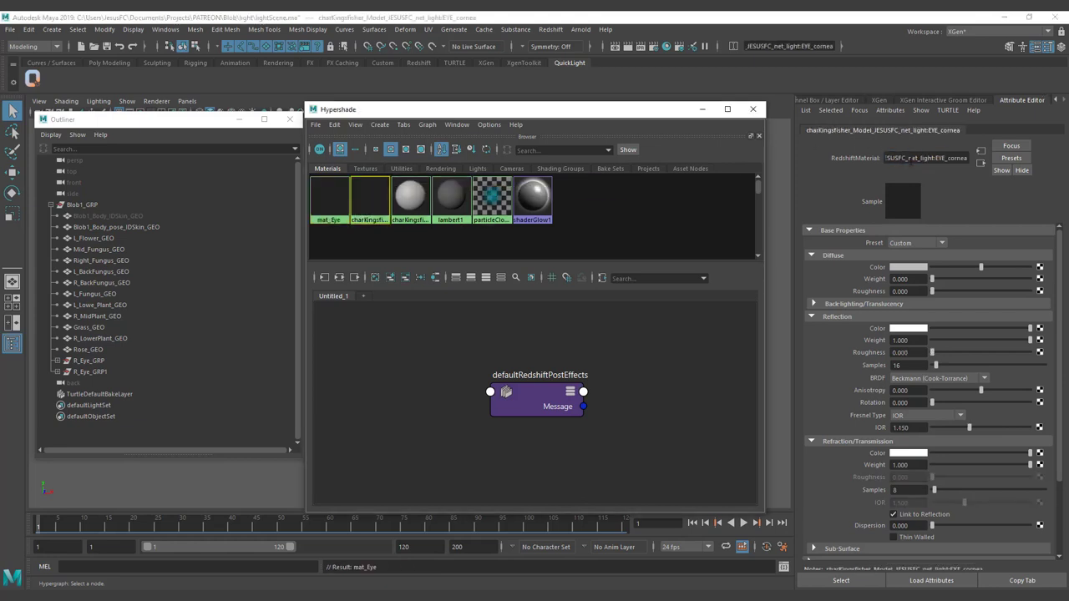
drag(937, 158, 522, 98)
key(BackSpace)
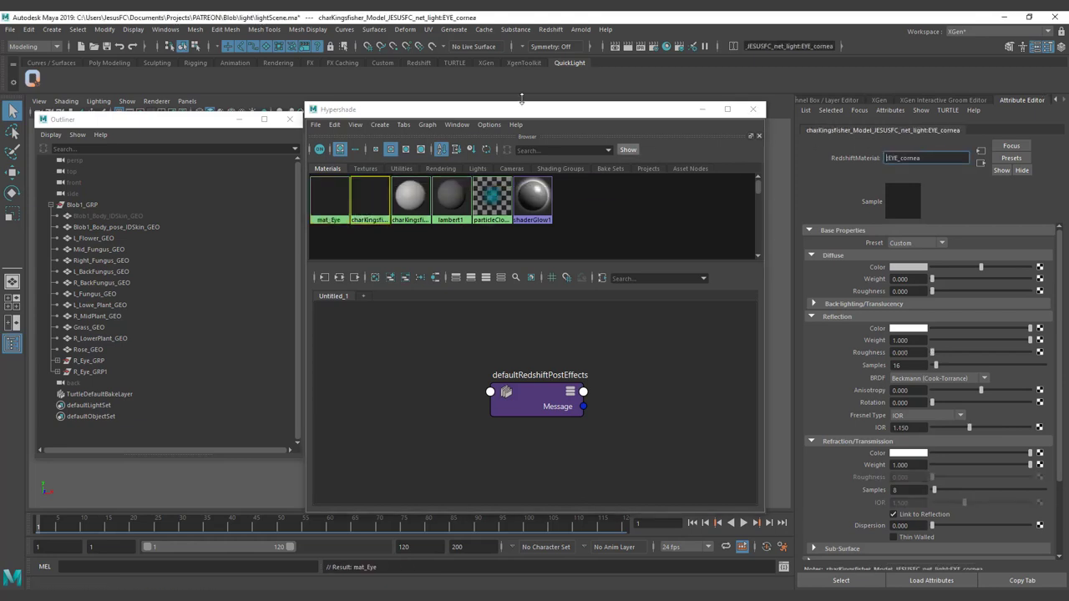
key(Delete)
key(Delete)
text(mat)
key(Delete)
text(C)
key(Return)
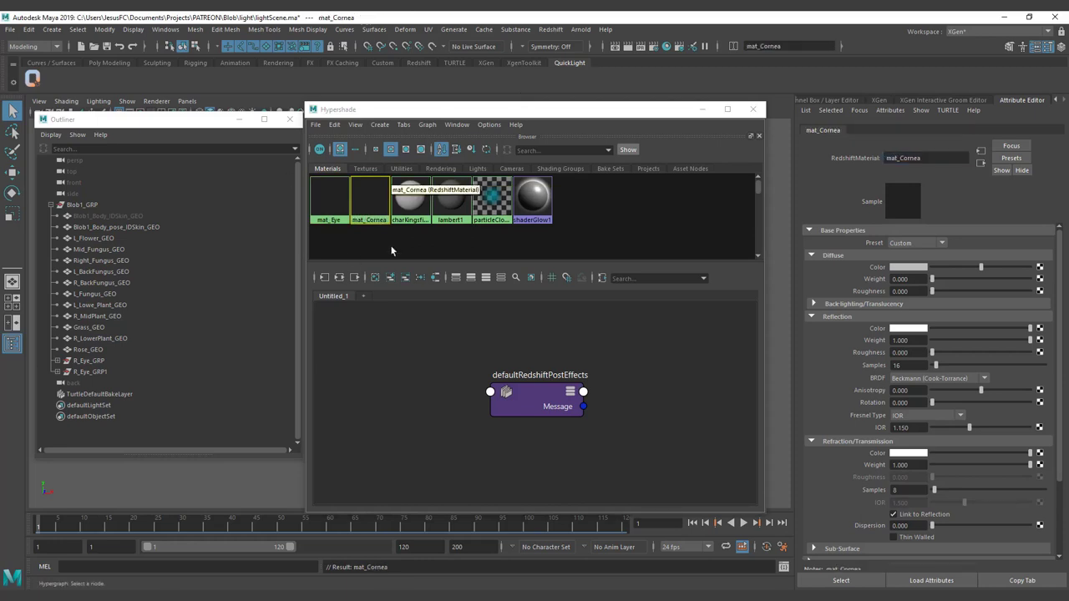
Rename the imported skin_MAT material as mat_skin, removing its namespace prefix.
click(408, 197)
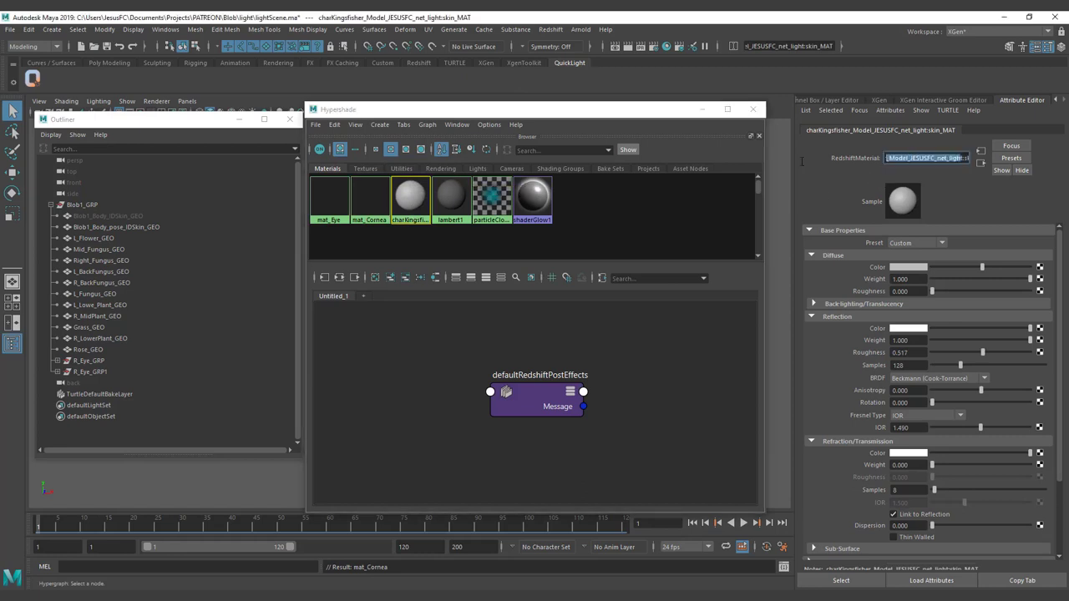
text(mat_)
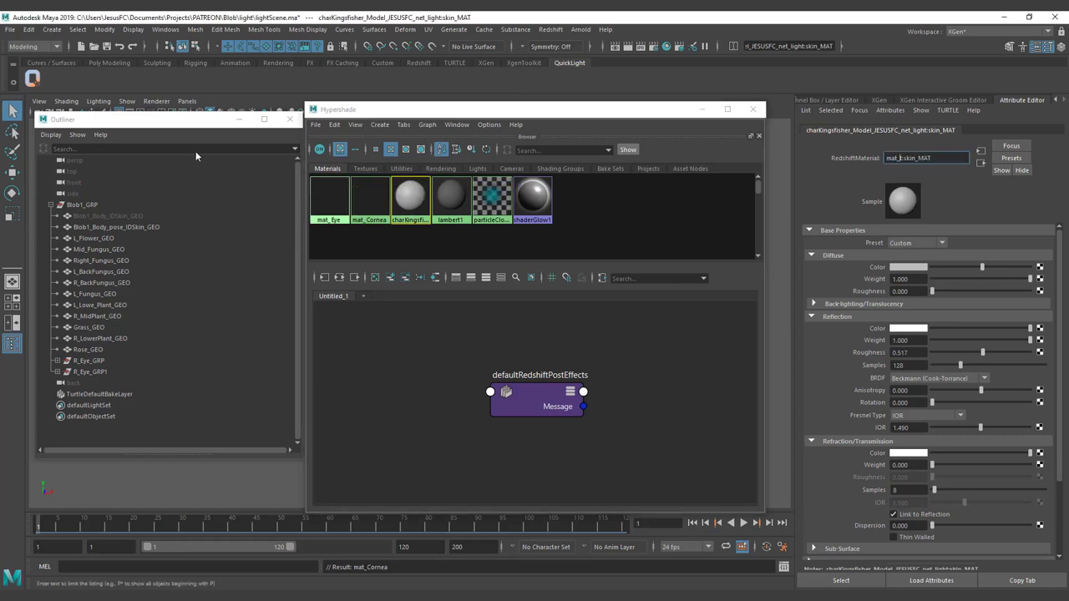
key(Delete)
key(Delete)
key(Delete)
key(BackSpace)
key(BackSpace)
text(skin)
key(Return)
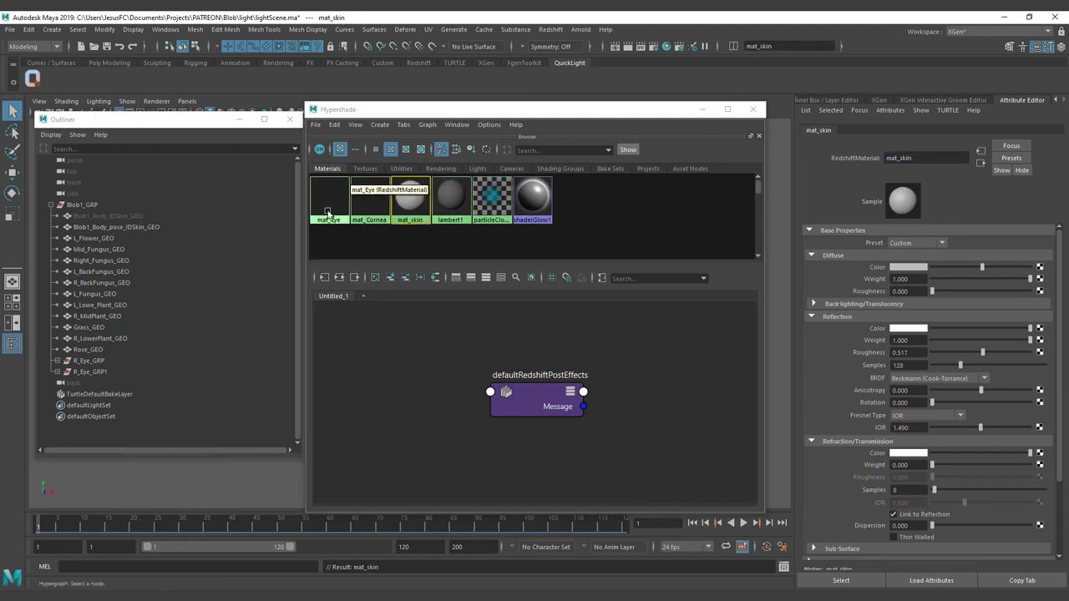
Graph the eye, cornea and skin materials with their connections and rename the skin material Skin_mat.
drag(338, 241, 418, 214)
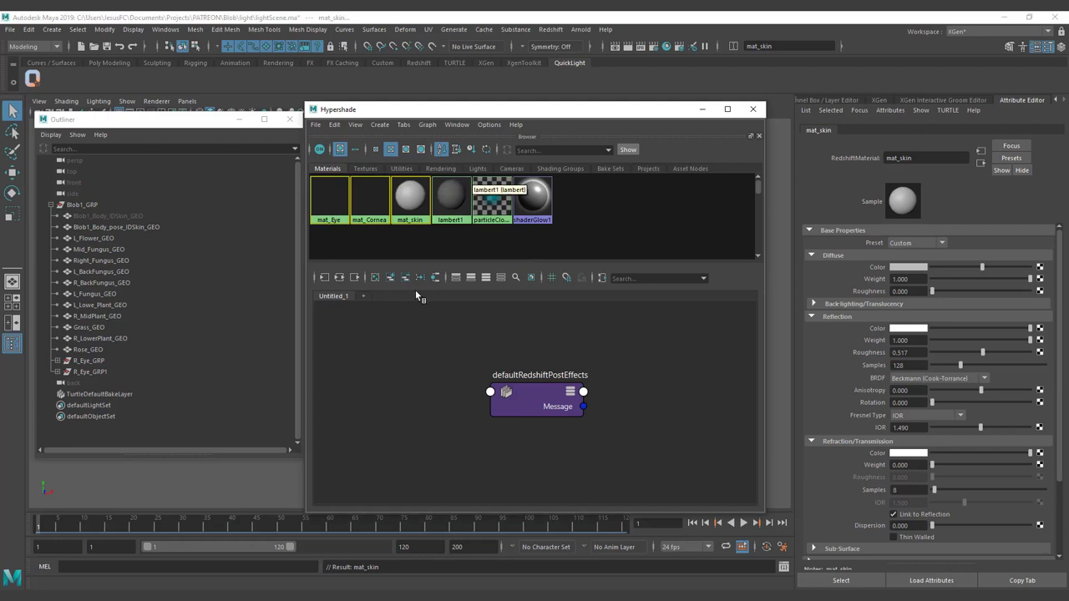
click(349, 279)
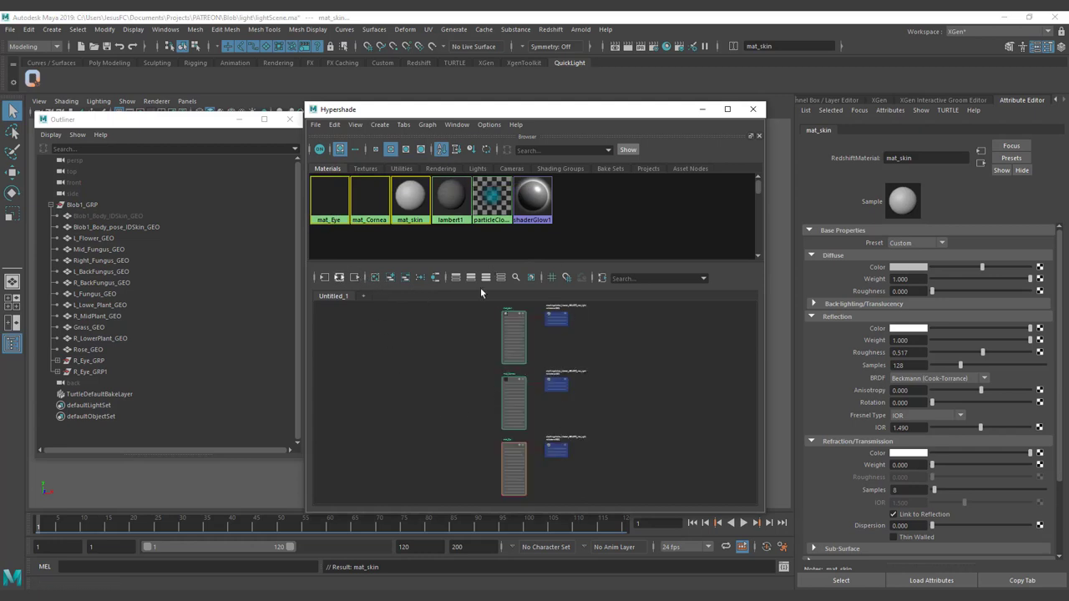
scroll(535, 356, up, 6)
mouse_move(515, 333)
alt+middle_down()
mouse_move(559, 404)
mouse_move(559, 501)
alt+middle_up()
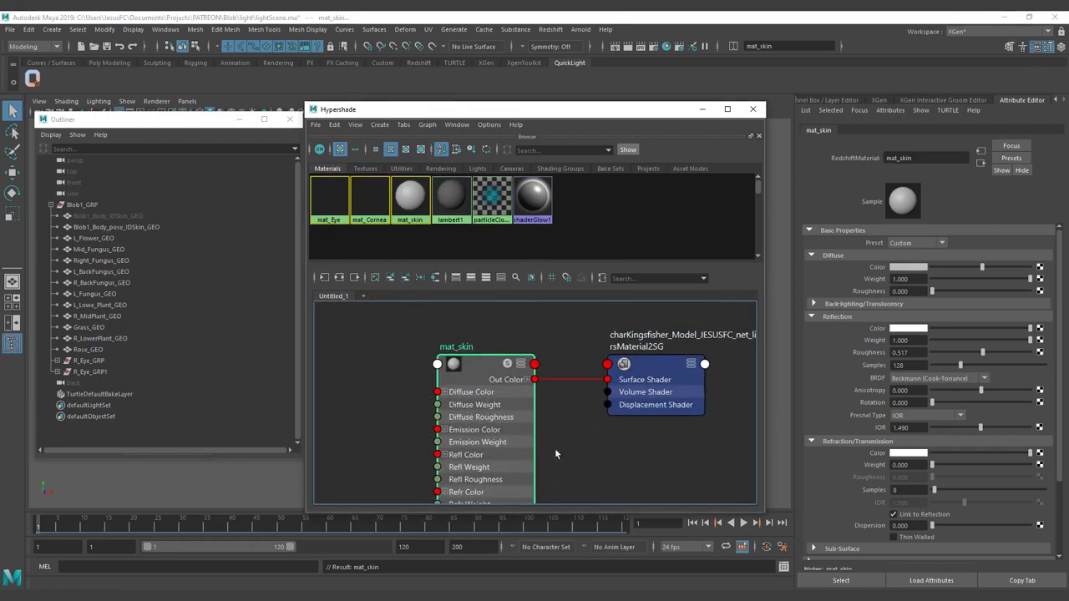
double_click(470, 348)
text(Skin_)
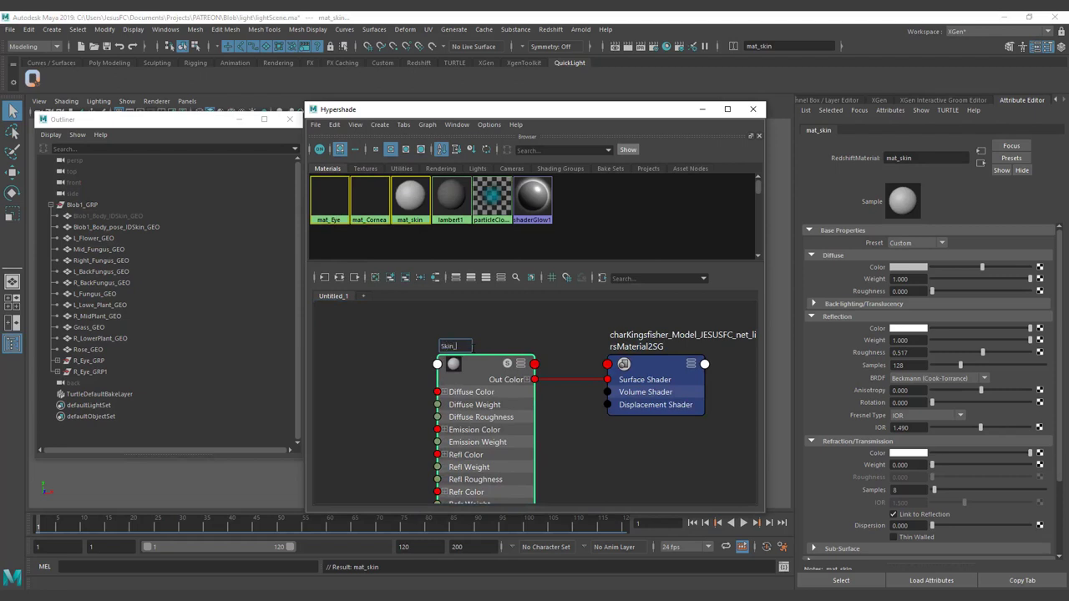
text(mat)
key(Return)
Rename the shading group connected to Skin_mat as skin_mat_SG.
double_click(651, 343)
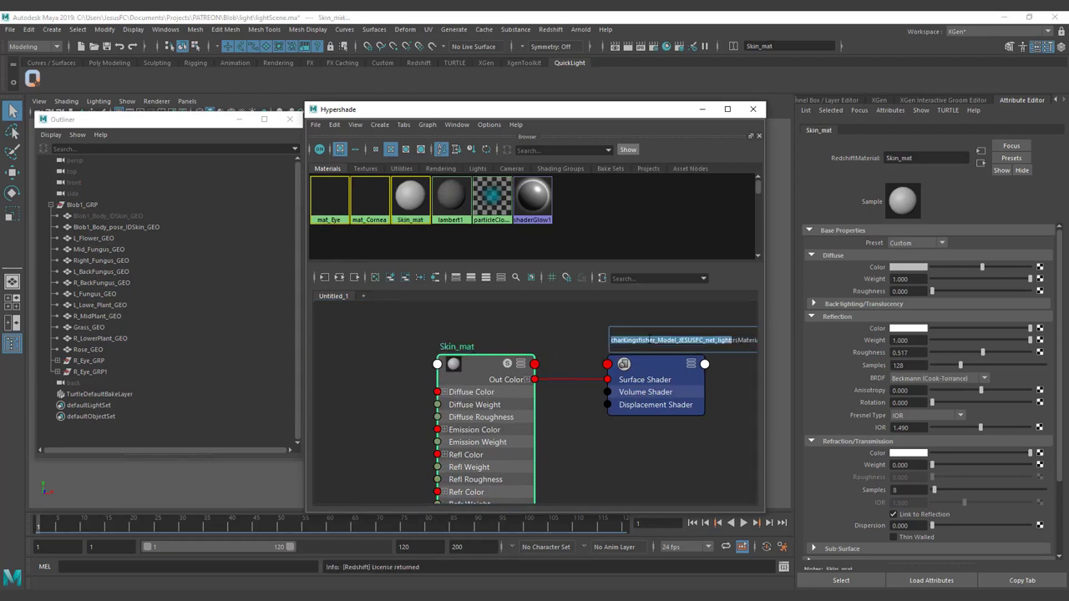
triple_click(672, 340)
text(sk)
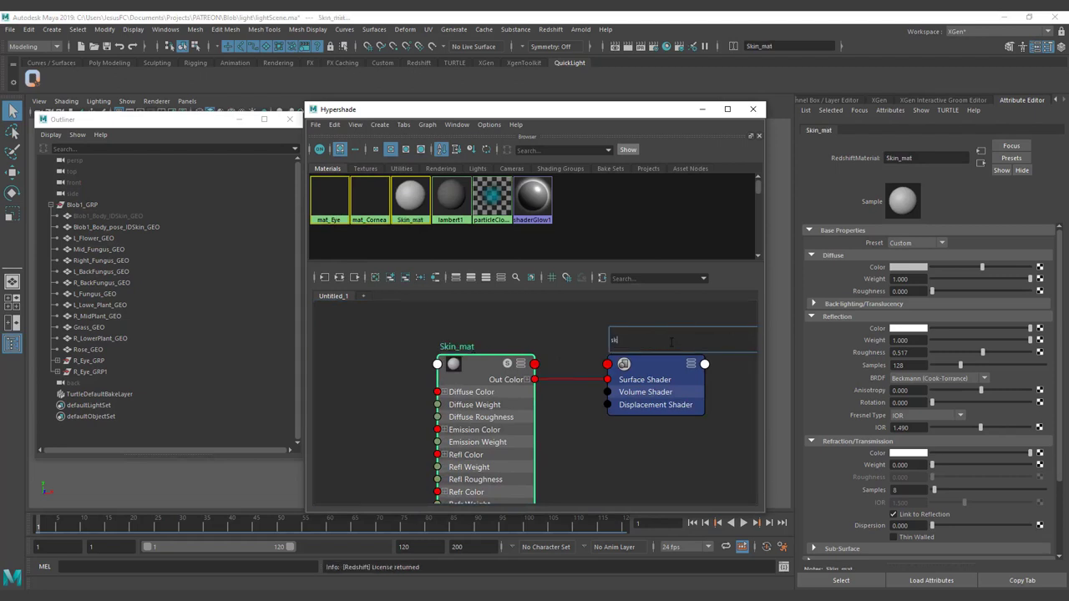
text(in_mat_SG)
key(Return)
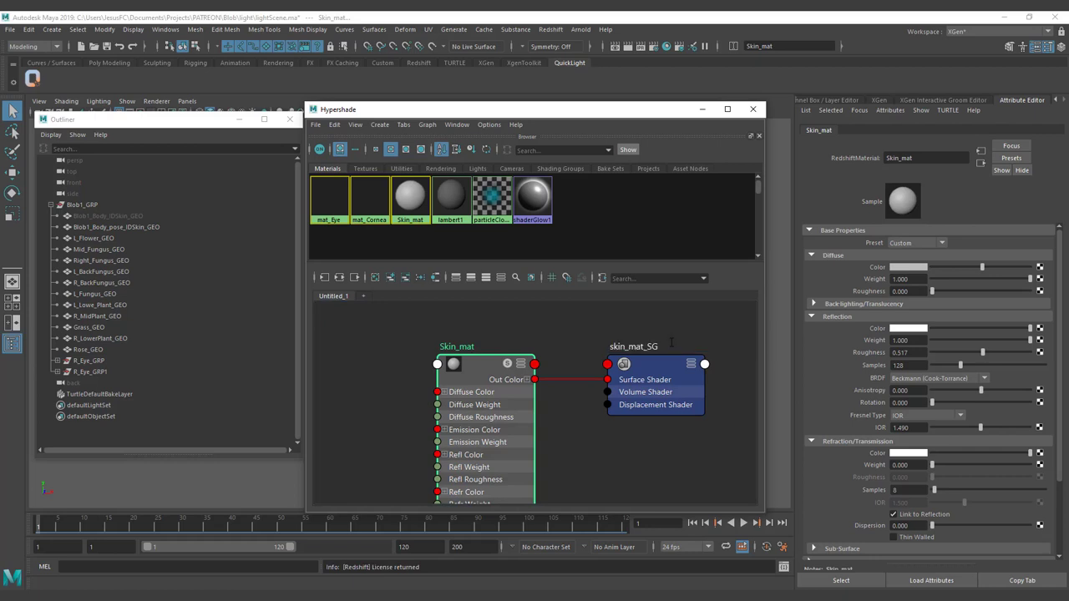
double_click(628, 347)
click(642, 346)
drag(634, 346, 666, 346)
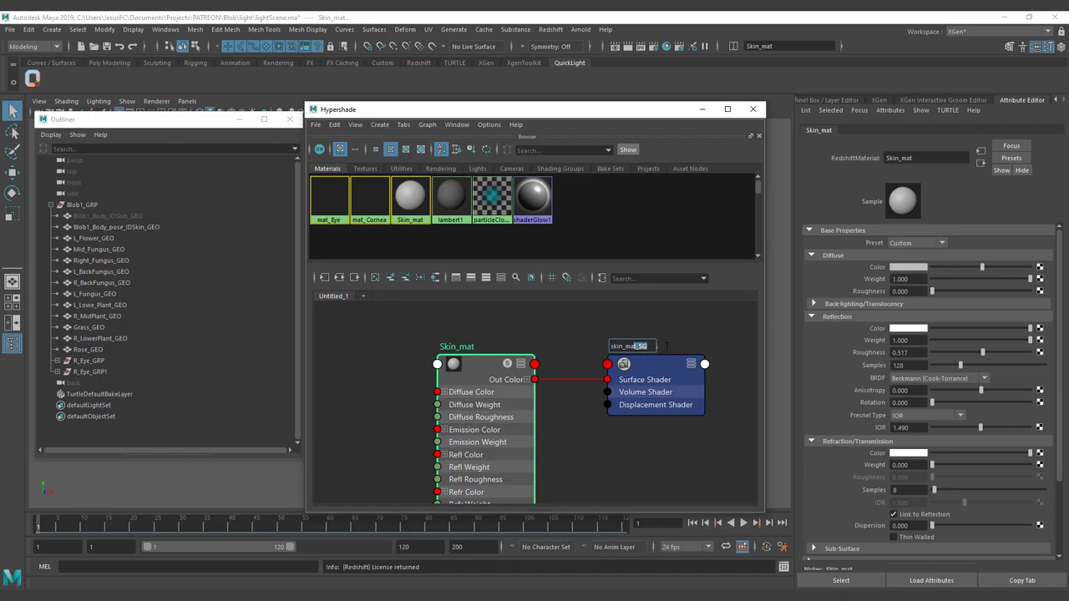
click(671, 349)
Rename the mat_Cornea material node in the graph as cornea_MAT.
alt+middle_drag(618, 524, 611, 433)
alt+middle_drag(601, 477, 568, 337)
alt+middle_drag(578, 422, 557, 360)
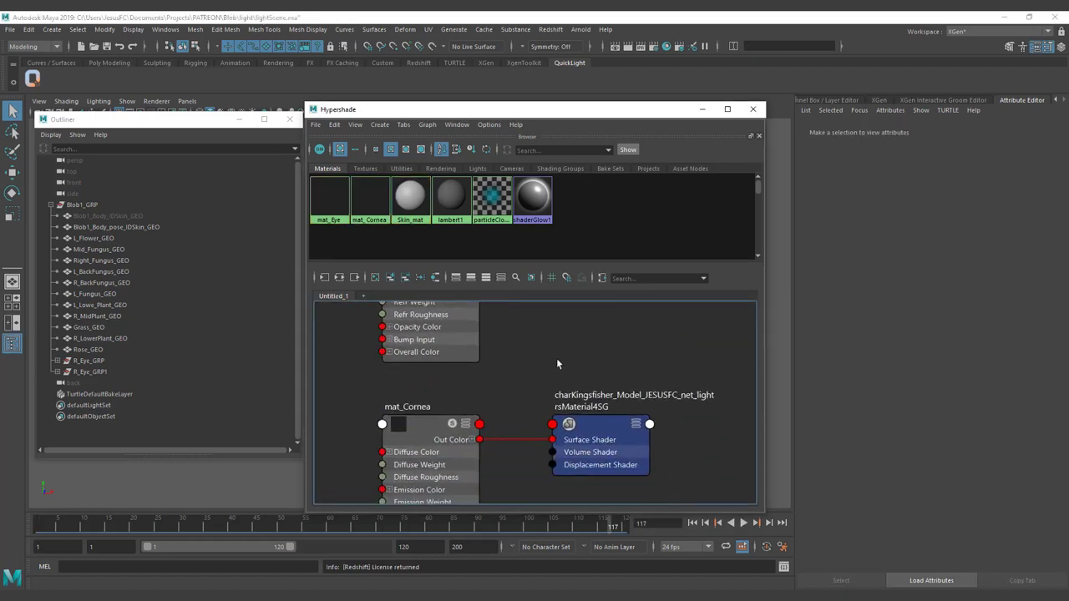
double_click(422, 408)
text(cornea)
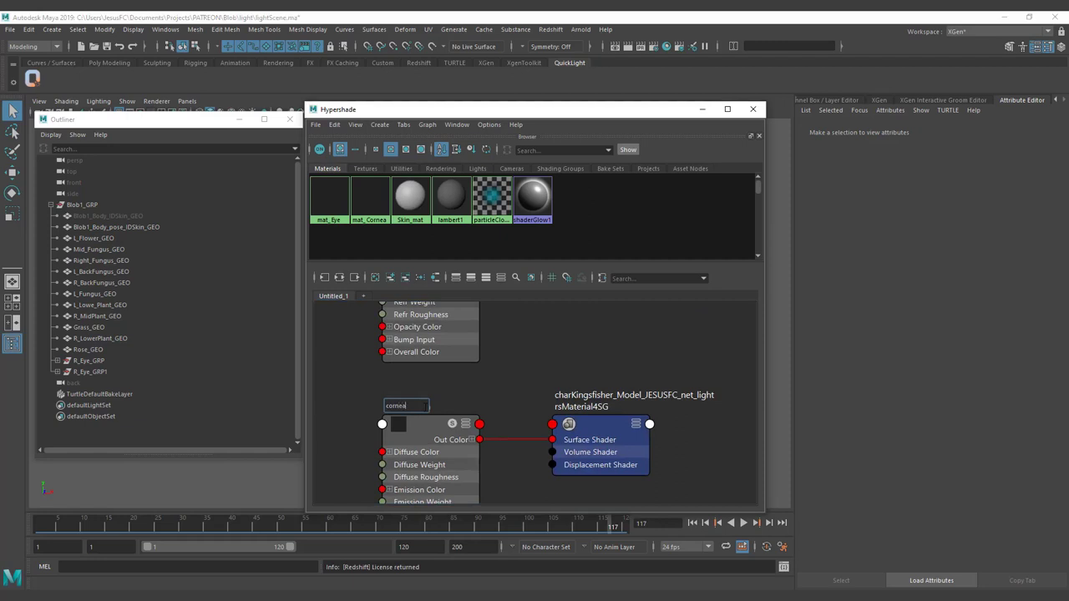
text(_MAT)
key(Return)
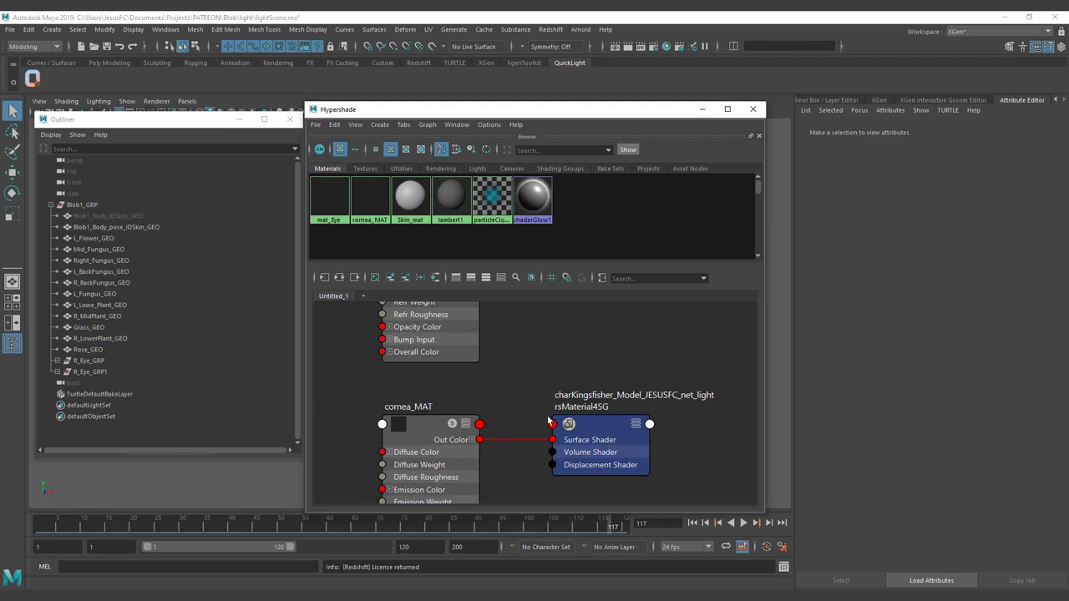
Reuse the cornea material's name to rename its connected shading group cornea_MAT_SG.
double_click(430, 408)
key(ctrl+c)
double_click(566, 409)
key(ctrl+v)
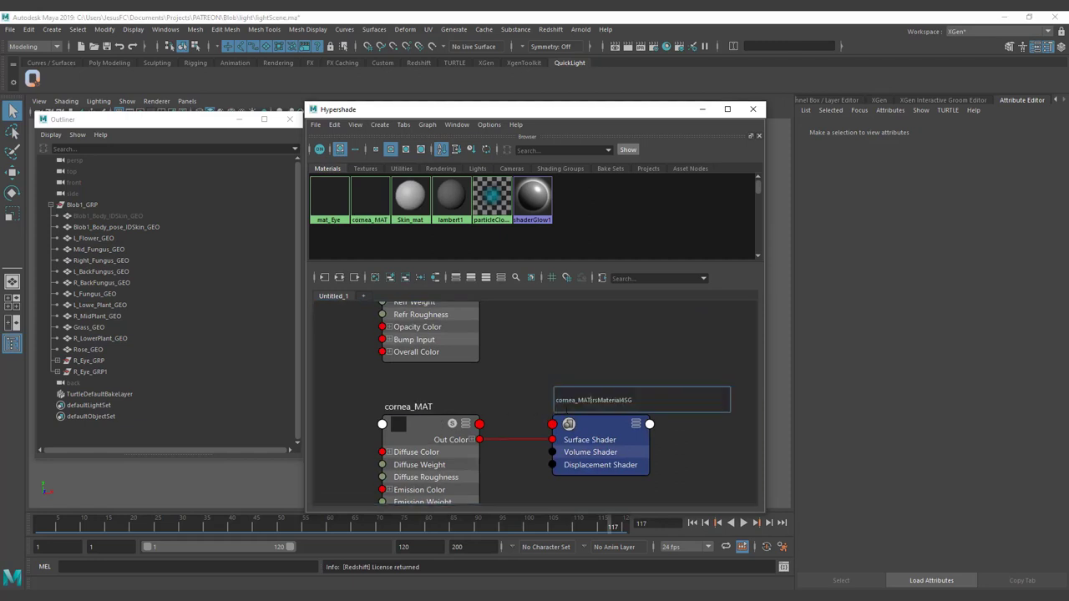
key(shift+End)
key(Delete)
key(Return)
Rename the mat_Eye material node in the graph as eye_MAT.
alt+middle_drag(520, 382, 499, 296)
click(396, 434)
double_click(386, 430)
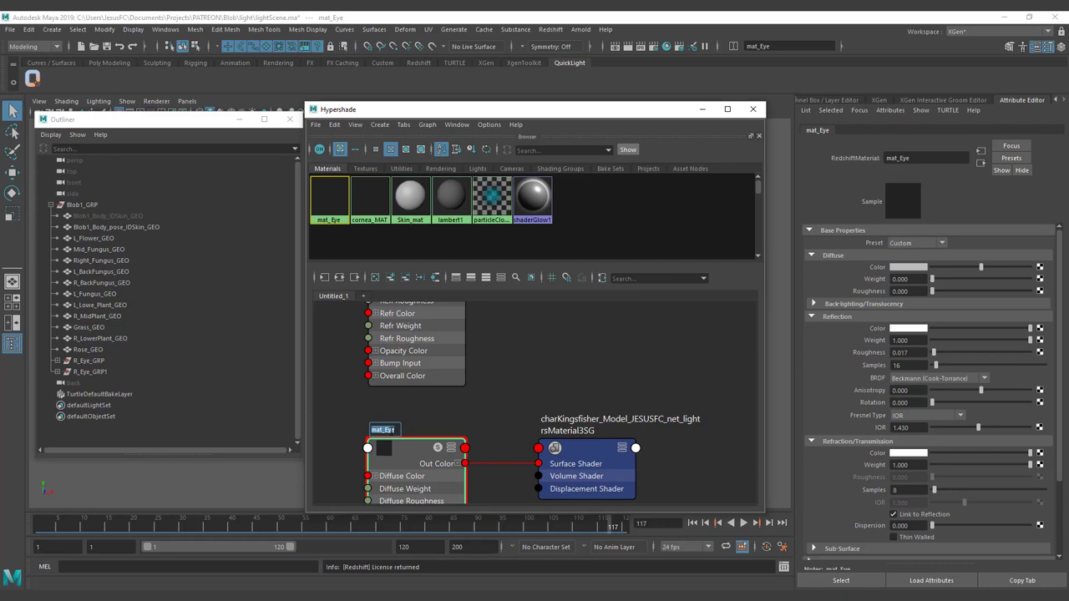
text(eye_Mi)
text(T)
key(Return)
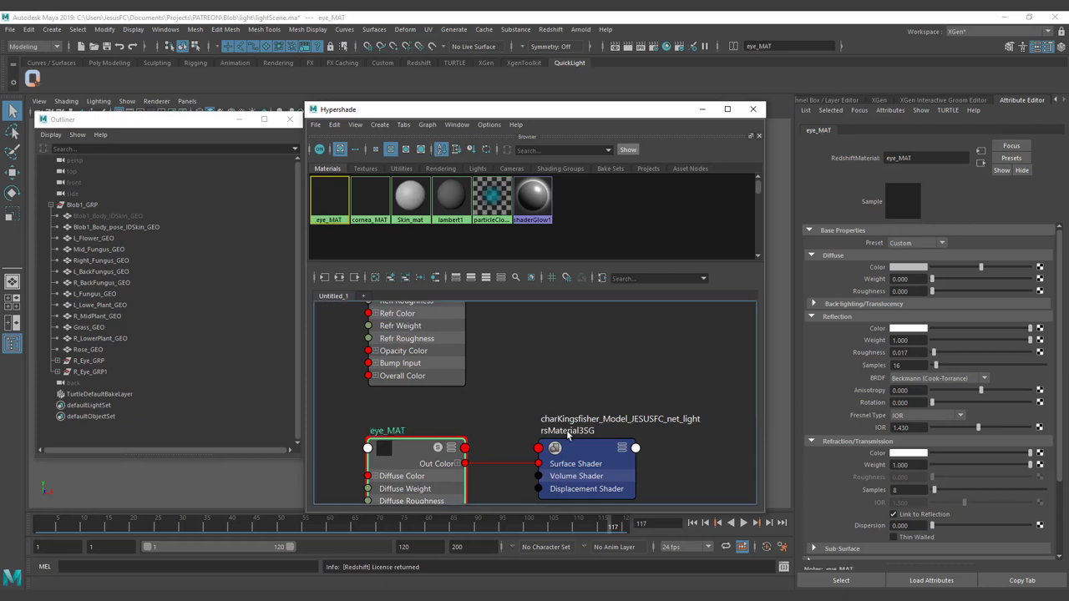
Rename the shading group connected to the eye material as eye_MAT_SG.
double_click(567, 431)
text(eye)
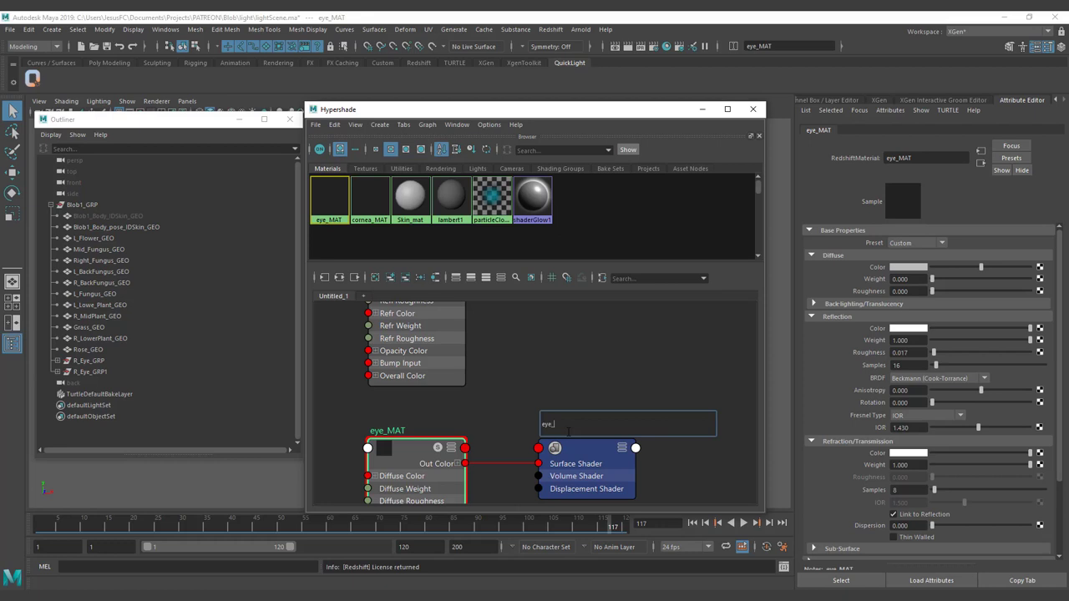
text(_MAT_SG)
key(Return)
Rename the Skin_mat material node in the graph as skin_MAT.
alt+middle_drag(613, 339, 627, 413)
alt+middle_drag(572, 304, 552, 163)
click(419, 194)
alt+middle_drag(481, 329, 489, 421)
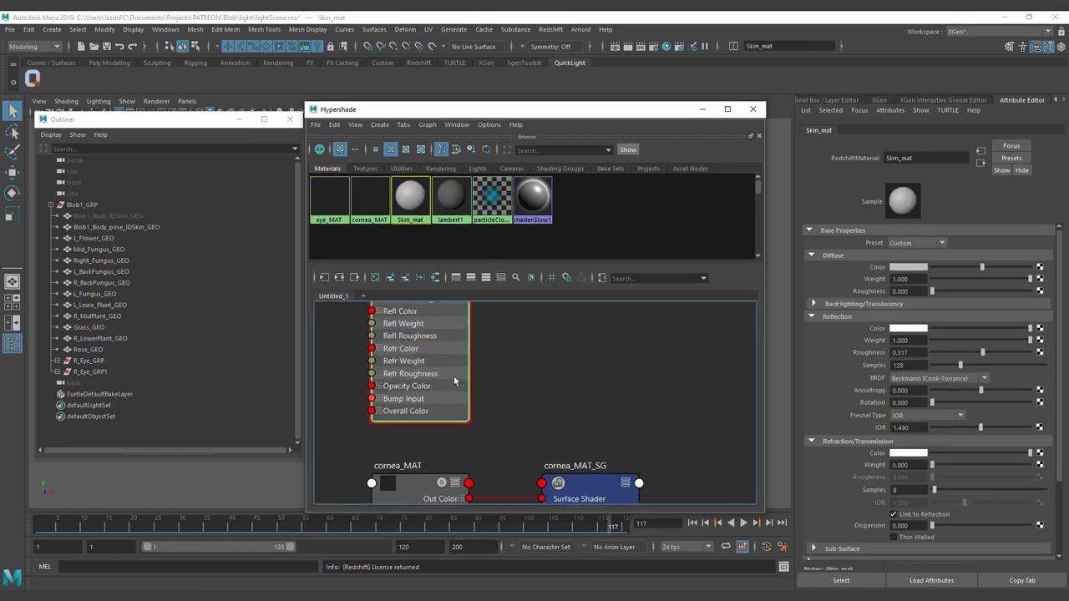
alt+middle_drag(456, 380, 463, 472)
alt+middle_drag(508, 365, 500, 446)
double_click(390, 375)
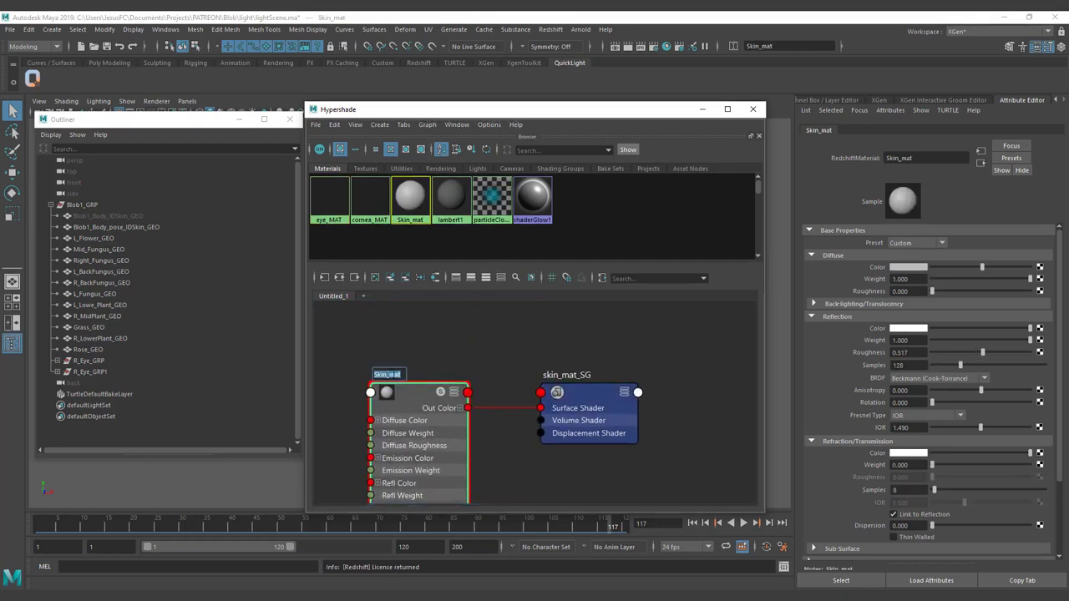
text(skin_MAT)
key(Return)
Rename the shading group connected to the skin material as skin_MAT_SG.
double_click(567, 375)
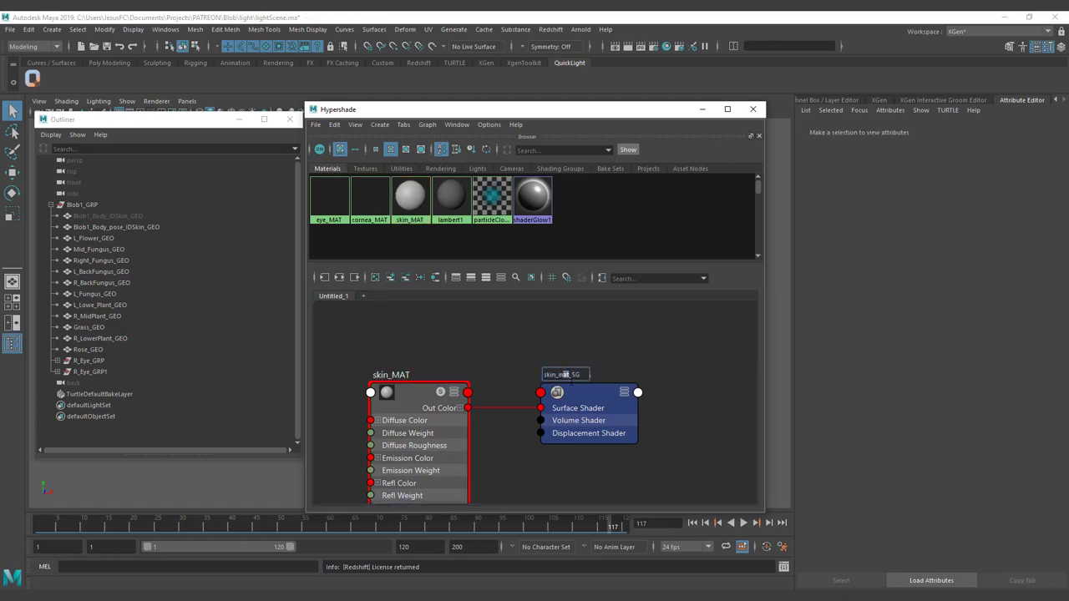
text(MAT)
key(Return)
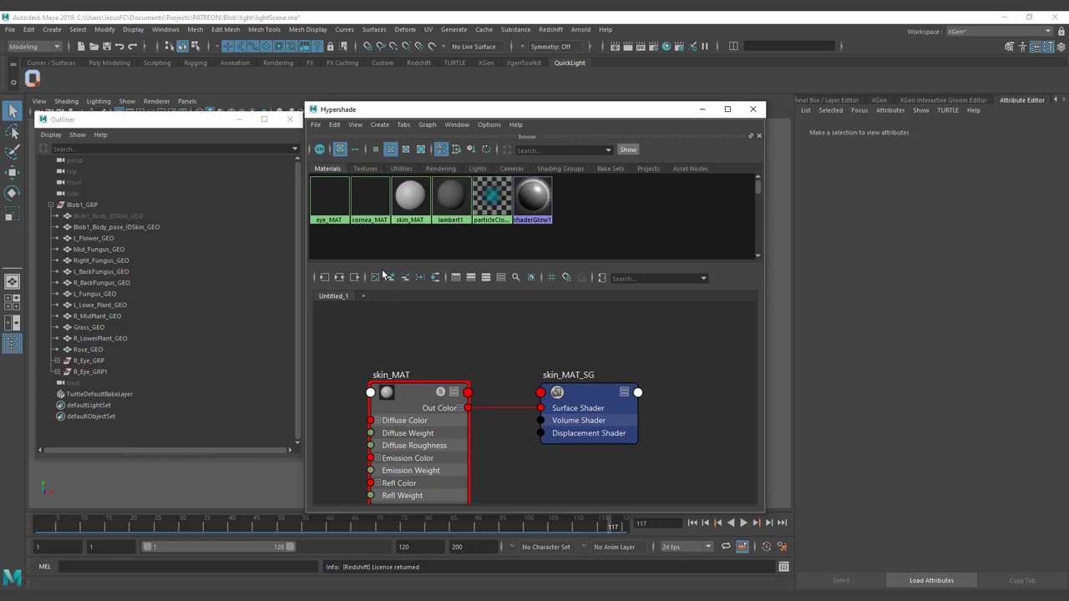
Filter the Hypershade materials by the wildcard pattern *MAT* to find everything sharing the naming suffix.
click(394, 203)
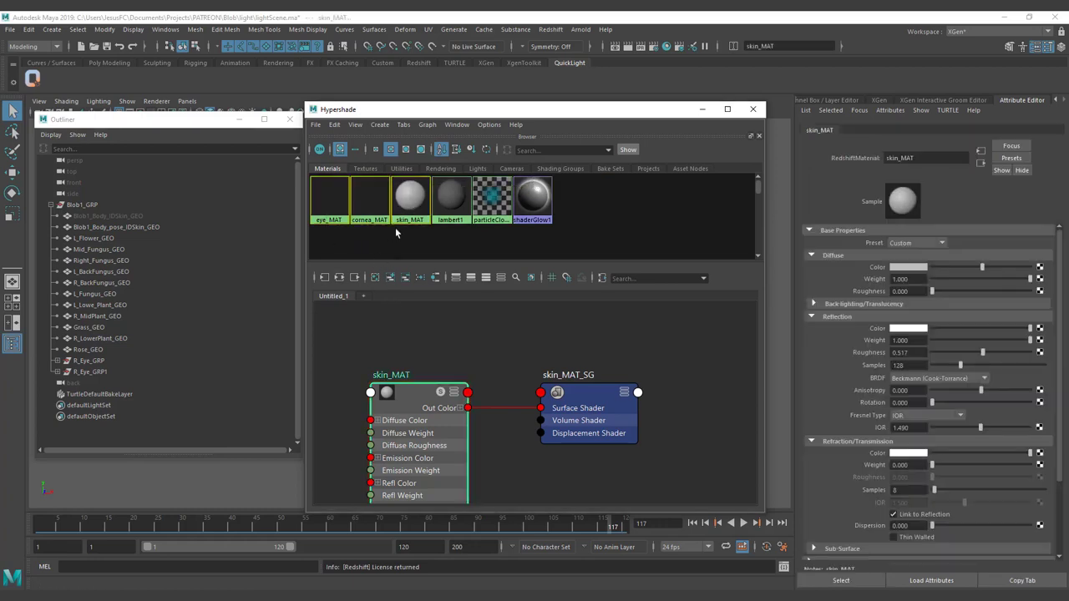
click(558, 150)
text(mat)
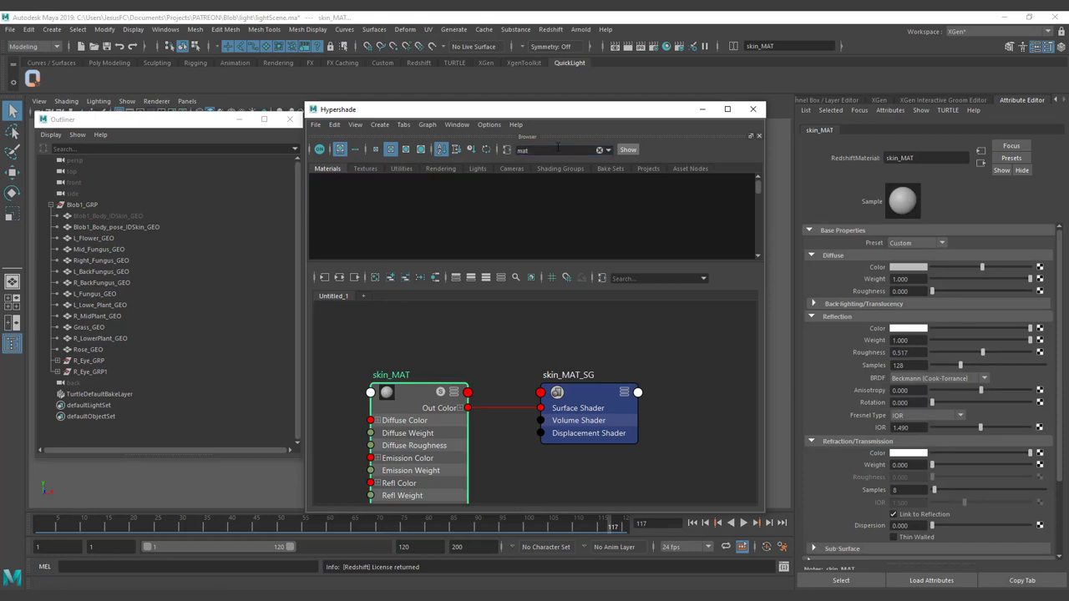
text(MAT)
click(518, 151)
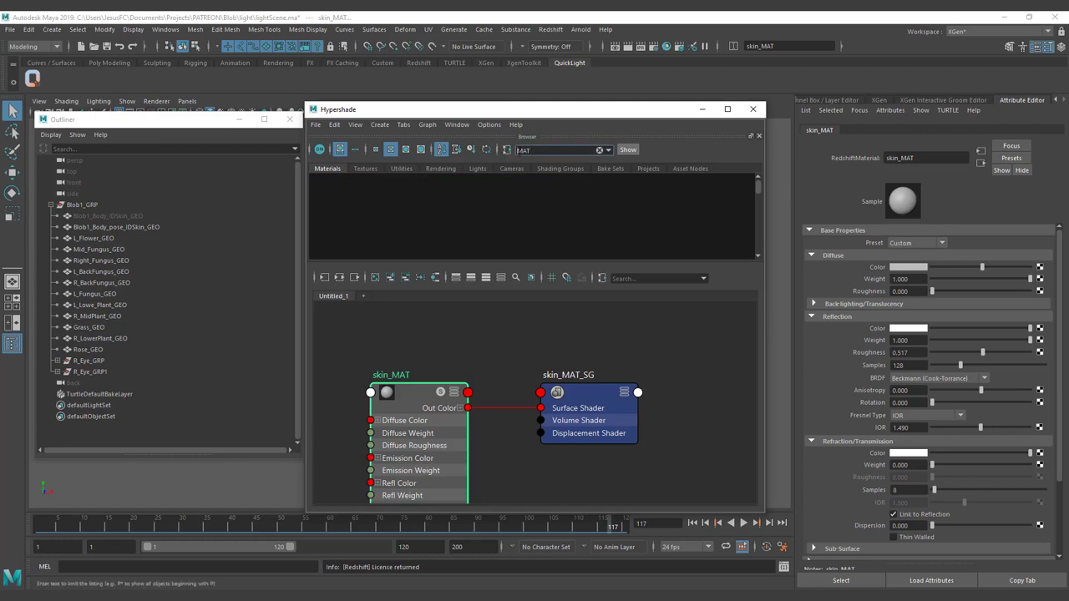
text(*)
key(Return)
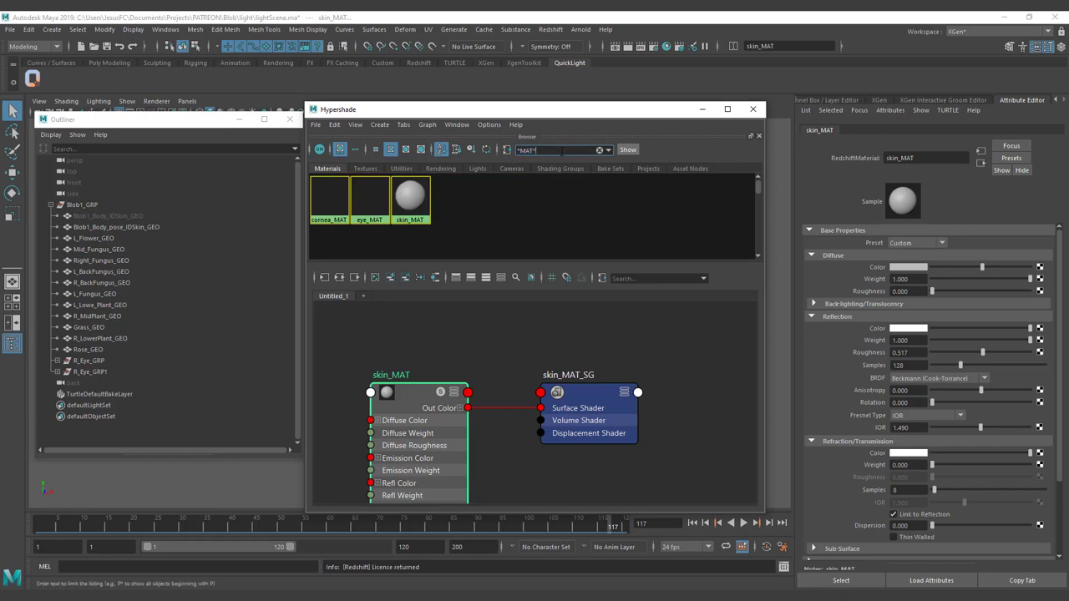
Filter the Hypershade materials by *eye* and by *skin* to look up individual materials.
text(*eye*)
key(Return)
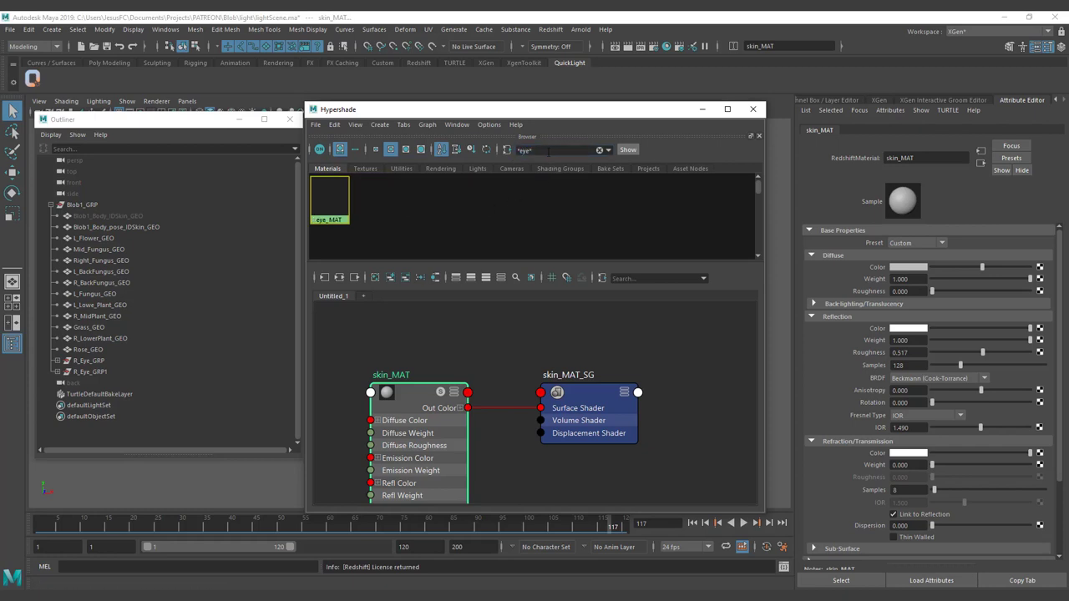
click(543, 152)
key(ctrl+a)
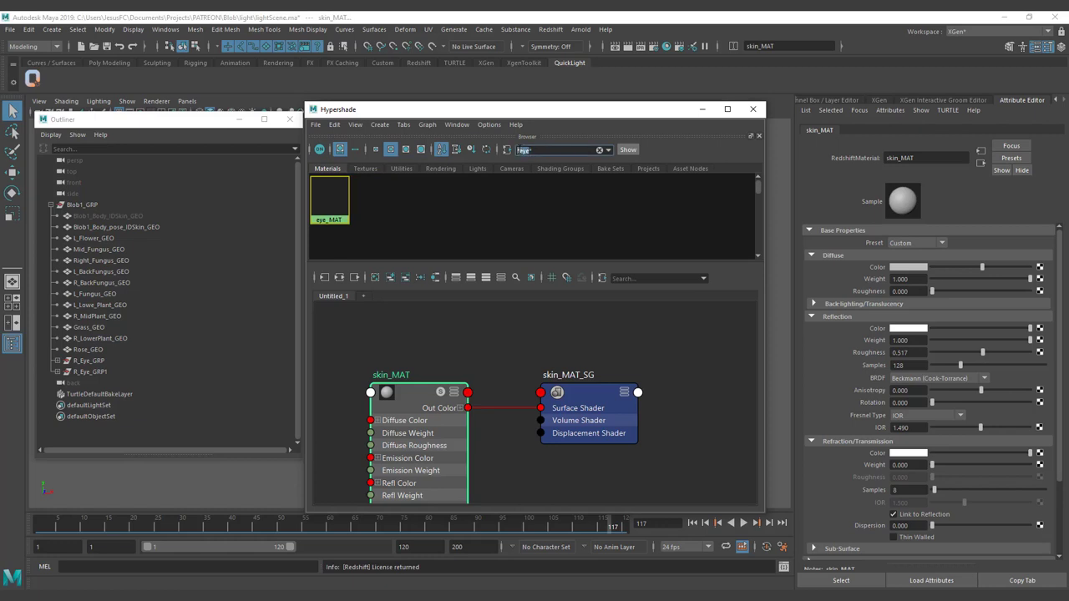
click(518, 150)
key(BackSpace)
text(skin*)
key(Return)
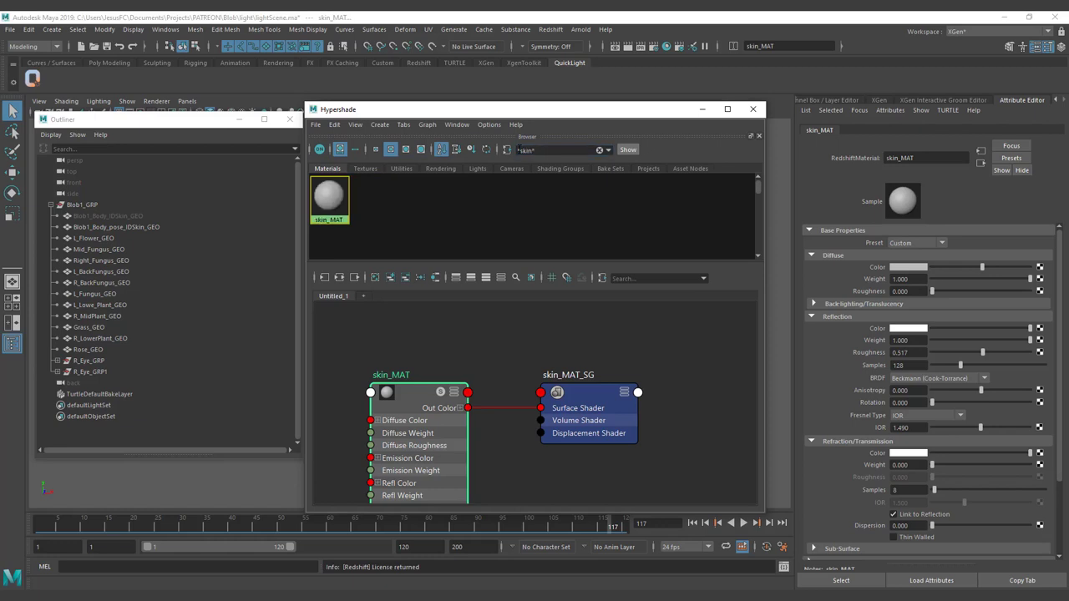
Check the scene's light and texture nodes in the Hypershade and close its window.
click(477, 168)
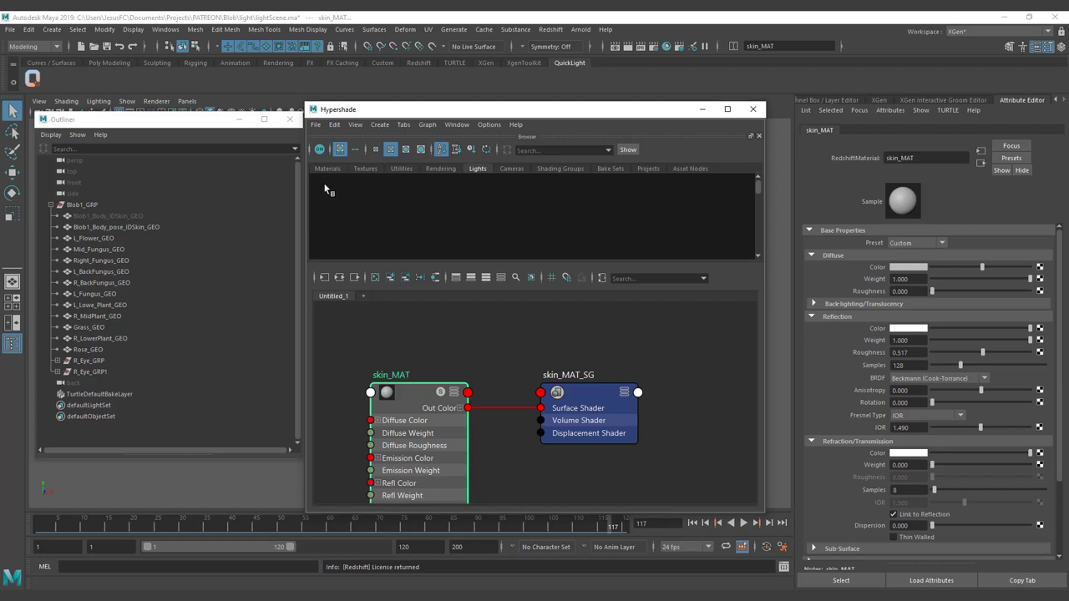
click(374, 170)
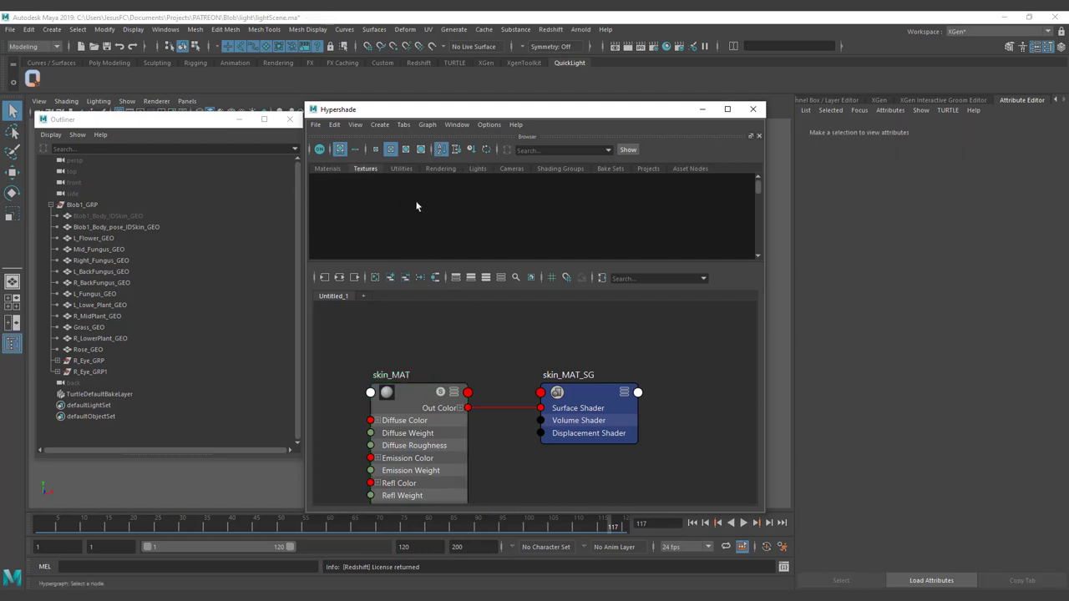
click(415, 392)
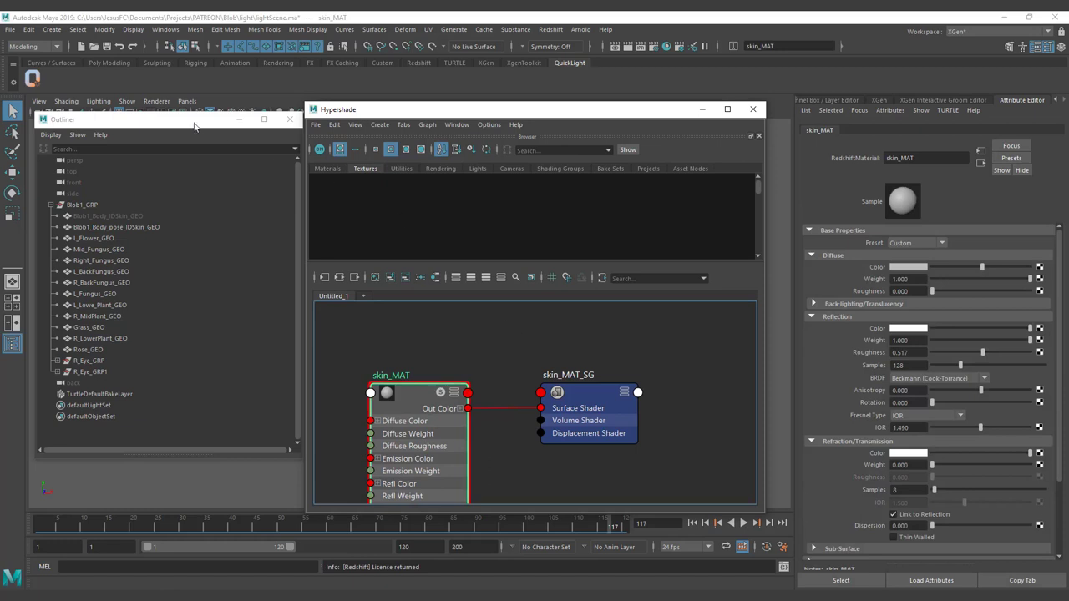
drag(199, 132, 214, 161)
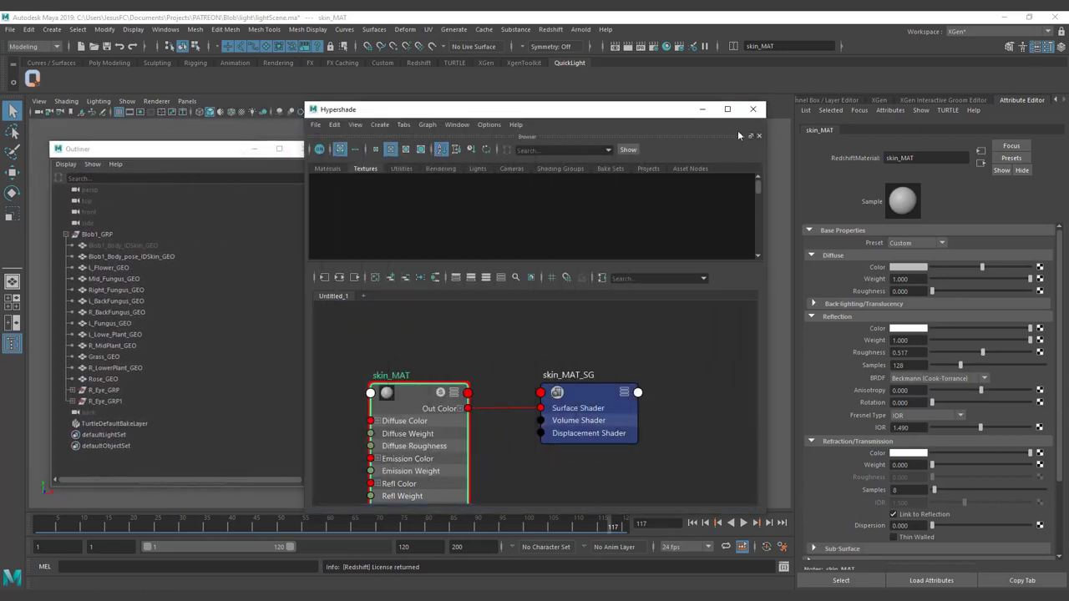
click(752, 109)
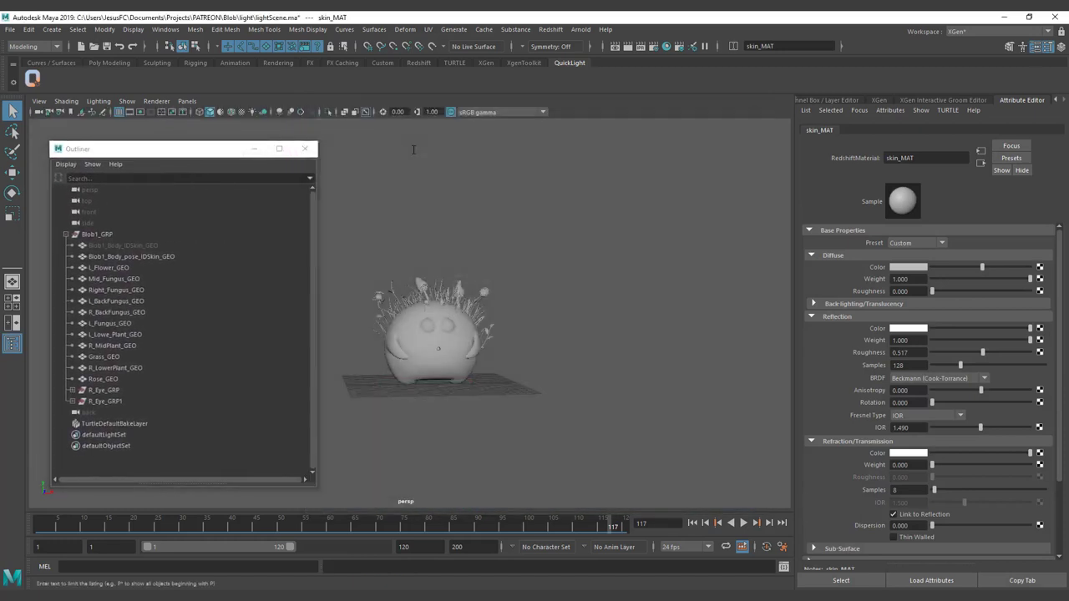
Start saving the scene under a new name and create a folder named model in charBlobA's scenes directory.
click(11, 30)
click(42, 83)
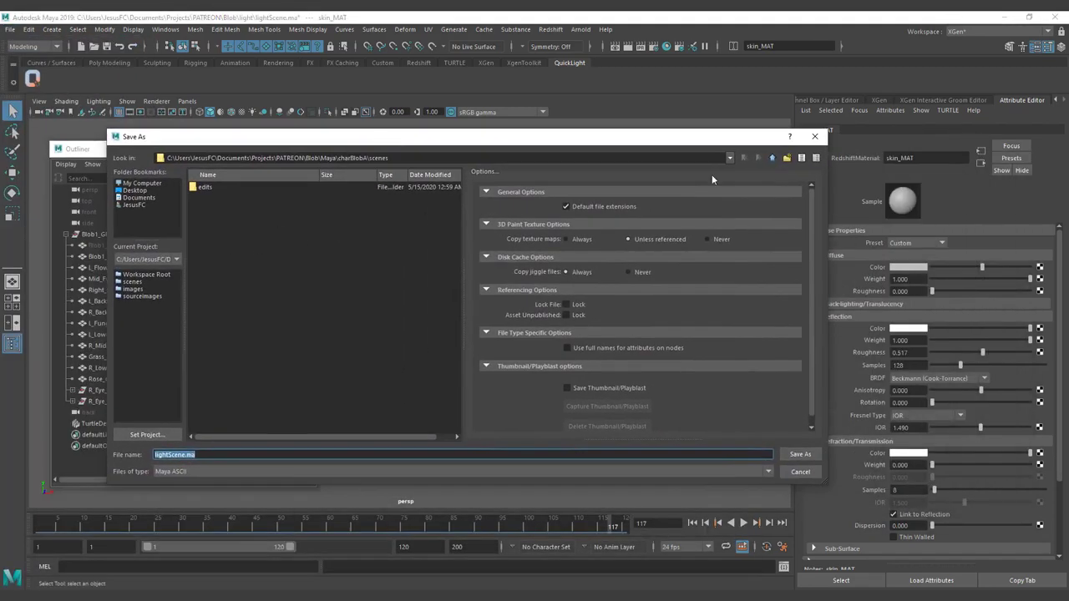
click(788, 159)
text(model)
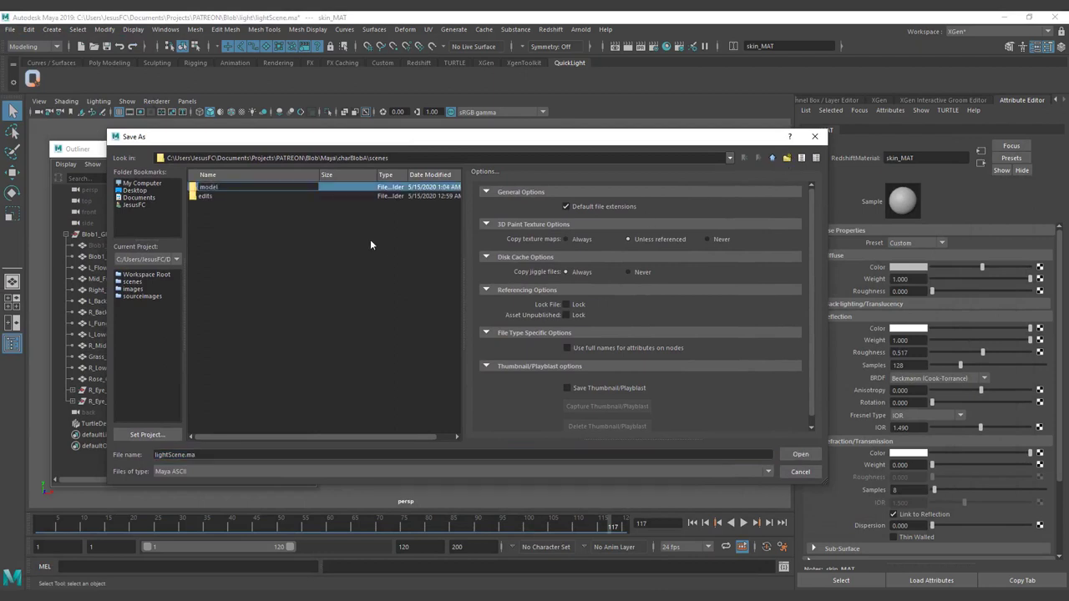
key(Return)
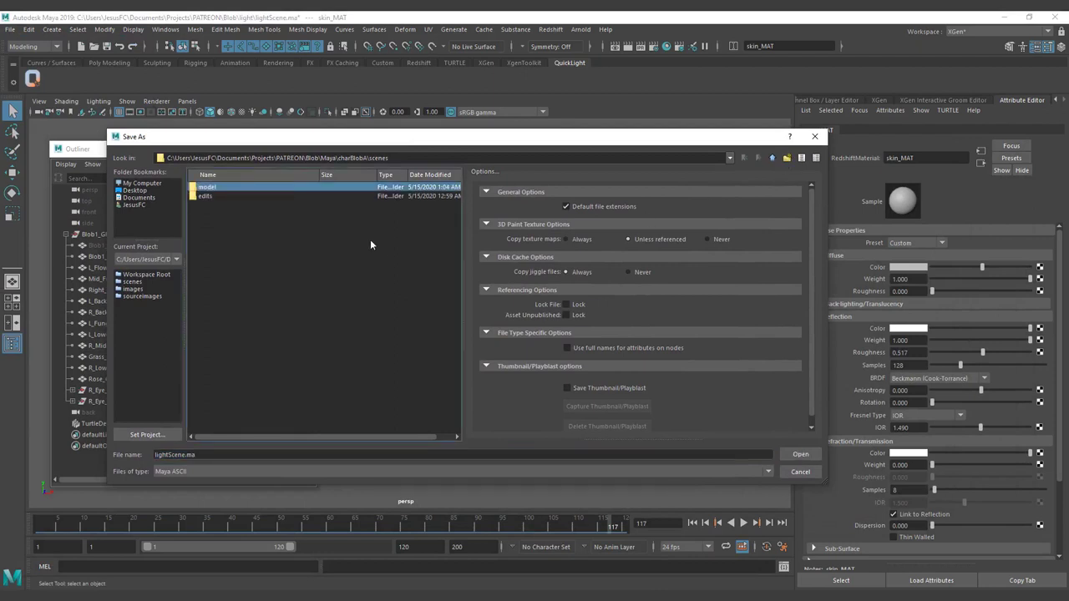
Create a folder named groom beside the model folder in the scenes directory.
click(787, 158)
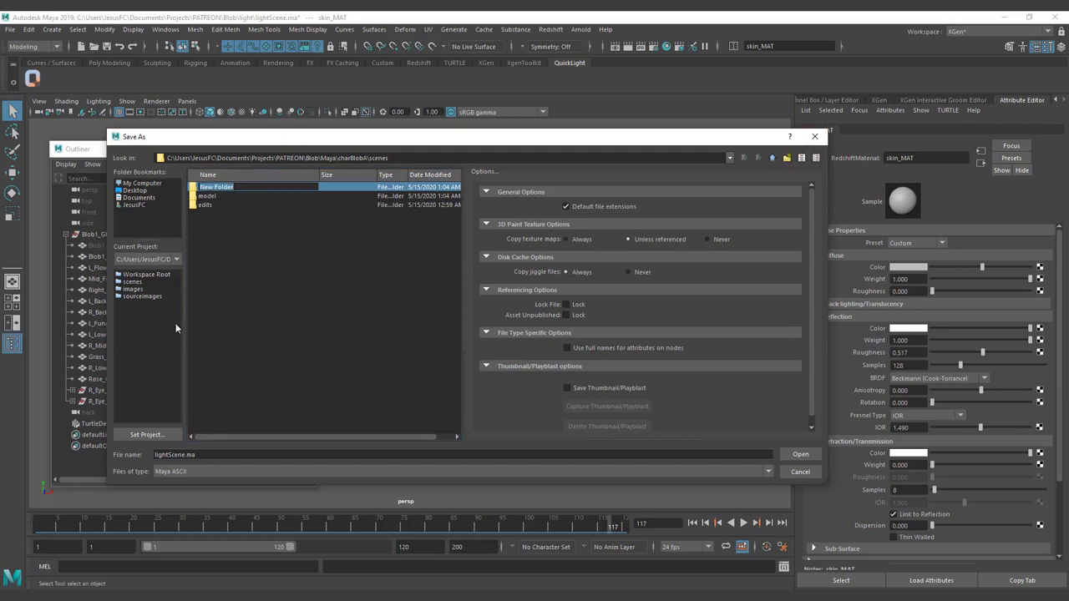
text(groom)
key(Return)
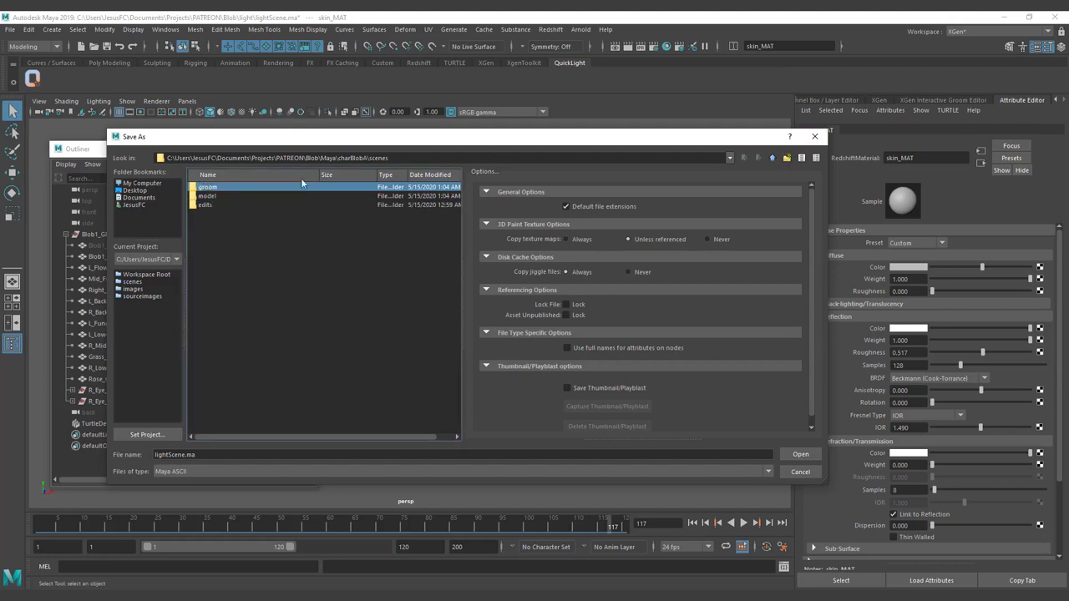
Go up to the Blob root directory and create model and groom folders there.
click(773, 159)
click(772, 159)
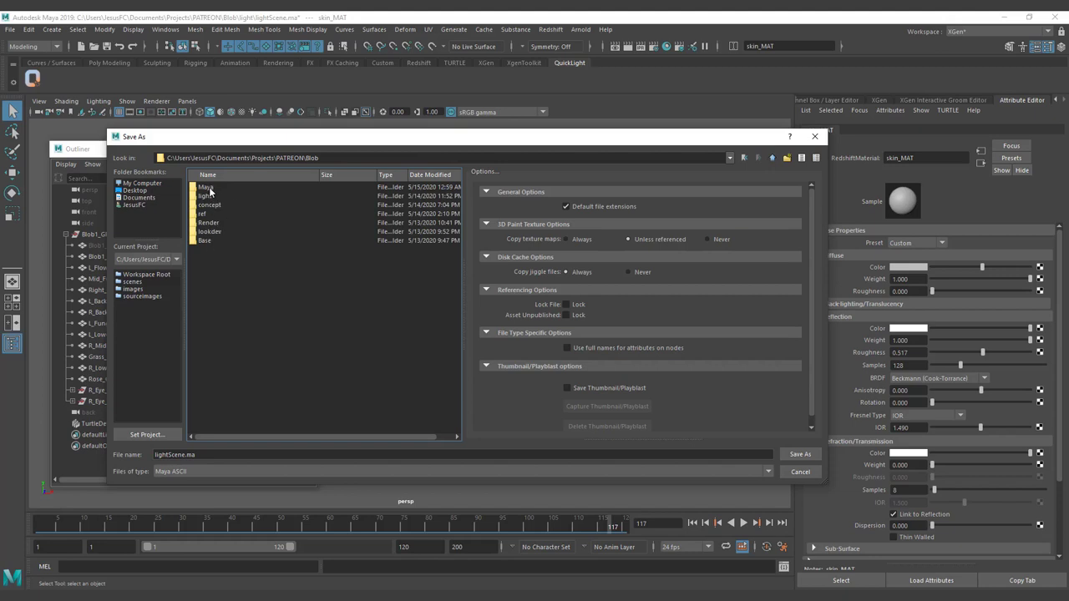
click(787, 158)
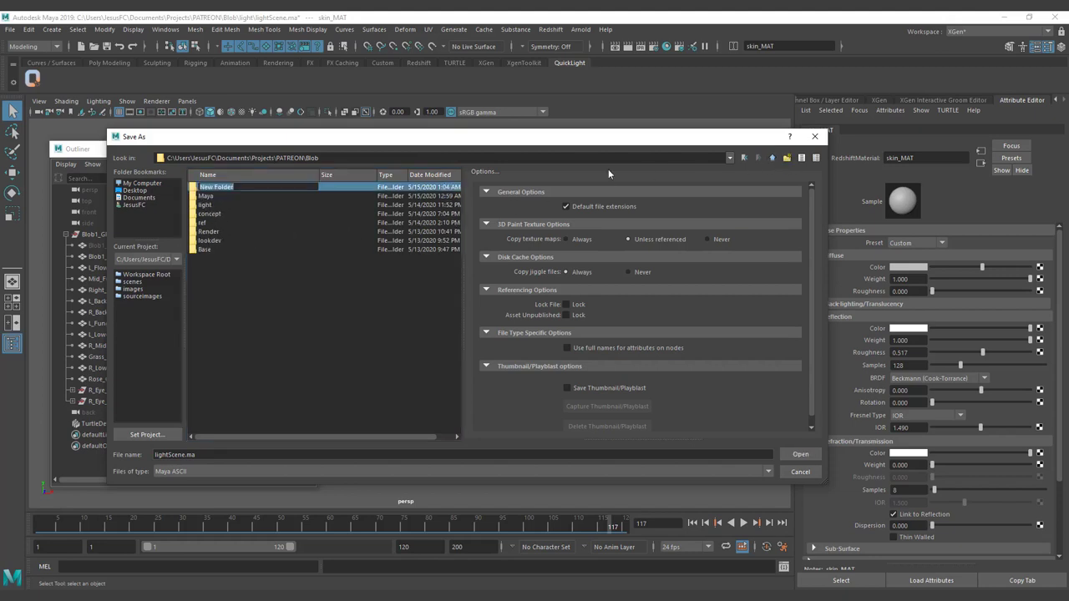
text(model)
key(Return)
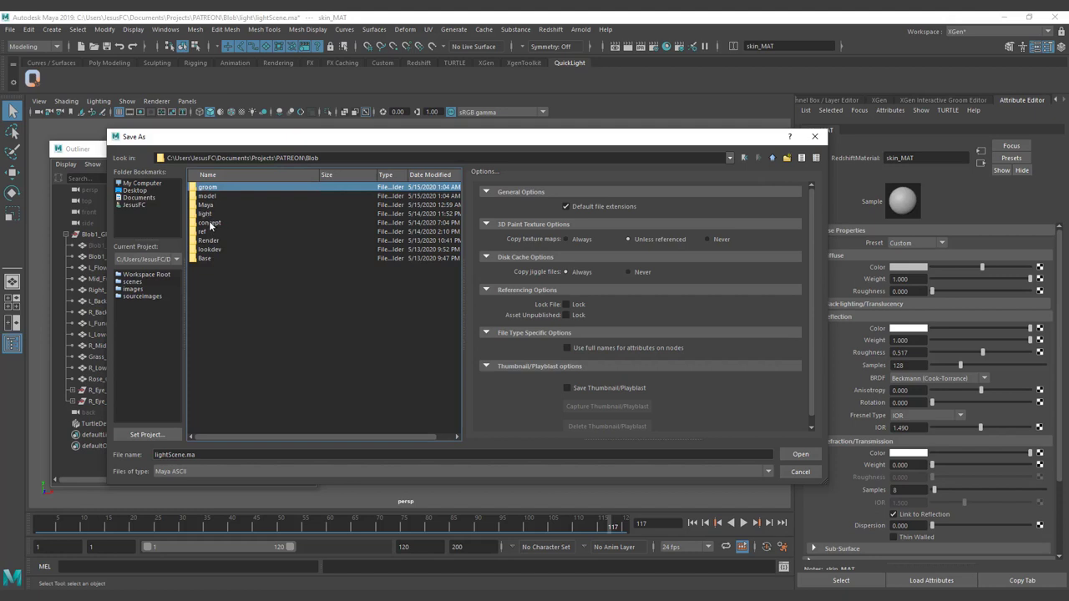
Review the department folders in the Blob root directory, including the contents of the model folder.
click(210, 249)
click(210, 241)
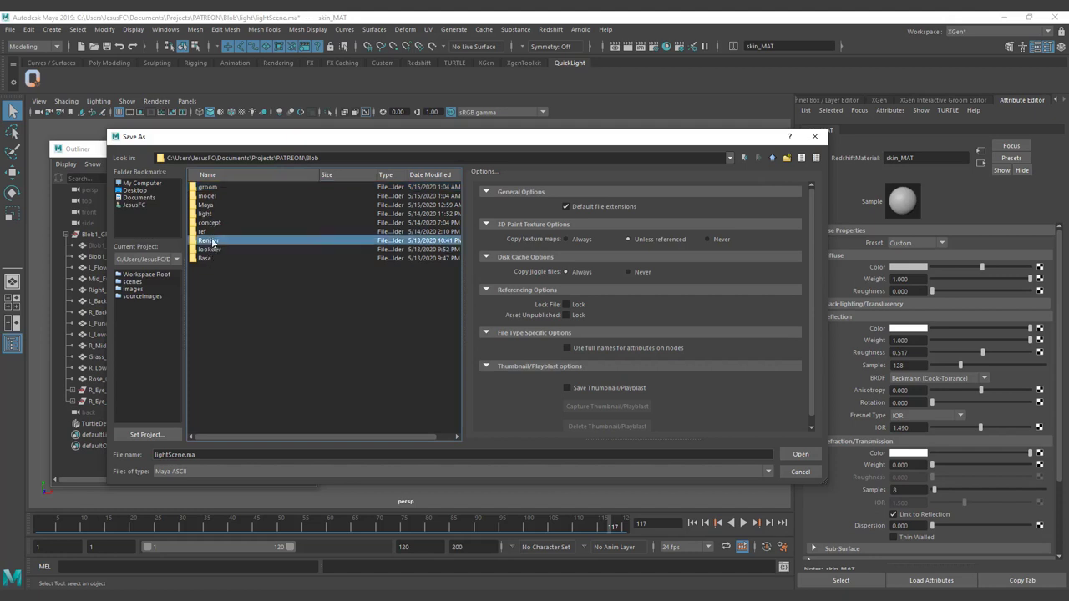
click(210, 224)
key(Up)
key(Up)
key(Up)
key(Up)
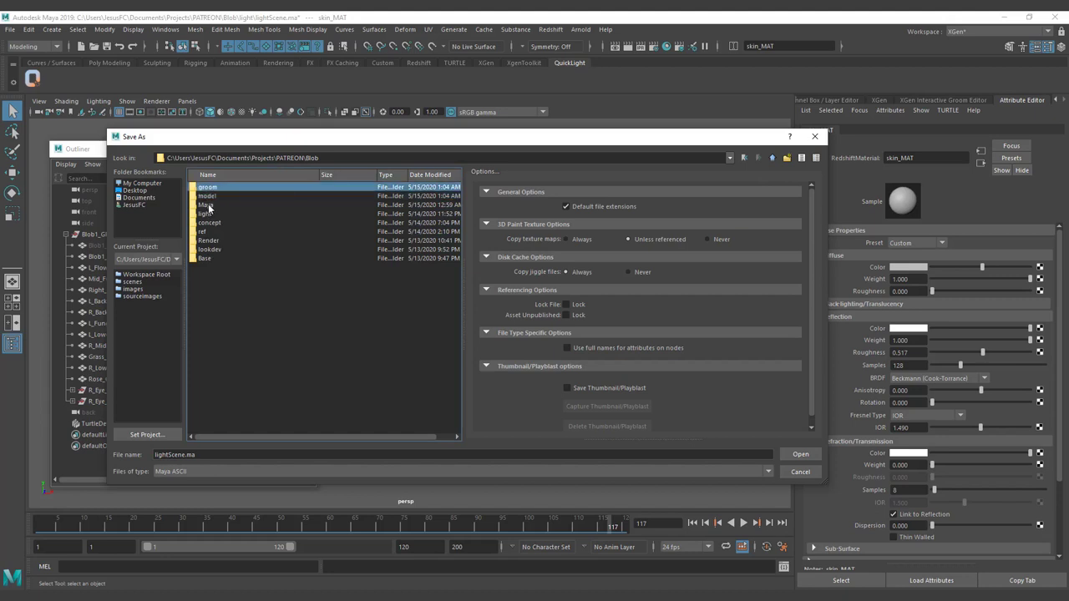
click(210, 205)
double_click(210, 197)
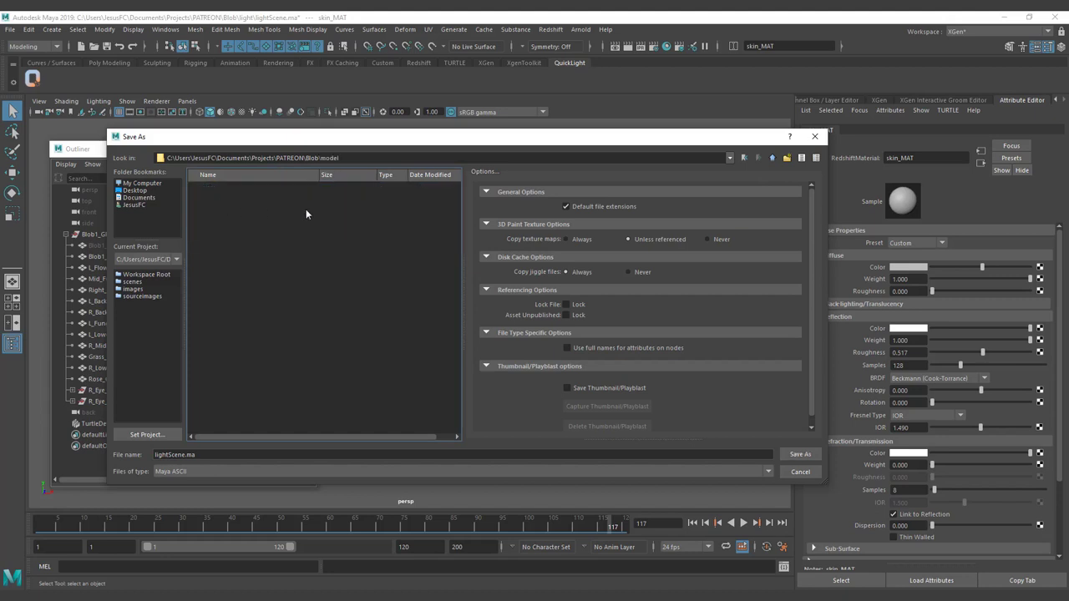
click(772, 158)
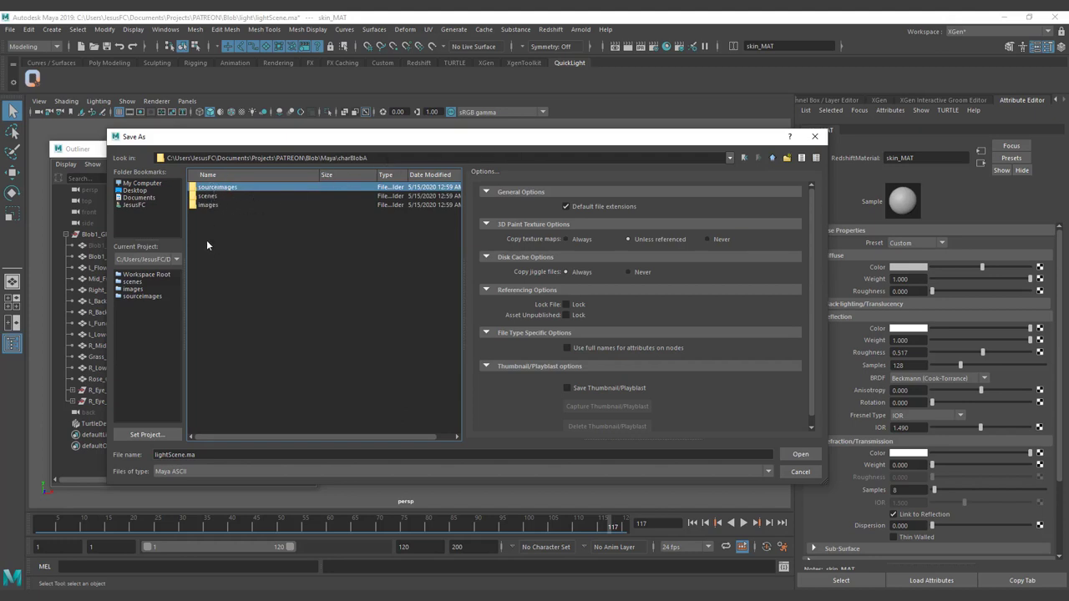
Compare the groom and model folders inside charBlobA's scenes directory and return to the Blob root's concept folder.
click(208, 197)
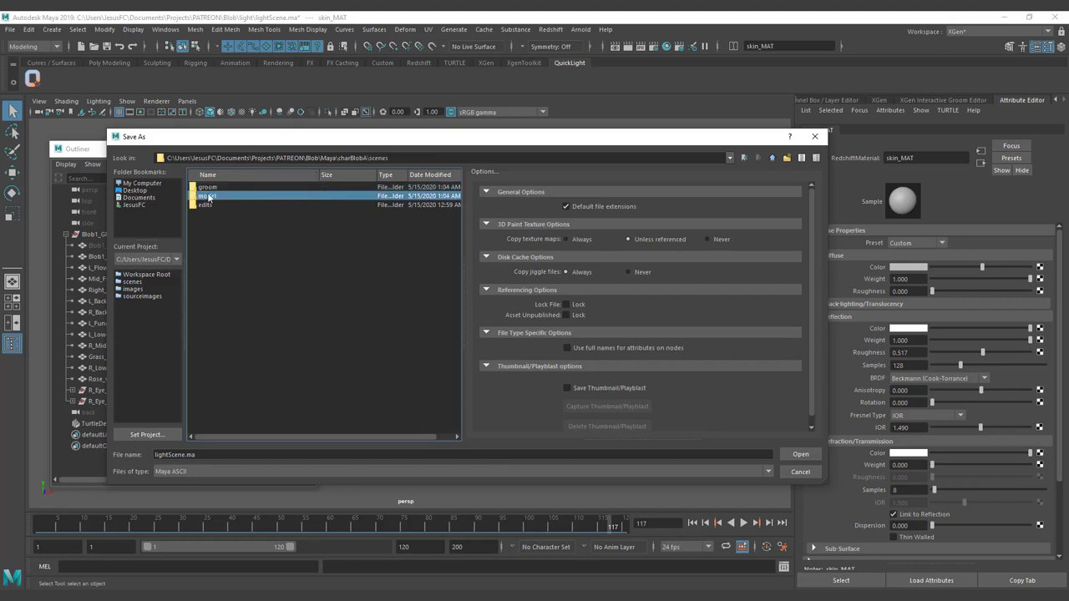
click(209, 188)
click(213, 195)
click(218, 187)
click(226, 196)
click(772, 159)
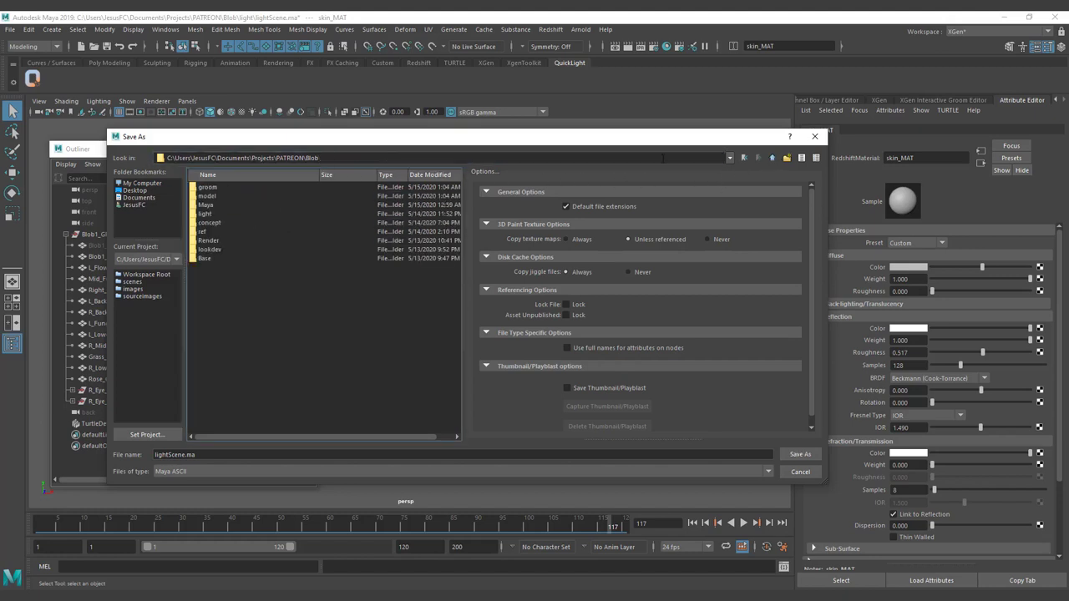
click(217, 223)
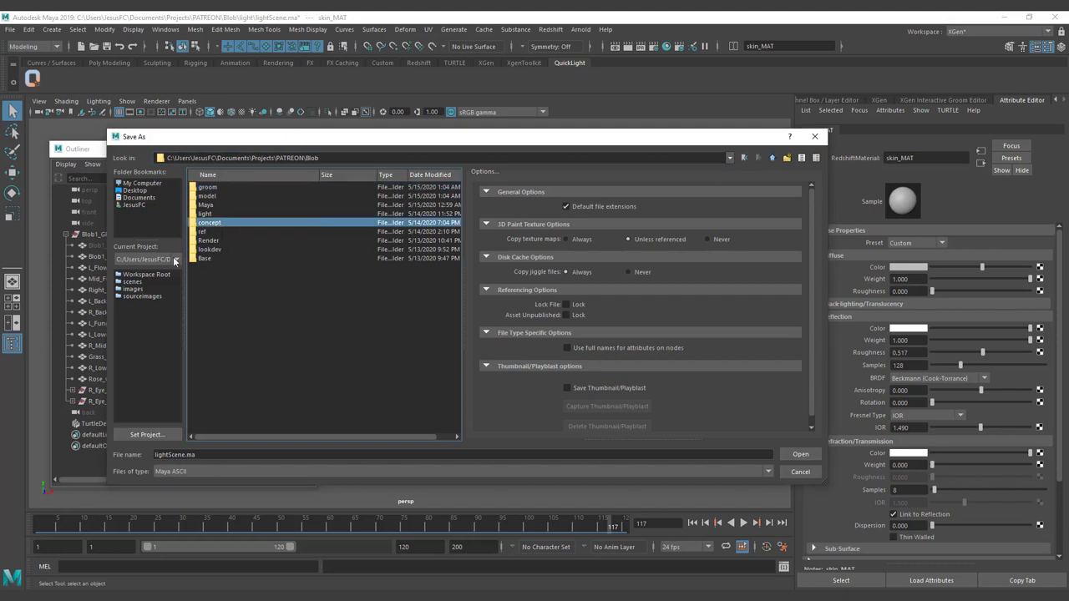
Start a screen annotation overlay and draw a blue tabbed folder outline over the Save As dialog, handwriting "blob" on its tab.
key(ctrl+Print)
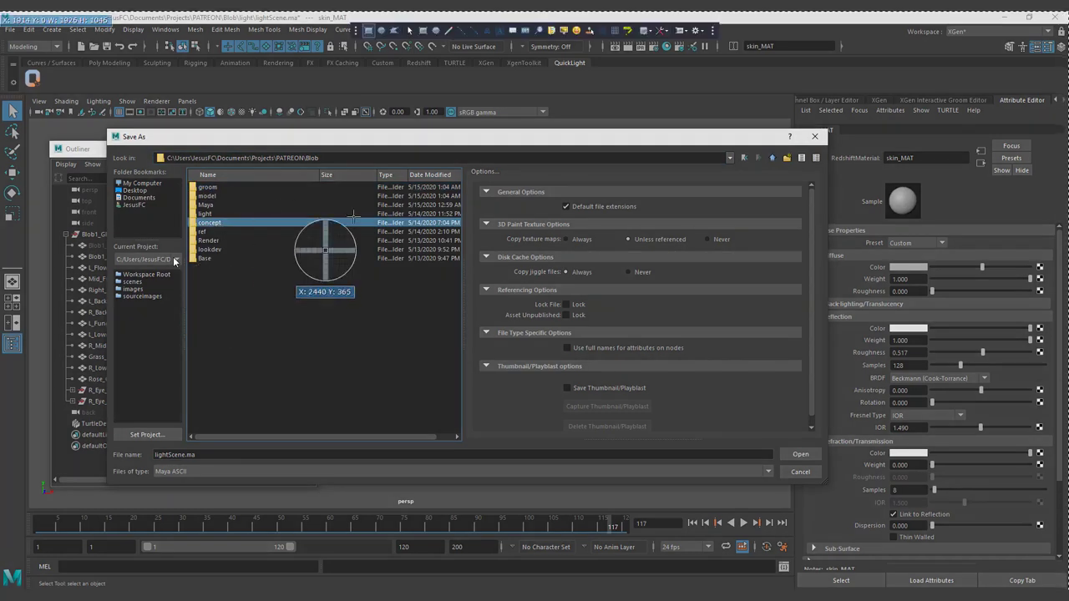
click(422, 30)
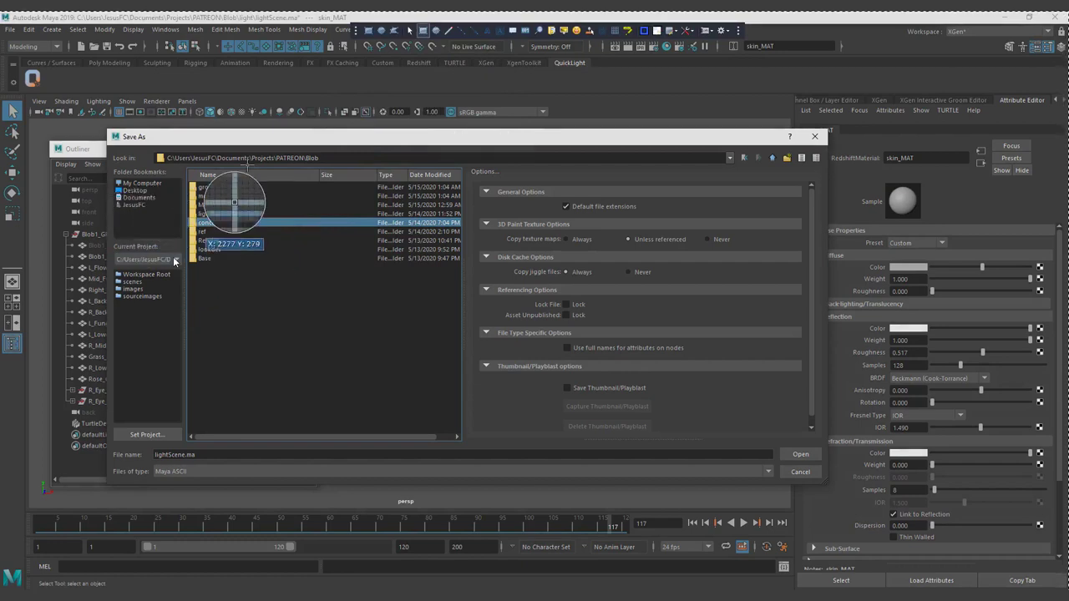
drag(144, 131, 760, 501)
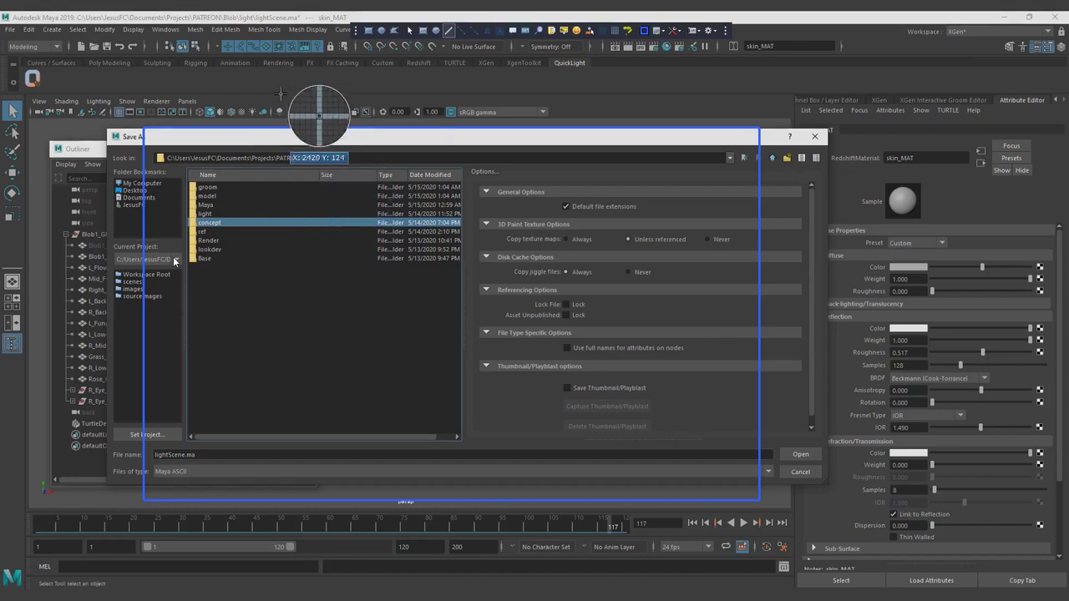
mouse_move(147, 126)
mouse_down()
mouse_move(151, 113)
mouse_move(257, 75)
mouse_move(307, 116)
mouse_up()
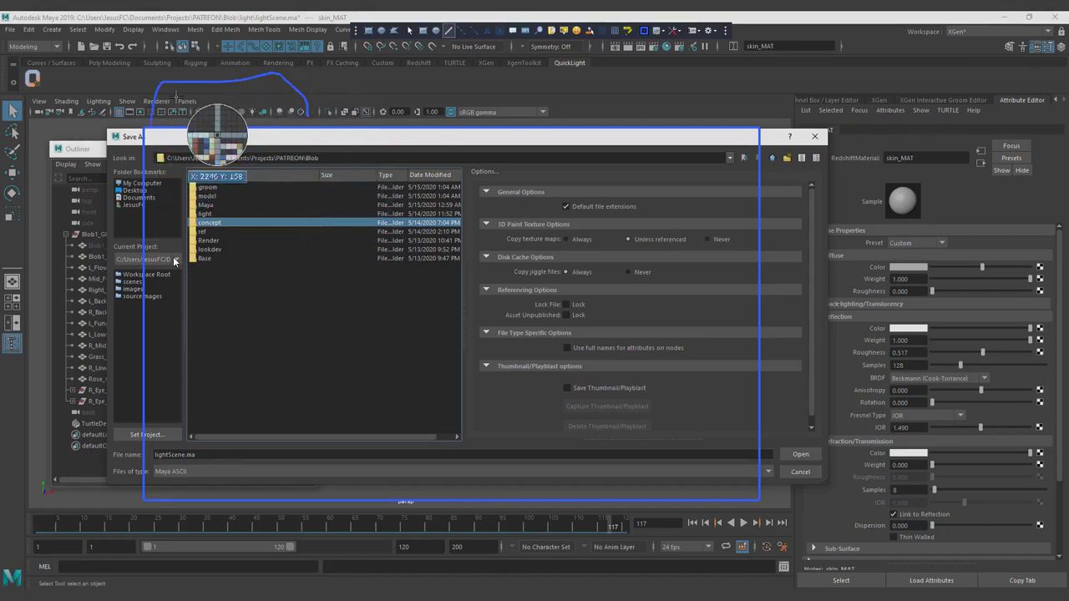
mouse_move(178, 87)
mouse_down()
mouse_move(180, 75)
mouse_move(199, 109)
mouse_move(219, 70)
mouse_move(249, 111)
mouse_up()
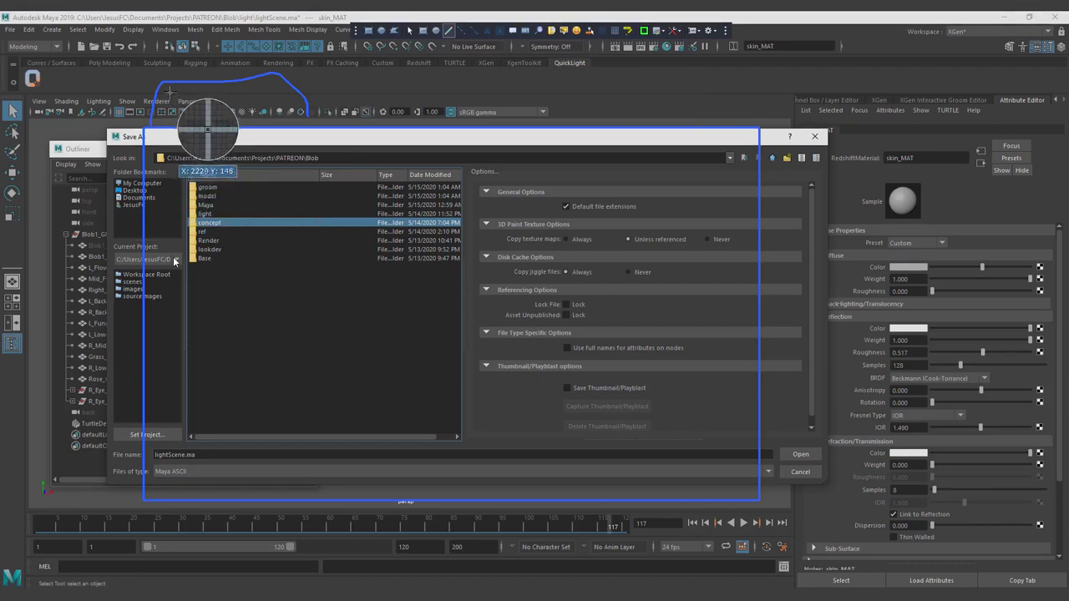
mouse_move(172, 93)
mouse_down()
mouse_move(174, 124)
mouse_move(226, 112)
mouse_up()
drag(239, 92, 239, 121)
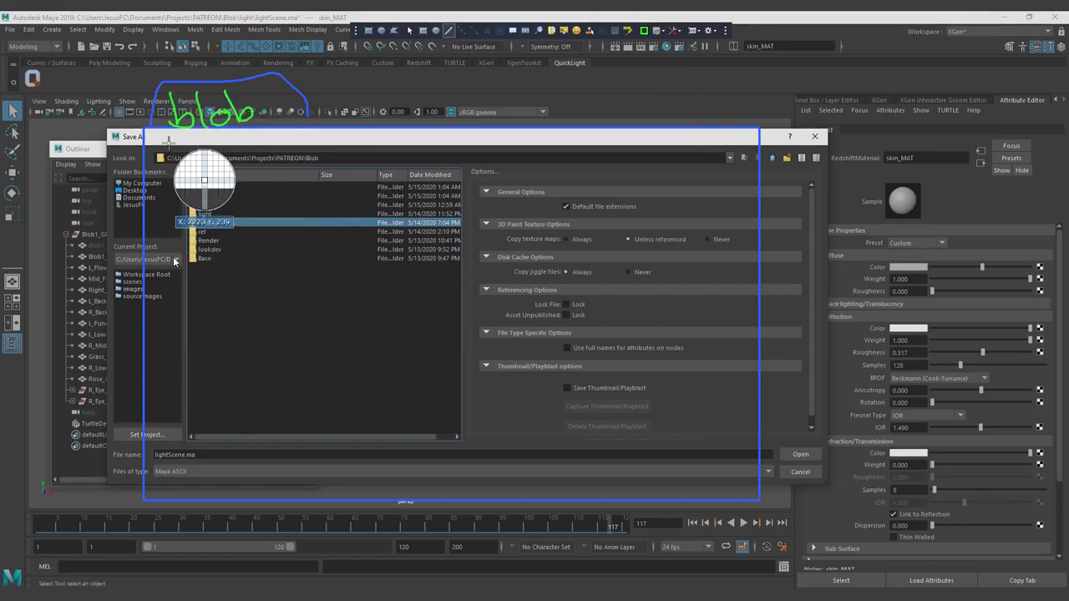
Handwrite the department labels groom, model and "ligth" in a row inside the blue folder outline.
drag(174, 149, 242, 204)
key(ctrl+z)
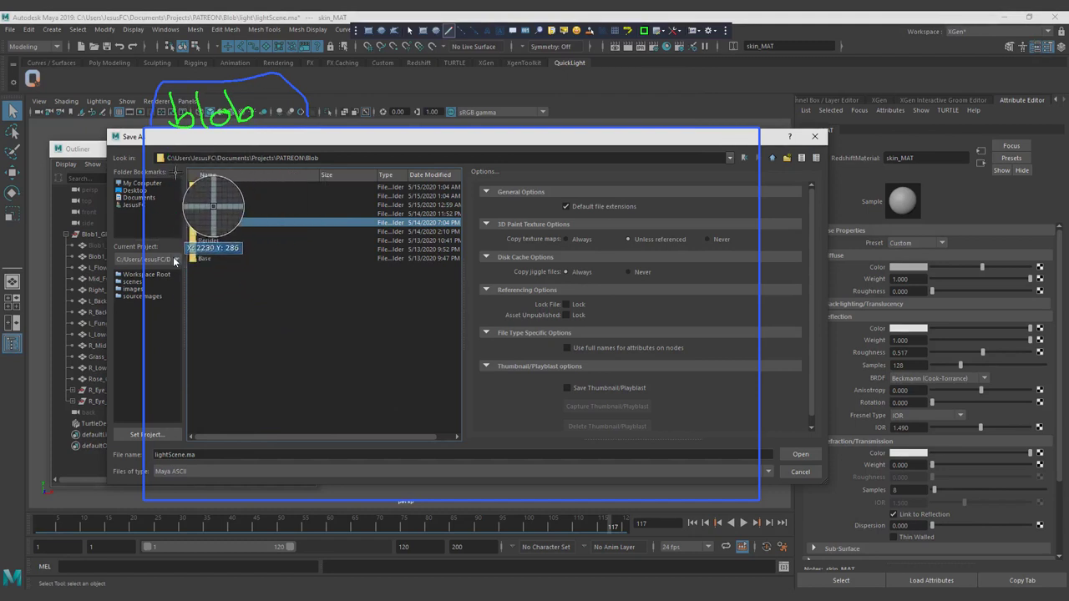
mouse_move(184, 162)
mouse_down()
mouse_move(171, 206)
mouse_move(231, 165)
mouse_up()
mouse_move(247, 202)
mouse_down()
mouse_move(286, 232)
mouse_move(382, 191)
mouse_move(489, 182)
mouse_move(520, 222)
mouse_up()
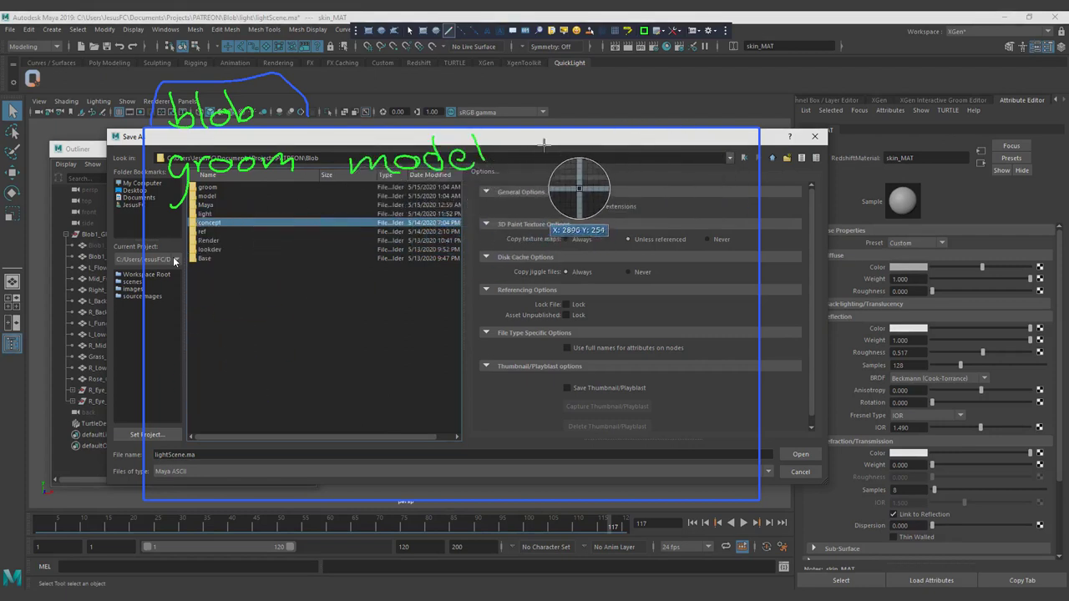
drag(548, 142, 552, 165)
drag(563, 156, 570, 181)
click(561, 147)
mouse_move(604, 133)
mouse_down()
mouse_move(599, 163)
mouse_move(610, 144)
mouse_up()
drag(616, 133, 631, 159)
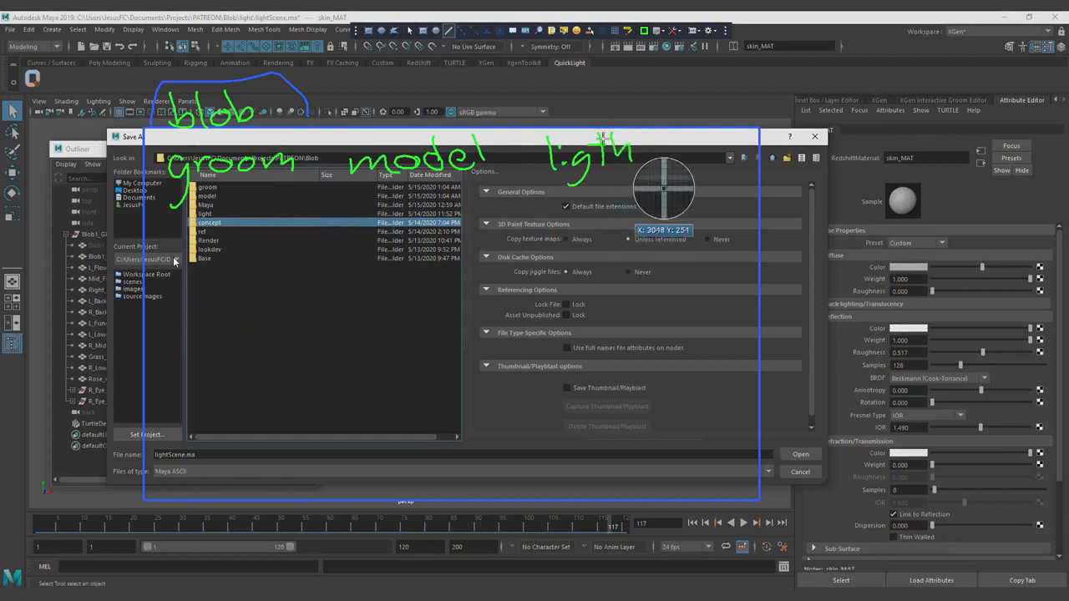
Sketch short placeholder strokes for files beneath the handwritten department labels.
mouse_move(171, 229)
mouse_down()
mouse_move(174, 245)
mouse_move(263, 224)
mouse_up()
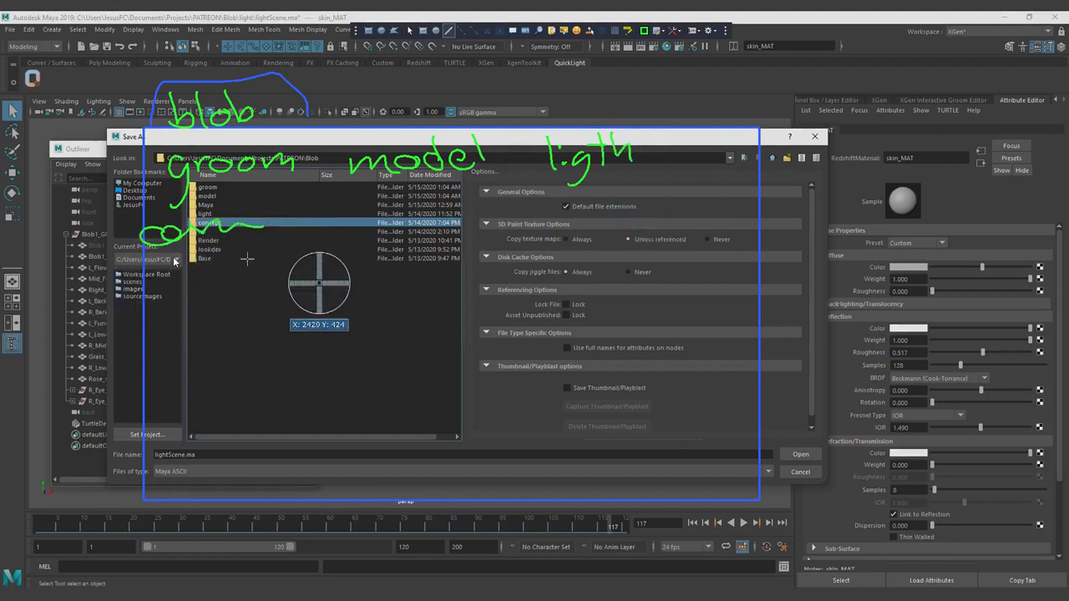
drag(195, 260, 269, 264)
drag(201, 316, 255, 316)
drag(276, 322, 320, 321)
mouse_move(664, 171)
mouse_down()
mouse_move(284, 98)
mouse_move(635, 142)
mouse_up()
Undo the department labels and placeholder strokes, then circle the Blob folder list and undo that circle.
key(ctrl+z)
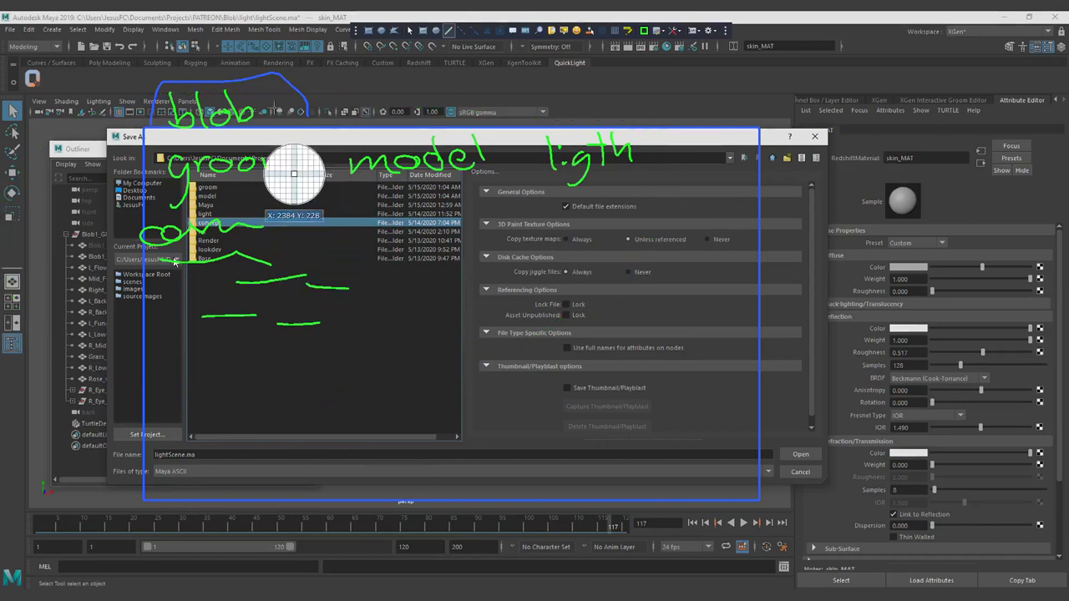
key(ctrl+z)
key(ctrl+z)
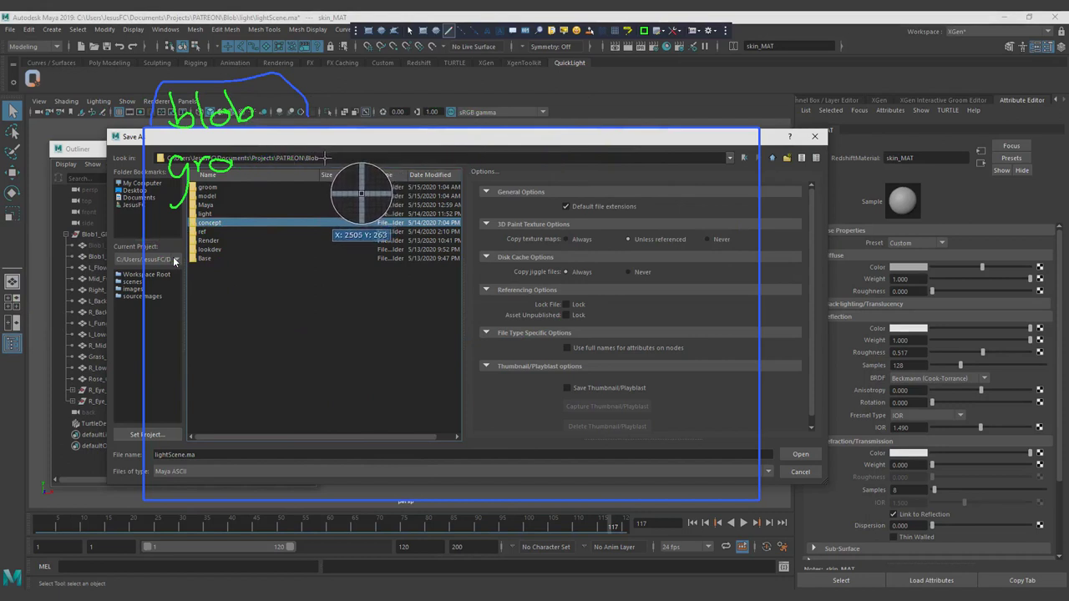
key(ctrl+z)
key(ctrl+z)
key(ctrl+z)
key(ctrl+z)
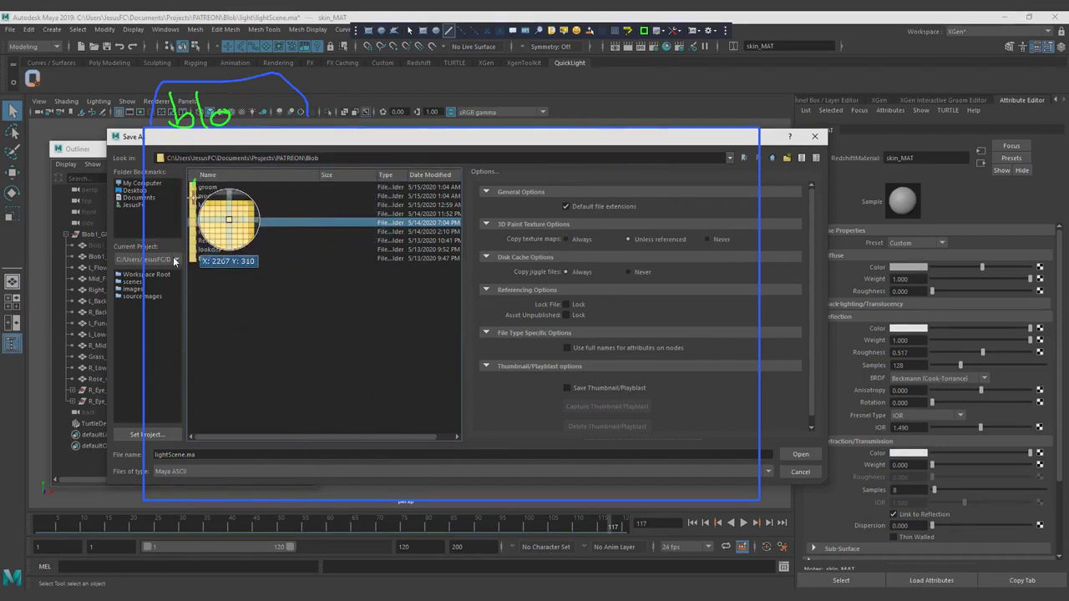
mouse_move(195, 179)
mouse_down()
mouse_move(192, 268)
mouse_move(240, 201)
mouse_move(195, 175)
mouse_up()
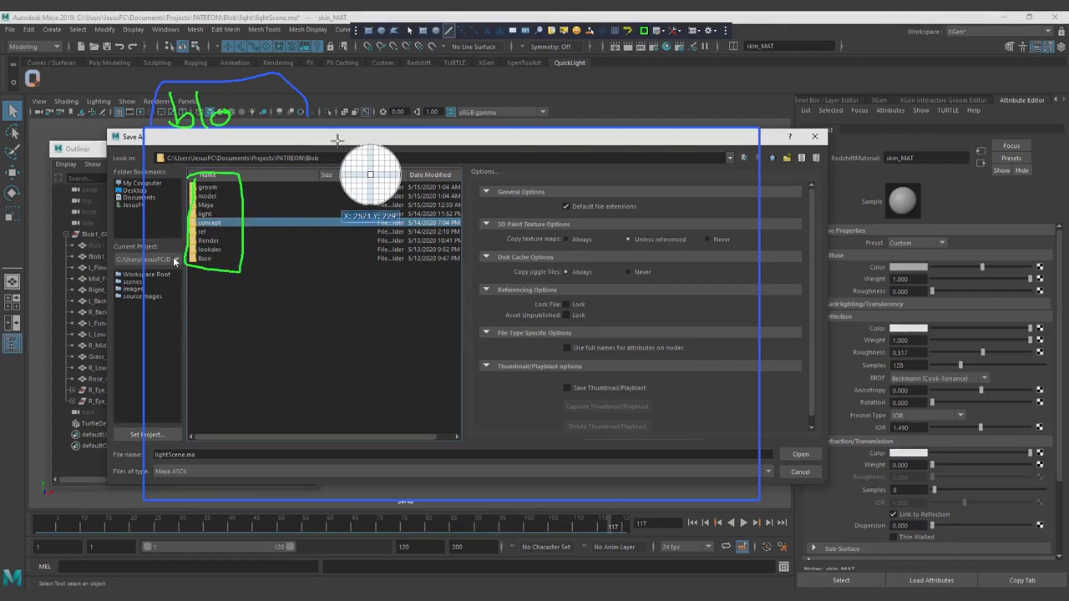
key(ctrl+z)
Handwrite blob A, blob B and blob C on separate lines inside the folder outline.
mouse_move(177, 165)
mouse_down()
mouse_move(178, 184)
mouse_move(220, 161)
mouse_up()
mouse_move(276, 182)
mouse_down()
mouse_move(289, 146)
mouse_move(296, 181)
mouse_up()
drag(279, 170, 294, 170)
mouse_move(179, 198)
mouse_down()
mouse_move(193, 231)
mouse_move(215, 229)
mouse_move(238, 203)
mouse_move(284, 227)
mouse_up()
drag(192, 269, 214, 281)
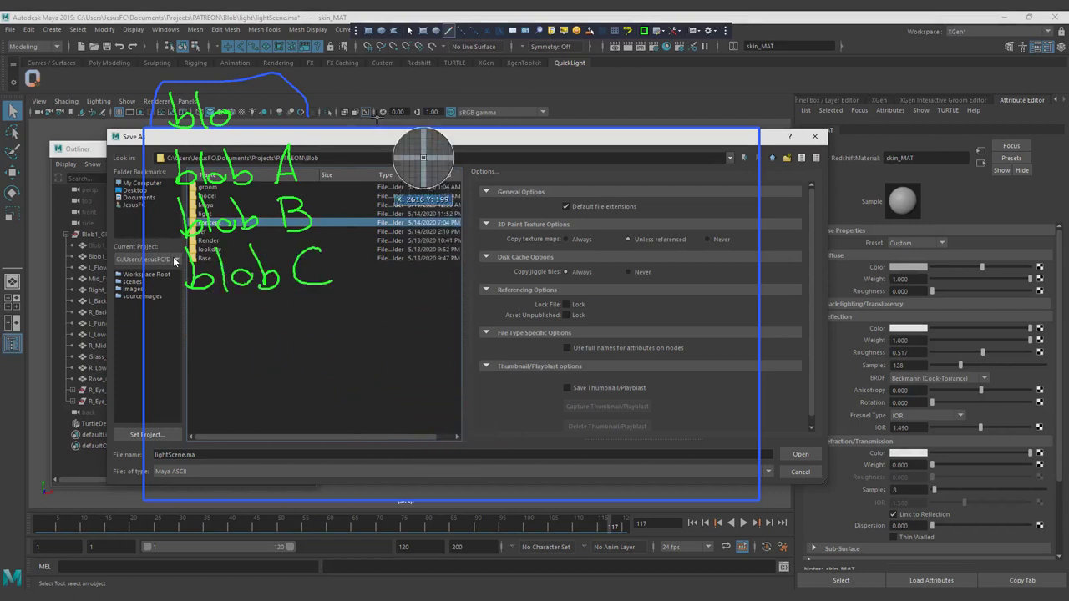
Draw arrows from blob A to handwritten Model, Groom and Textures labels, and add short branch strokes beside blob B and blob C.
mouse_move(330, 156)
mouse_down()
mouse_move(355, 120)
mouse_move(399, 109)
mouse_move(385, 116)
mouse_up()
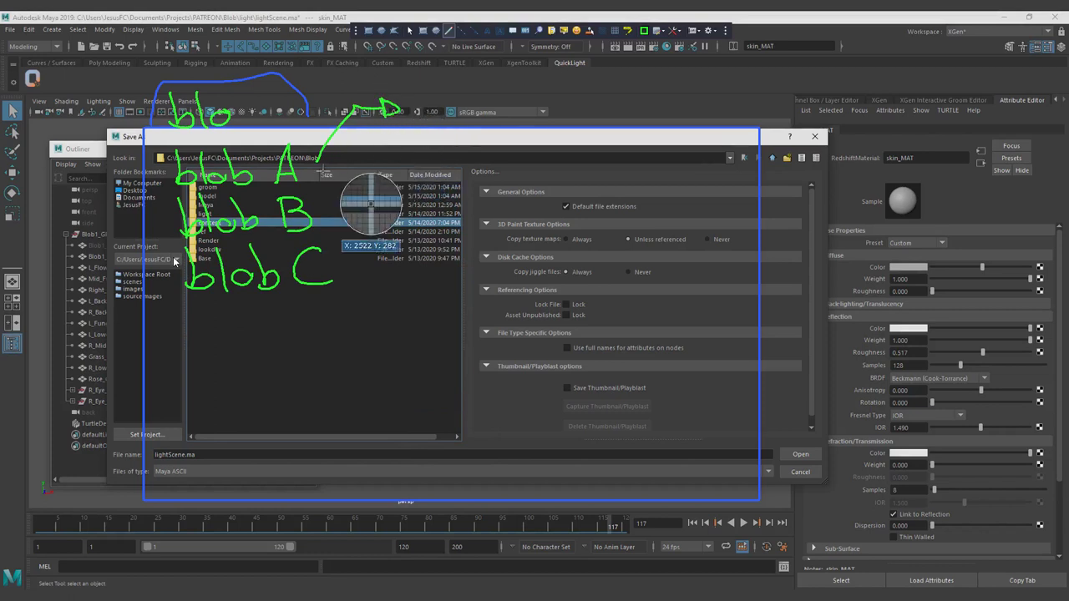
mouse_move(319, 162)
mouse_down()
mouse_move(382, 151)
mouse_move(378, 194)
mouse_up()
drag(426, 94, 518, 121)
drag(441, 134, 427, 153)
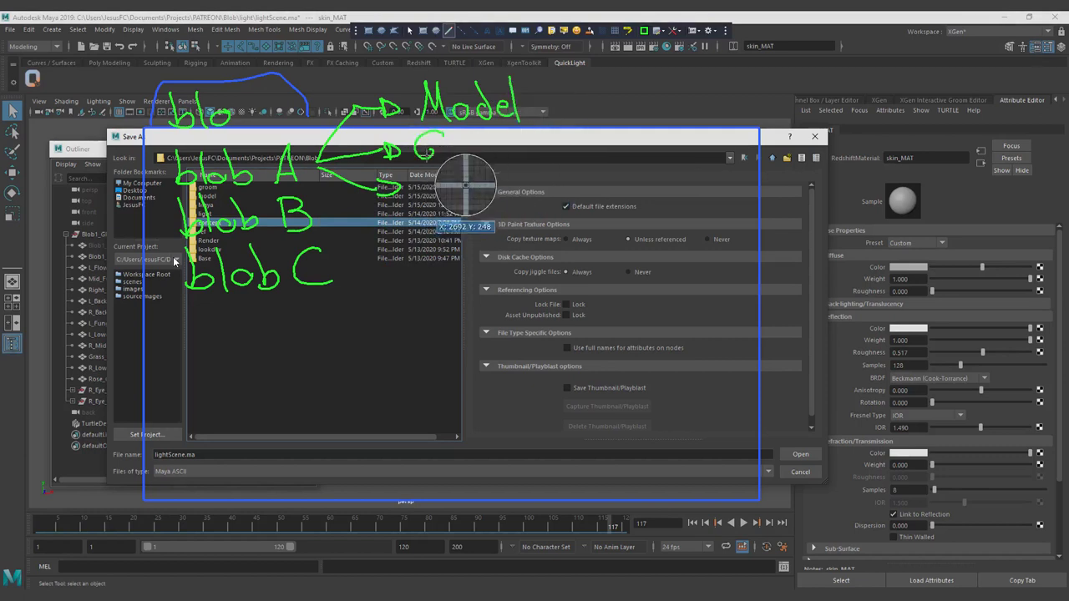
drag(495, 142, 529, 150)
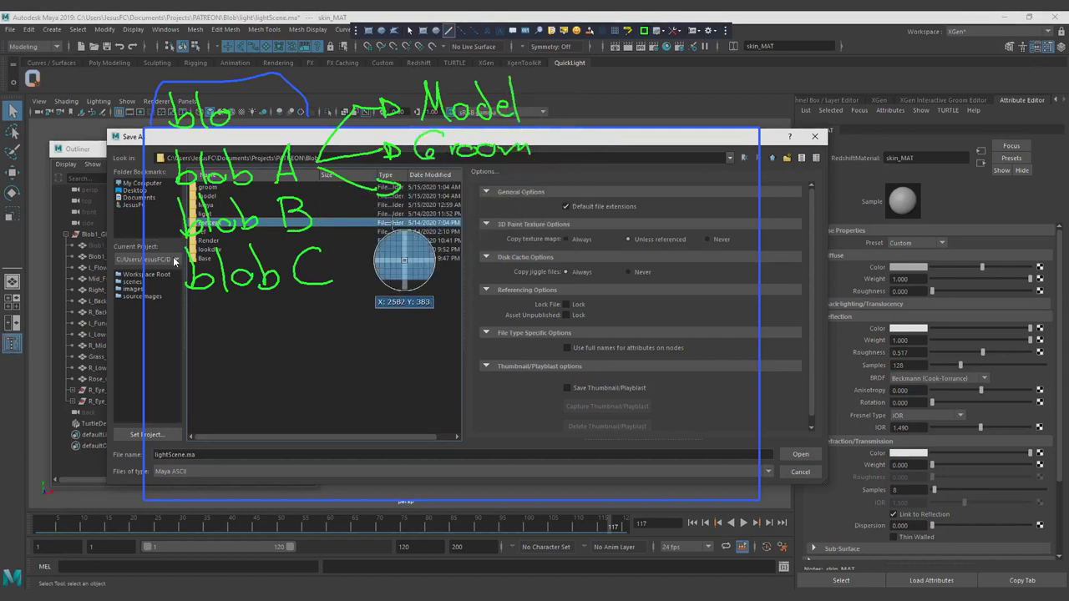
mouse_move(425, 163)
mouse_down()
mouse_move(467, 186)
mouse_move(576, 185)
mouse_up()
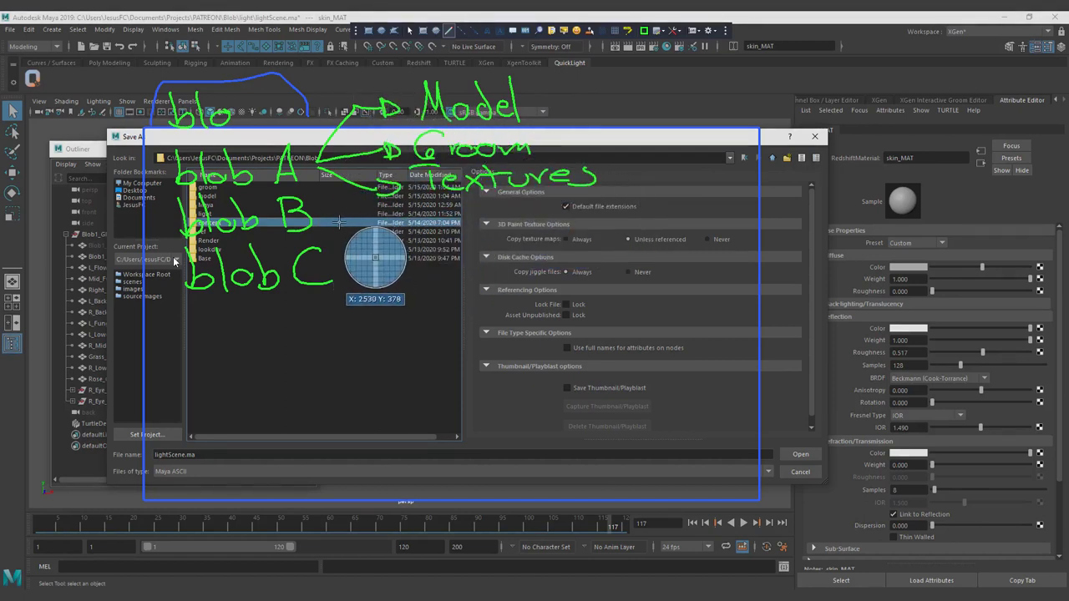
drag(330, 214, 349, 208)
mouse_move(332, 222)
mouse_down()
mouse_move(349, 220)
mouse_move(351, 236)
mouse_move(386, 259)
mouse_move(390, 290)
mouse_move(378, 312)
mouse_up()
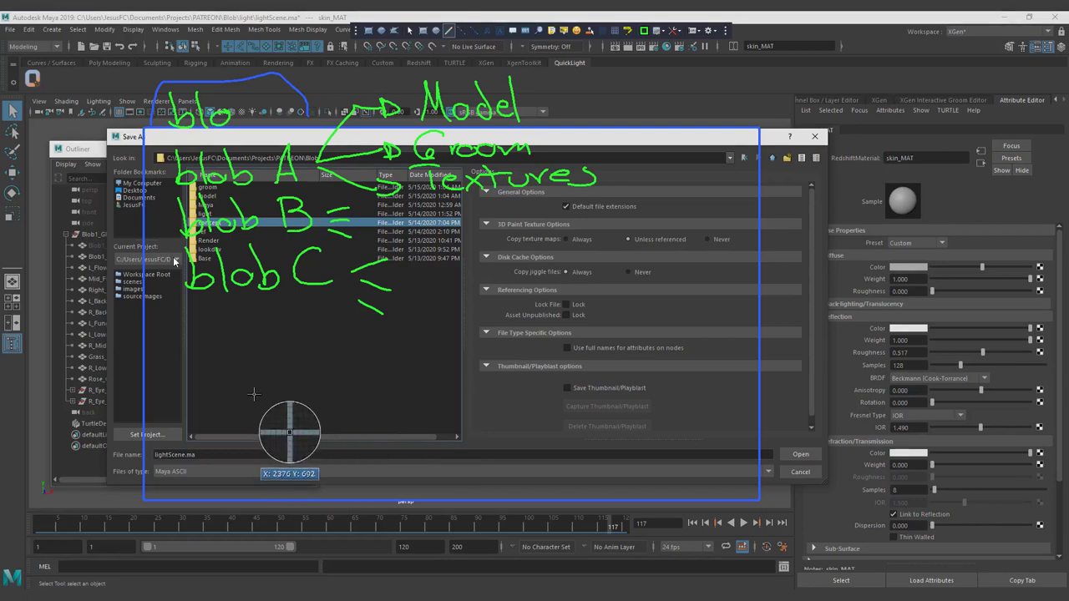
Handwrite an underlined "Turntable" heading below the list of blob variants.
drag(252, 378, 291, 374)
drag(292, 399, 310, 400)
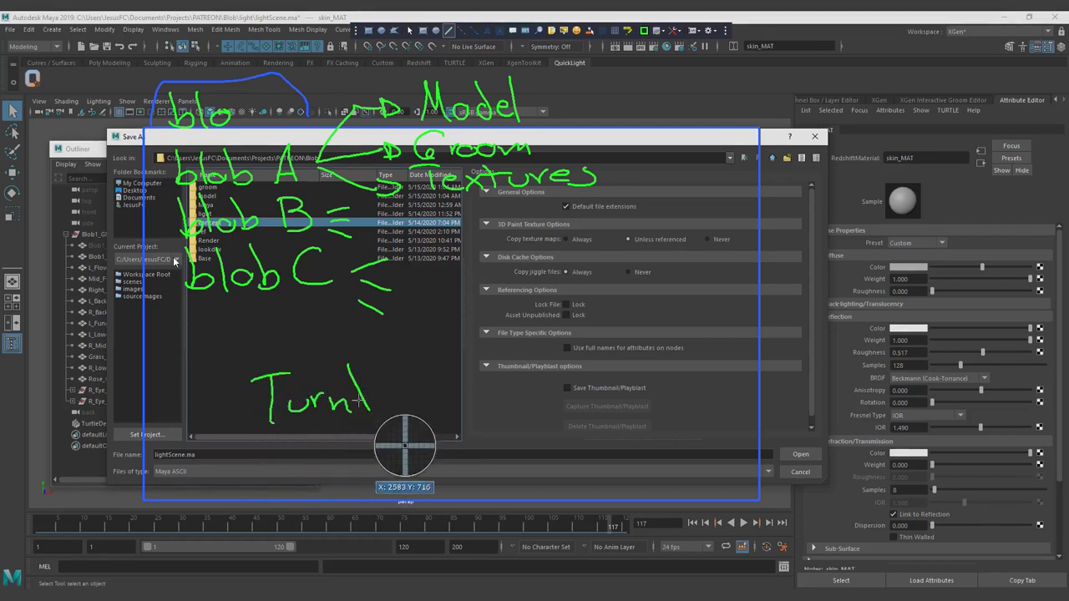
drag(427, 376, 428, 411)
drag(433, 396, 456, 406)
drag(222, 437, 472, 431)
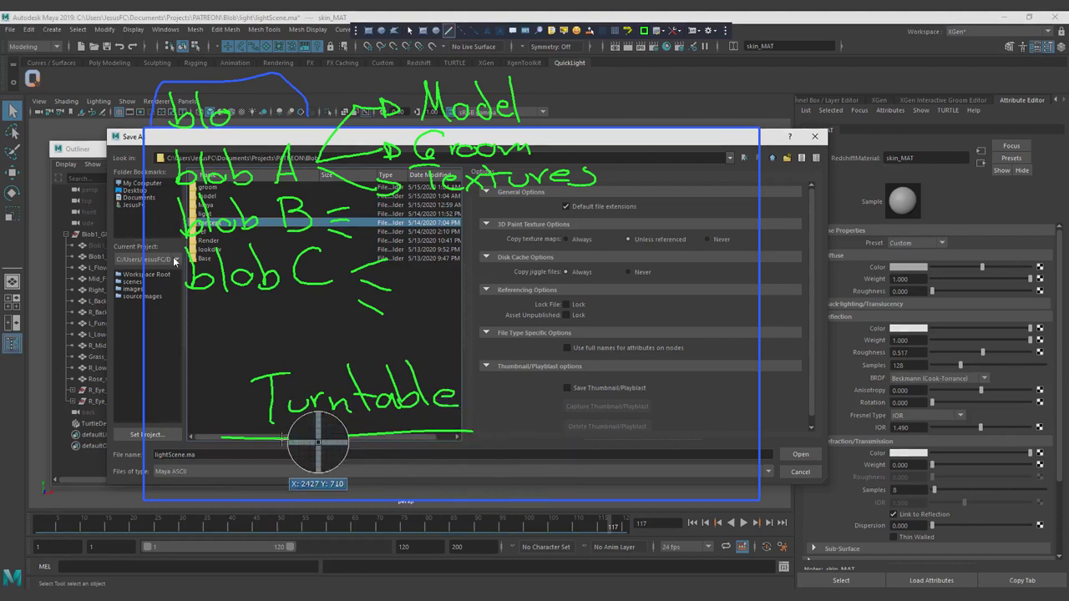
List Cameras, backgrounds and HDRI under the Turntable heading and frame the whole group.
mouse_move(279, 451)
mouse_down()
mouse_move(280, 483)
mouse_move(374, 481)
mouse_move(391, 469)
mouse_move(407, 473)
mouse_move(423, 498)
mouse_up()
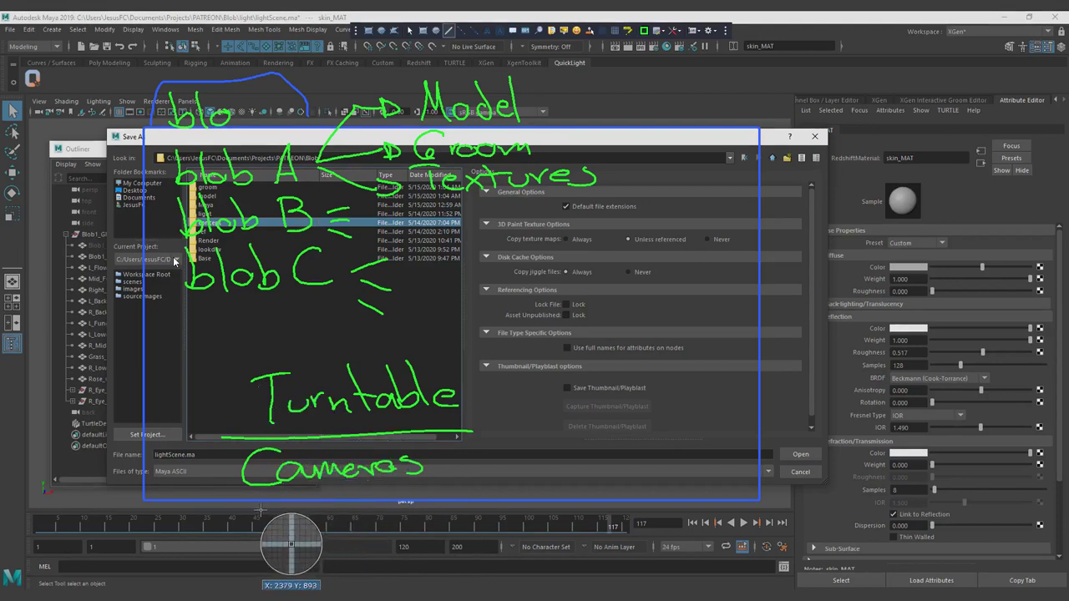
mouse_move(264, 501)
mouse_down()
mouse_move(391, 516)
mouse_move(409, 503)
mouse_move(534, 503)
mouse_up()
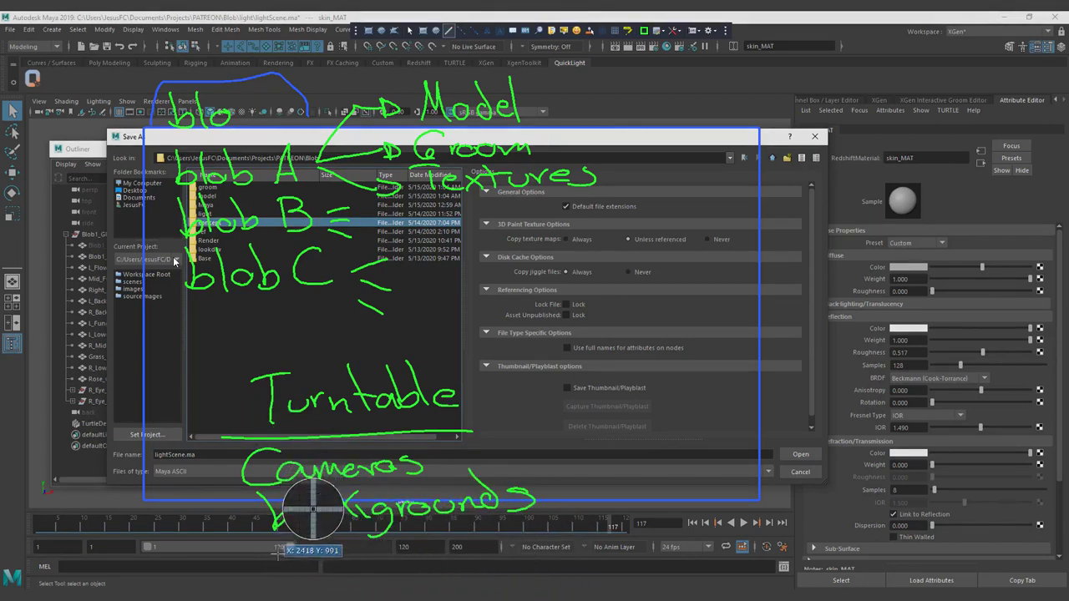
mouse_move(292, 550)
mouse_down()
mouse_move(284, 587)
mouse_move(304, 581)
mouse_up()
mouse_move(285, 571)
mouse_down()
mouse_move(315, 566)
mouse_move(338, 580)
mouse_move(386, 573)
mouse_up()
mouse_move(396, 548)
mouse_down()
mouse_move(399, 573)
mouse_move(409, 546)
mouse_up()
drag(393, 575, 430, 572)
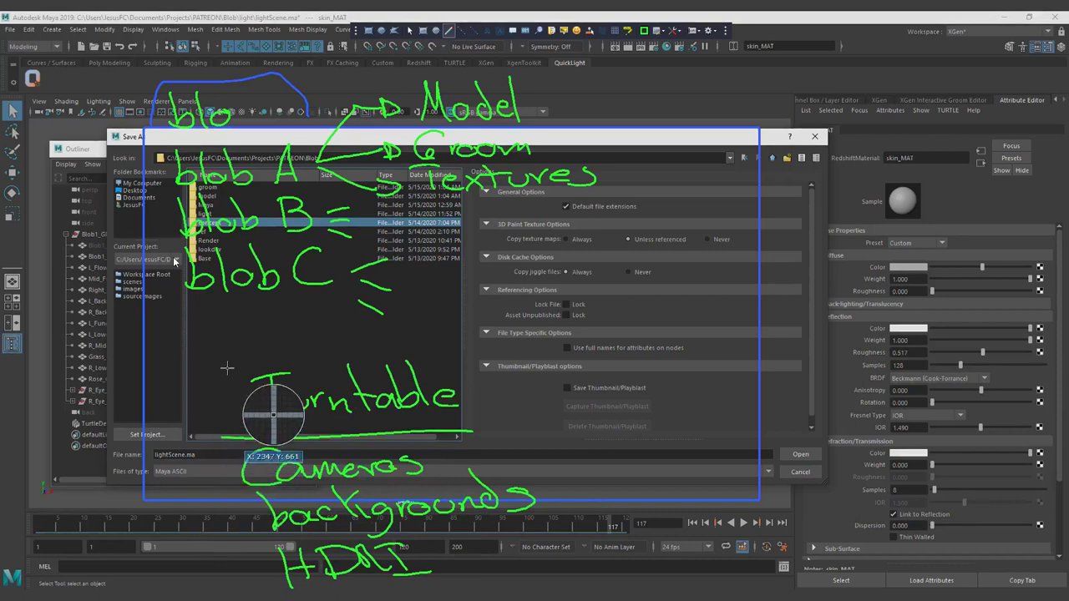
mouse_move(215, 369)
mouse_down()
mouse_move(219, 572)
mouse_move(531, 574)
mouse_up()
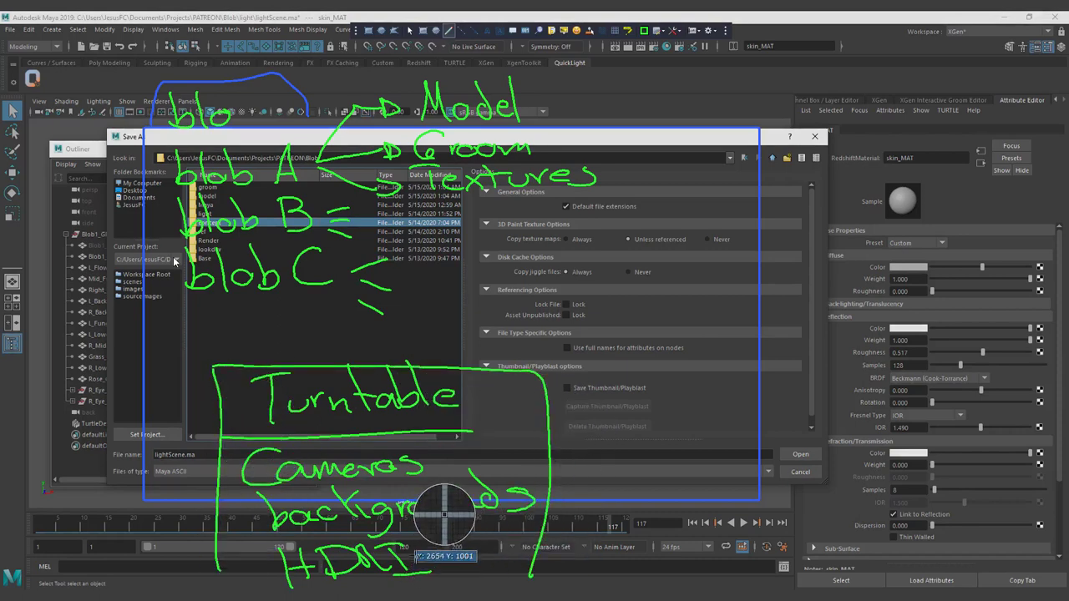
Restore the last letter of the blob tab label, then sketch a box labelled "mo" below blob C and undo it.
drag(244, 75, 253, 124)
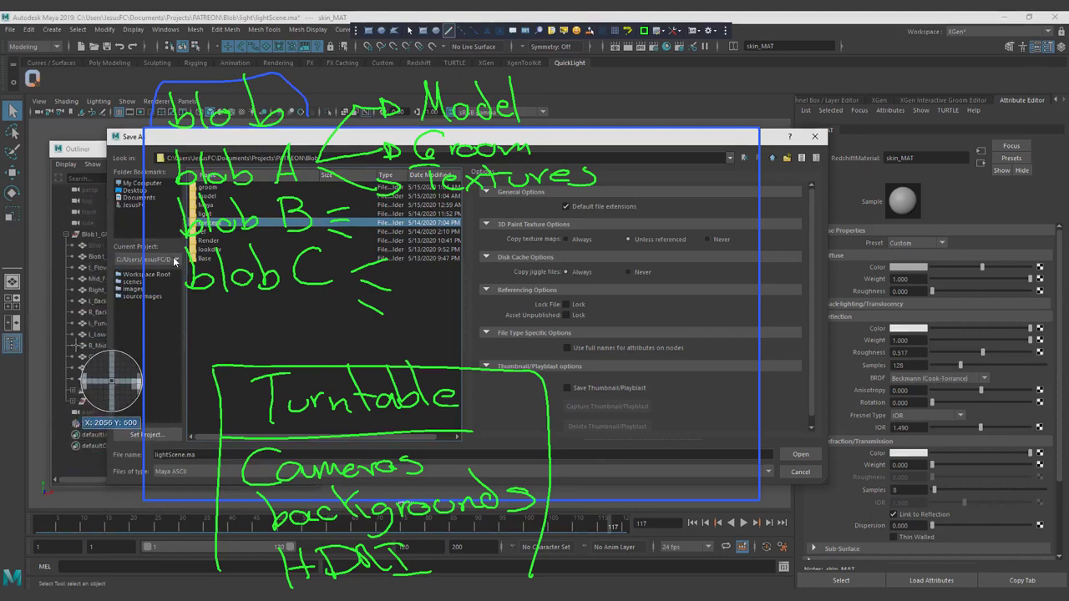
drag(174, 325, 294, 325)
mouse_move(185, 298)
mouse_down()
mouse_move(187, 325)
mouse_move(275, 325)
mouse_up()
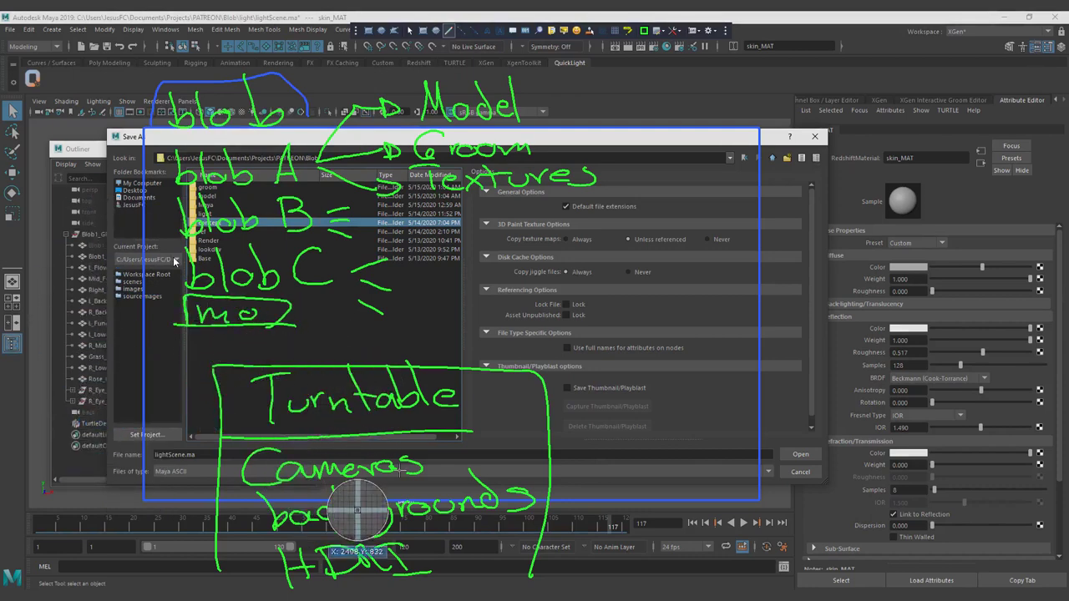
key(ctrl+z)
key(ctrl+z)
key(ctrl+z)
key(ctrl+z)
key(ctrl+z)
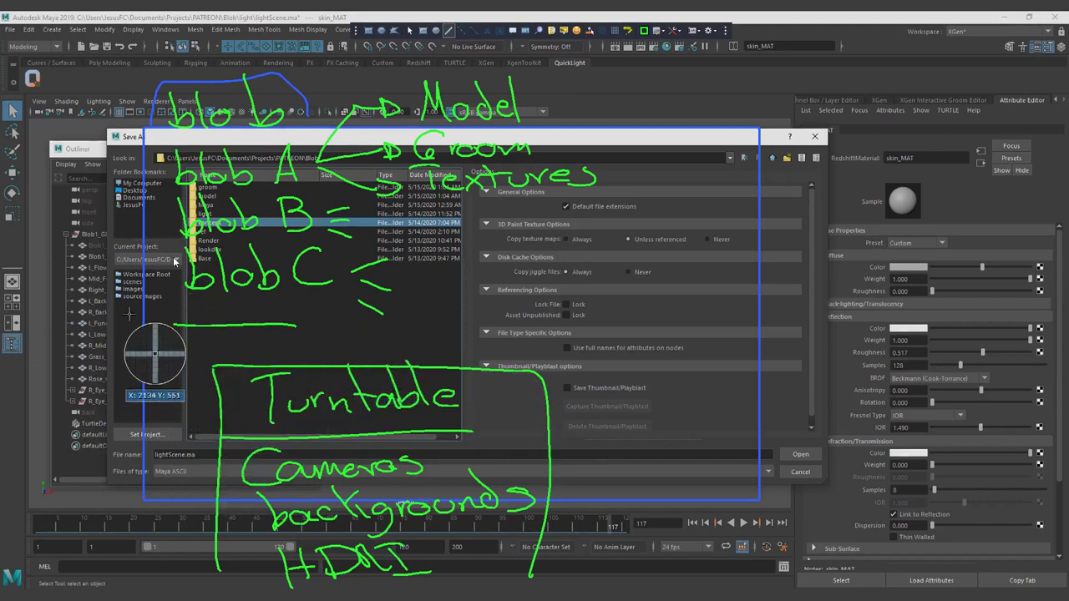
Draw three curved arrows from the Turntable group up to the list of blob variants.
mouse_move(202, 405)
mouse_down()
mouse_move(158, 294)
mouse_move(164, 303)
mouse_up()
mouse_move(202, 434)
mouse_down()
mouse_move(151, 236)
mouse_move(147, 251)
mouse_up()
drag(178, 496, 158, 203)
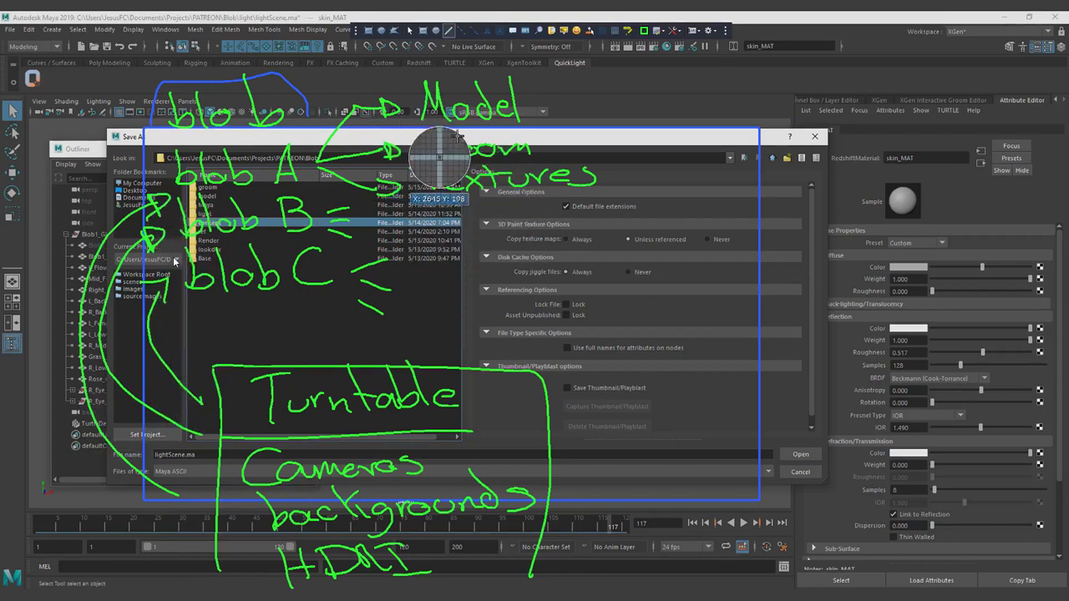
Add outgoing arrows after Model, Groom and Textures, and close the annotation overlay.
drag(554, 98, 591, 101)
drag(551, 133, 584, 132)
mouse_move(603, 170)
mouse_down()
mouse_move(653, 164)
mouse_move(644, 171)
mouse_up()
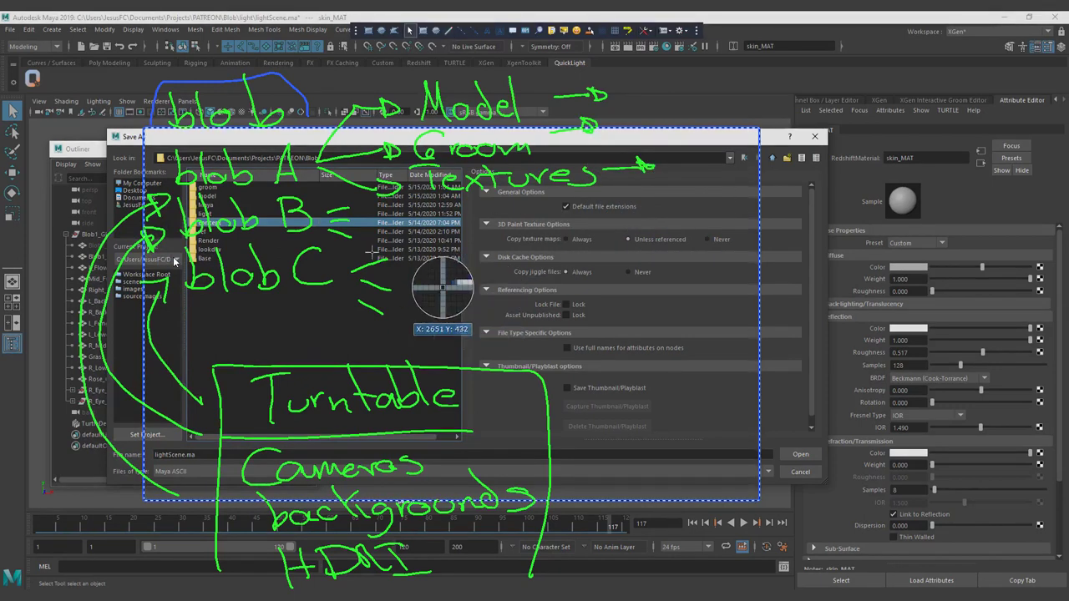
key(Escape)
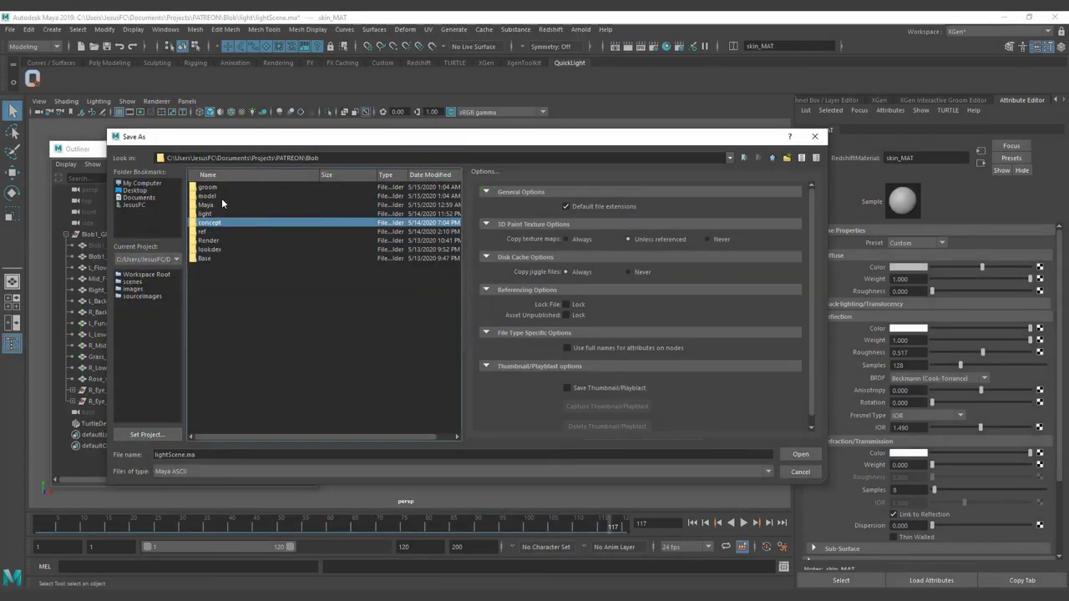
Start a fresh annotation overlay and handwrite "blob" with a connecting line to the word "Shared".
key(ctrl+Print)
click(448, 31)
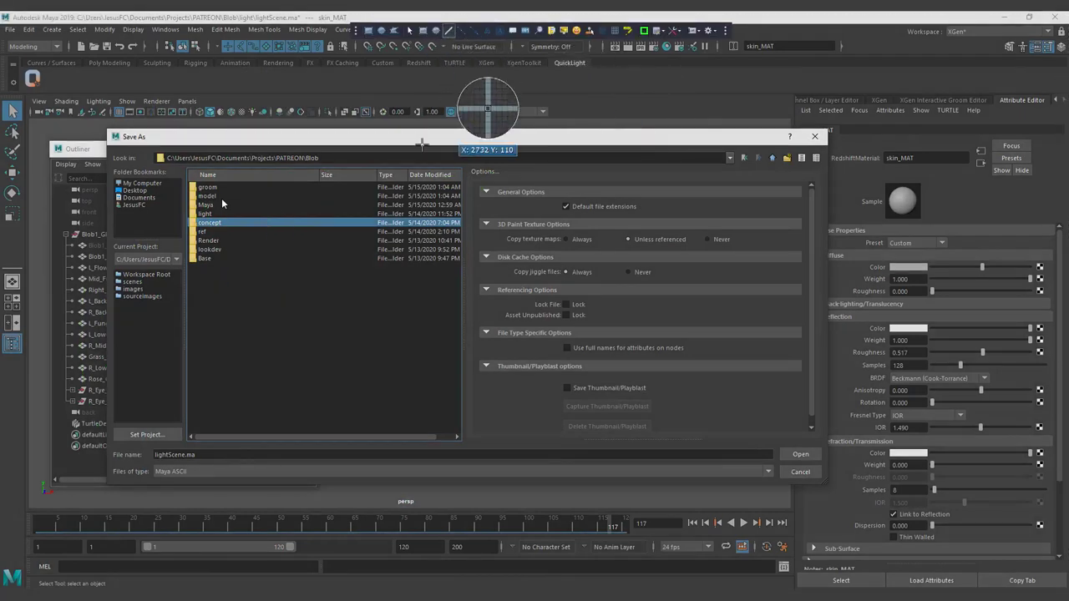
drag(92, 254, 109, 299)
drag(142, 248, 154, 297)
mouse_move(170, 278)
mouse_down()
mouse_move(175, 286)
mouse_move(190, 265)
mouse_move(210, 283)
mouse_up()
drag(222, 275, 261, 284)
mouse_move(340, 265)
mouse_down()
mouse_move(333, 286)
mouse_move(373, 284)
mouse_up()
mouse_move(389, 269)
mouse_down()
mouse_move(383, 286)
mouse_move(396, 284)
mouse_up()
drag(400, 269, 448, 284)
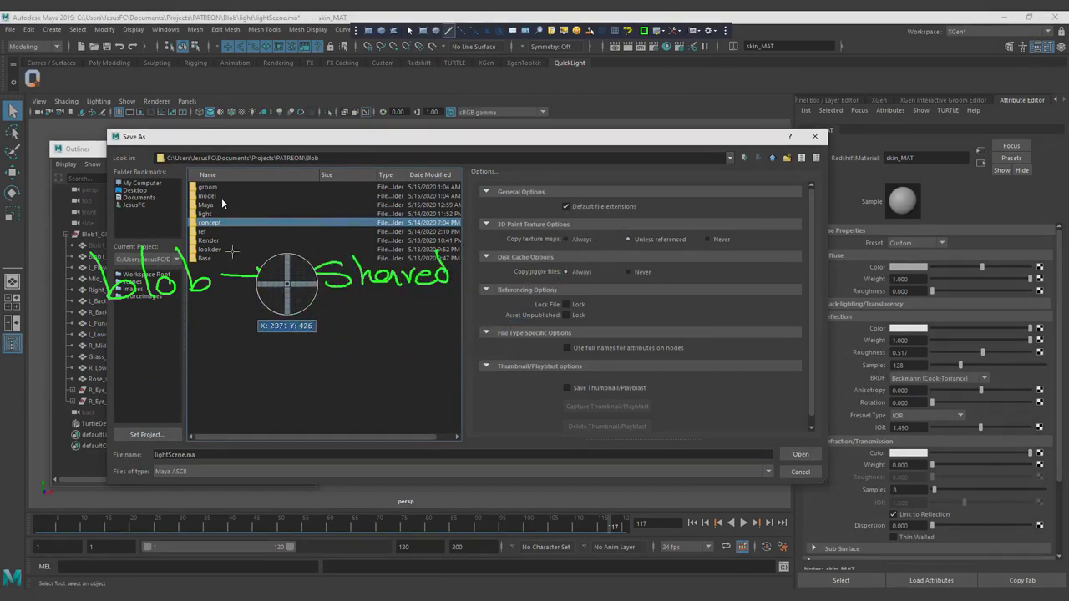
Draw a second arrow branching upward from blob to a handwritten "Variation" label.
mouse_move(219, 259)
mouse_down()
mouse_move(267, 211)
mouse_move(275, 227)
mouse_up()
mouse_move(301, 177)
mouse_down()
mouse_move(311, 210)
mouse_move(325, 177)
mouse_up()
mouse_move(342, 192)
mouse_down()
mouse_move(349, 205)
mouse_move(369, 193)
mouse_move(381, 206)
mouse_up()
click(380, 185)
mouse_move(389, 200)
mouse_down()
mouse_move(457, 198)
mouse_move(483, 209)
mouse_up()
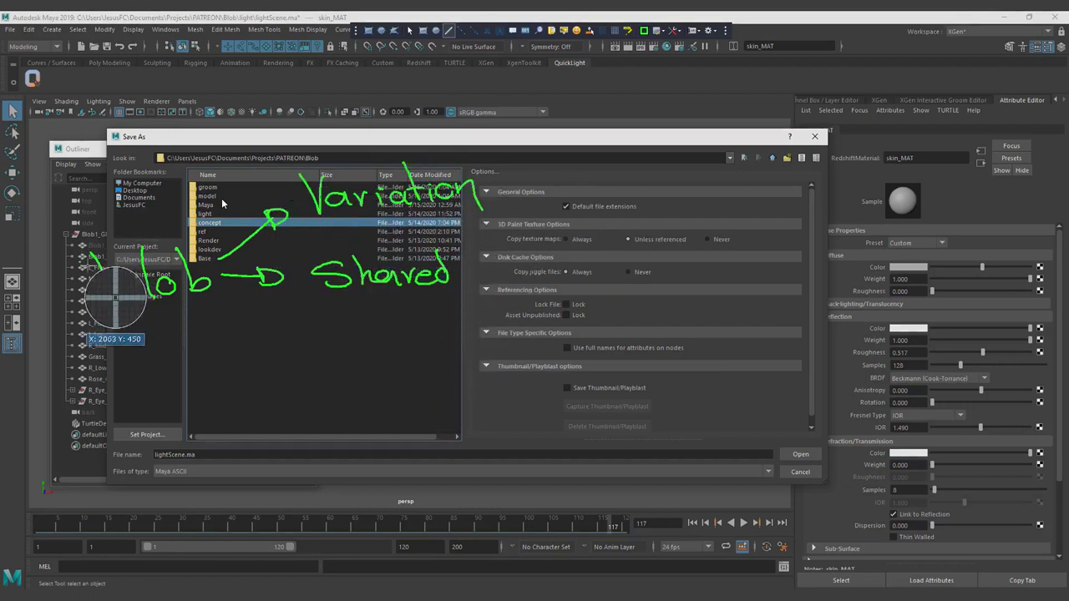
Handwrite "Char" above "blob" and branch "Variation" into three arrows leading to the letters A, B and C.
mouse_move(119, 193)
mouse_down()
mouse_move(122, 218)
mouse_move(181, 215)
mouse_up()
drag(185, 197, 223, 203)
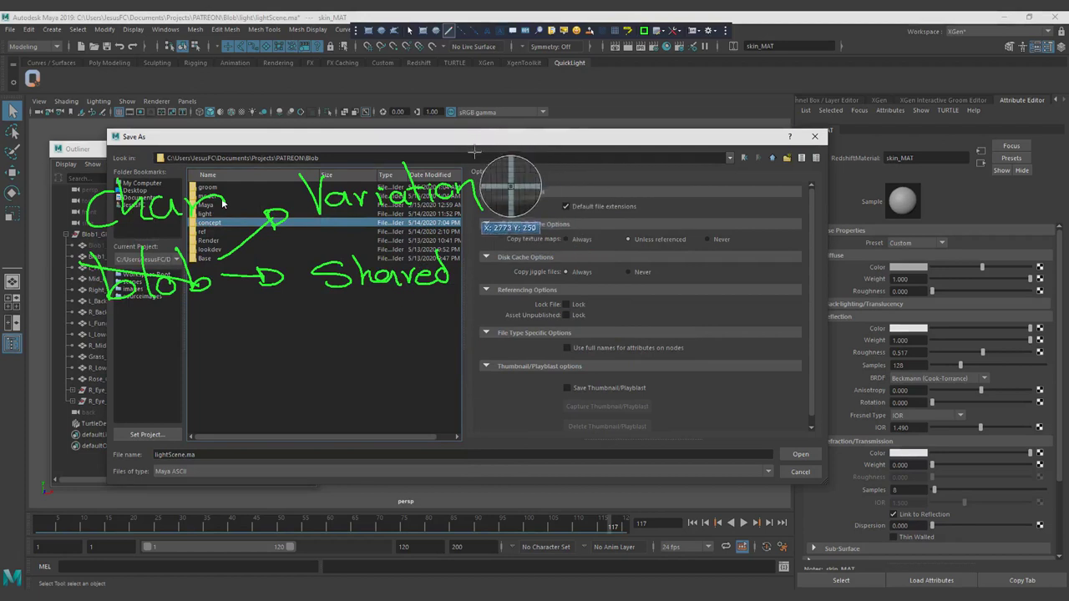
mouse_move(474, 153)
mouse_down()
mouse_move(545, 104)
mouse_move(603, 86)
mouse_up()
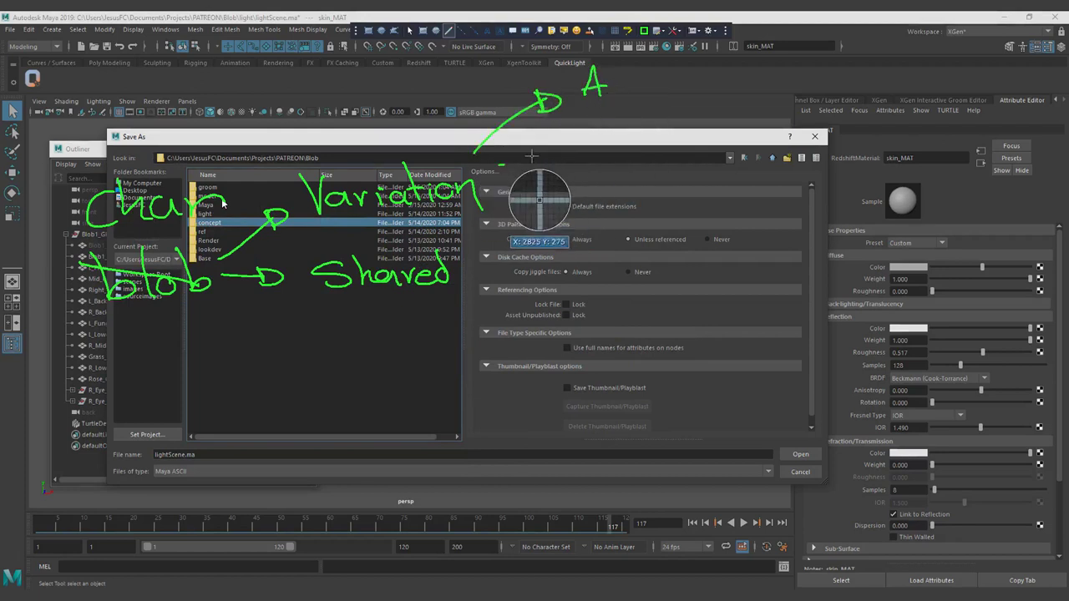
drag(502, 163, 622, 143)
drag(511, 195, 640, 199)
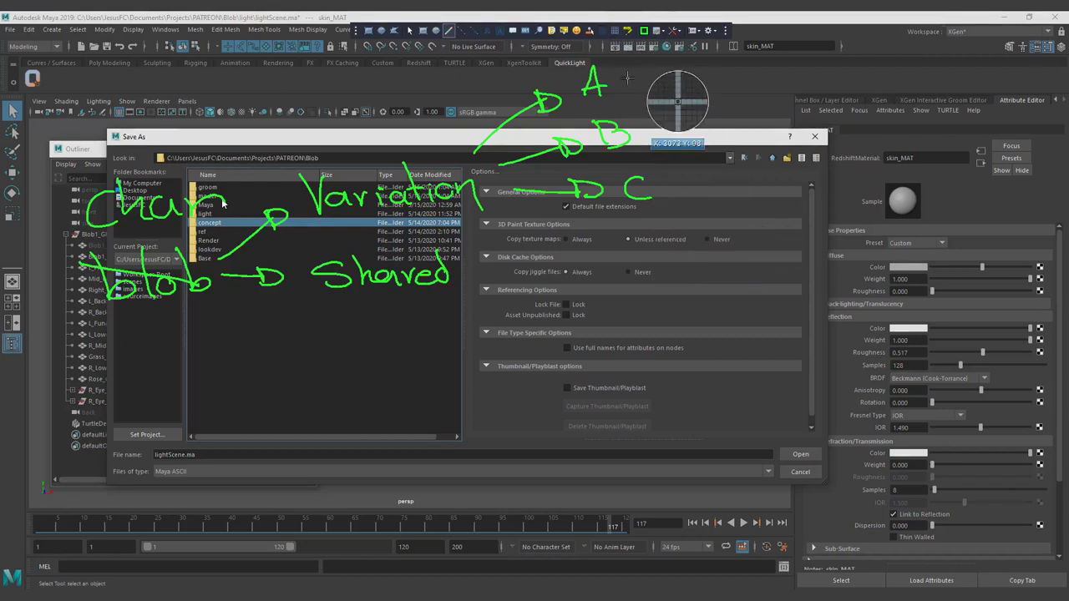
drag(617, 89, 642, 84)
mouse_move(643, 134)
mouse_down()
mouse_move(668, 122)
mouse_move(667, 134)
mouse_up()
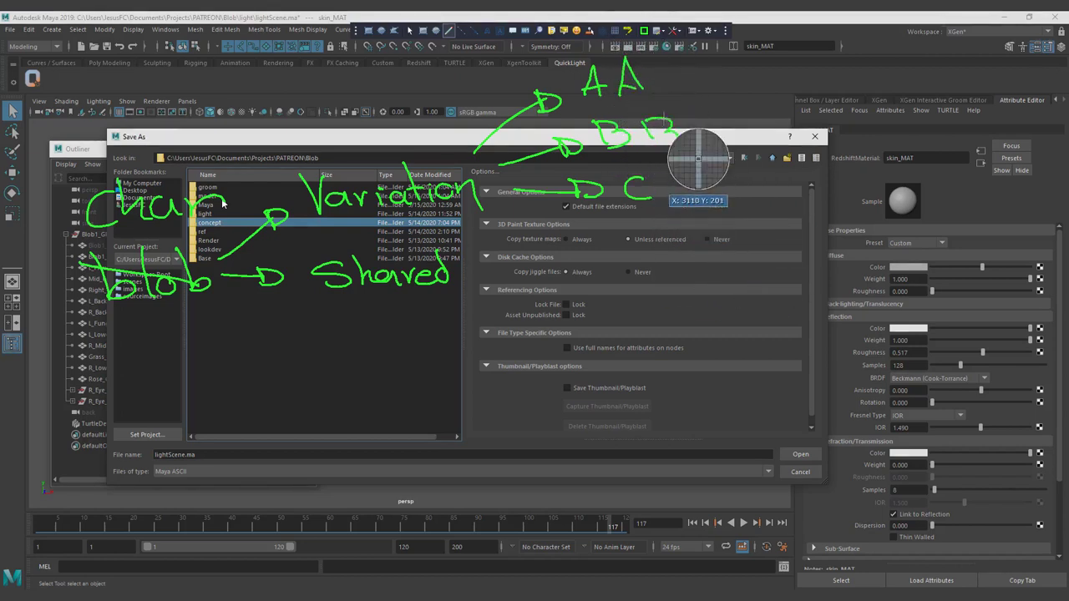
key(ctrl+z)
key(ctrl+z)
key(ctrl+z)
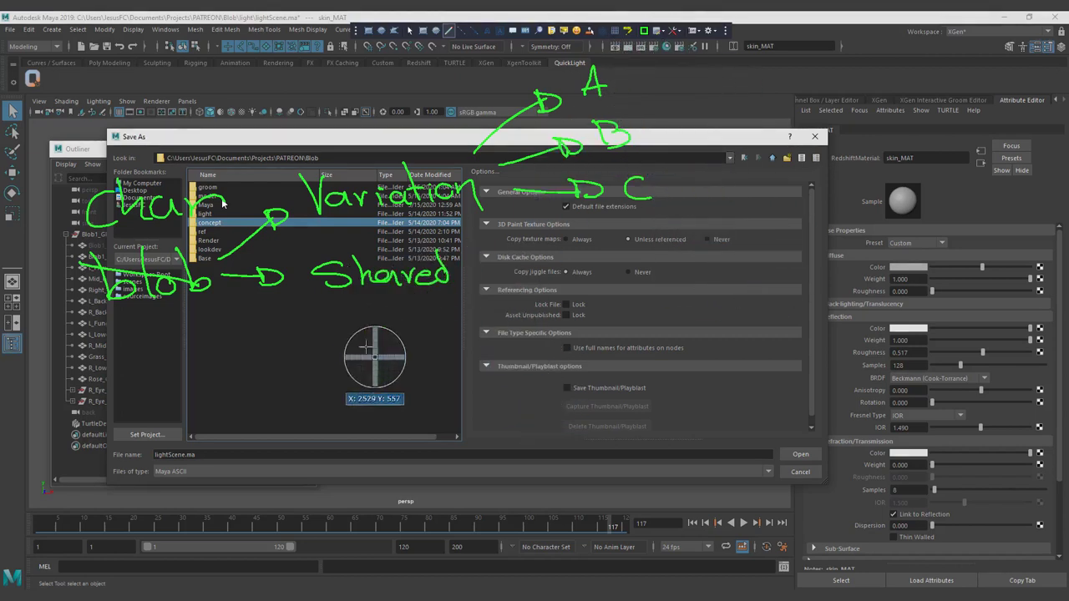
Draw three blue arrows from "Shared" up toward the A, B and C branches, and handwrite "HDRI" and "BKGD" below "Shared".
mouse_move(468, 273)
mouse_down()
mouse_move(508, 269)
mouse_move(507, 279)
mouse_up()
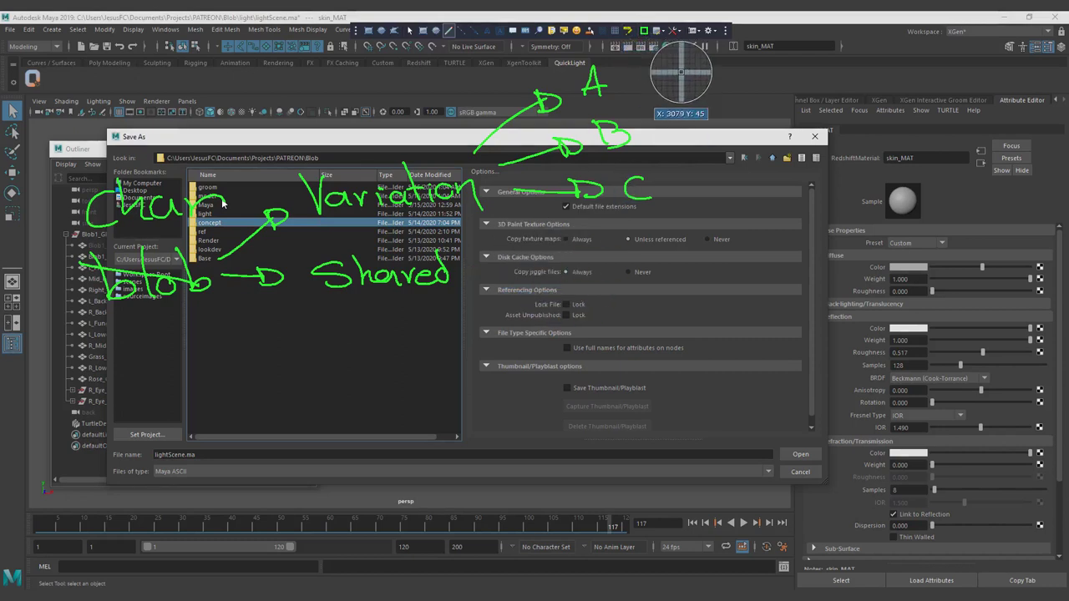
mouse_move(480, 262)
mouse_down()
mouse_move(556, 213)
mouse_move(522, 167)
mouse_move(464, 229)
mouse_move(518, 125)
mouse_move(530, 140)
mouse_up()
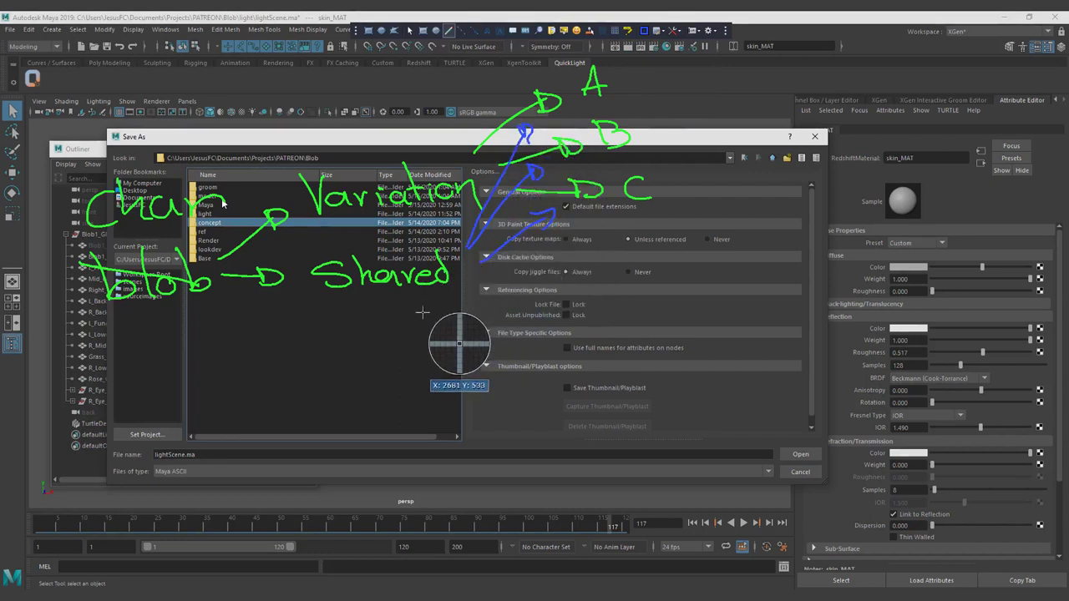
mouse_move(344, 302)
mouse_down()
mouse_move(340, 330)
mouse_move(357, 302)
mouse_move(372, 330)
mouse_move(428, 321)
mouse_up()
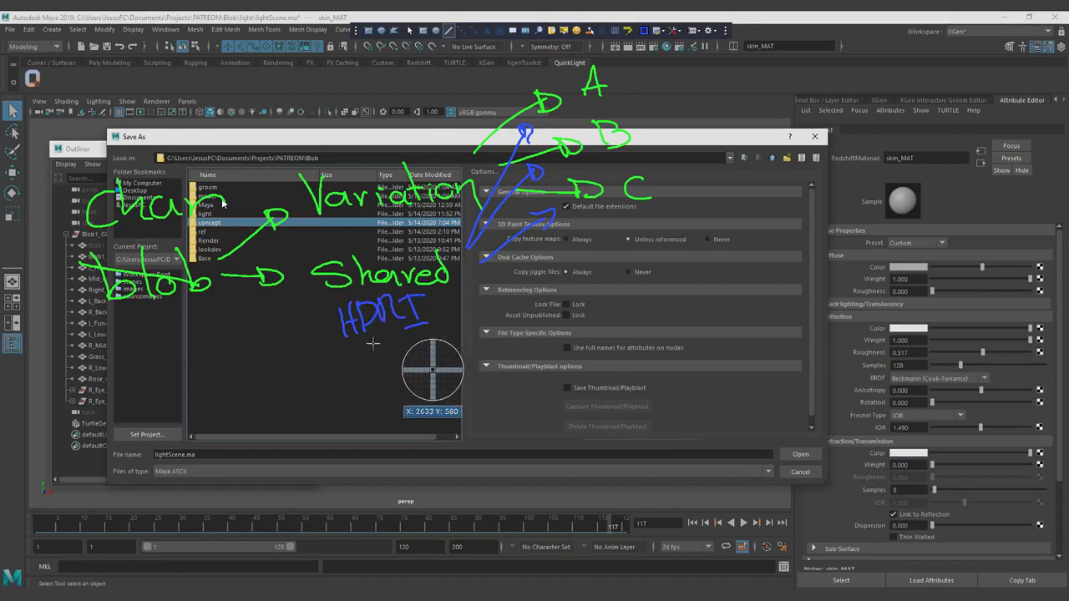
drag(351, 347, 354, 381)
drag(386, 346, 385, 381)
mouse_move(408, 346)
mouse_down()
mouse_move(418, 369)
mouse_move(434, 356)
mouse_move(444, 371)
mouse_up()
mouse_move(438, 337)
mouse_down()
mouse_move(466, 370)
mouse_move(456, 375)
mouse_up()
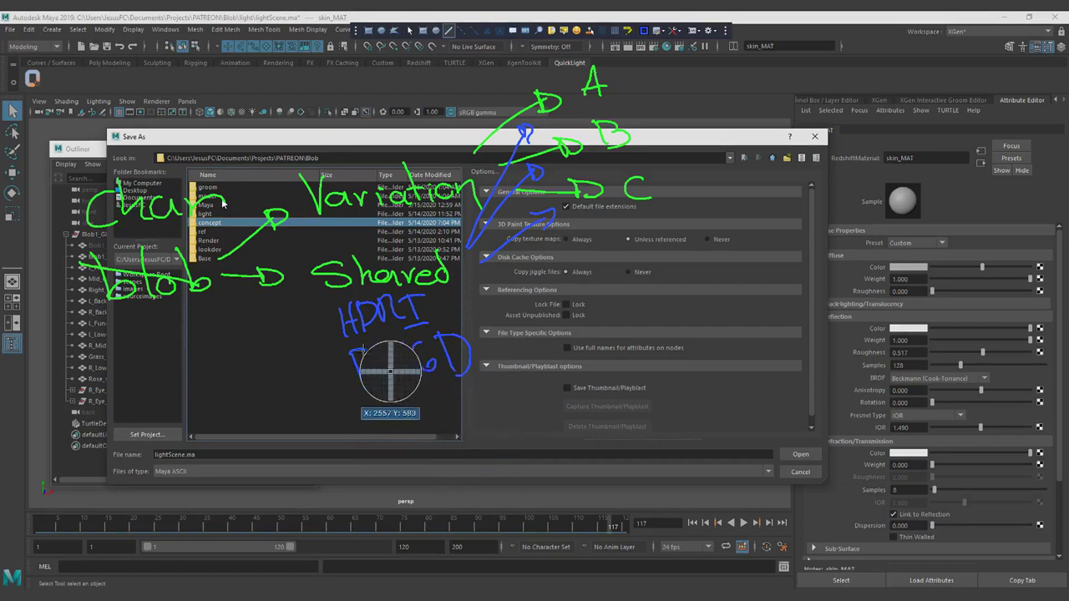
Draw a blue arrow outward from each of A, B and C, each leading to an empty oval.
drag(640, 84, 684, 94)
drag(646, 129, 691, 136)
mouse_move(692, 123)
mouse_down()
mouse_move(711, 132)
mouse_move(682, 135)
mouse_up()
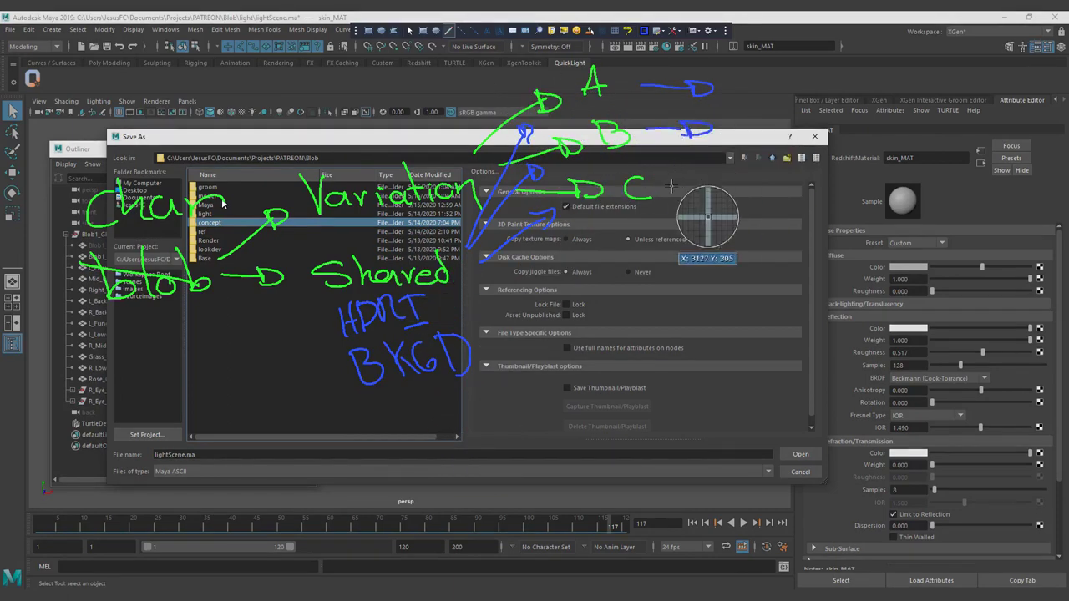
drag(647, 179, 711, 177)
drag(714, 171, 720, 187)
mouse_move(780, 56)
mouse_down()
mouse_move(768, 99)
mouse_move(781, 59)
mouse_up()
mouse_move(785, 119)
mouse_down()
mouse_move(750, 149)
mouse_move(794, 124)
mouse_up()
drag(785, 171, 791, 197)
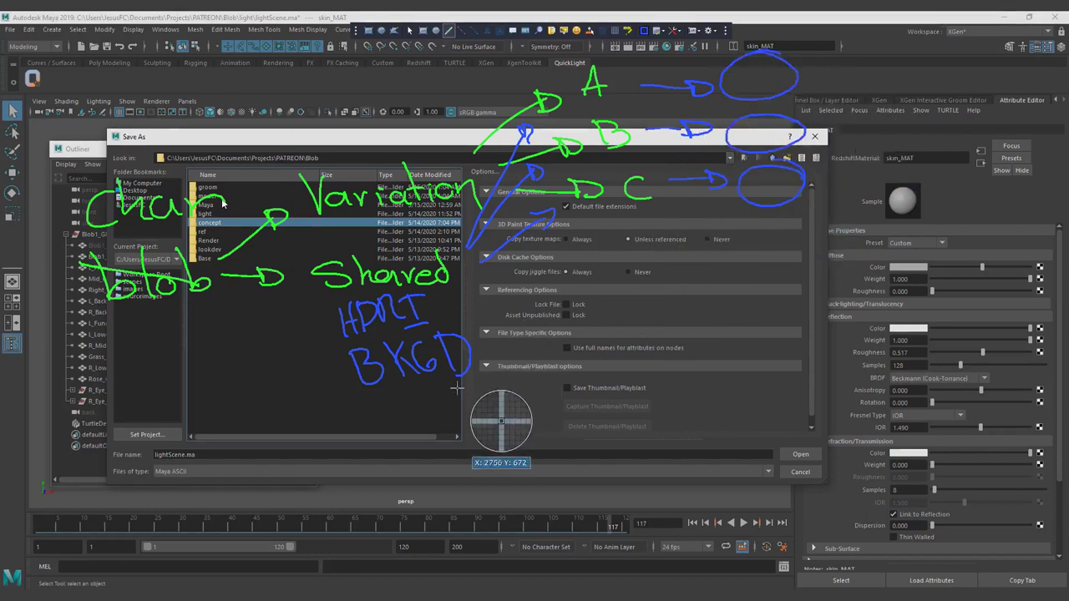
Add "Hair" and "eye" to the handwritten list under "BKGD", and close the annotation overlay.
mouse_move(369, 402)
mouse_down()
mouse_move(382, 439)
mouse_move(394, 424)
mouse_up()
drag(379, 418, 394, 415)
mouse_move(411, 411)
mouse_down()
mouse_move(408, 422)
mouse_move(440, 402)
mouse_up()
click(421, 391)
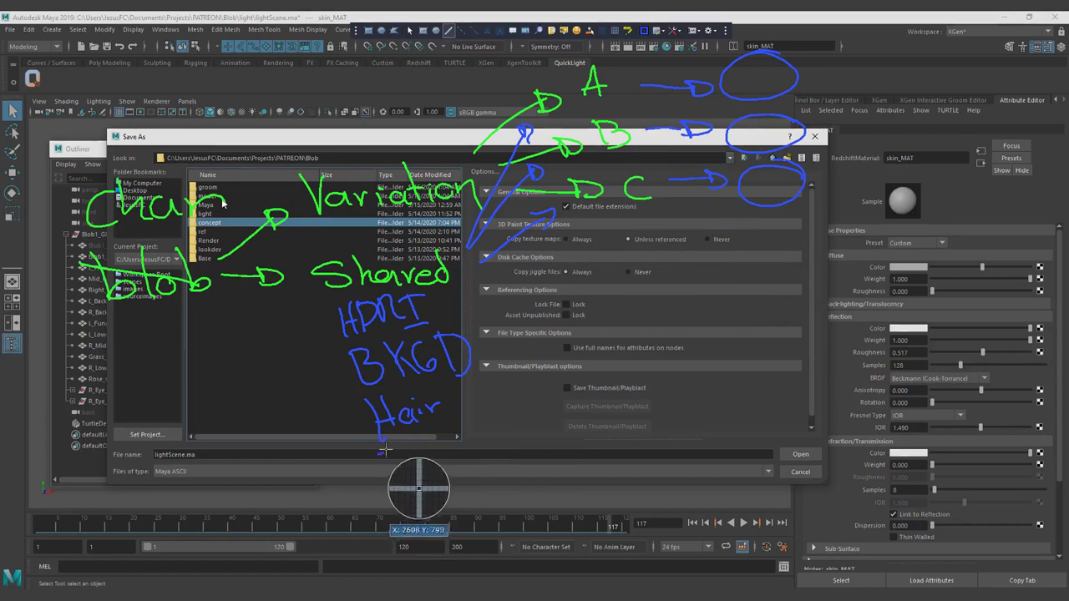
mouse_move(369, 458)
mouse_down()
mouse_move(418, 481)
mouse_move(450, 456)
mouse_up()
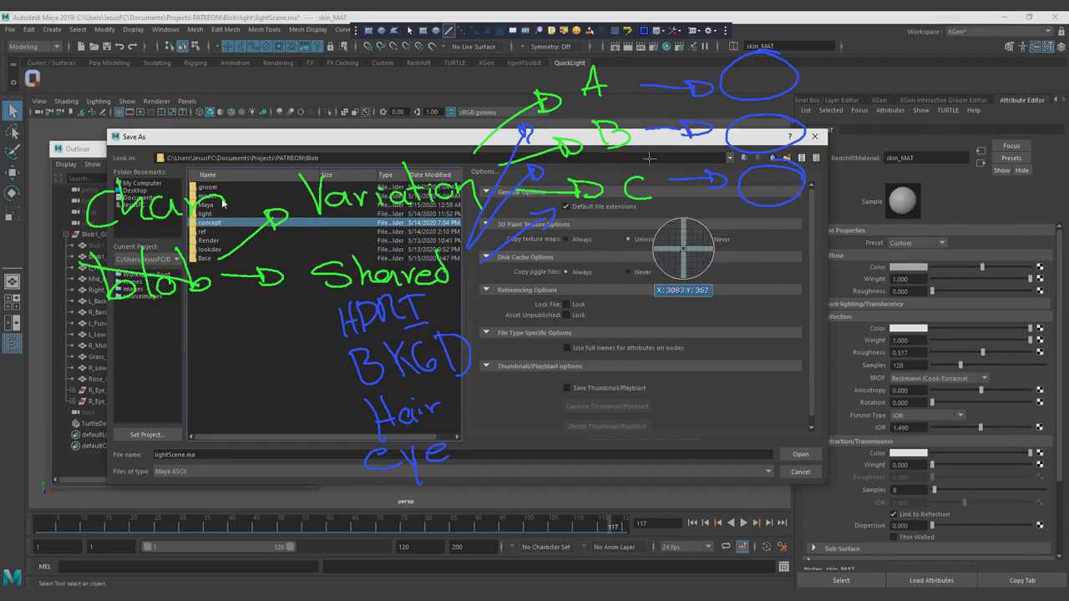
key(Escape)
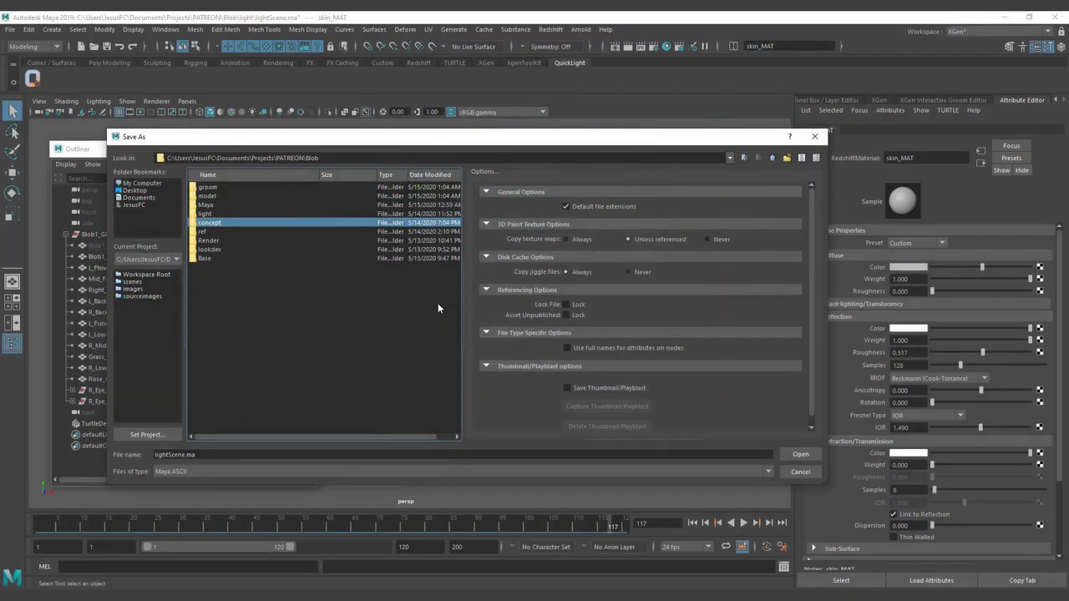
click(216, 206)
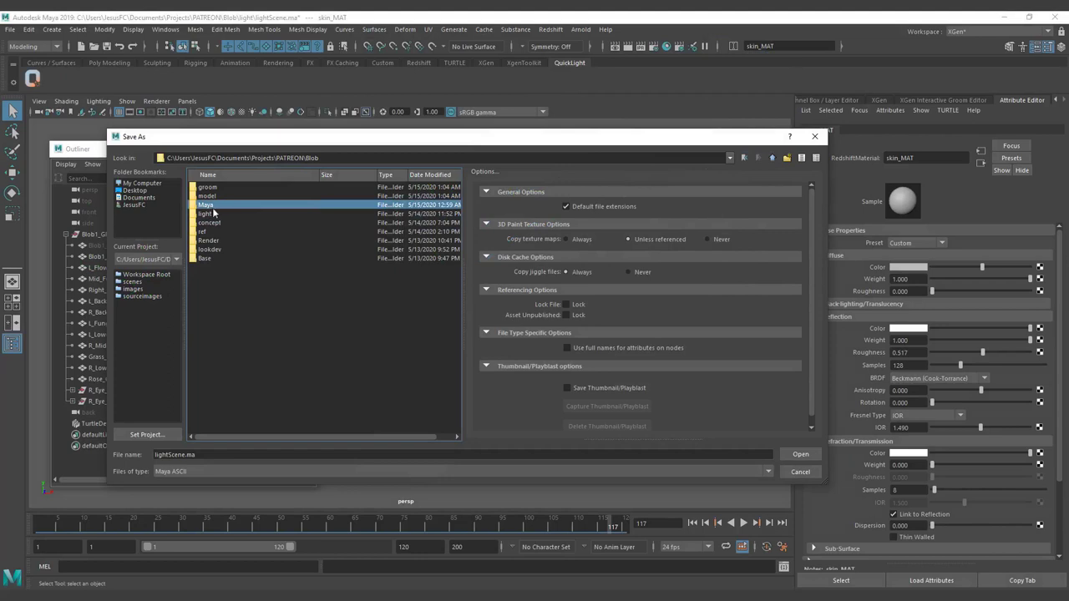
double_click(206, 206)
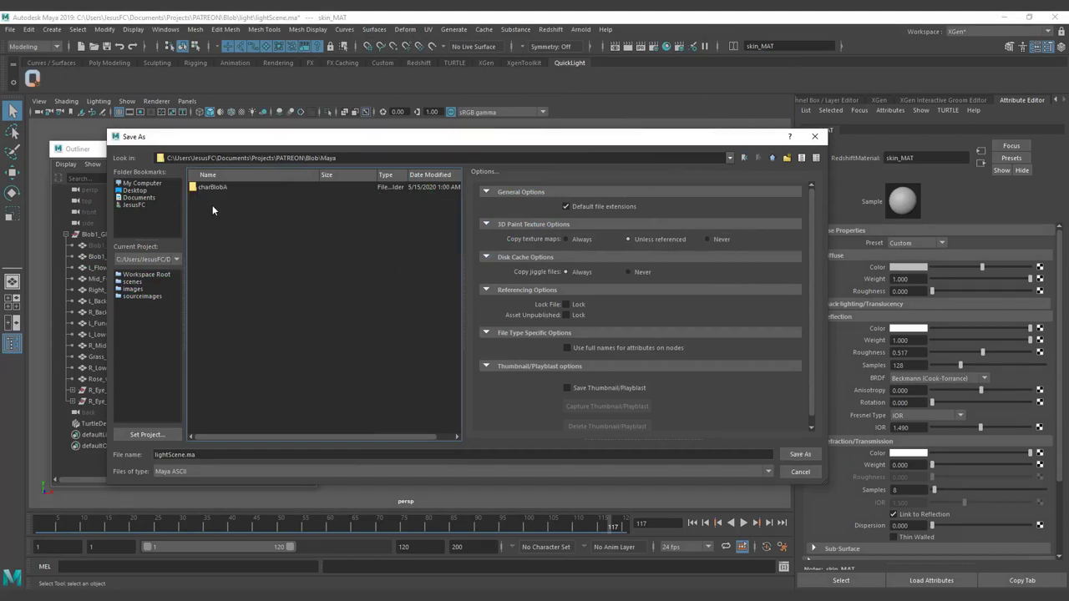
click(750, 159)
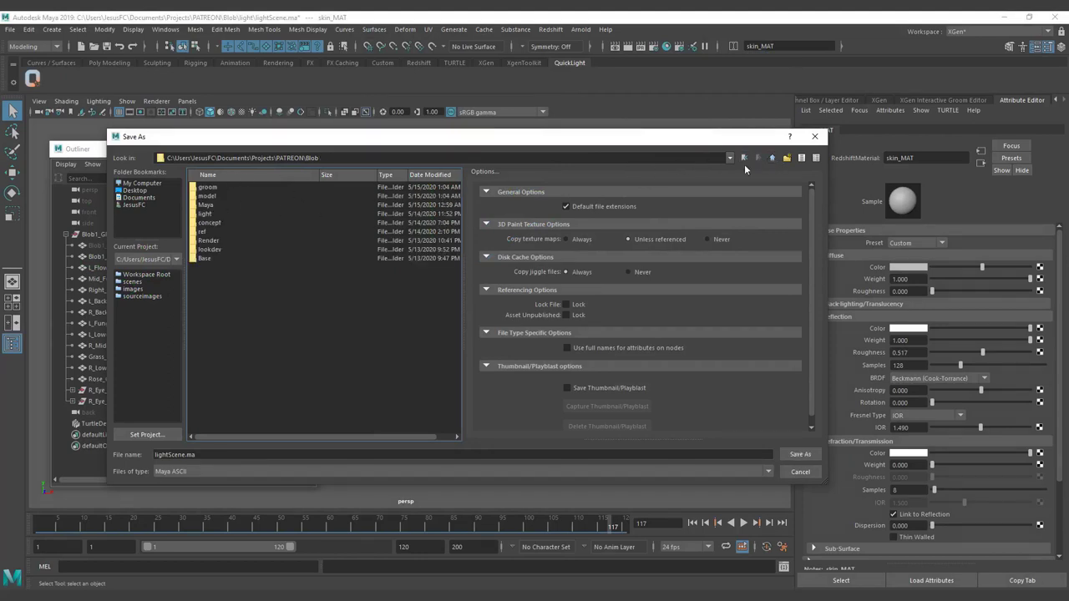
Set the save location to the Maya/charBlobA/scenes/model folder of the Blob project.
click(206, 206)
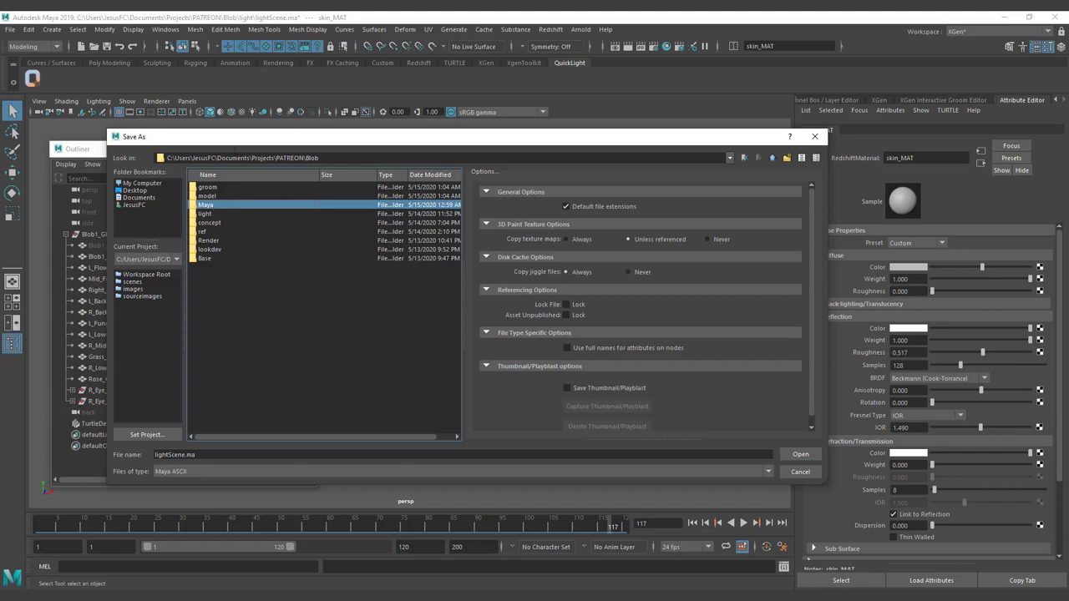
double_click(222, 207)
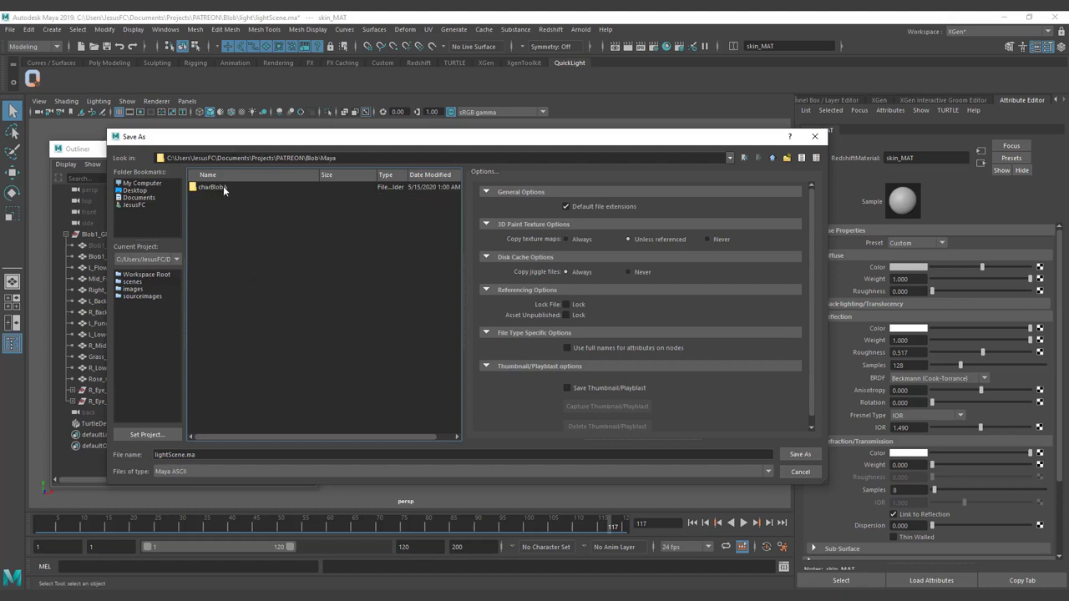
double_click(222, 187)
double_click(224, 196)
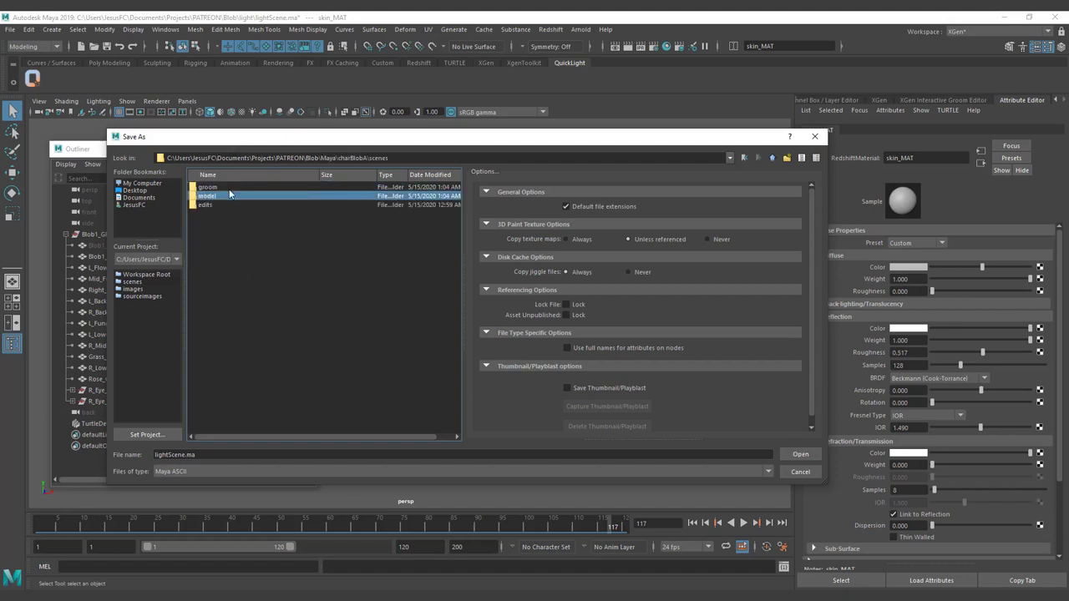
double_click(224, 196)
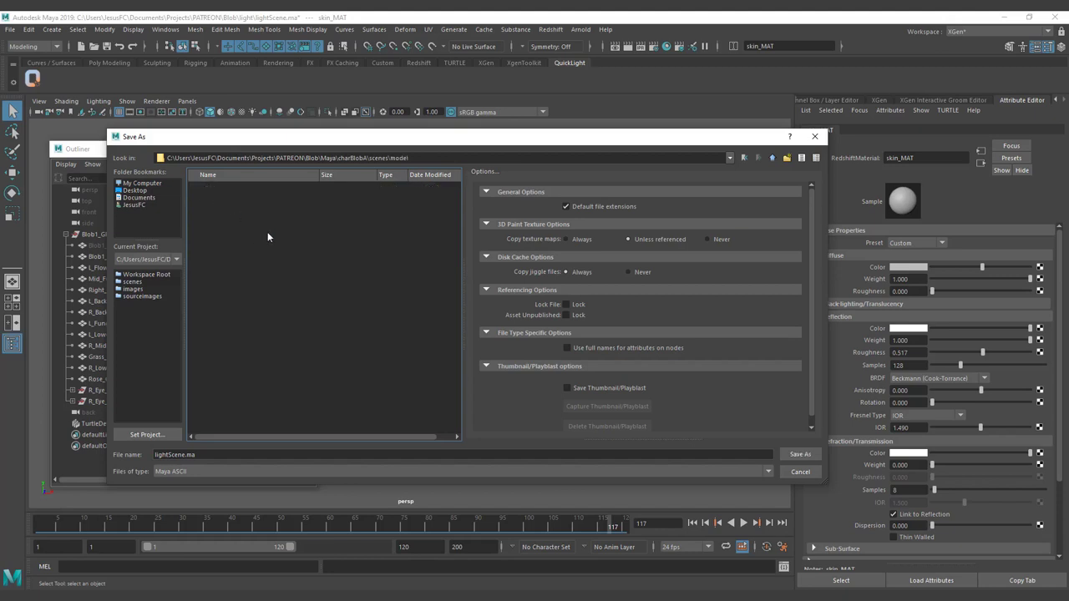
Save the scene as charBlobA_v1.ma in the model folder.
click(182, 456)
drag(165, 452, 121, 473)
key(BackSpace)
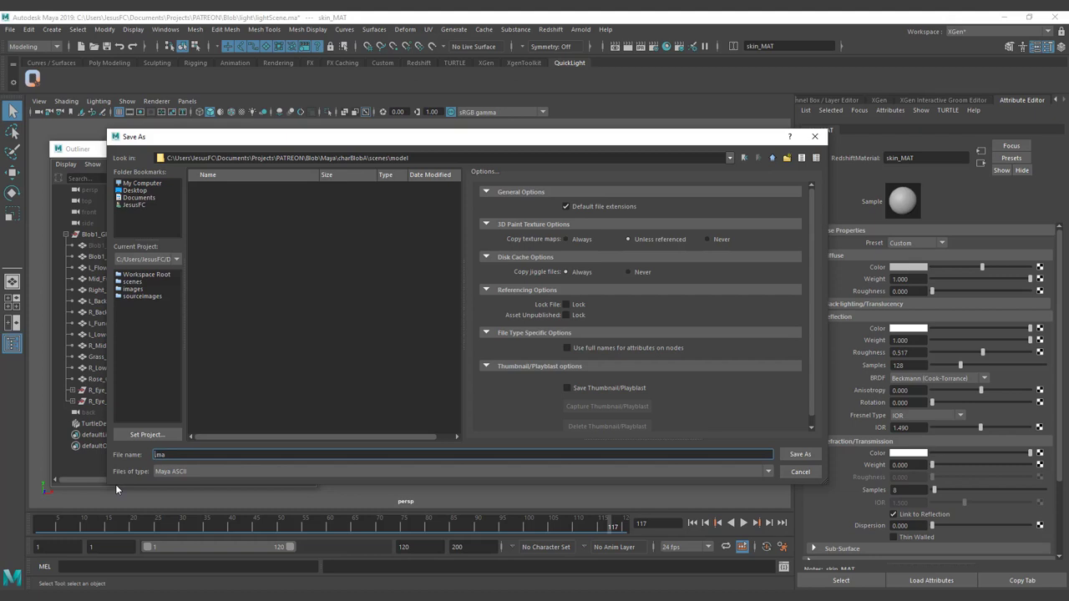
text(charBlobA_v1)
click(800, 454)
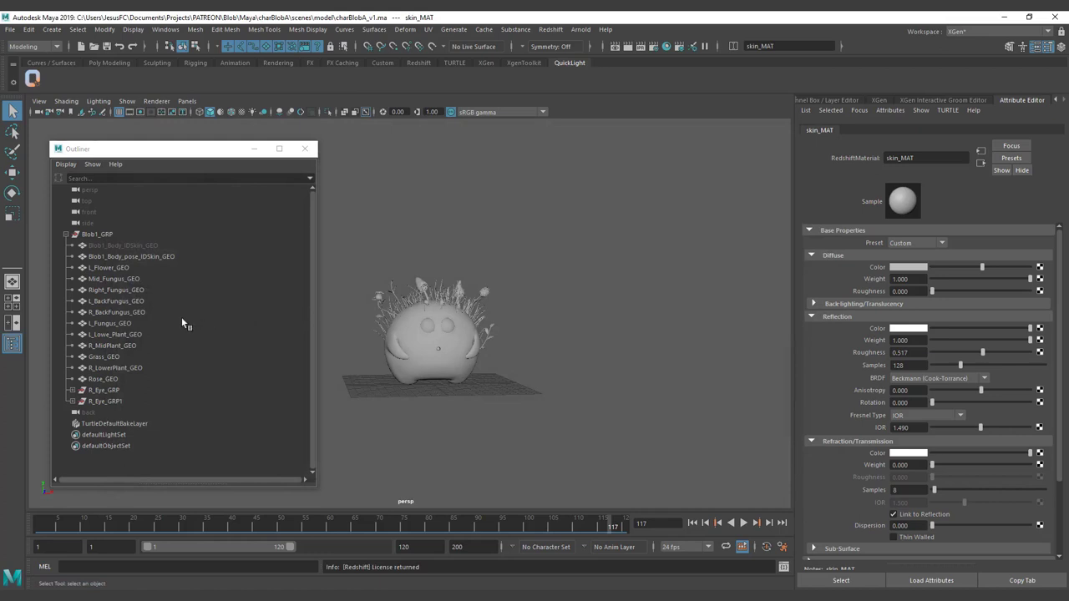
Unhide the R_Caruncle_IDSkin_GEO mesh inside the R_Eye_GRP1 group.
click(101, 235)
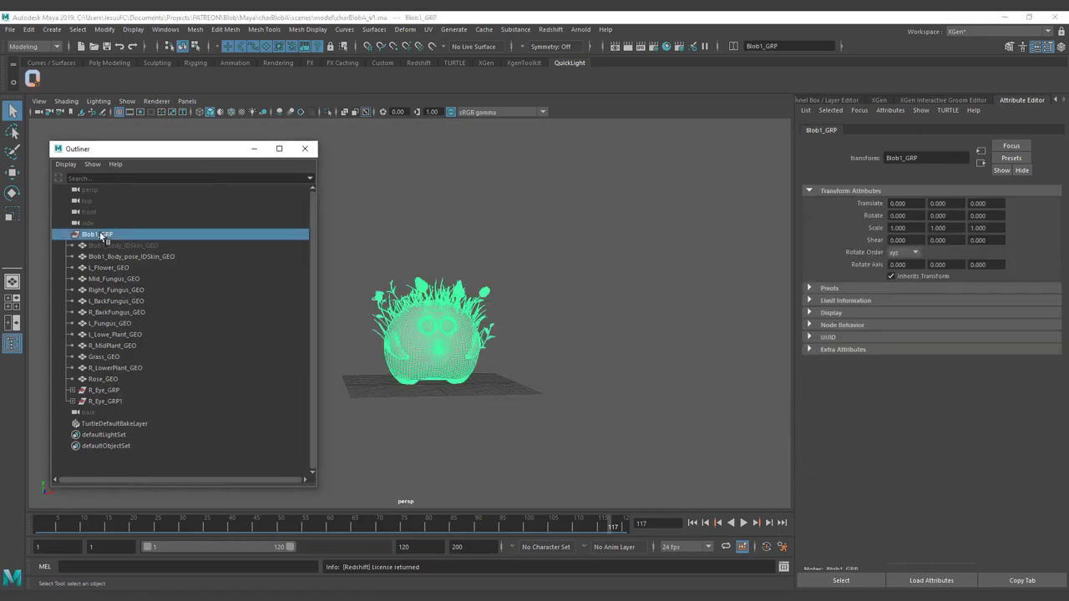
shift+click(97, 402)
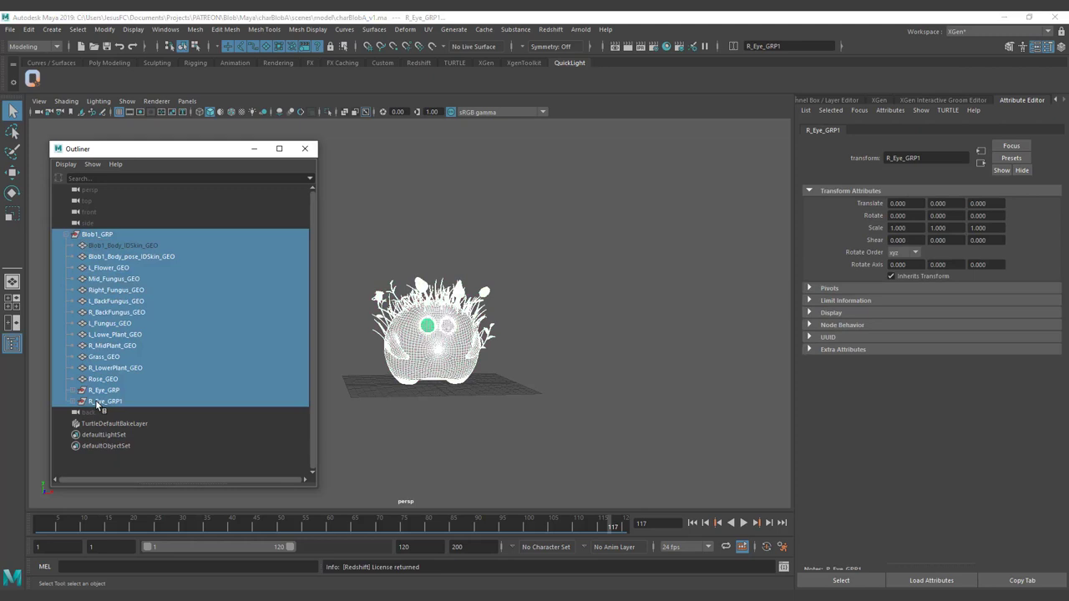
click(95, 400)
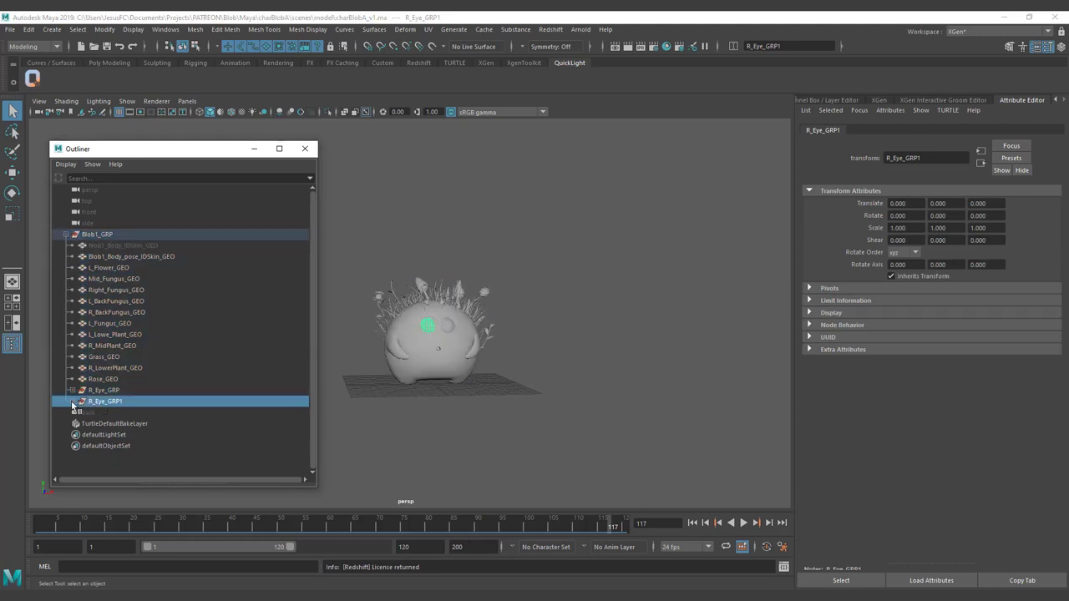
click(72, 401)
click(130, 447)
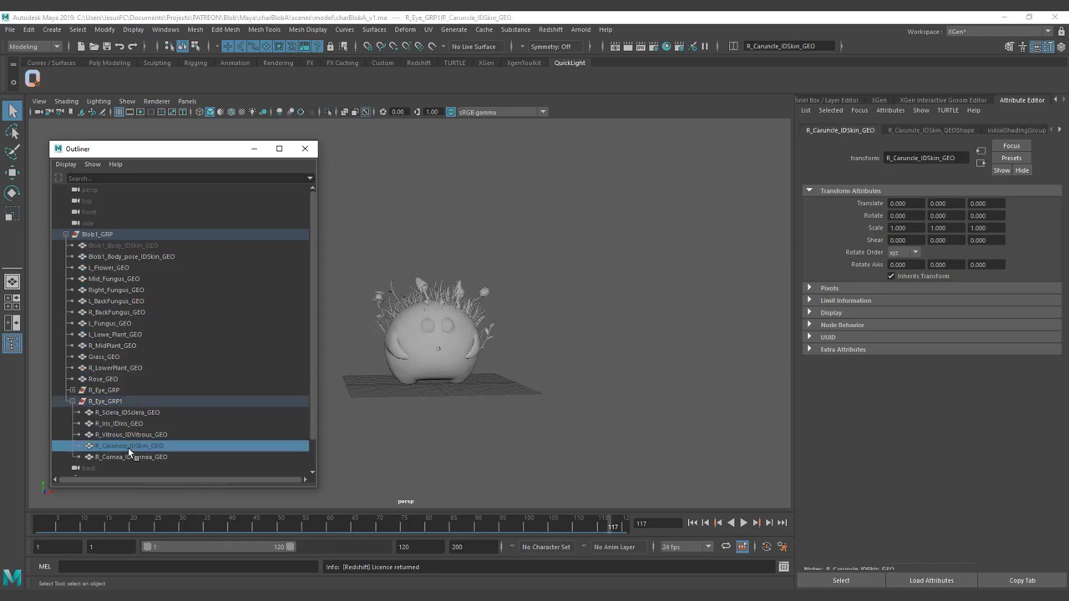
key(shift+h)
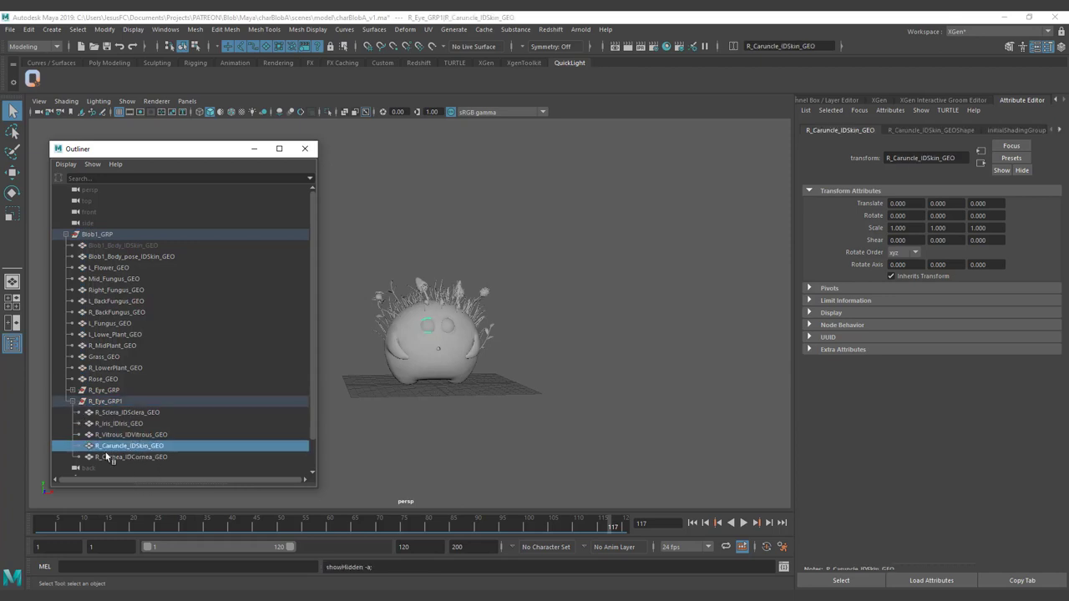
Check the meshes inside R_Eye_GRP and collapse both eye groups in the Outliner.
click(73, 391)
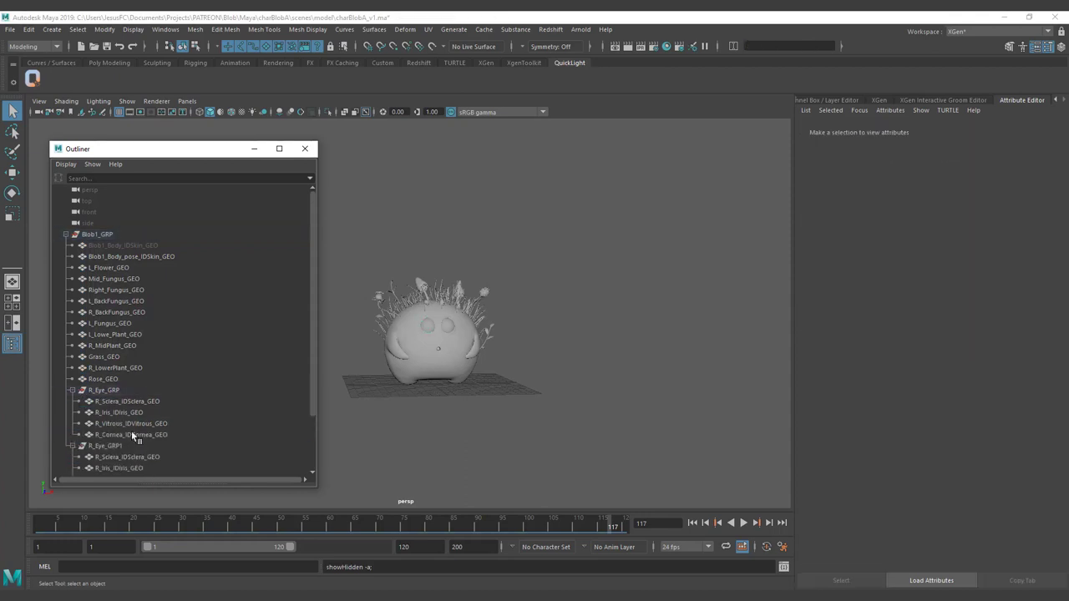
click(72, 390)
click(73, 401)
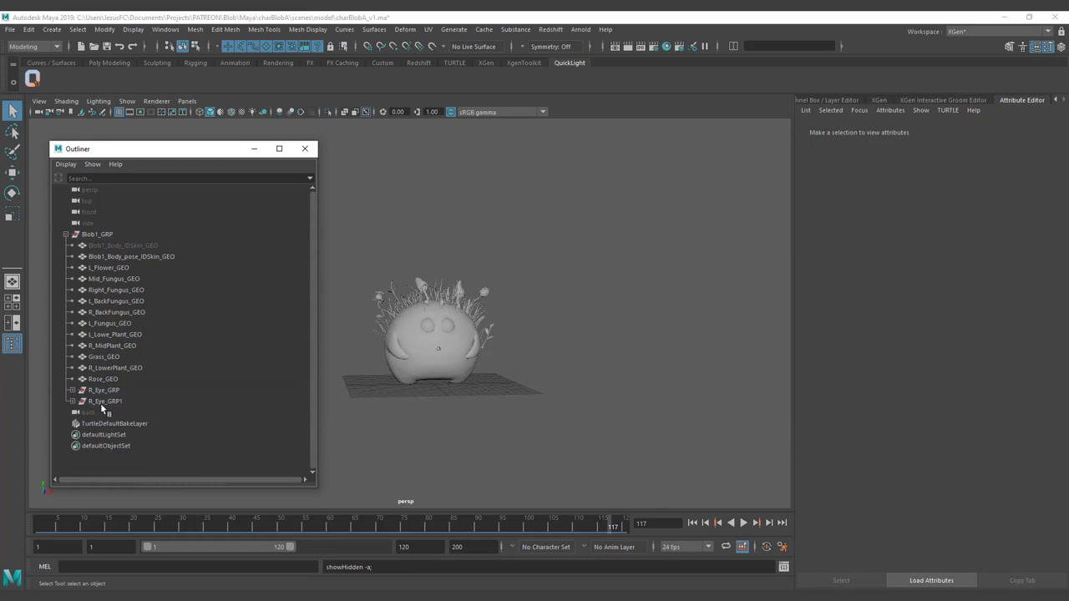
Examine the blob's render, and temporarily unhide Blob1_Body_IDSkin_GEO to inspect the original body before hiding it again.
drag(0, 73, 369, 69)
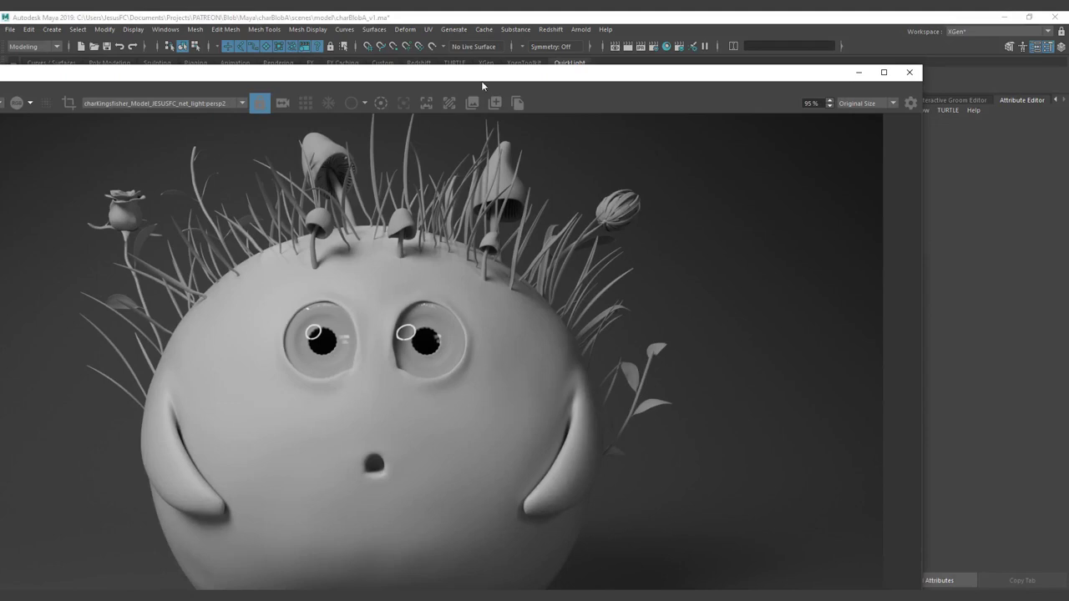
drag(482, 81, 0, 67)
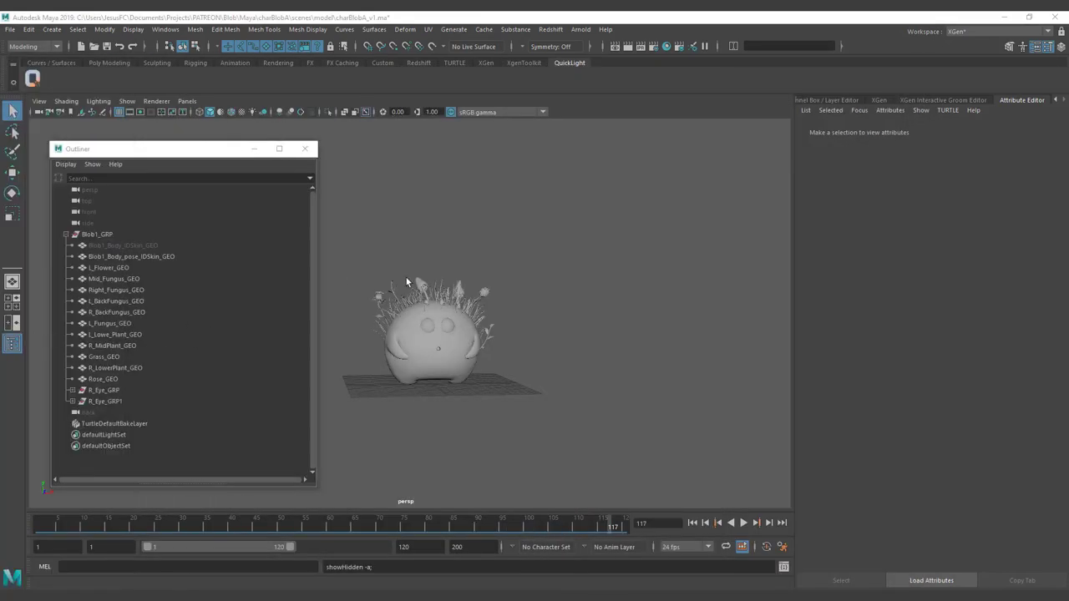
click(121, 245)
key(shift+h)
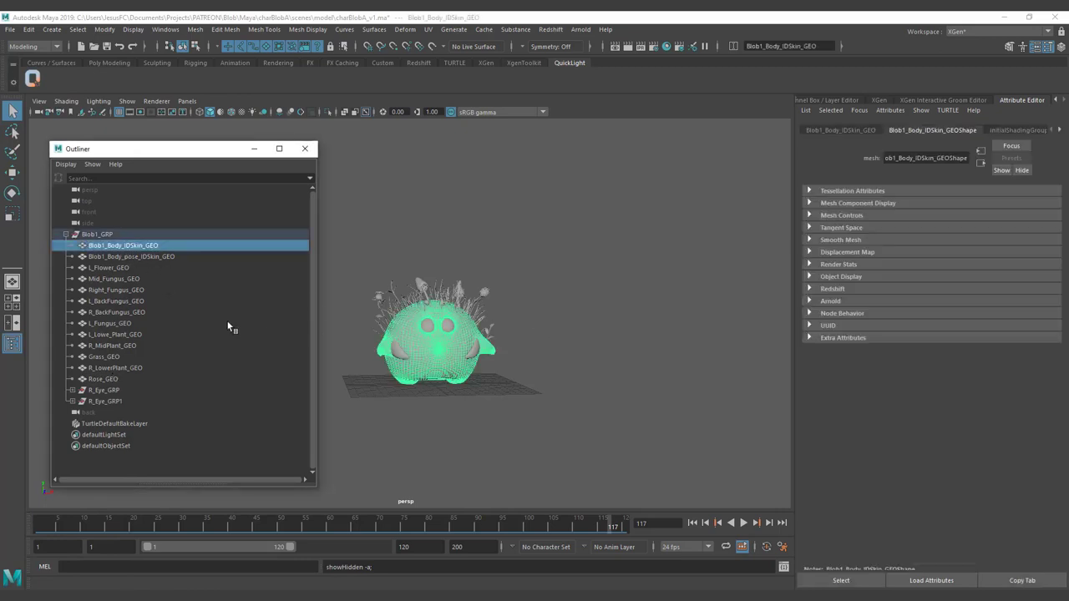
click(603, 292)
alt+right_drag(603, 292, 623, 313)
mouse_move(623, 312)
alt+mouse_down()
mouse_move(604, 308)
mouse_move(575, 338)
mouse_move(612, 316)
alt+mouse_up()
click(158, 245)
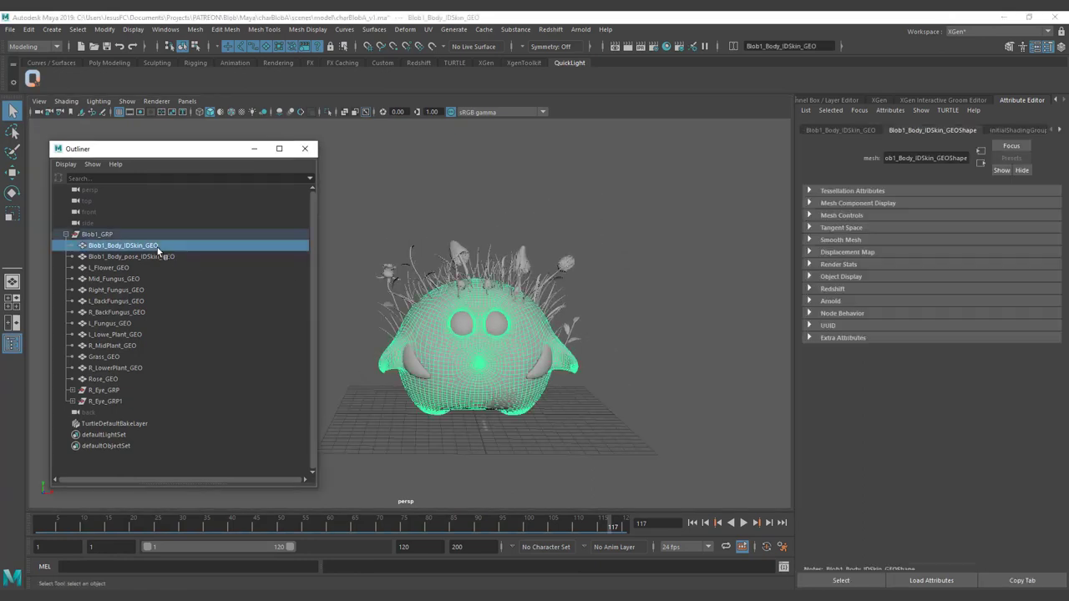
key(ctrl+h)
Separate L_Flower_GEO into its individual pieces, check the polySurface parts in its group, and undo the separation.
click(130, 268)
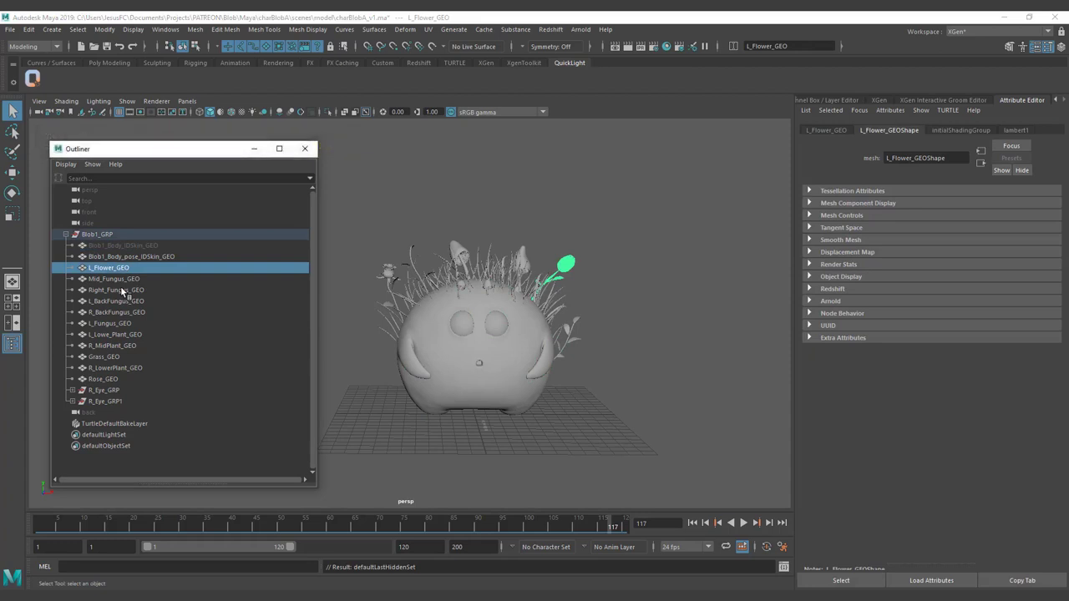
shift+click(118, 279)
click(122, 271)
key(f)
alt+drag(583, 260, 519, 284)
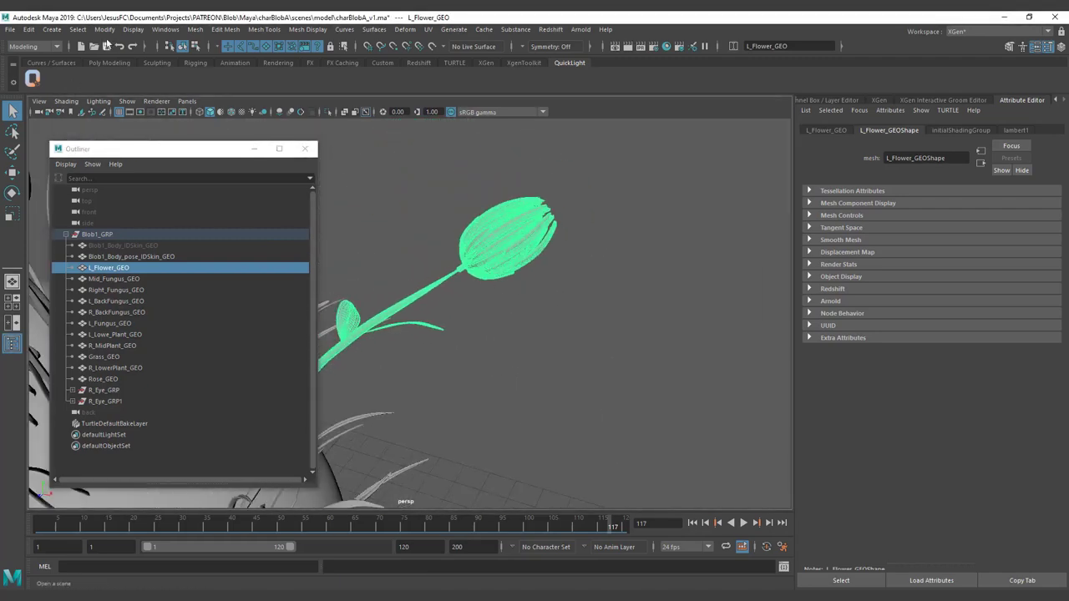
click(195, 29)
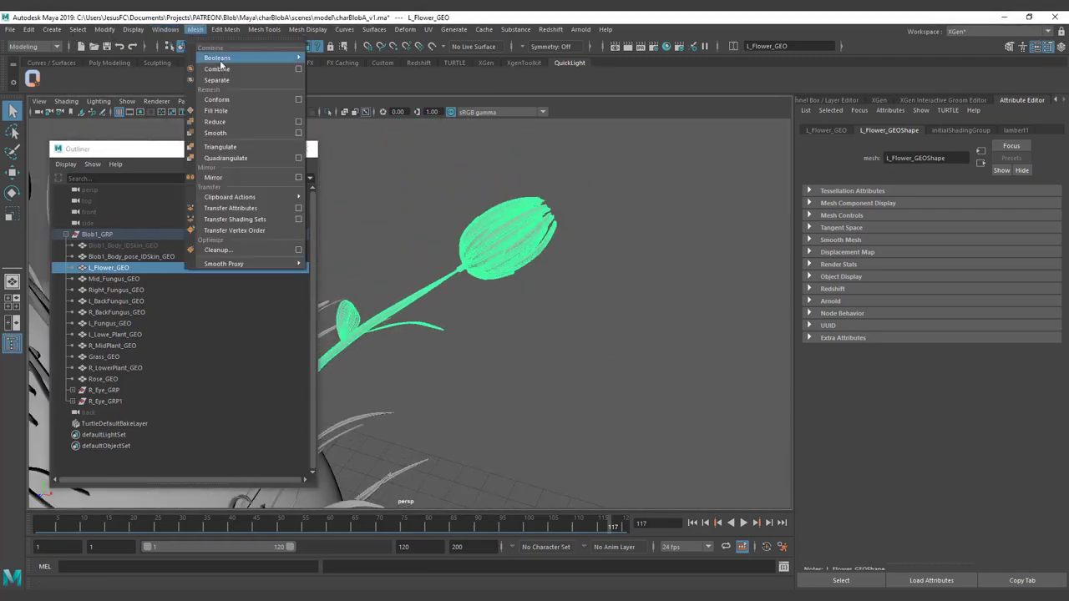
click(213, 73)
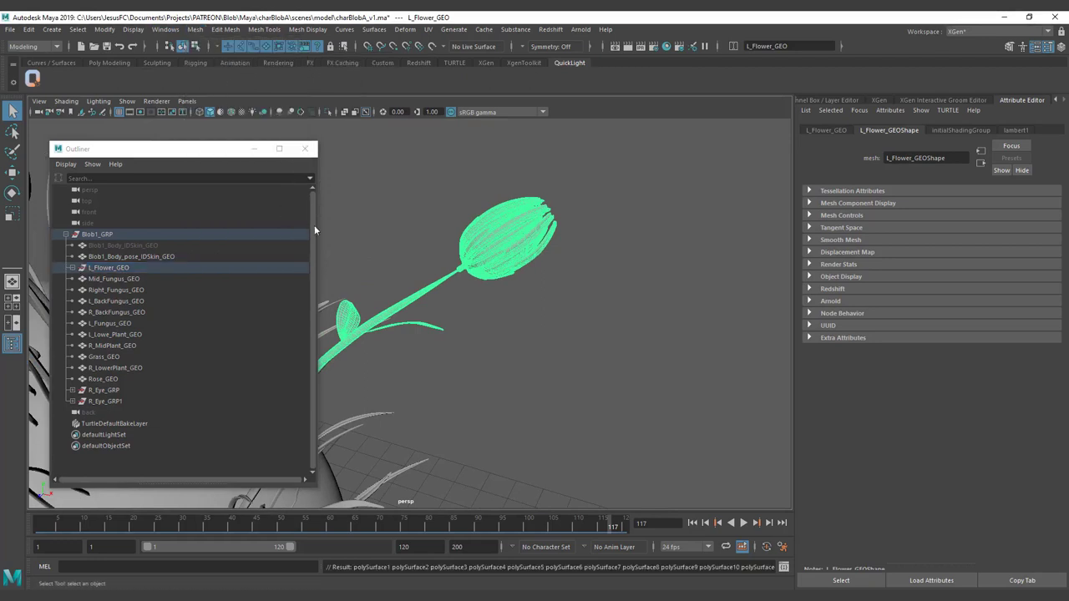
click(72, 269)
scroll(176, 357, down, 5)
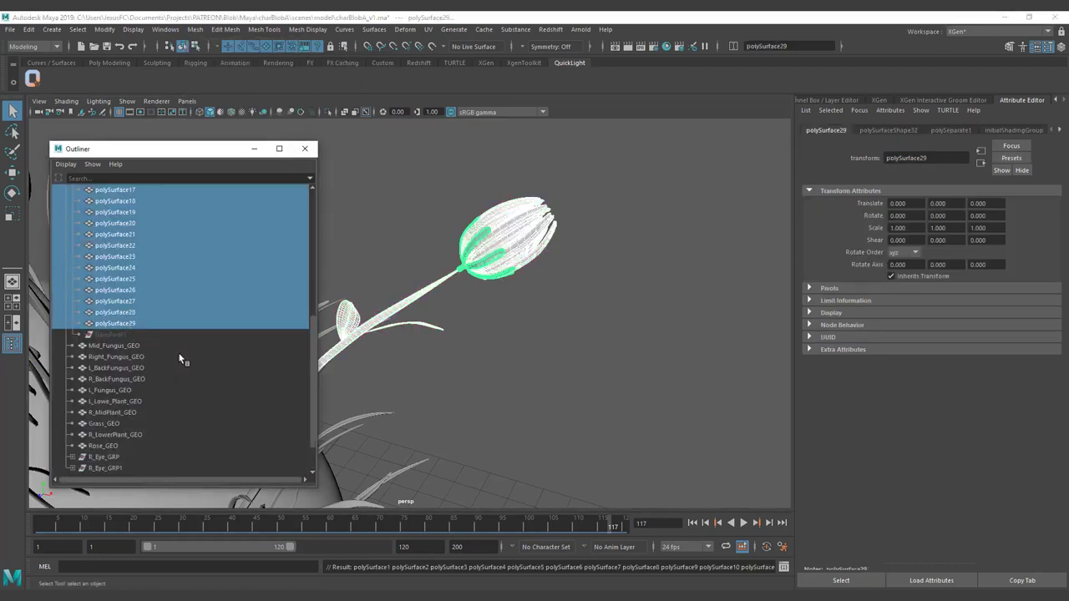
scroll(178, 358, up, 3)
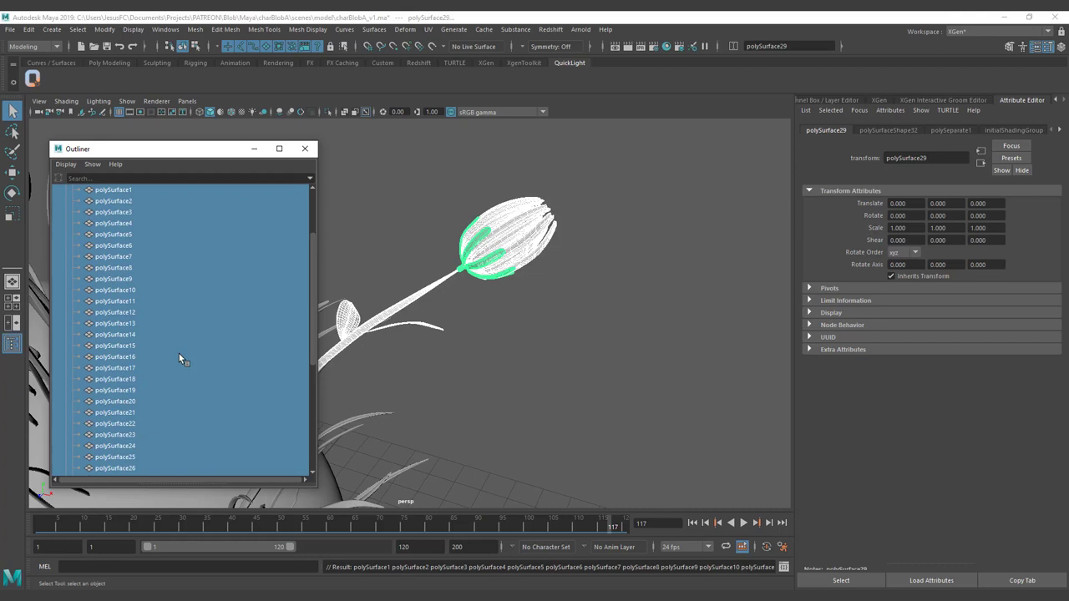
key(ctrl+z)
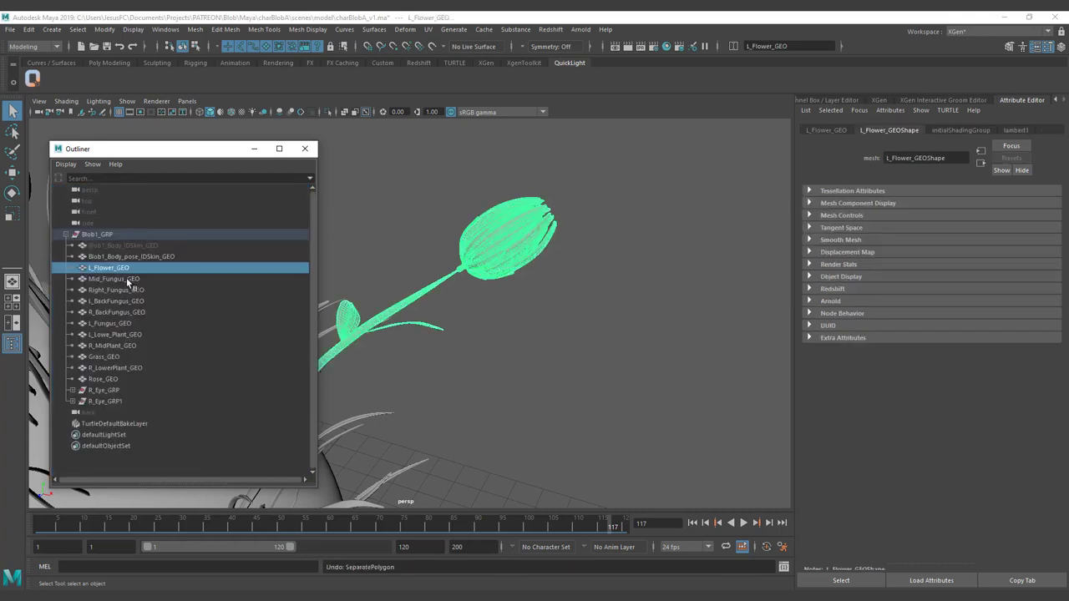
Reselect the L_Flower_GEO mesh and view the flower in place on the blob's head.
click(468, 324)
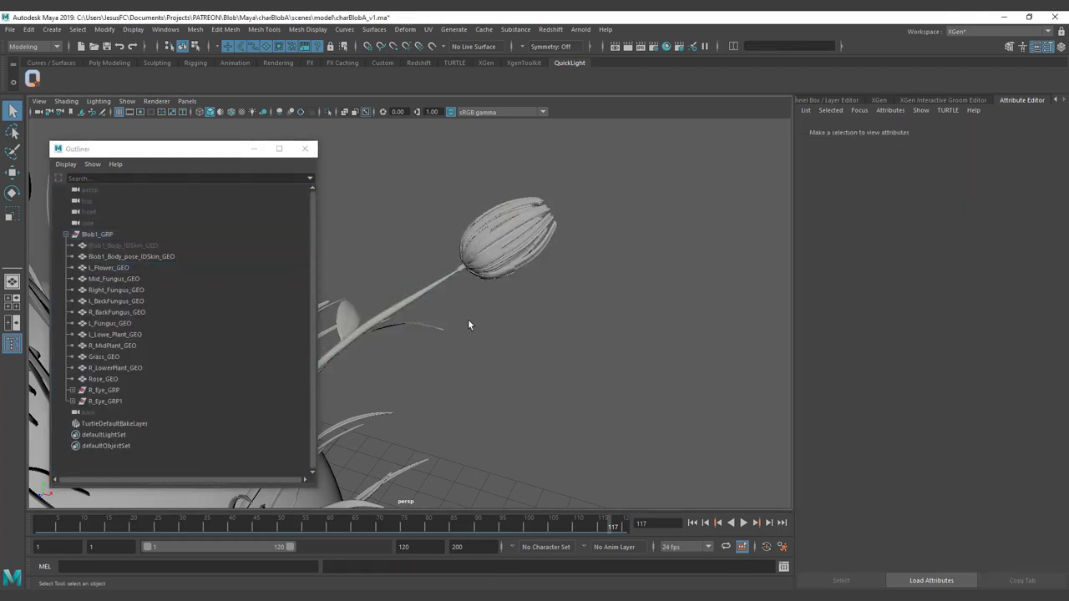
drag(478, 211, 578, 293)
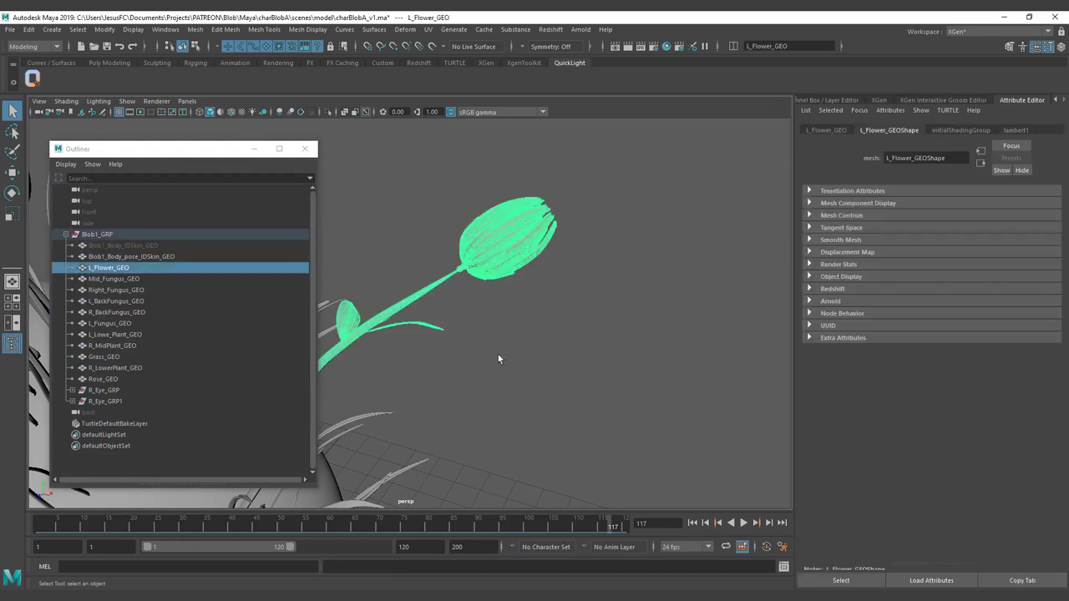
alt+middle_drag(498, 354, 660, 301)
alt+right_drag(660, 302, 535, 323)
alt+right_drag(538, 297, 524, 195)
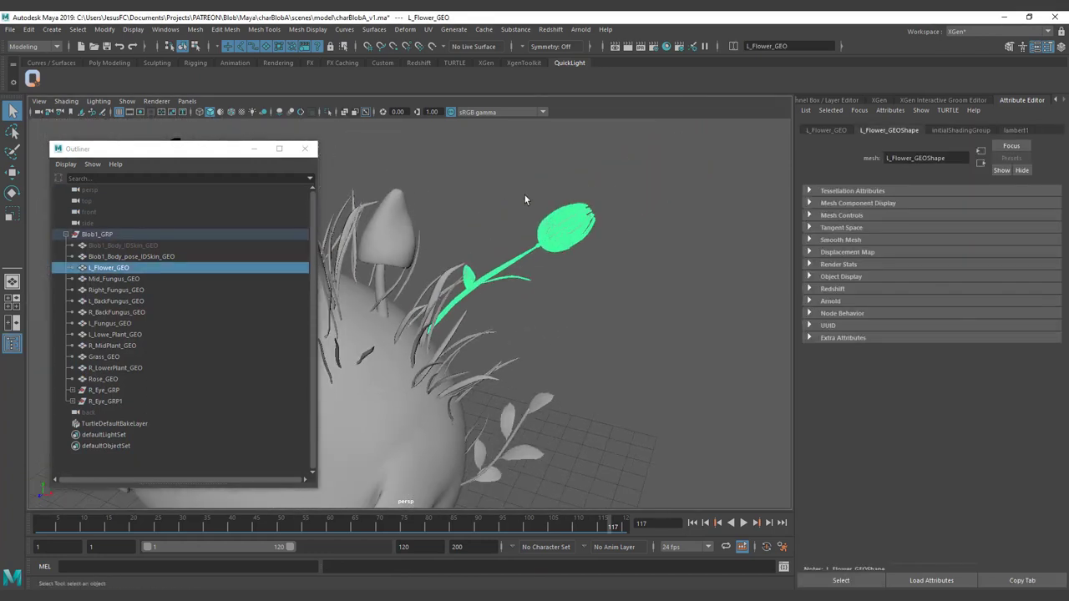
drag(525, 195, 598, 256)
Start a screen annotation and handwrite "Concept" in blue with an arrow down to "Sculpt".
key(ctrl+Print)
click(449, 31)
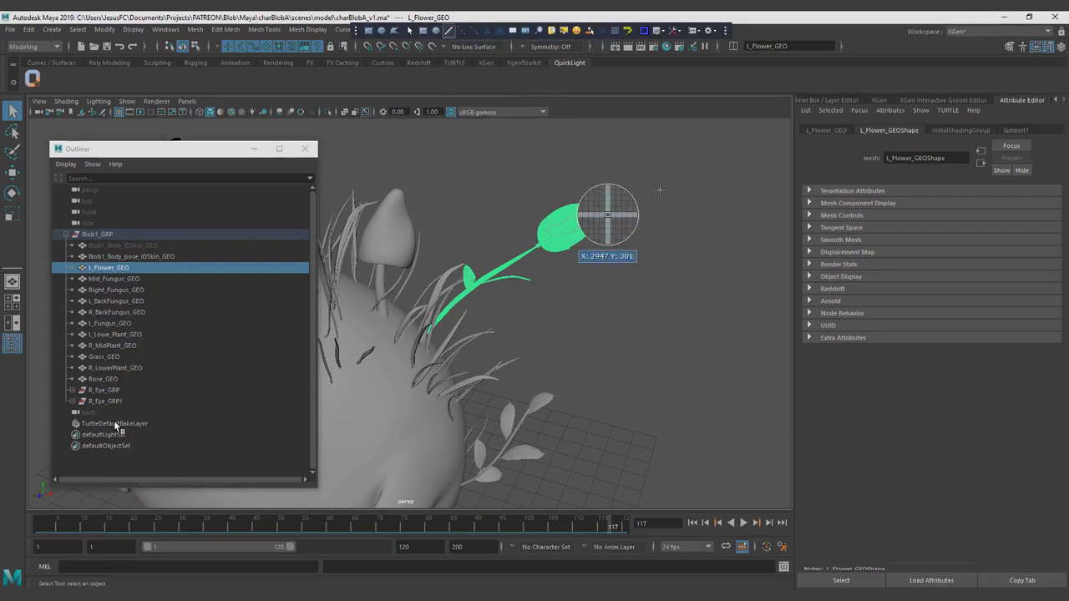
mouse_move(607, 71)
mouse_down()
mouse_move(604, 86)
mouse_move(686, 84)
mouse_move(732, 65)
mouse_move(692, 77)
mouse_move(656, 130)
mouse_move(665, 118)
mouse_up()
drag(629, 150, 598, 167)
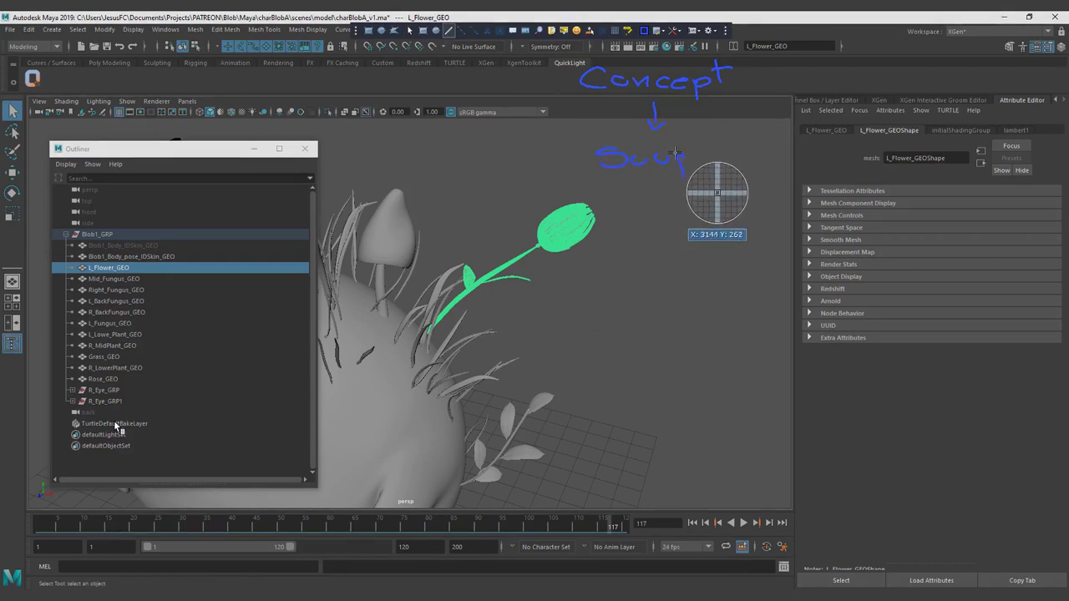
mouse_move(669, 139)
mouse_down()
mouse_move(676, 159)
mouse_move(699, 157)
mouse_up()
drag(686, 149, 709, 145)
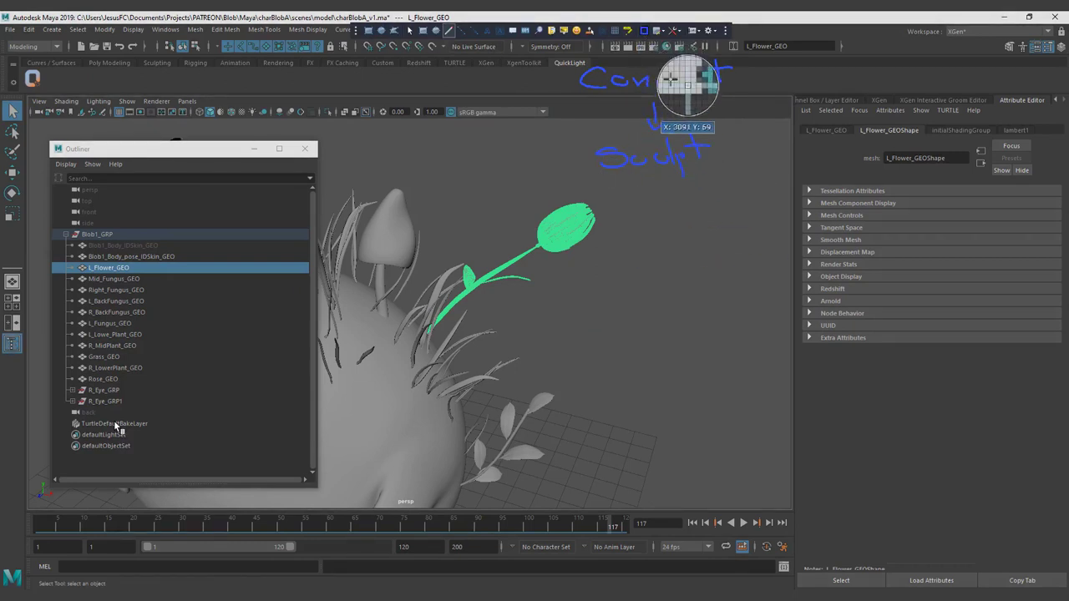
Retrace "Sculpt" in green, add a check mark beside it, and draw an arrow down to the word "Model".
click(729, 105)
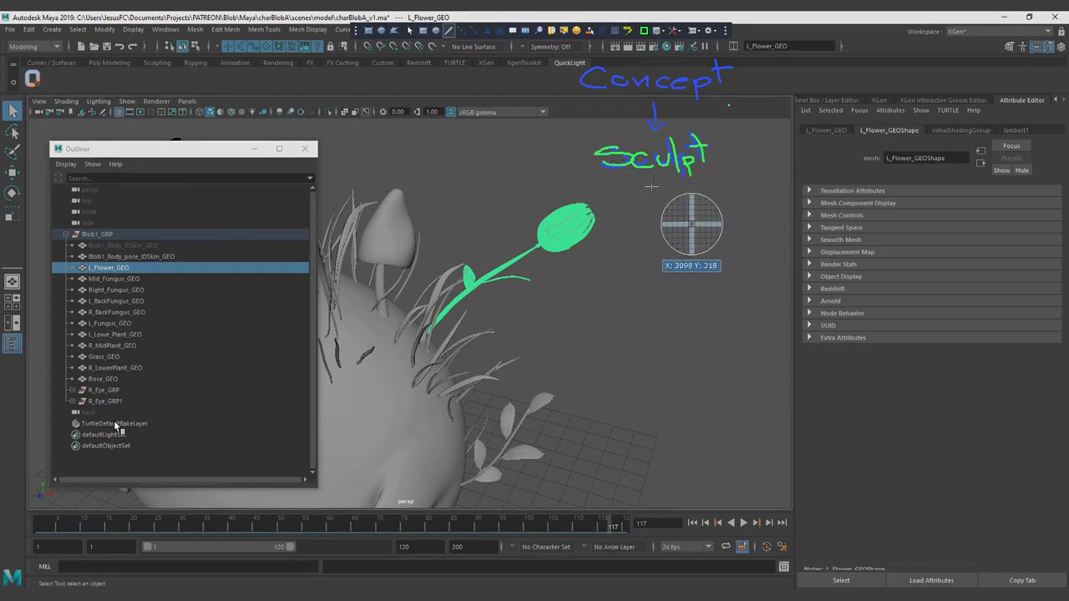
mouse_move(720, 149)
mouse_down()
mouse_move(729, 161)
mouse_move(746, 138)
mouse_up()
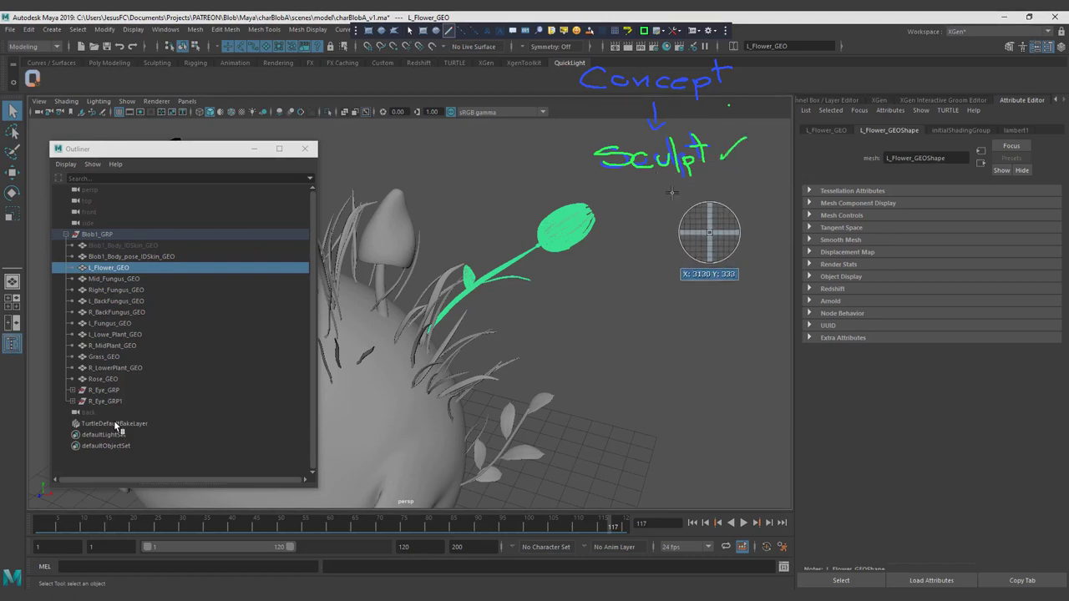
drag(661, 203, 680, 207)
mouse_move(619, 263)
mouse_down()
mouse_move(672, 250)
mouse_move(691, 261)
mouse_up()
drag(693, 249, 715, 260)
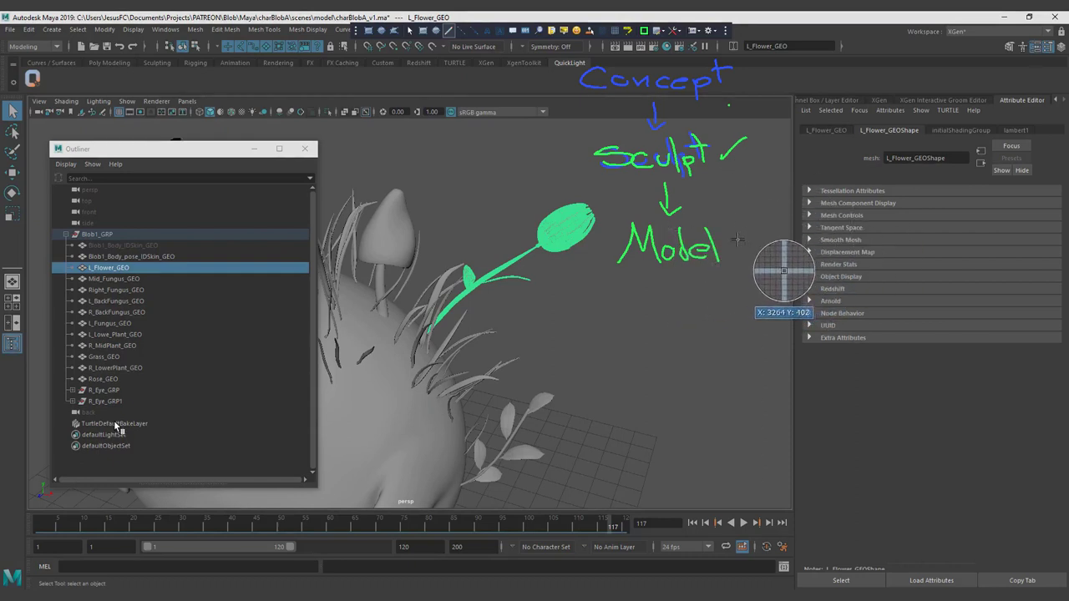
Bracket the Blob1_GRP hierarchy in green and draw three arrows branching down from "Model".
mouse_move(170, 232)
mouse_down()
mouse_move(195, 231)
mouse_move(146, 408)
mouse_up()
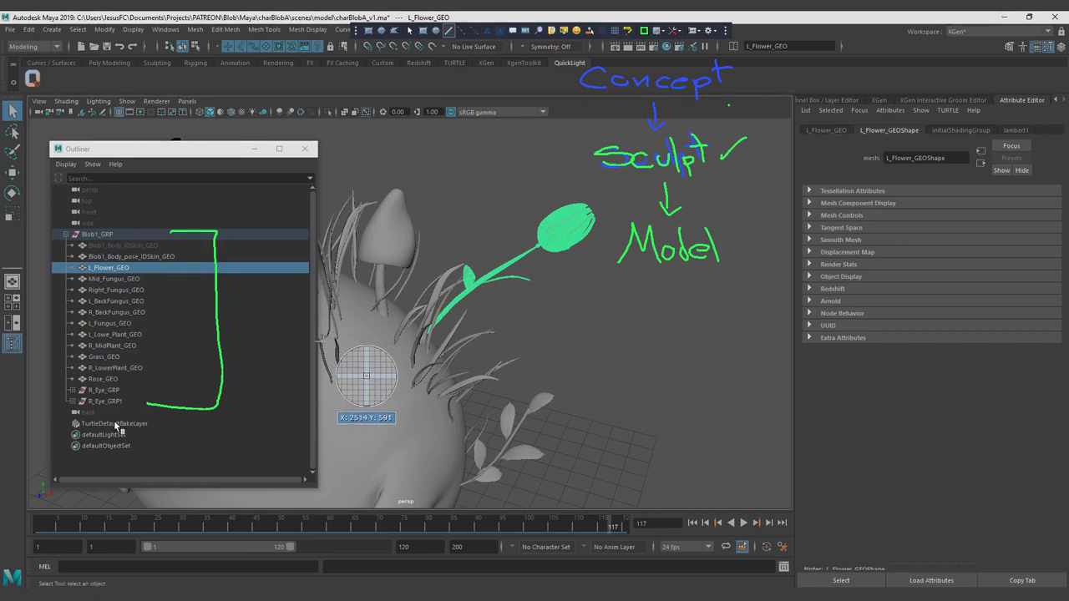
mouse_move(671, 272)
mouse_down()
mouse_move(671, 306)
mouse_move(682, 293)
mouse_move(593, 299)
mouse_move(600, 308)
mouse_up()
drag(706, 271, 744, 292)
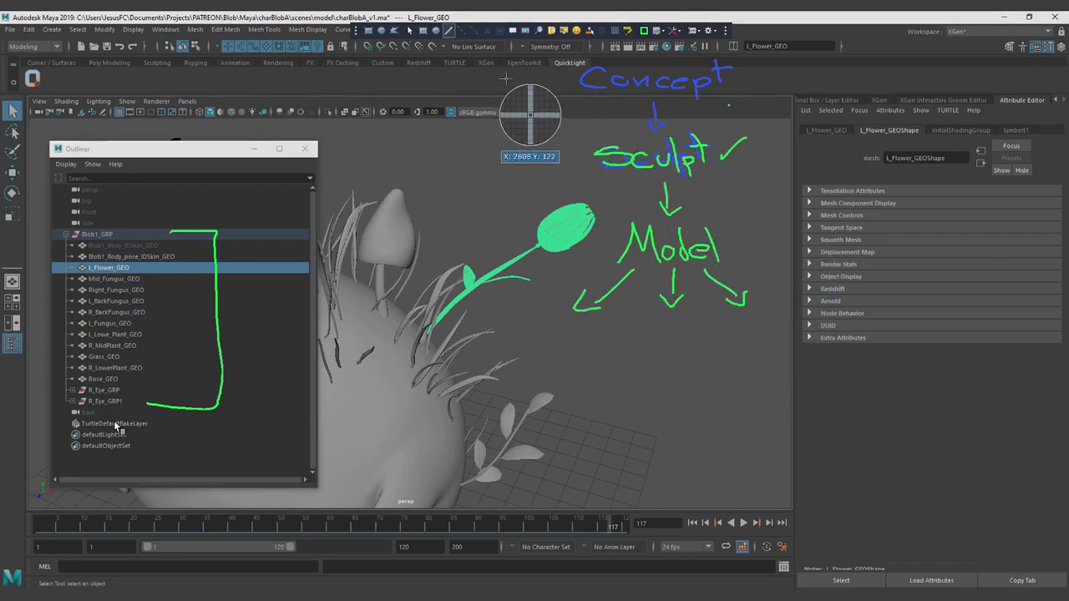
Write "Stream" beside "Concept" with a connecting arrow, plus a down arrow labelled "Downstream" and an up arrow labelled "upstreams".
drag(556, 82, 511, 85)
mouse_move(522, 78)
mouse_down()
mouse_move(511, 86)
mouse_move(525, 91)
mouse_up()
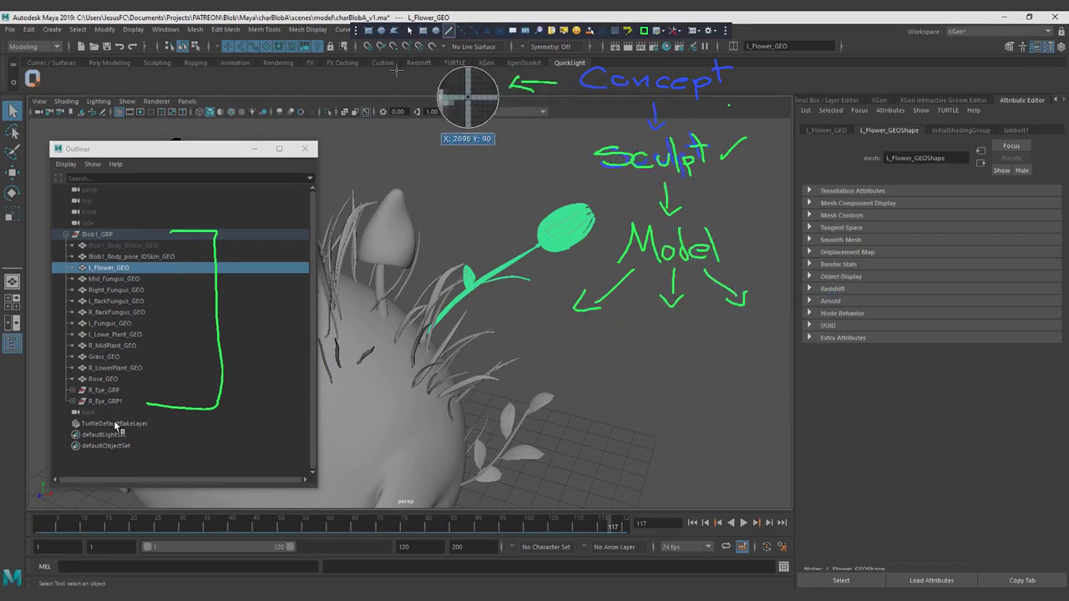
mouse_move(404, 70)
mouse_down()
mouse_move(376, 98)
mouse_move(421, 93)
mouse_up()
mouse_move(404, 83)
mouse_down()
mouse_move(526, 83)
mouse_move(551, 177)
mouse_up()
drag(540, 160, 560, 158)
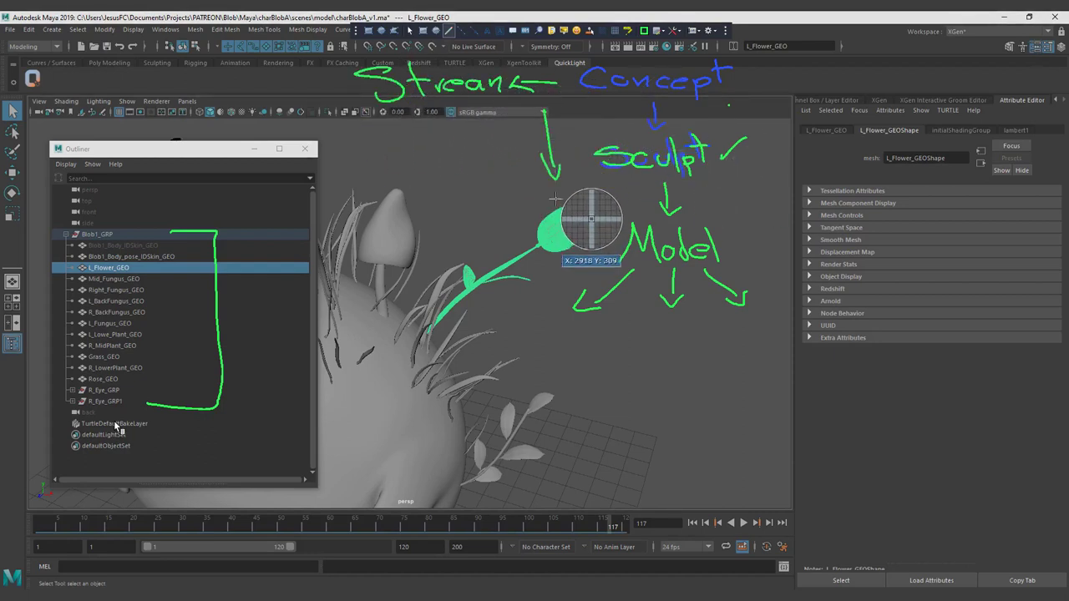
mouse_move(377, 145)
mouse_down()
mouse_move(389, 168)
mouse_move(542, 164)
mouse_up()
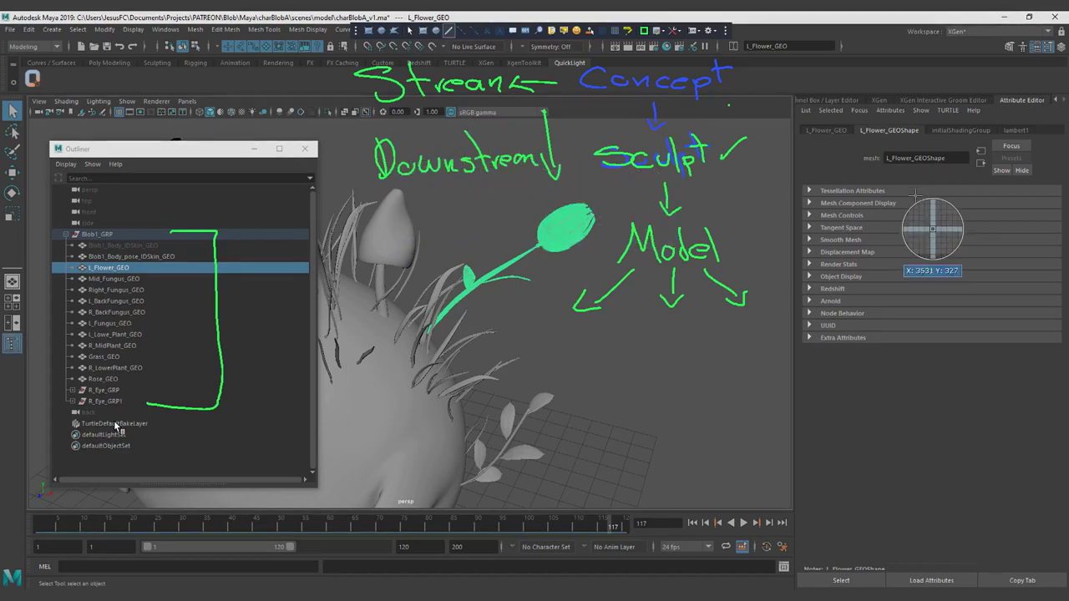
mouse_move(819, 200)
mouse_down()
mouse_move(835, 250)
mouse_move(856, 238)
mouse_move(907, 246)
mouse_move(1002, 224)
mouse_move(1040, 230)
mouse_up()
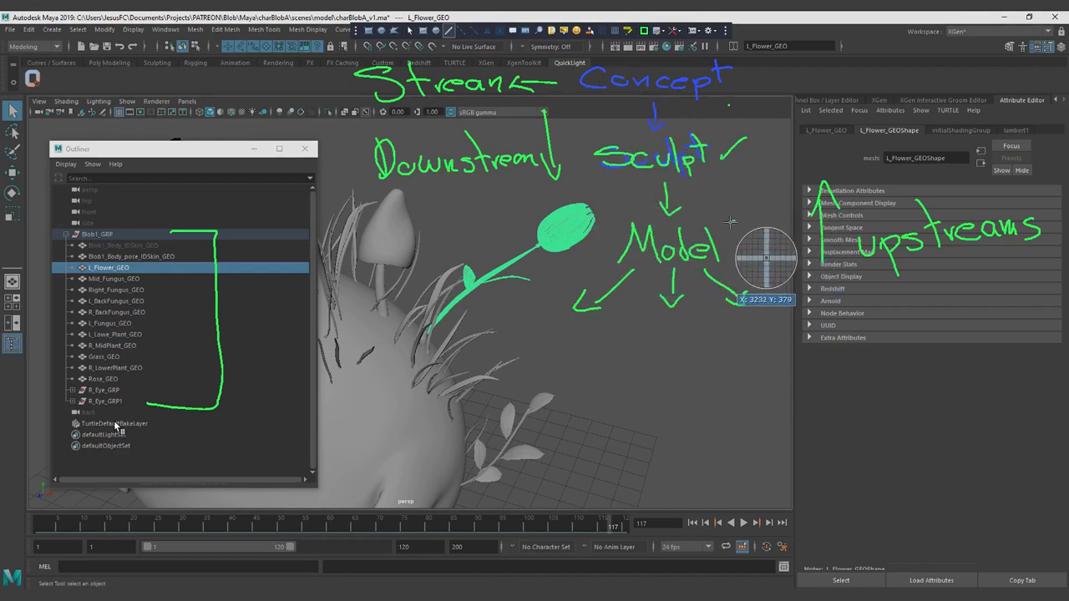
Sketch a curved arrow from "Model" back up to "Sculpt" and undo its strokes.
drag(742, 206, 731, 167)
mouse_move(737, 180)
mouse_down()
mouse_move(729, 166)
mouse_move(747, 170)
mouse_up()
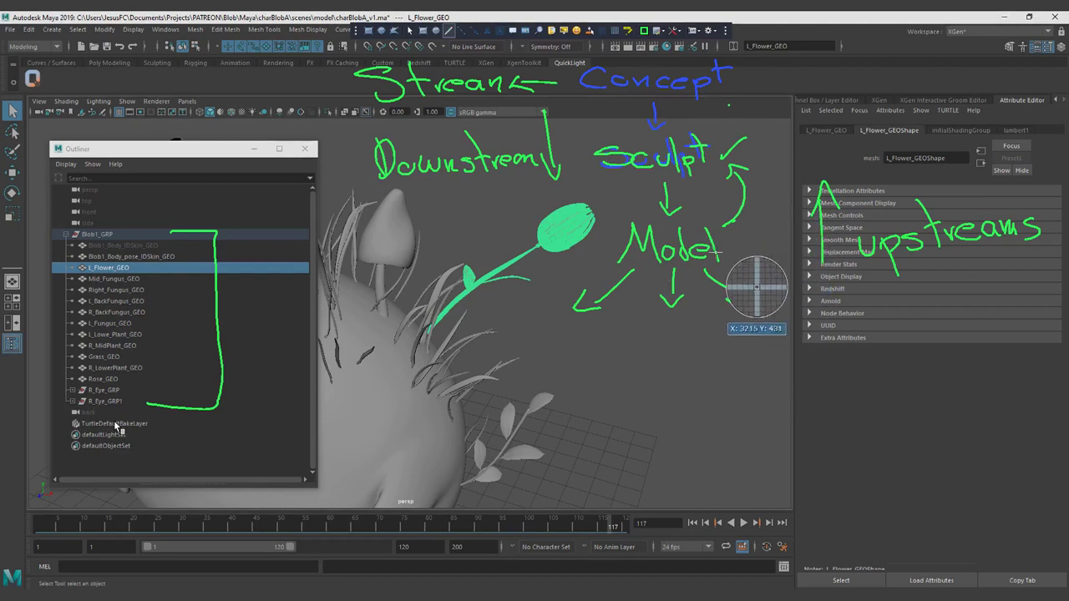
key(ctrl+z)
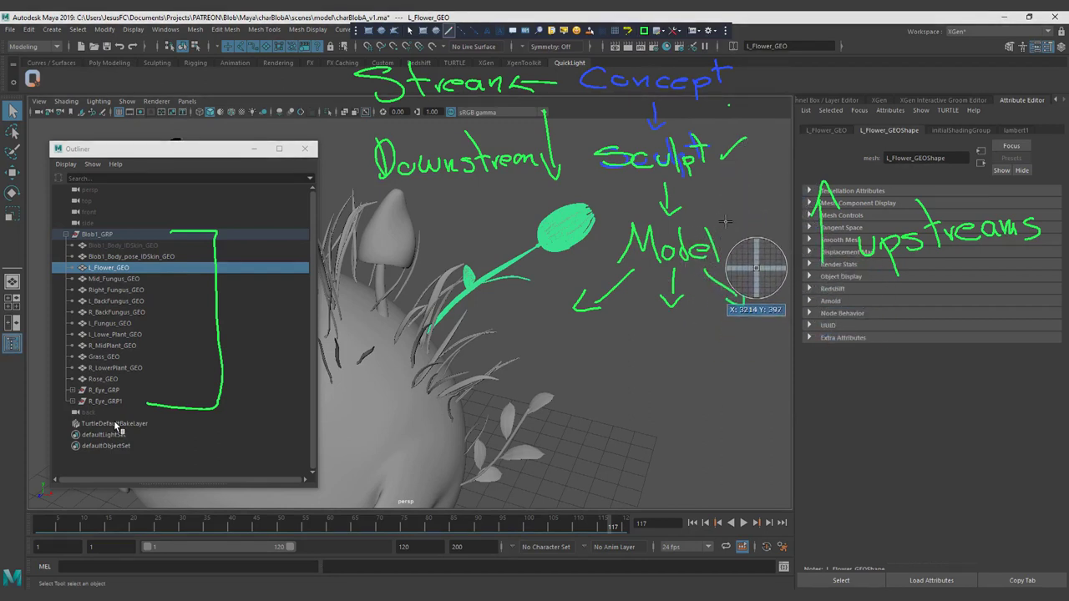
mouse_move(738, 225)
mouse_down()
mouse_move(737, 177)
mouse_move(726, 173)
mouse_up()
drag(742, 159, 732, 185)
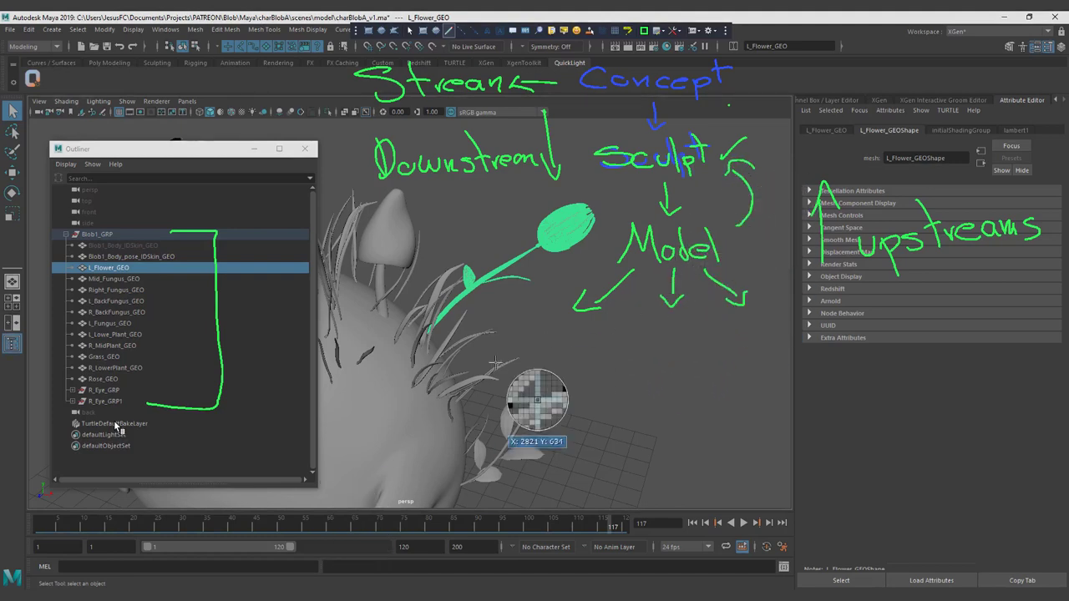
key(ctrl+z)
Write "texture", "Groom" and "Rig" under the three arrows branching from "Model".
mouse_move(469, 311)
mouse_down()
mouse_move(473, 349)
mouse_move(483, 328)
mouse_up()
drag(486, 338, 518, 349)
drag(518, 329, 503, 350)
drag(523, 311, 526, 347)
mouse_move(514, 329)
mouse_down()
mouse_move(533, 327)
mouse_move(555, 348)
mouse_up()
drag(558, 336, 562, 344)
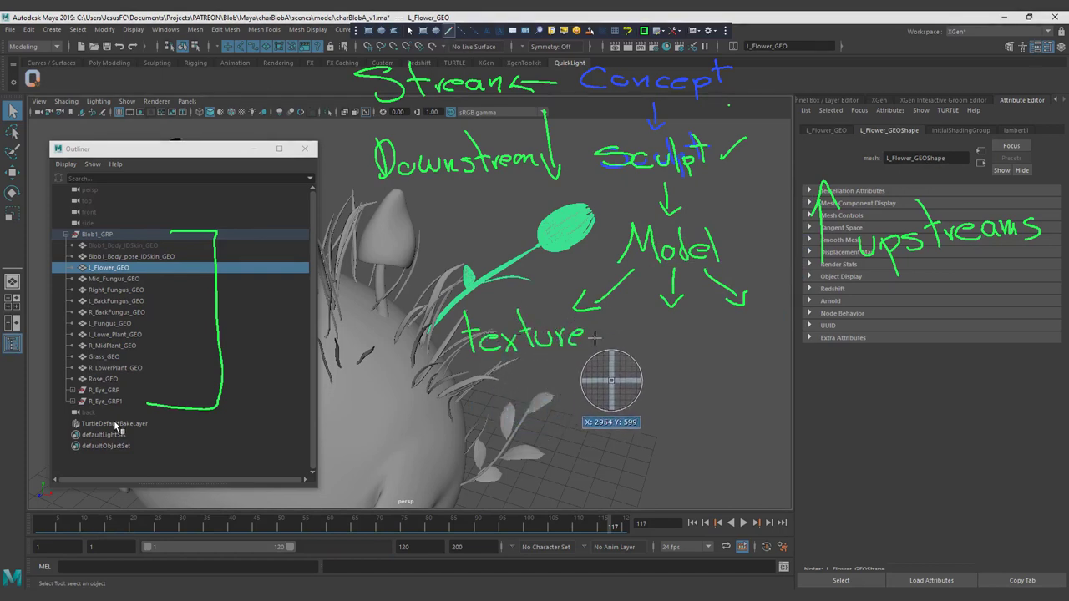
mouse_move(643, 320)
mouse_down()
mouse_move(660, 345)
mouse_move(712, 350)
mouse_up()
mouse_move(762, 307)
mouse_down()
mouse_move(766, 346)
mouse_move(798, 338)
mouse_move(809, 363)
mouse_up()
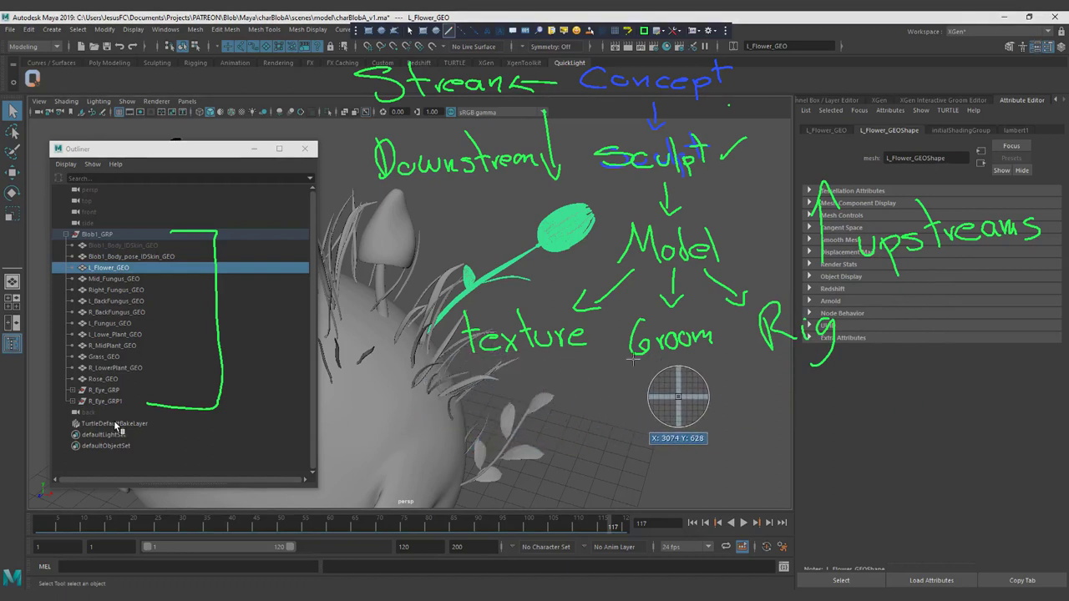
Sketch temporary marks under "Groom" and up towards "Model", and remove them.
drag(619, 344, 714, 361)
key(ctrl+z)
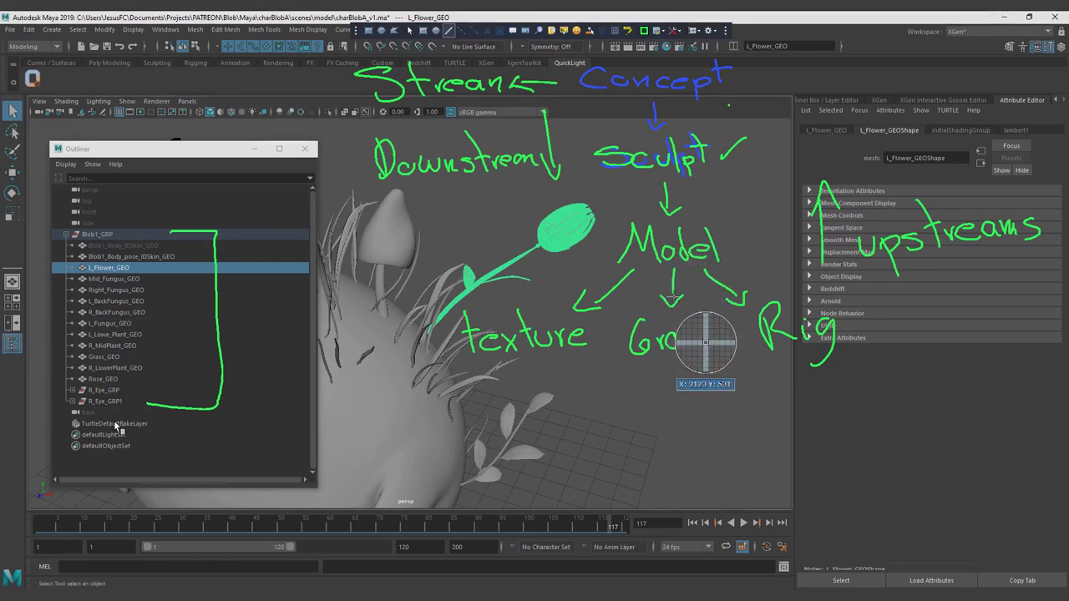
mouse_move(688, 302)
mouse_down()
mouse_move(688, 277)
mouse_move(693, 285)
mouse_up()
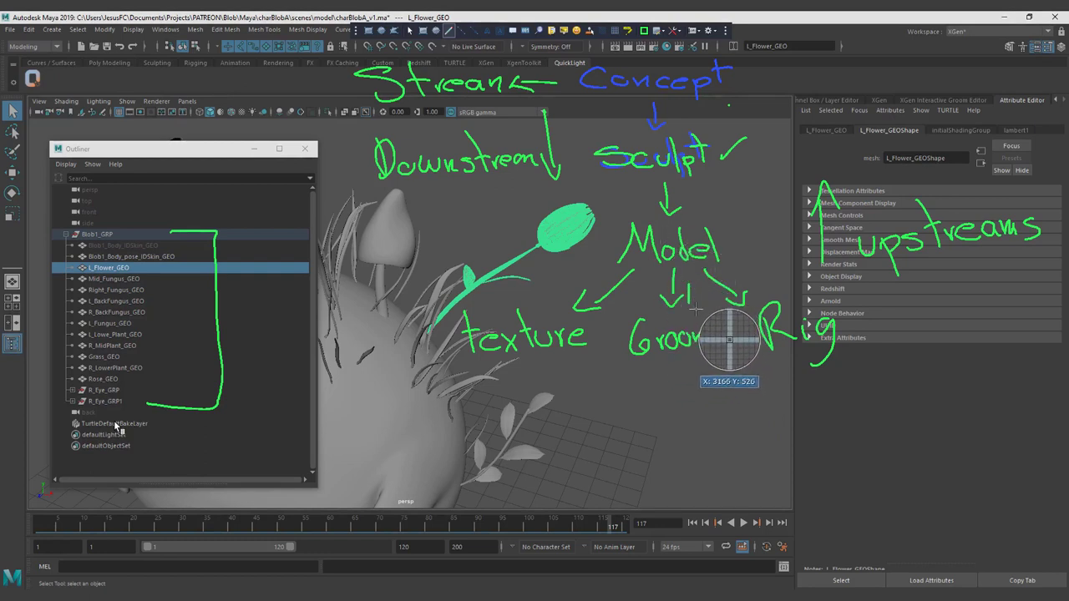
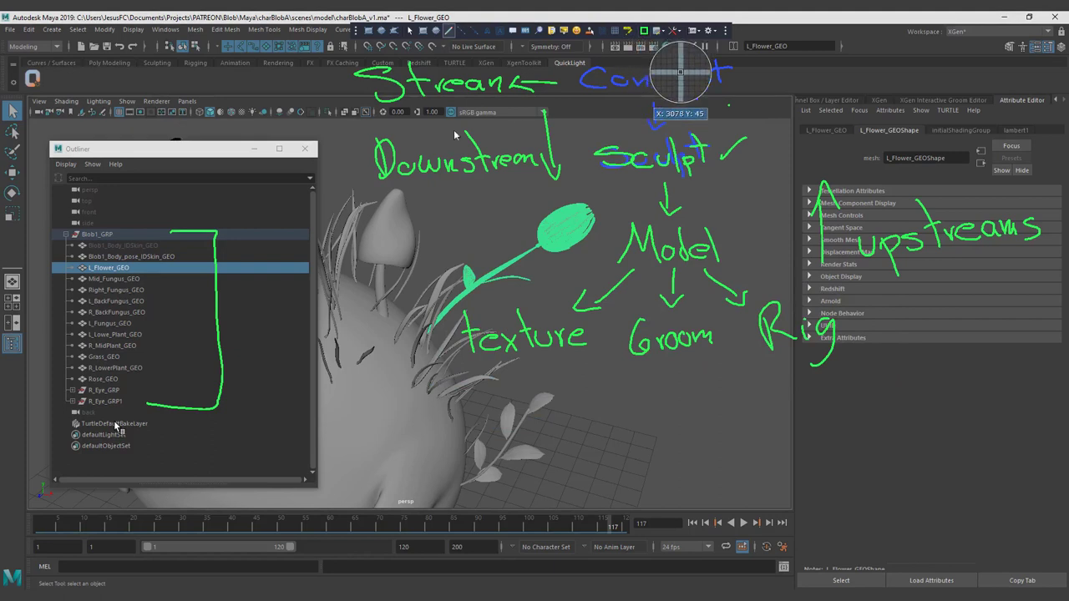
Switch the pen to magenta, draw an asterisk beside "Rig", and bracket the word from below.
click(643, 32)
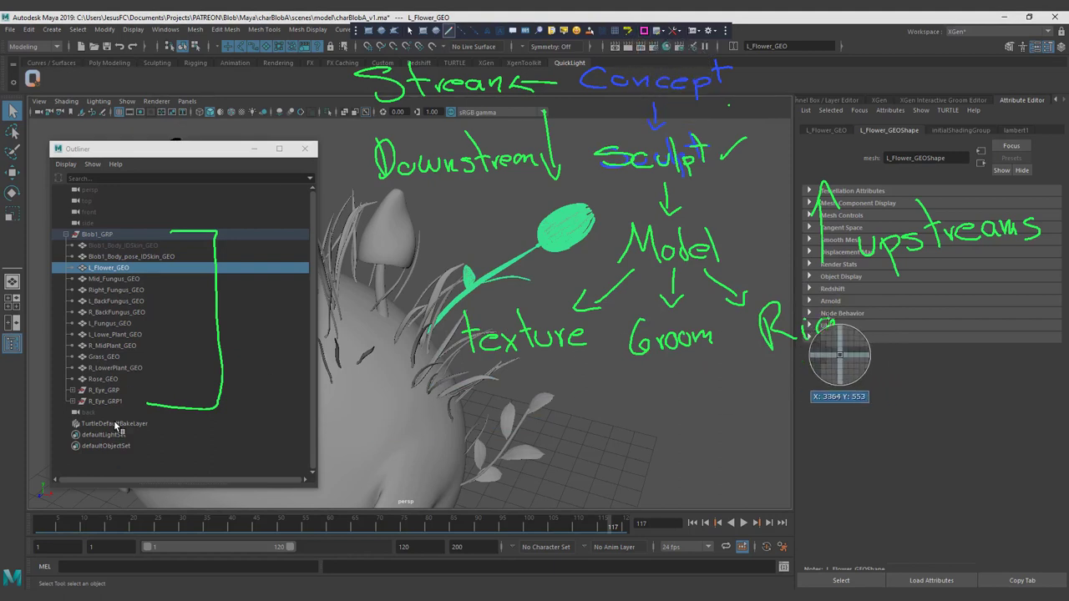
mouse_move(858, 296)
mouse_down()
mouse_move(890, 329)
mouse_move(866, 344)
mouse_up()
drag(851, 319, 909, 313)
drag(870, 289, 884, 354)
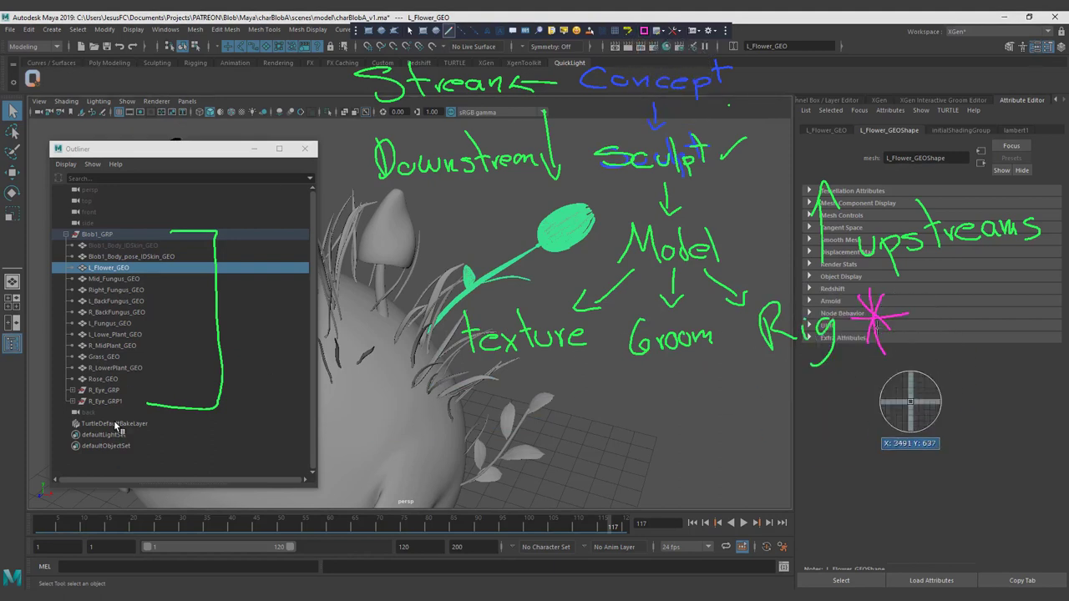
mouse_move(756, 327)
mouse_down()
mouse_move(789, 375)
mouse_move(923, 360)
mouse_move(928, 296)
mouse_up()
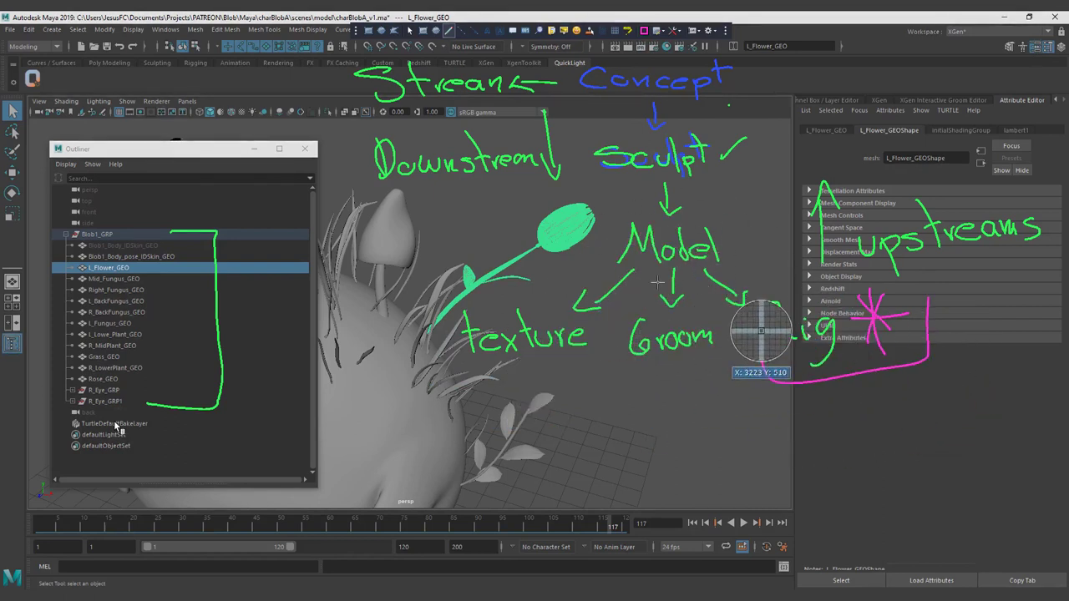
Draw a magenta double-headed arrow between "Model" and "Rig", and circle "Groom", undoing the stray stroke near "texture".
mouse_move(736, 245)
mouse_down()
mouse_move(775, 266)
mouse_move(788, 290)
mouse_move(762, 277)
mouse_move(754, 239)
mouse_up()
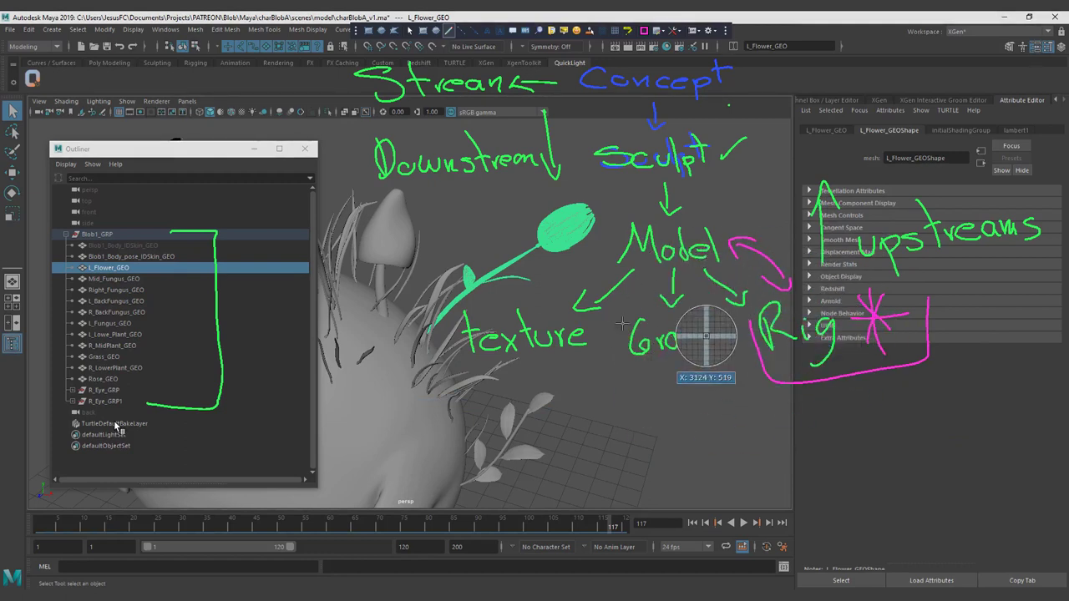
mouse_move(672, 302)
mouse_down()
mouse_move(675, 370)
mouse_move(651, 302)
mouse_up()
drag(585, 312, 603, 322)
key(ctrl+z)
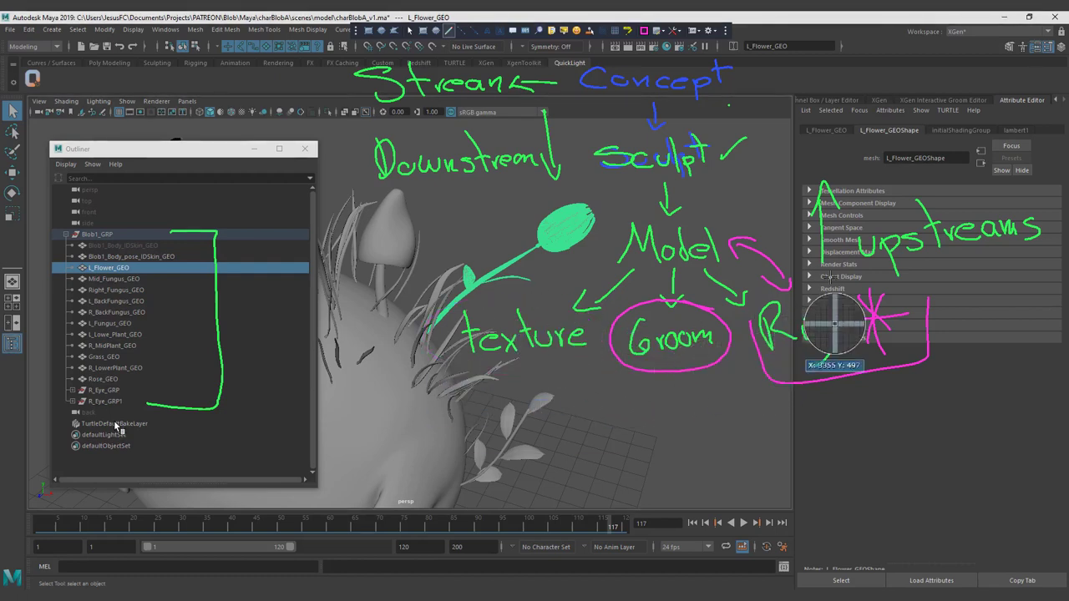
Undo the circle around "Groom", and write "Lookdev" under new magenta arrows descending from "texture" and "Groom".
key(ctrl+z)
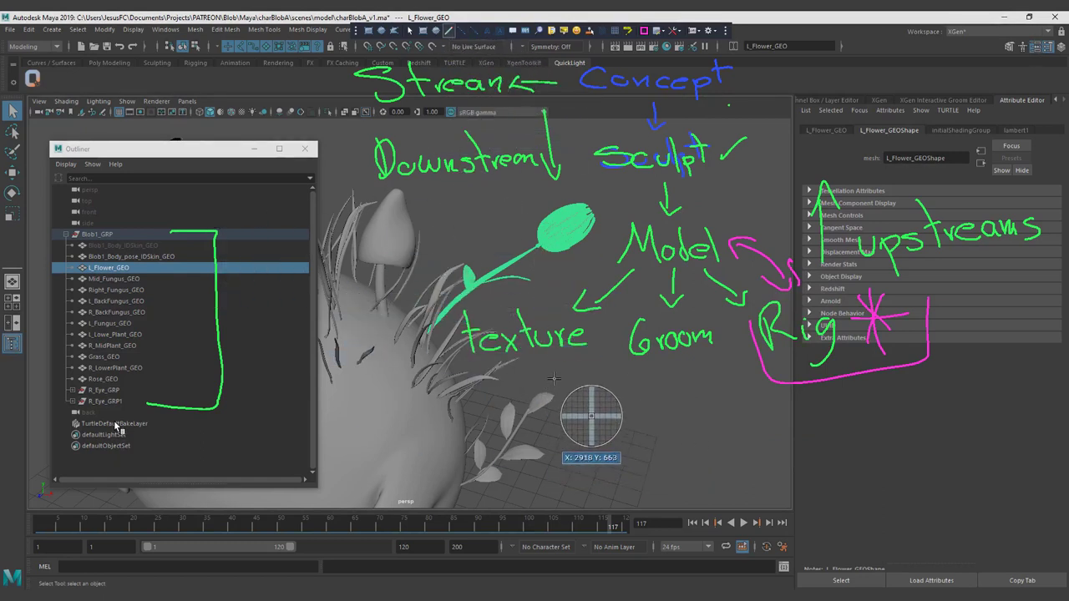
drag(524, 395, 543, 395)
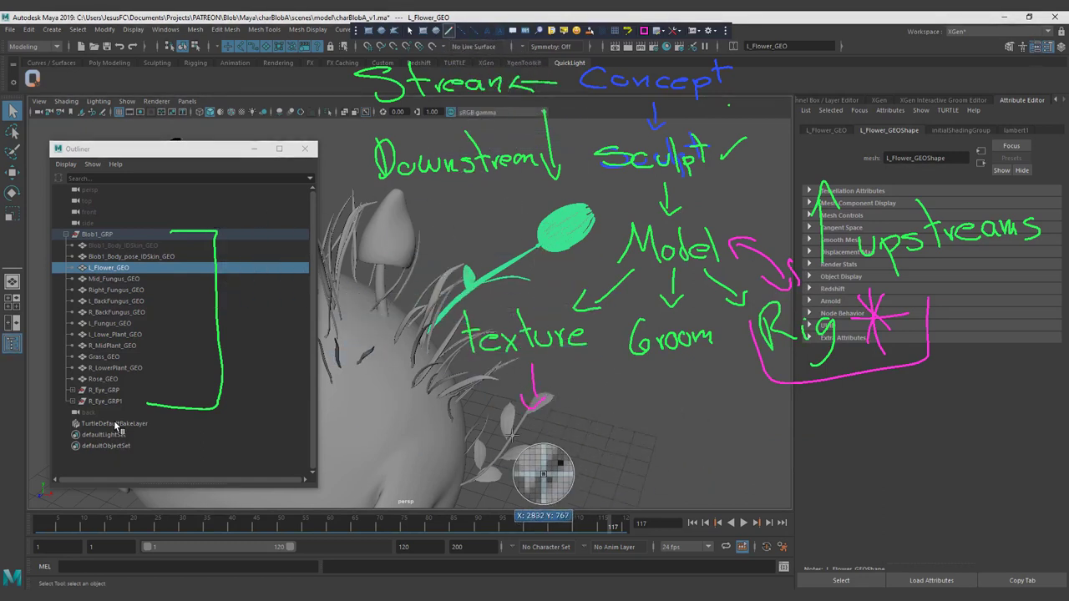
mouse_move(485, 418)
mouse_down()
mouse_move(494, 458)
mouse_move(508, 444)
mouse_up()
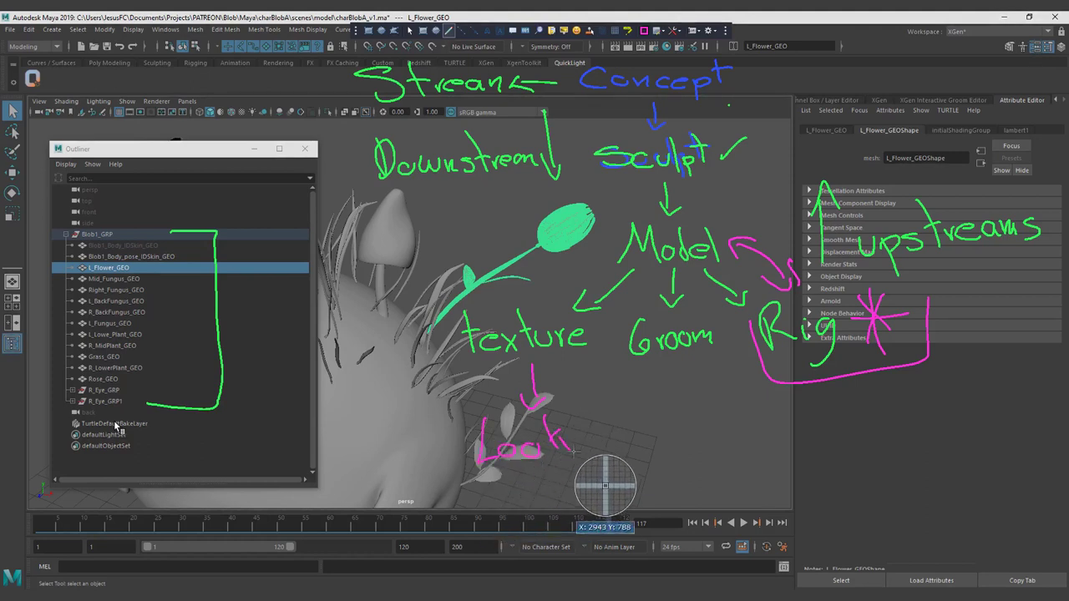
drag(608, 435, 623, 434)
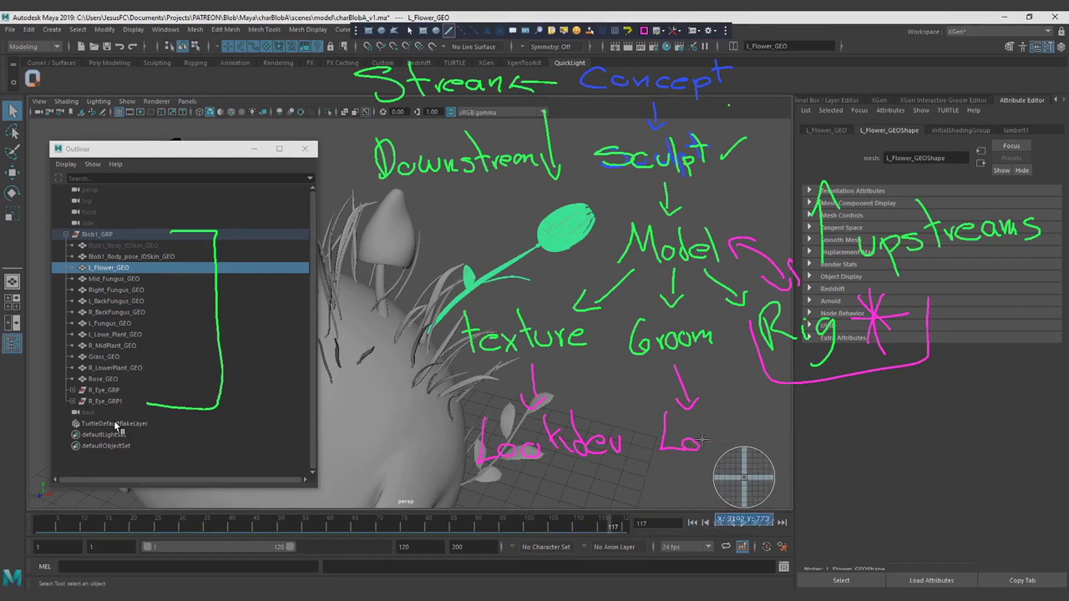
mouse_move(755, 431)
mouse_down()
mouse_move(758, 450)
mouse_move(785, 432)
mouse_up()
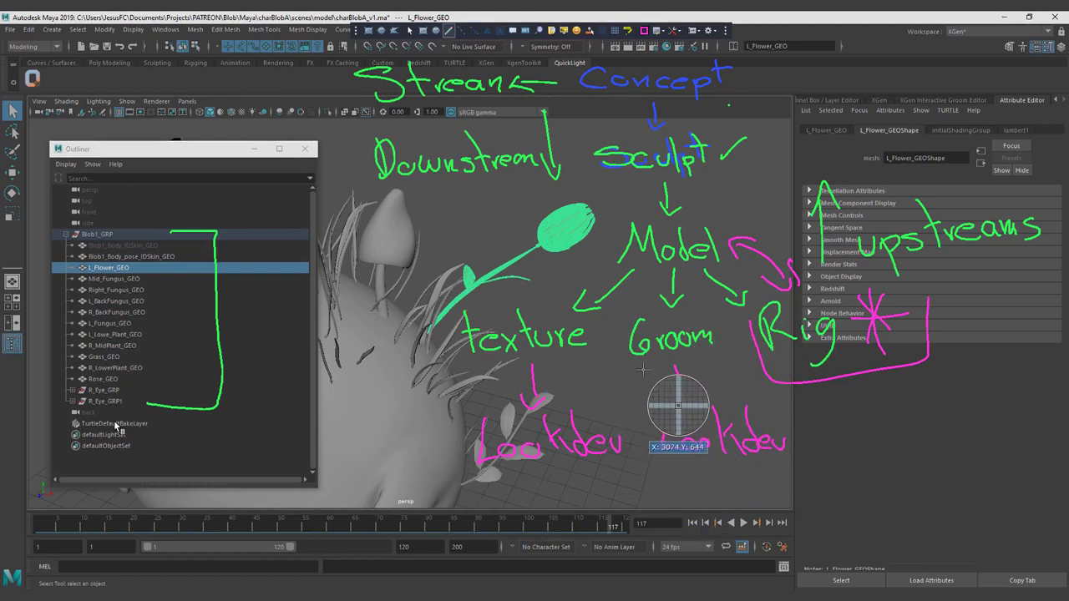
Draw crossed magenta arrows between the "texture" and "Groom" branches, and a converging arrow below each "Lookdev".
mouse_move(643, 370)
mouse_down()
mouse_move(582, 389)
mouse_move(641, 391)
mouse_up()
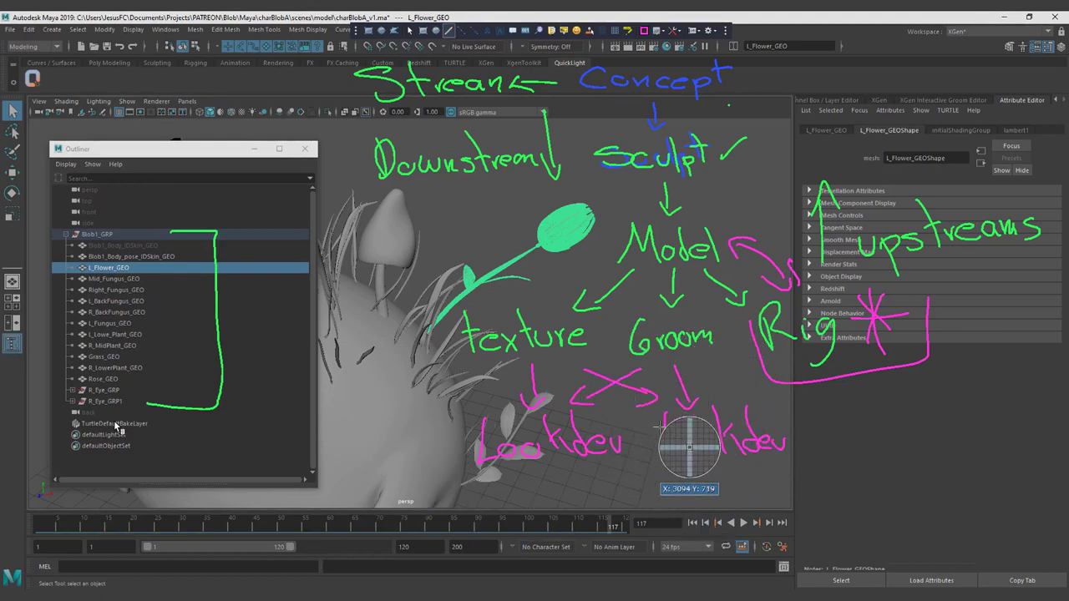
drag(576, 472, 620, 493)
drag(685, 458, 659, 483)
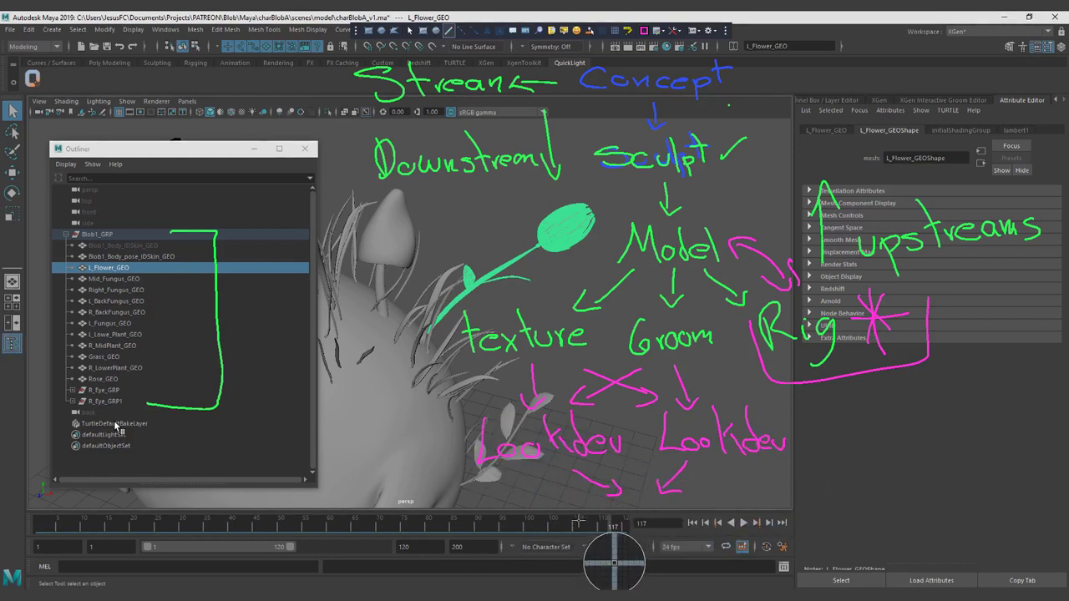
Write "Ligth" in magenta where the two "Lookdev" arrows converge, and draw a box around it.
drag(592, 508, 619, 542)
click(625, 514)
drag(648, 529, 630, 567)
mouse_move(650, 503)
mouse_down()
mouse_move(665, 542)
mouse_move(672, 521)
mouse_up()
drag(679, 514, 694, 535)
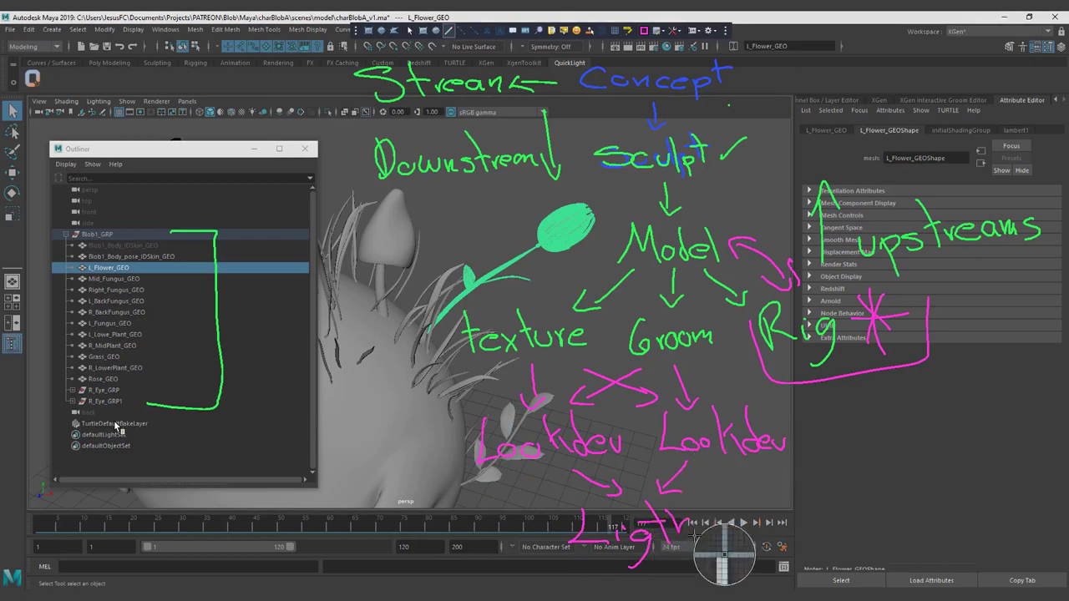
mouse_move(565, 558)
mouse_down()
mouse_move(738, 557)
mouse_move(717, 499)
mouse_up()
drag(718, 499, 534, 499)
drag(547, 499, 576, 558)
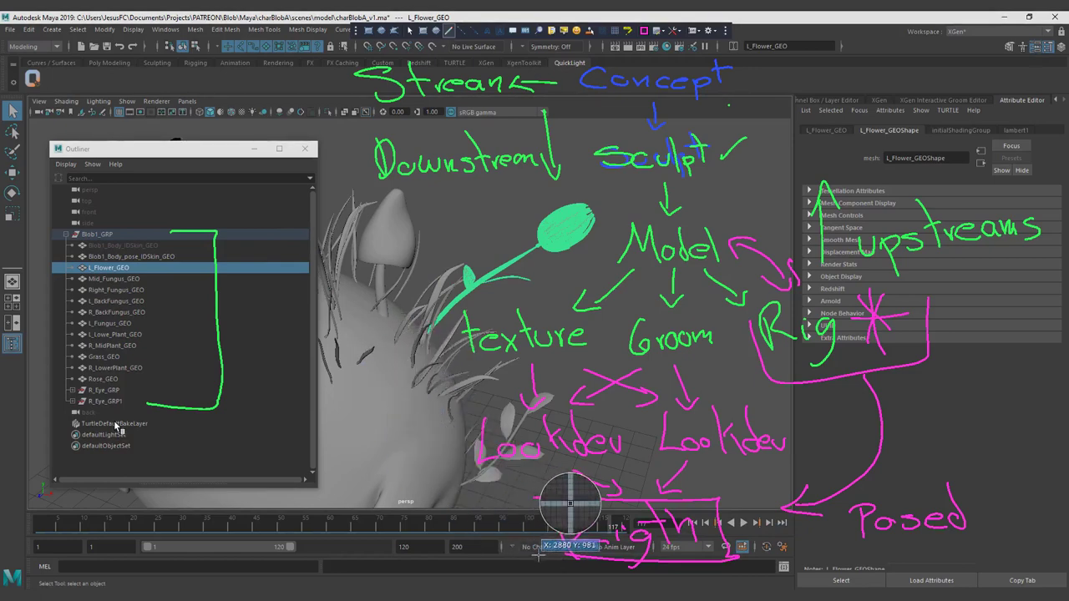
Draw a magenta arrow leading away from the boxed "Ligth" and write "Anim" at its end.
drag(539, 553, 466, 562)
mouse_move(474, 549)
mouse_down()
mouse_move(461, 568)
mouse_move(483, 574)
mouse_up()
mouse_move(257, 576)
mouse_down()
mouse_move(284, 509)
mouse_move(298, 570)
mouse_up()
drag(272, 557, 296, 552)
drag(304, 553, 322, 572)
drag(332, 560, 342, 571)
drag(351, 572, 386, 571)
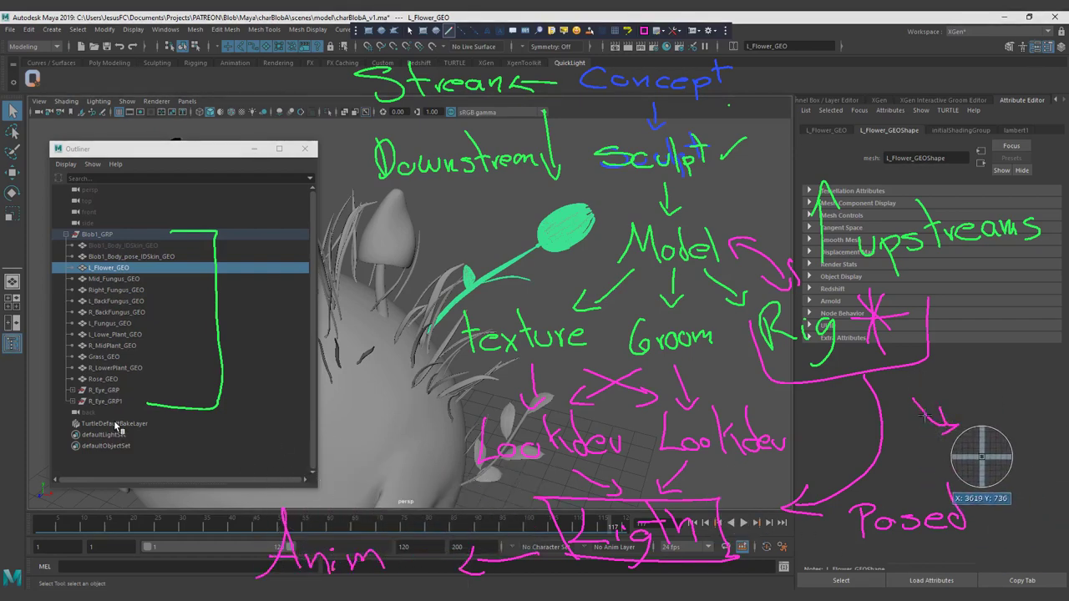
Write a second "Anim" below "Rig", box it, and point an arrow from the "Rig" bracket to it.
drag(389, 520, 499, 514)
drag(499, 514, 479, 524)
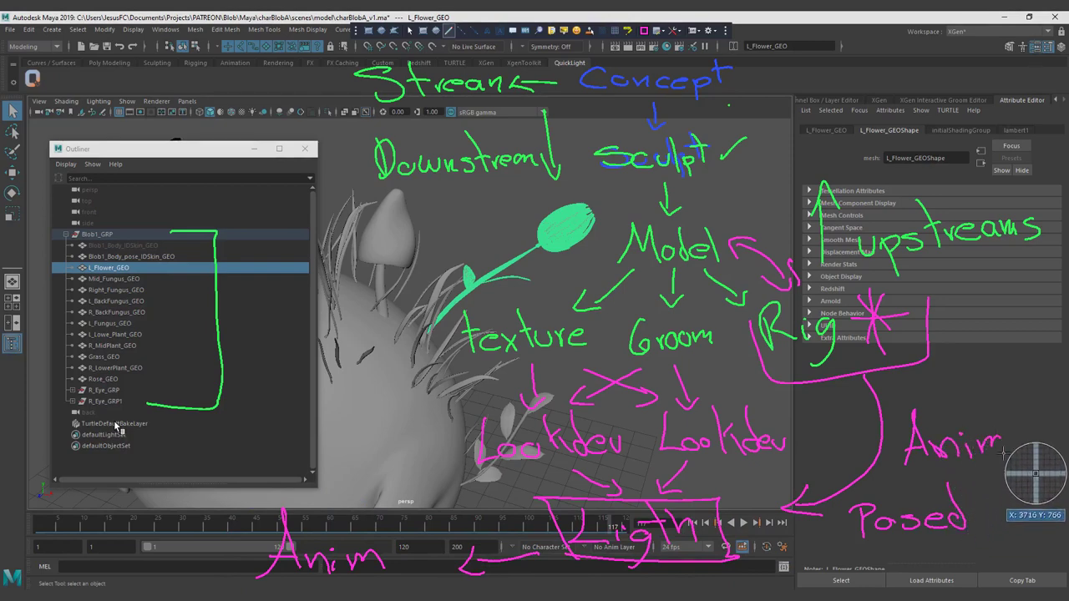
mouse_move(1000, 468)
mouse_down()
mouse_move(996, 396)
mouse_move(891, 463)
mouse_move(1009, 470)
mouse_up()
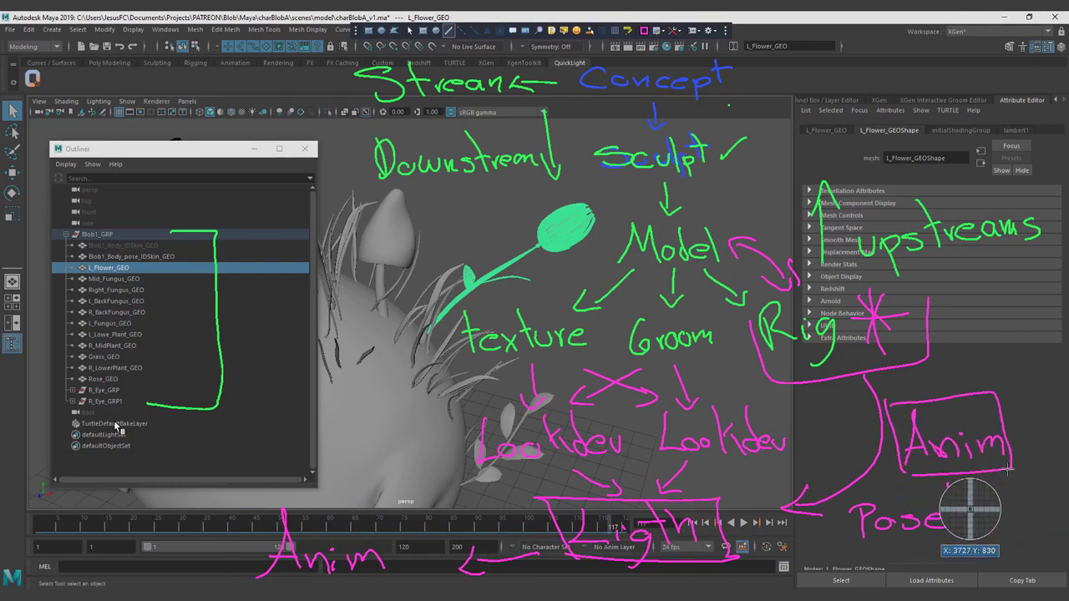
drag(869, 386, 885, 464)
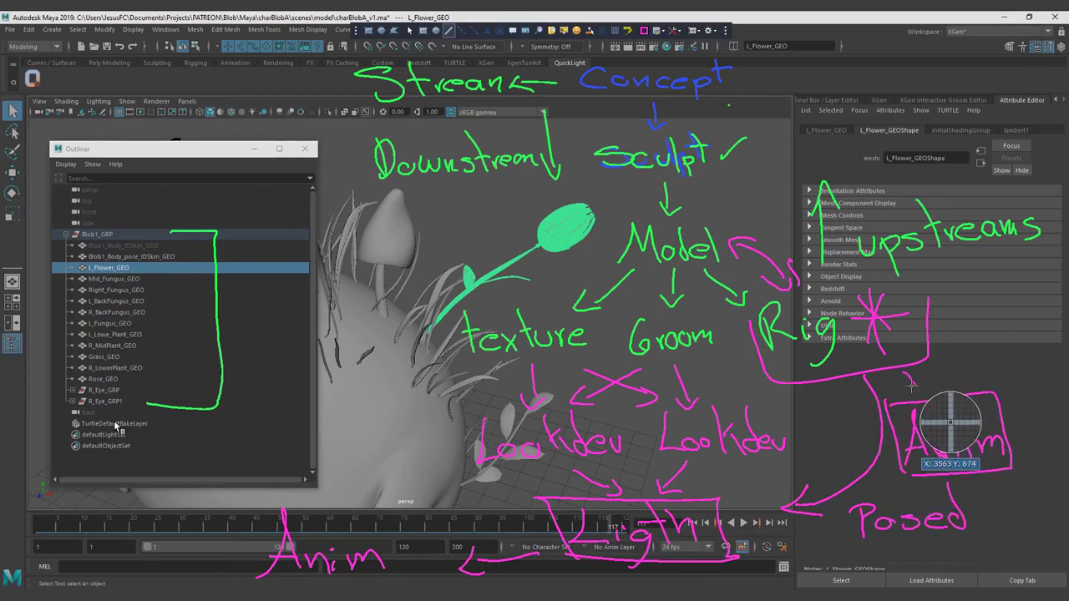
drag(910, 383, 928, 384)
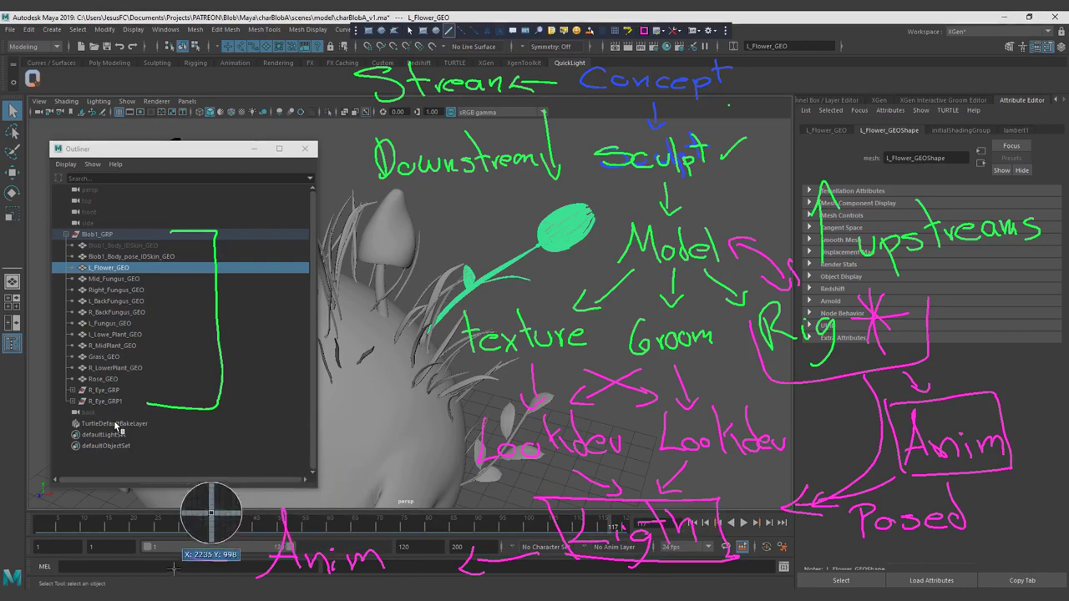
Draw an arrow onward from the unboxed "Anim" and write "Comp" at its end.
drag(182, 548, 169, 570)
drag(171, 558, 204, 557)
mouse_move(57, 513)
mouse_down()
mouse_move(60, 553)
mouse_move(80, 534)
mouse_move(142, 530)
mouse_up()
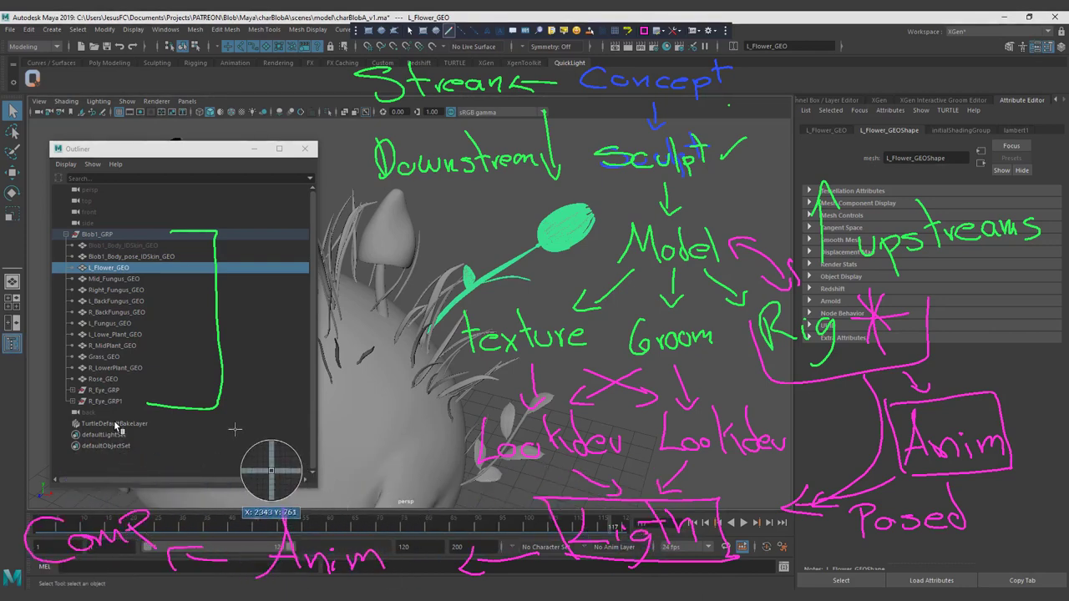
Write "tech" above the unboxed "Anim" and cross it out, and draw a feedback arrow from the boxed "Anim" towards "Rig".
drag(248, 436, 250, 467)
mouse_move(238, 451)
mouse_down()
mouse_move(261, 447)
mouse_move(288, 465)
mouse_up()
mouse_move(294, 409)
mouse_down()
mouse_move(299, 458)
mouse_move(206, 478)
mouse_up()
drag(230, 420, 341, 460)
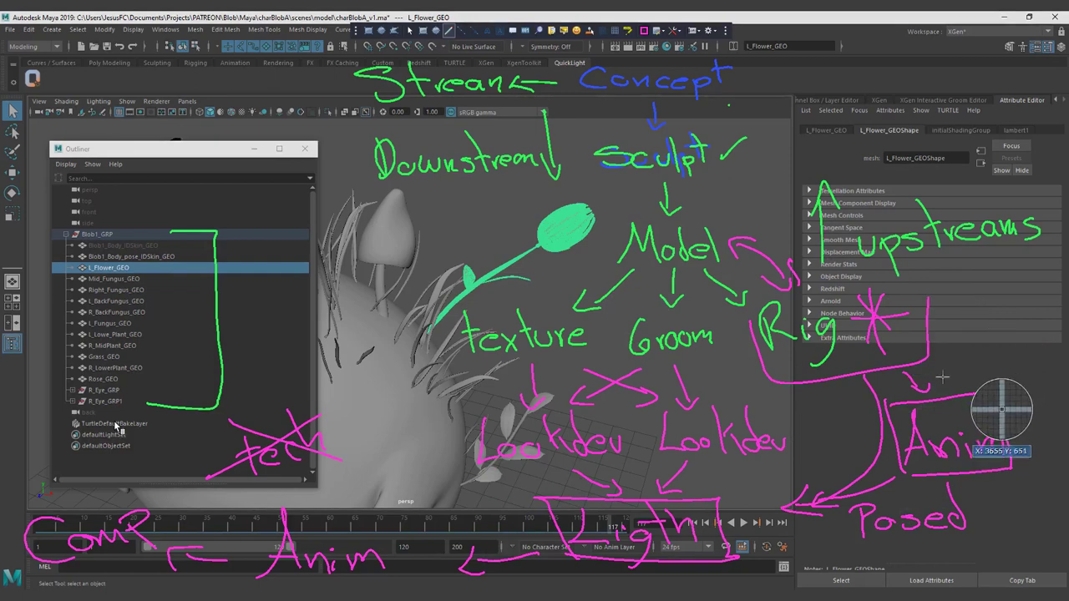
mouse_move(973, 377)
mouse_down()
mouse_move(971, 342)
mouse_move(954, 324)
mouse_move(961, 350)
mouse_move(972, 338)
mouse_move(961, 341)
mouse_up()
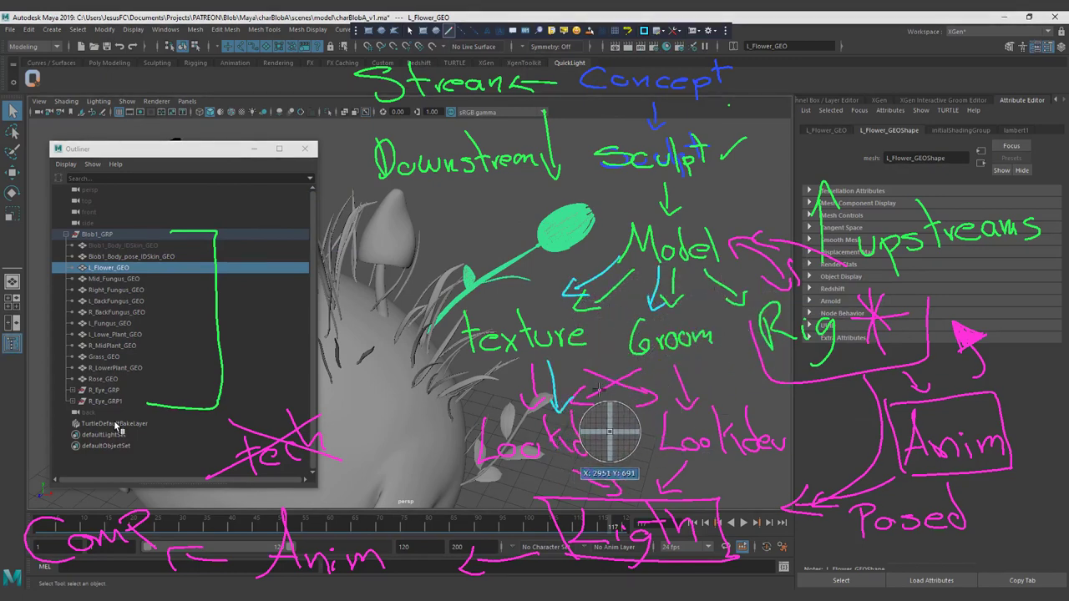
Trace the crossed arrows between the "texture" and "Groom" branches in cyan.
drag(658, 365, 591, 412)
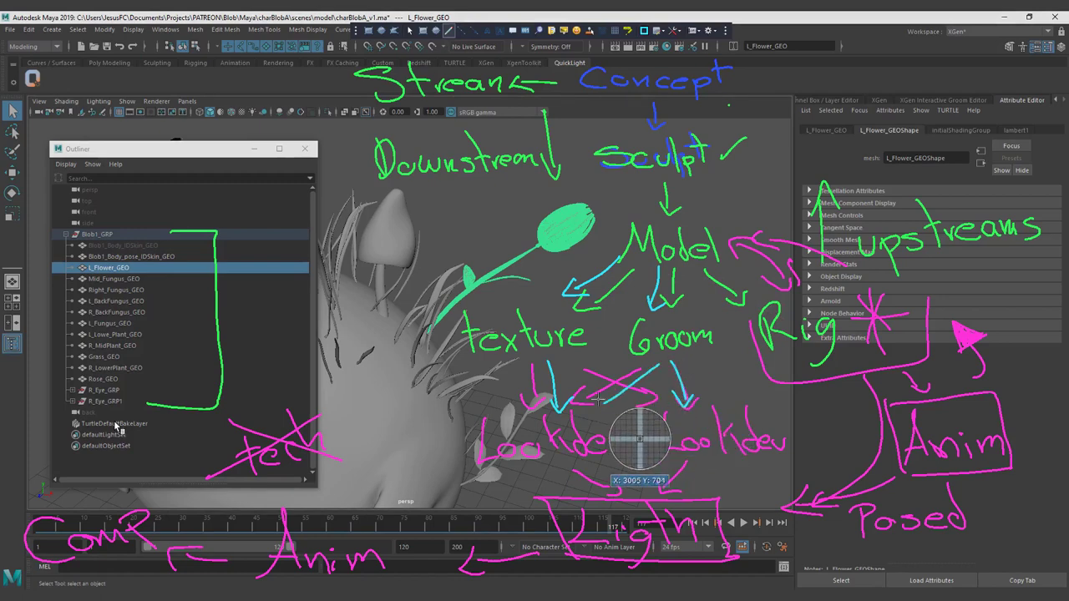
drag(577, 375, 659, 399)
mouse_move(645, 387)
mouse_down()
mouse_move(636, 408)
mouse_move(616, 415)
mouse_up()
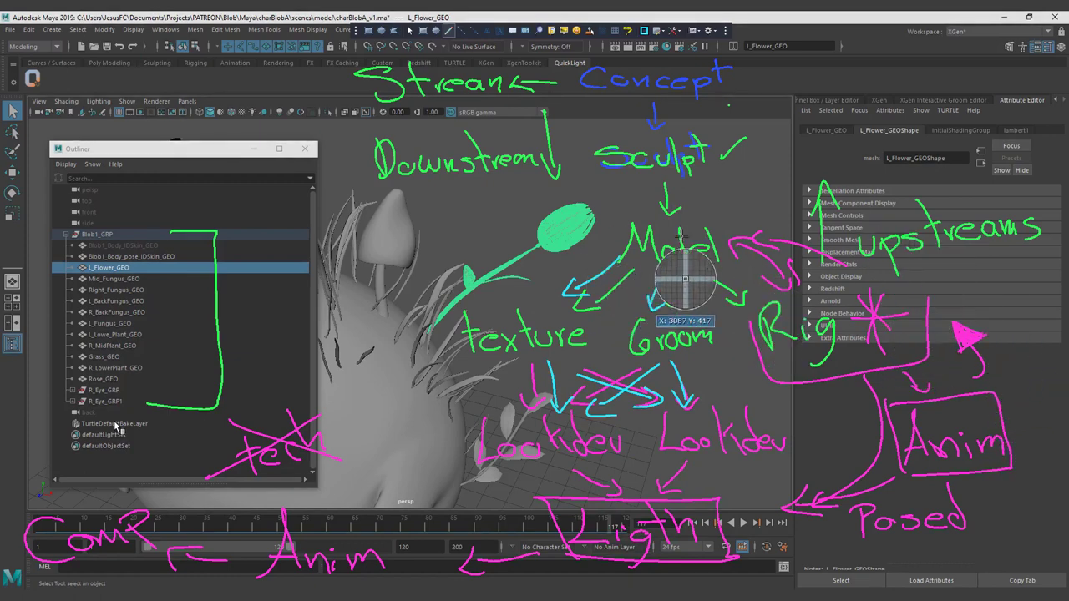
Circle "Model" in cyan, and clear all the pipeline annotations from the screen.
drag(722, 221, 659, 278)
drag(737, 244, 717, 217)
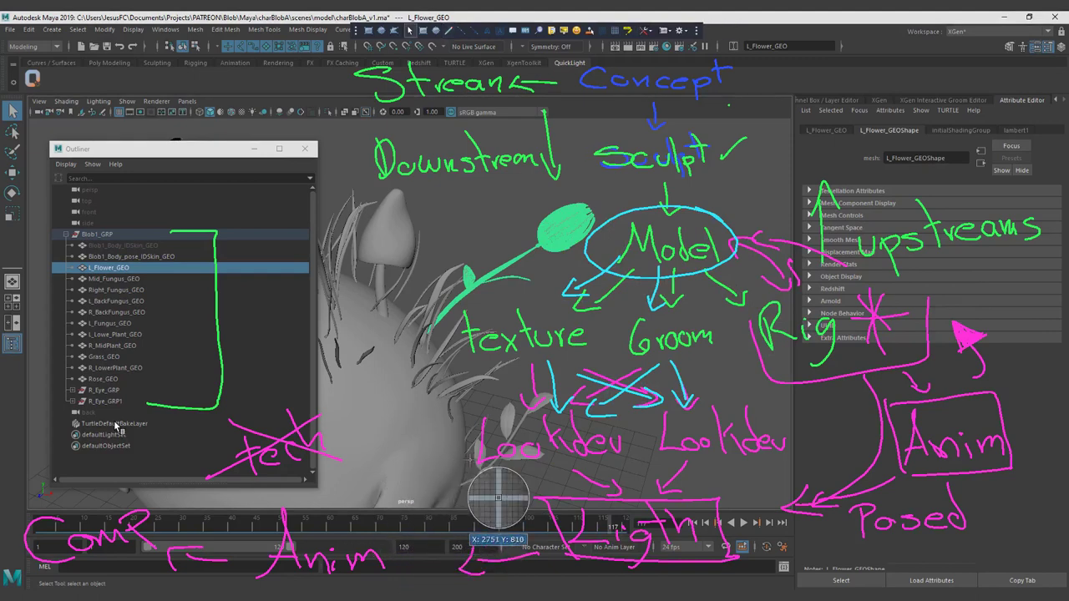
key(Escape)
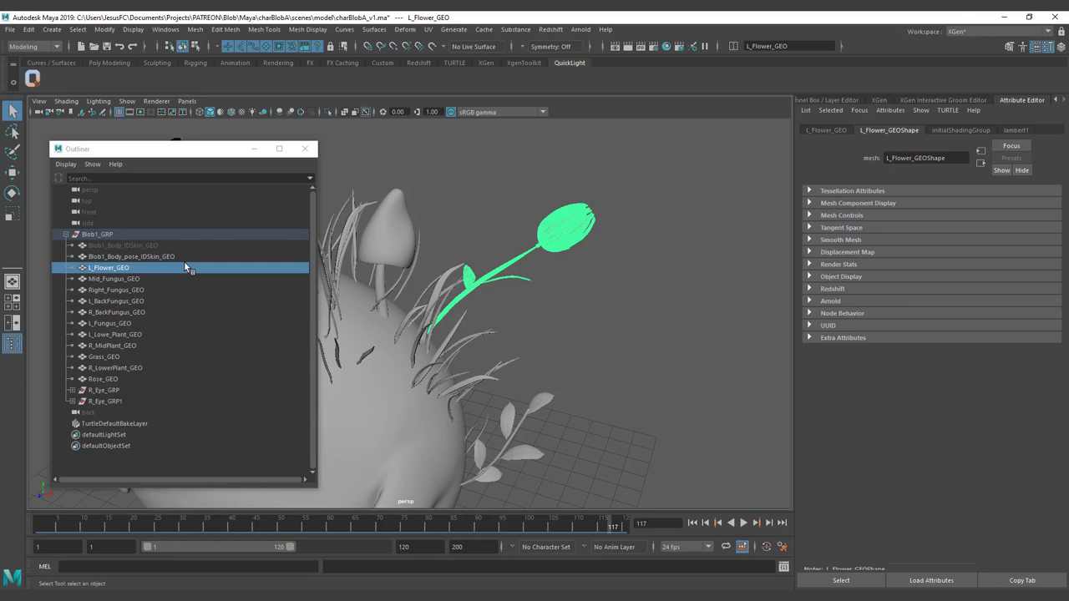
Rename the top group Blob1_GRP as charBlobA.
click(122, 234)
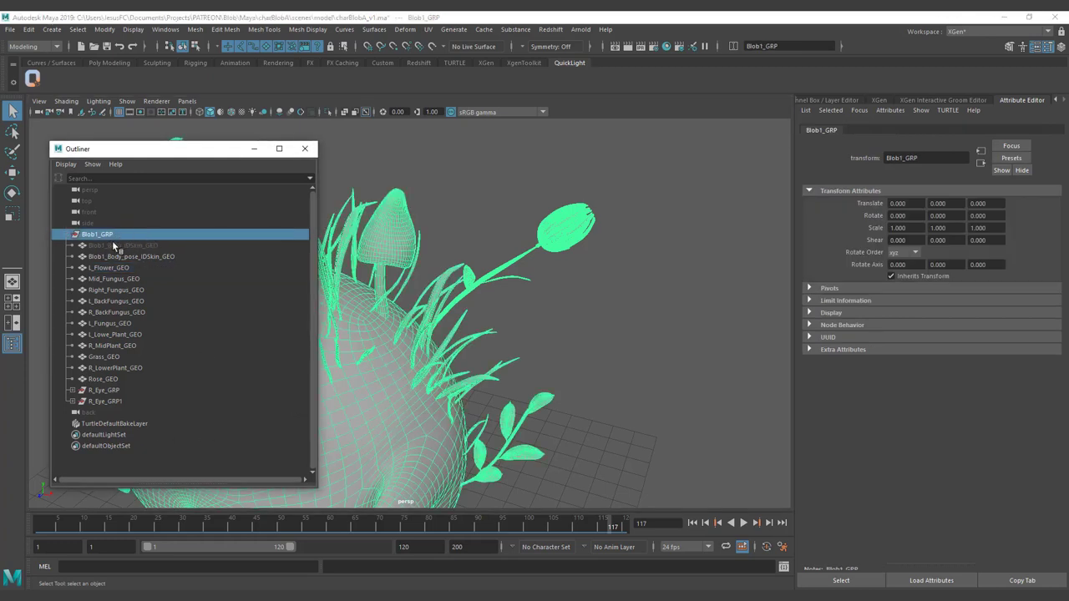
double_click(102, 234)
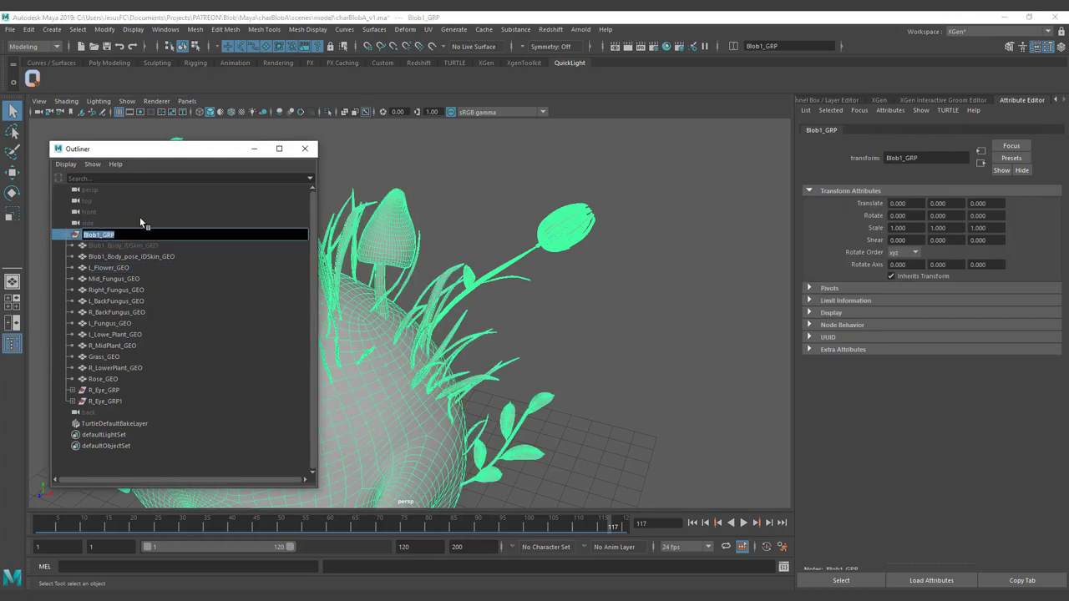
text(charBa)
key(BackSpace)
text(lobA)
key(Return)
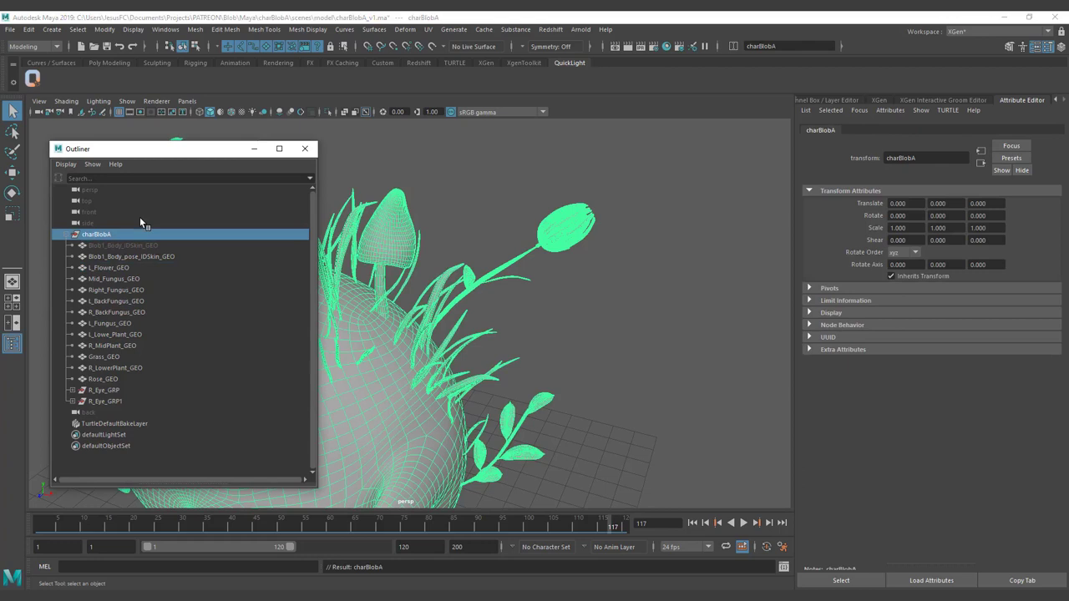
Append the suffix _LODA to the top group's name, making it charBlobA_LODA.
double_click(193, 237)
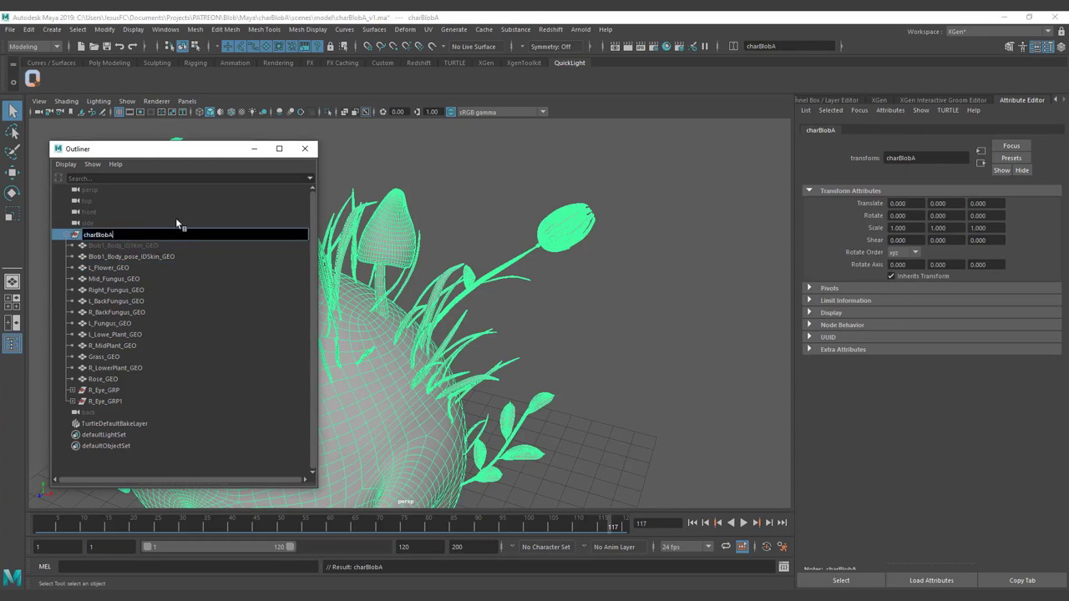
text(_LODA)
key(Return)
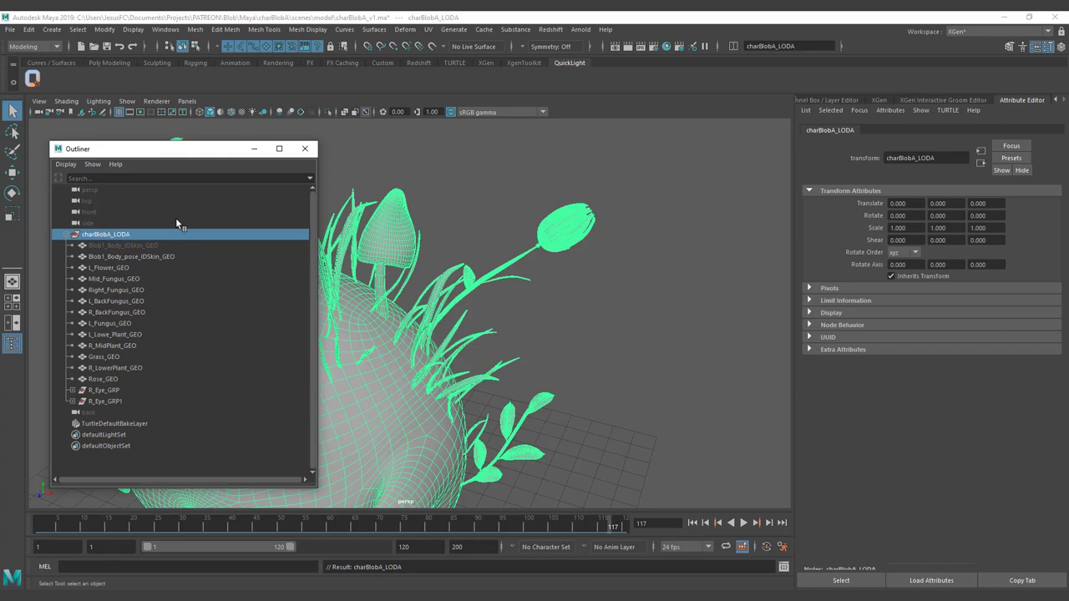
Deselect the group and compare the blob model's front view with its grey Redshift render.
alt+drag(559, 256, 499, 295)
click(605, 292)
click(544, 176)
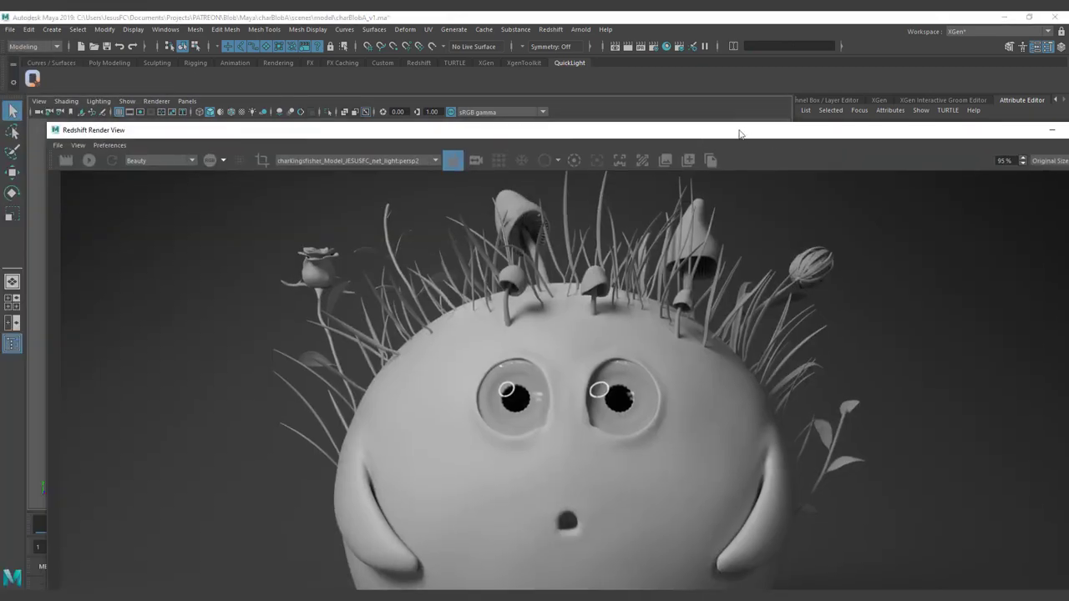
double_click(743, 132)
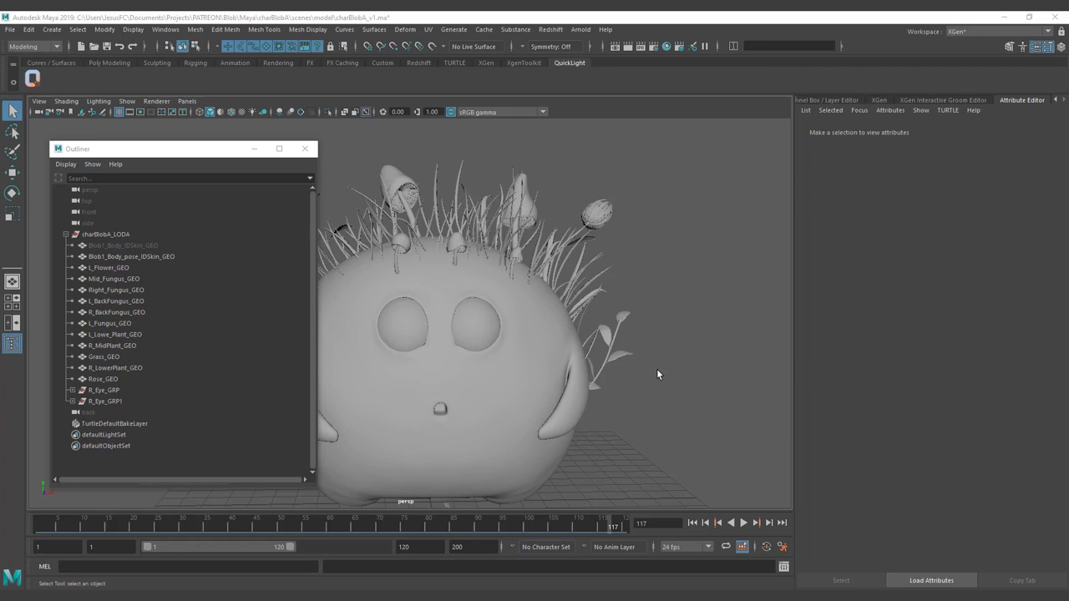
alt+drag(520, 233, 559, 260)
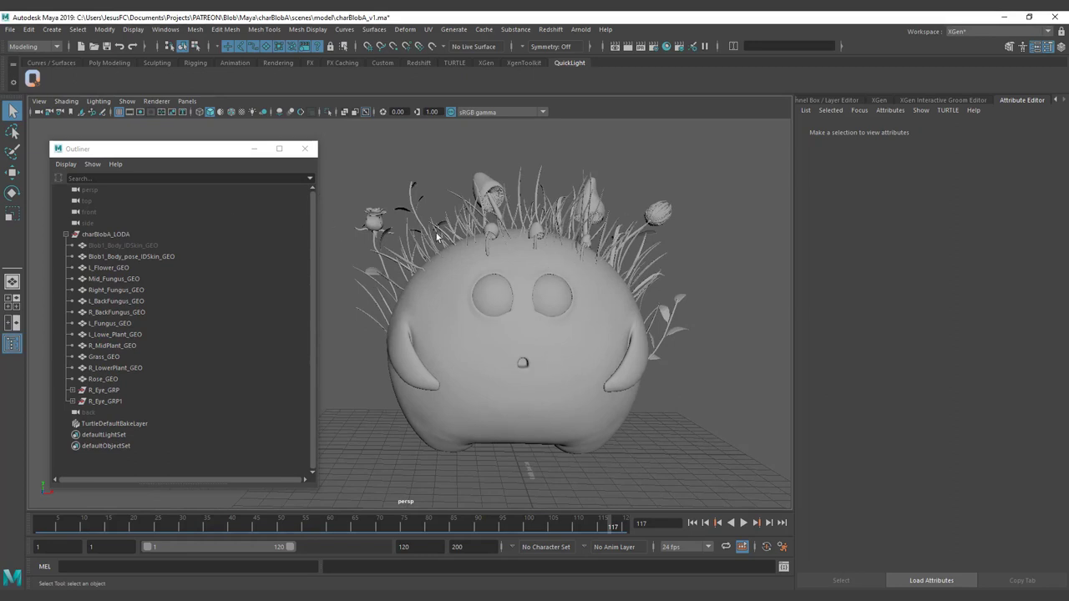
double_click(127, 235)
click(233, 234)
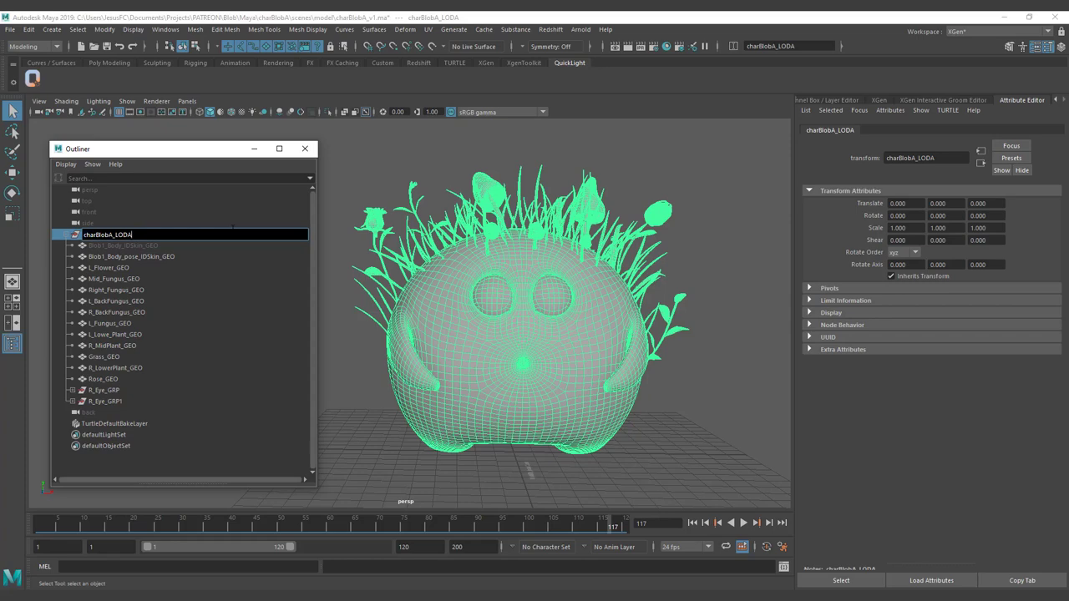
key(Return)
click(158, 223)
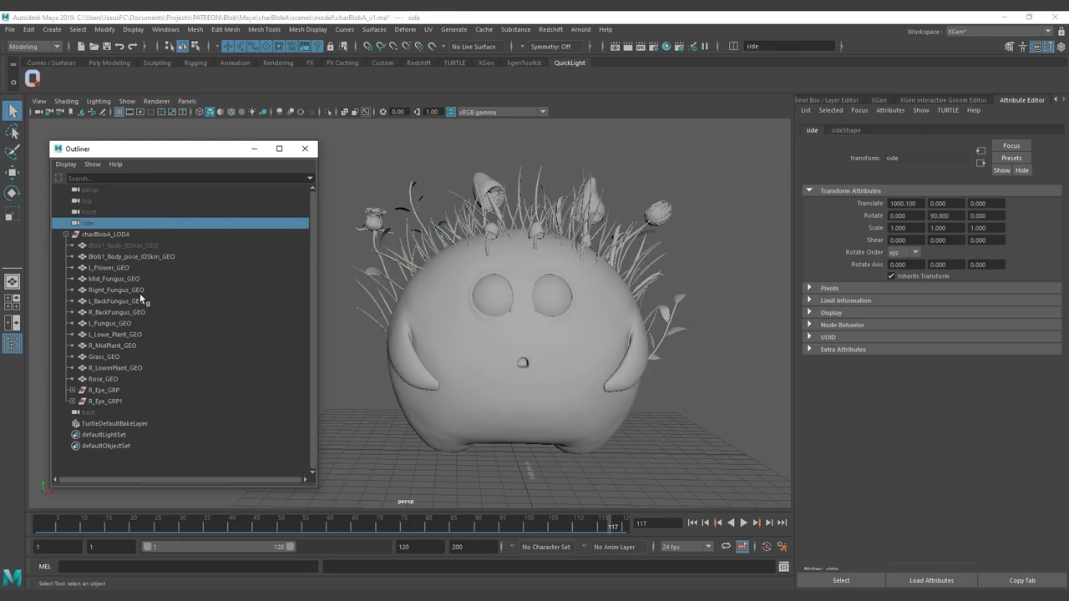
Unhide the body mesh Blob1_Body_IDSkin_GEO in the charBlobA_LODA group.
click(124, 245)
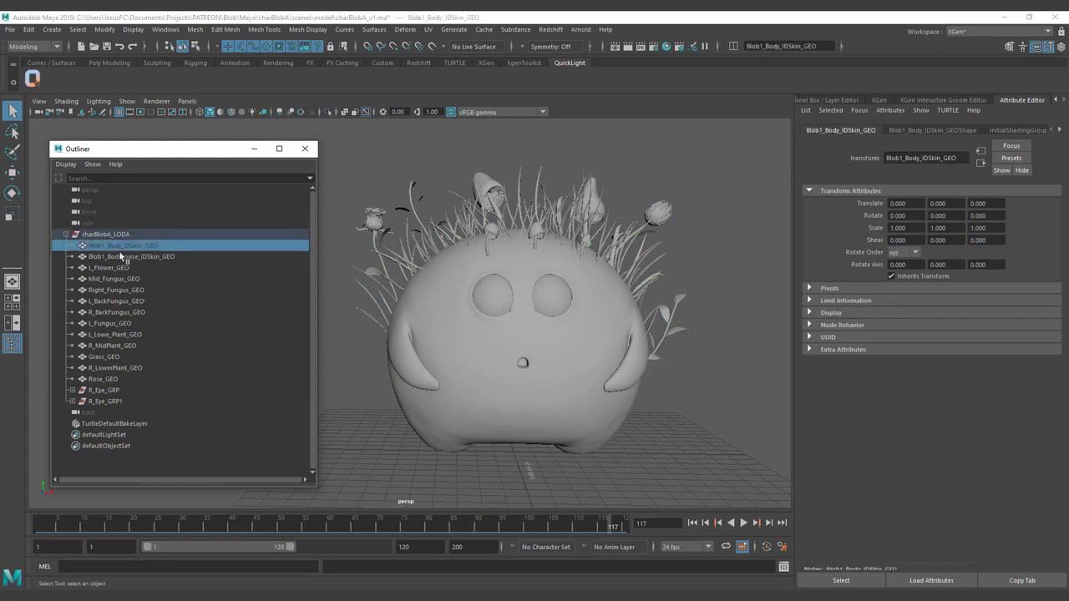
key(shift+h)
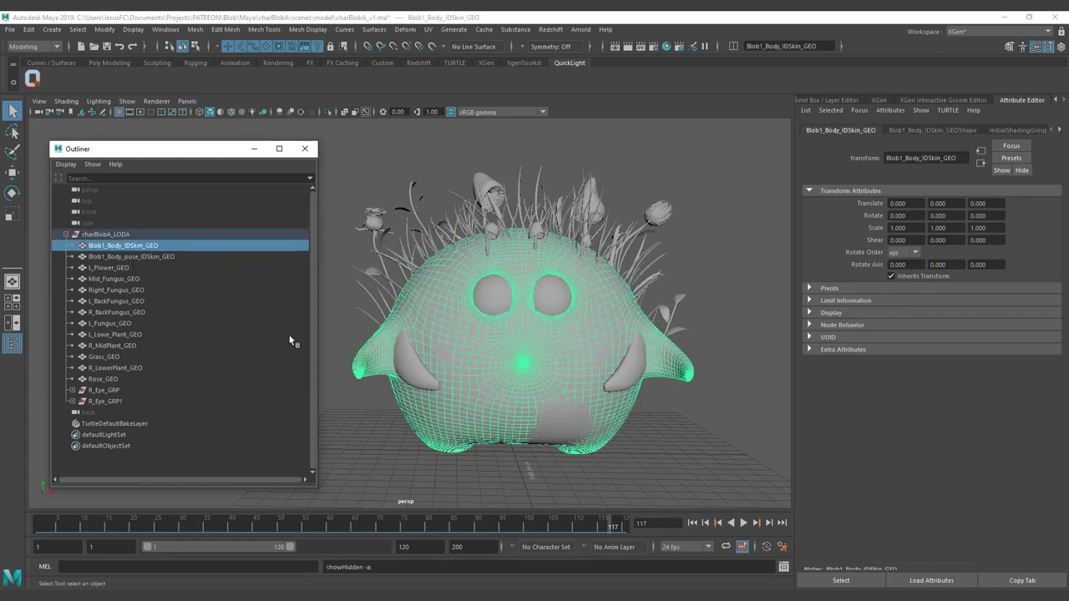
Hide the Blob1_Body_pose_IDSkin_GEO mesh to view the base body underneath, and show it again.
click(140, 257)
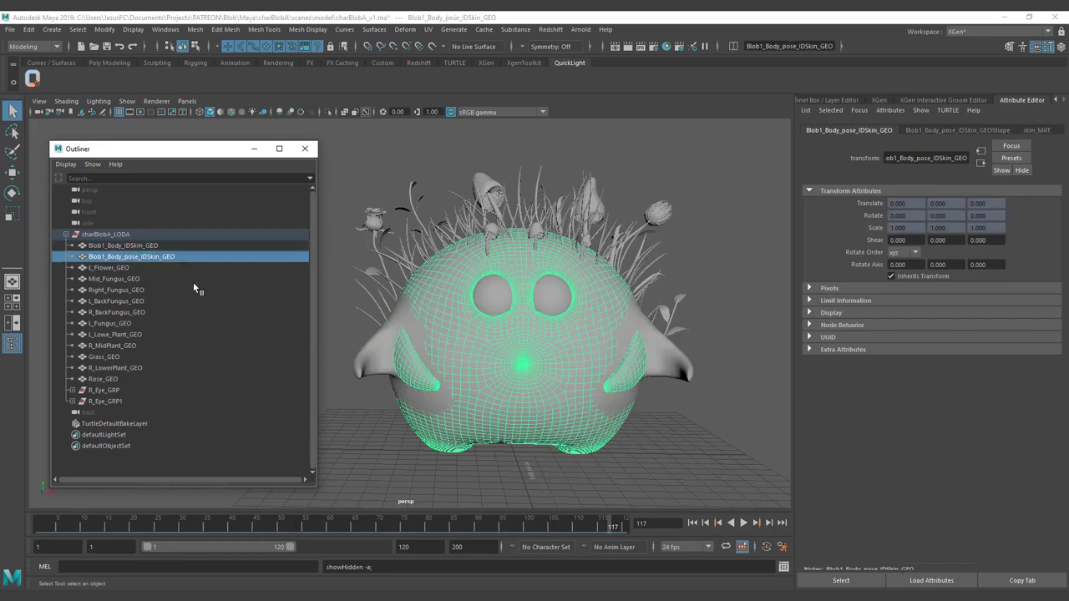
key(ctrl+h)
key(ctrl+z)
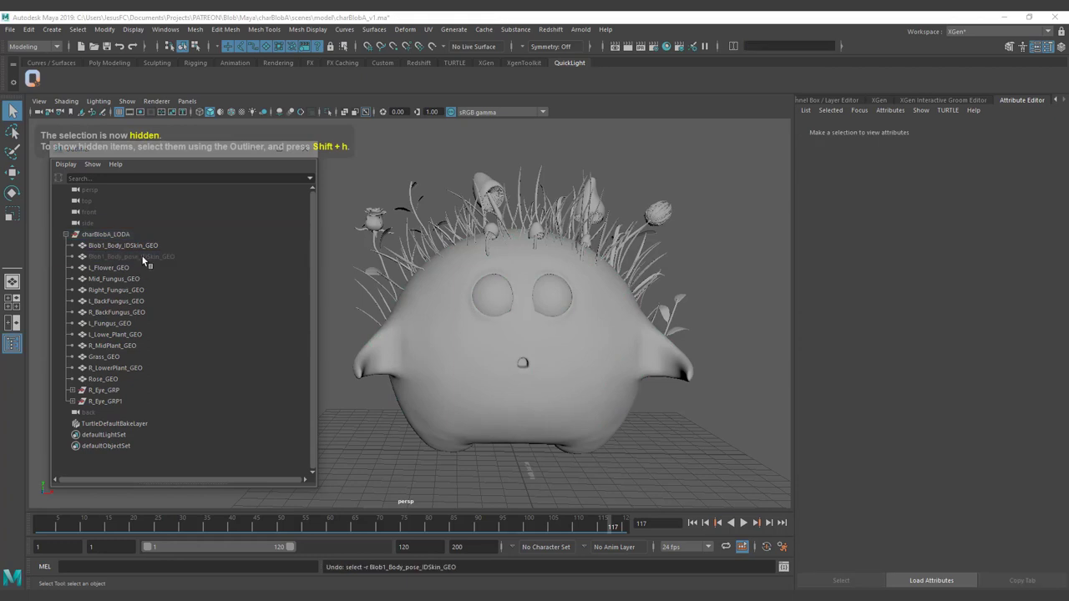
click(141, 254)
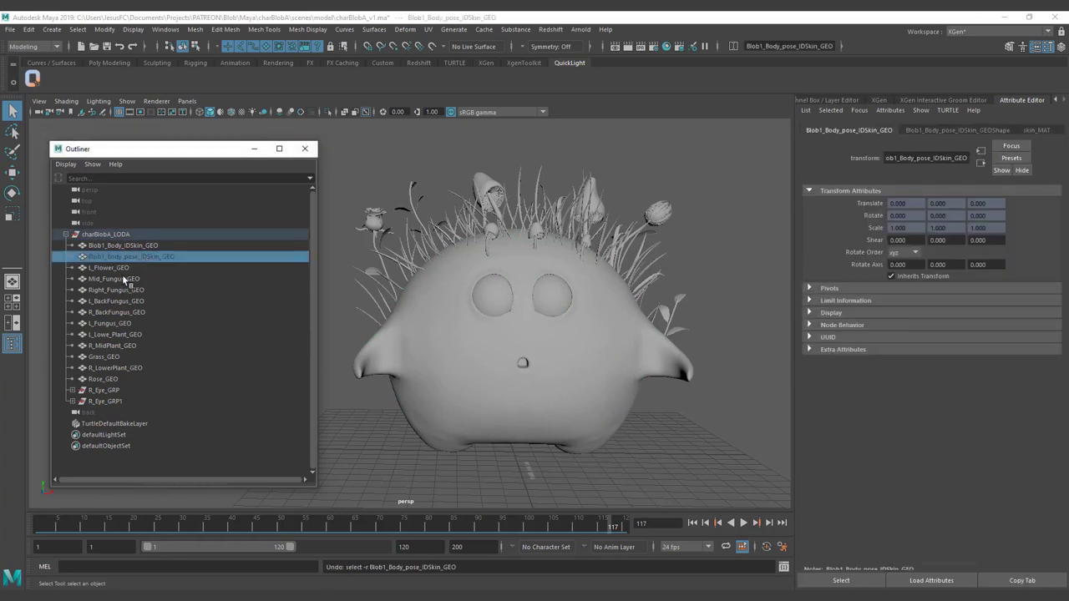
key(shift+h)
Start an Export Selection of the Blob1_Body_pose_IDSkin_GEO mesh and create a folder named pose in the project's scenes folder.
click(180, 249)
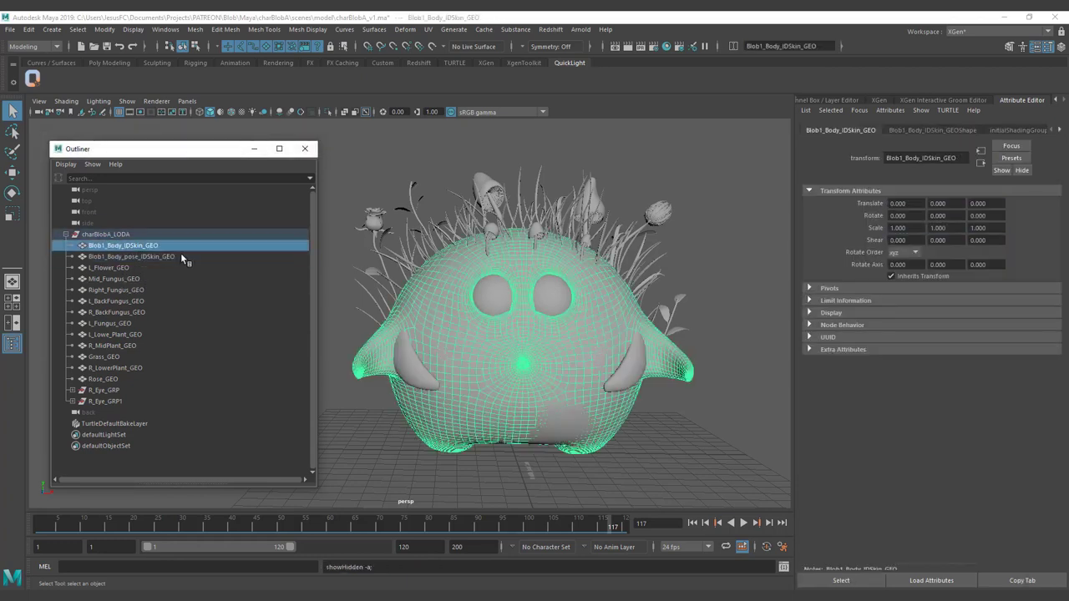
click(181, 258)
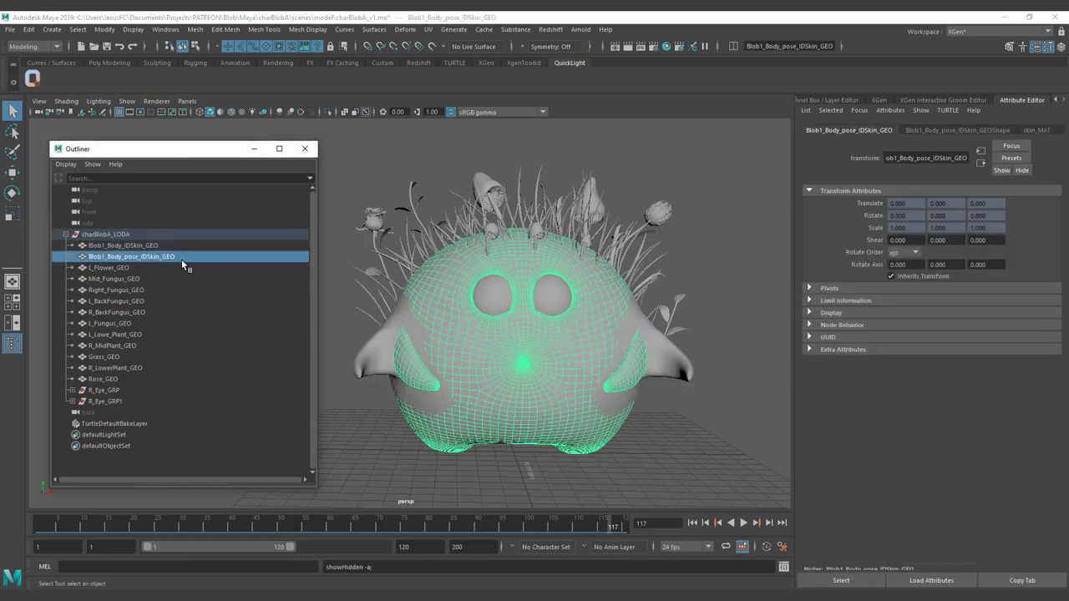
click(11, 30)
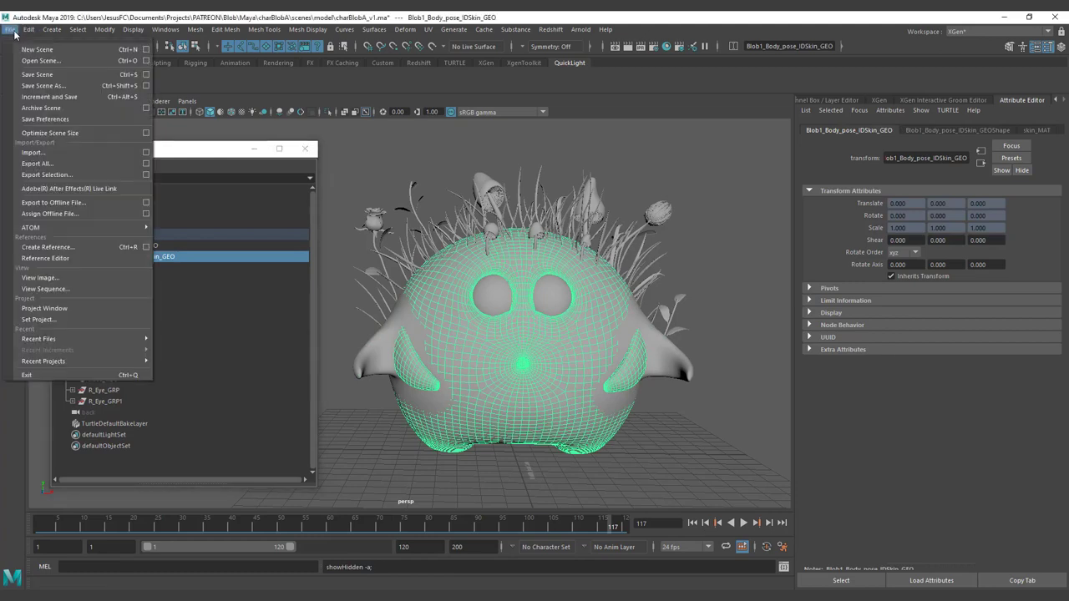
click(109, 177)
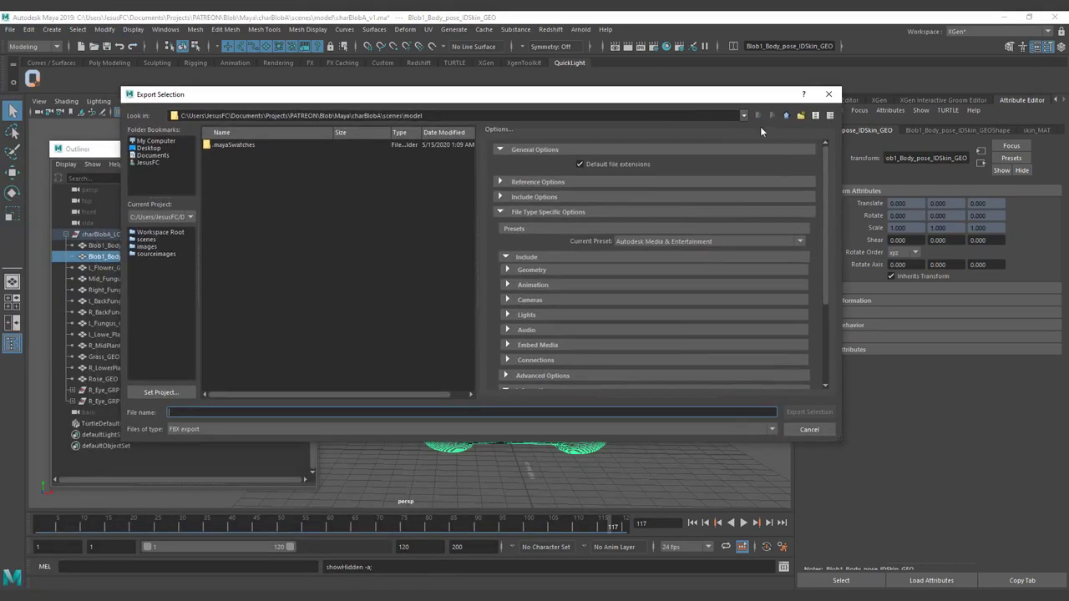
click(786, 115)
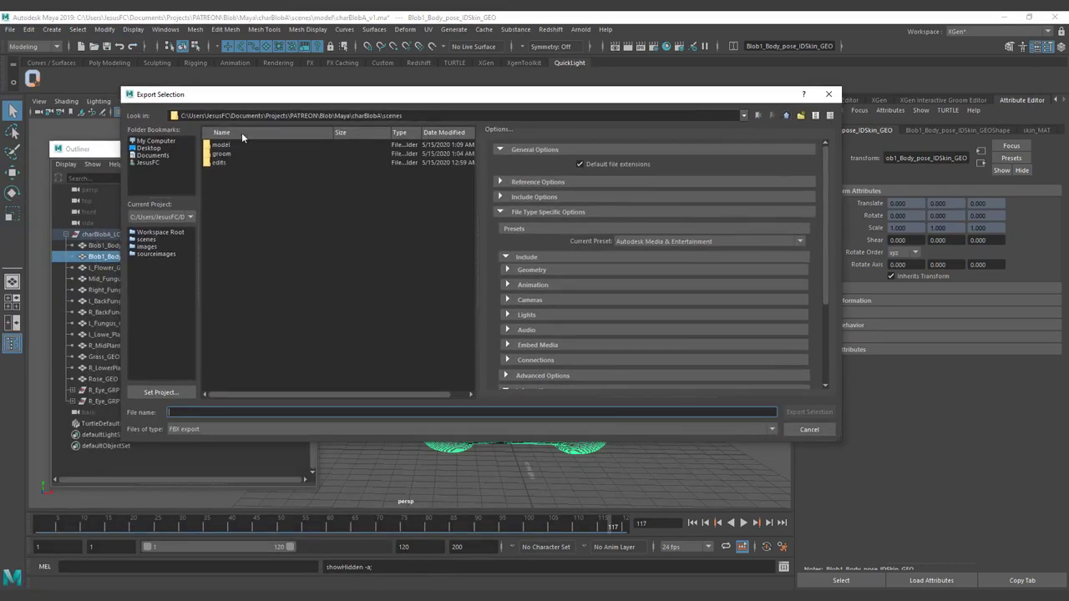
click(801, 116)
text(anim)
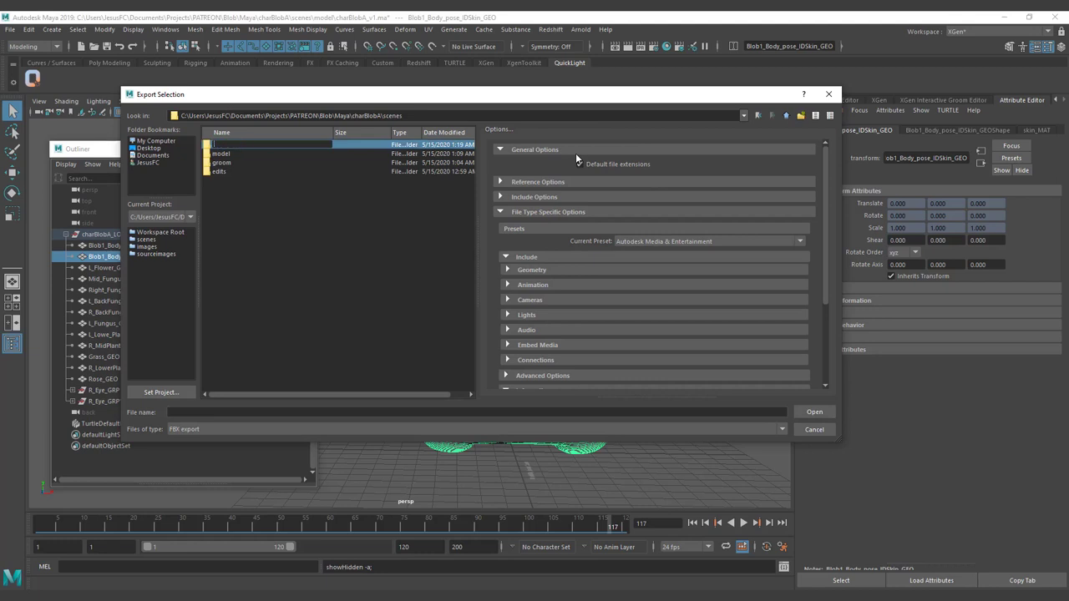
text(pose)
key(Return)
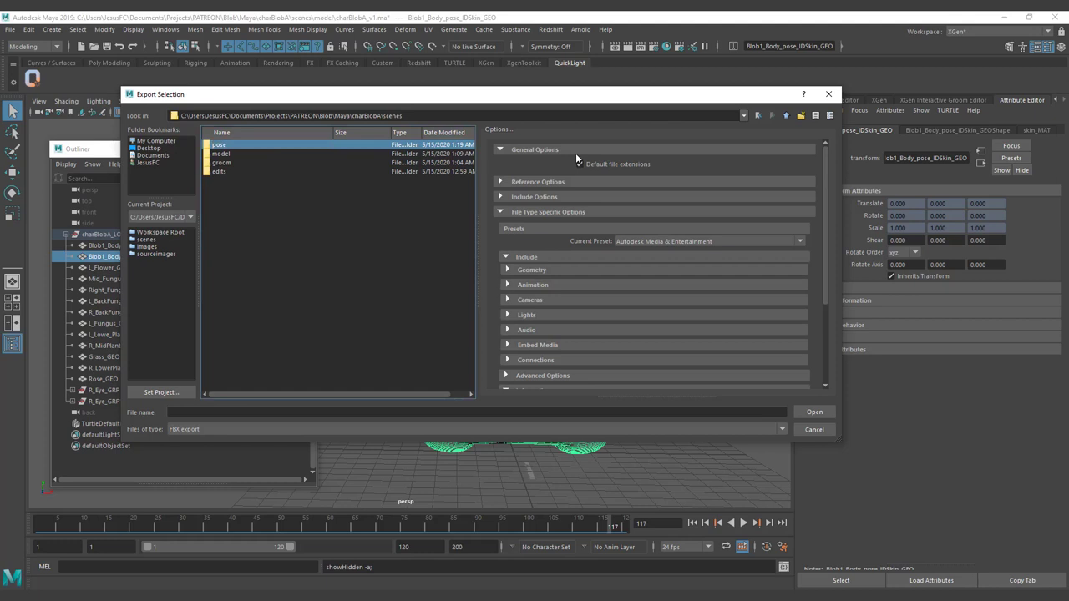
Rename the pose folder to cache and open it.
double_click(226, 147)
click(785, 116)
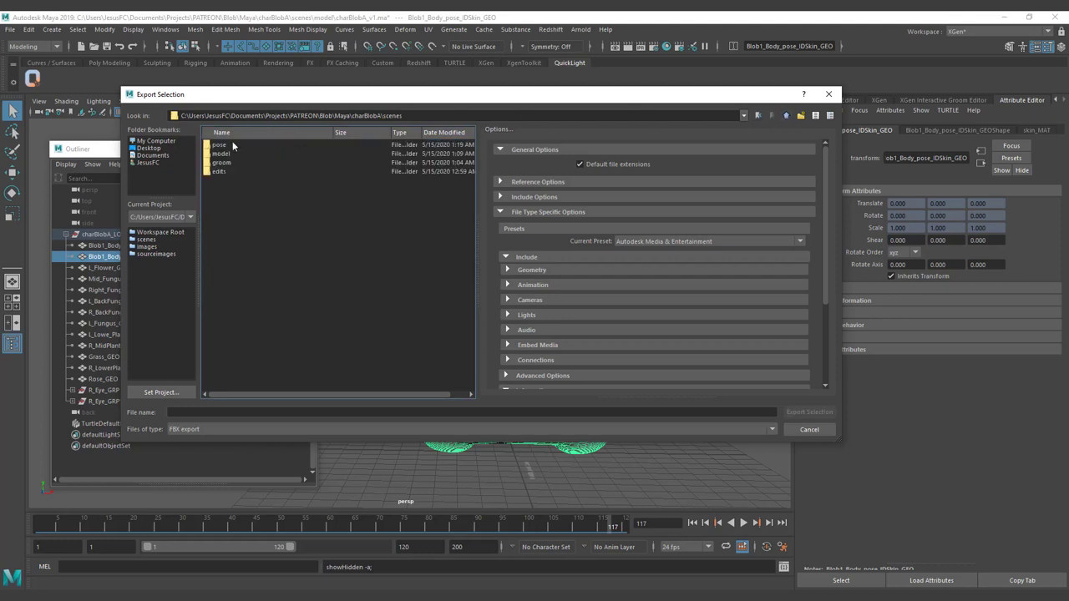
click(230, 148)
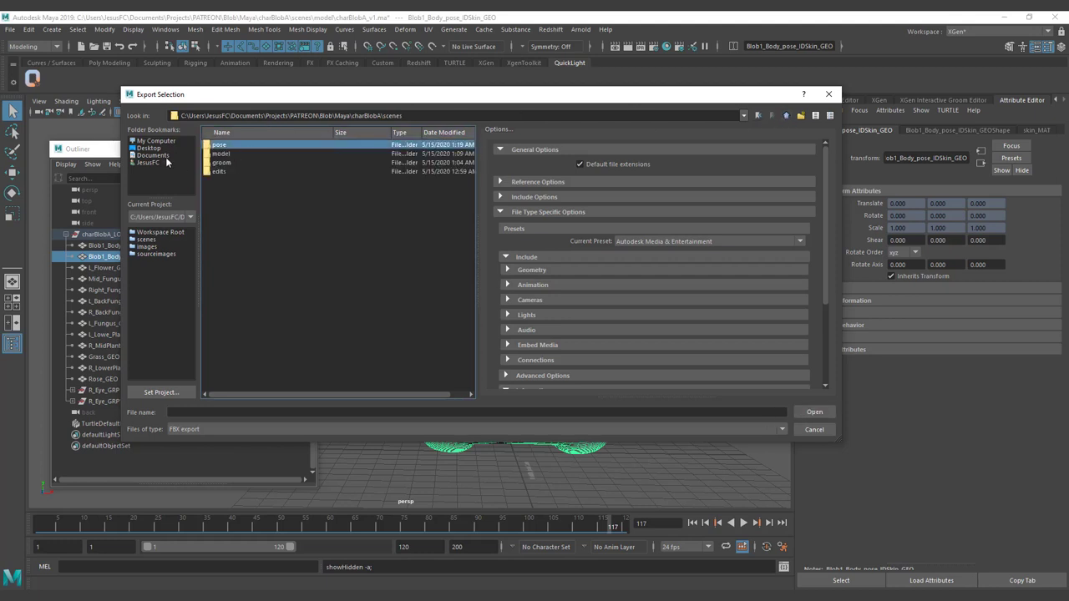
click(318, 163)
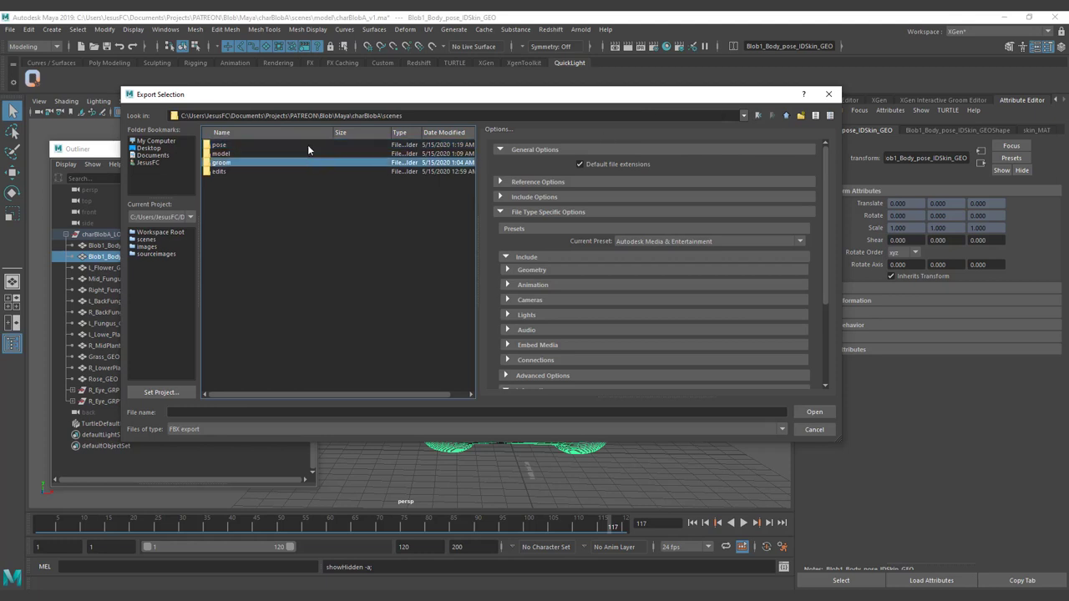
right_click(308, 144)
click(334, 149)
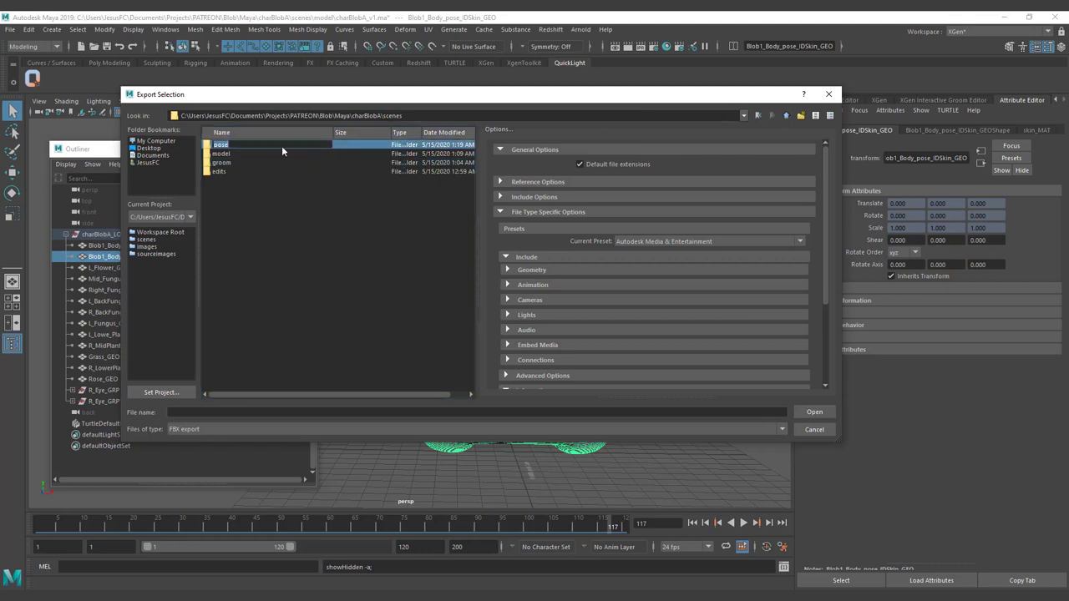
text(cache)
key(Return)
double_click(282, 145)
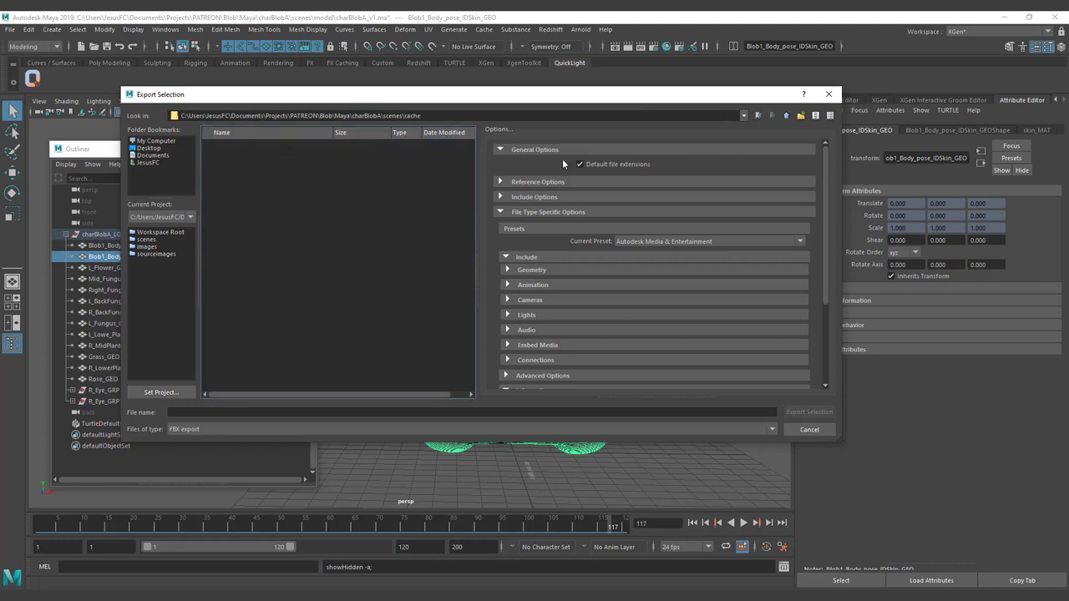
Create a folder named poses inside the cache folder and open it.
click(800, 116)
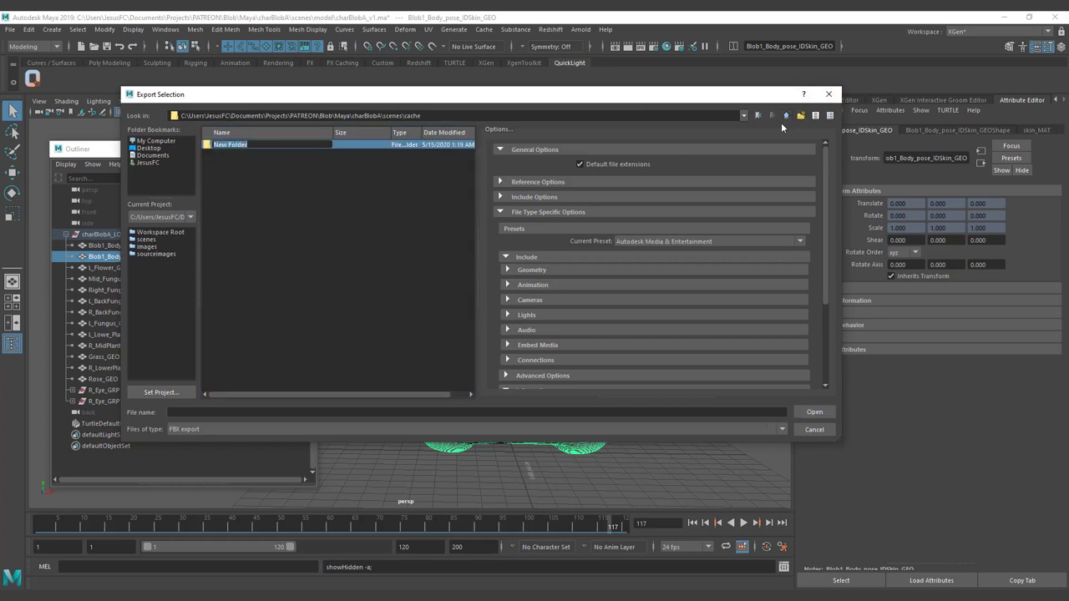
text(poses)
key(Return)
key(Return)
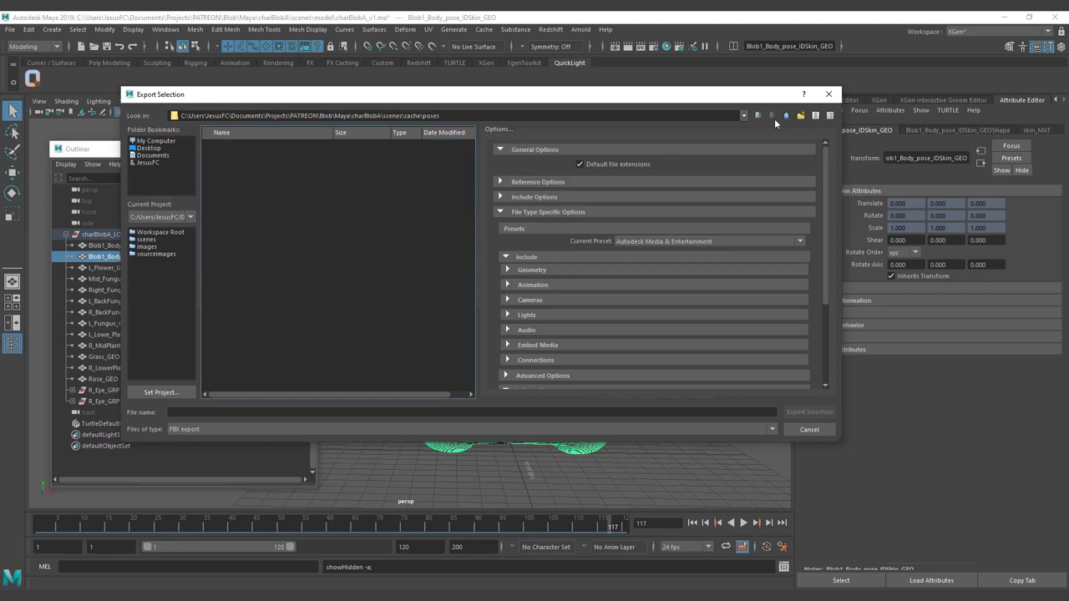
Create a folder named idle inside the poses folder and open it as the export location.
click(800, 116)
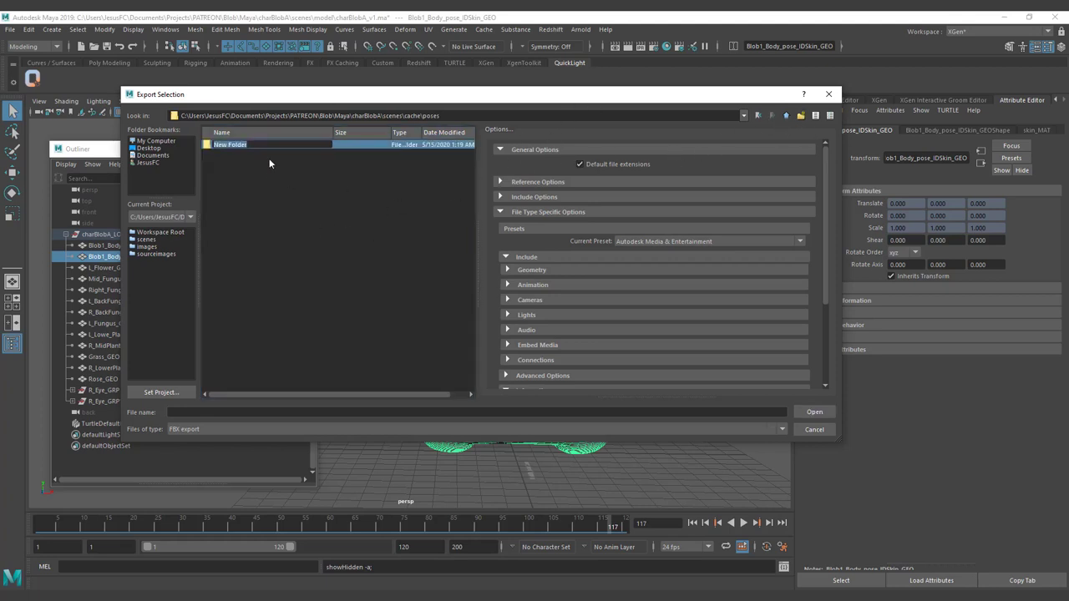
text(di)
text(le)
key(Return)
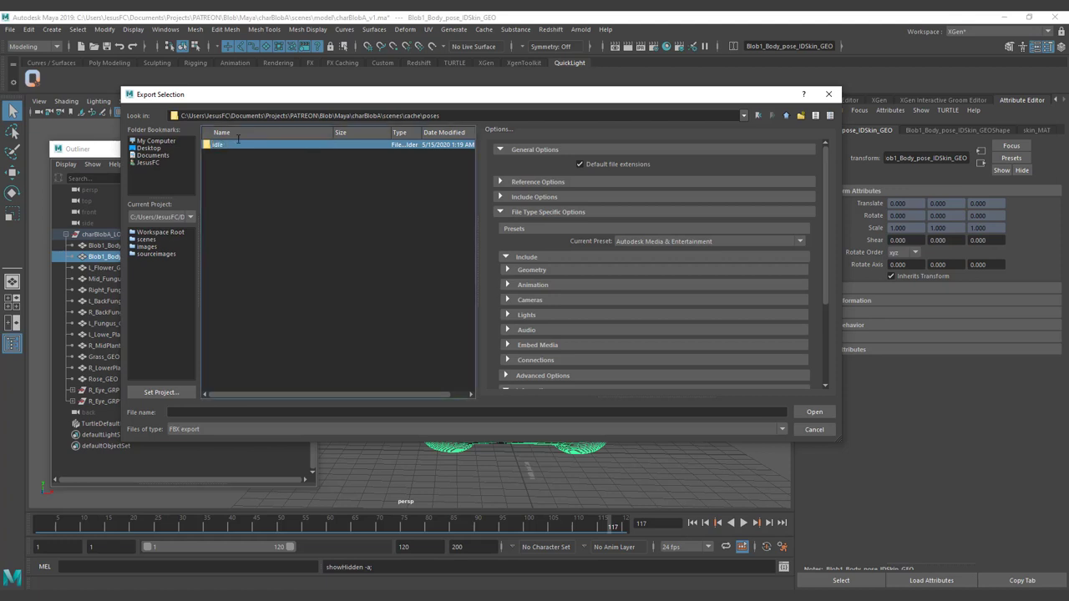
double_click(282, 144)
Set the export file type to Maya ASCII and name the file idle_v1.
click(197, 428)
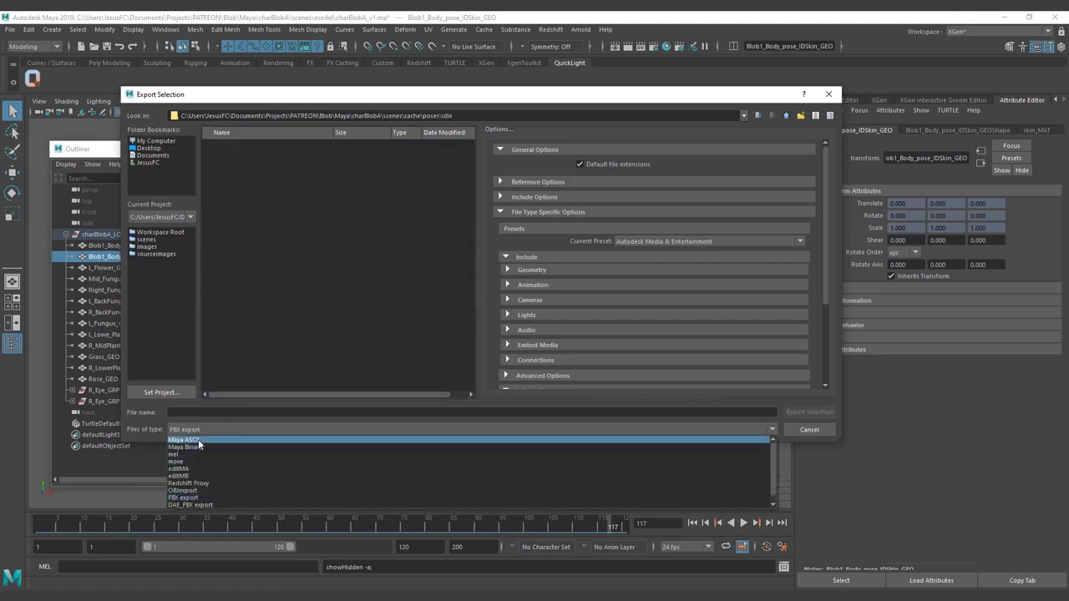
click(202, 440)
click(209, 412)
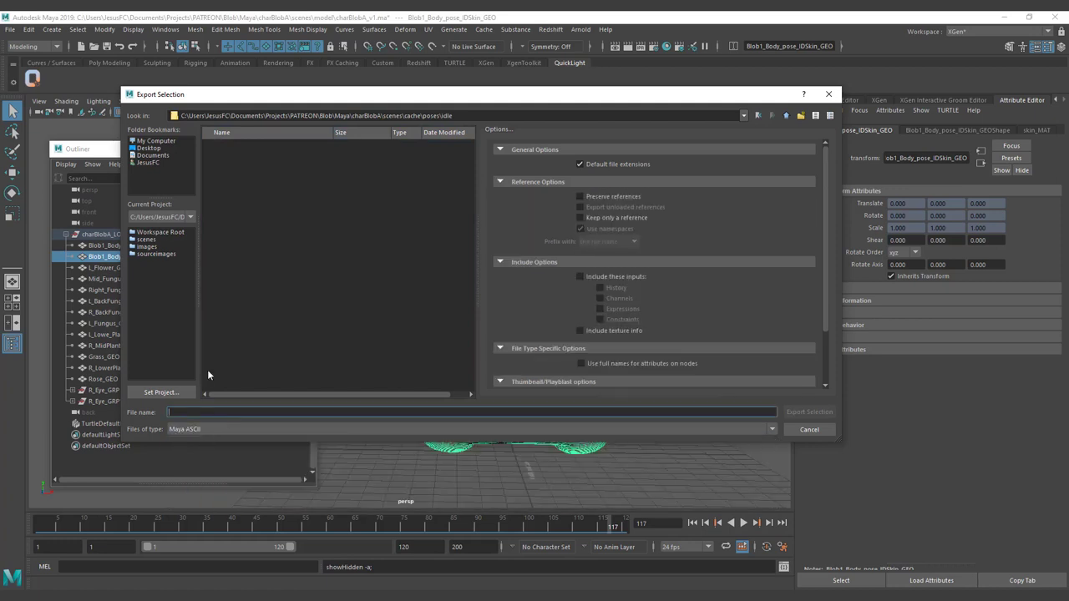
text(idle_v1)
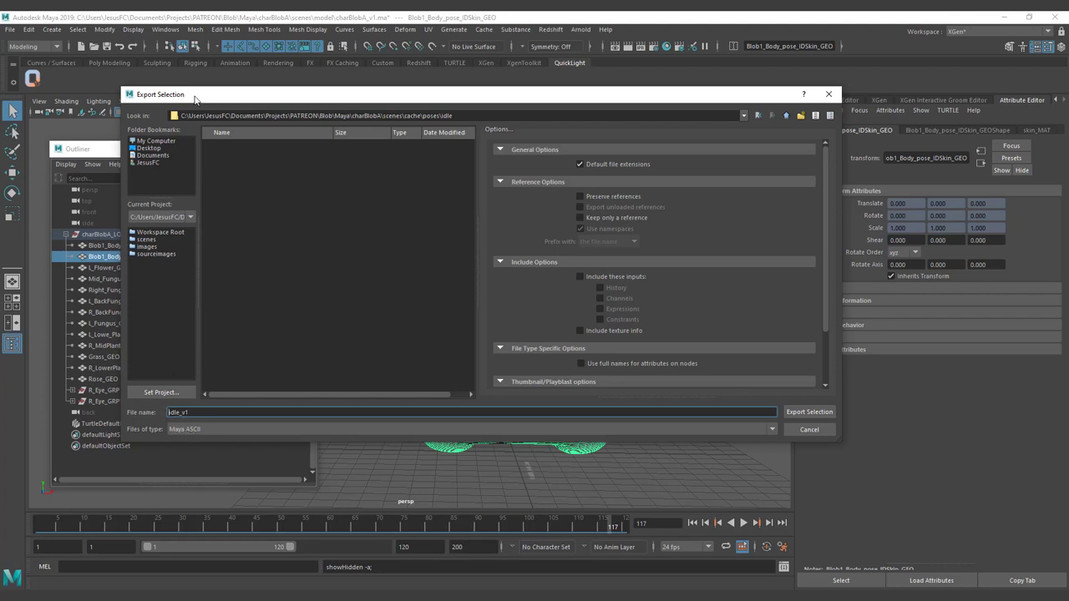
Extend the export file name to charBlobA_v1_idle_v1 and export the selected pose mesh.
drag(195, 99, 223, 123)
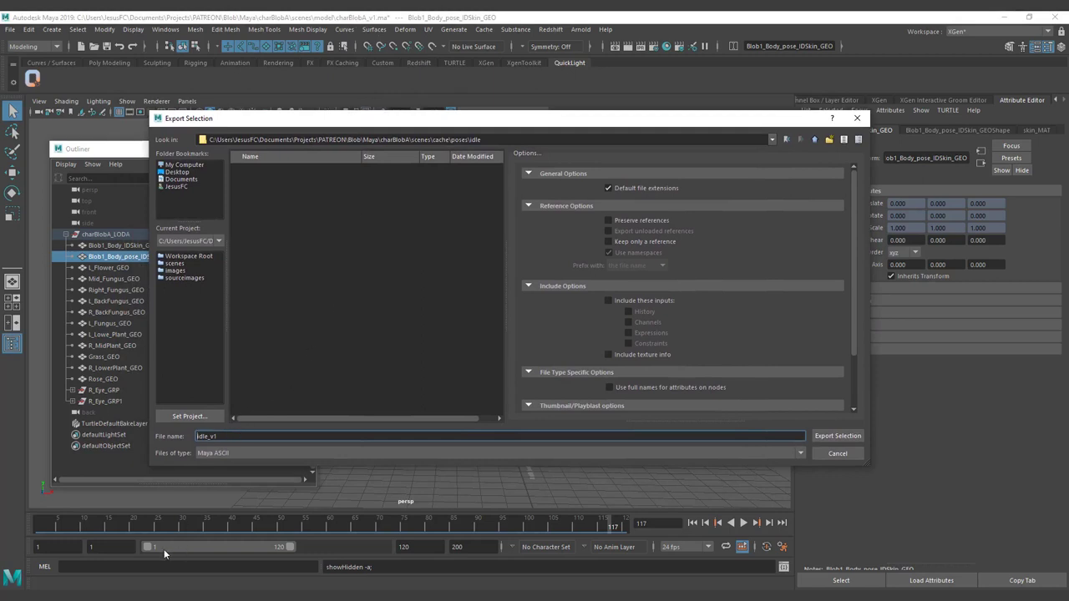
text(charBlobA_v1_)
key(ctrl+a)
shift+click(234, 438)
click(238, 440)
drag(235, 437, 272, 437)
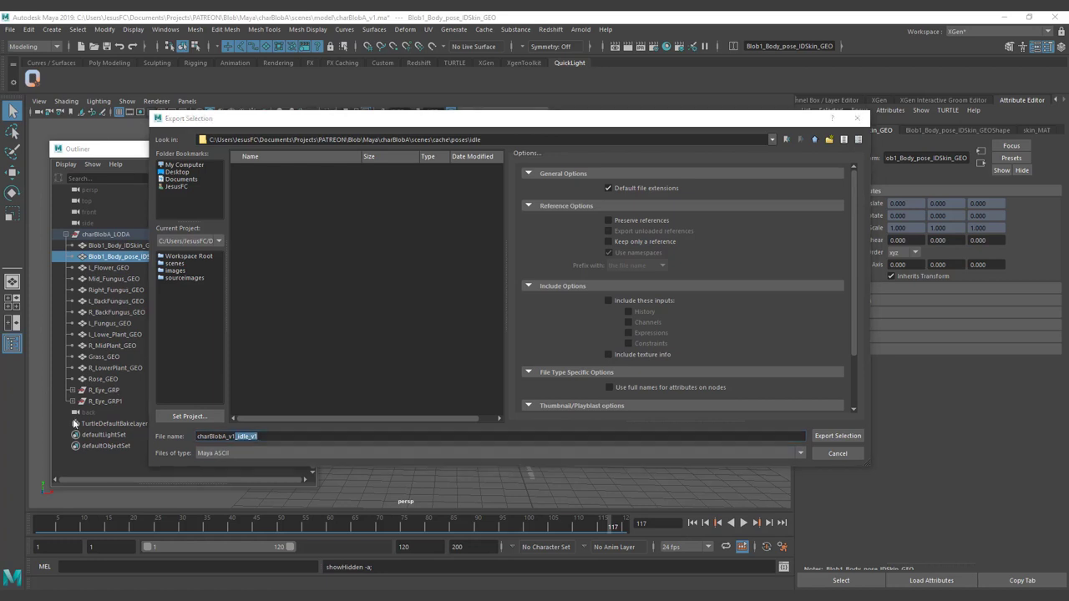
double_click(289, 436)
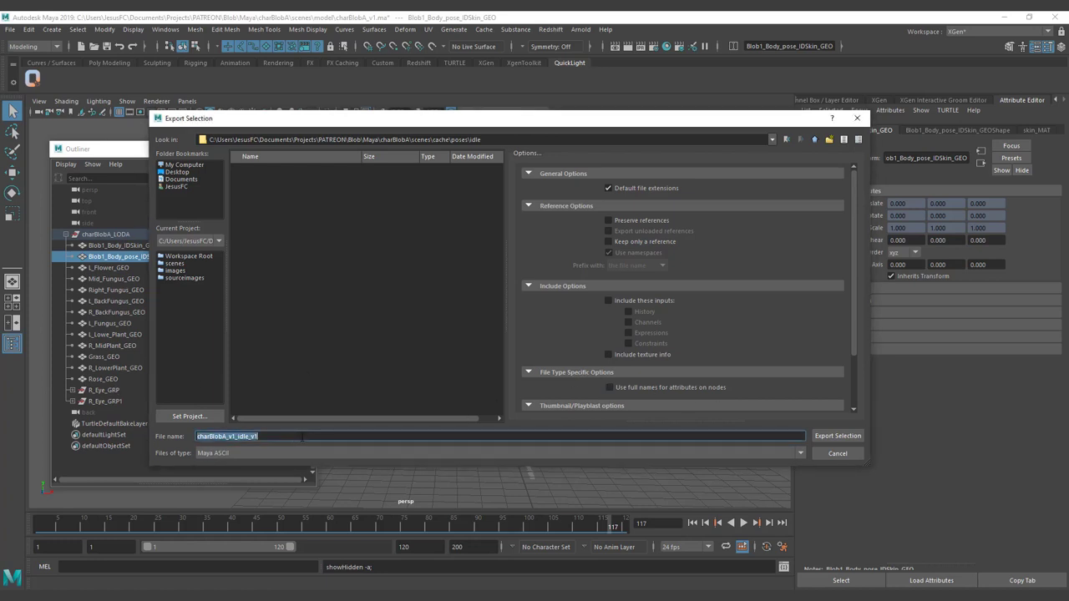
click(835, 436)
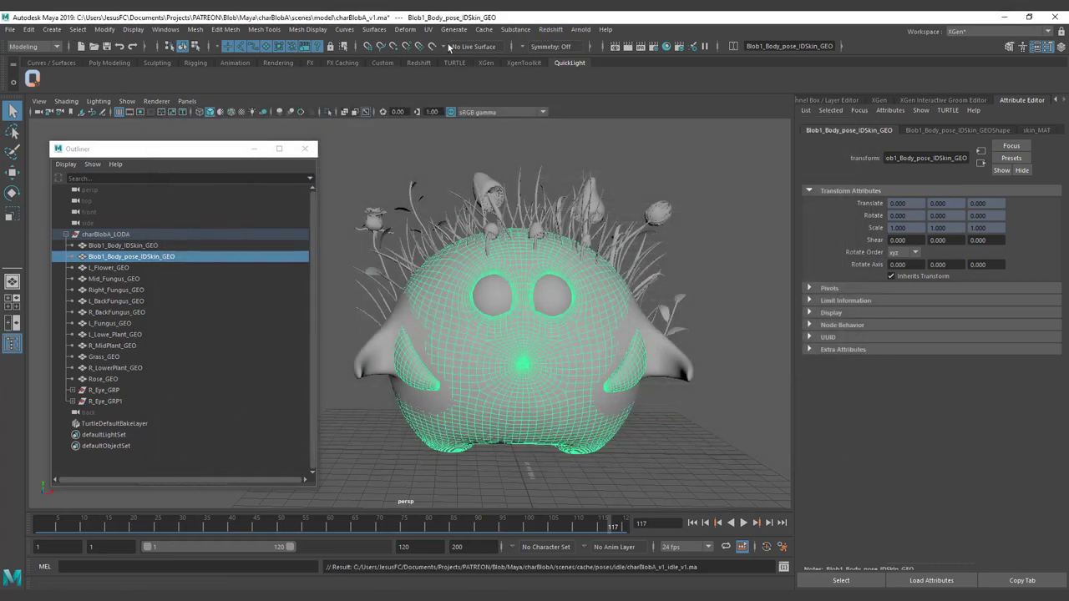
Open the Alembic export options for the selected mesh and use a Start/End cache range starting at frame 1001.
click(484, 30)
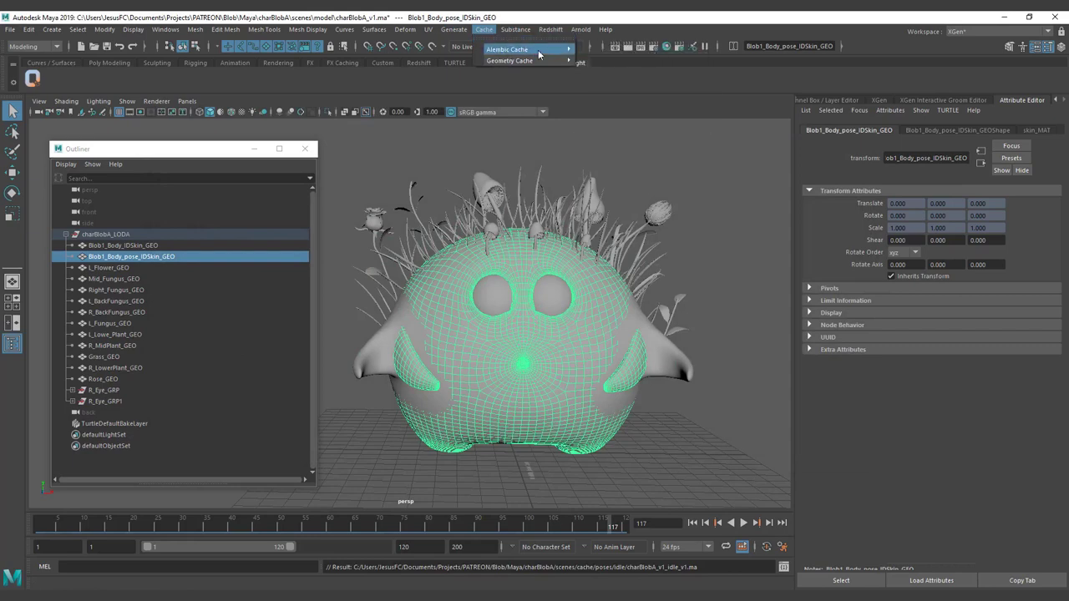
mouse_move(538, 52)
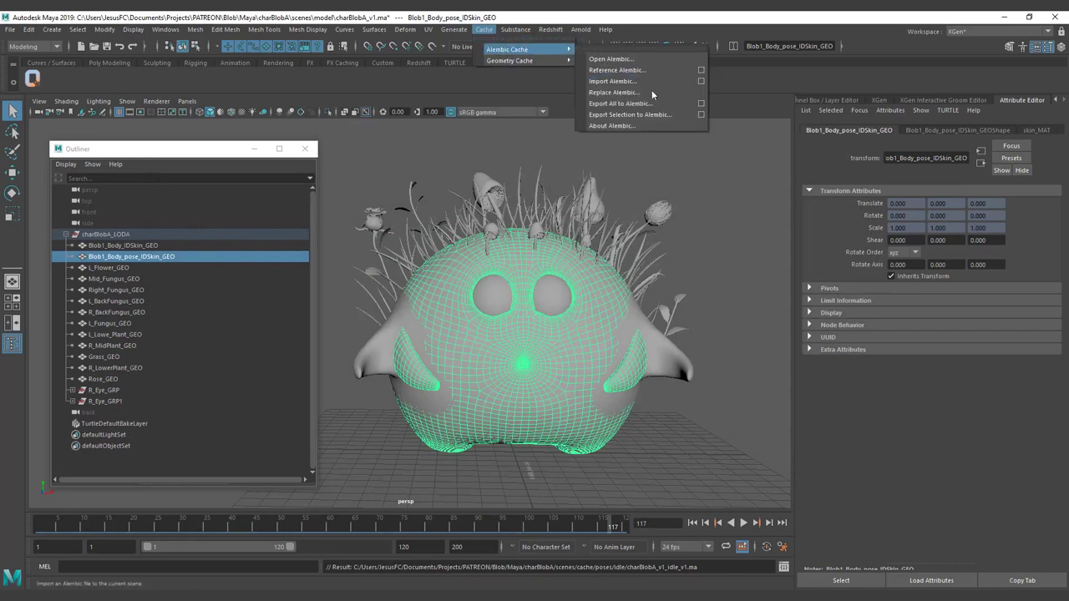
click(701, 115)
drag(712, 122, 555, 88)
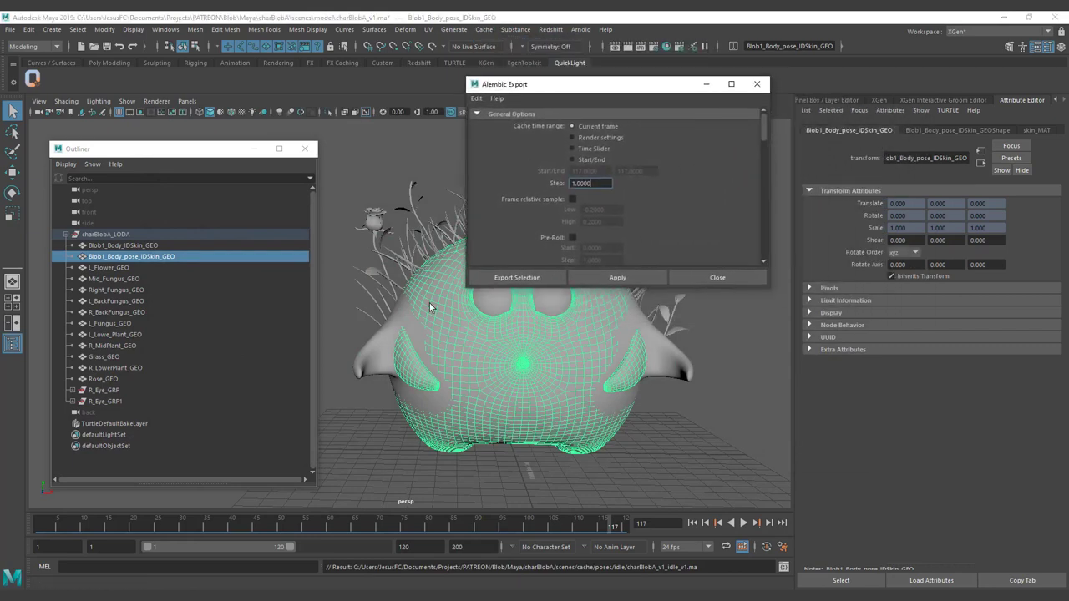
drag(465, 288, 299, 404)
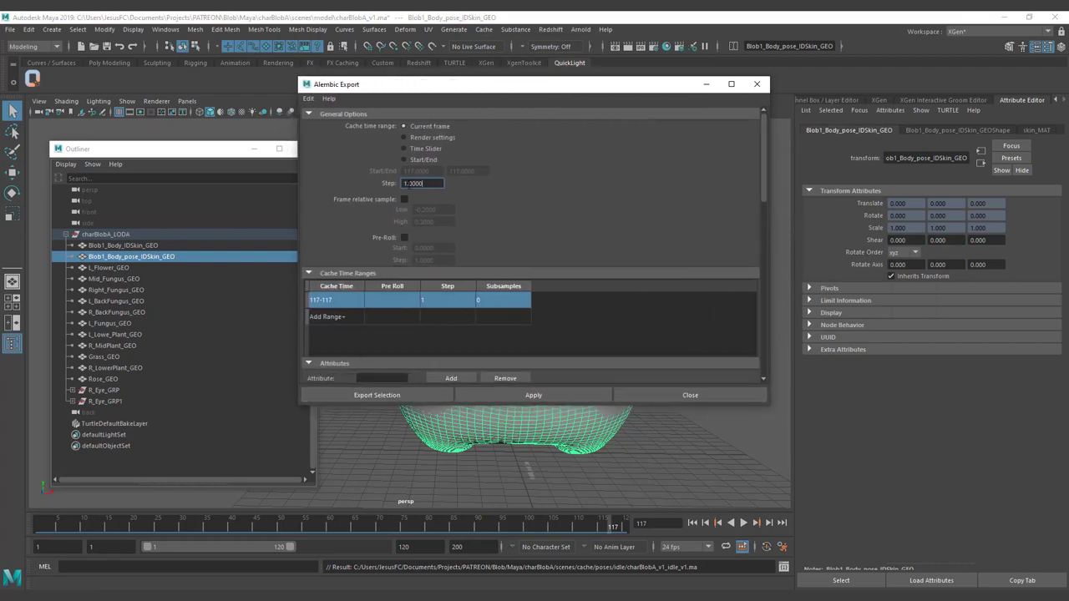
click(418, 160)
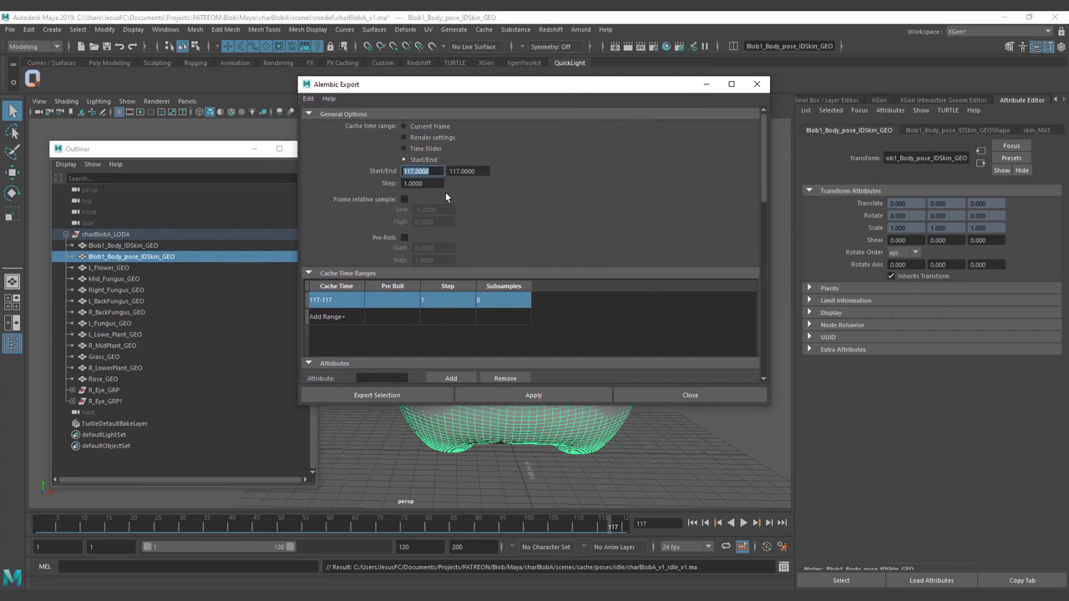
text(100)
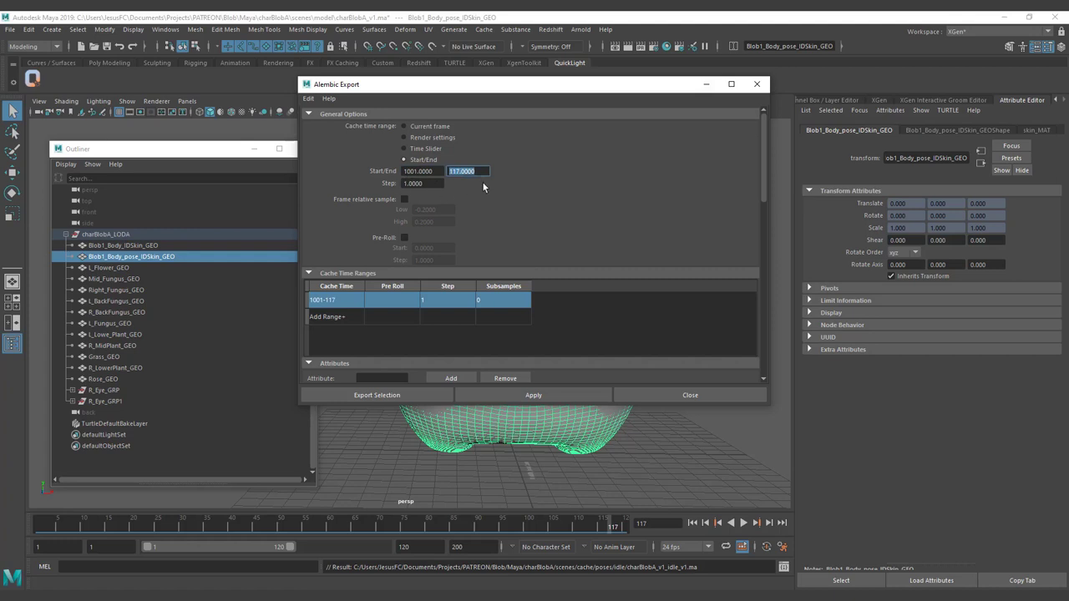
Set the scene timeline's animation start time to frame 1001.
click(78, 543)
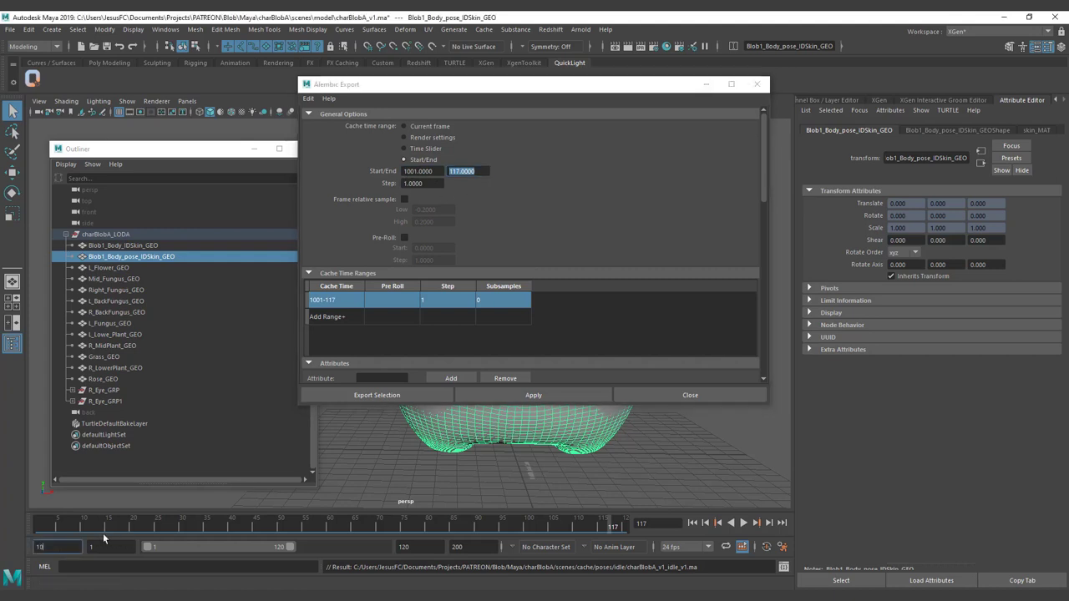
text(1001)
key(Return)
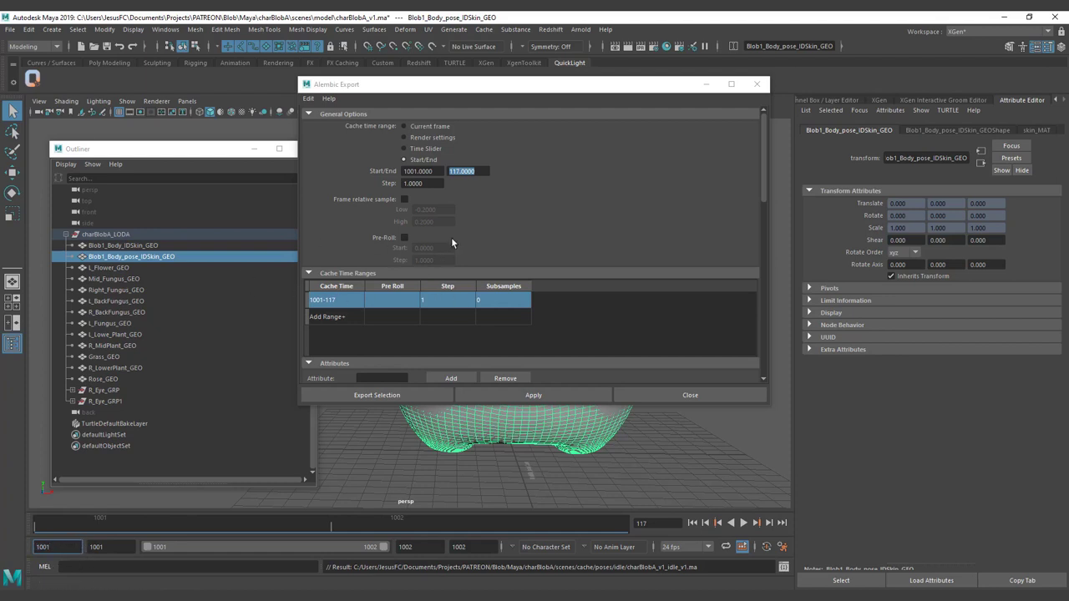
Try to set a new end frame for the Alembic cache range.
click(452, 177)
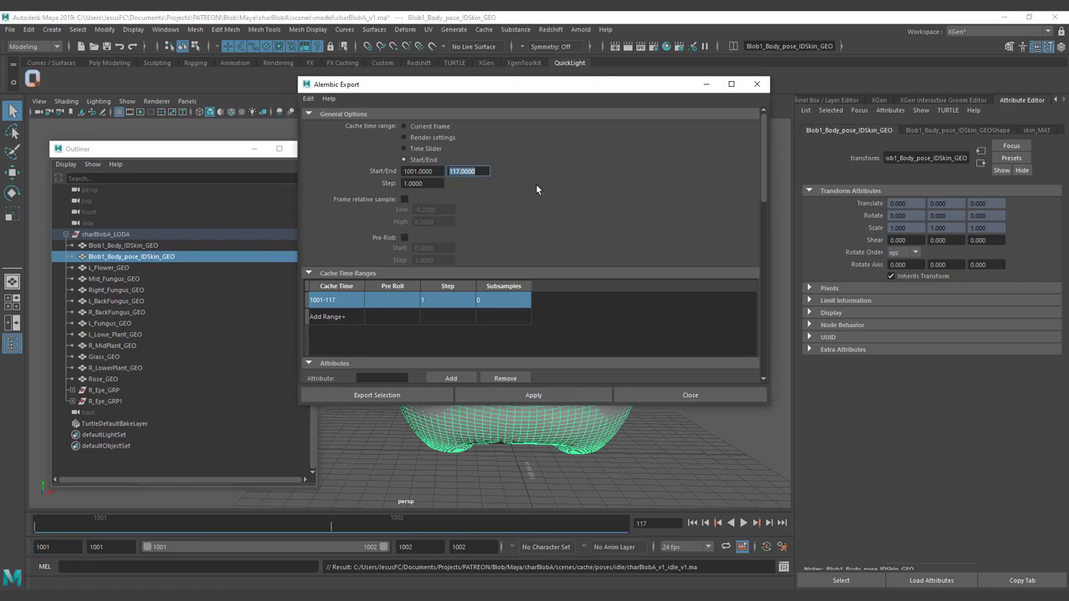
text(10)
key(BackSpace)
text(100)
Enable Write UV Sets and export the selected pose mesh as the Alembic cache charBlobA_v1_idle_v1 in the cache/alembic folder.
drag(760, 209, 742, 402)
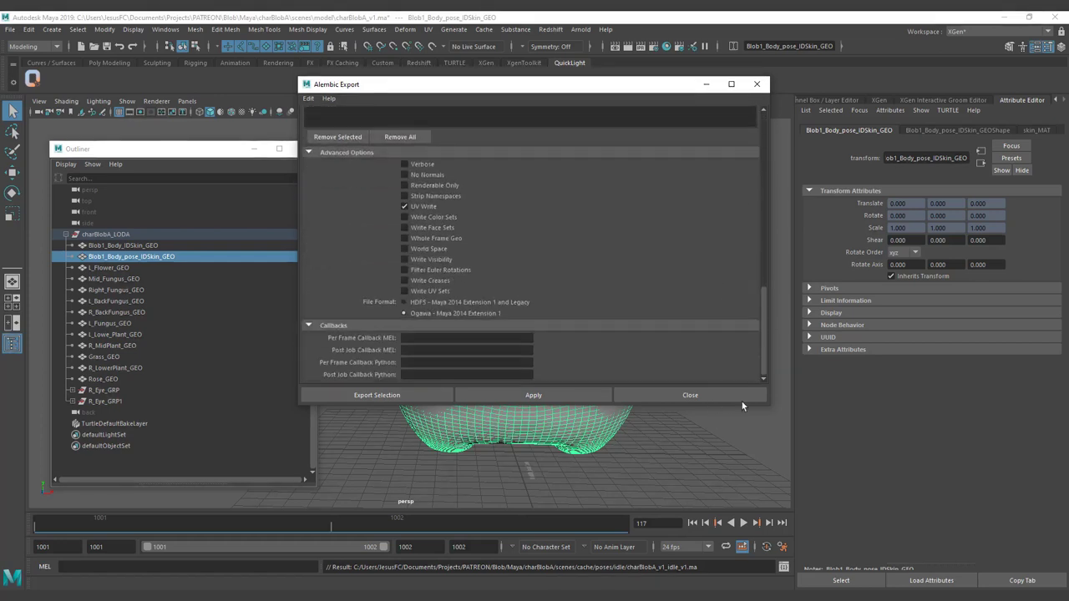
click(431, 290)
click(414, 394)
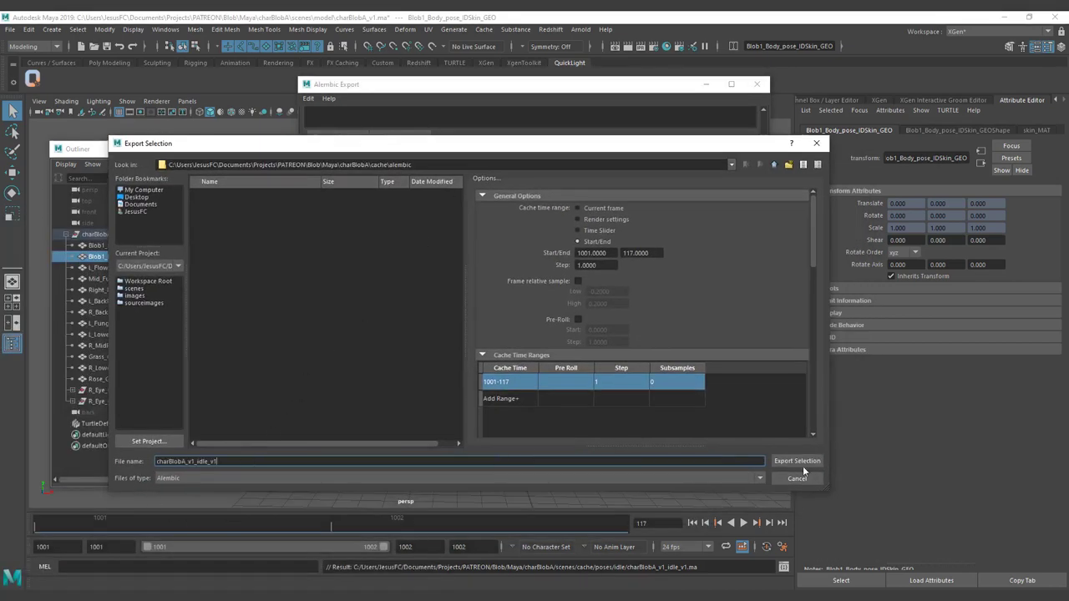
click(798, 461)
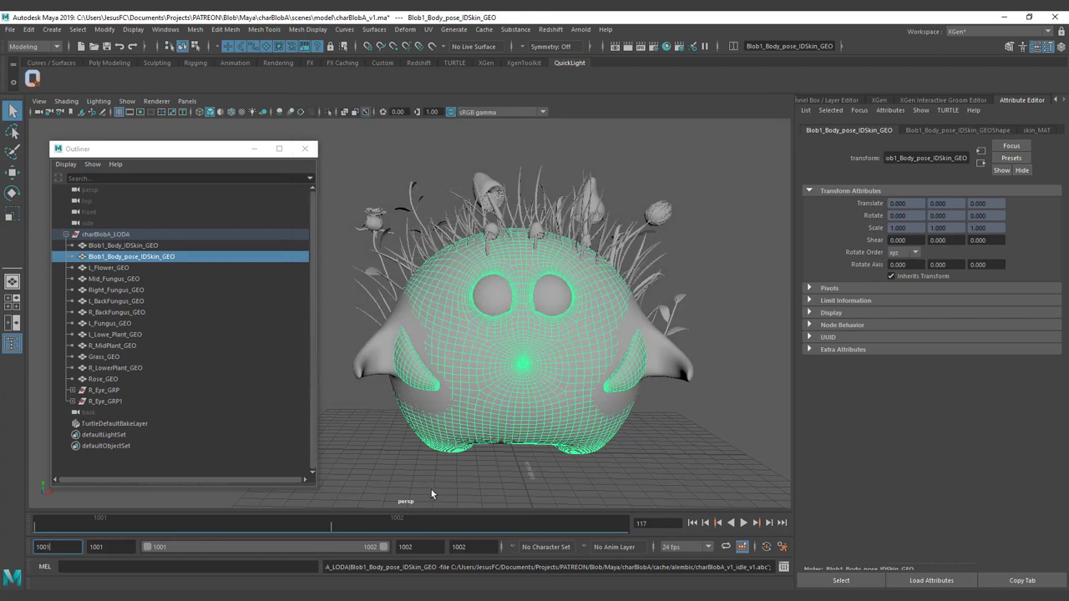
Delete the posed body mesh Blob1_Body_pose_IDSkin_GEO from the charBlobA_LODA group.
click(170, 257)
click(188, 244)
click(191, 257)
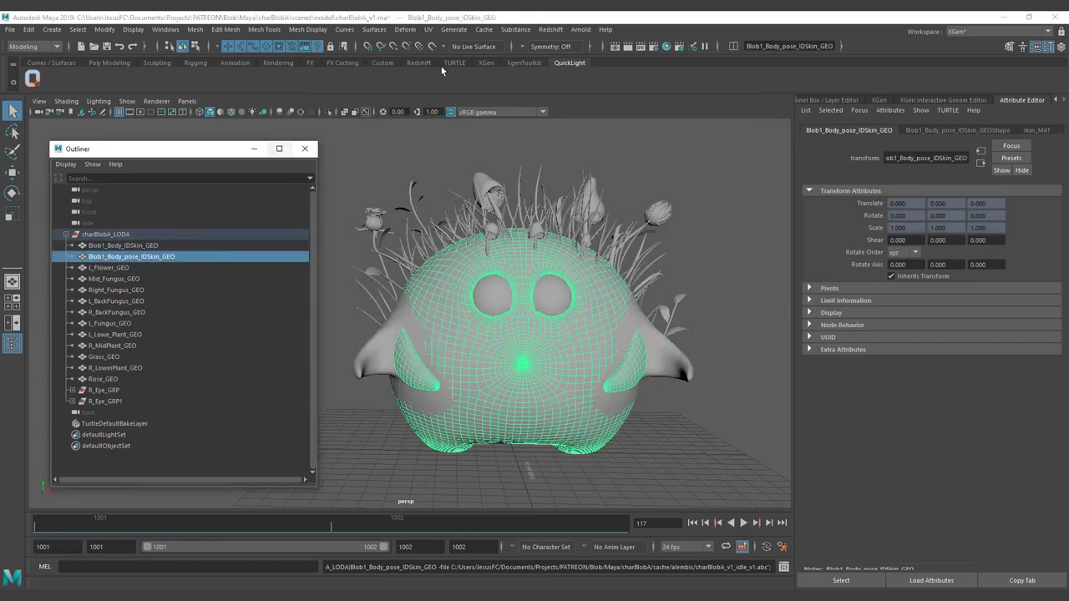
key(Delete)
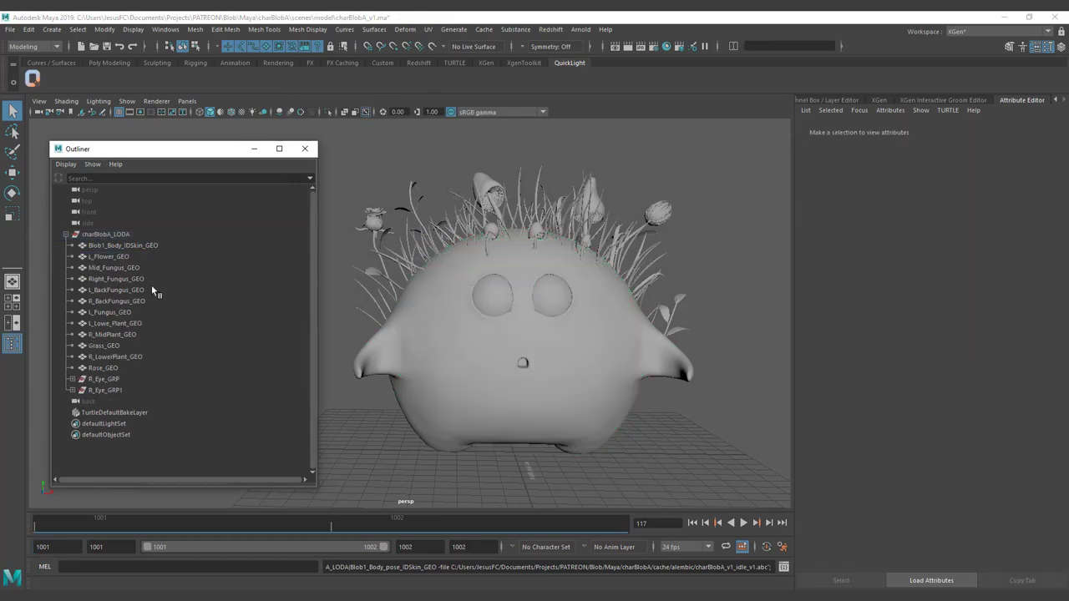
Rename the body mesh Blob1_Body_IDSkin_GEO to charBlobA_LODA_Body_IDSkin_GEO, reusing the parent group's name as its prefix.
click(117, 245)
click(345, 206)
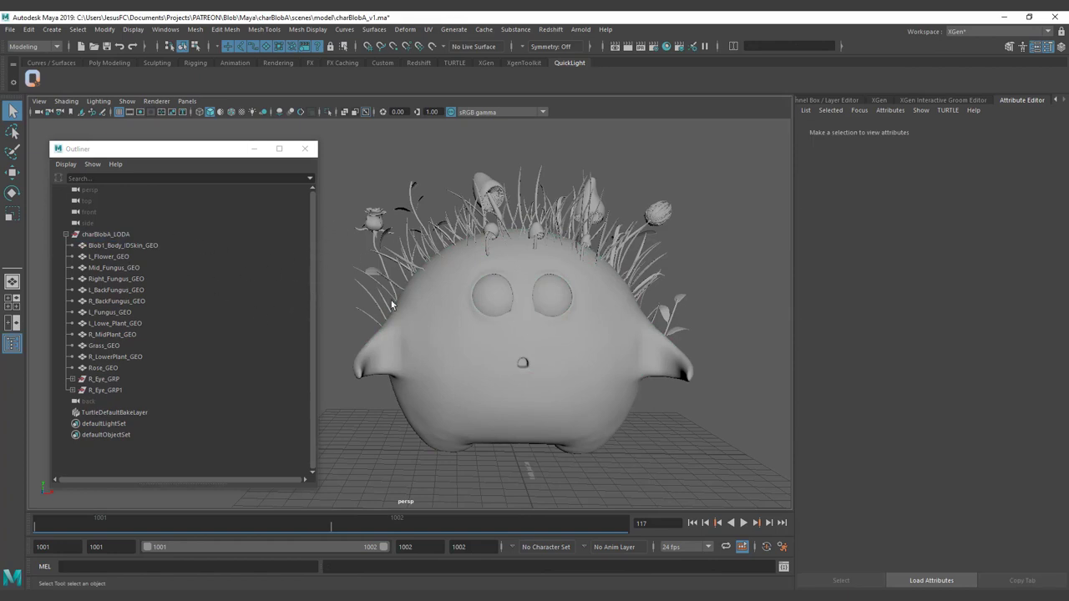
click(457, 352)
click(327, 336)
click(133, 246)
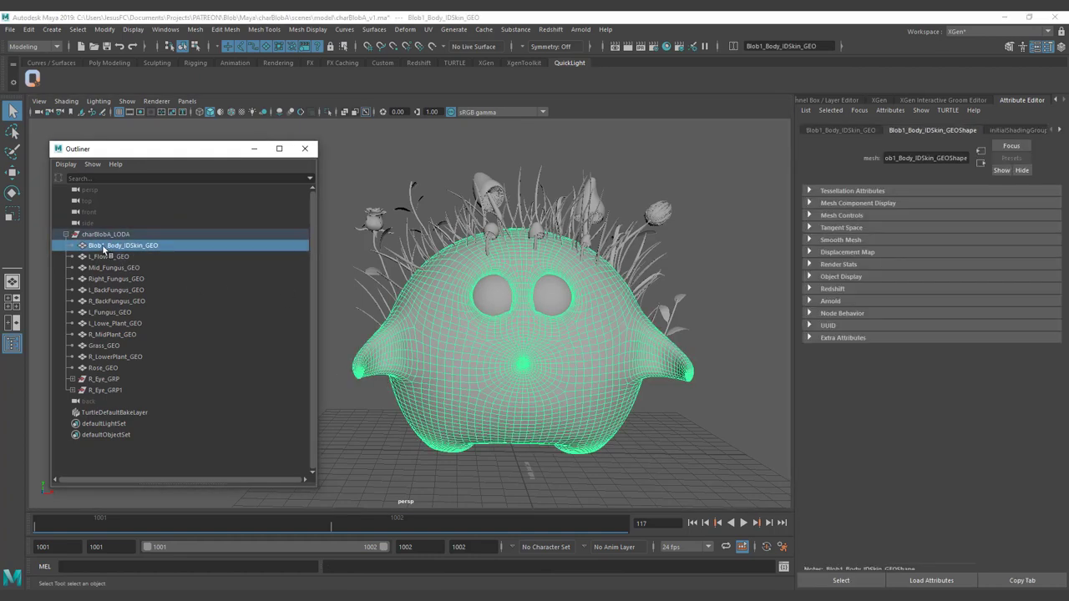
double_click(109, 235)
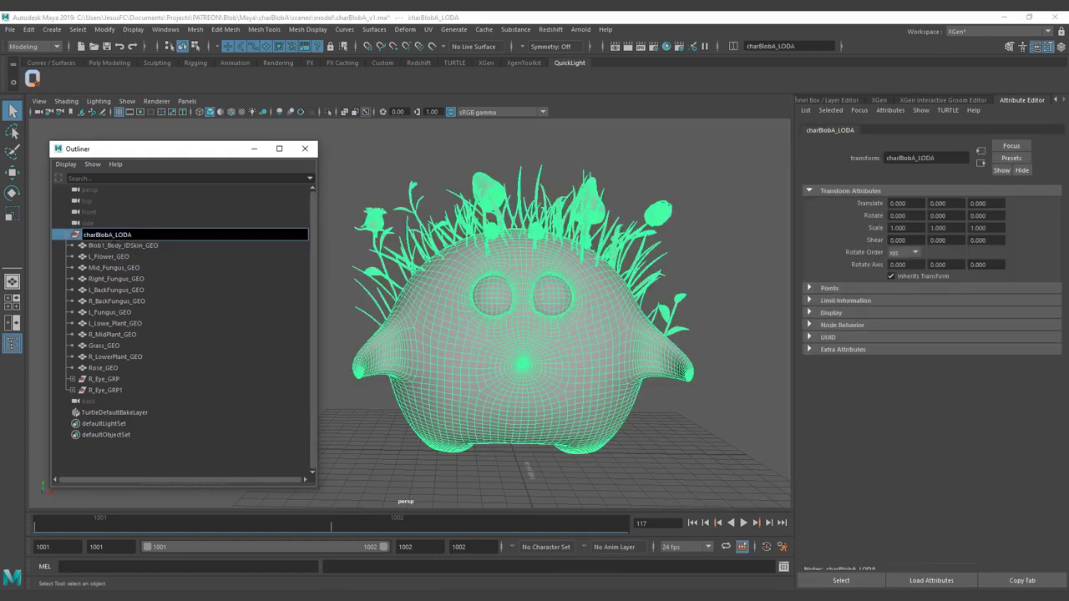
double_click(108, 246)
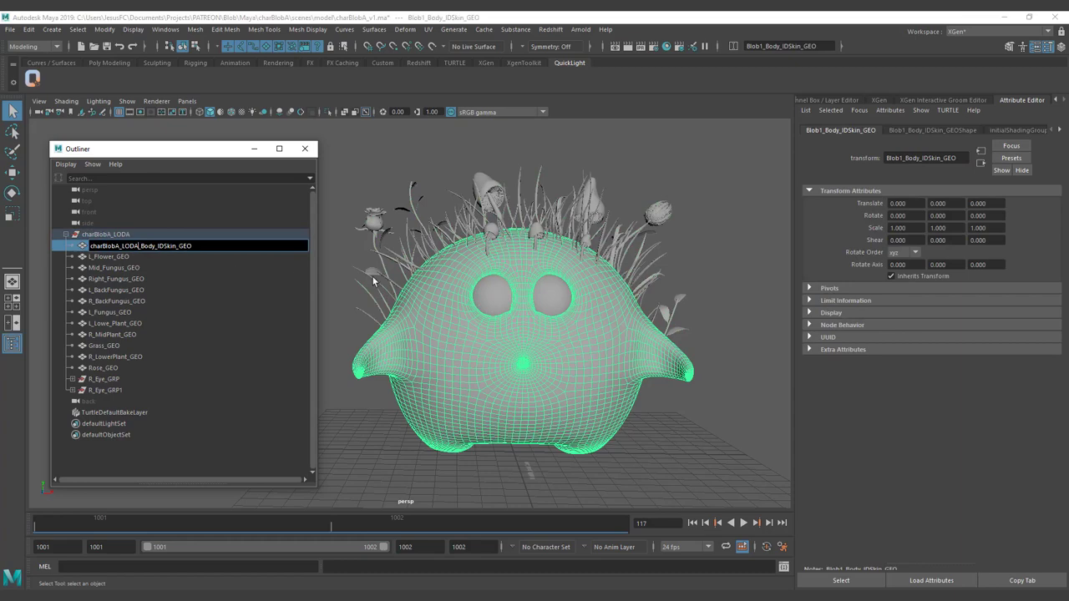
key(Return)
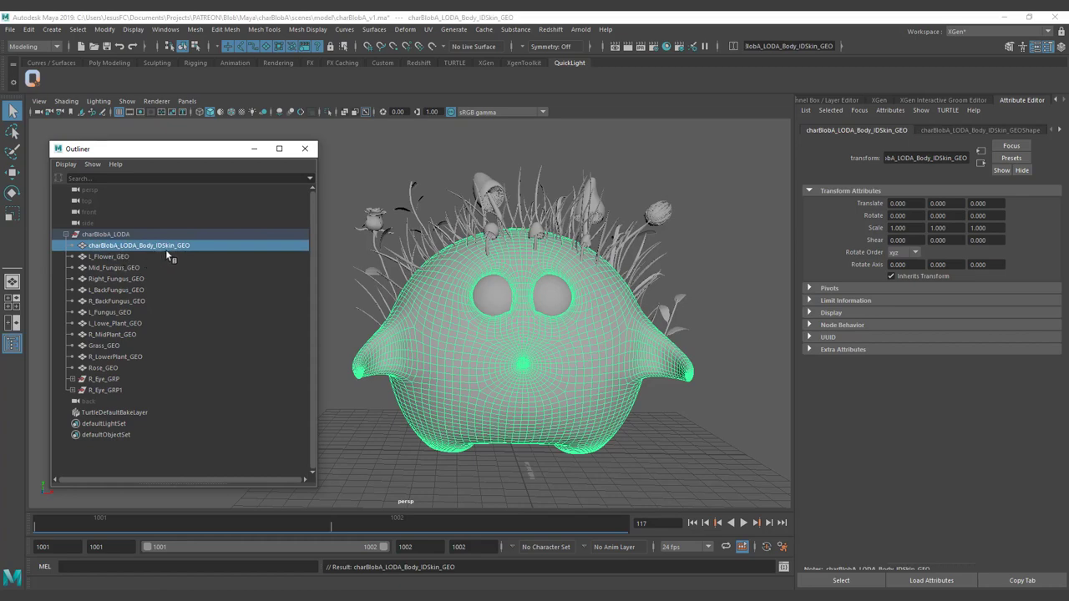
Start annotating the screen and underline the charBlobA_LODA prefix of the renamed body mesh.
key(Print)
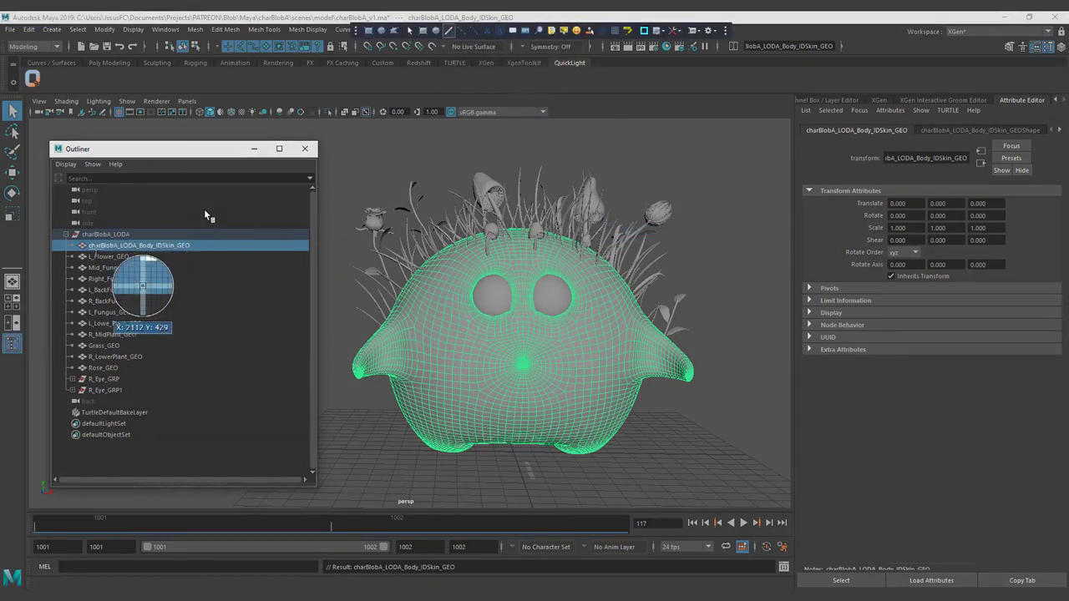
mouse_move(124, 253)
mouse_down()
mouse_move(135, 251)
mouse_move(122, 250)
mouse_up()
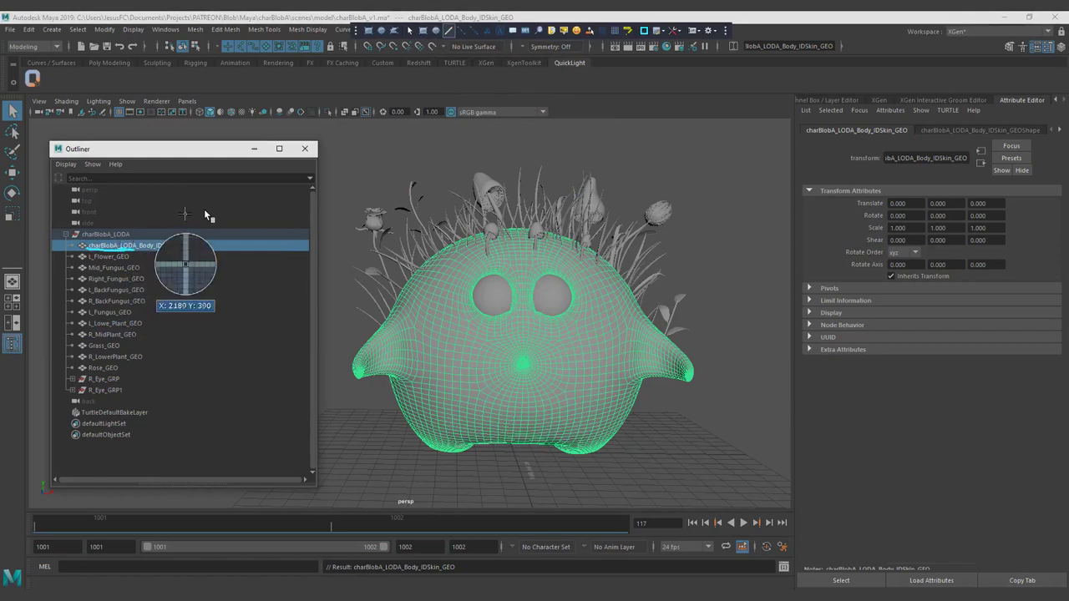
drag(147, 79, 145, 99)
drag(161, 74, 184, 103)
mouse_move(201, 91)
mouse_down()
mouse_move(211, 99)
mouse_move(231, 84)
mouse_up()
key(ctrl+z)
key(ctrl+z)
key(ctrl+z)
Handwrite the asset type prefix "char" above the outliner as the first part of the naming convention.
drag(155, 89, 160, 103)
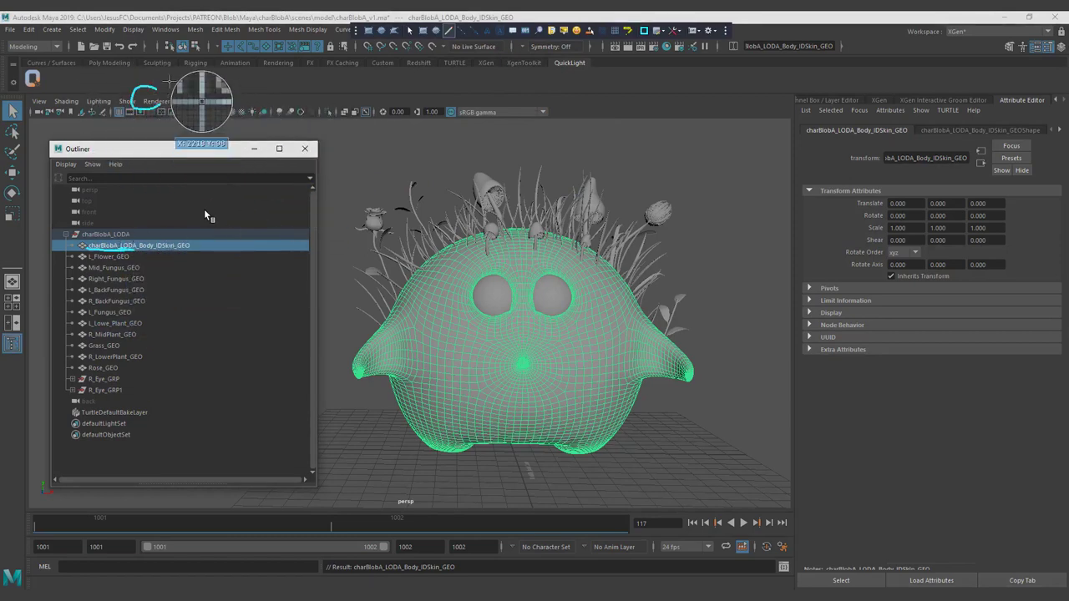
drag(164, 67, 191, 102)
mouse_move(213, 88)
mouse_down()
mouse_move(203, 103)
mouse_move(224, 101)
mouse_up()
drag(229, 87, 247, 92)
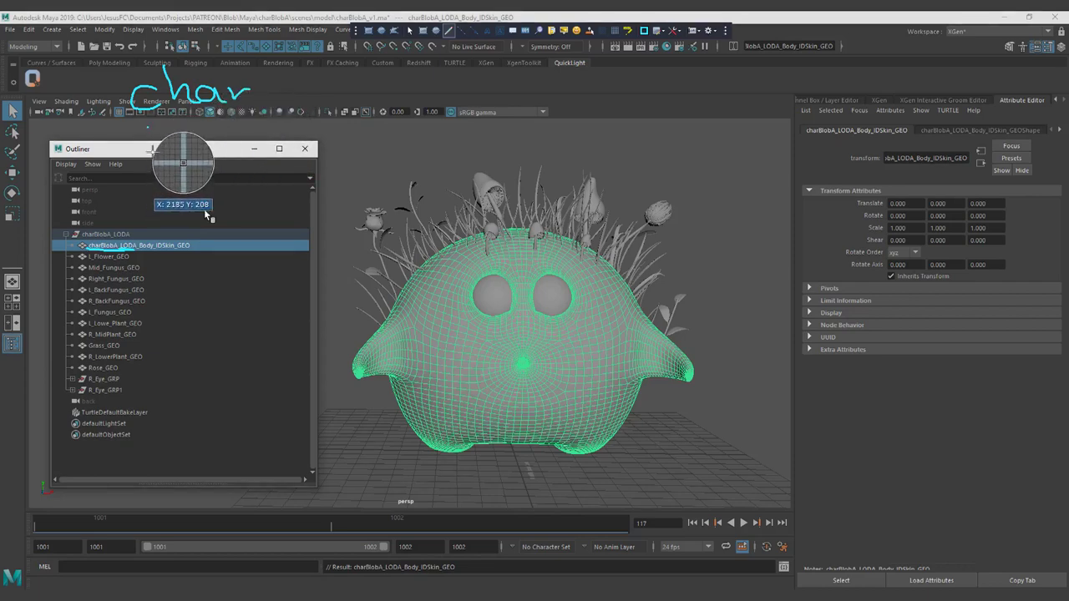
Handwrite the alternative asset type prefixes "prop", "fx" and "sim" beneath "char".
mouse_move(151, 124)
mouse_down()
mouse_move(205, 124)
mouse_move(219, 146)
mouse_move(241, 133)
mouse_up()
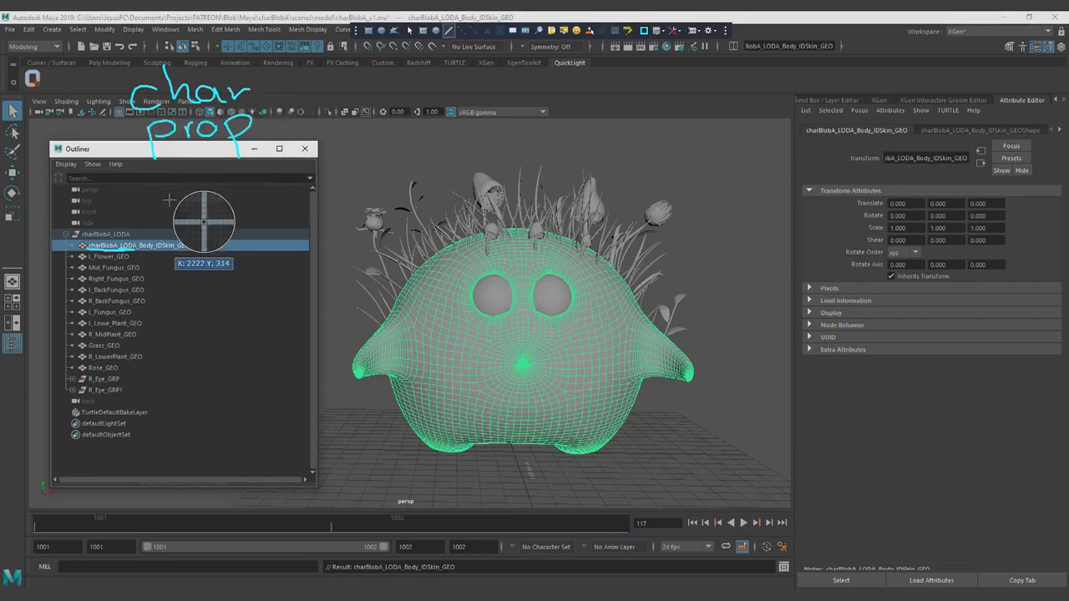
mouse_move(173, 157)
mouse_down()
mouse_move(171, 177)
mouse_move(213, 200)
mouse_move(167, 228)
mouse_move(170, 248)
mouse_up()
click(191, 222)
mouse_move(192, 230)
mouse_down()
mouse_move(191, 242)
mouse_move(227, 242)
mouse_up()
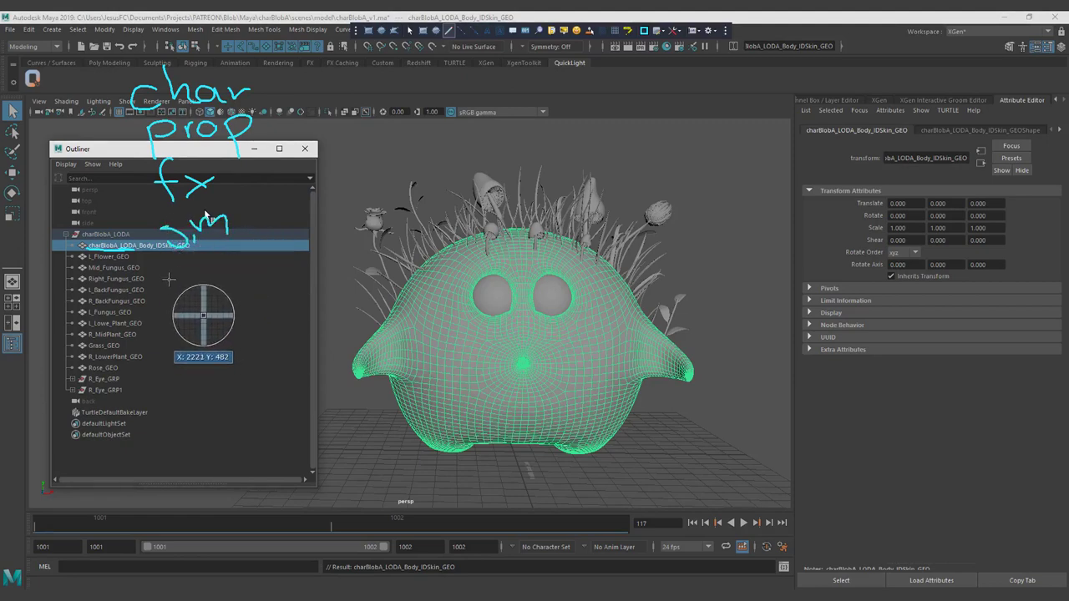
Undo the handwritten prop, fx and sim annotations, keeping the char prefix.
key(ctrl+z)
key(ctrl+z)
key(ctrl+z)
key(ctrl+z)
key(ctrl+z)
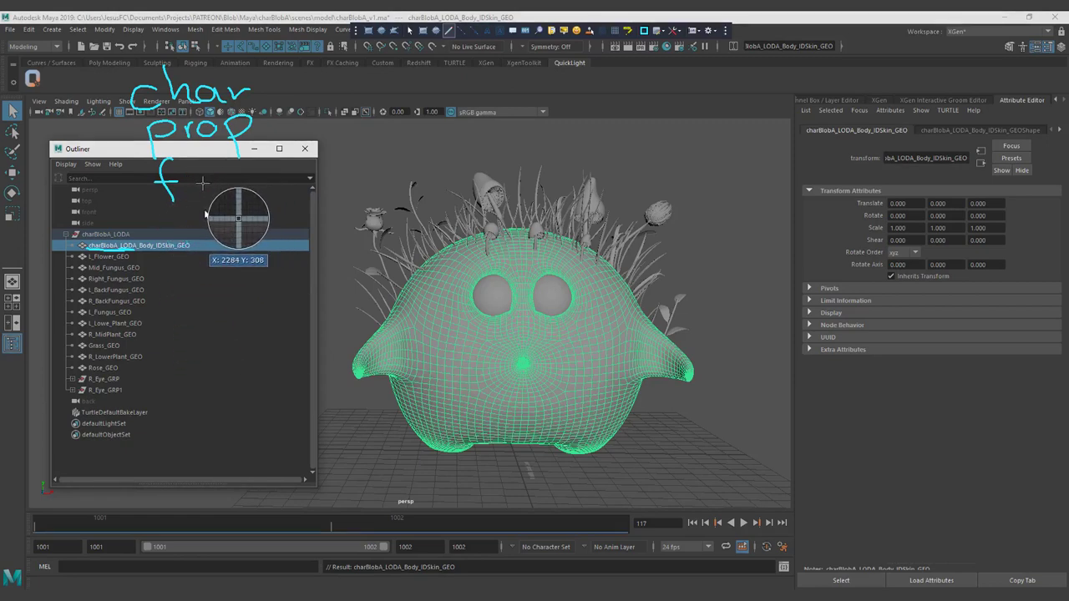
key(ctrl+z)
key(ctrl+z)
key(ctrl+z)
key(ctrl+z)
key(ctrl+z)
key(ctrl+z)
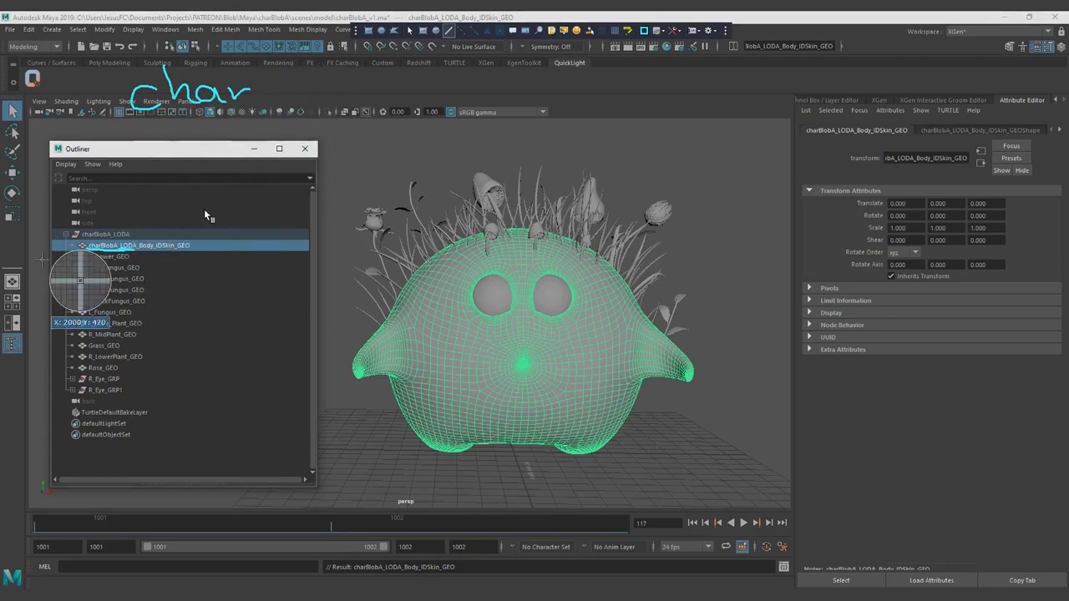
Handwrite the placeholder "[Name]" after "char" and the example "charBlob" on a second line beneath it.
mouse_move(256, 56)
mouse_down()
mouse_move(280, 114)
mouse_move(315, 70)
mouse_move(342, 95)
mouse_move(385, 94)
mouse_move(386, 104)
mouse_up()
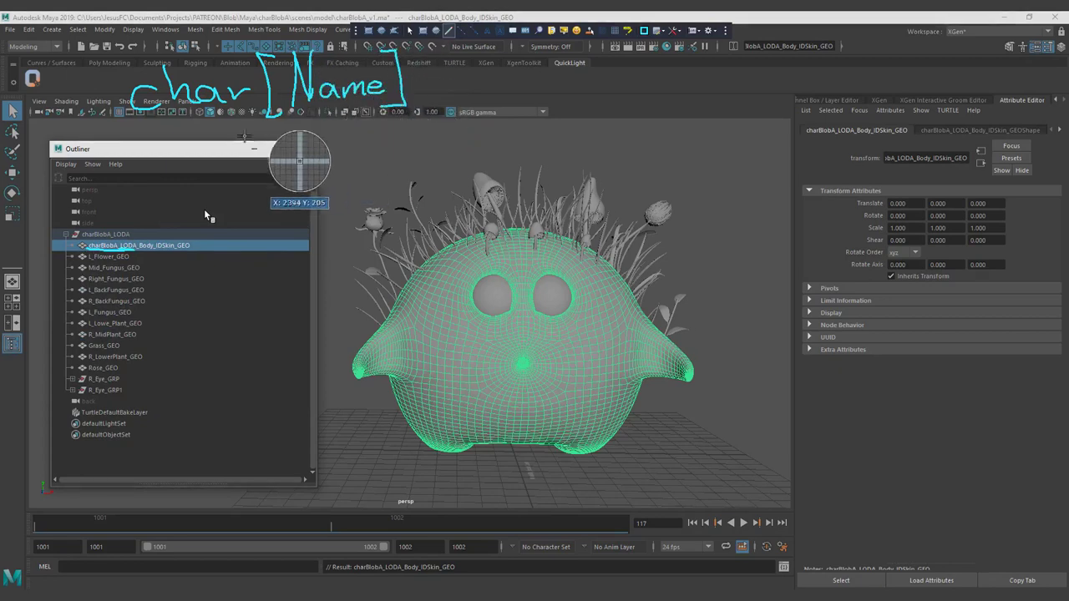
drag(164, 153, 157, 170)
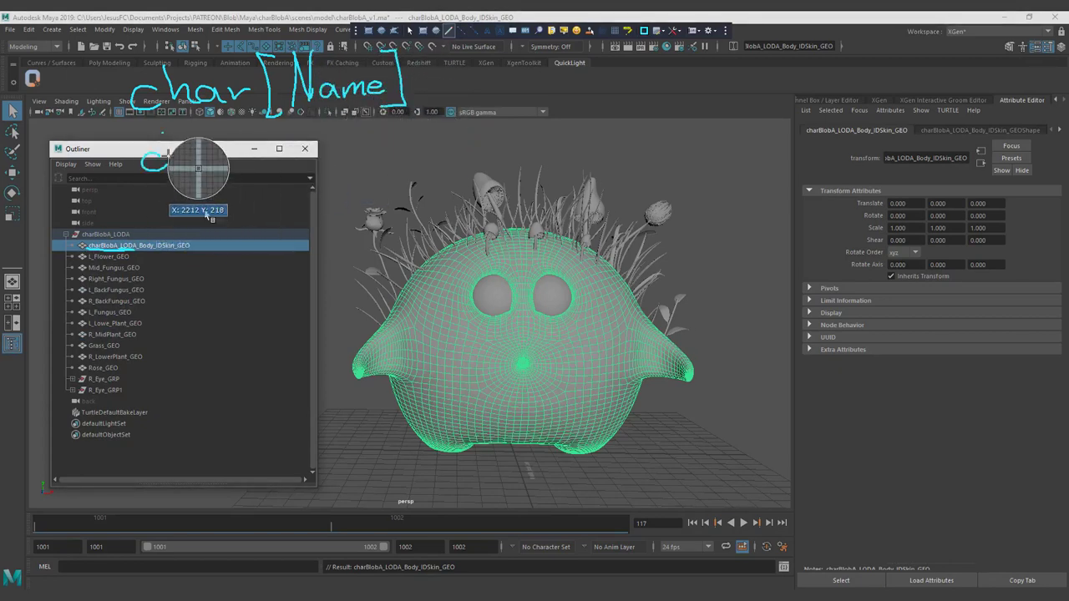
mouse_move(172, 133)
mouse_down()
mouse_move(192, 170)
mouse_move(204, 169)
mouse_up()
drag(208, 155, 241, 174)
drag(238, 133, 243, 172)
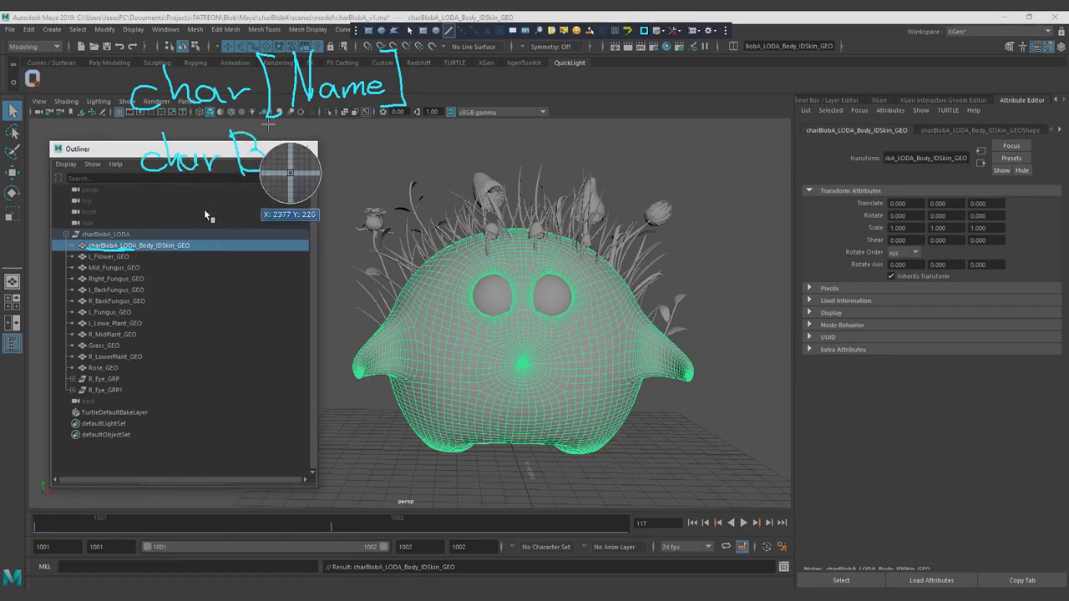
drag(269, 126, 276, 170)
drag(287, 154, 294, 172)
drag(307, 134, 325, 172)
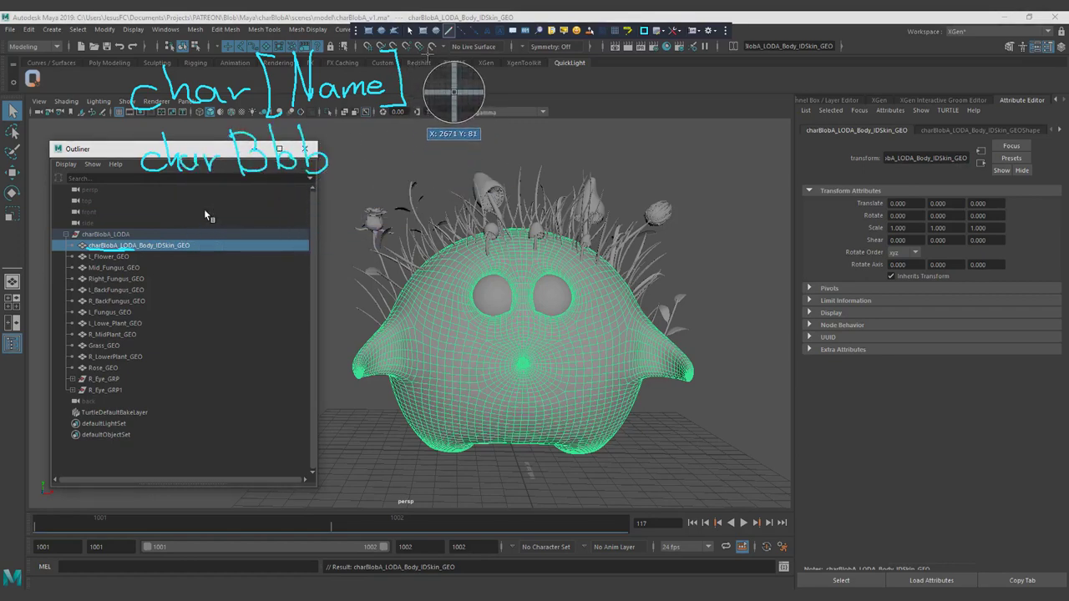
Add the placeholder "[Variation]" to the naming pattern and the letter "A" to the charBlob example.
mouse_move(418, 64)
mouse_down()
mouse_move(420, 112)
mouse_move(439, 112)
mouse_move(468, 84)
mouse_move(520, 103)
mouse_up()
mouse_move(518, 62)
mouse_down()
mouse_move(525, 98)
mouse_move(529, 84)
mouse_up()
drag(533, 89, 568, 102)
mouse_move(551, 58)
mouse_down()
mouse_move(573, 58)
mouse_move(577, 105)
mouse_up()
mouse_move(338, 172)
mouse_down()
mouse_move(367, 171)
mouse_move(364, 157)
mouse_up()
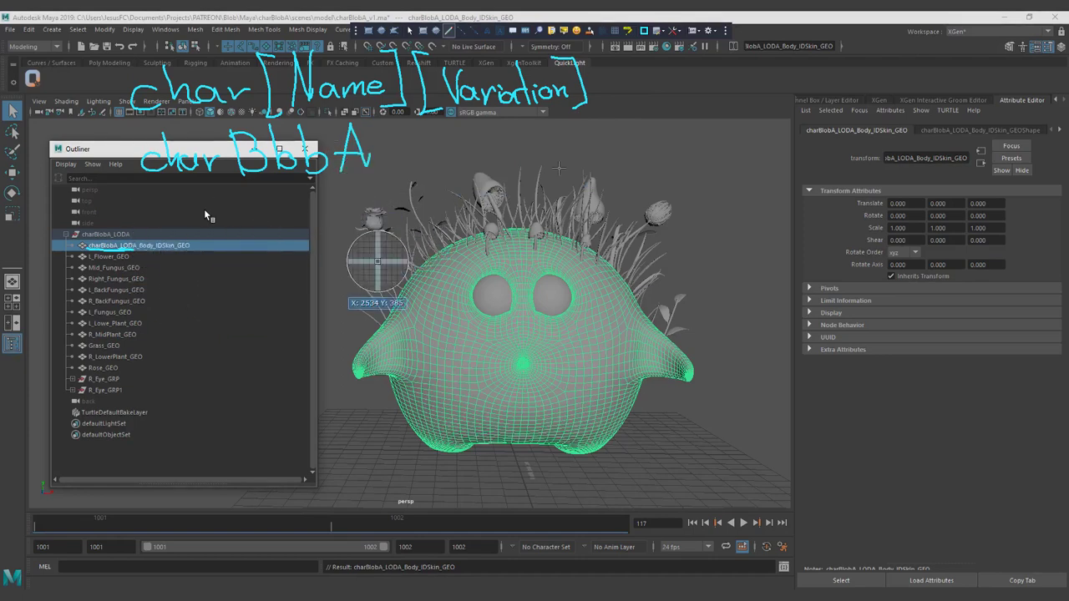
Extend the handwritten naming pattern with "_[LOD]" and the example beneath it with "_LODA_".
drag(598, 105, 615, 105)
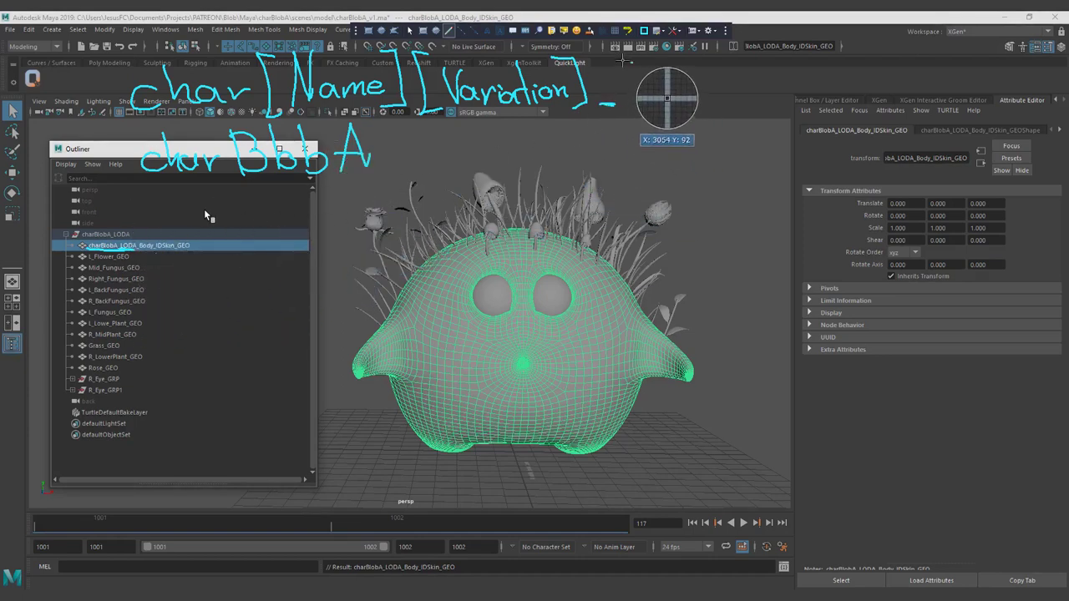
mouse_move(632, 62)
mouse_down()
mouse_move(644, 106)
mouse_move(669, 102)
mouse_move(686, 75)
mouse_move(707, 102)
mouse_up()
drag(733, 69, 737, 107)
drag(366, 170, 391, 171)
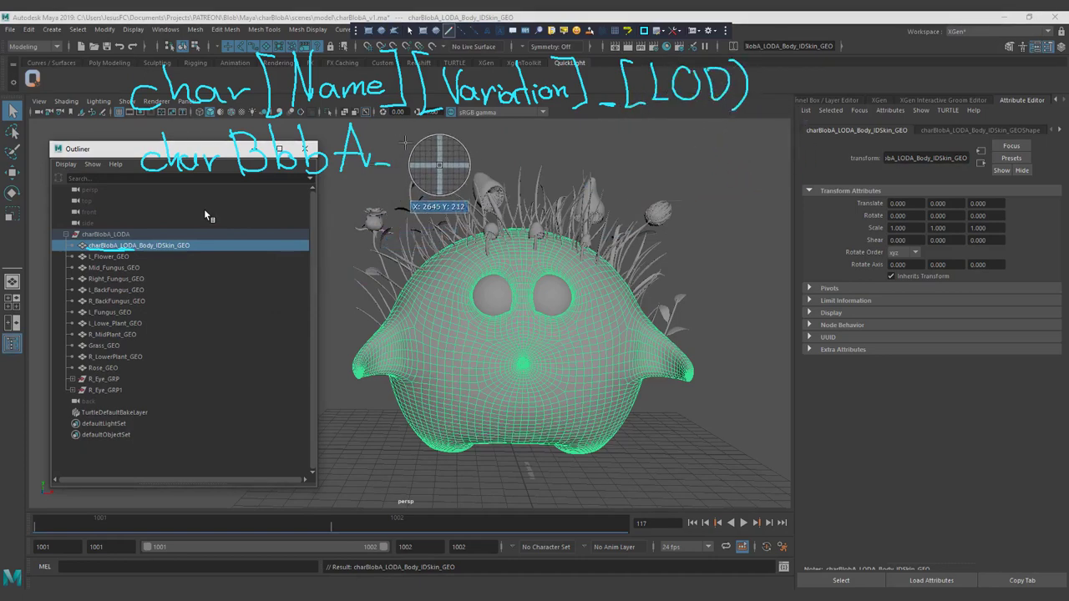
mouse_move(409, 135)
mouse_down()
mouse_move(416, 167)
mouse_move(432, 140)
mouse_move(453, 171)
mouse_up()
mouse_move(454, 136)
mouse_down()
mouse_move(455, 171)
mouse_move(526, 166)
mouse_up()
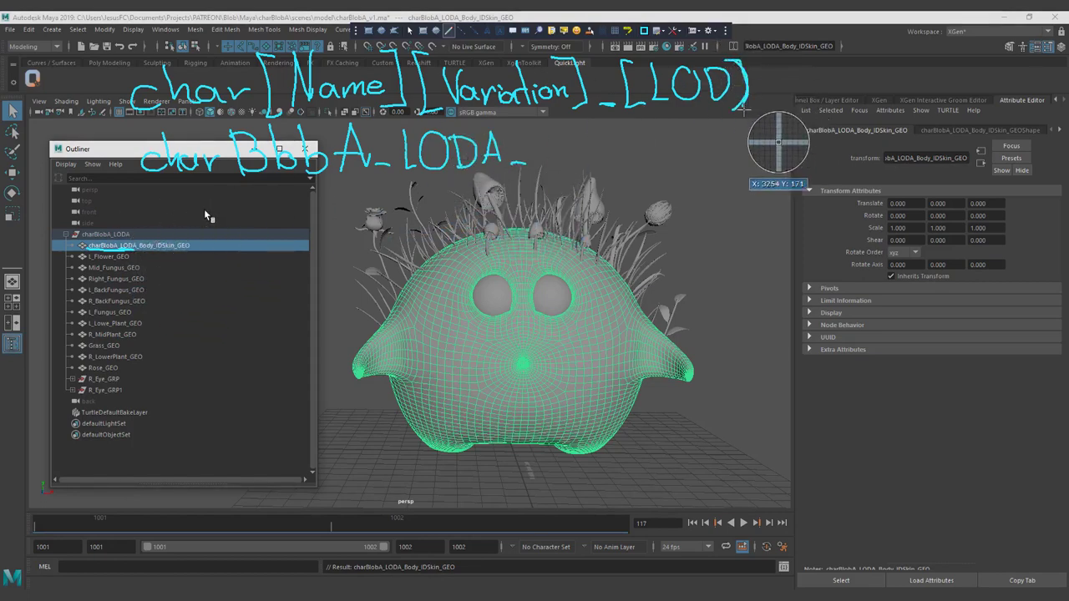
Extend the handwritten naming pattern with "_[Part]" and the example beneath it with "Body_".
drag(762, 99, 781, 98)
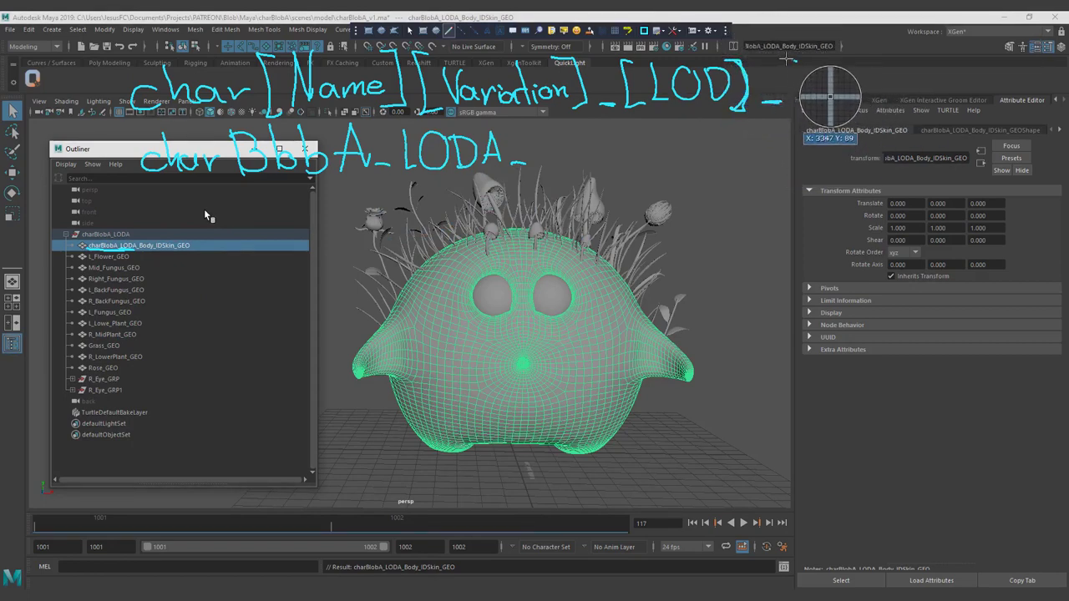
mouse_move(798, 60)
mouse_down()
mouse_move(809, 106)
mouse_move(810, 93)
mouse_move(845, 104)
mouse_move(860, 86)
mouse_up()
mouse_move(869, 69)
mouse_down()
mouse_move(869, 104)
mouse_move(885, 104)
mouse_up()
drag(548, 133, 552, 163)
key(ctrl+z)
drag(588, 147, 588, 148)
drag(608, 147, 610, 159)
drag(620, 147, 628, 156)
mouse_move(637, 147)
mouse_down()
mouse_move(630, 170)
mouse_move(662, 150)
mouse_up()
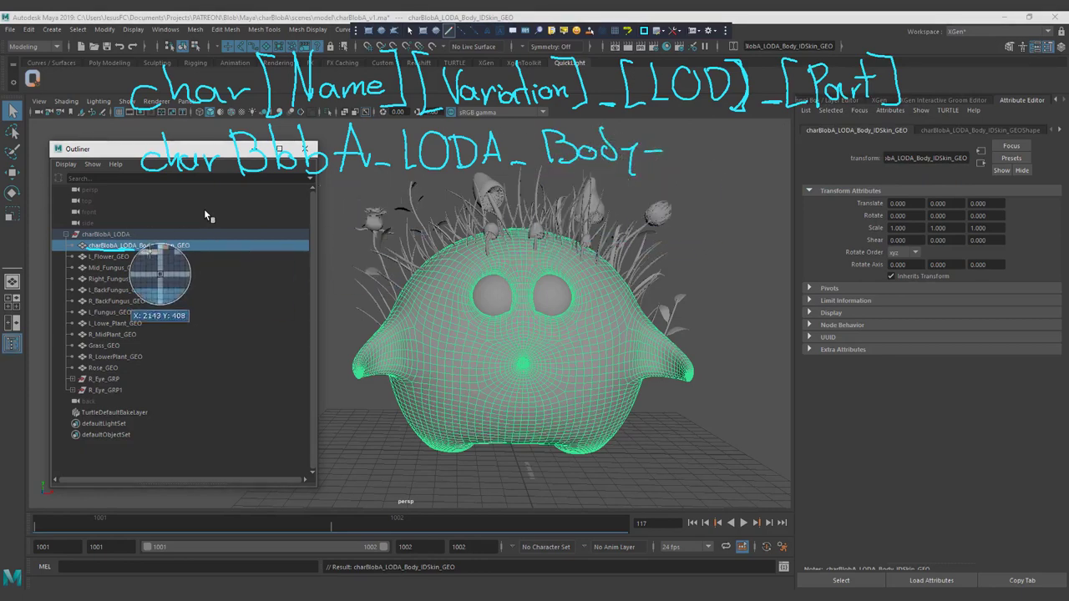
Add the placeholder "[MaterialID]" to the handwritten naming pattern and "IDSkin_" to the example beneath it.
drag(905, 104, 924, 104)
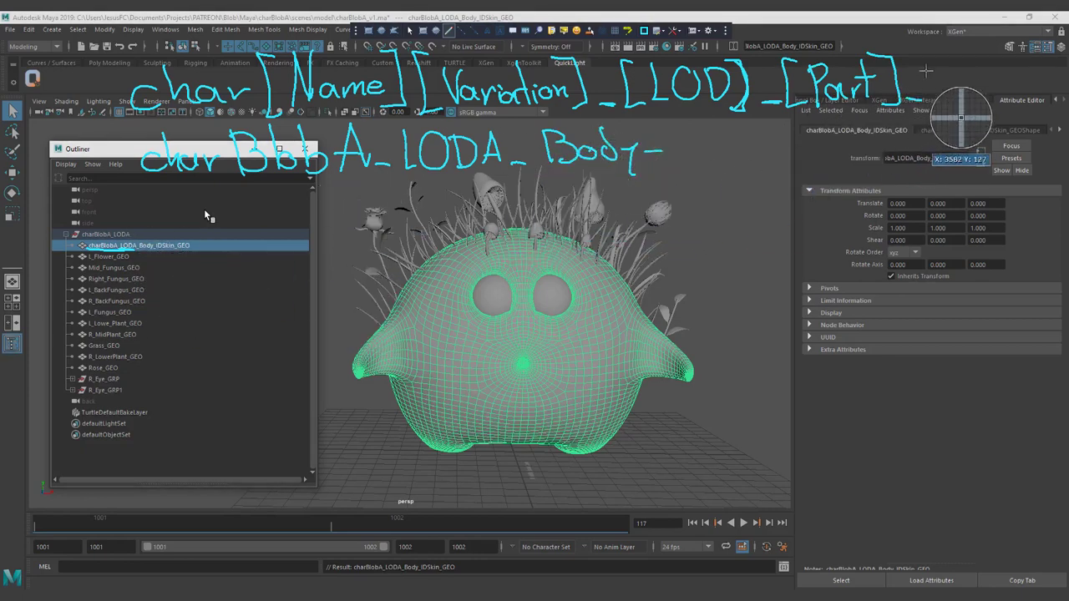
mouse_move(944, 57)
mouse_down()
mouse_move(927, 57)
mouse_move(938, 107)
mouse_move(954, 75)
mouse_move(971, 95)
mouse_move(1001, 79)
mouse_up()
drag(1002, 86, 1021, 89)
drag(1028, 84, 1060, 98)
click(1019, 70)
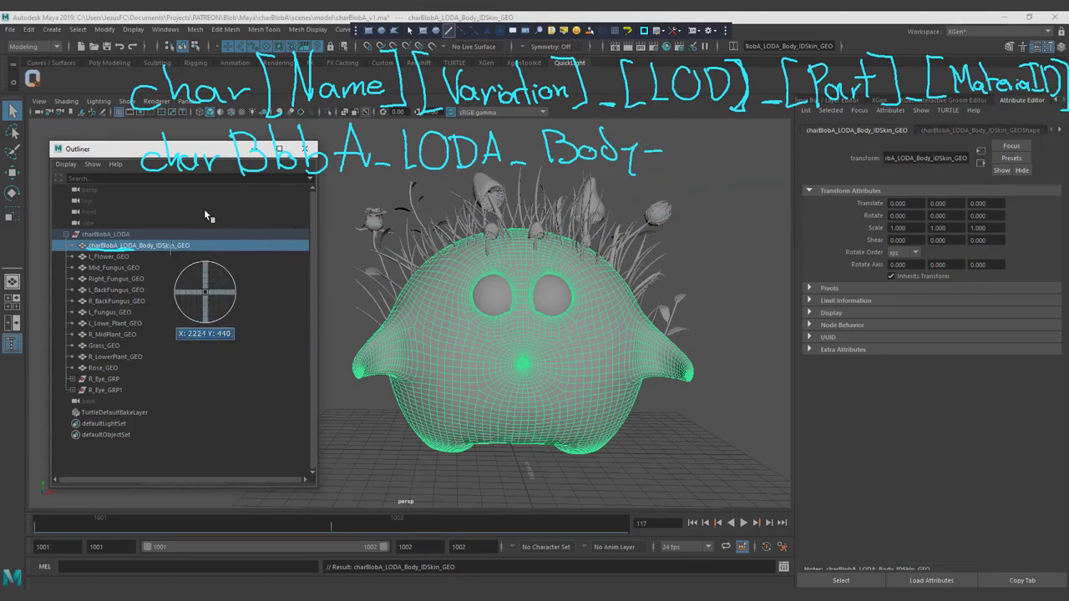
mouse_move(681, 125)
mouse_down()
mouse_move(681, 154)
mouse_move(690, 124)
mouse_move(690, 154)
mouse_move(735, 124)
mouse_move(725, 152)
mouse_move(812, 147)
mouse_up()
drag(831, 139, 849, 137)
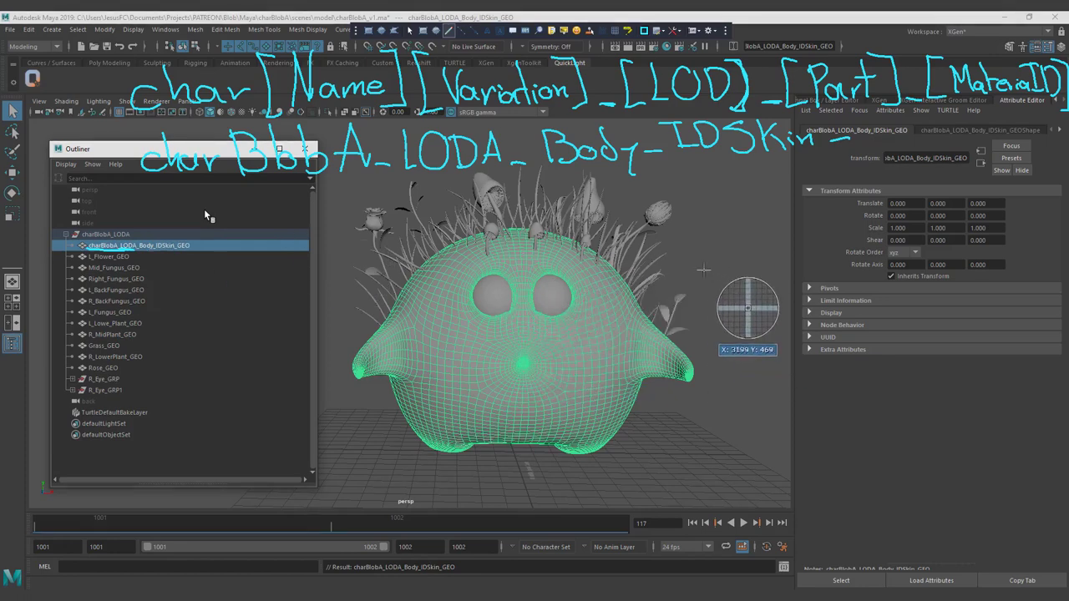
Handwrite "_ID" followed by a blank line beside the character and draw an arrow pointing up at the blank.
drag(685, 274, 700, 272)
mouse_move(714, 234)
mouse_down()
mouse_move(723, 264)
mouse_move(742, 234)
mouse_up()
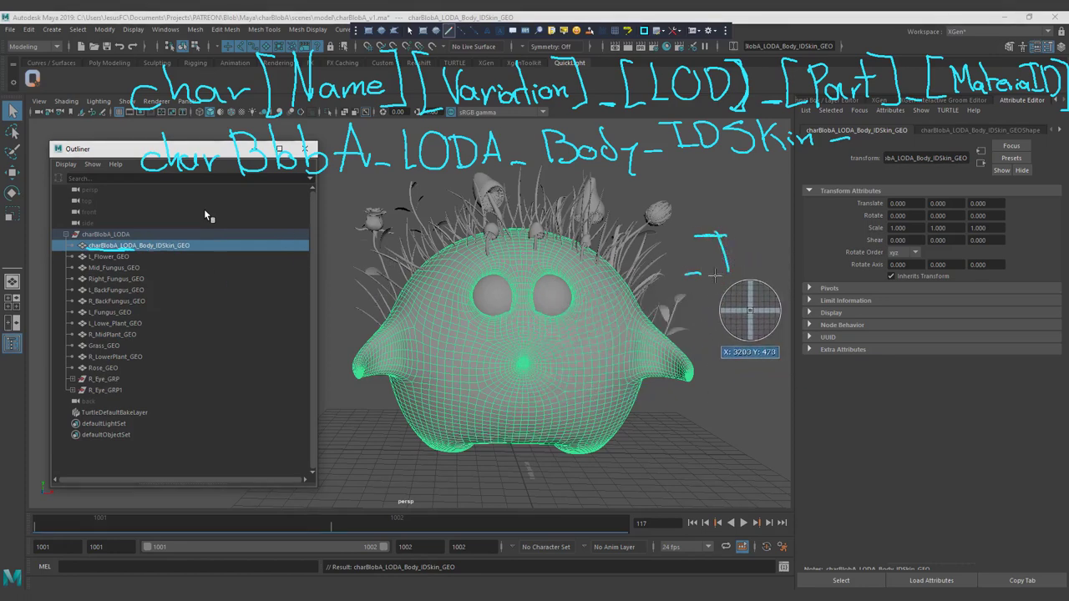
drag(713, 275, 742, 273)
drag(742, 238, 748, 274)
mouse_move(743, 237)
mouse_down()
mouse_move(752, 274)
mouse_move(792, 268)
mouse_up()
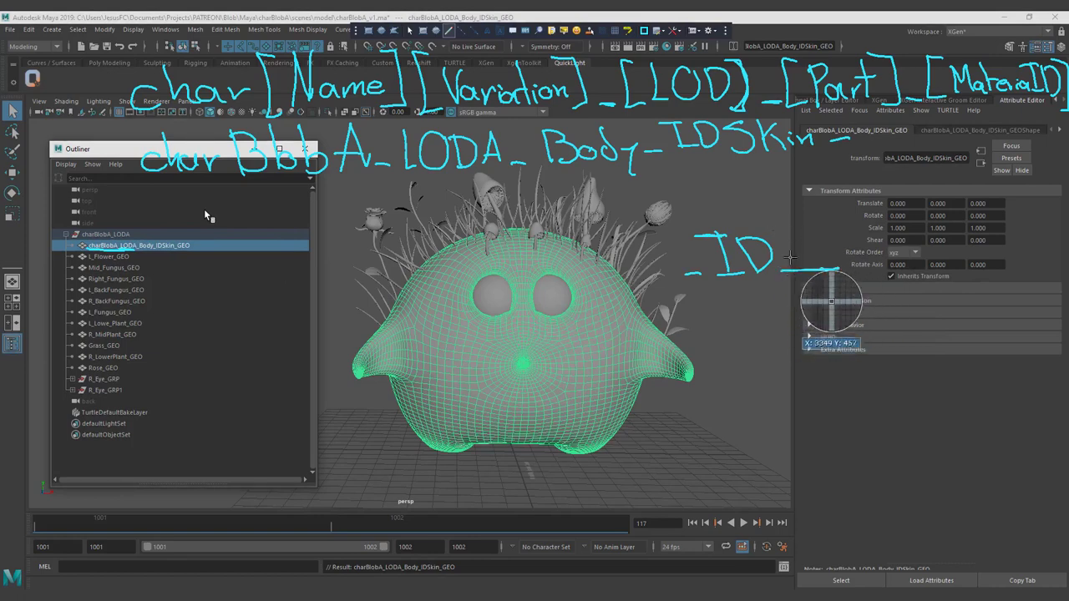
drag(786, 322, 796, 282)
drag(783, 294, 801, 300)
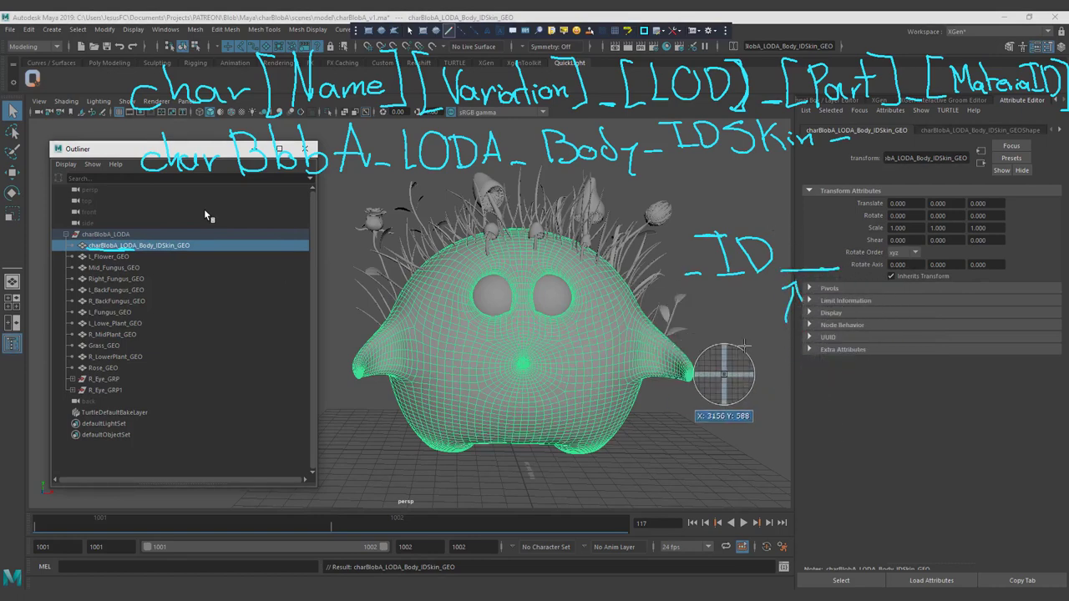
Handwrite the material name "Skin_MAT" below the arrow that points at the blank after "_ID".
drag(723, 398, 706, 418)
mouse_move(725, 417)
mouse_down()
mouse_move(750, 404)
mouse_move(771, 411)
mouse_move(715, 406)
mouse_move(772, 382)
mouse_move(781, 407)
mouse_move(814, 405)
mouse_move(839, 392)
mouse_move(844, 360)
mouse_move(870, 403)
mouse_move(889, 378)
mouse_move(904, 391)
mouse_up()
key(ctrl+z)
key(ctrl+z)
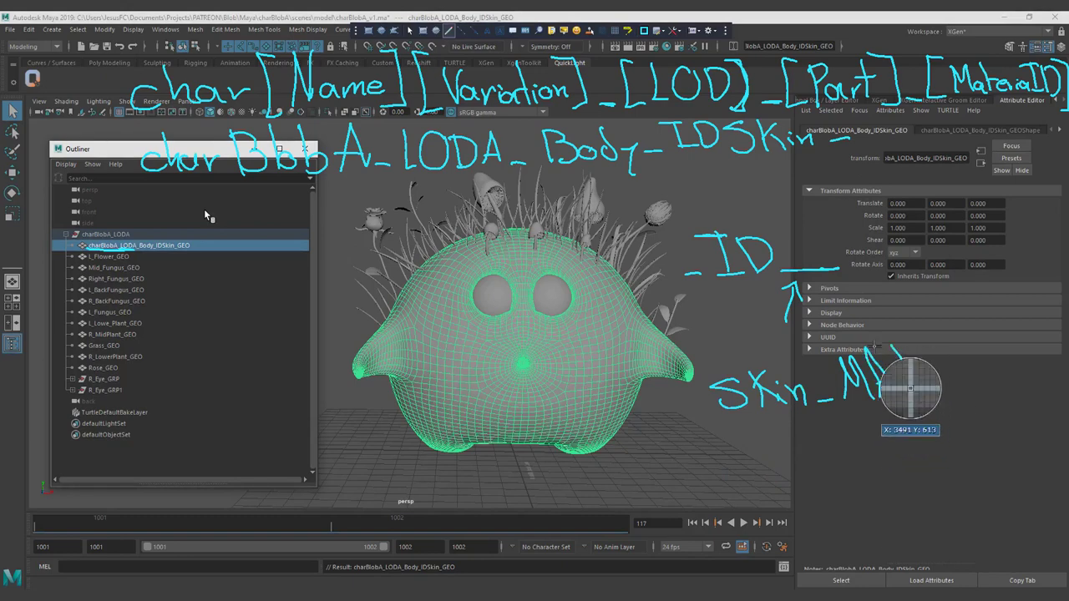
drag(875, 349, 917, 341)
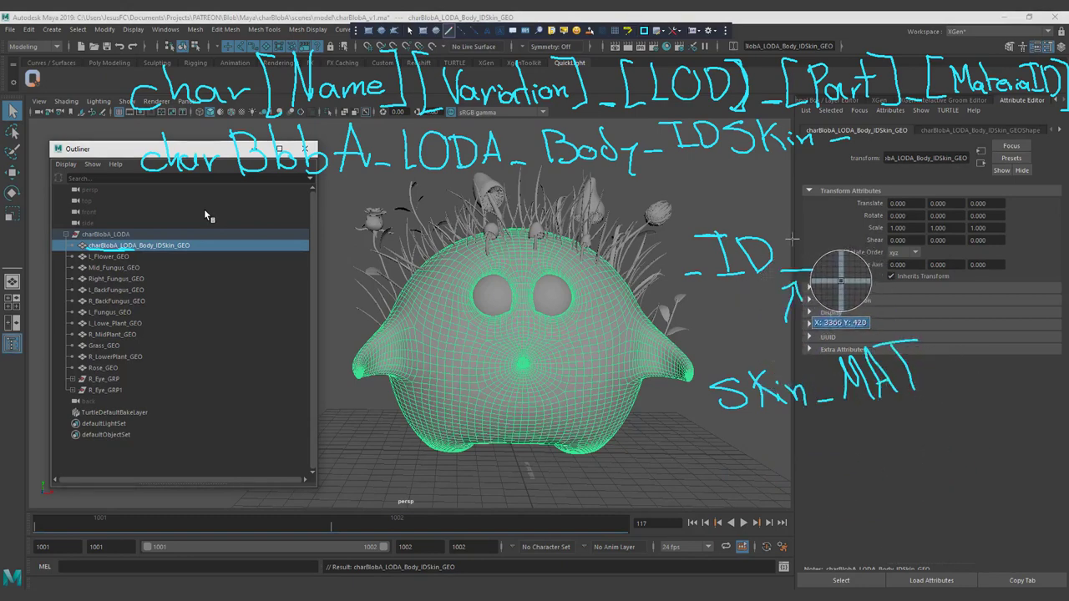
Circle the blank after "_ID" and the word "Skin" in the handwritten material name, undoing the stray marks over the outliner.
mouse_move(789, 263)
mouse_down()
mouse_move(869, 238)
mouse_move(835, 269)
mouse_up()
mouse_move(814, 399)
mouse_down()
mouse_move(747, 387)
mouse_move(811, 448)
mouse_move(787, 401)
mouse_up()
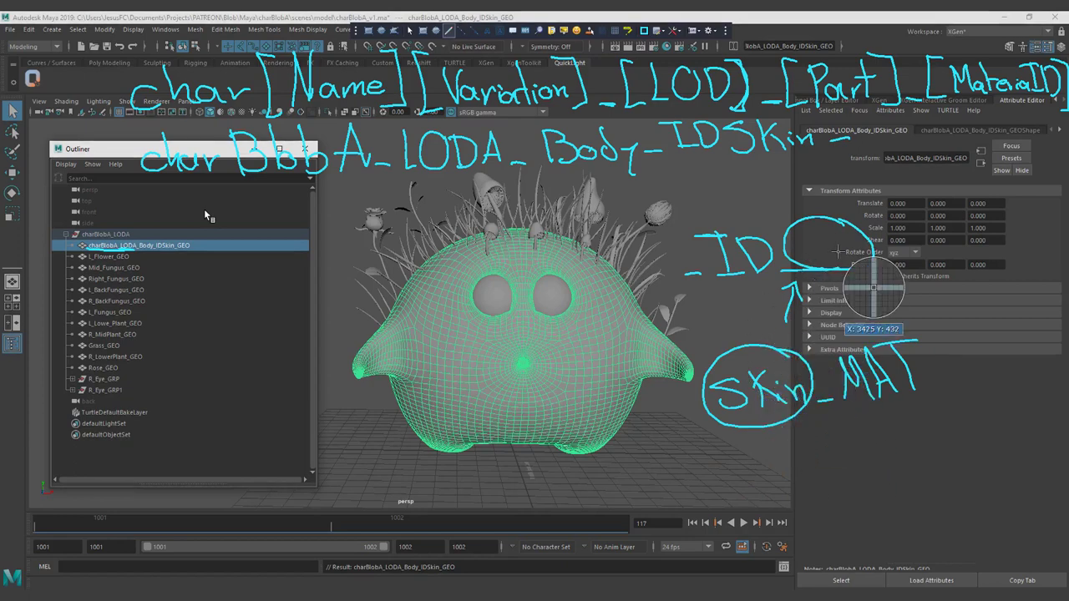
drag(182, 238, 169, 238)
key(ctrl+z)
key(ctrl+z)
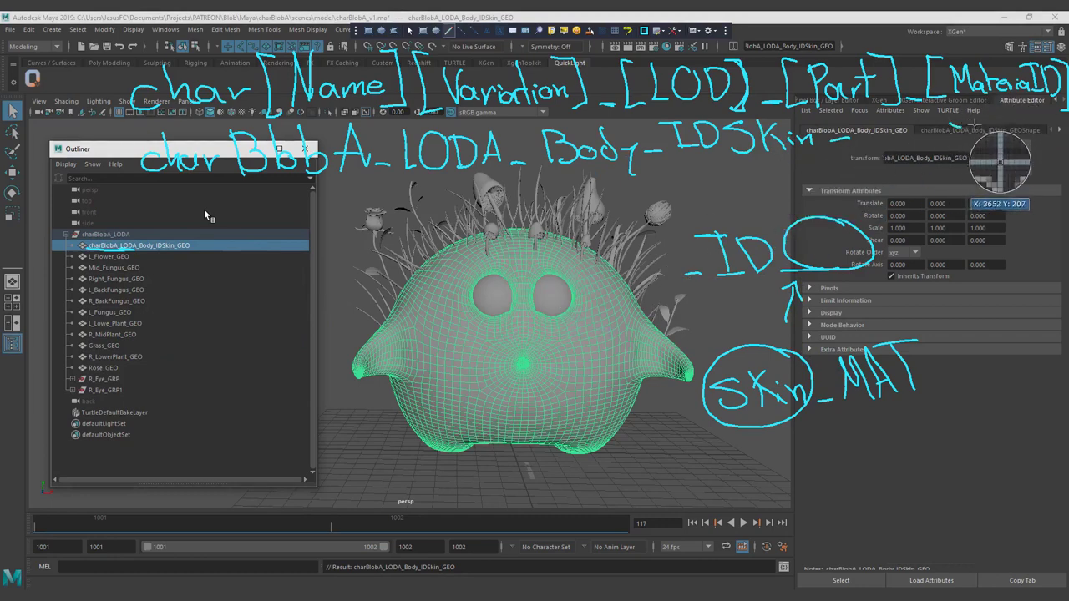
Handwrite the suffixes "GEO", "CRV" and "GRP" at the end of the naming example, and exit the screen annotation.
mouse_move(999, 115)
mouse_down()
mouse_move(985, 132)
mouse_move(1031, 112)
mouse_move(1049, 136)
mouse_up()
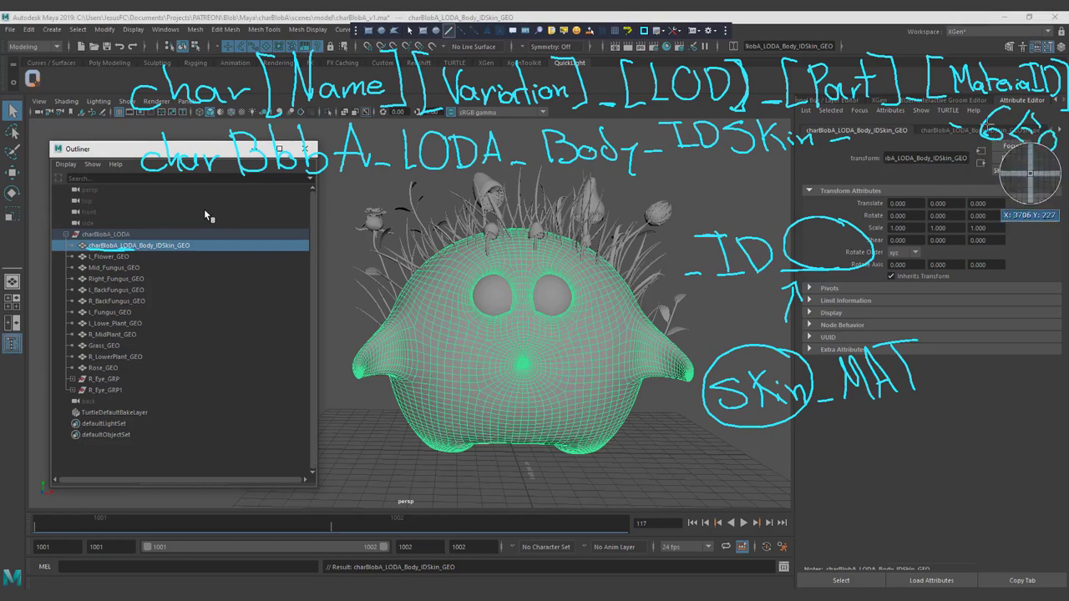
mouse_move(982, 152)
mouse_down()
mouse_move(977, 174)
mouse_move(988, 176)
mouse_up()
mouse_move(993, 153)
mouse_down()
mouse_move(1002, 174)
mouse_move(1023, 177)
mouse_up()
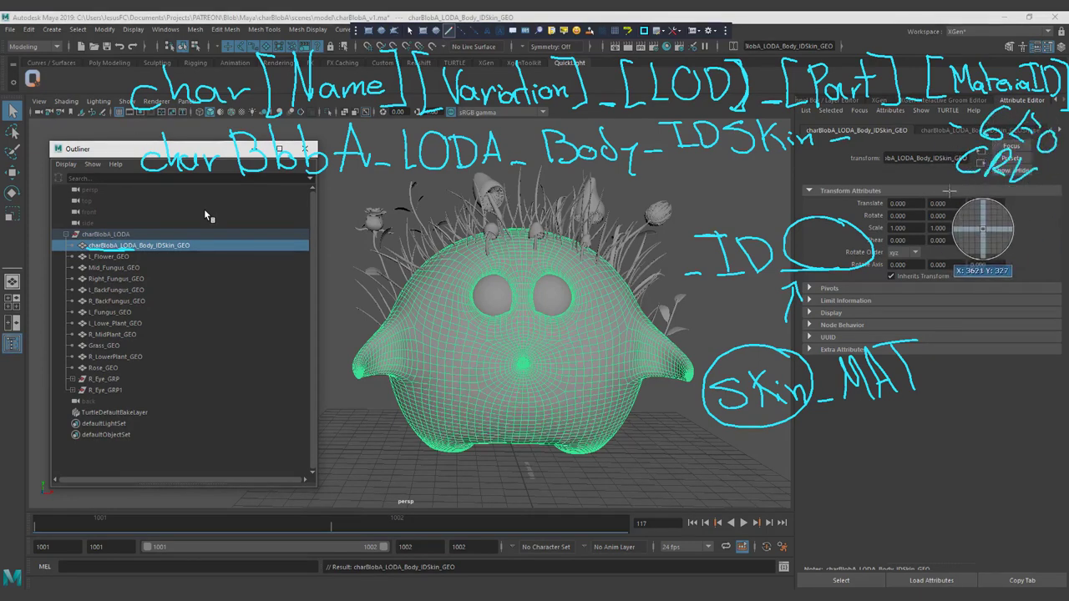
mouse_move(953, 183)
mouse_down()
mouse_move(961, 224)
mouse_move(969, 213)
mouse_move(999, 222)
mouse_up()
drag(1001, 198, 1002, 217)
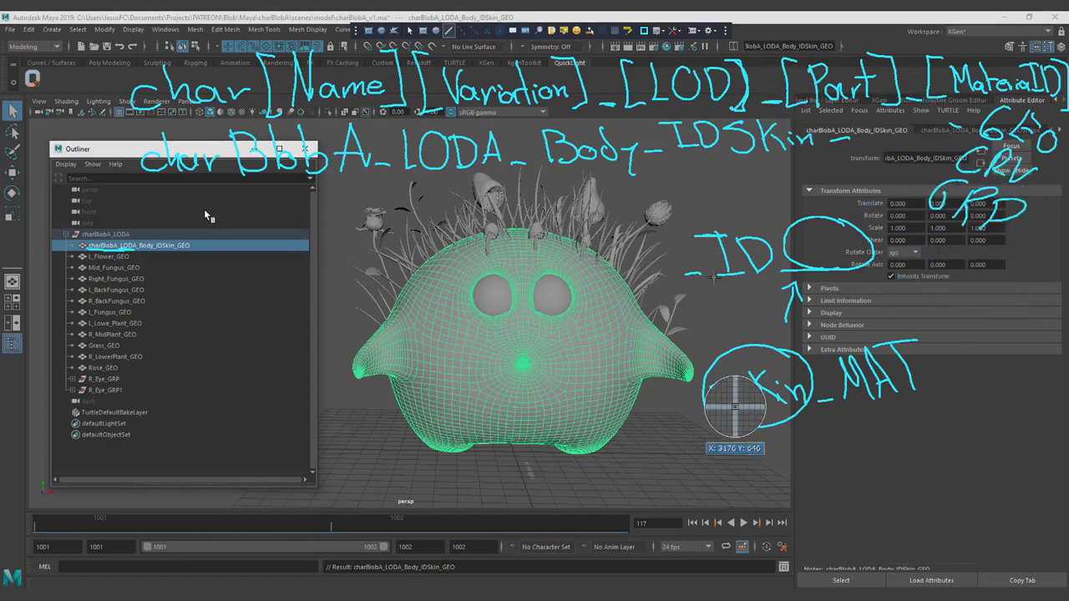
key(Escape)
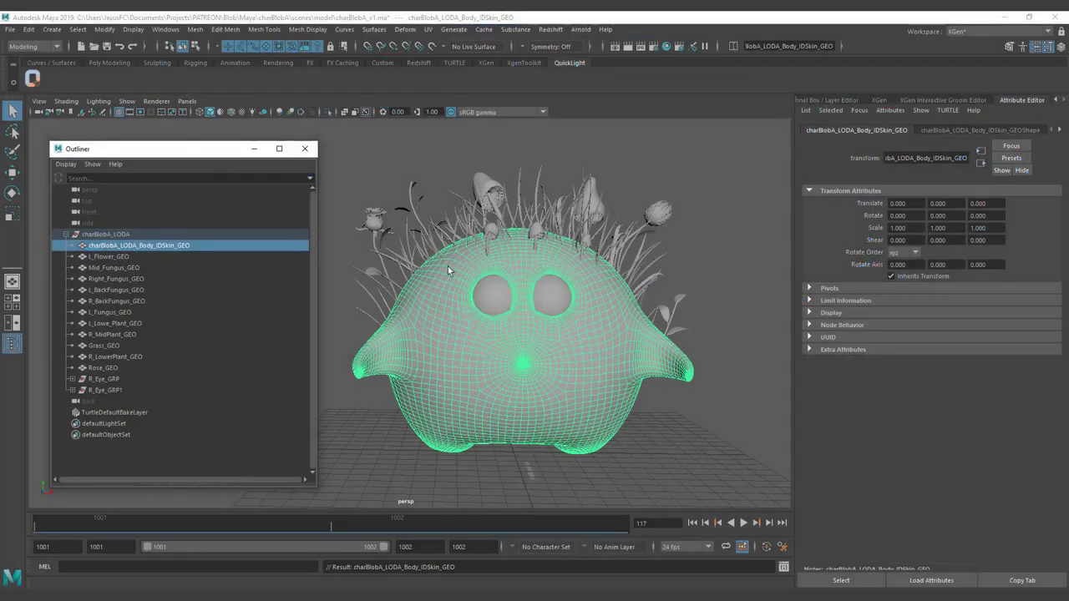
Rename the character's top group as charBlobA_LODA_GRP.
click(148, 231)
double_click(148, 231)
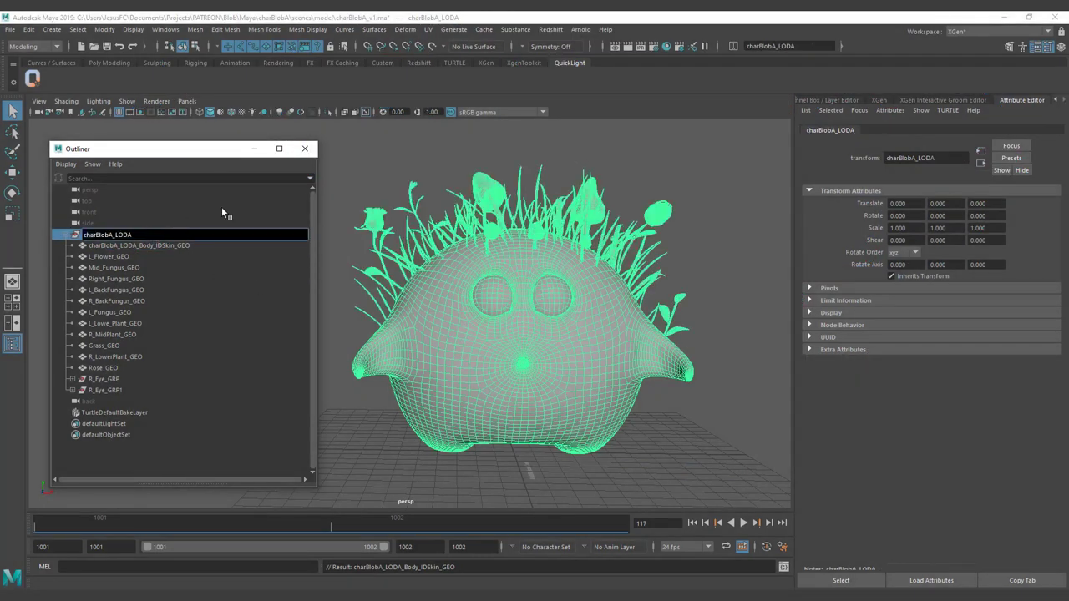
text(_GRP)
key(Return)
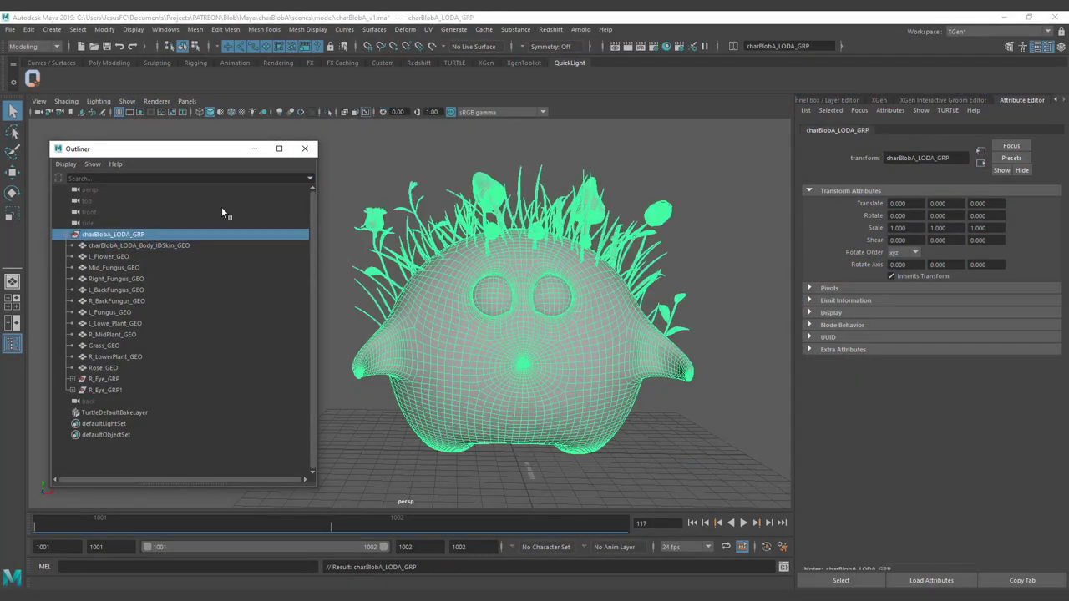
double_click(137, 235)
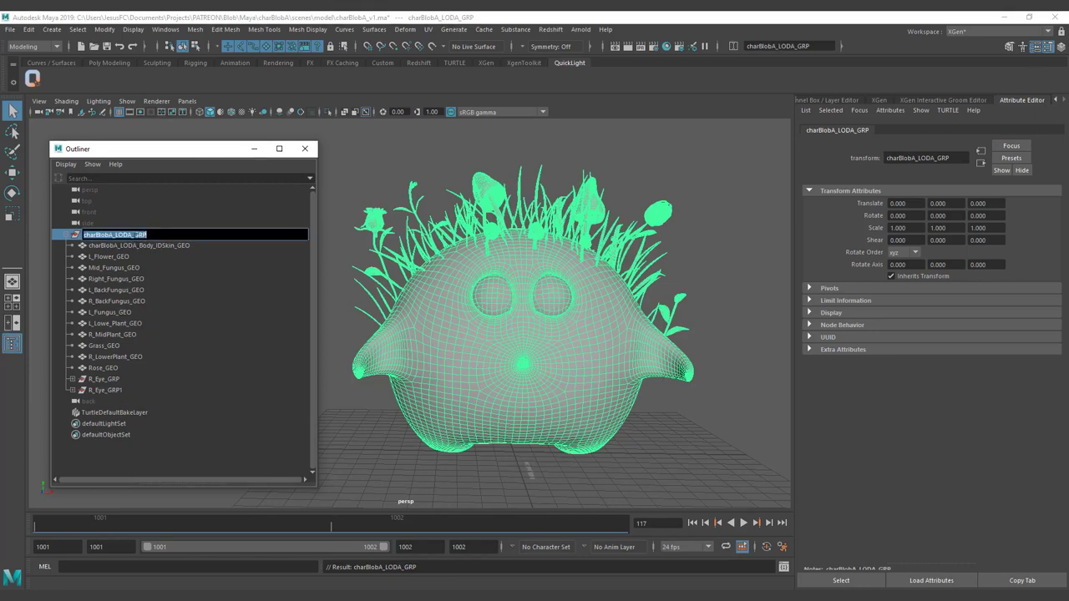
click(197, 255)
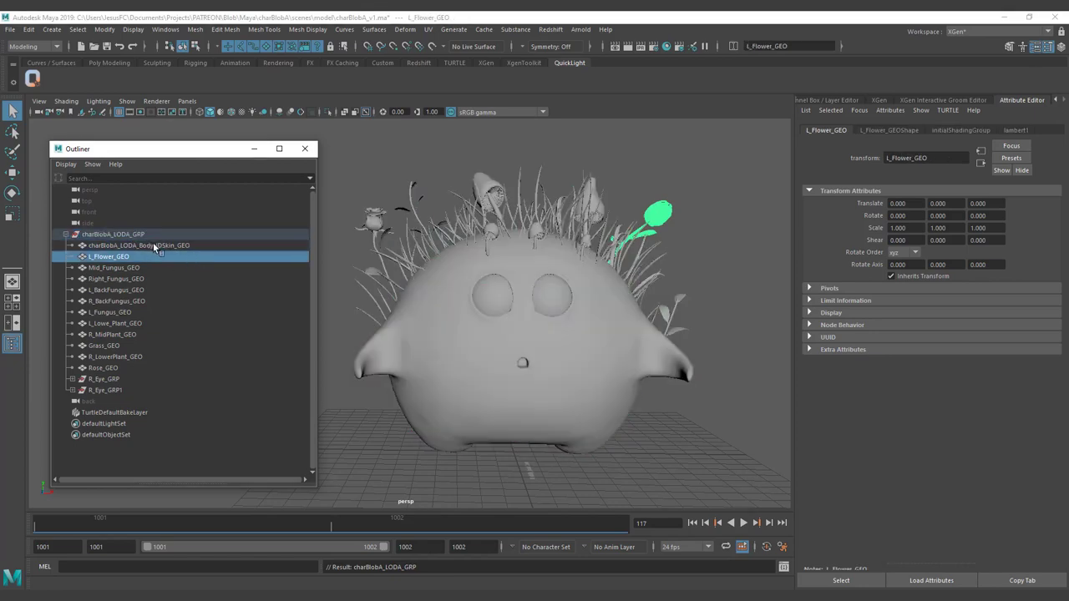
click(162, 244)
double_click(113, 256)
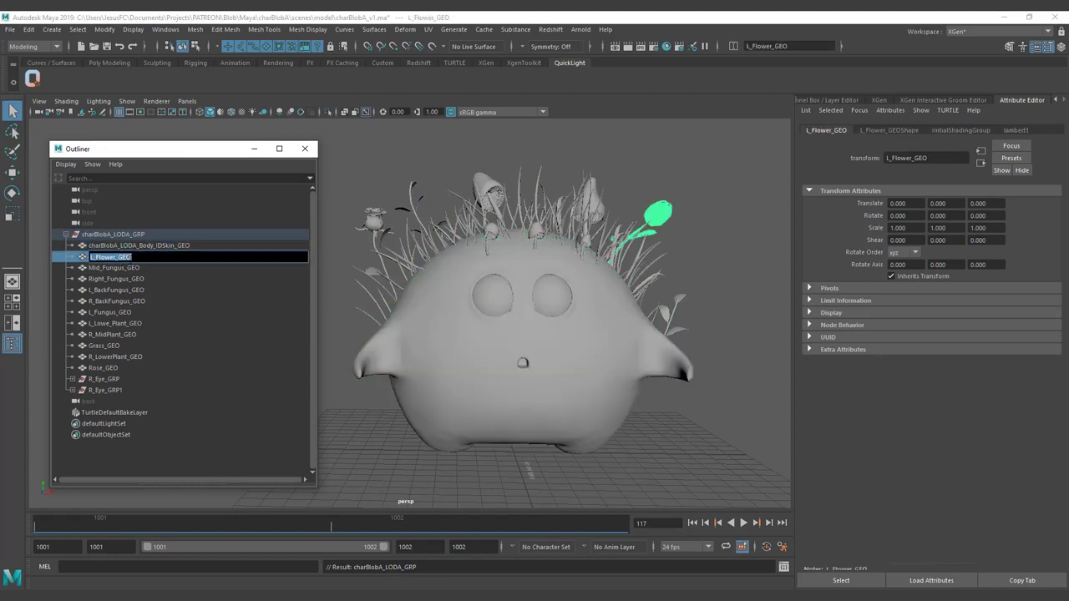
click(130, 256)
click(127, 266)
click(128, 260)
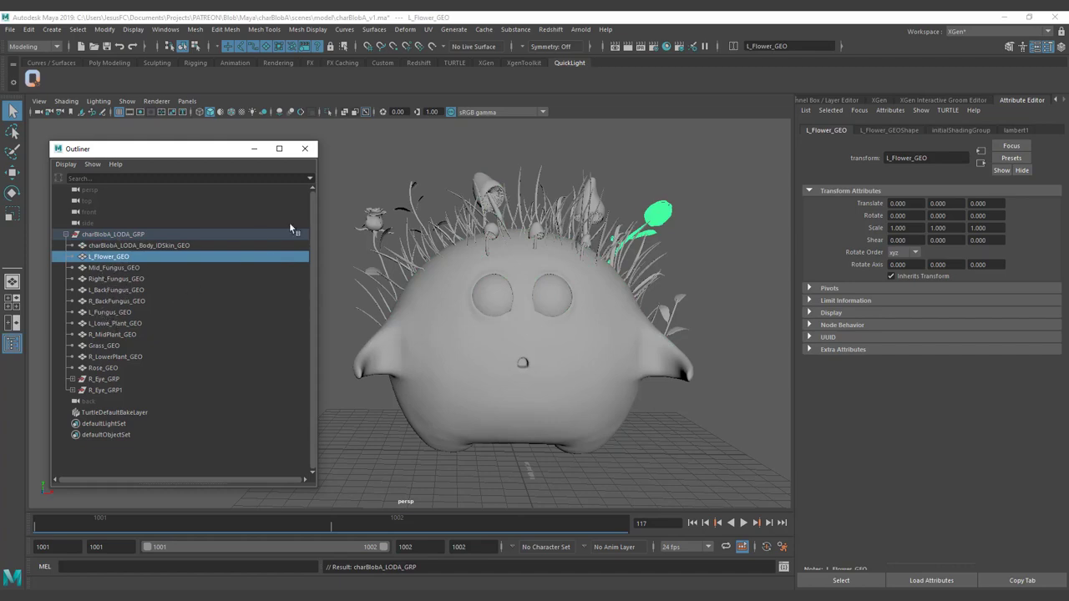
Group the rose head, its stem mesh R_LowerPlant_GEO and the flower mesh L_Flower_GEO together.
alt+drag(538, 203, 415, 228)
click(374, 212)
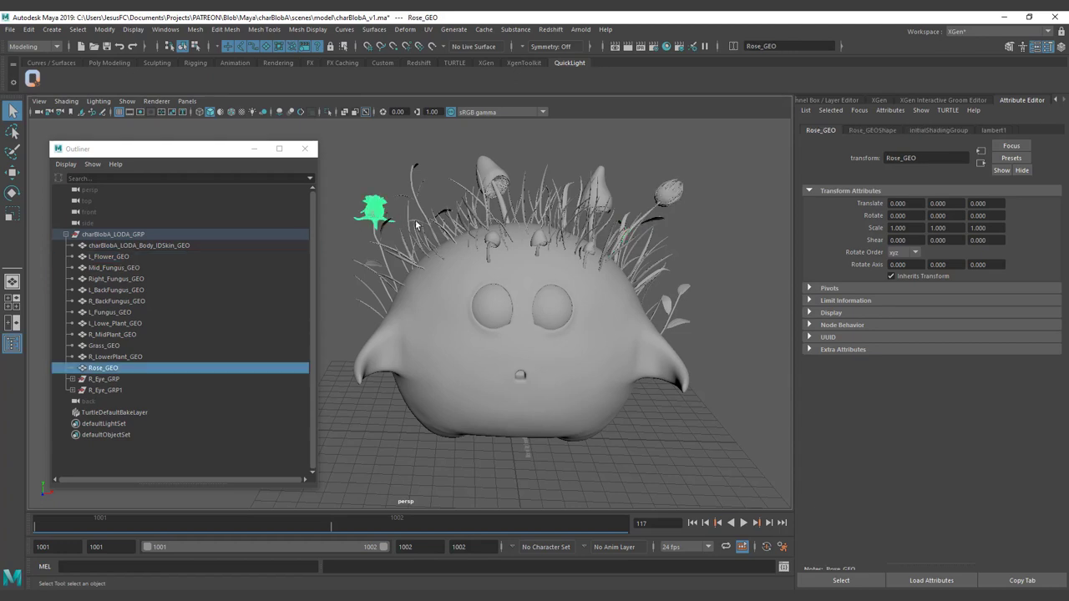
shift+click(377, 244)
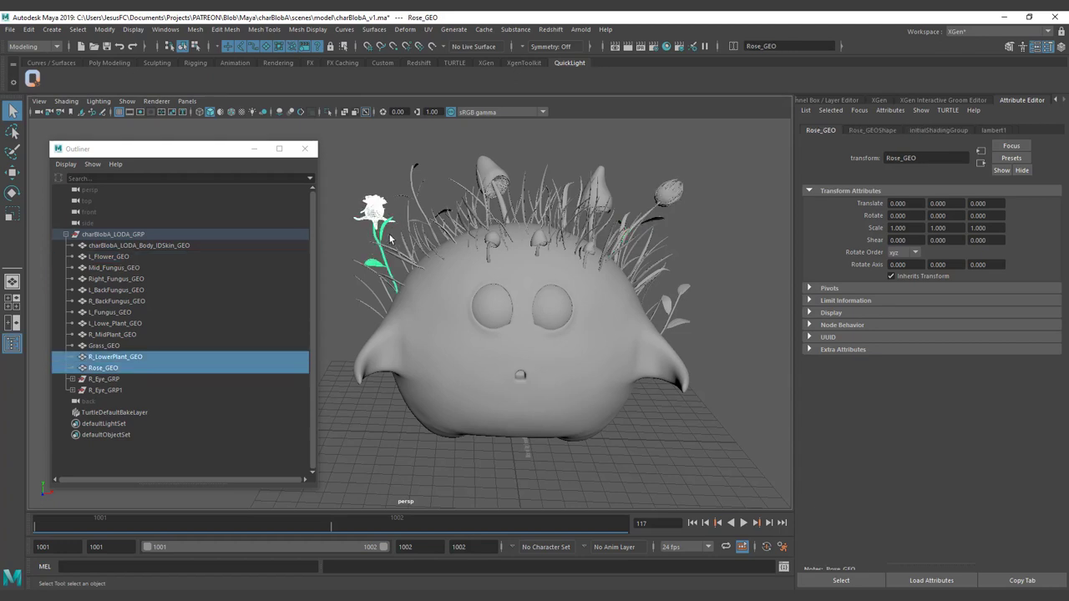
shift+click(668, 199)
alt+drag(669, 200, 497, 292)
key(ctrl+g)
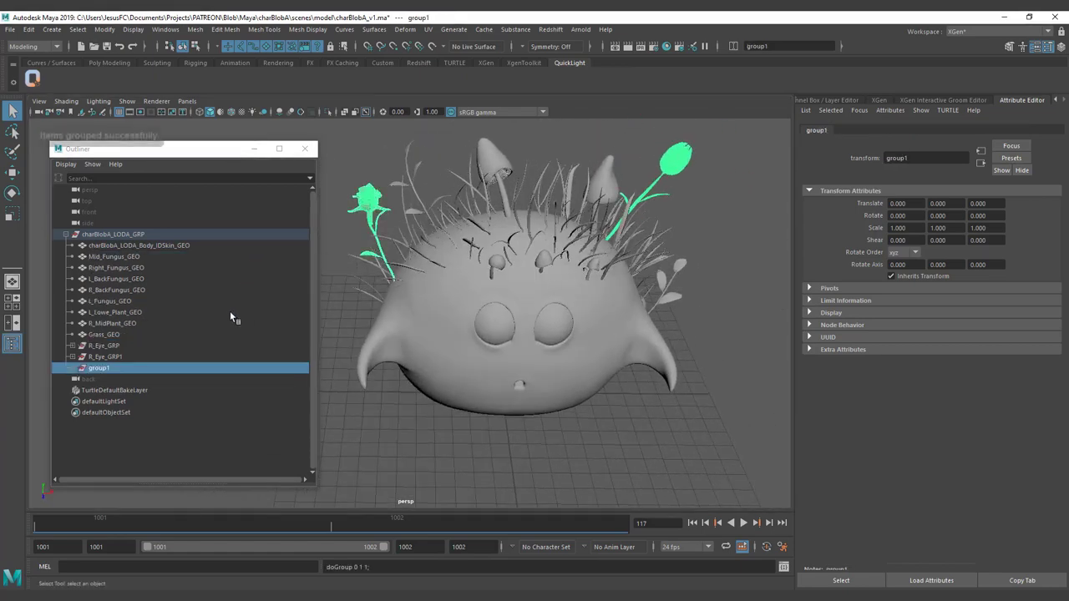
Rename the new flower group as flower_GRP.
double_click(98, 368)
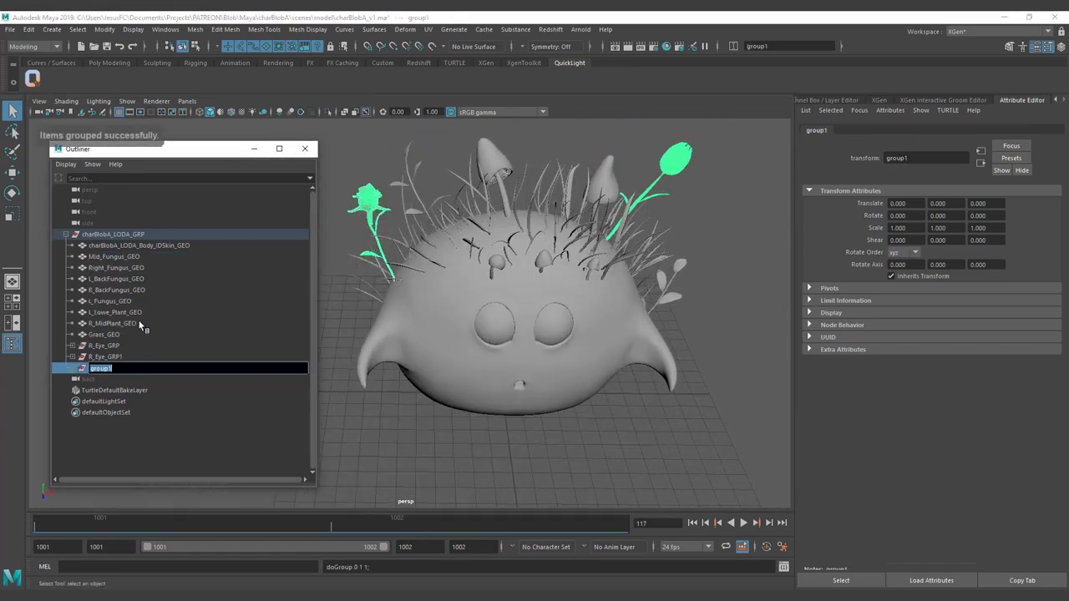
text(d)
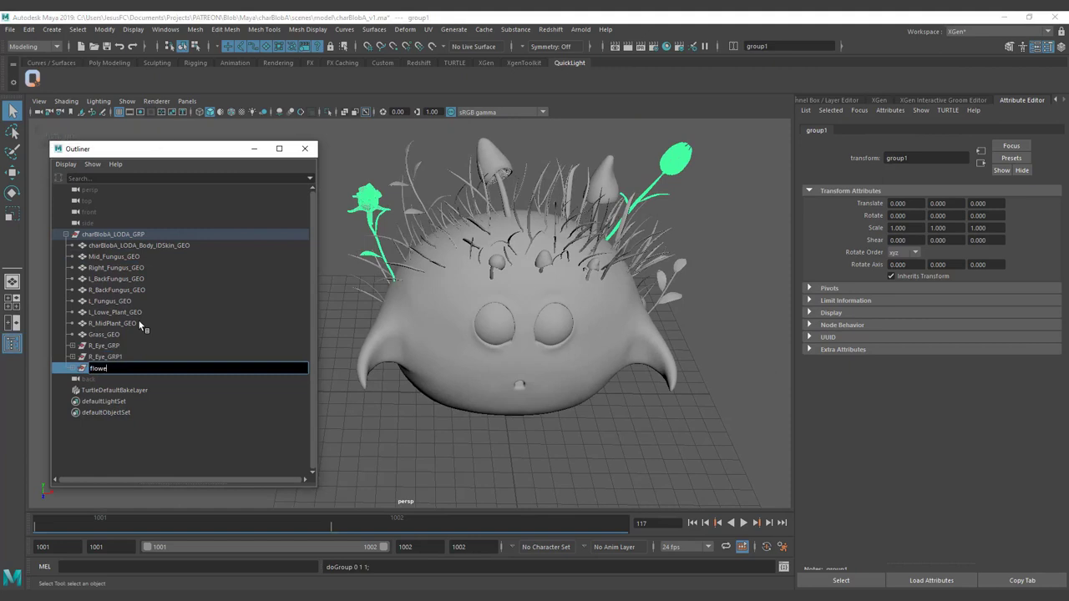
text(lower_GRP)
key(Return)
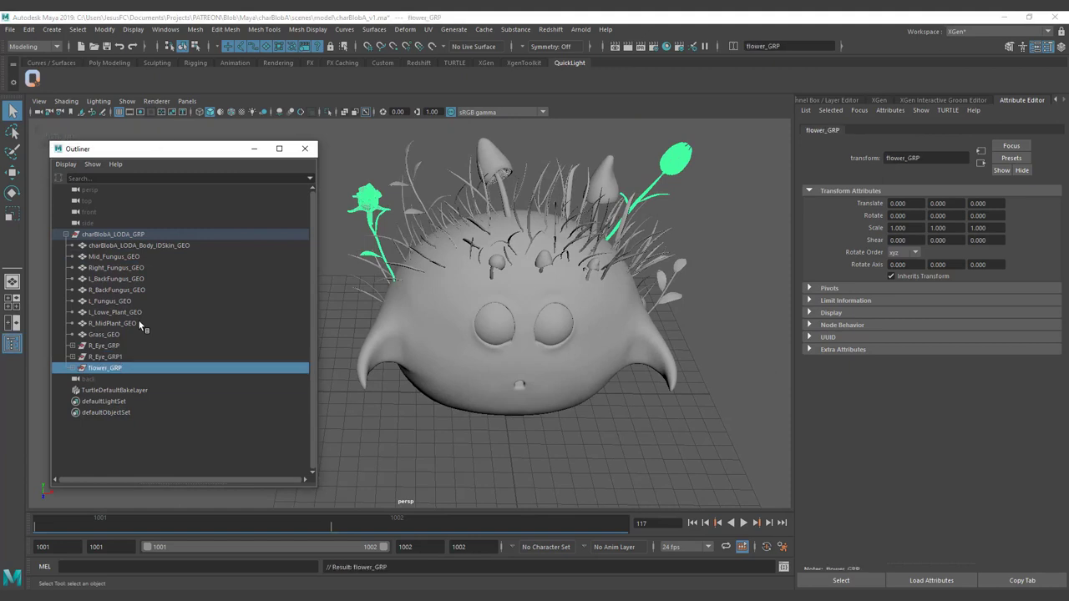
Examine the individual meshes inside flower_GRP to see which flower parts each one covers.
click(73, 368)
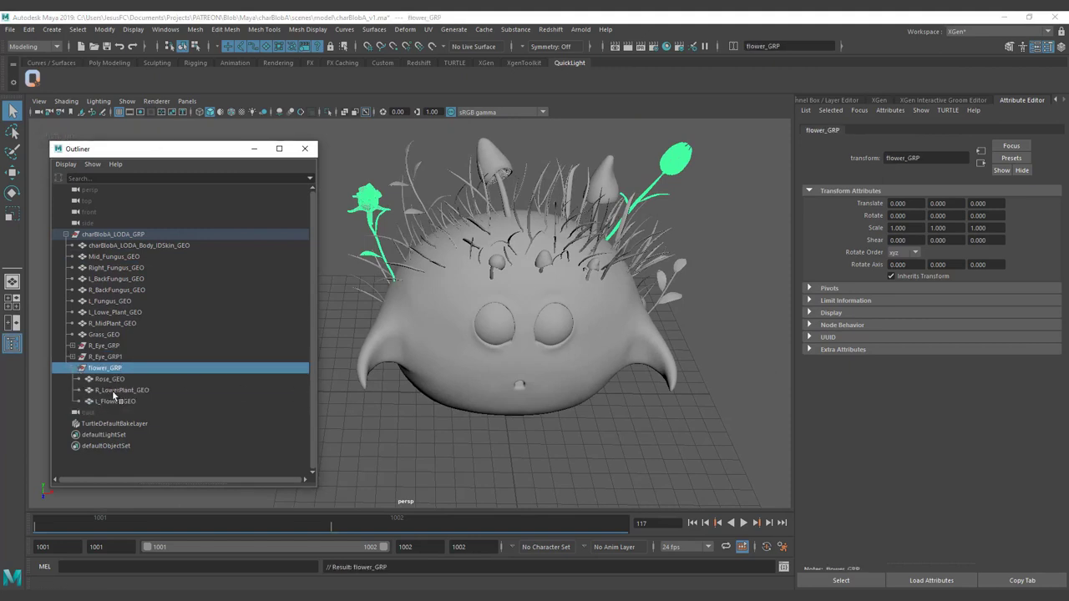
click(109, 379)
click(117, 391)
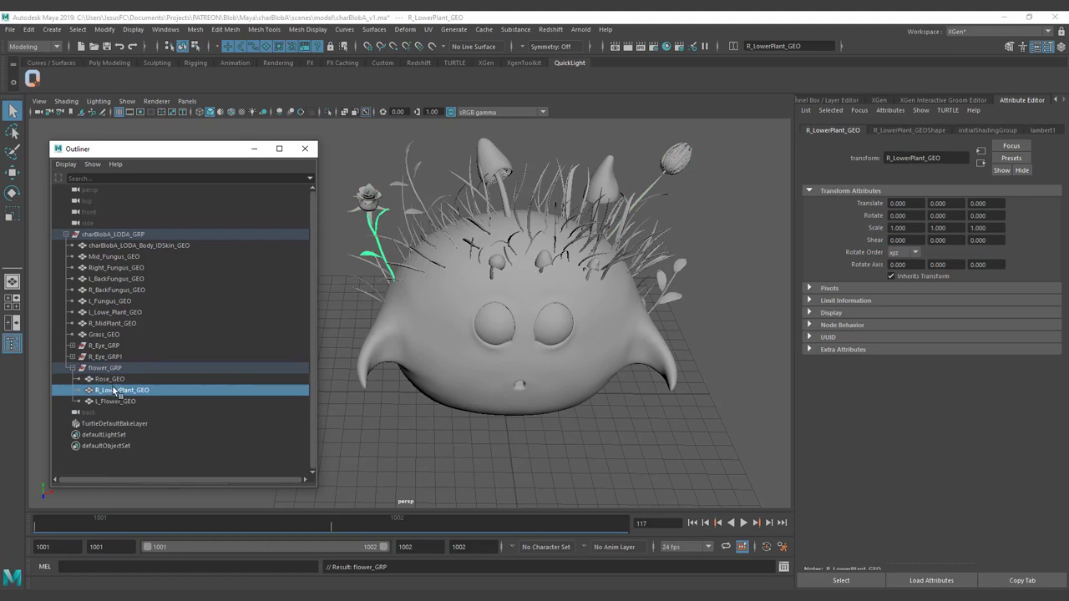
alt+drag(372, 175, 383, 248)
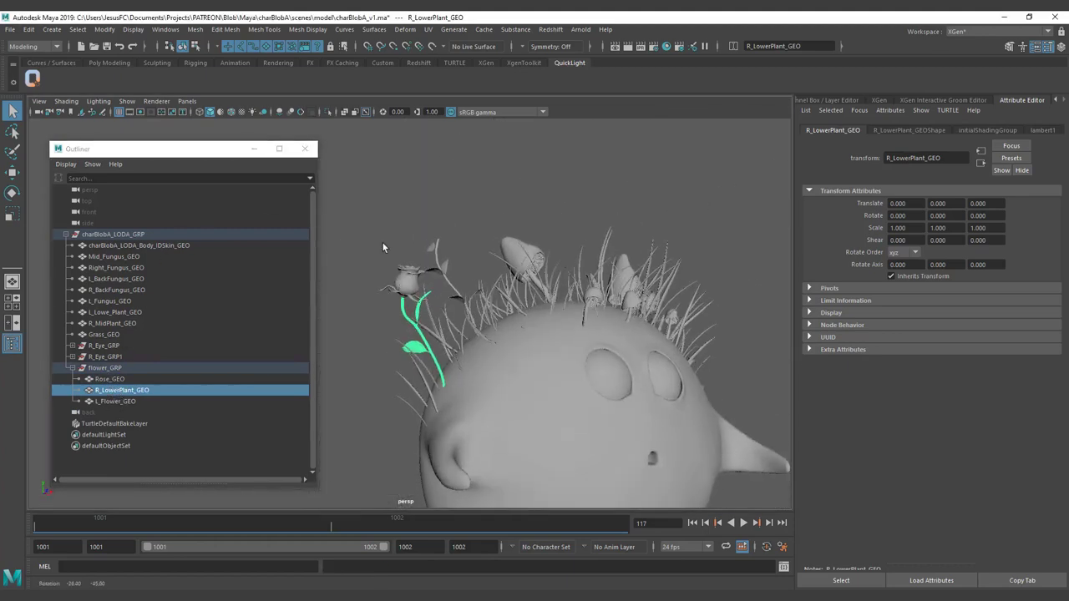
ctrl+click(130, 402)
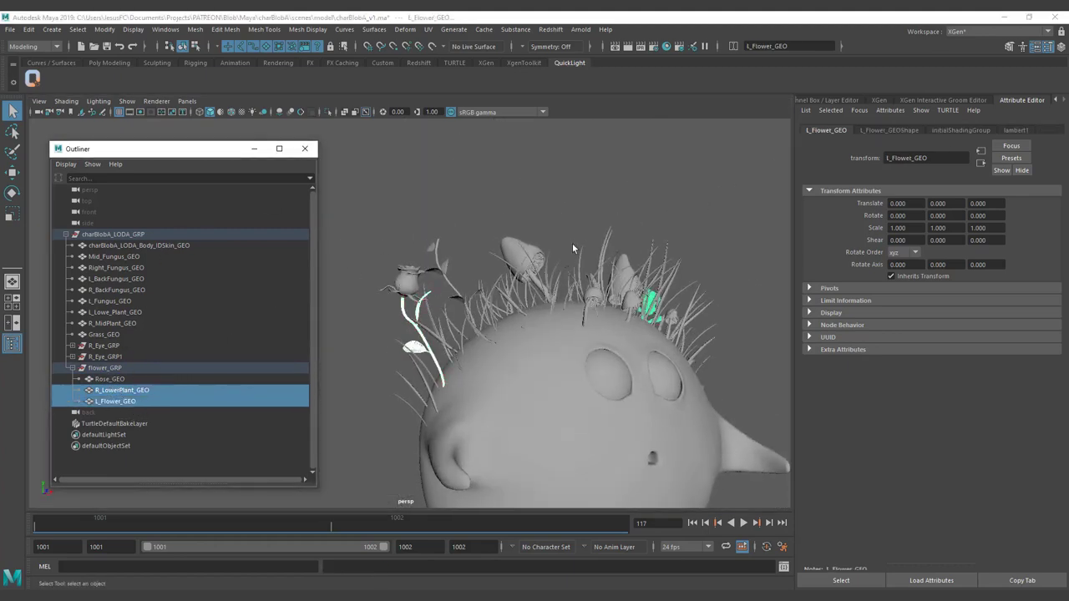
mouse_move(573, 249)
alt+mouse_down()
mouse_move(509, 238)
mouse_move(503, 194)
mouse_move(592, 253)
alt+mouse_up()
click(723, 353)
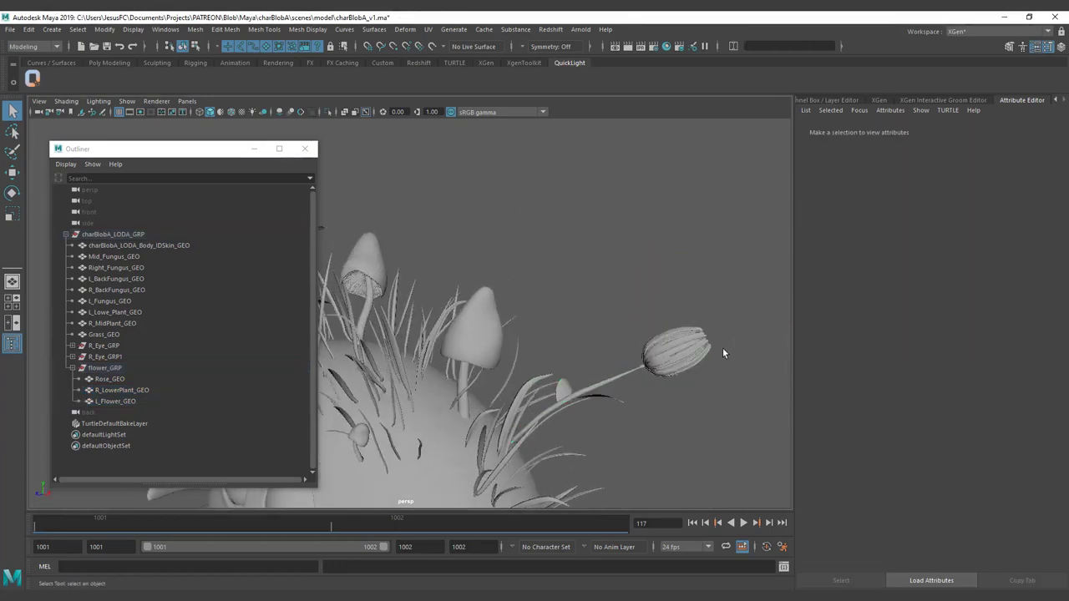
click(653, 351)
alt+drag(653, 350, 599, 247)
Select the rose head and its stem mesh and inspect their UV layout across the tiles in the UV Editor.
click(114, 390)
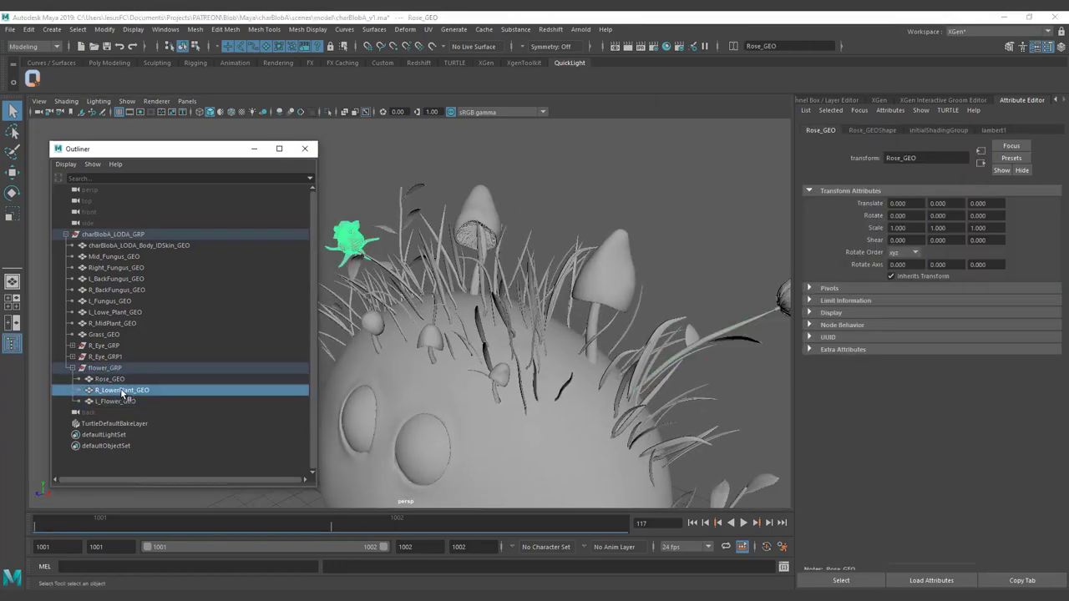
key(f)
ctrl+click(117, 379)
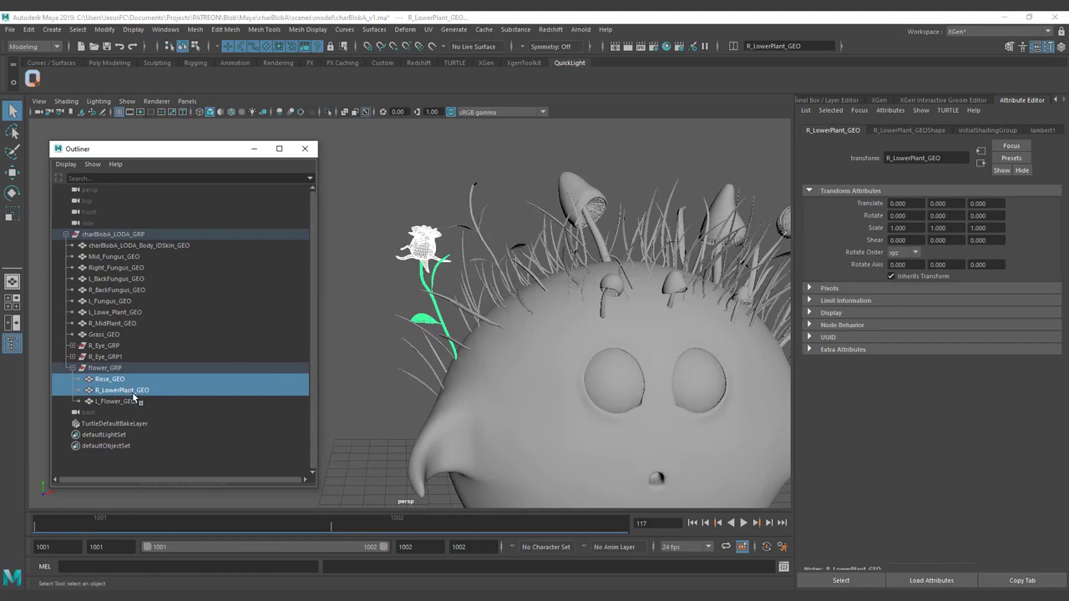
click(157, 63)
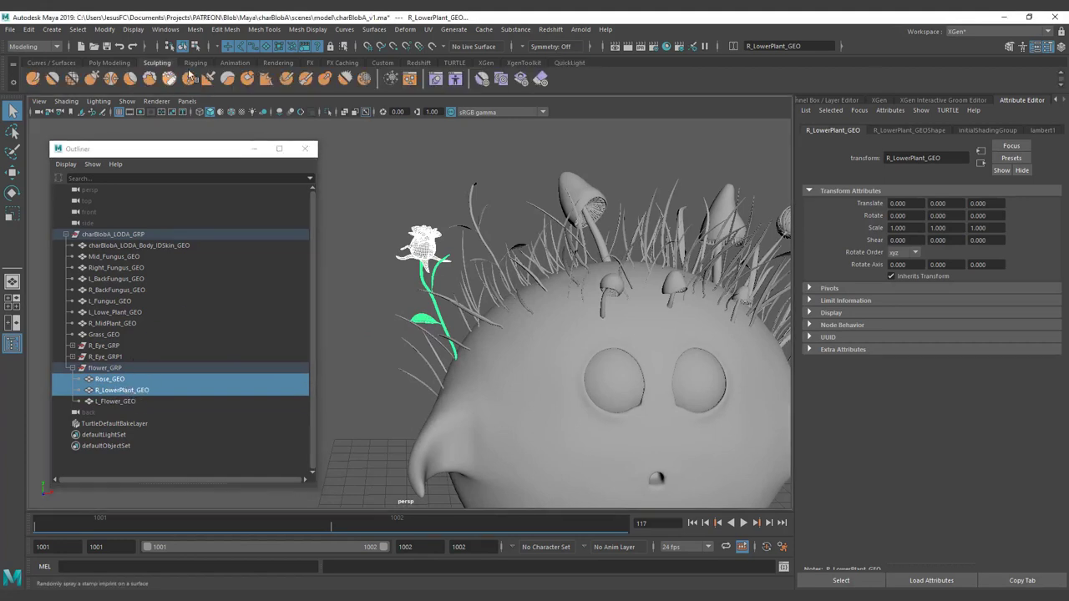
click(426, 30)
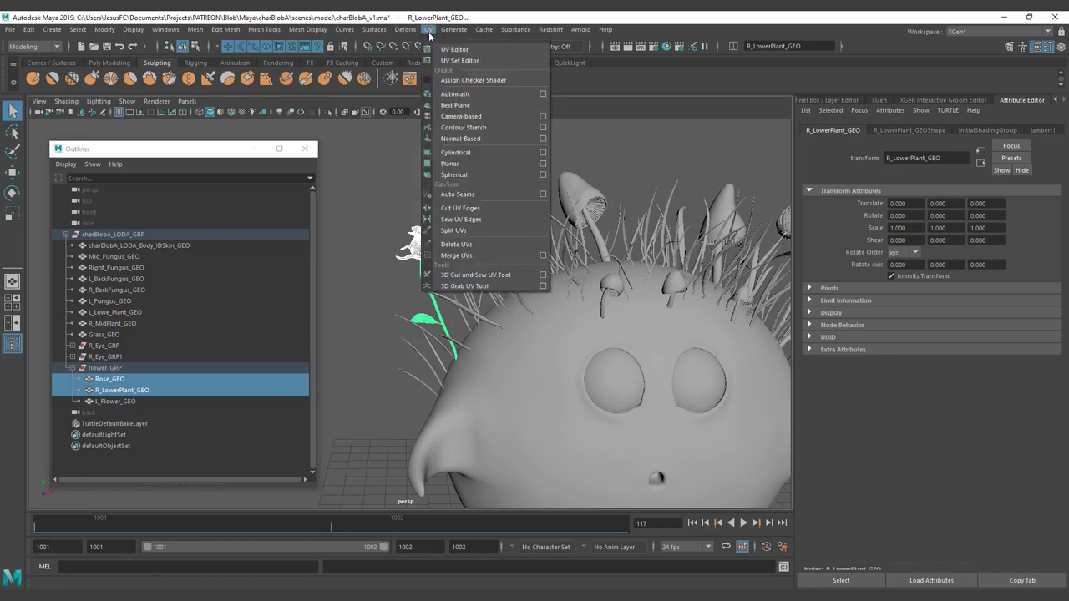
click(454, 48)
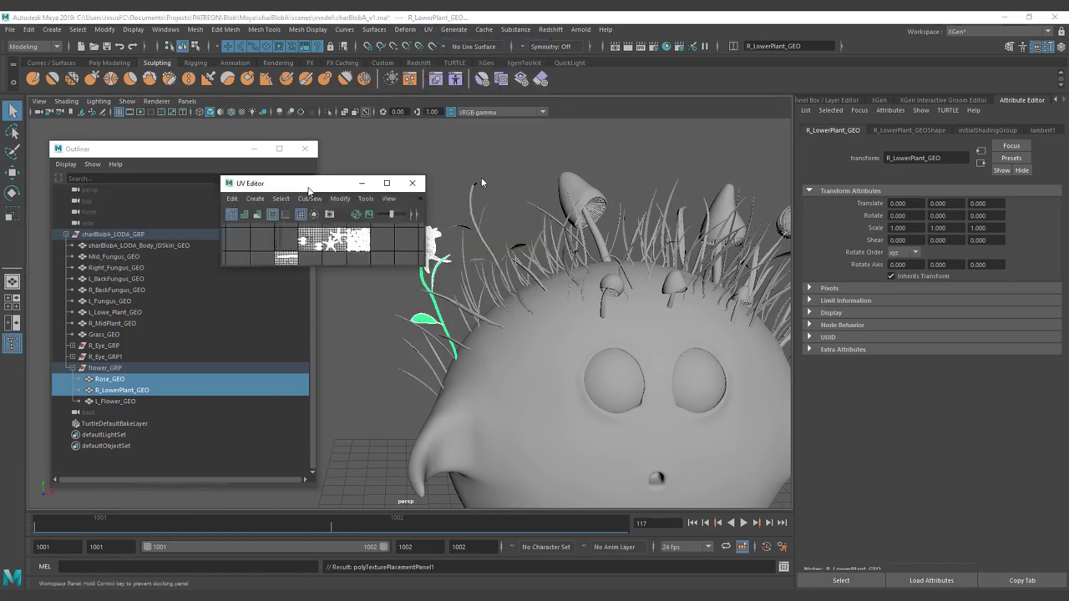
click(641, 172)
scroll(525, 264, up, 3)
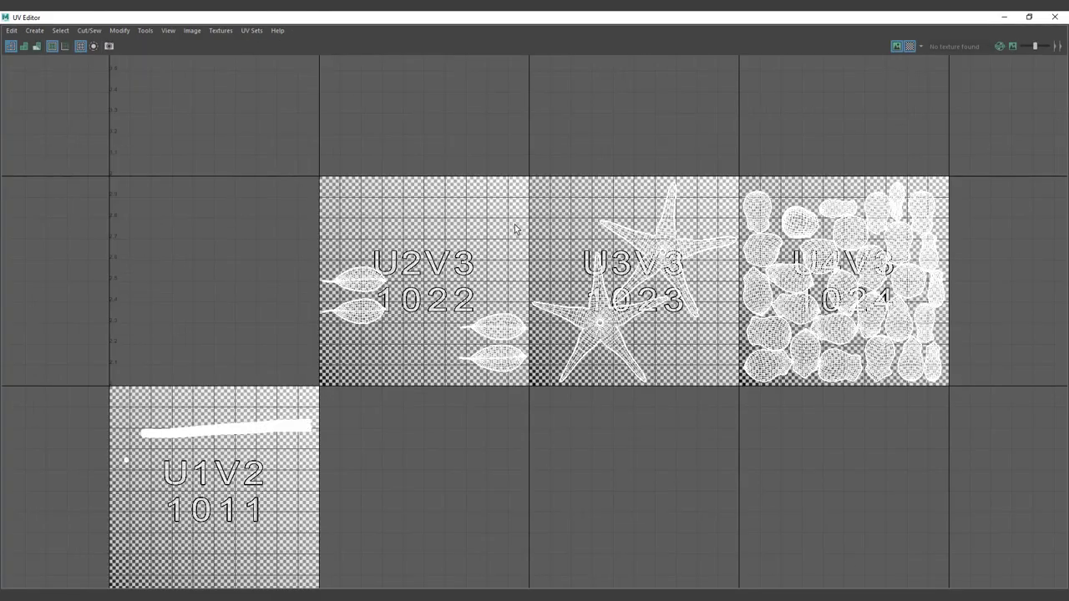
scroll(518, 207, down, 1)
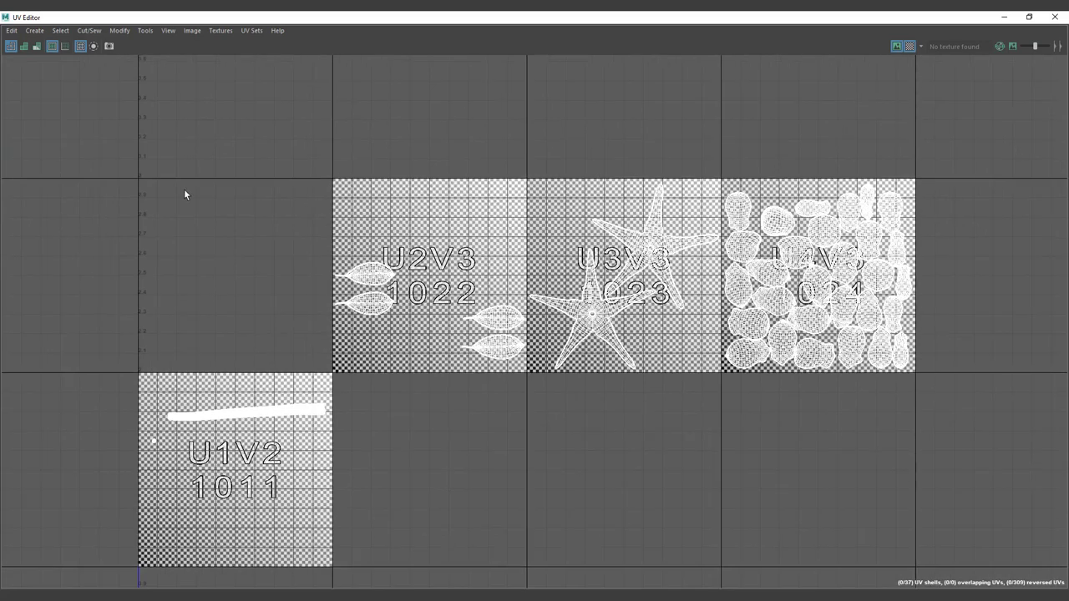
drag(143, 184, 771, 415)
click(1055, 17)
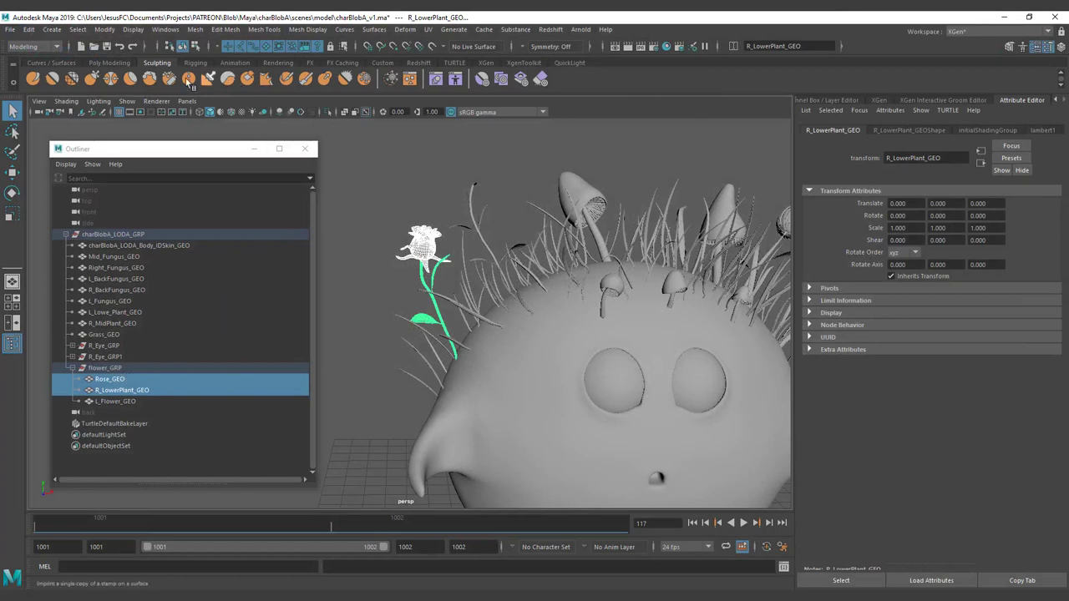
Combine the selected rose head and stem meshes into a single mesh.
click(199, 30)
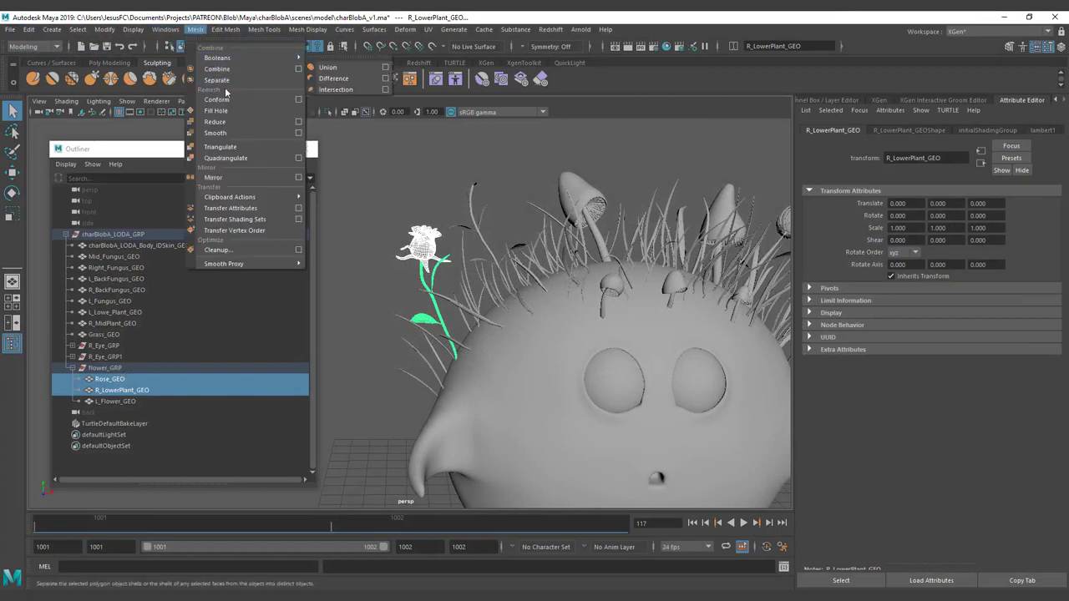
click(234, 69)
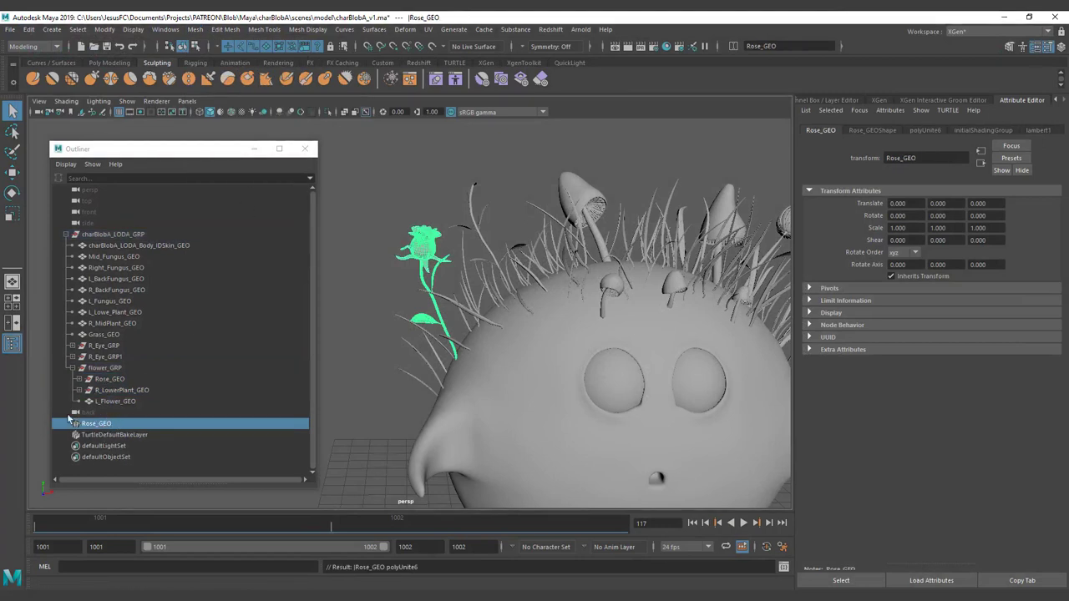
Move the combined rose mesh into flower_GRP.
middle_drag(95, 425, 113, 379)
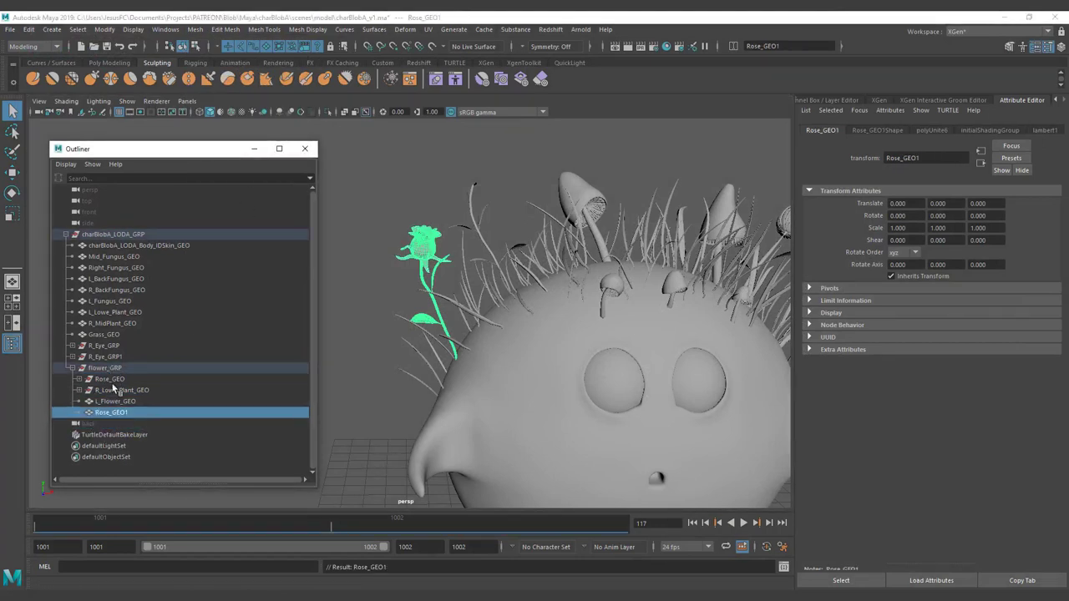
click(109, 401)
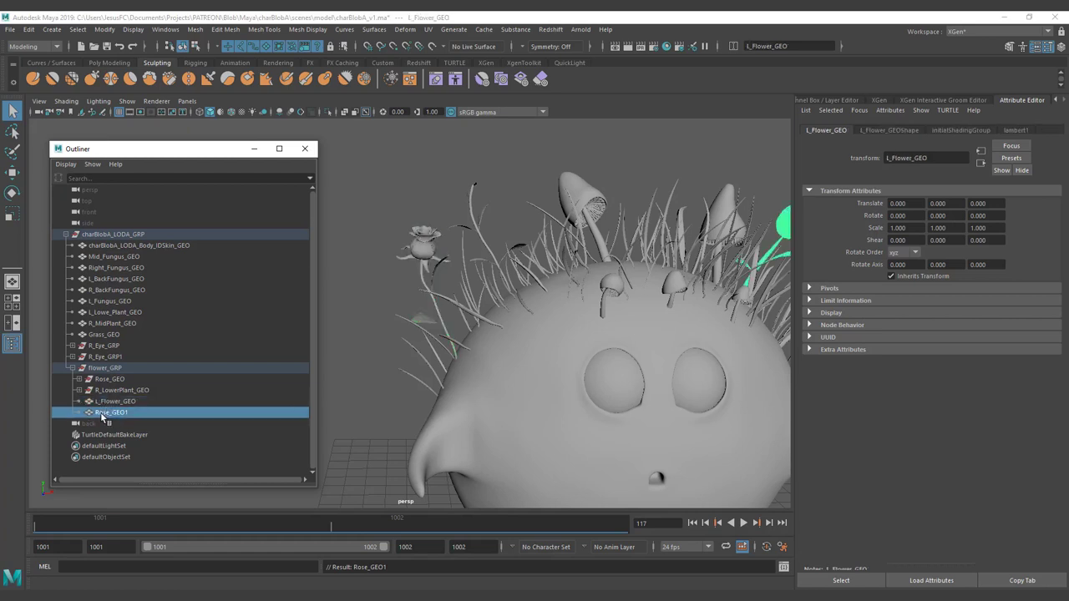
double_click(111, 412)
Delete the construction history of all objects in the scene, clearing the leftover nodes in flower_GRP.
click(116, 389)
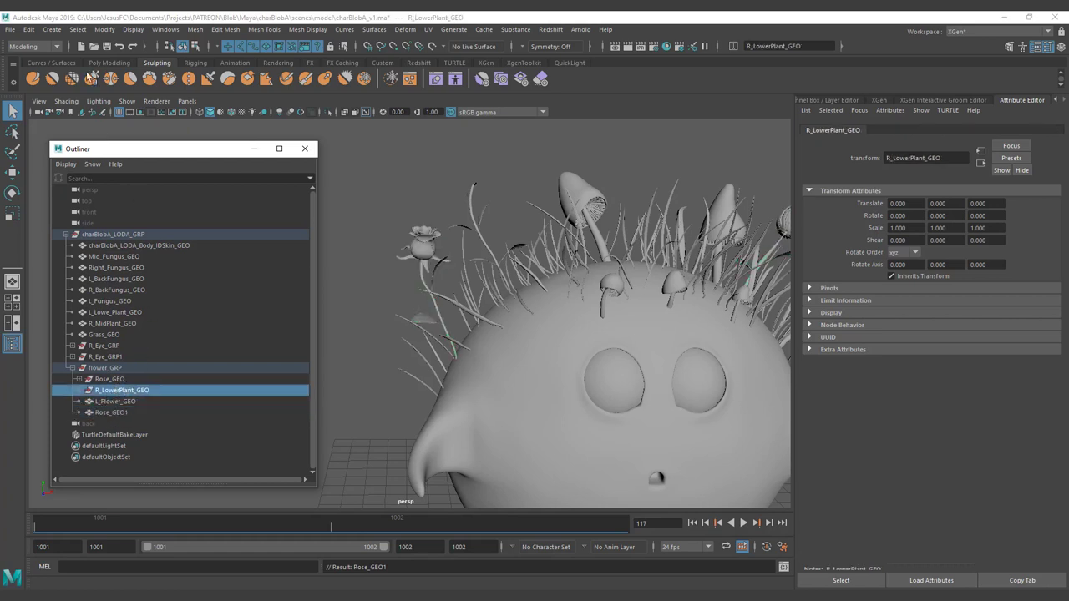
click(30, 29)
mouse_move(101, 171)
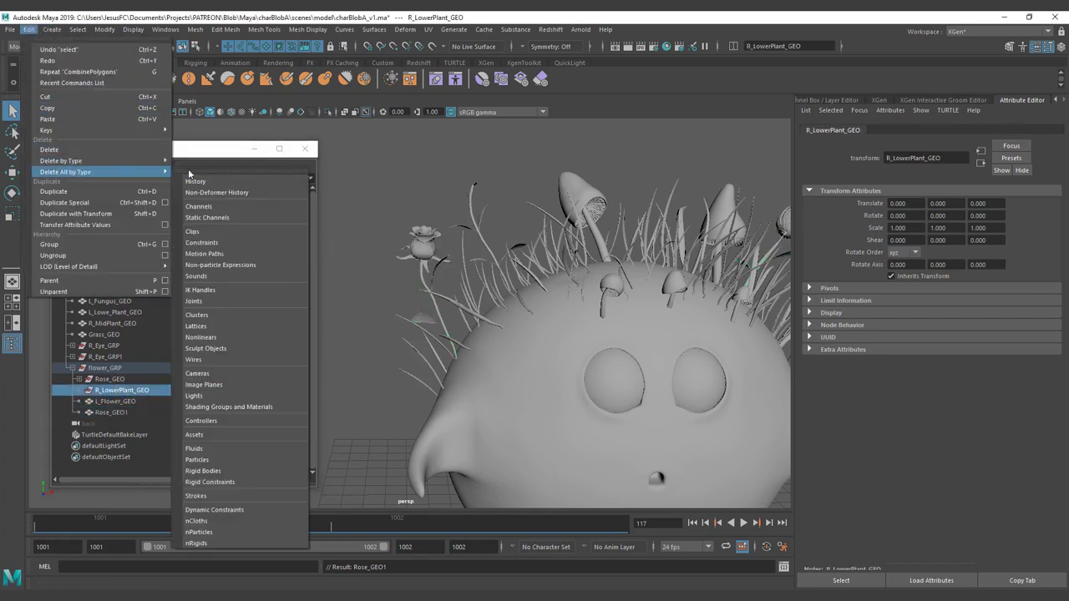
click(195, 181)
click(117, 390)
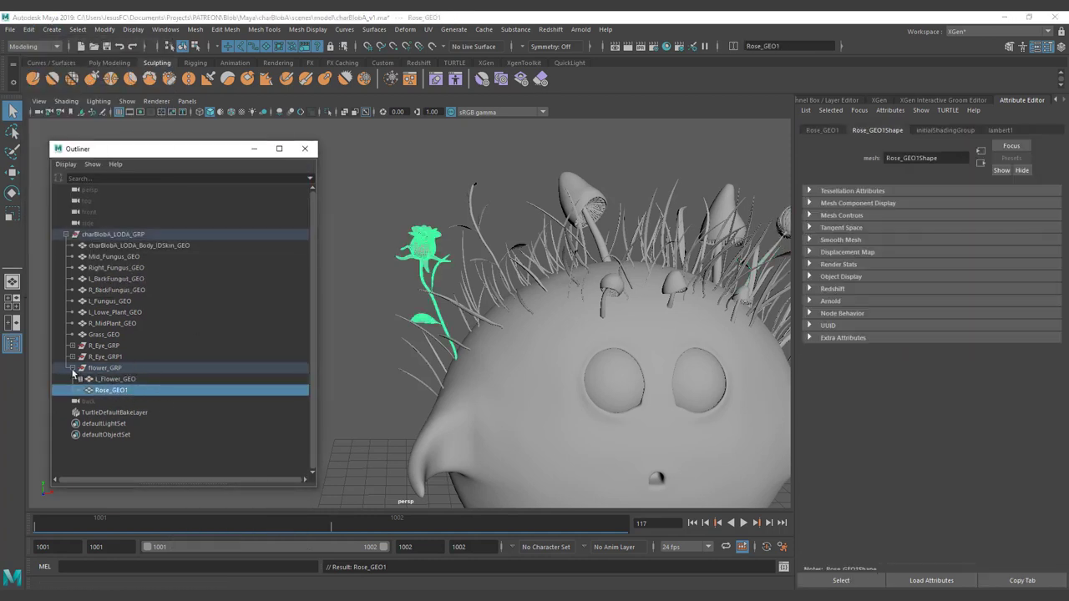
Rename the combined rose mesh as Rose_IDFlower_GEO.
click(115, 379)
click(111, 390)
double_click(111, 390)
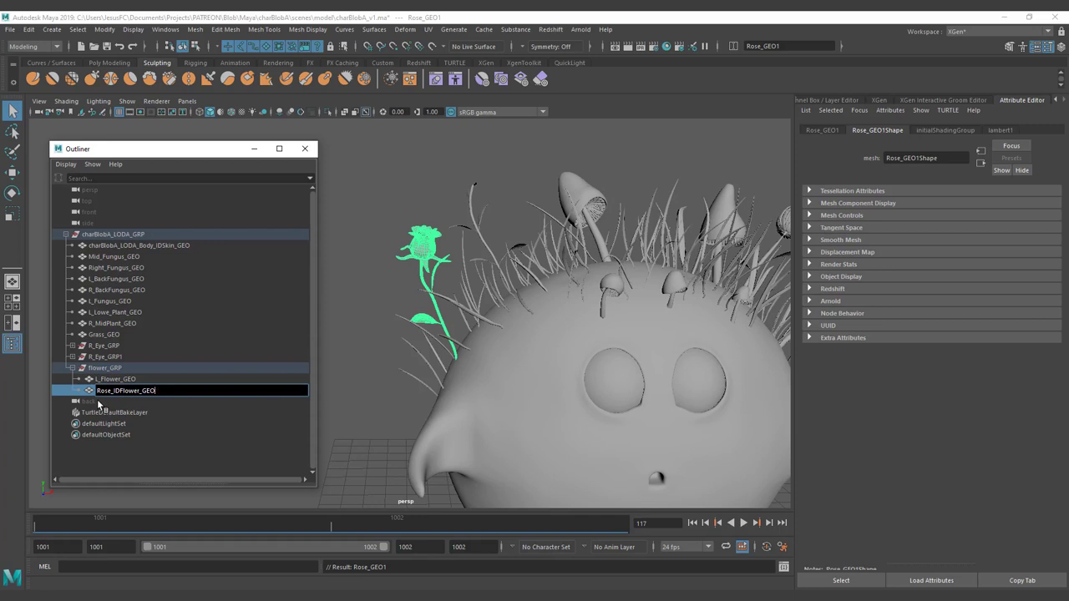
key(Return)
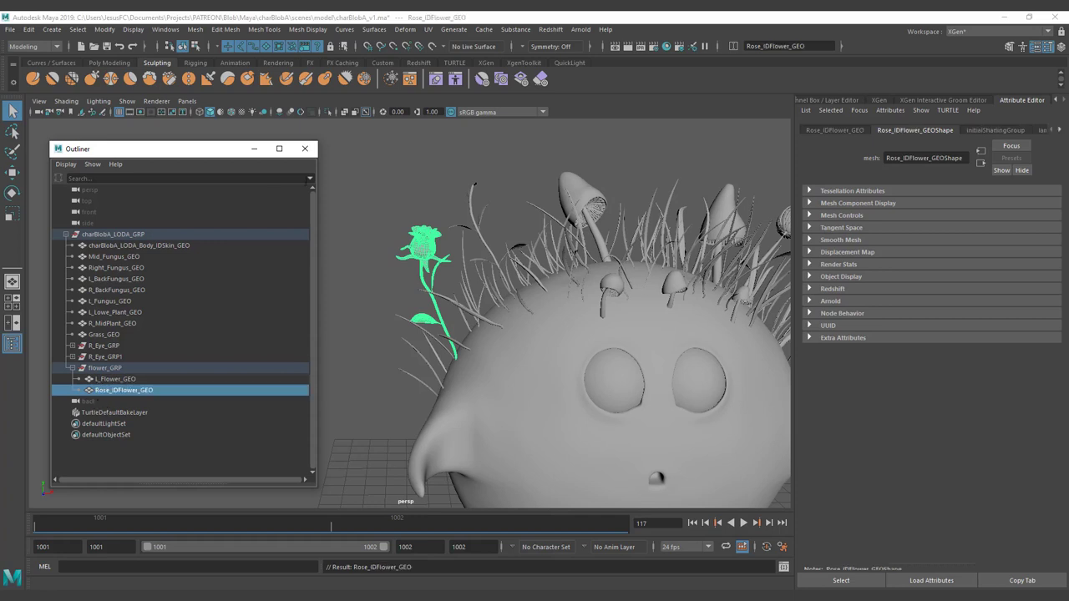
Reuse the IDFlower tag from the rose mesh's name and rename the other flower mesh as L_Flower_IDFlower_GEO.
double_click(109, 390)
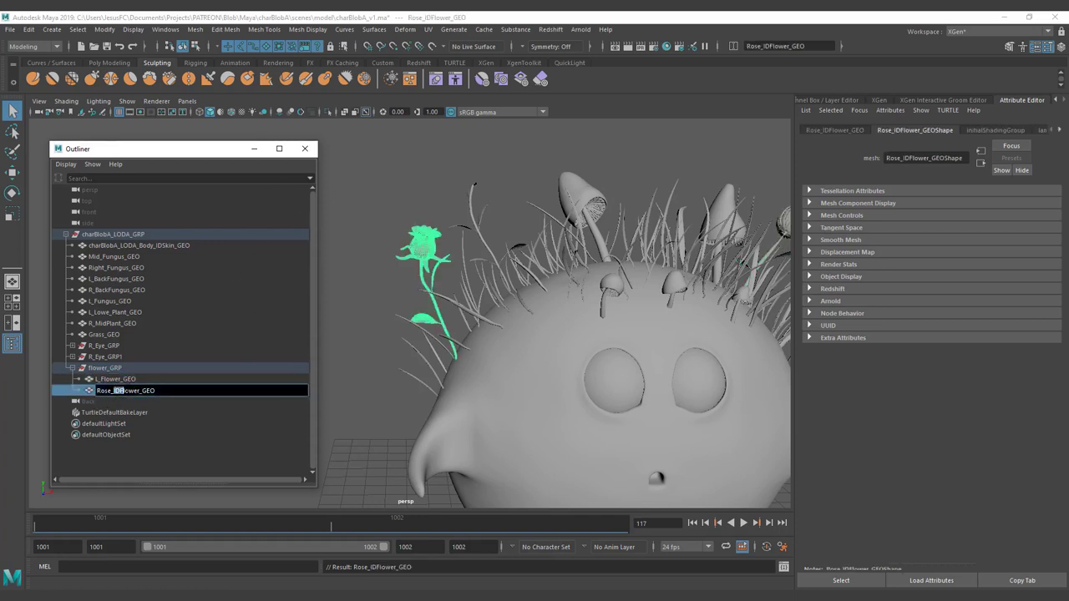
click(130, 390)
click(121, 399)
double_click(113, 391)
click(115, 391)
click(124, 391)
click(136, 391)
click(115, 391)
double_click(117, 380)
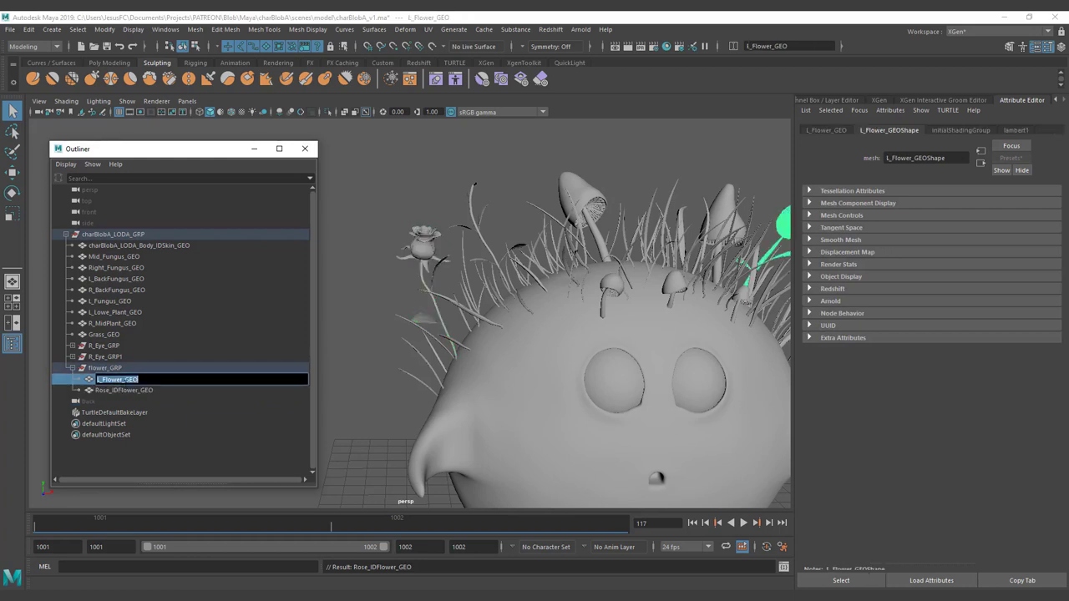
click(125, 380)
text(IDFlower)
key(Return)
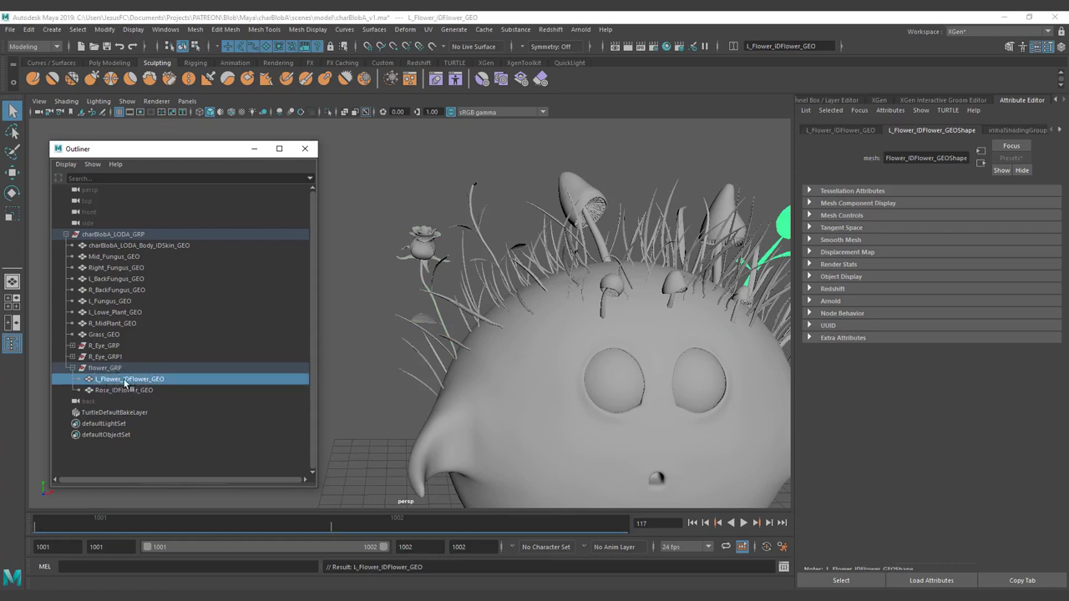
Remove the side prefix from the tulip-like flower mesh's name, making it Flower_IDFlower_GEO.
click(102, 390)
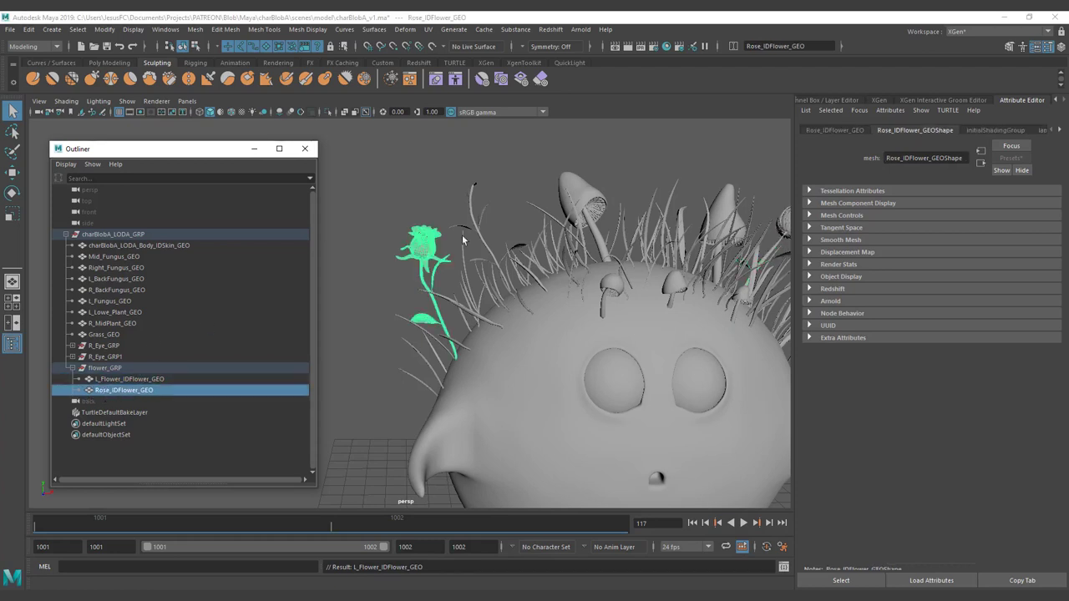
alt+drag(434, 251, 485, 282)
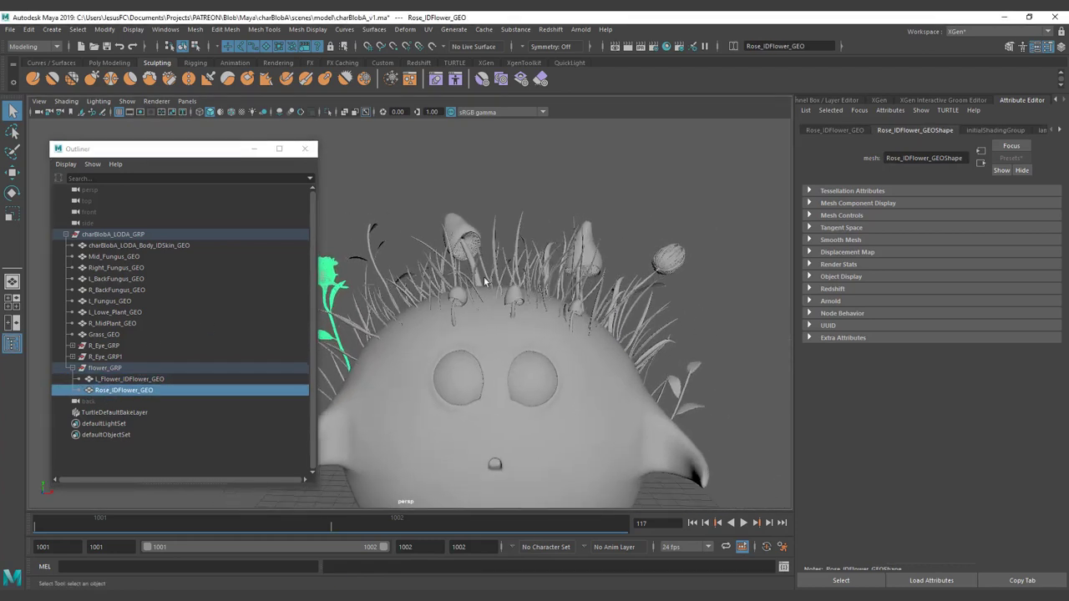
click(101, 380)
double_click(101, 380)
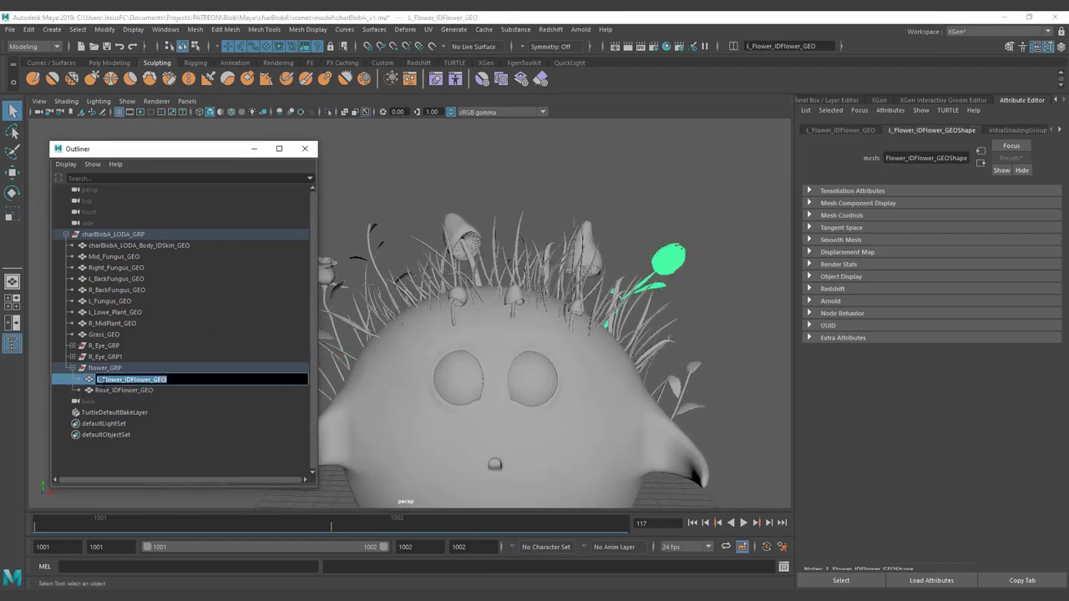
click(99, 380)
key(BackSpace)
key(Delete)
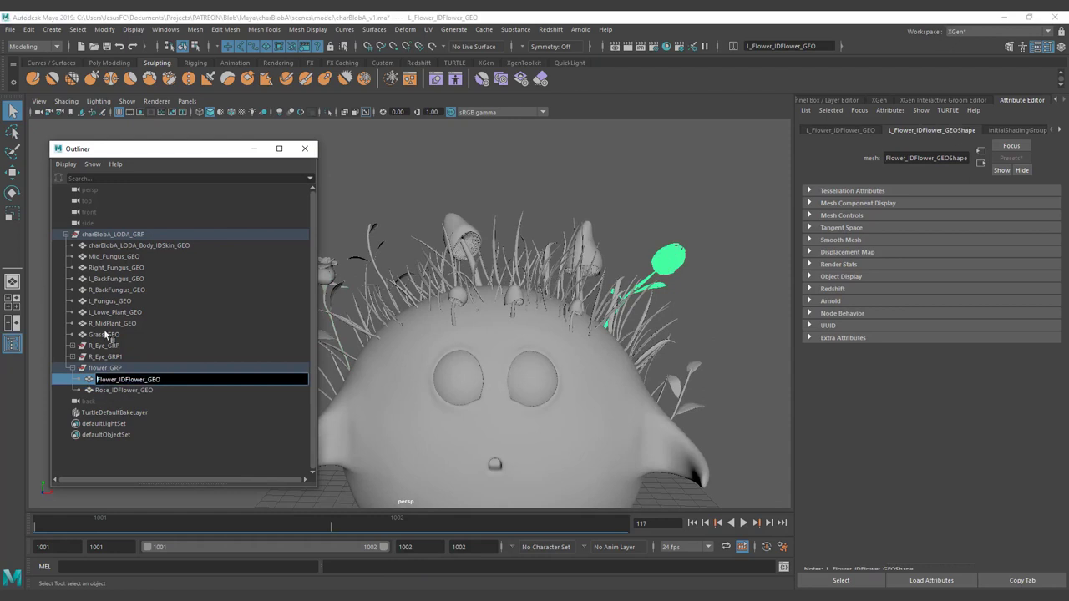
key(Return)
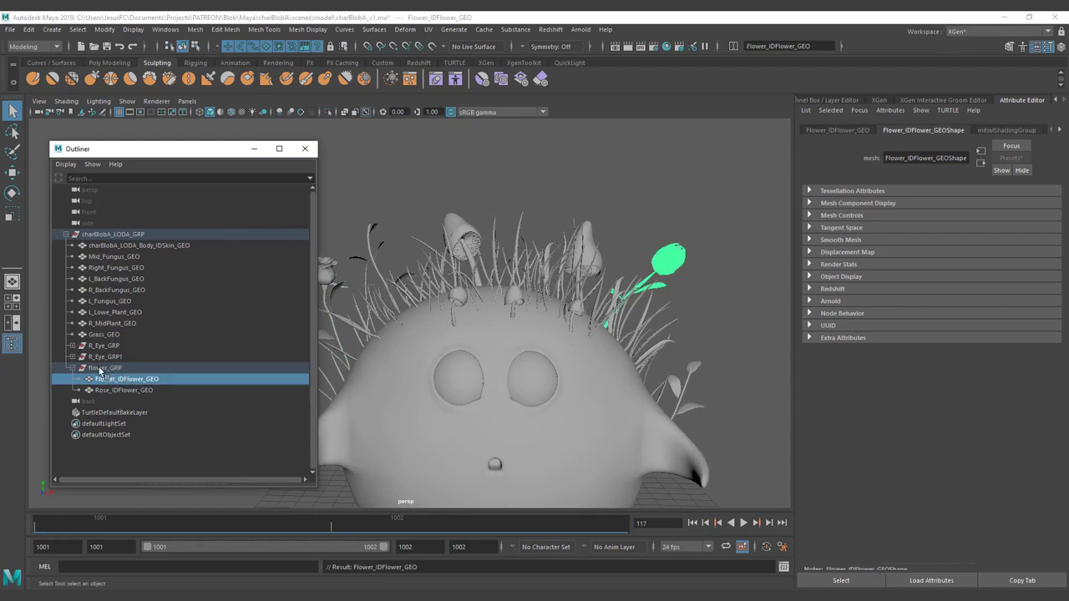
Check the two meshes inside flower_GRP against the model and collapse the group.
click(107, 369)
click(105, 378)
click(125, 390)
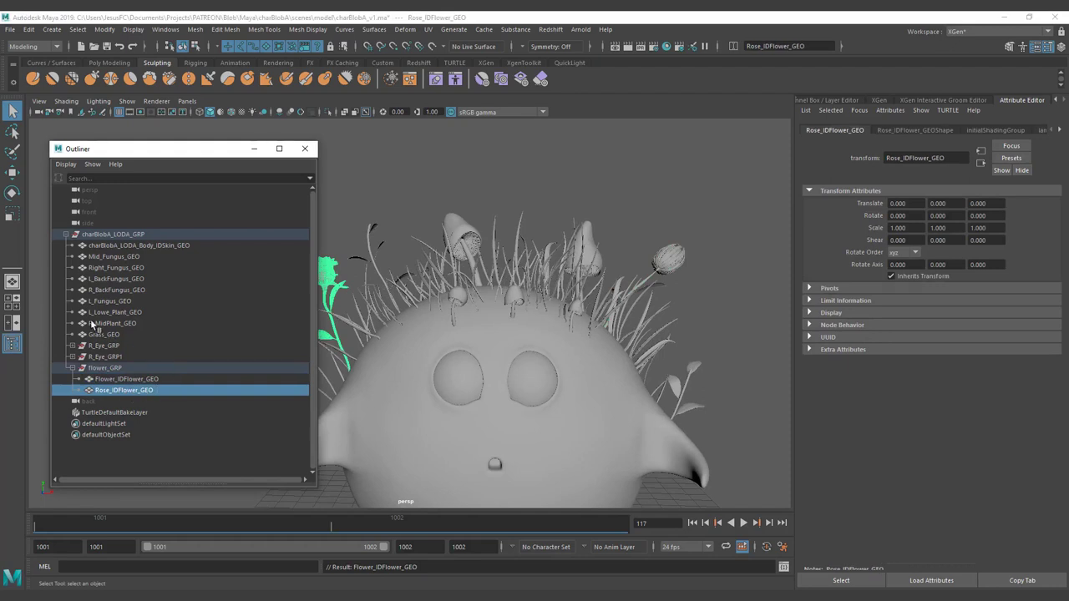
alt+right_drag(439, 264, 387, 281)
alt+middle_drag(387, 281, 426, 263)
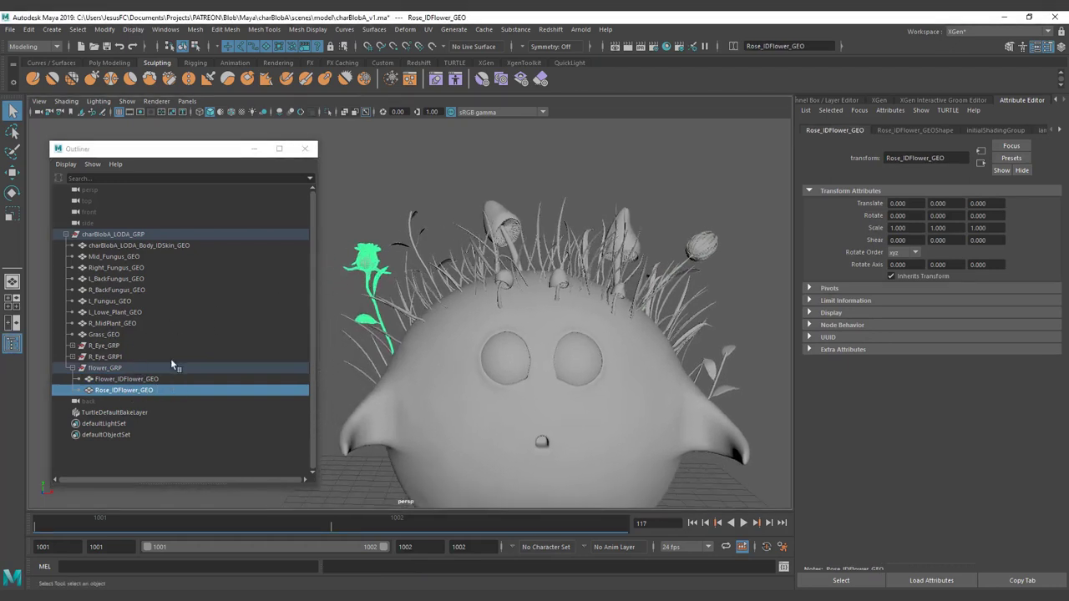
click(72, 367)
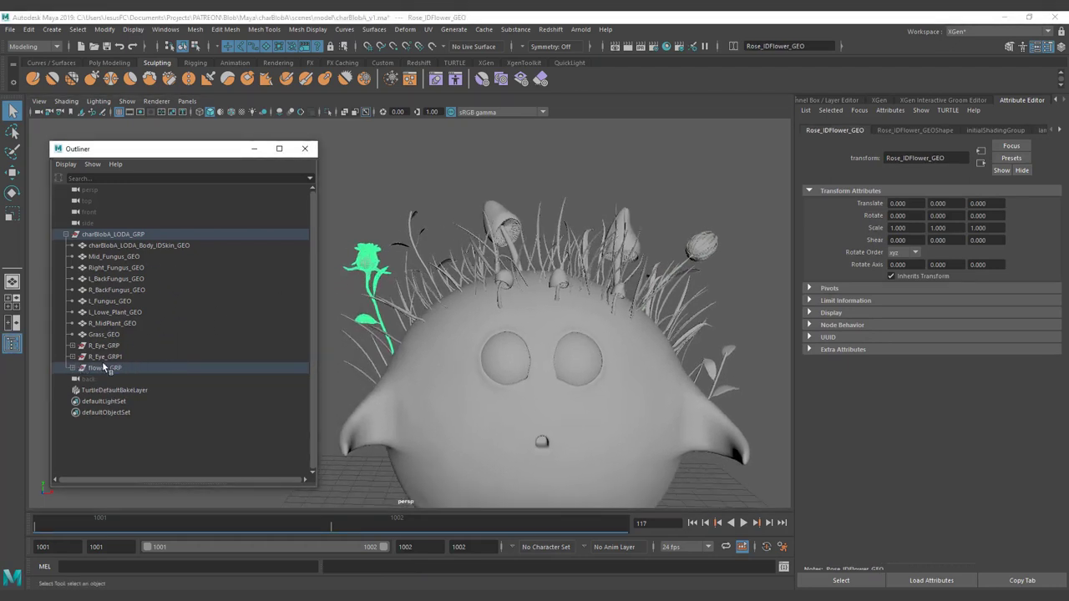
Select R_Eye_GRP1 and inspect the character from behind and from the front.
click(92, 359)
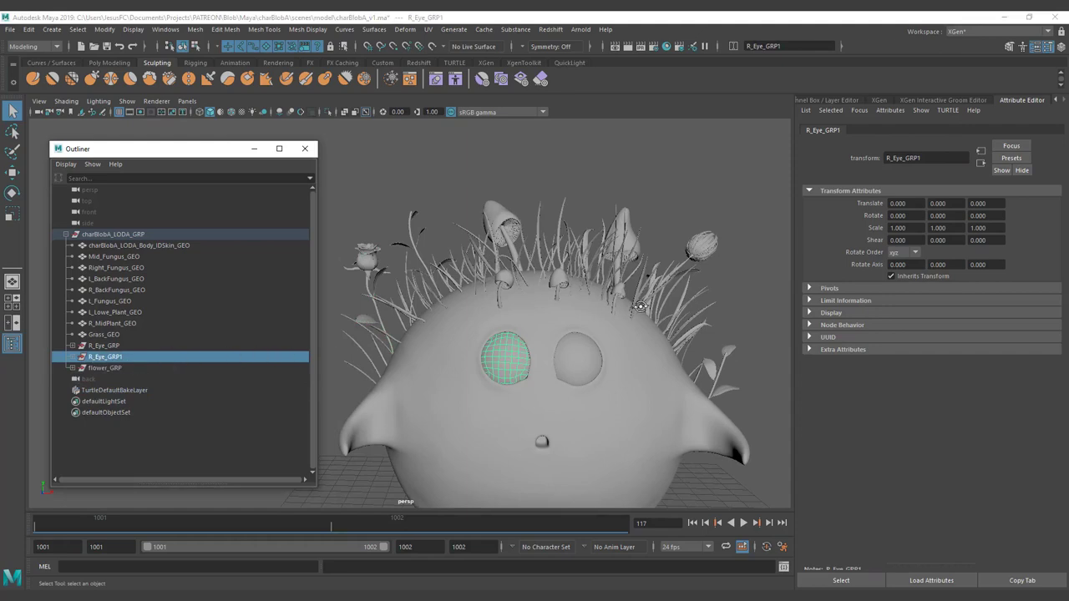
alt+drag(638, 307, 550, 255)
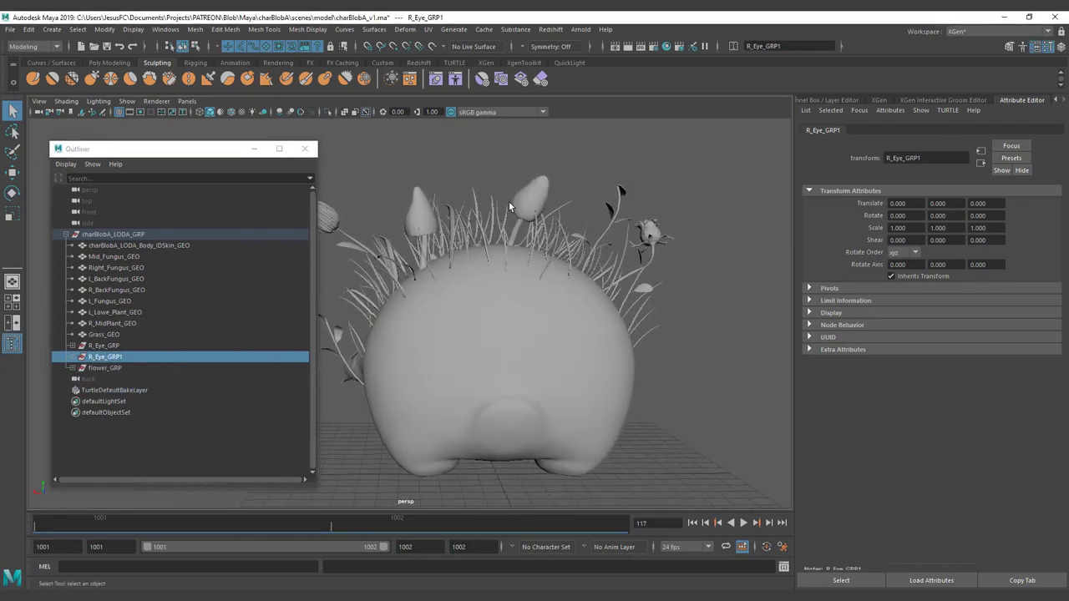
alt+drag(510, 207, 543, 238)
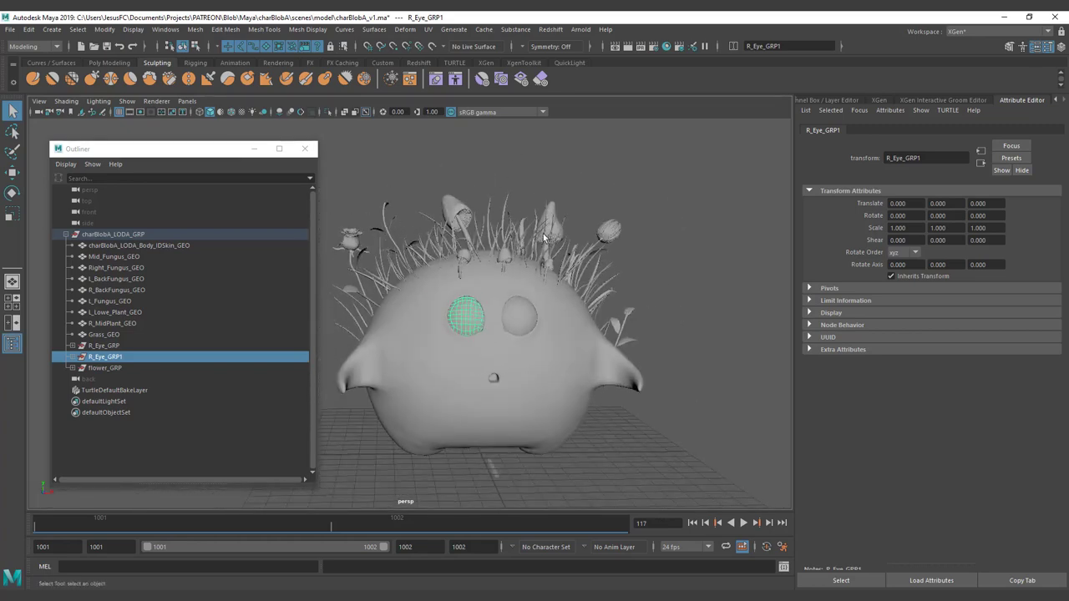
Start a freehand screen annotation and write Char in cyan, marking the character's own sides with R and L.
key(ctrl+Print)
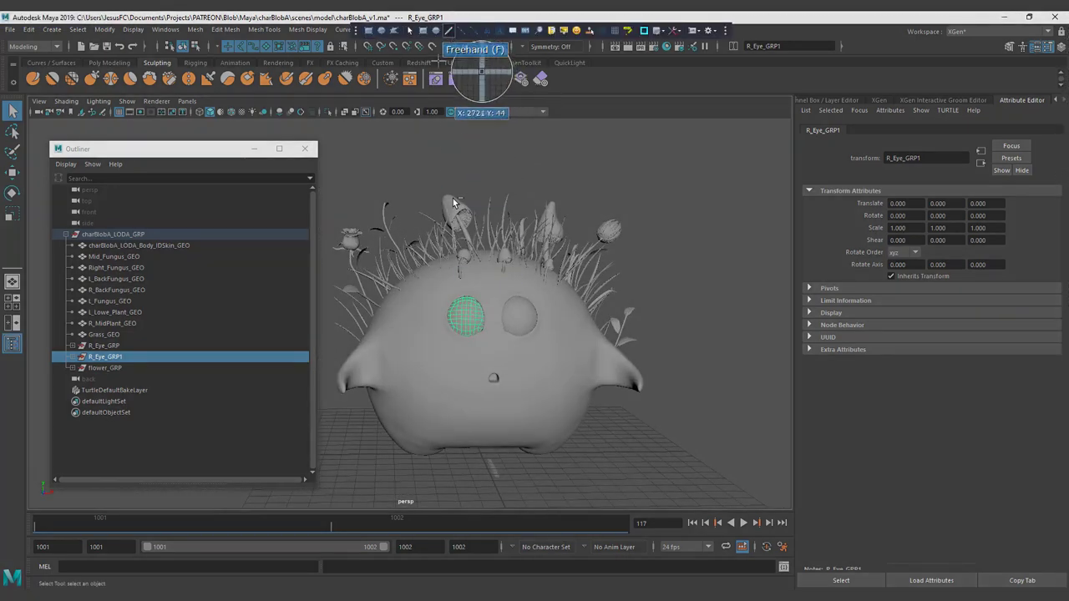
click(447, 31)
drag(390, 125, 404, 157)
drag(415, 134, 437, 147)
drag(478, 156, 507, 138)
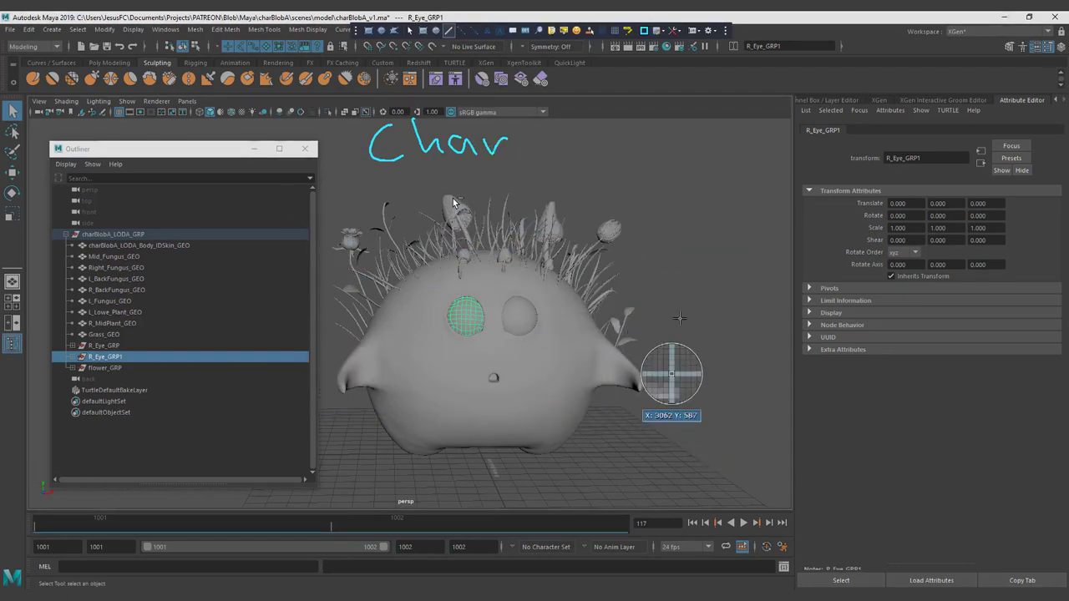
mouse_move(685, 294)
mouse_down()
mouse_move(685, 334)
mouse_move(717, 338)
mouse_up()
mouse_move(299, 335)
mouse_down()
mouse_move(302, 311)
mouse_move(330, 334)
mouse_up()
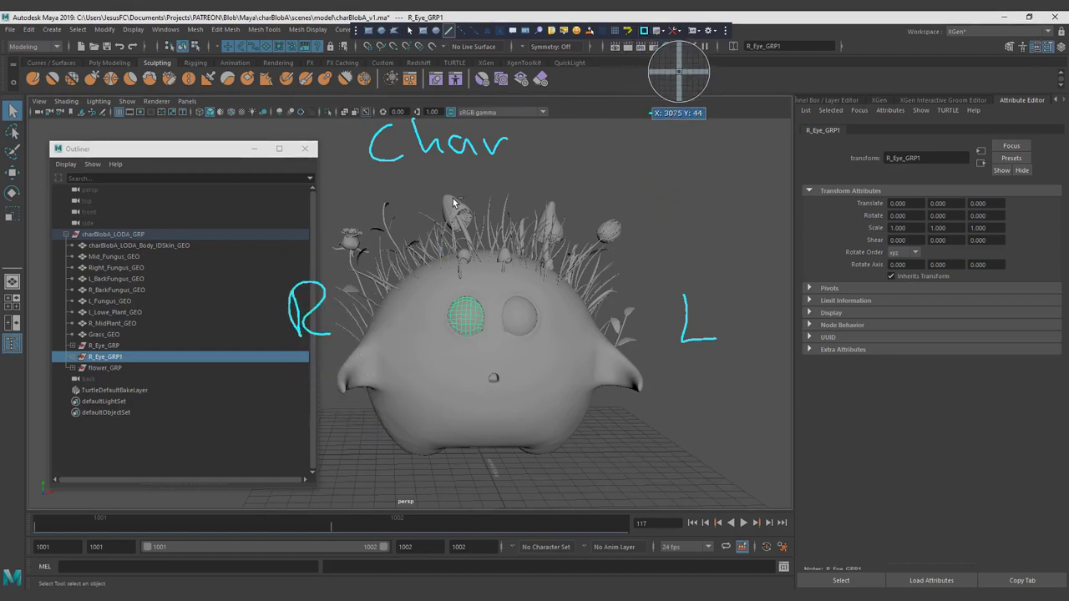
Write Screen in pink on the annotation and mark the screen-based sides with L and R beside the character.
click(644, 31)
mouse_move(405, 174)
mouse_down()
mouse_move(418, 196)
mouse_move(386, 197)
mouse_up()
mouse_move(448, 179)
mouse_down()
mouse_move(455, 194)
mouse_move(519, 194)
mouse_move(525, 180)
mouse_move(568, 173)
mouse_move(569, 186)
mouse_up()
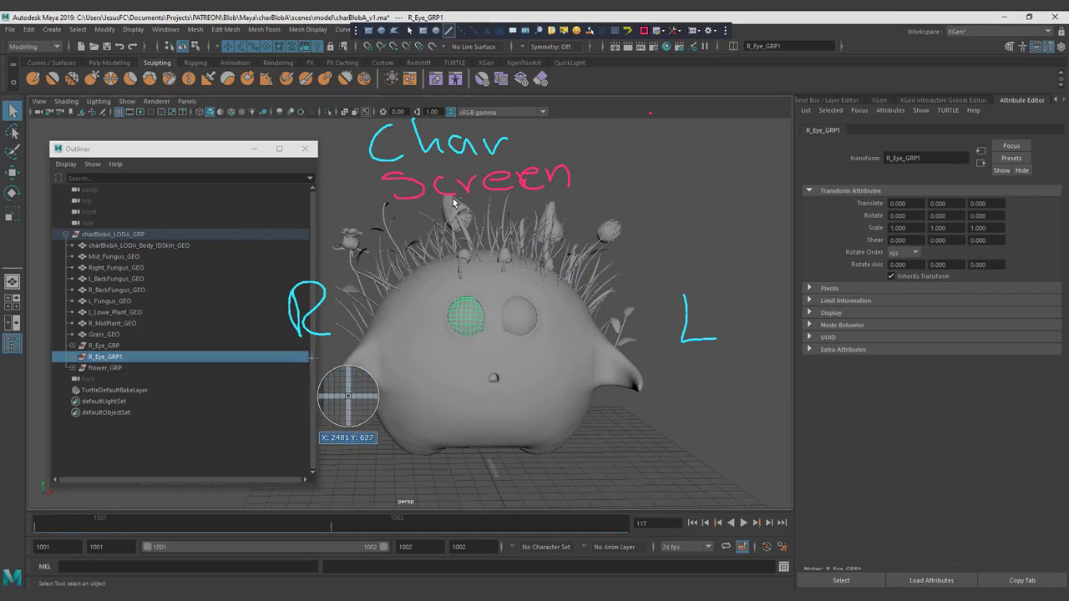
drag(314, 353, 343, 394)
drag(687, 352, 688, 393)
drag(689, 354, 726, 386)
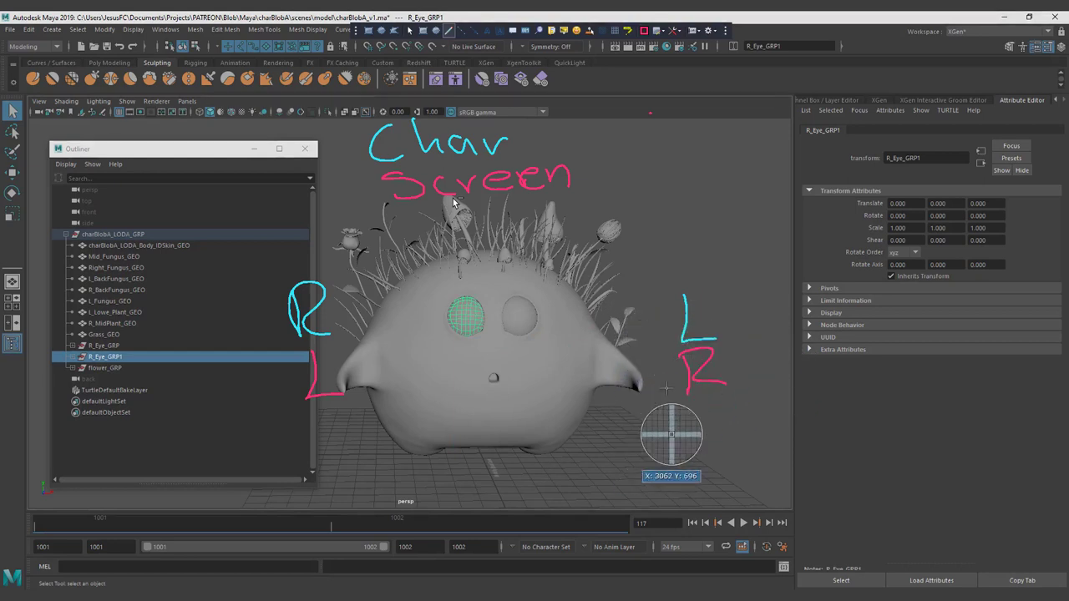
Circle the character's left arm and the Char label, undo the label's circle, and close the annotation.
mouse_move(666, 343)
mouse_down()
mouse_move(552, 345)
mouse_move(619, 318)
mouse_up()
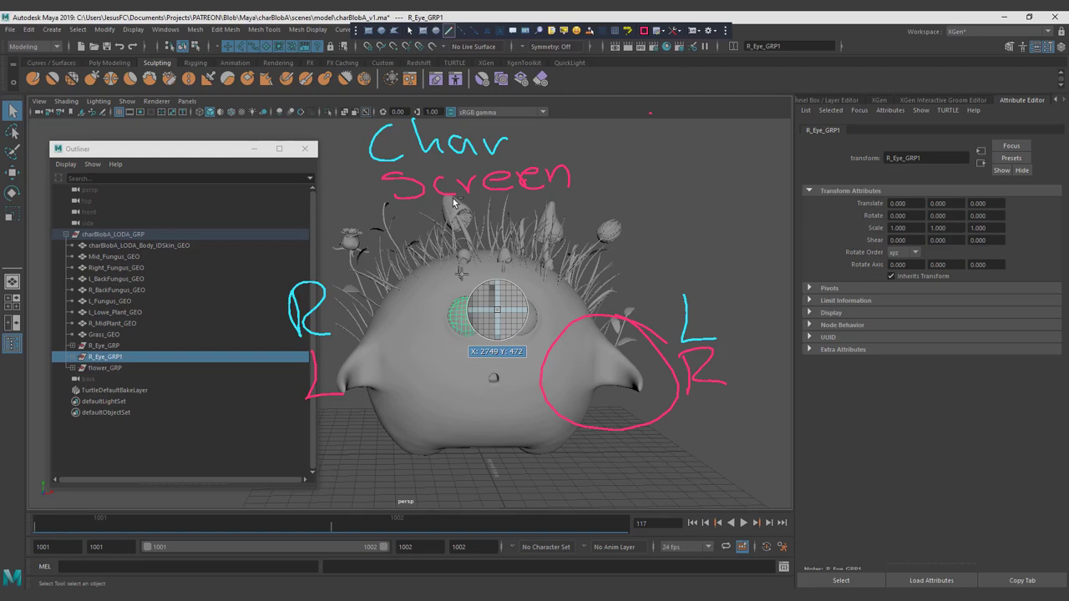
drag(461, 108, 517, 104)
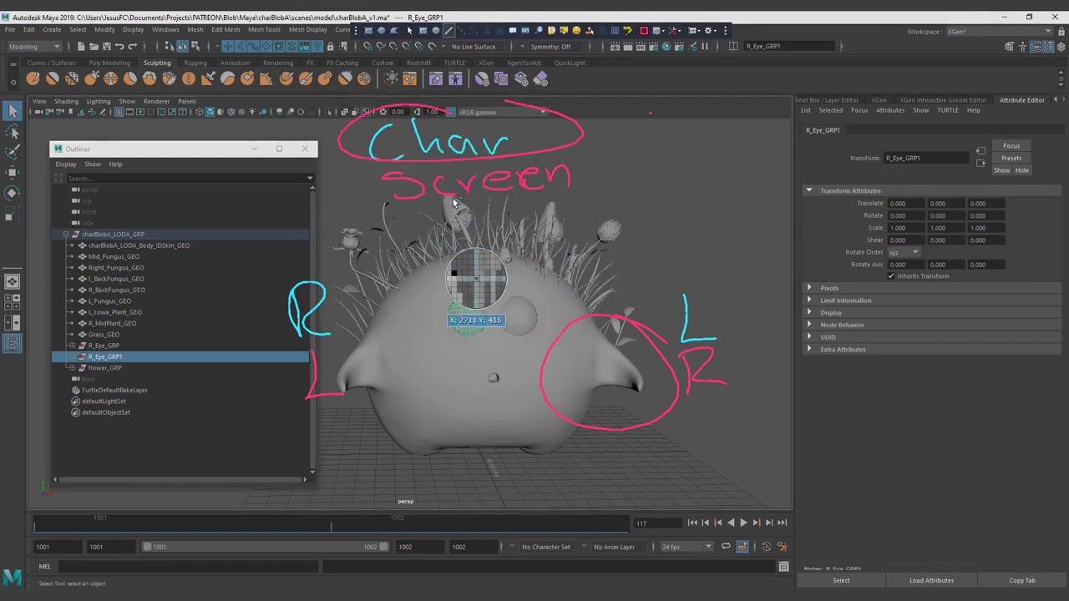
key(ctrl+z)
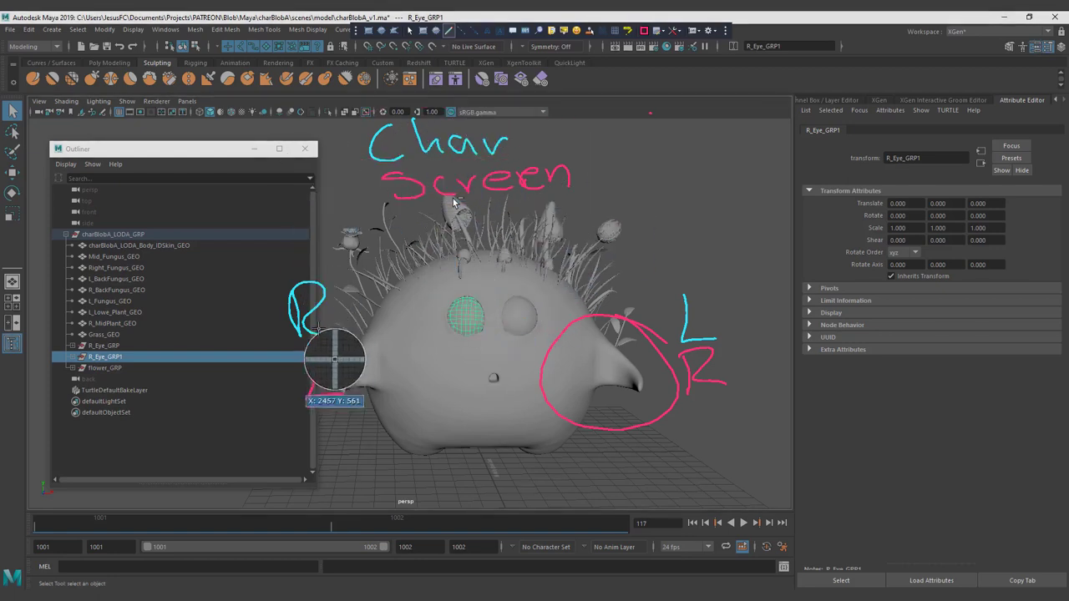
key(Escape)
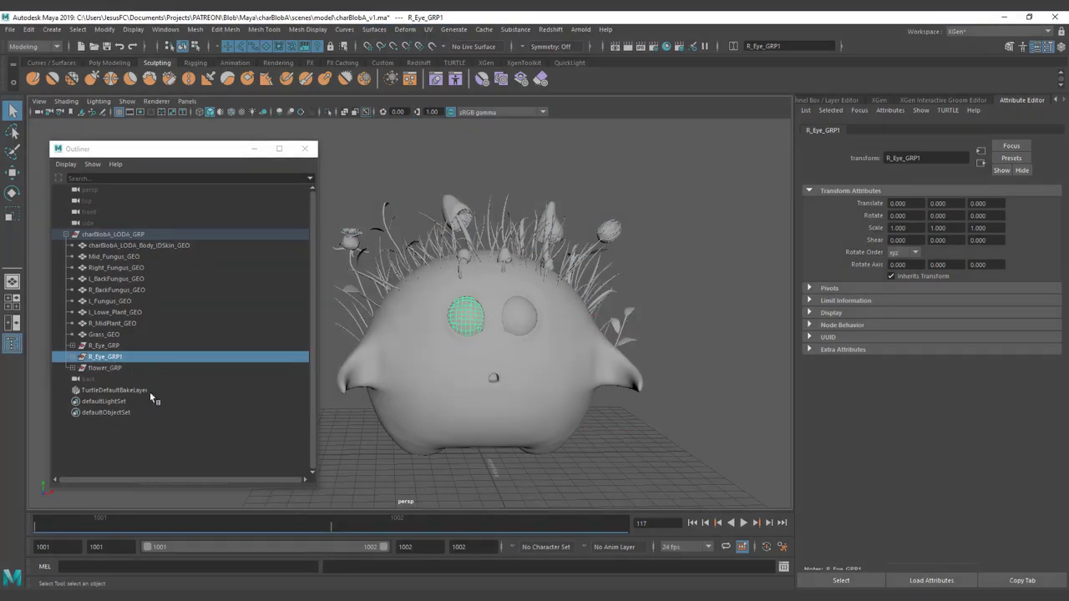
Identify which eye each eye group covers and rename R_Eye_GRP, on the character's left side, as L_Eye_GRP.
alt+drag(435, 314, 551, 322)
double_click(113, 357)
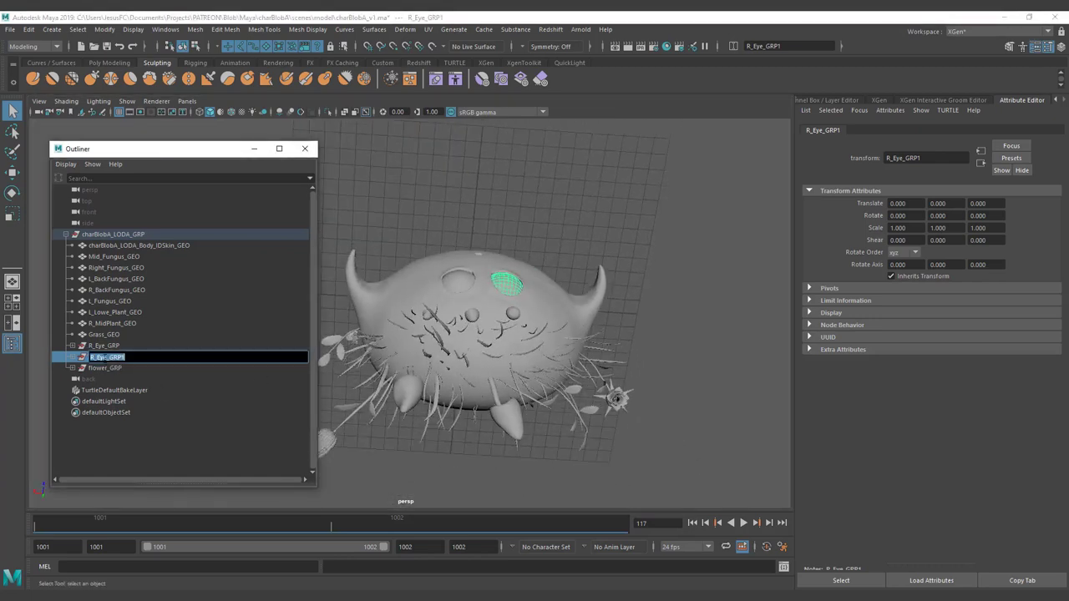
click(105, 346)
double_click(104, 346)
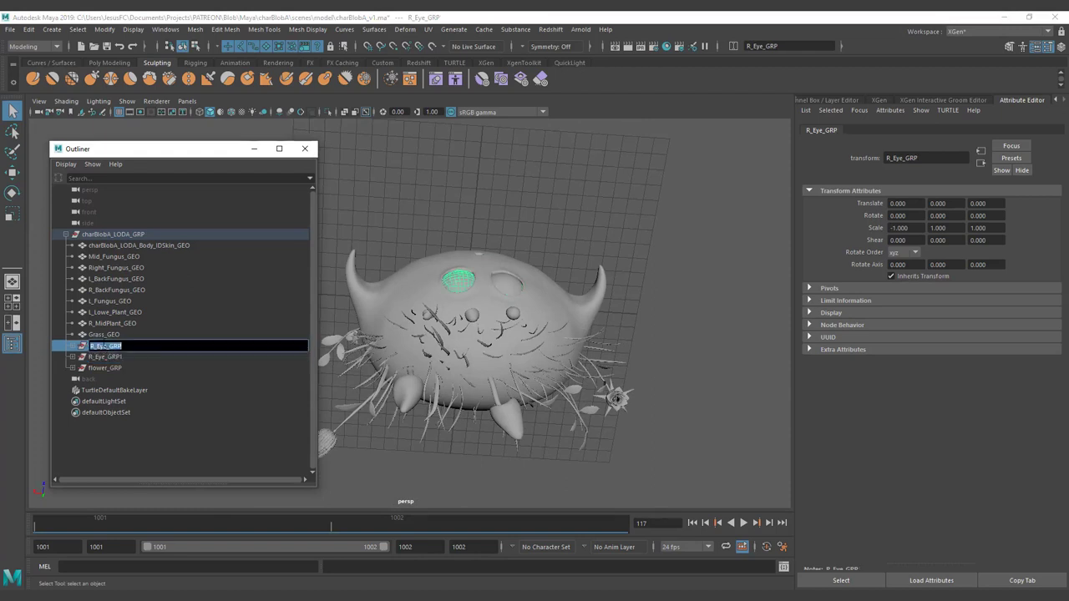
key(Home)
key(Delete)
text(L)
key(Return)
Rename R_Eye_GRP1 as R_Eye_GRP and put both eye groups together in a new group.
click(128, 356)
double_click(128, 357)
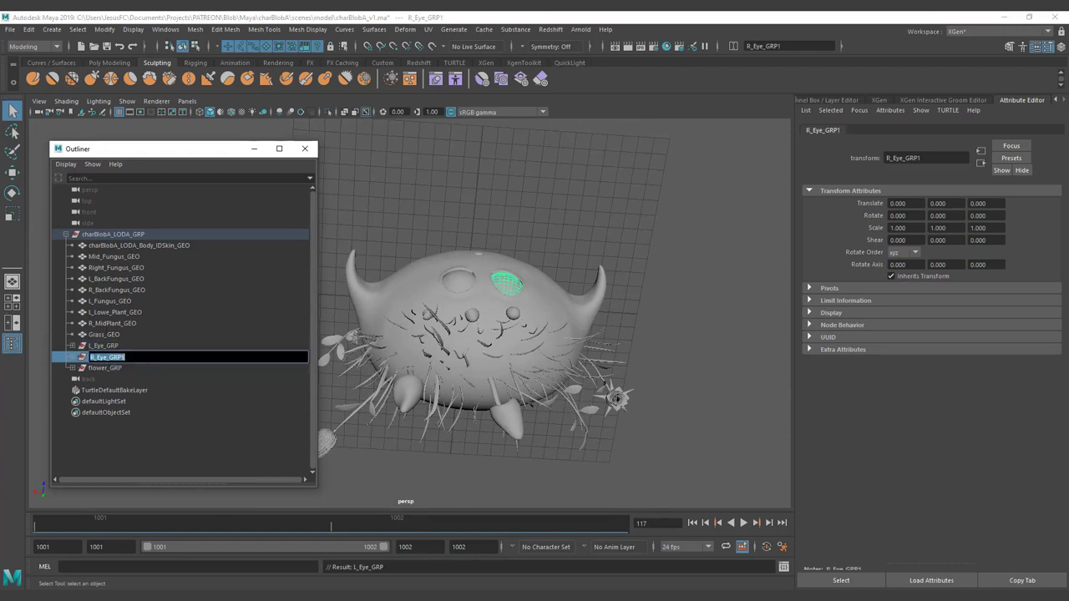
key(Return)
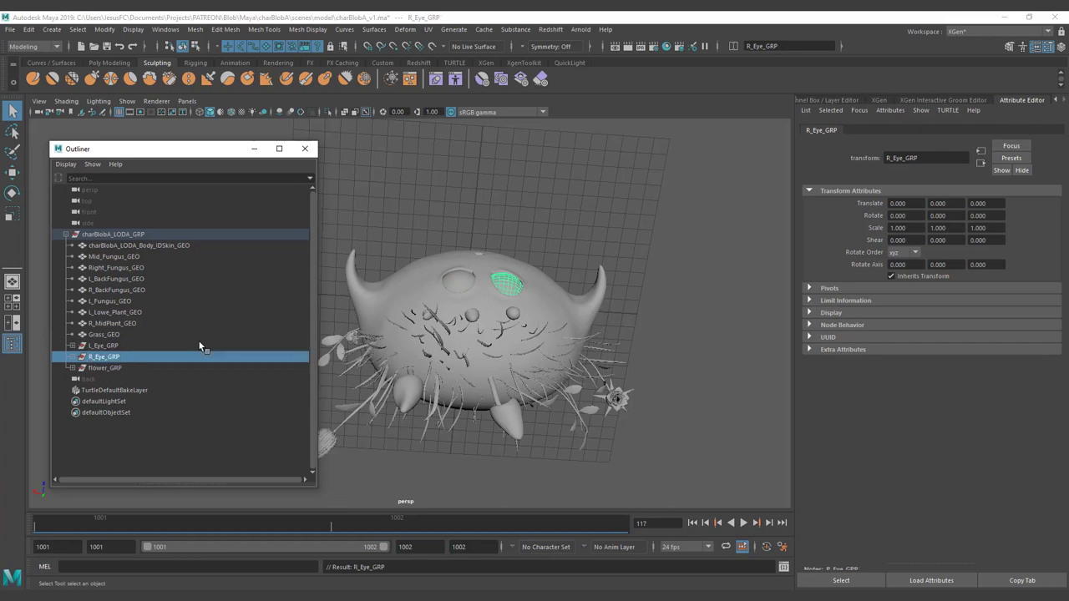
ctrl+click(112, 350)
key(ctrl+g)
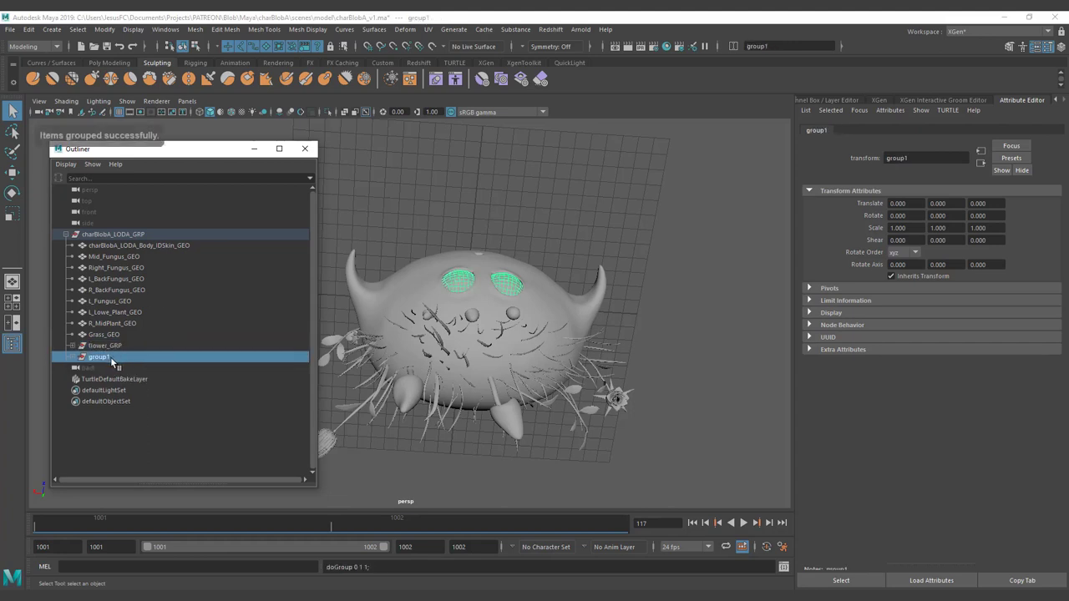
Rename the new group holding both eye groups as eyes_GRP and check its contents.
double_click(111, 358)
text(e)
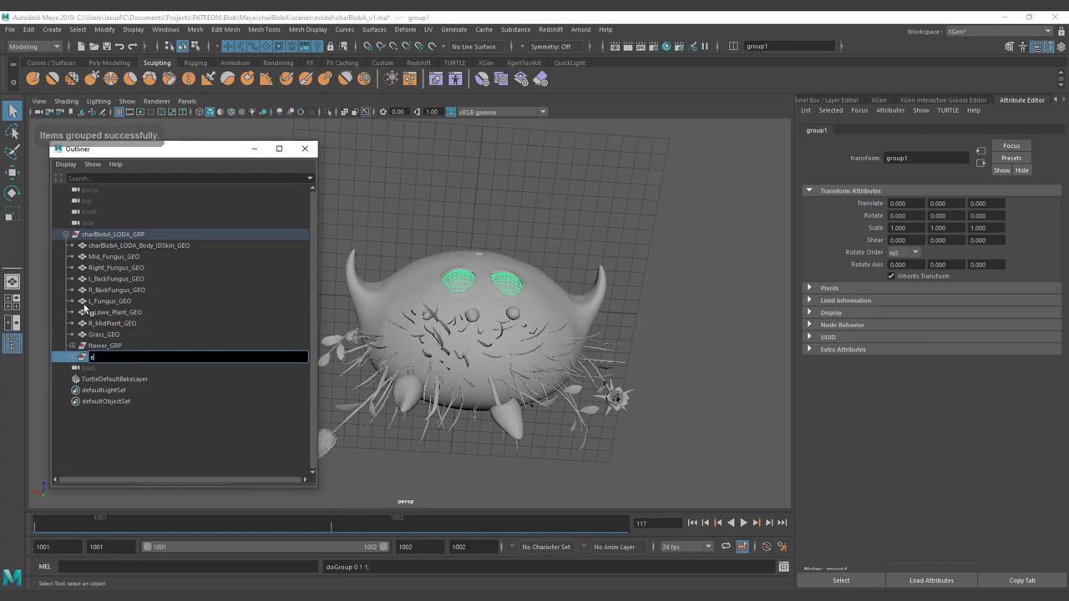
text(yes_GRO)
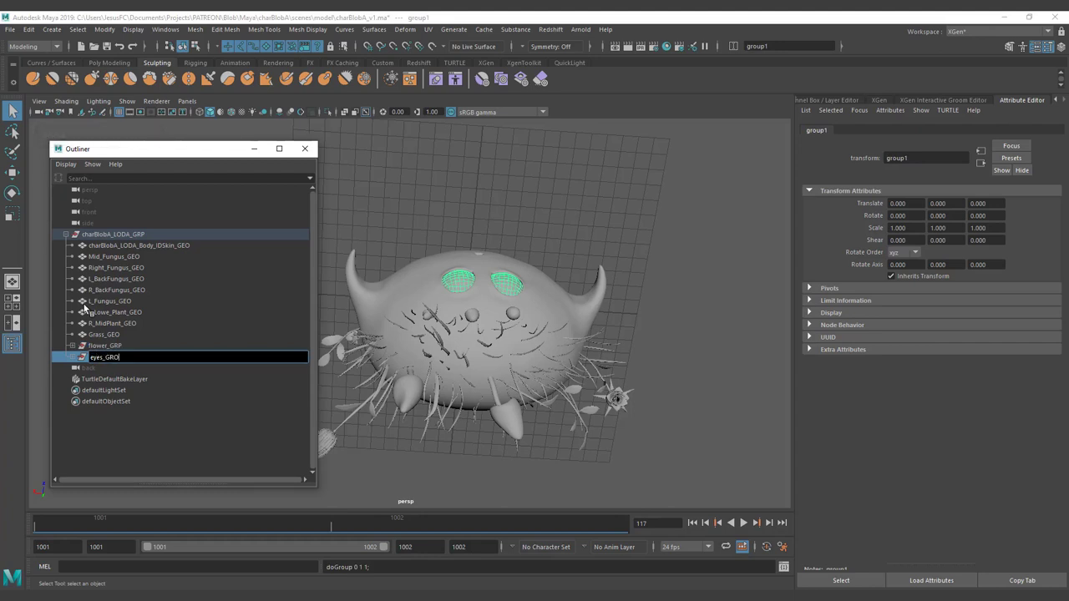
text(_)
key(Return)
double_click(125, 358)
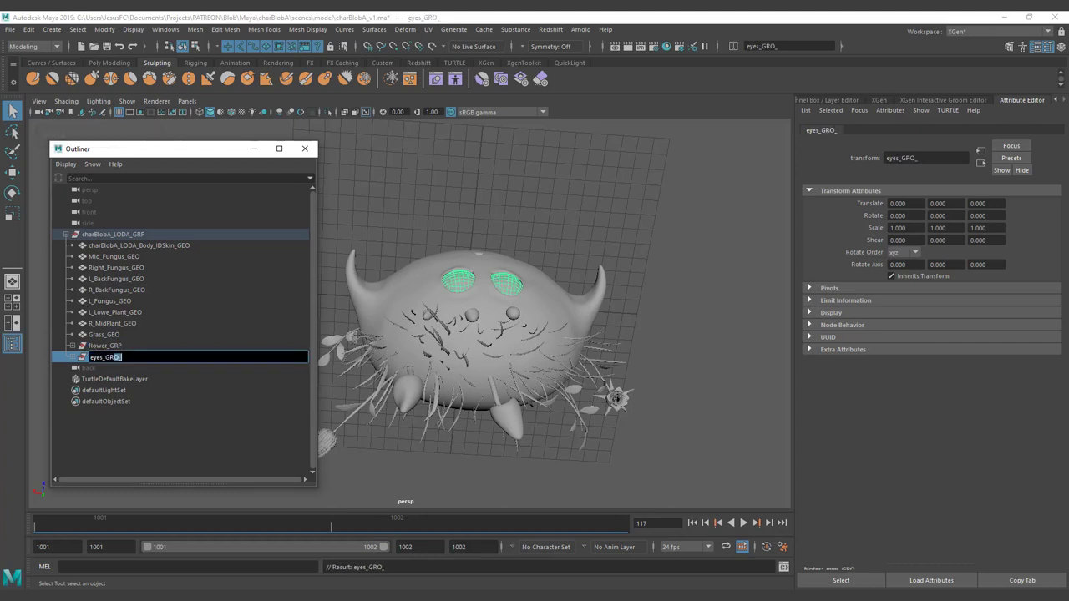
text(P)
key(Return)
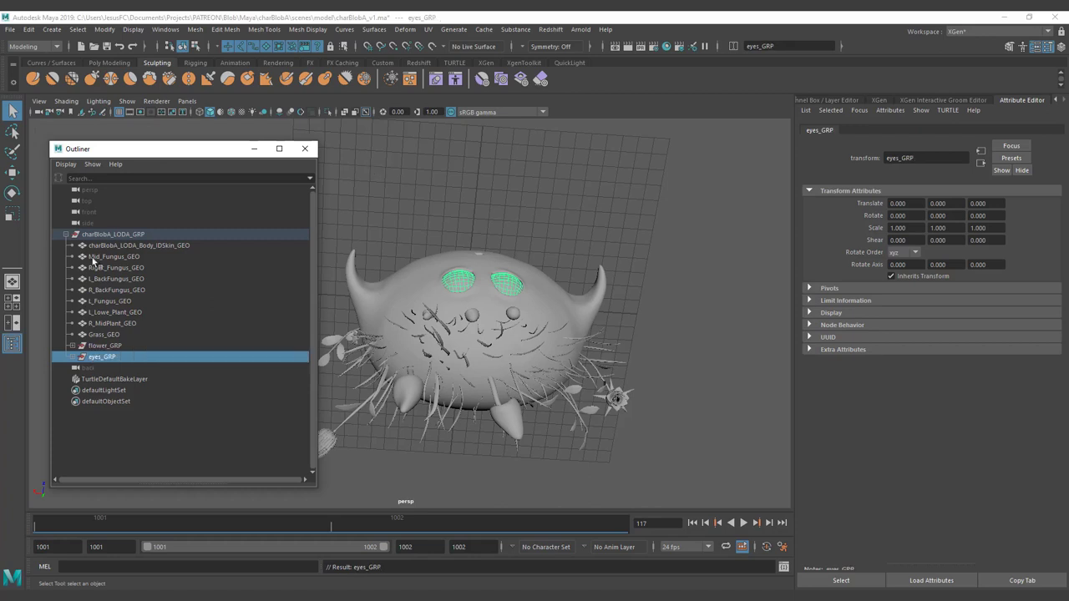
click(73, 357)
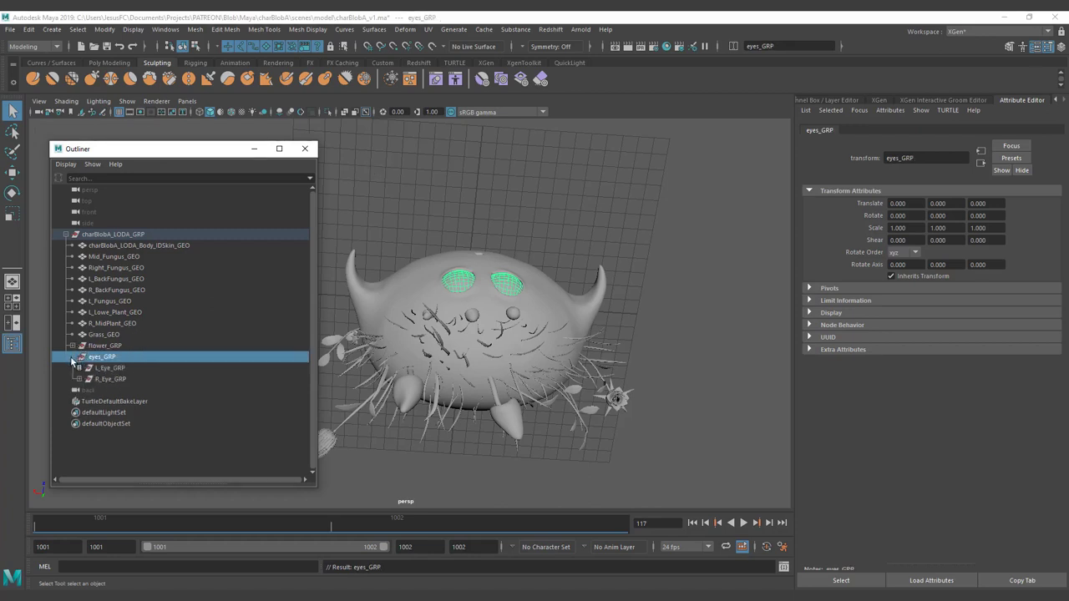
click(74, 357)
Group Grass_GEO and flower_GRP together and name the new group nature_GRP.
click(73, 346)
click(72, 346)
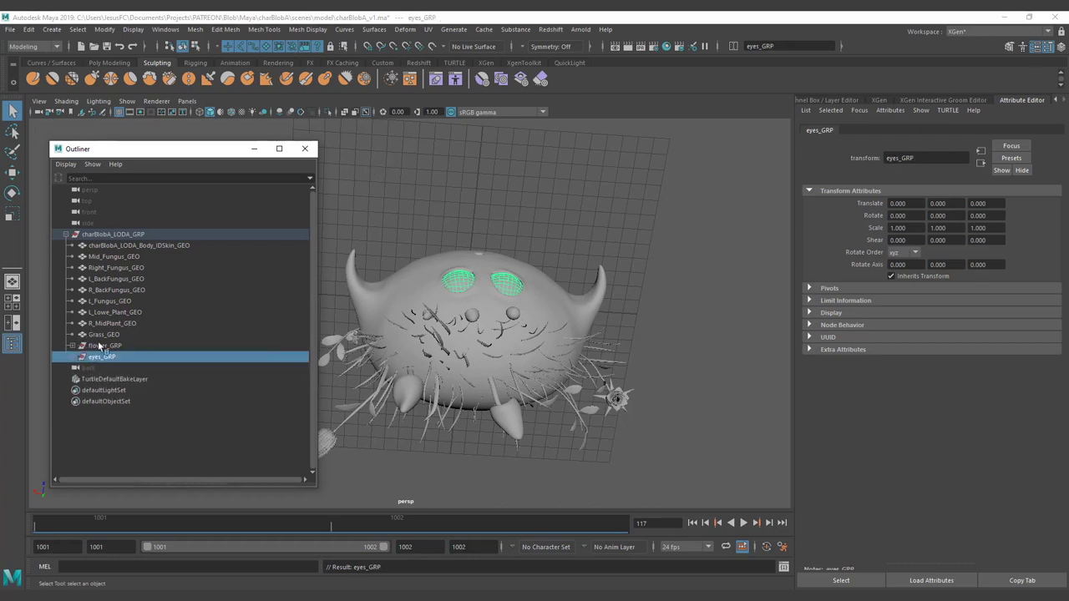
click(108, 334)
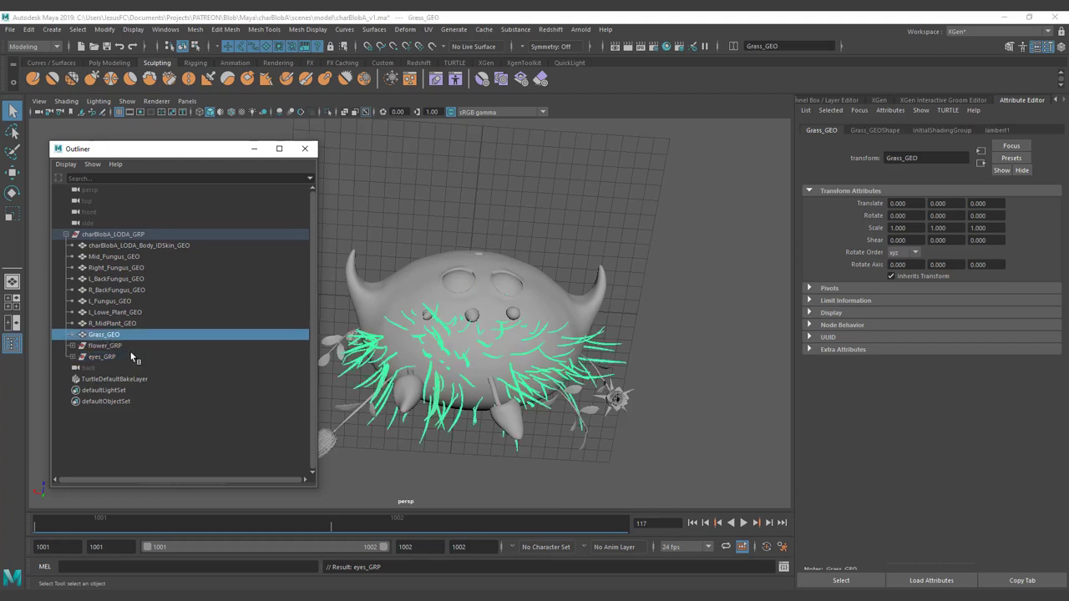
click(108, 345)
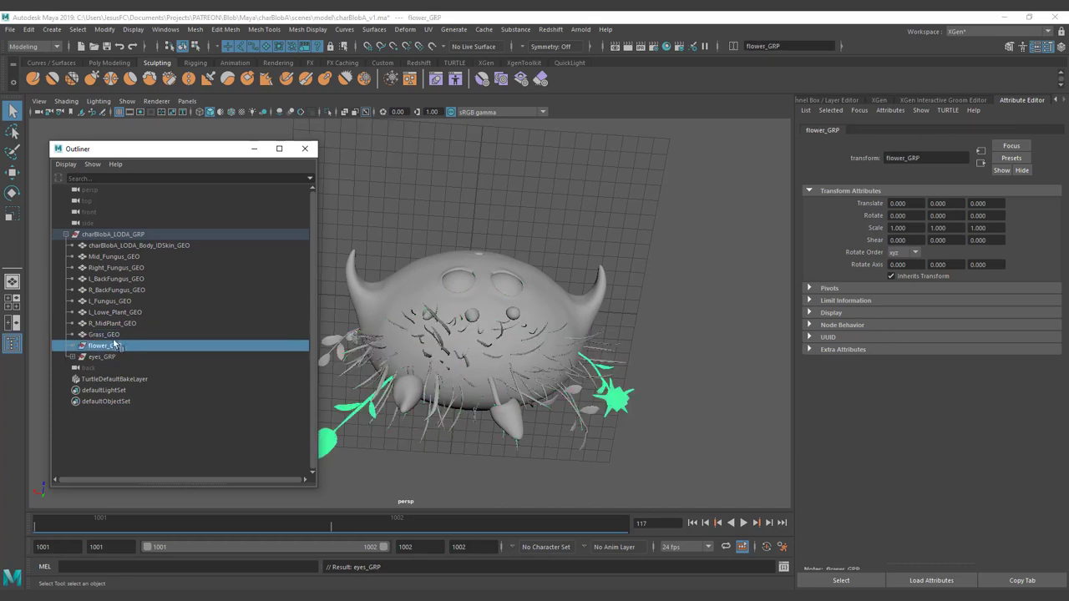
ctrl+click(111, 335)
key(ctrl+g)
double_click(99, 346)
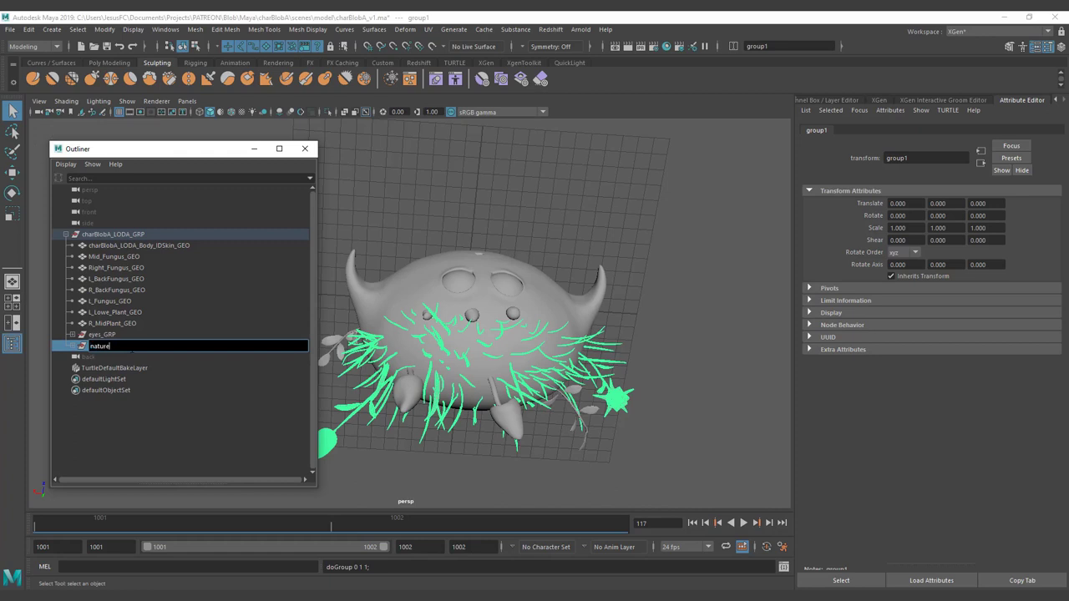
key(Return)
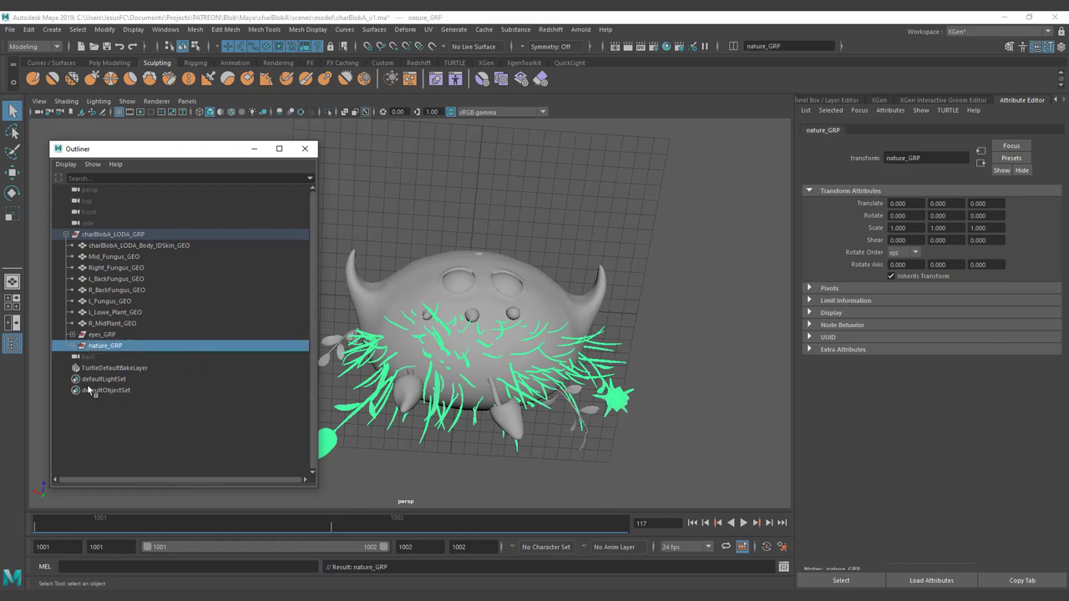
Examine the UV layout of Grass_GEO inside nature_GRP in the UV Editor, and close the editor.
click(73, 346)
click(115, 358)
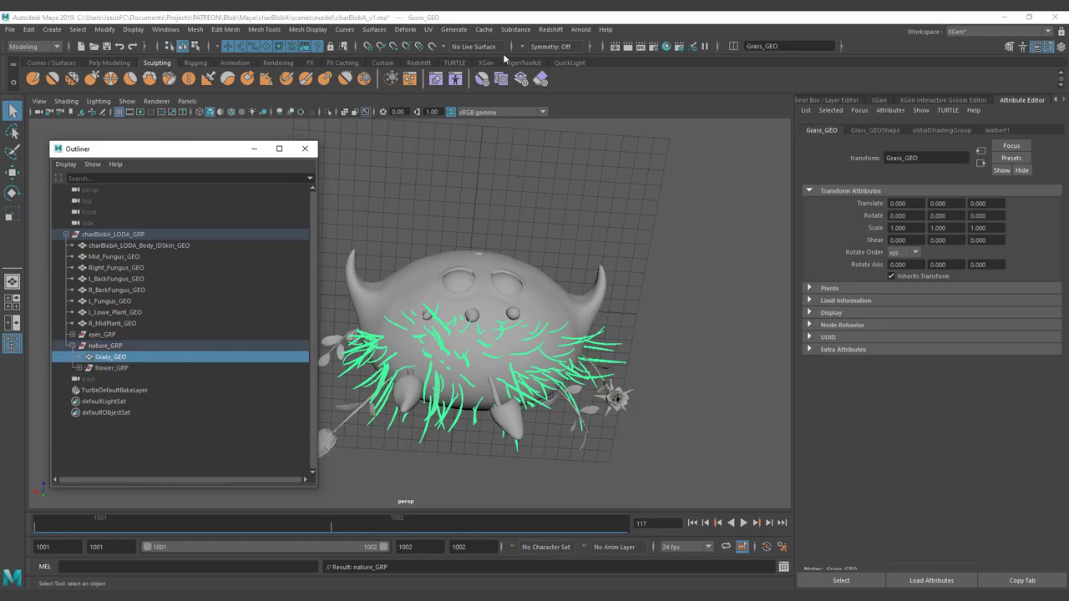
click(429, 29)
click(455, 44)
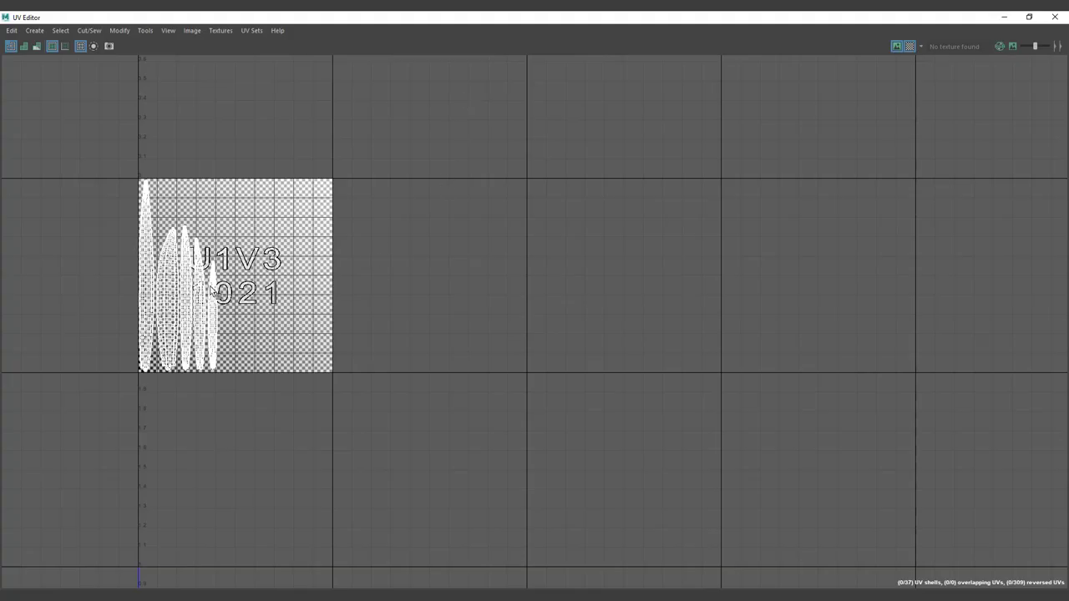
scroll(168, 279, up, 4)
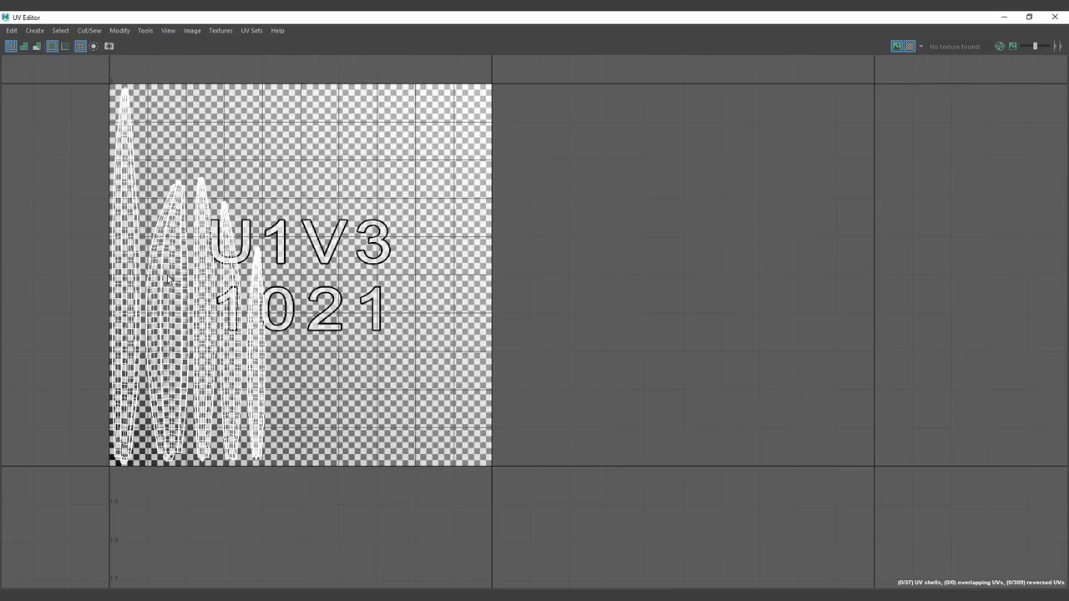
drag(941, 22, 754, 267)
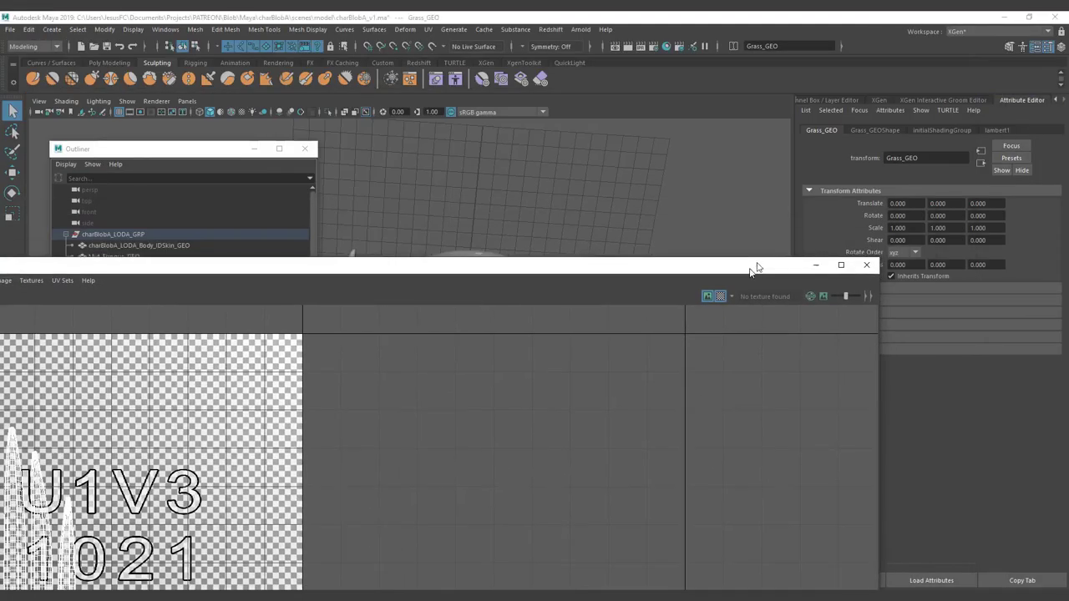
click(873, 264)
View the character from behind with nothing selected and expand eyes_GRP and flower_GRP to review the hierarchy.
alt+drag(537, 299, 539, 202)
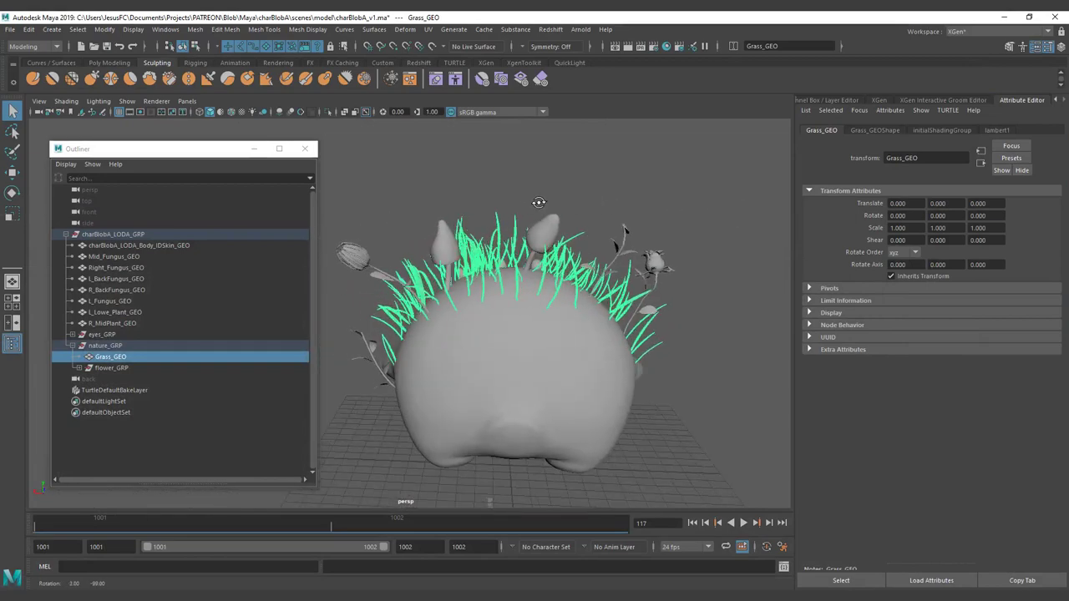
click(450, 207)
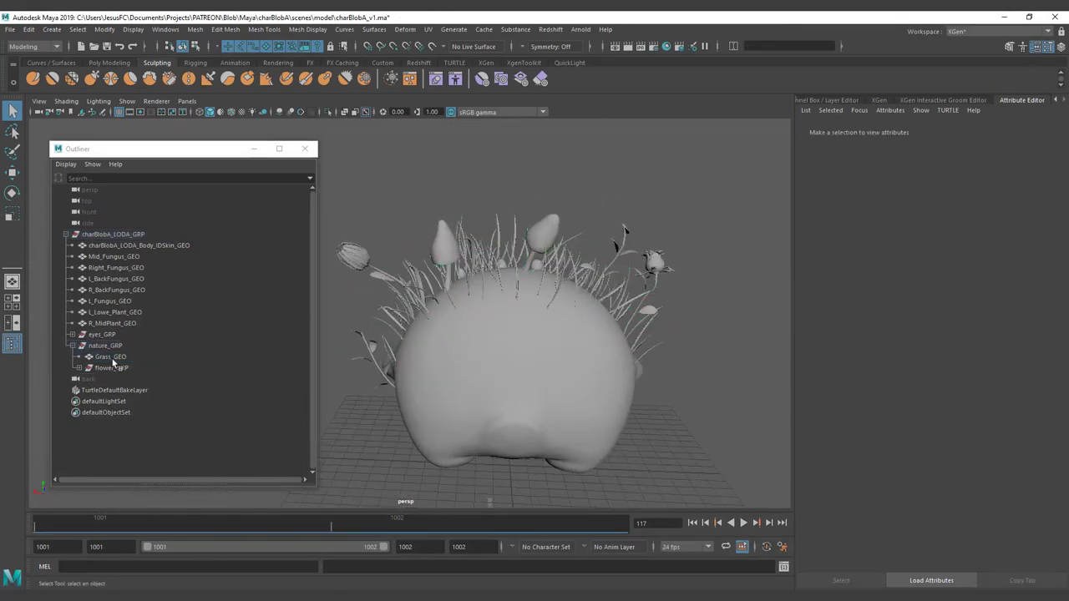
click(72, 334)
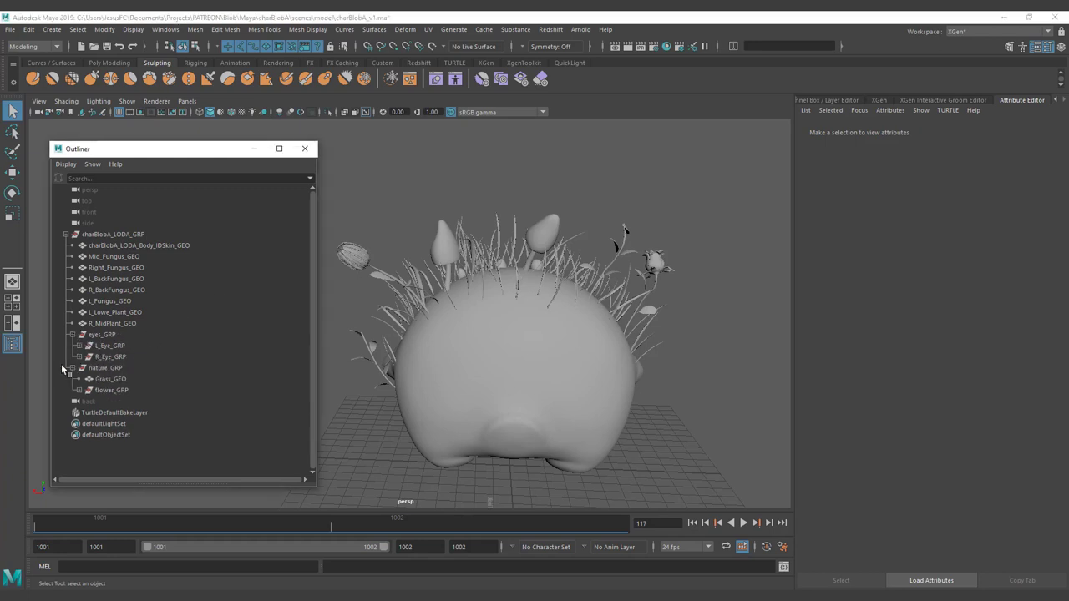
click(79, 390)
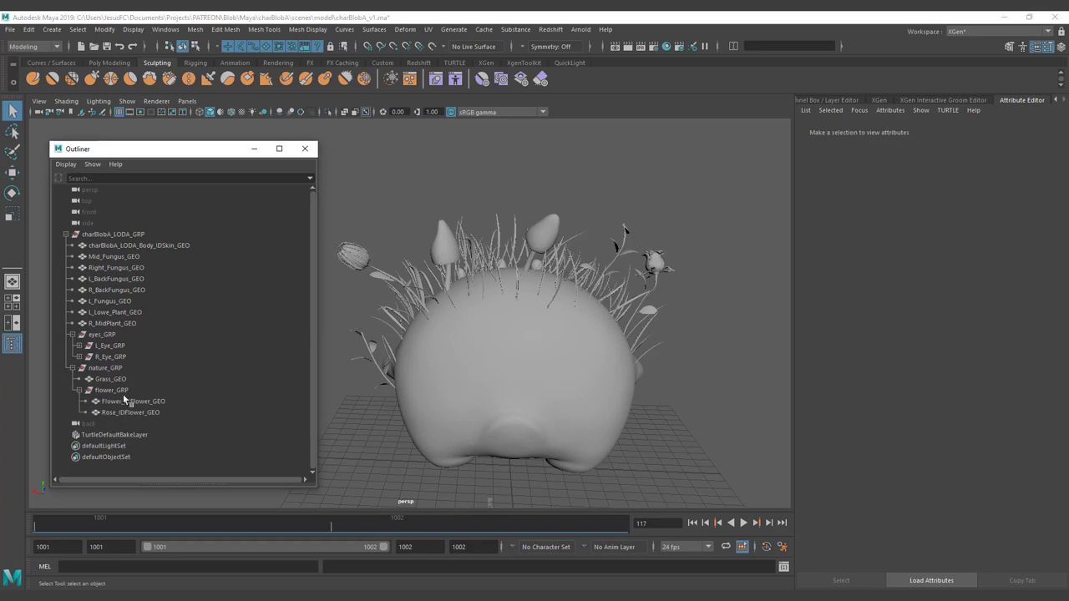
Separate the Grass_GEO mesh into individual grass pieces.
click(493, 246)
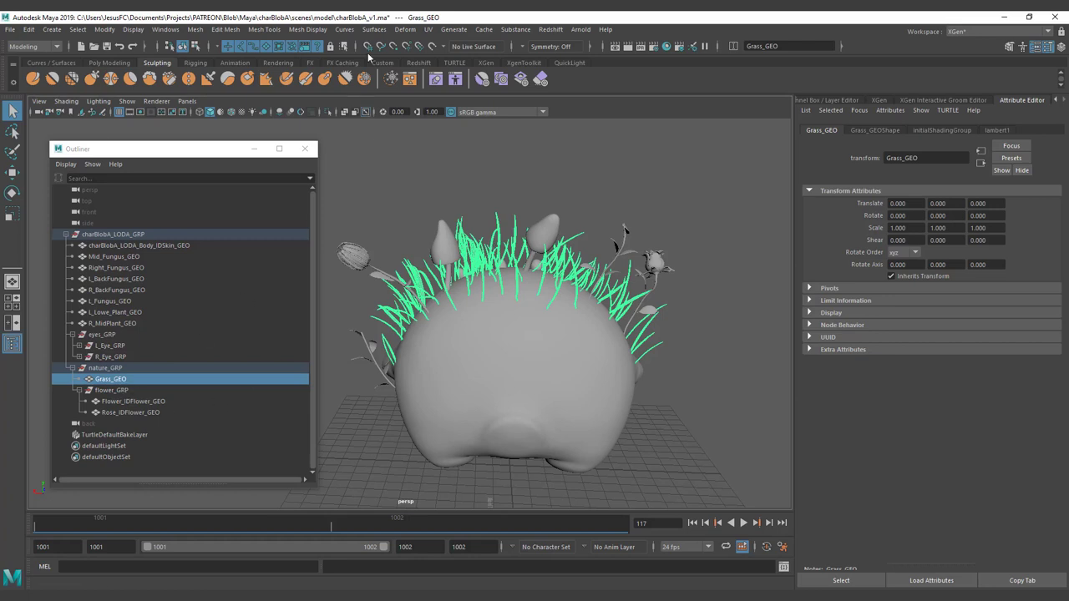
click(110, 63)
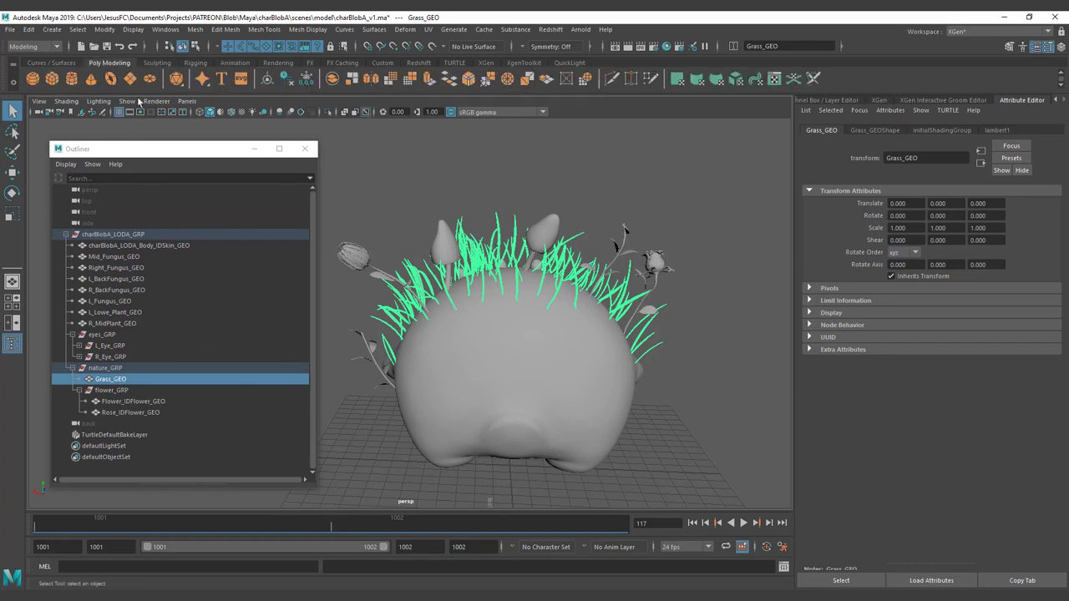
click(194, 29)
click(224, 81)
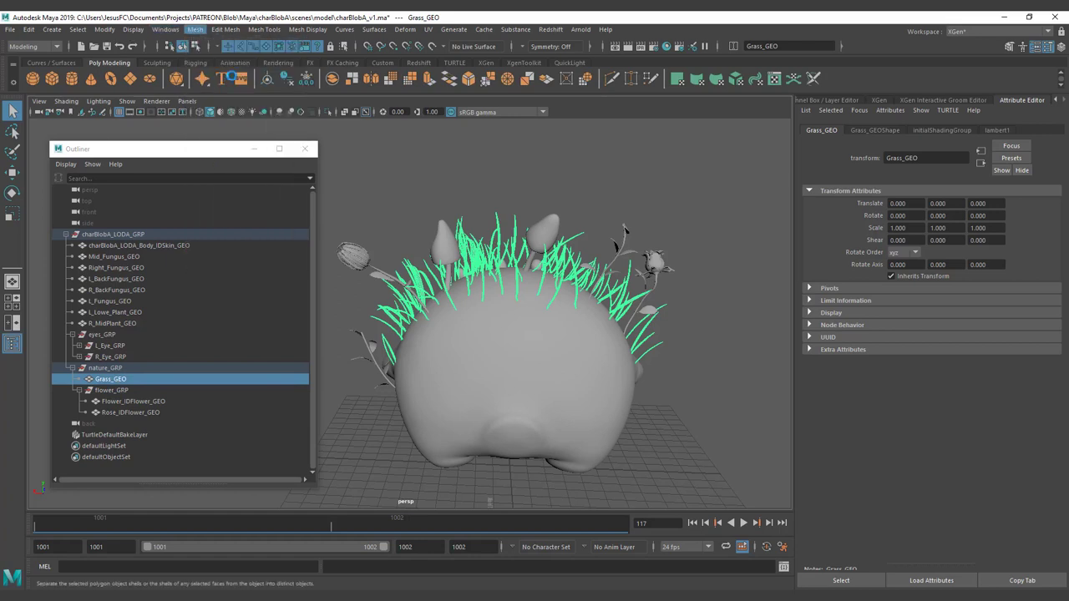
Select all the separated grass pieces under Grass_GEO and batch rename them as grass_IDGrass.
click(79, 379)
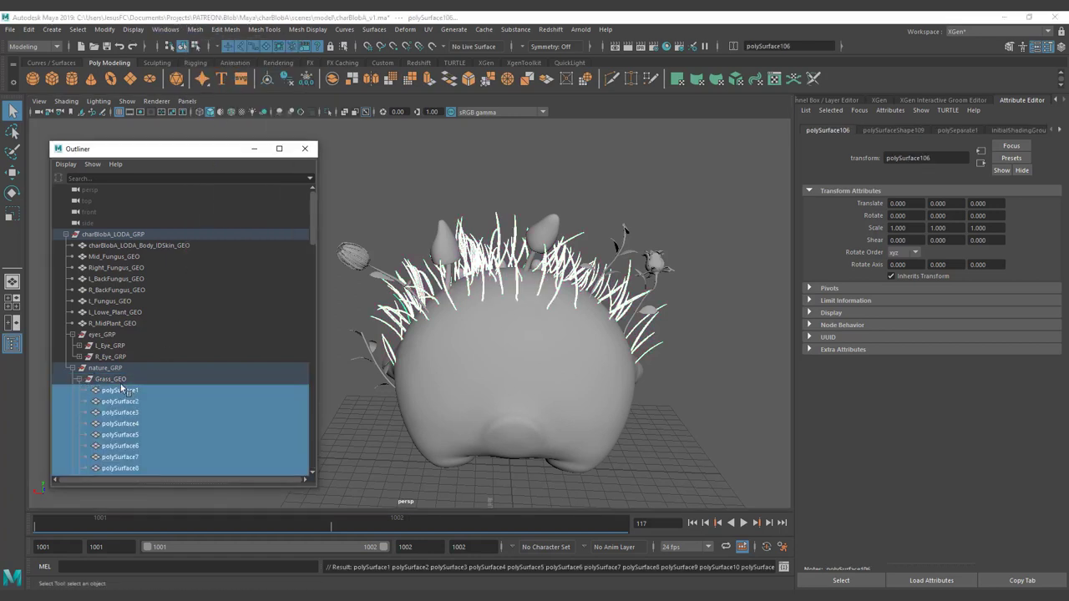
click(124, 391)
scroll(130, 384, down, 20)
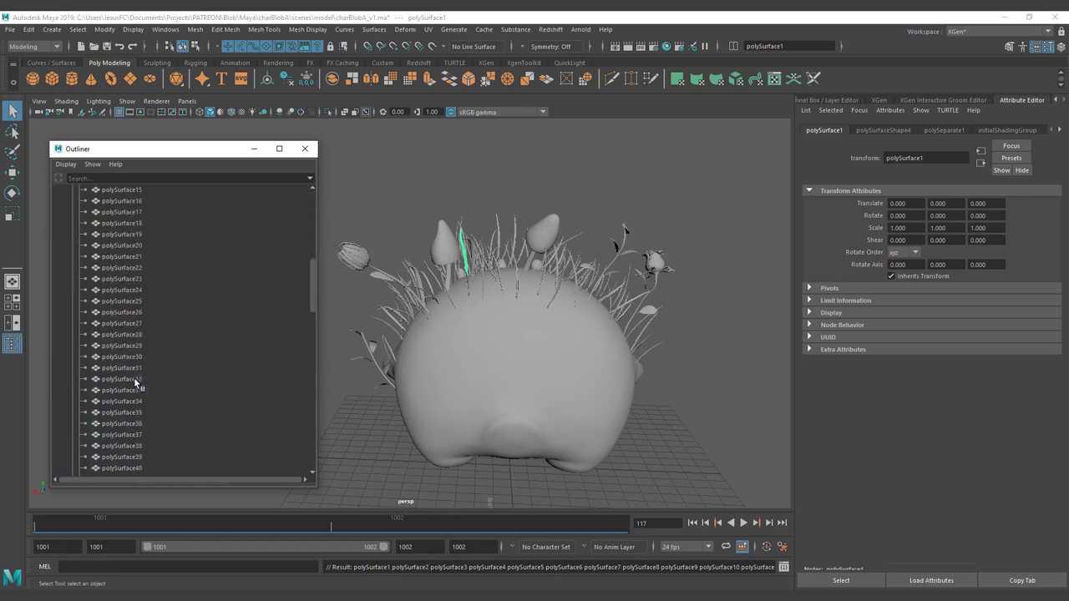
shift+click(130, 401)
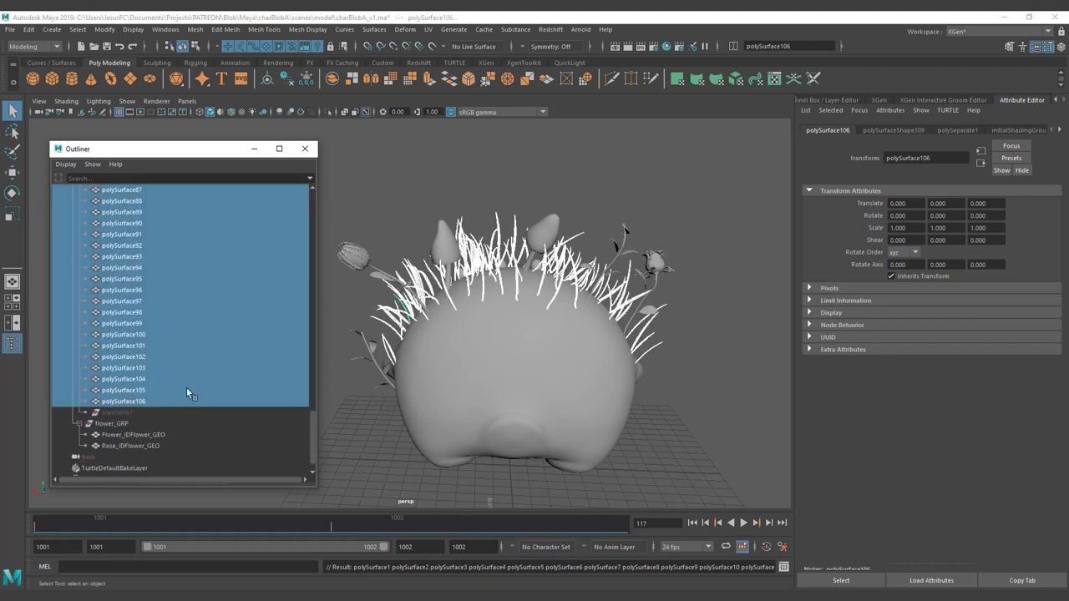
click(735, 47)
click(758, 75)
click(793, 47)
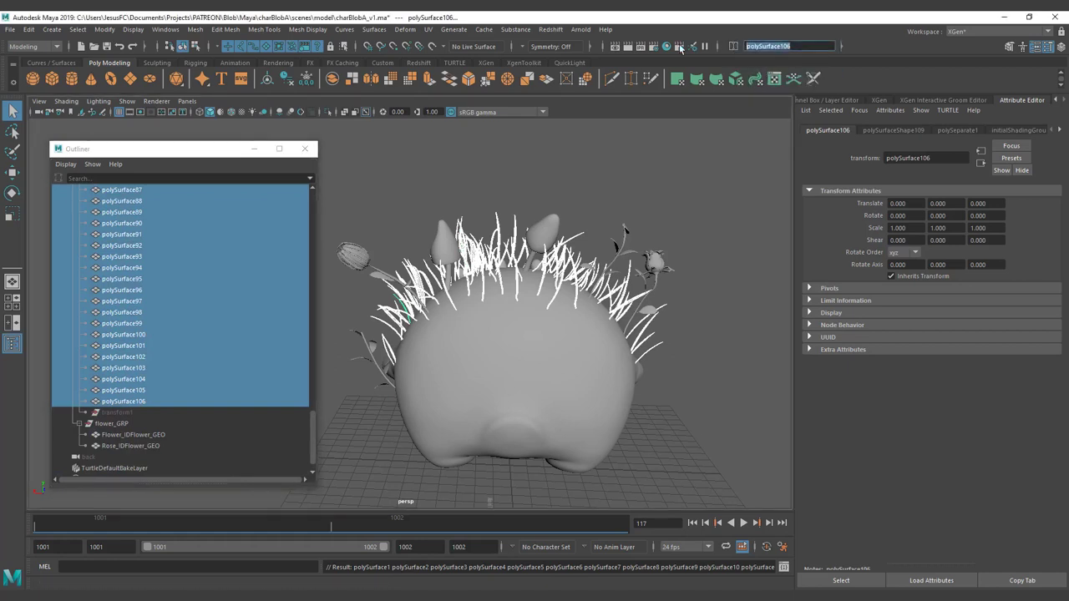
text(grass_IDGrass)
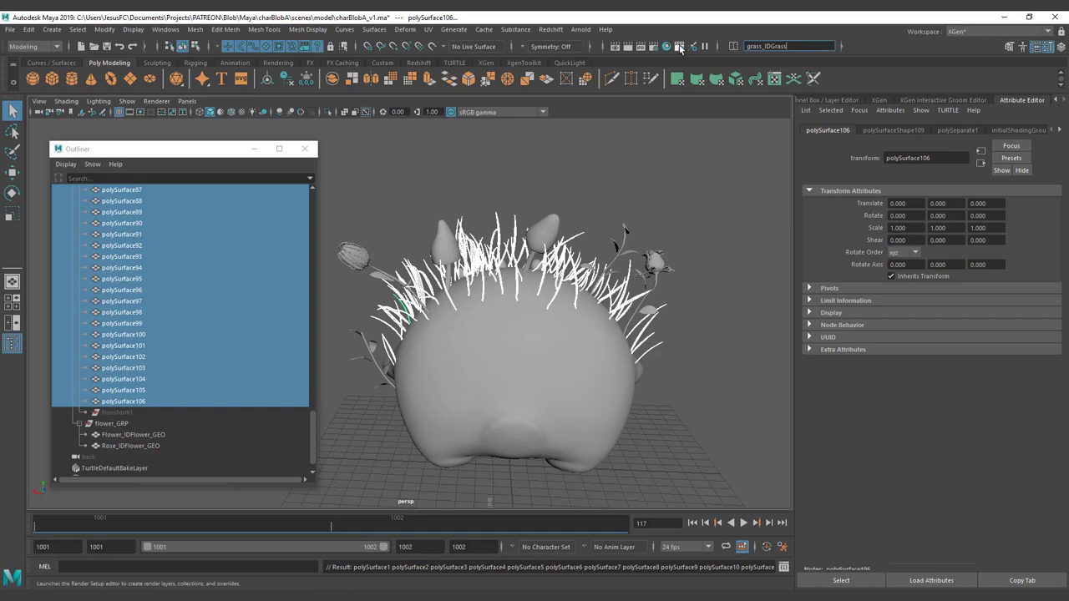
key(Return)
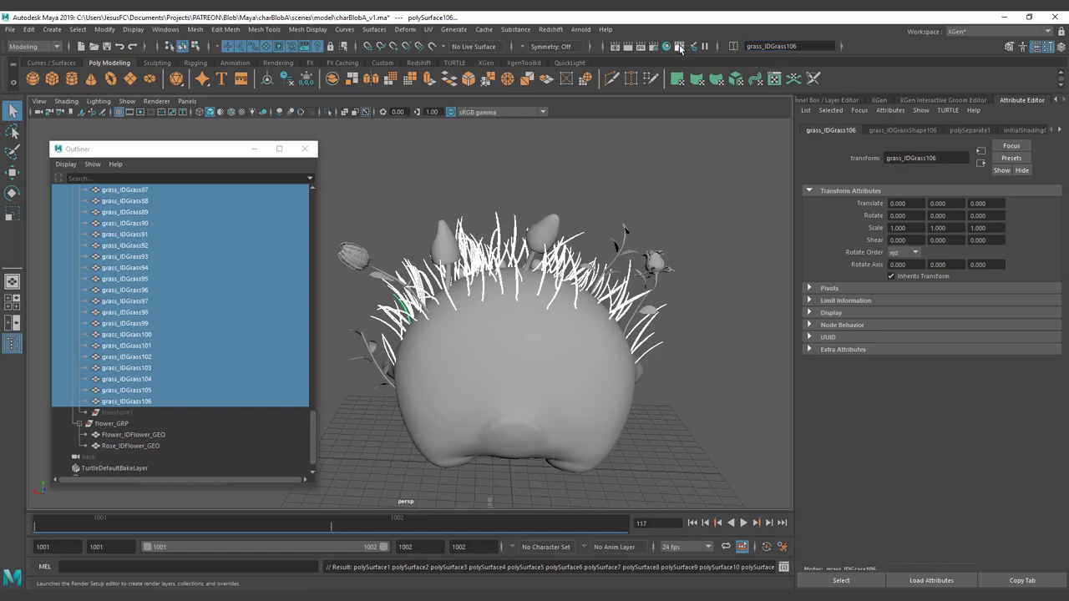
Select all the grass pieces under Grass_GEO, from grass_IDGrass106 back to grass_IDGrass1.
click(121, 402)
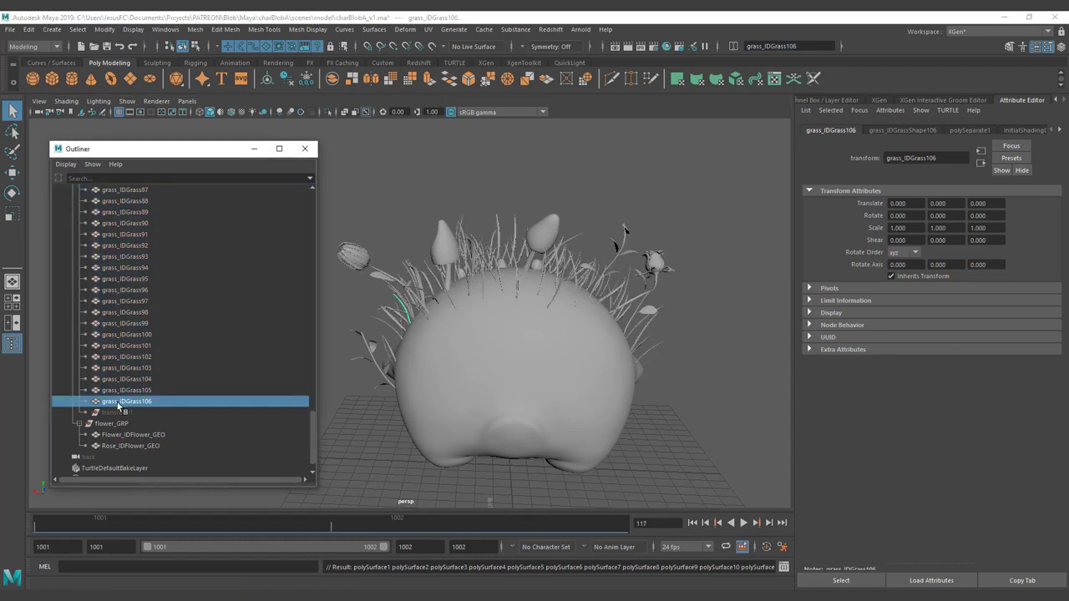
scroll(153, 334, up, 20)
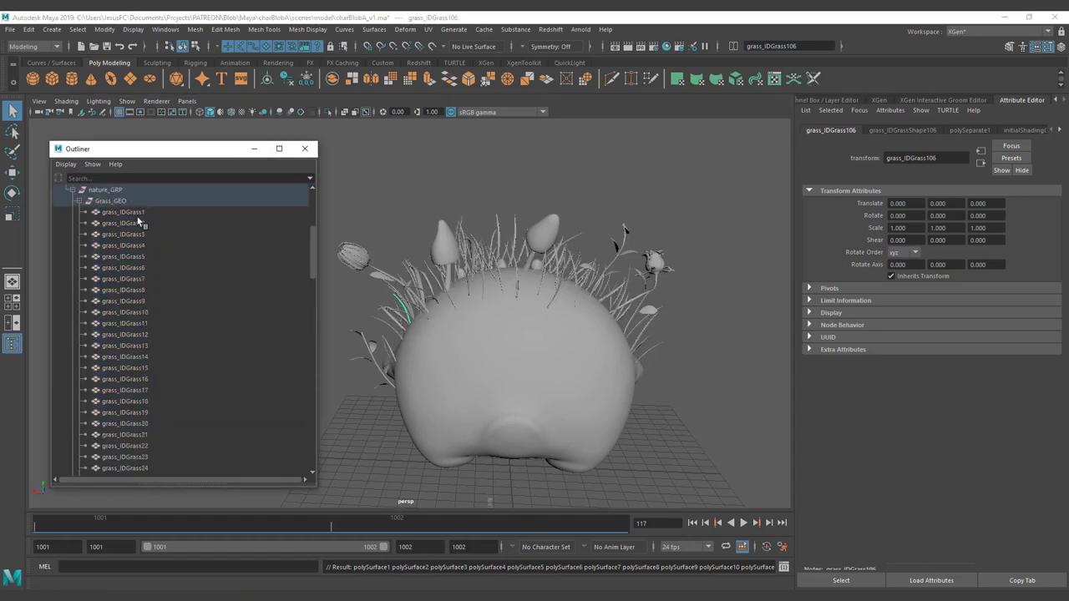
shift+click(263, 213)
click(734, 46)
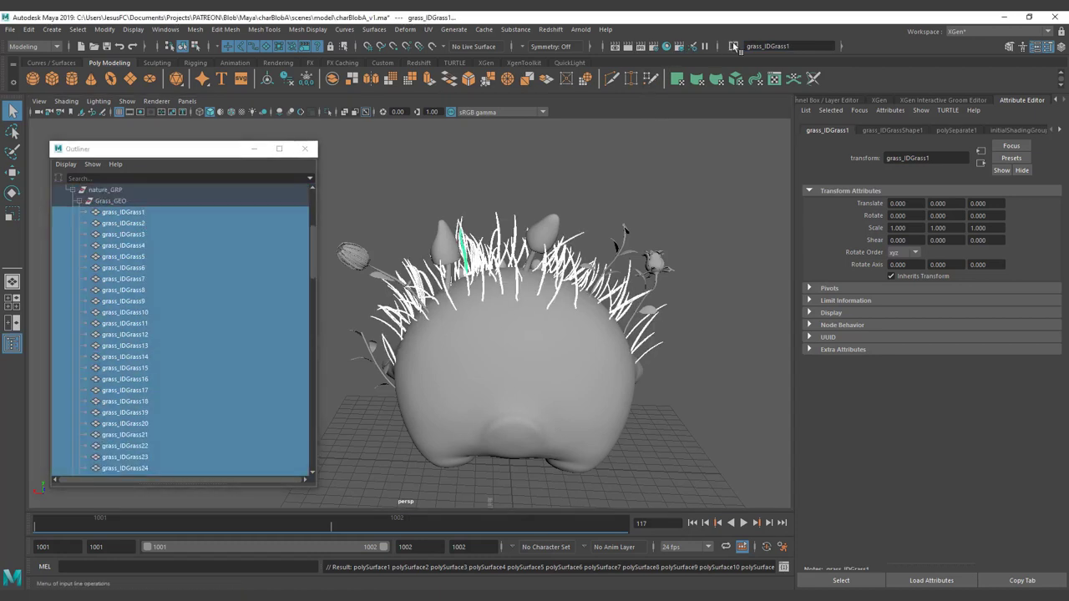
click(734, 47)
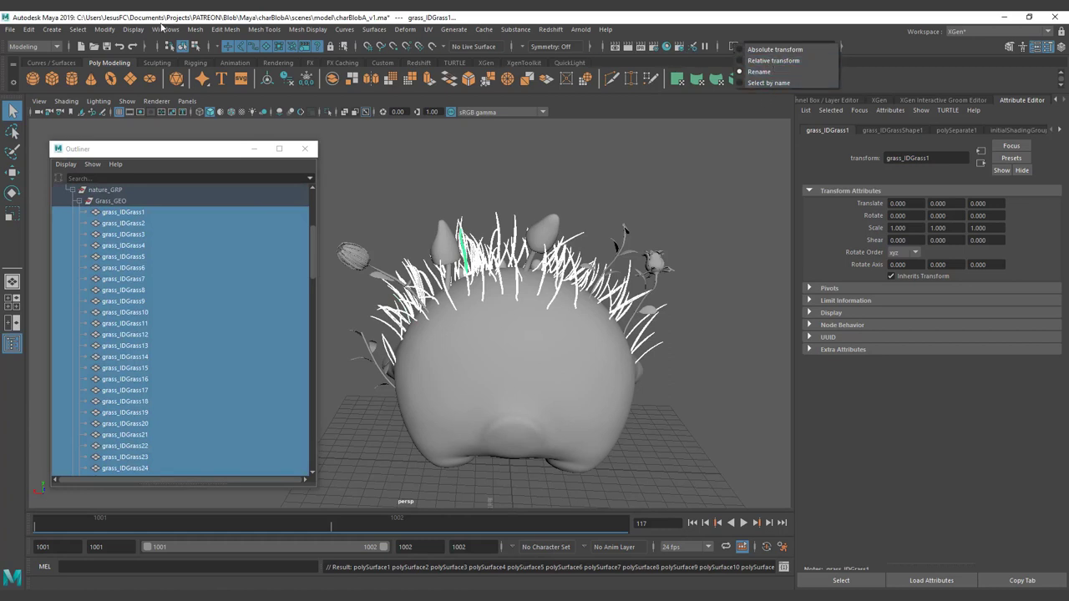
click(163, 29)
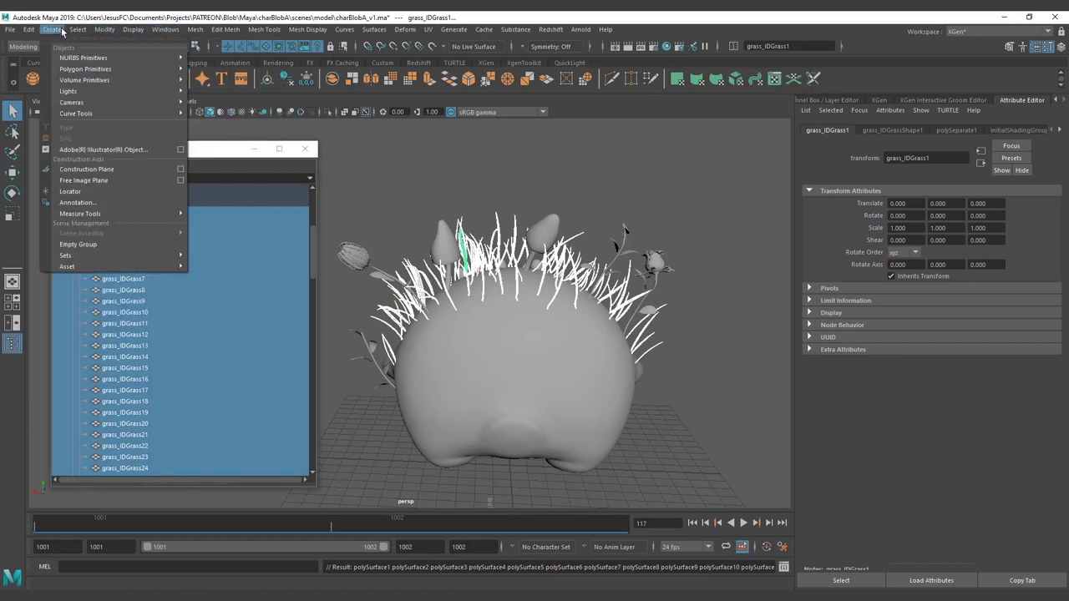
mouse_move(171, 30)
mouse_move(185, 68)
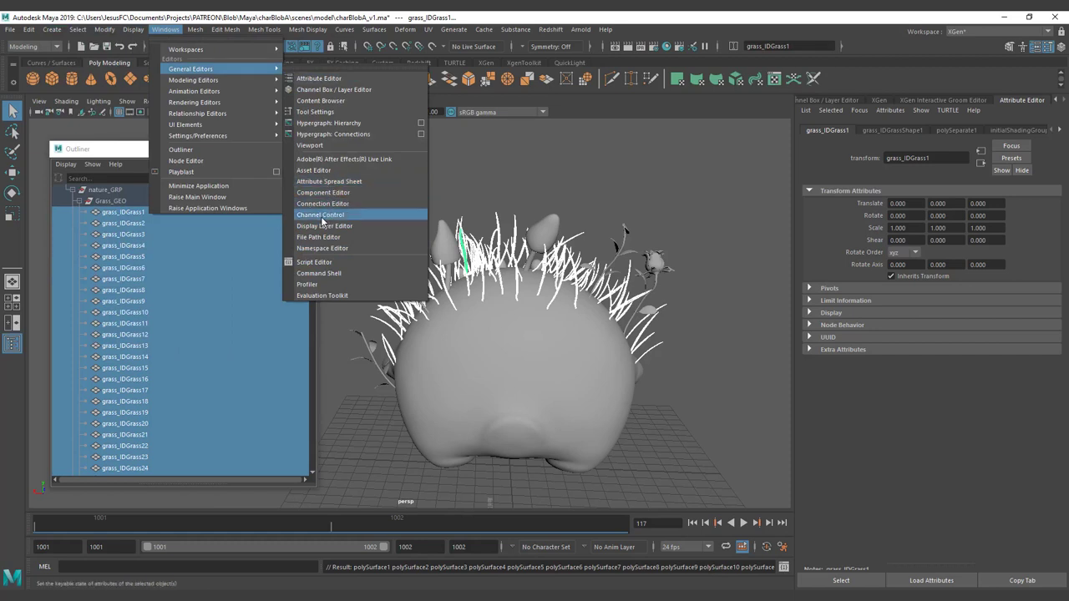
mouse_move(215, 82)
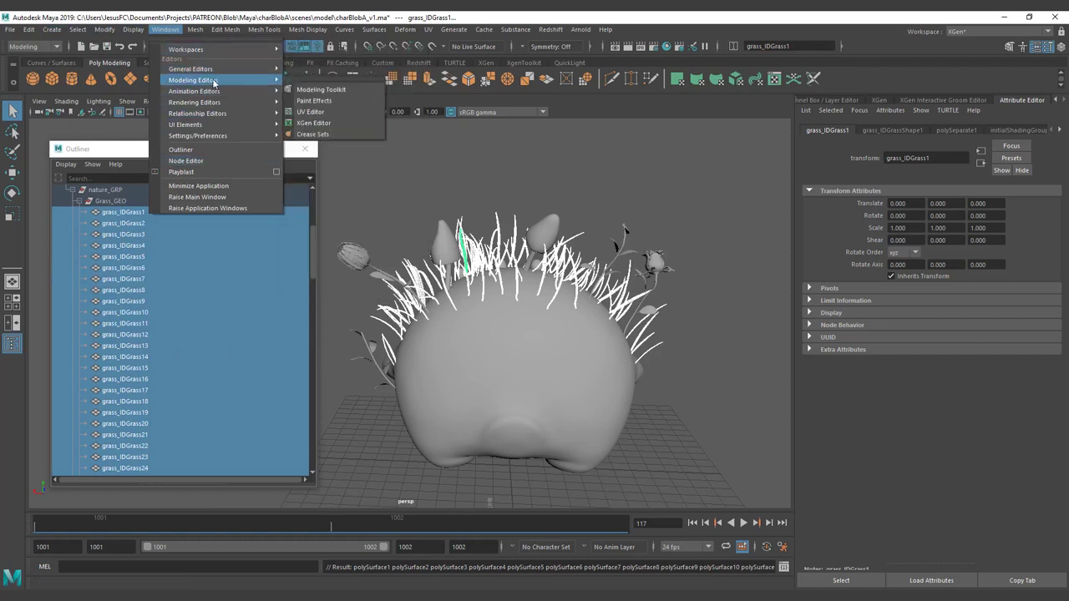
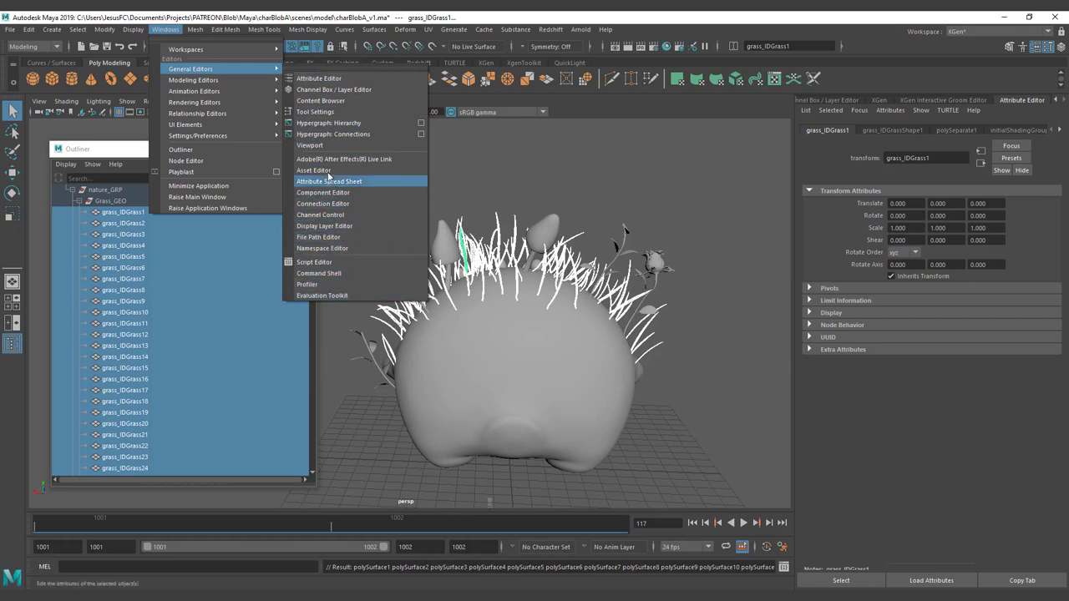
click(165, 29)
click(133, 29)
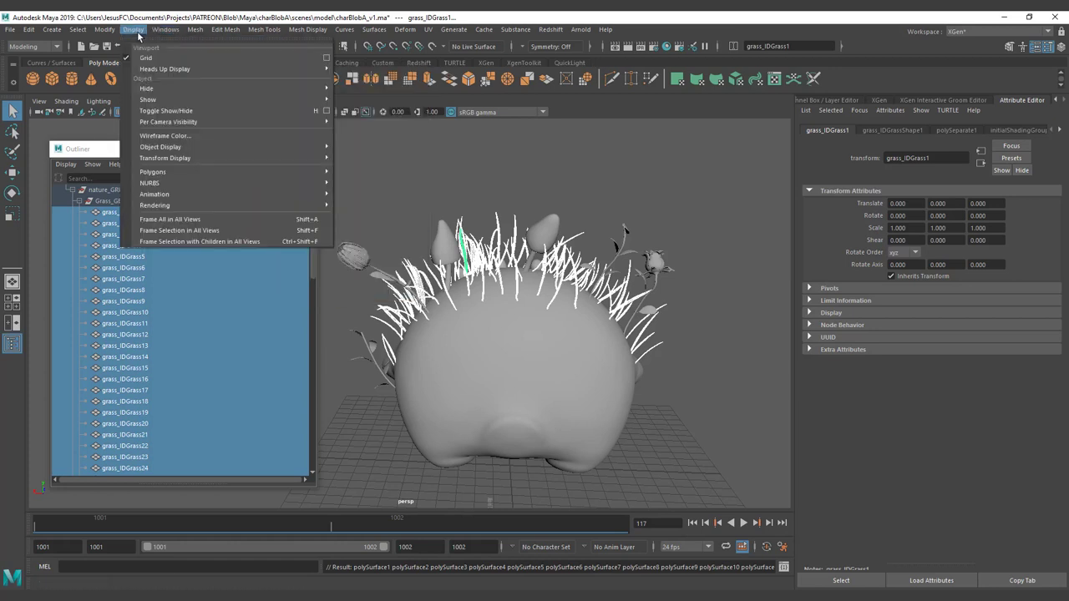
mouse_move(110, 33)
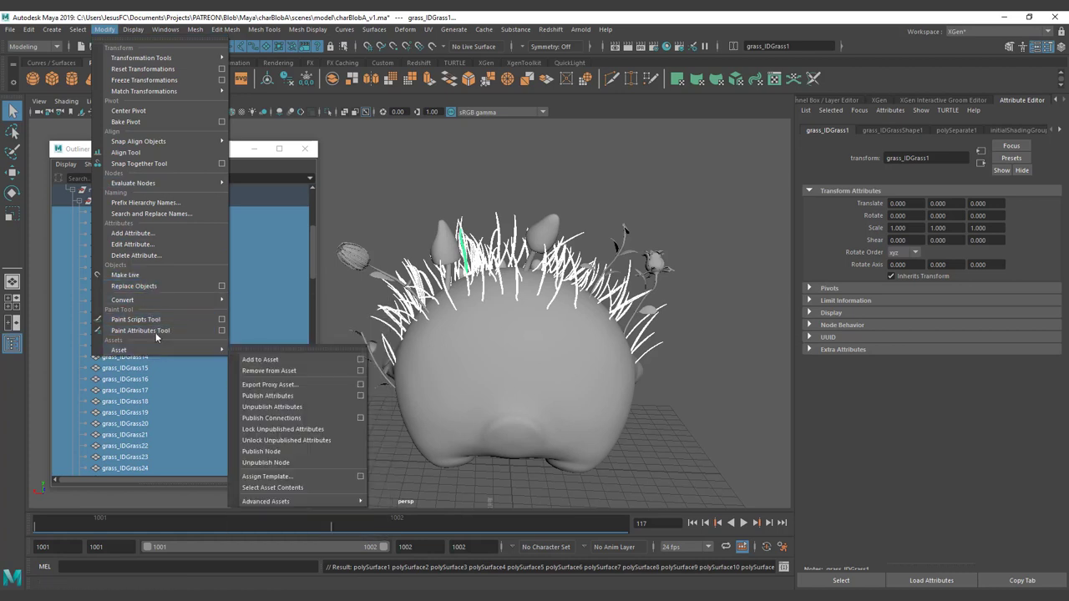
click(155, 205)
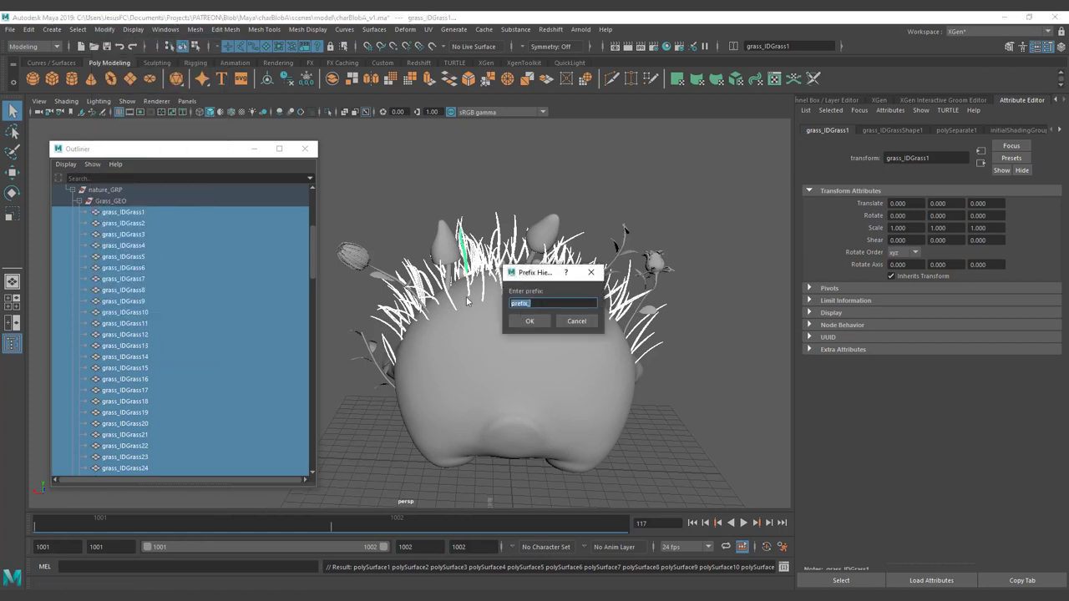
click(576, 321)
Open the Search and Replace Names options for the selected grass pieces with the scope on Hierarchy.
click(106, 30)
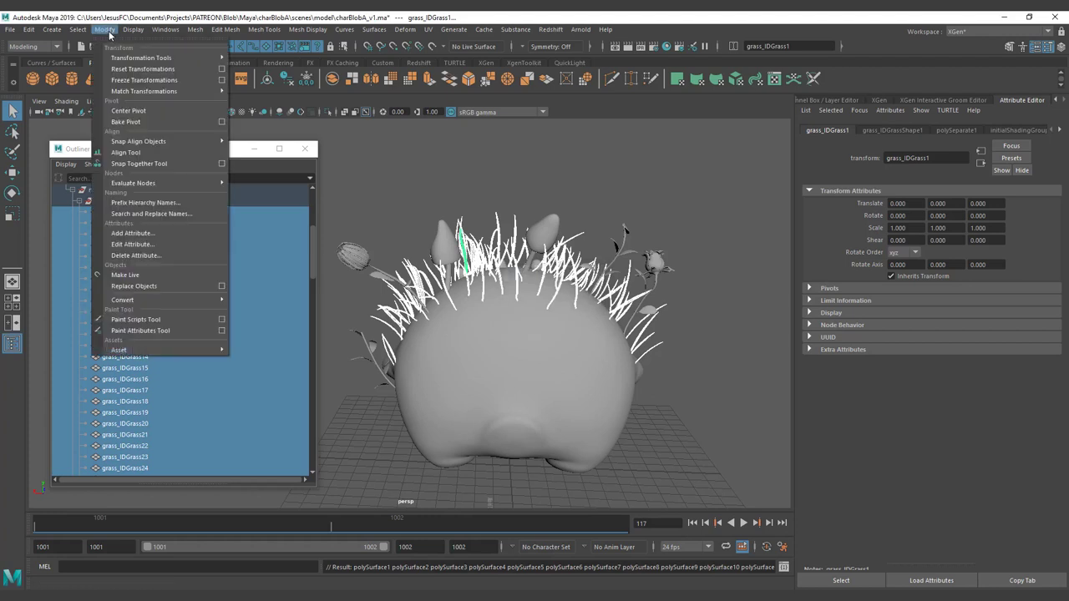
mouse_move(88, 34)
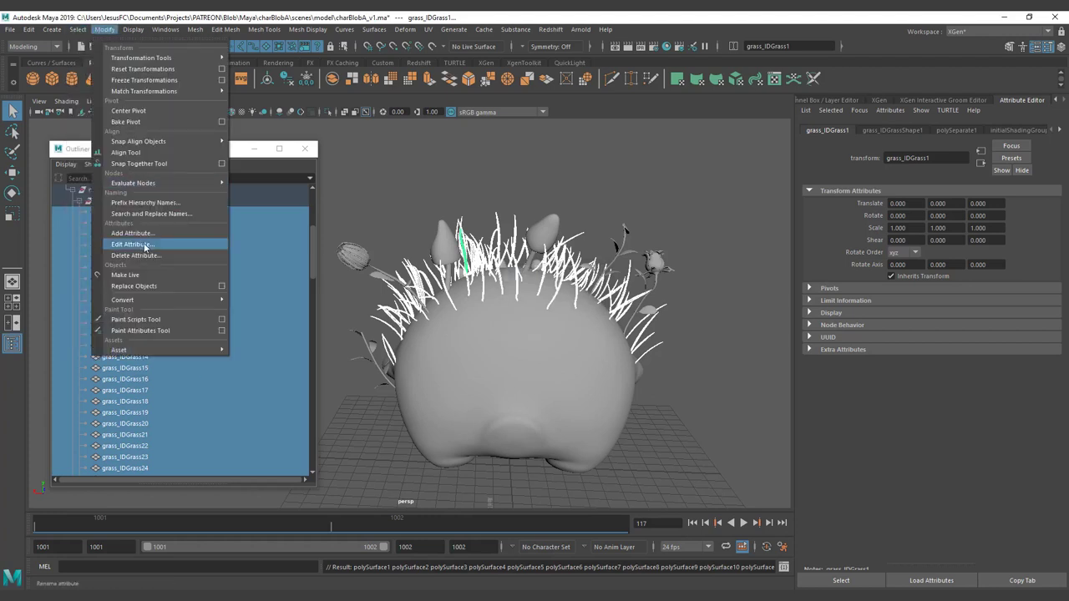
click(167, 213)
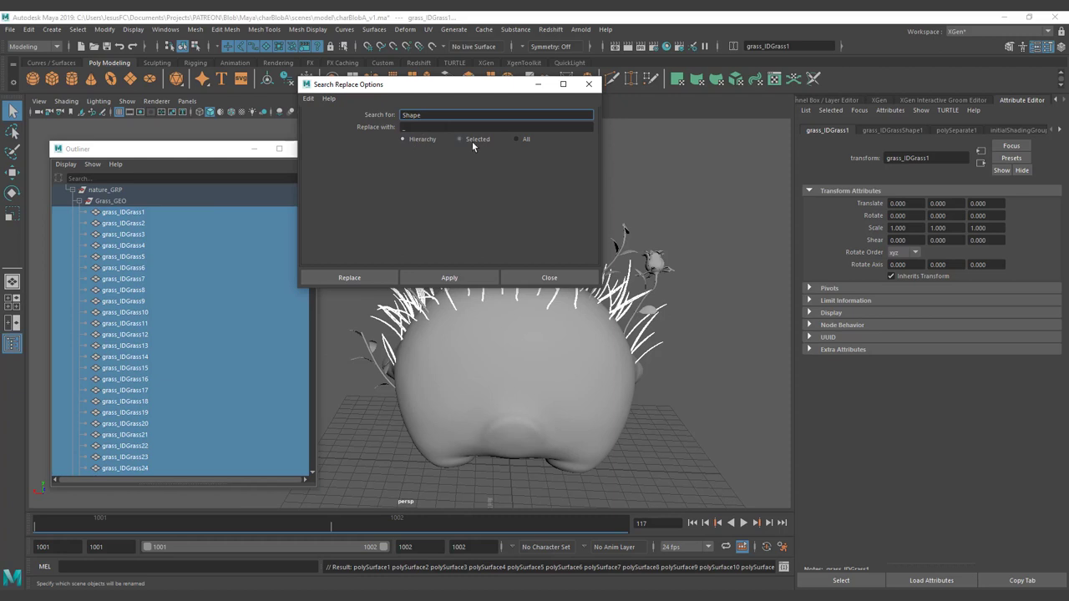
click(407, 139)
Switch to the browser, read the cgmichael article on appending postfixes to names in Maya, and return to Maya.
click(106, 30)
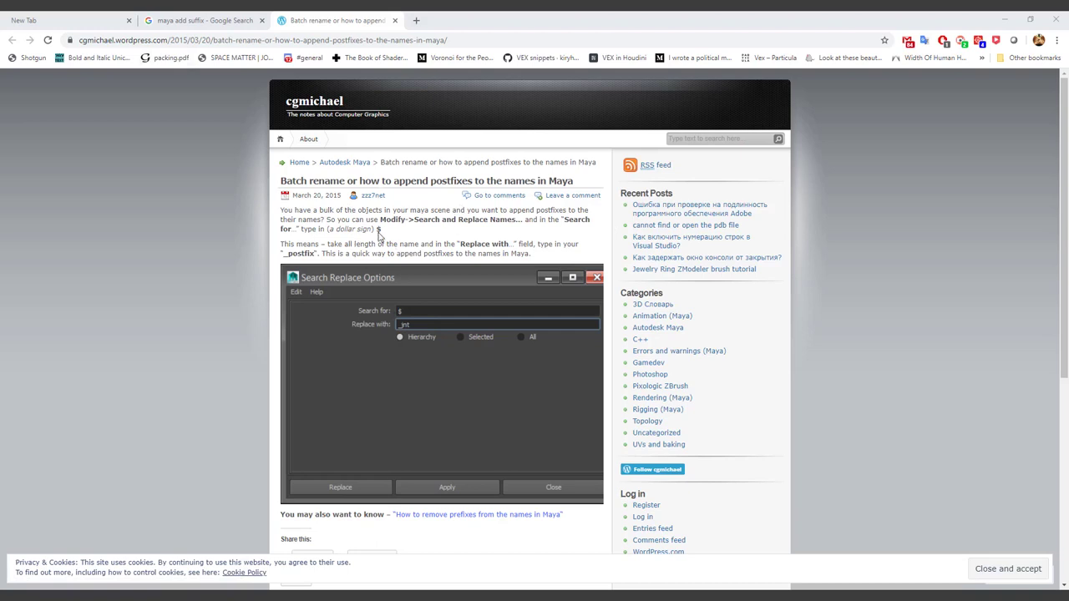
drag(311, 244, 541, 259)
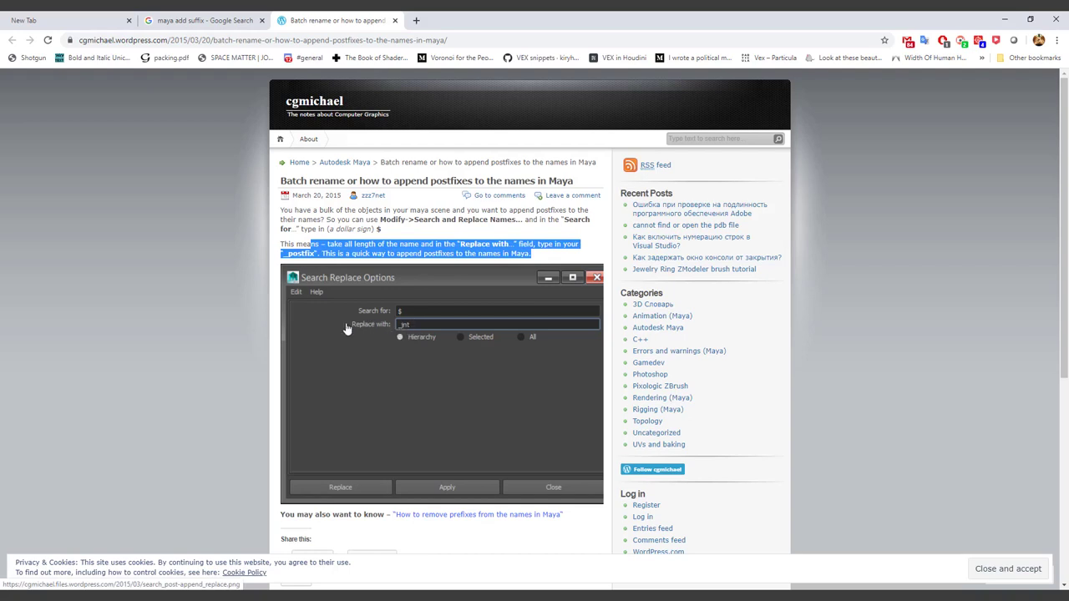
click(385, 241)
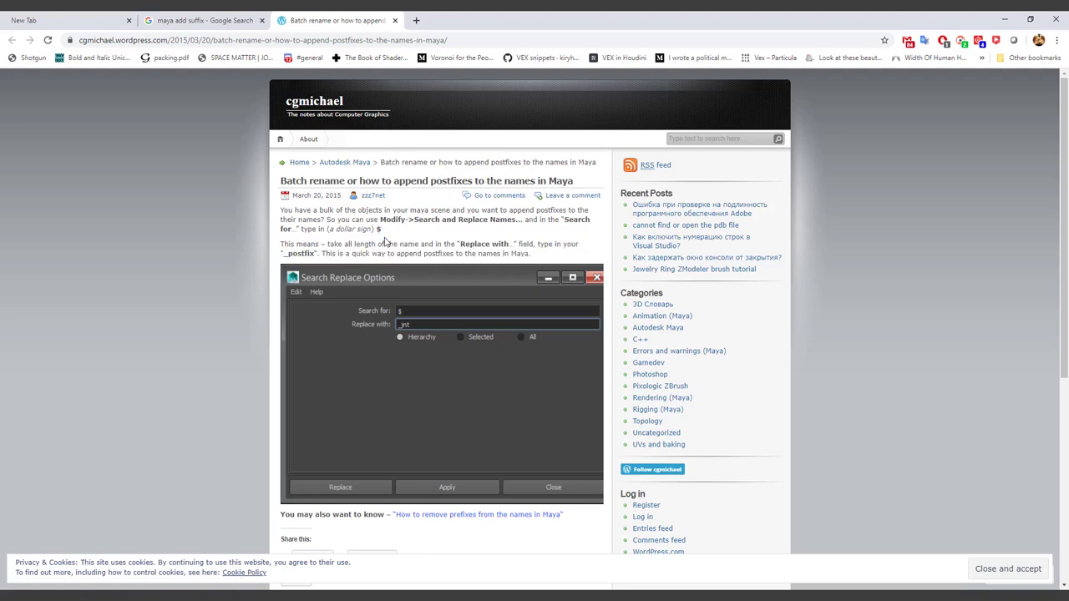
key(alt+Tab)
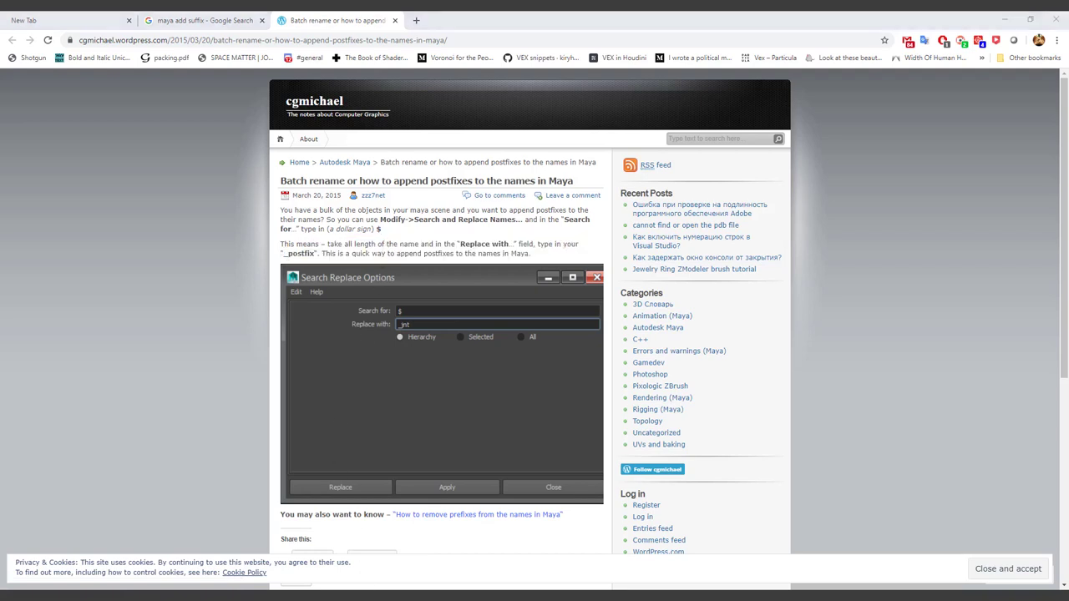
mouse_move(177, 595)
click(216, 566)
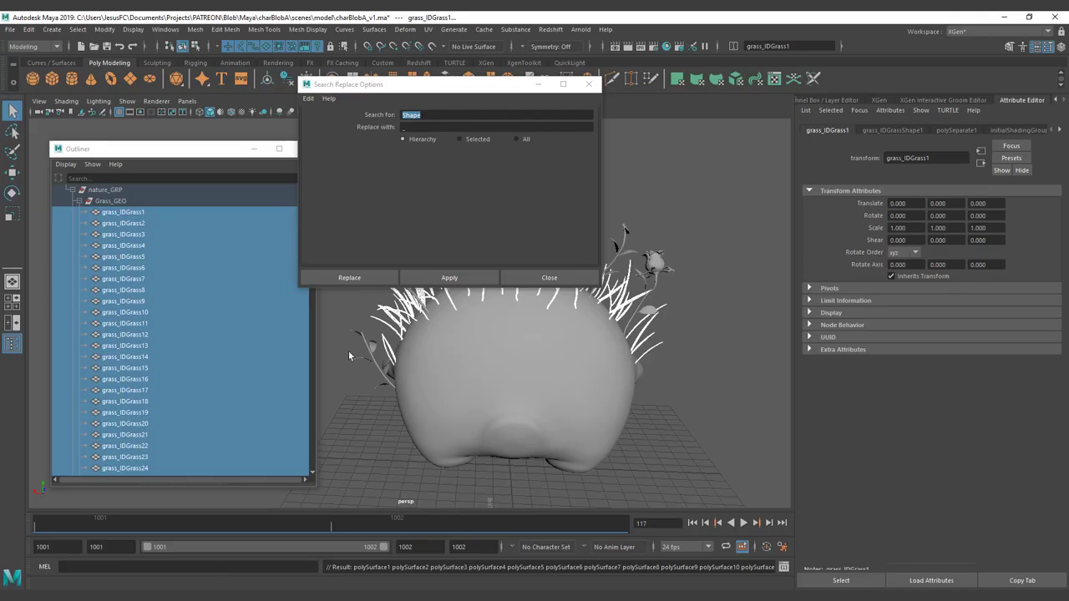
Append _GEO to the names of all the selected grass pieces by replacing $ with _GEO.
click(451, 114)
drag(447, 116, 364, 111)
text($)
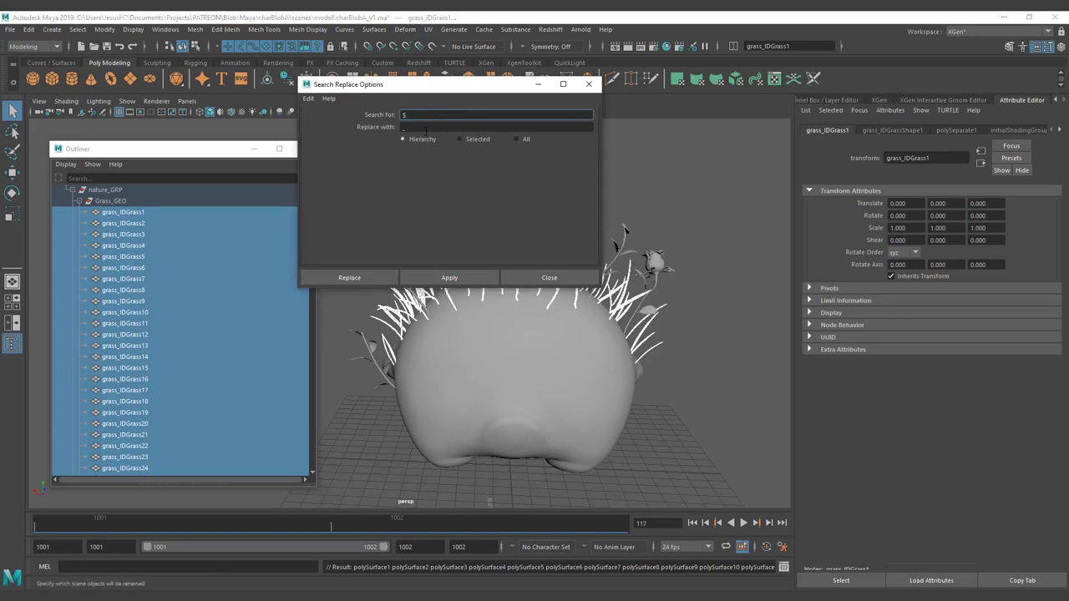
click(426, 128)
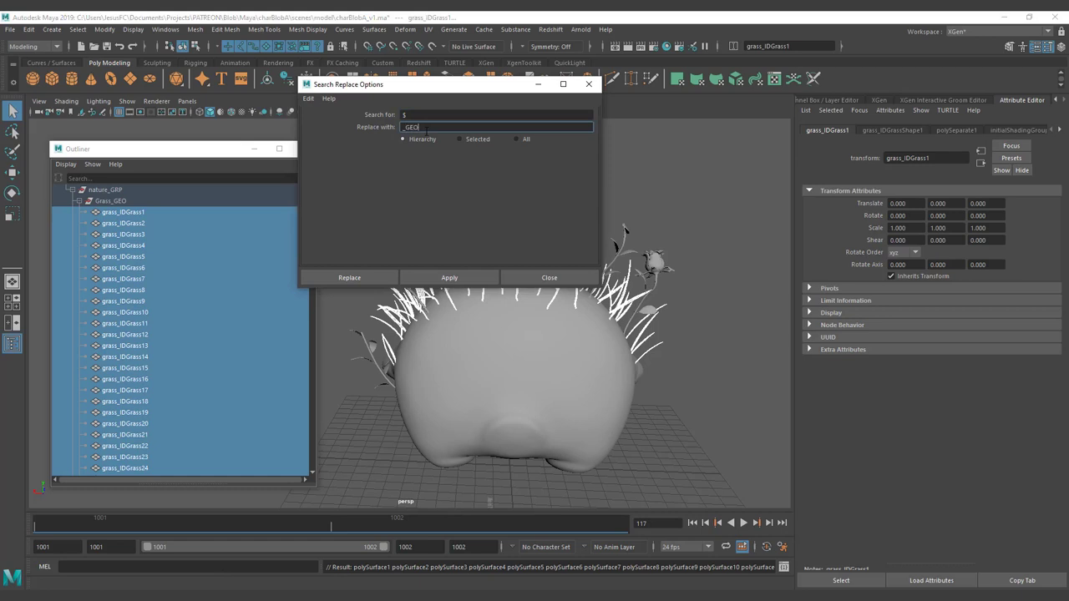
click(455, 278)
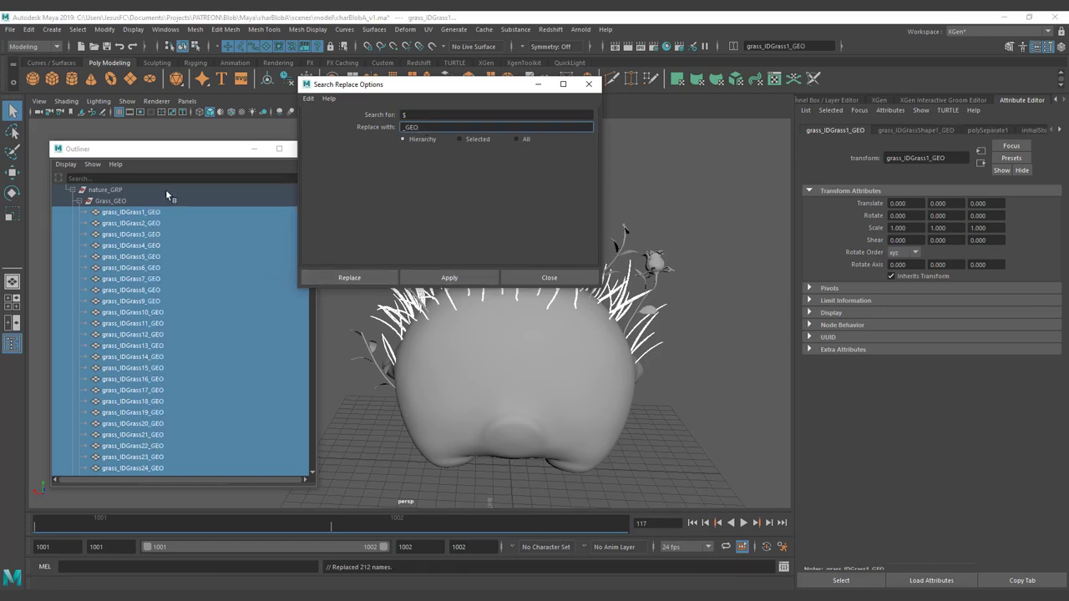
scroll(161, 224, down, 20)
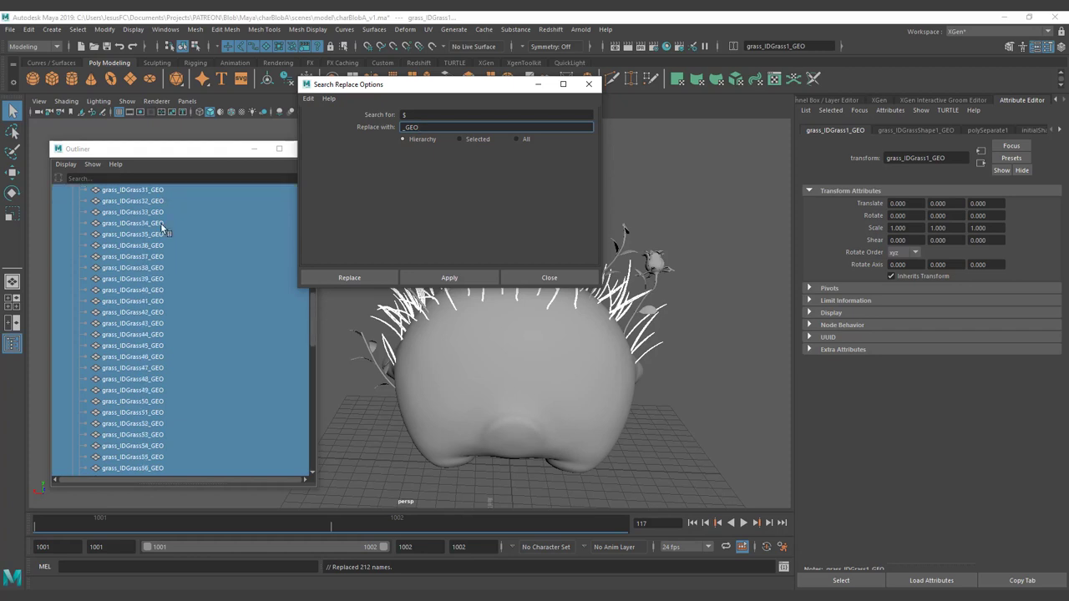
scroll(169, 326, up, 20)
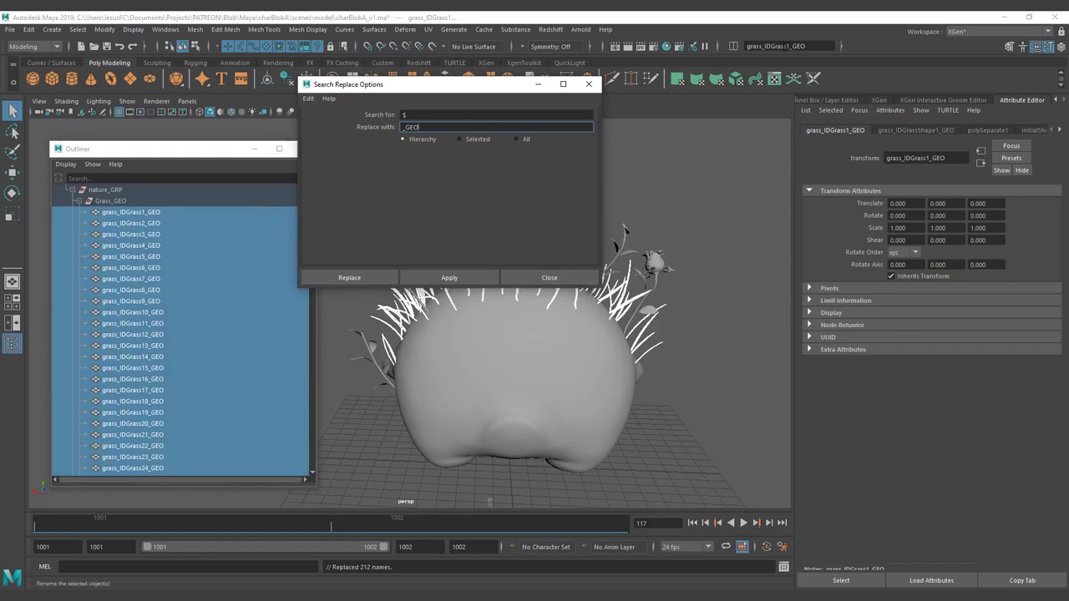
Batch rename the selected grass pieces with the base name grass.
drag(762, 46, 811, 47)
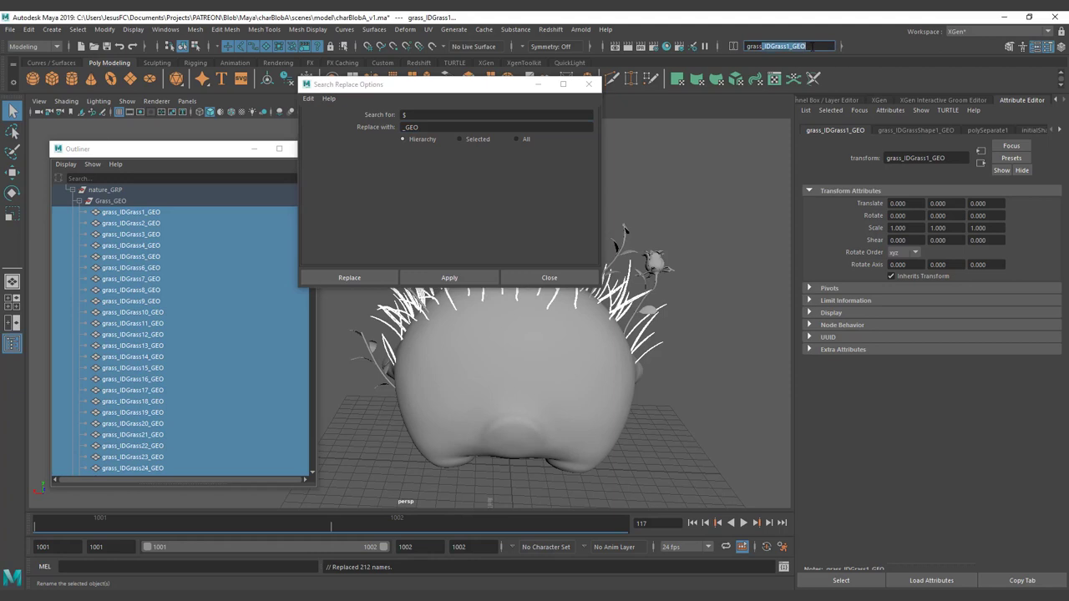
key(BackSpace)
key(Return)
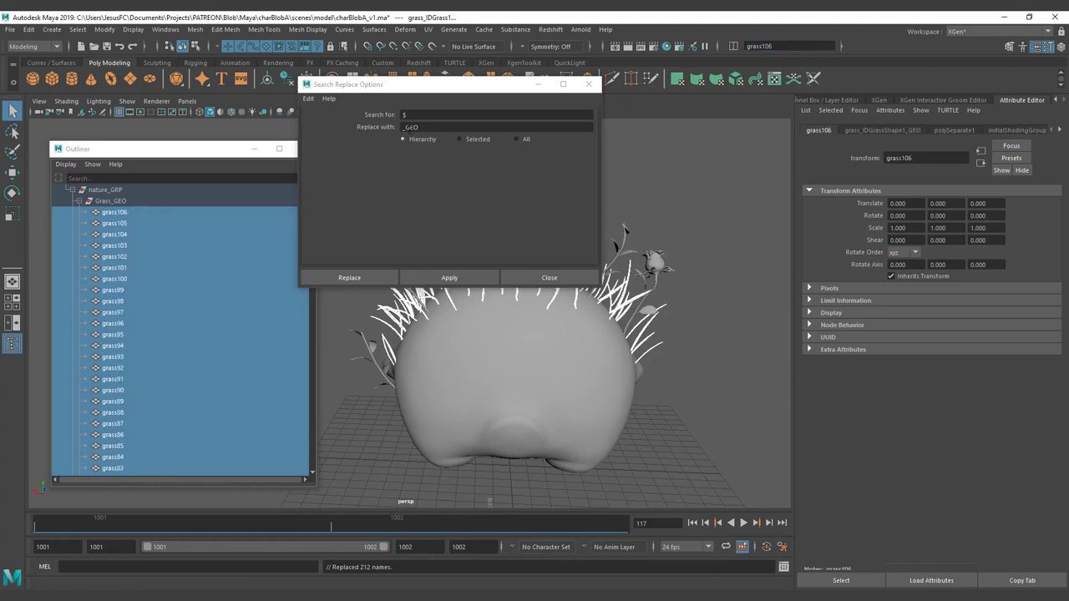
Append _IDGrass_GEO to all the selected grass names by replacing $ with _IDGrass_GEO, and check the renamed list.
click(407, 127)
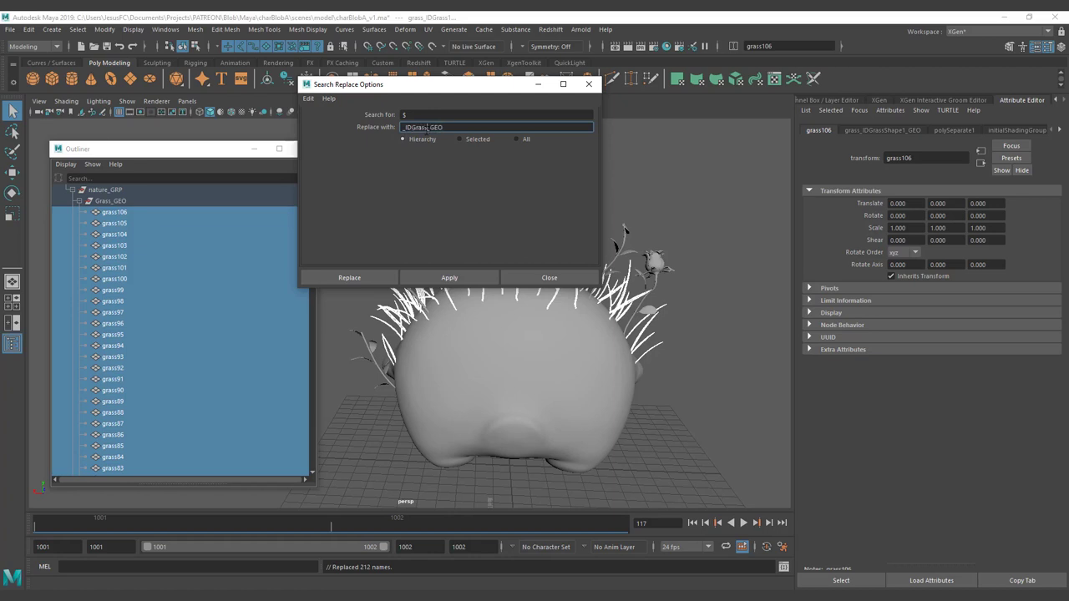
click(432, 282)
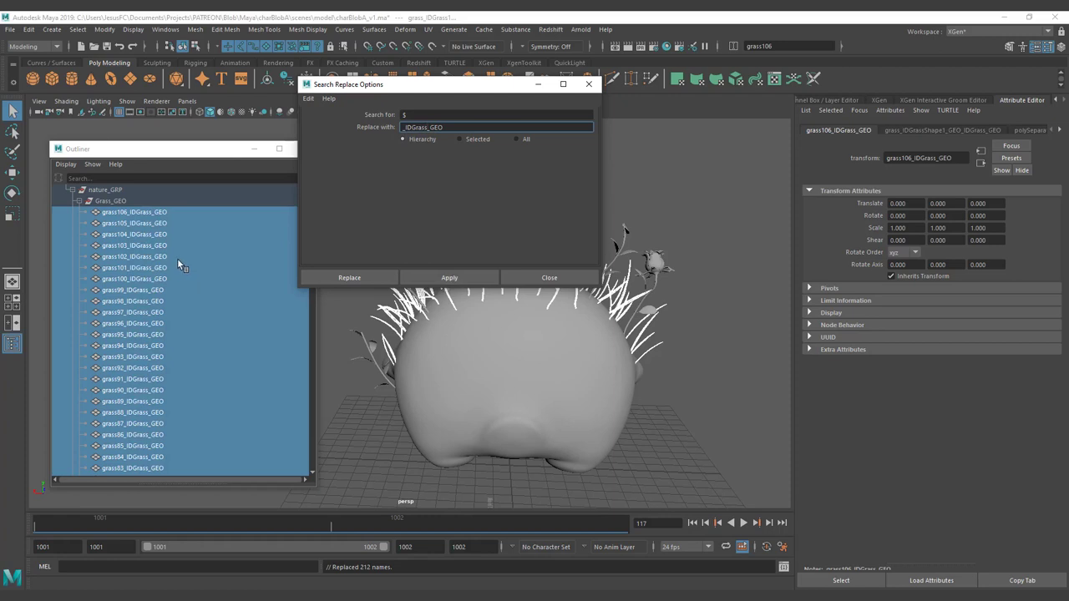
scroll(214, 222, down, 5)
scroll(214, 219, down, 10)
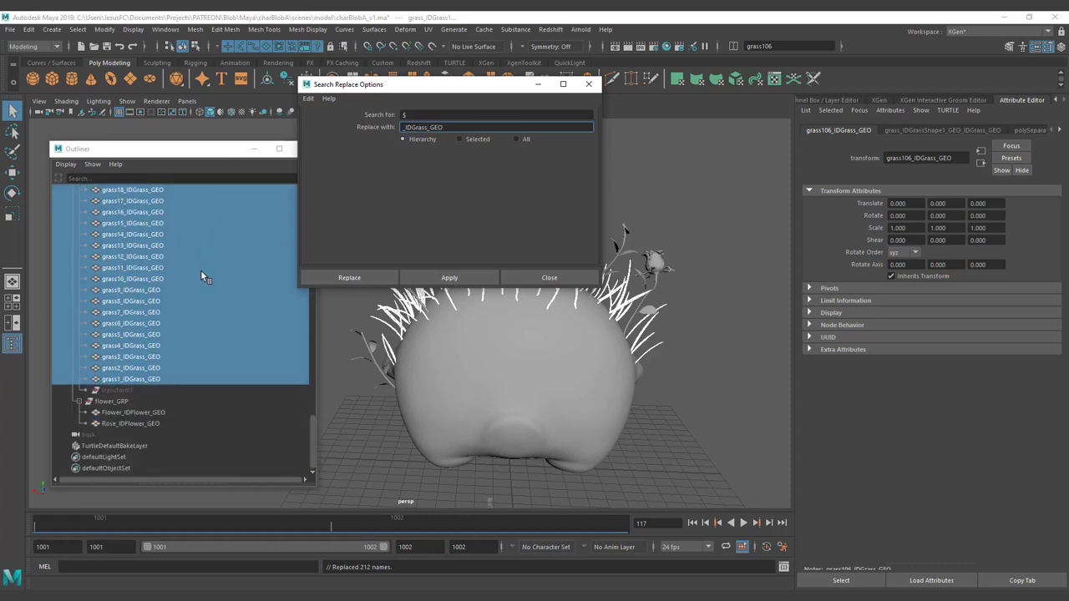
scroll(151, 368, up, 15)
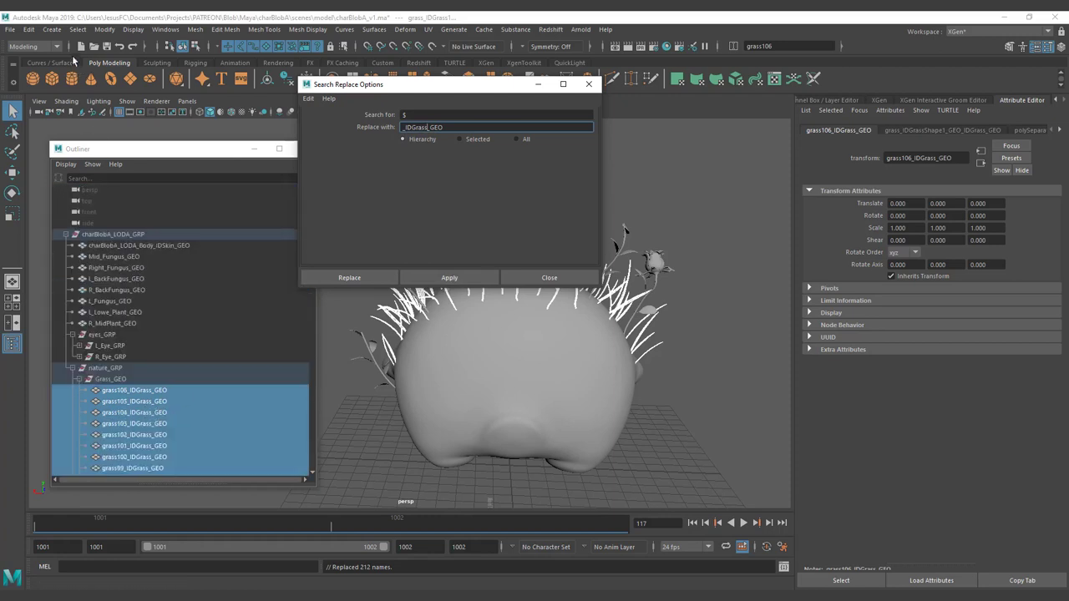
Delete the construction history of all objects in the scene and close the Search Replace Options.
click(29, 29)
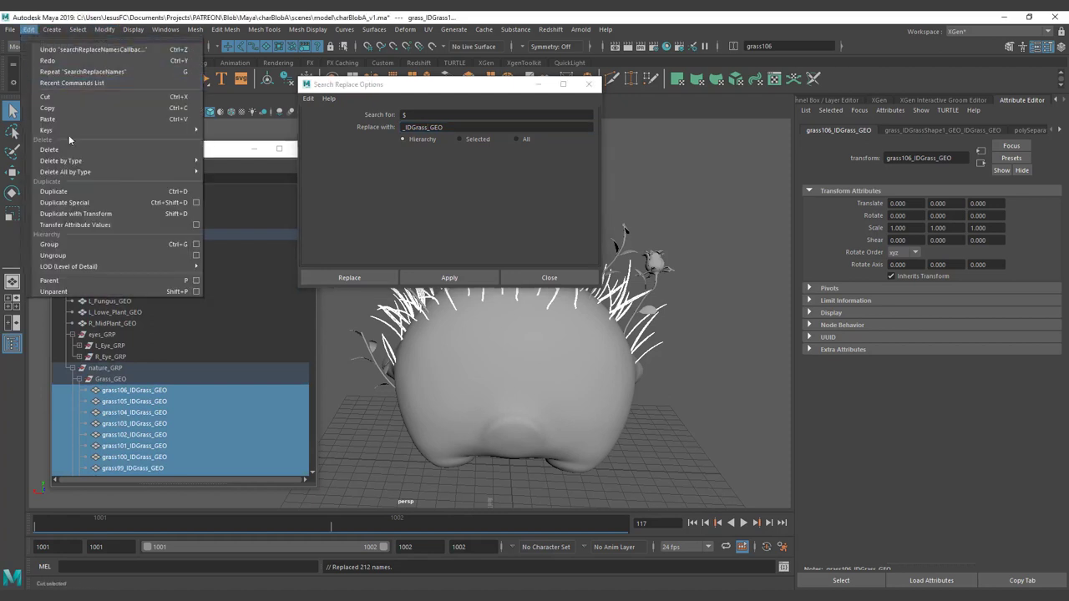
mouse_move(72, 173)
click(231, 177)
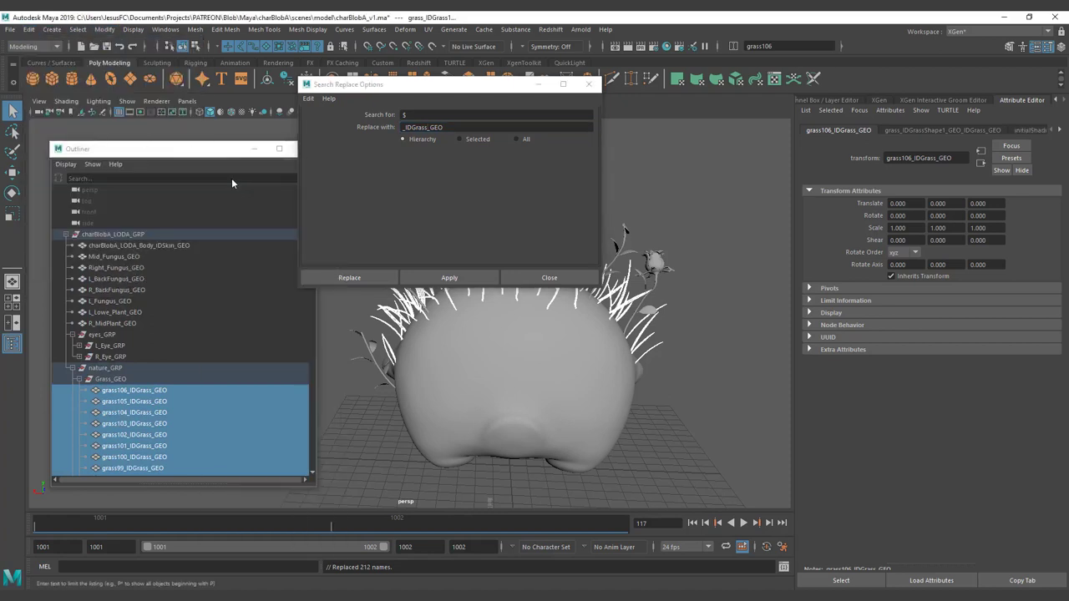
click(588, 84)
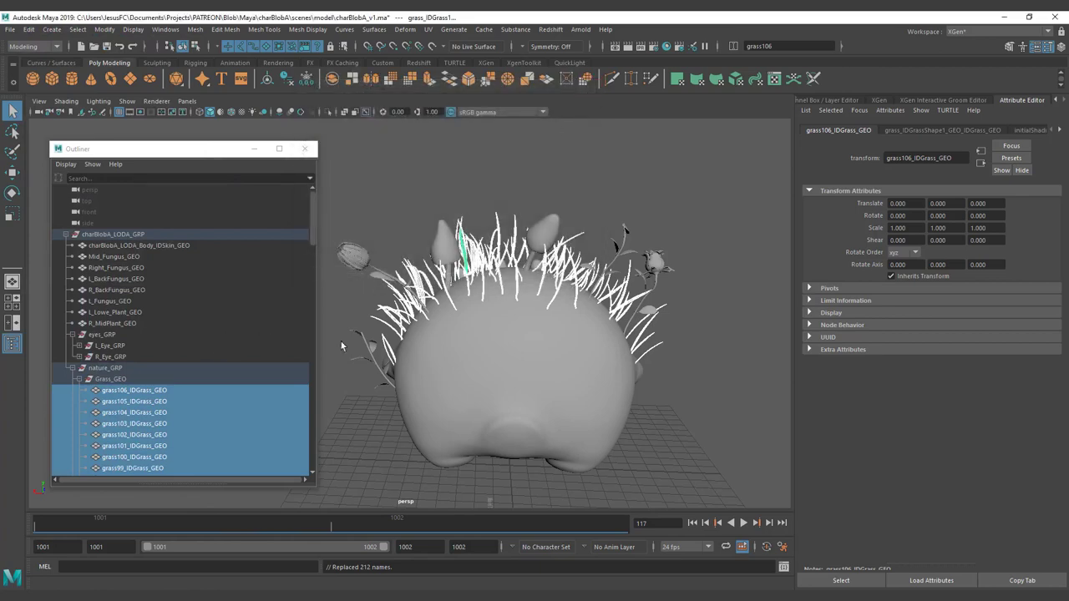
Deselect the grass pieces and collapse Grass_GEO in the hierarchy.
click(482, 203)
alt+drag(482, 203, 603, 219)
scroll(153, 369, down, 5)
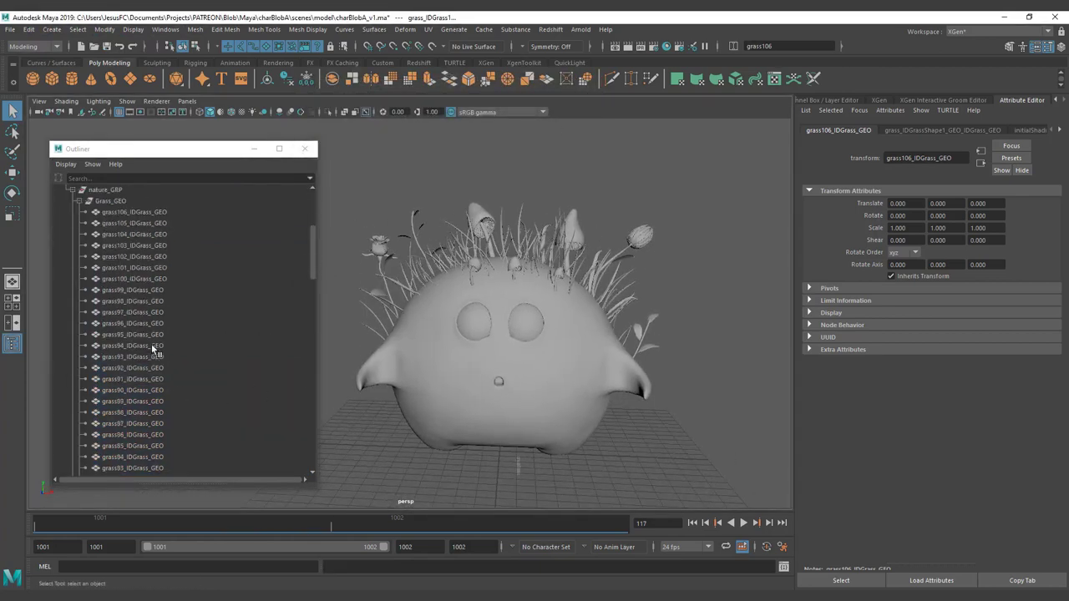
click(78, 201)
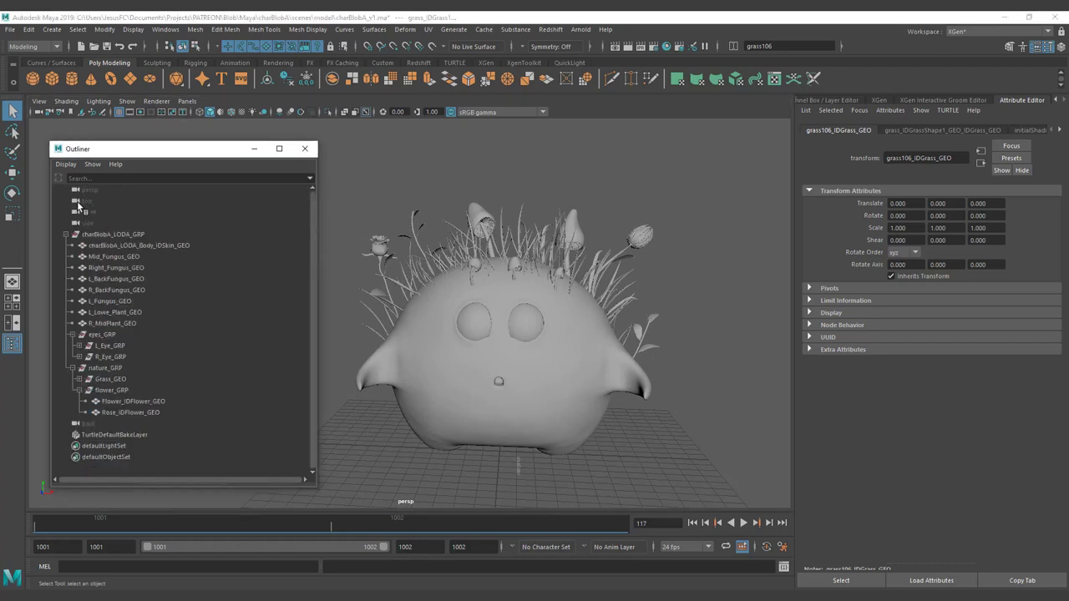
Rename the Grass_GEO group as Grass_GRP.
click(109, 381)
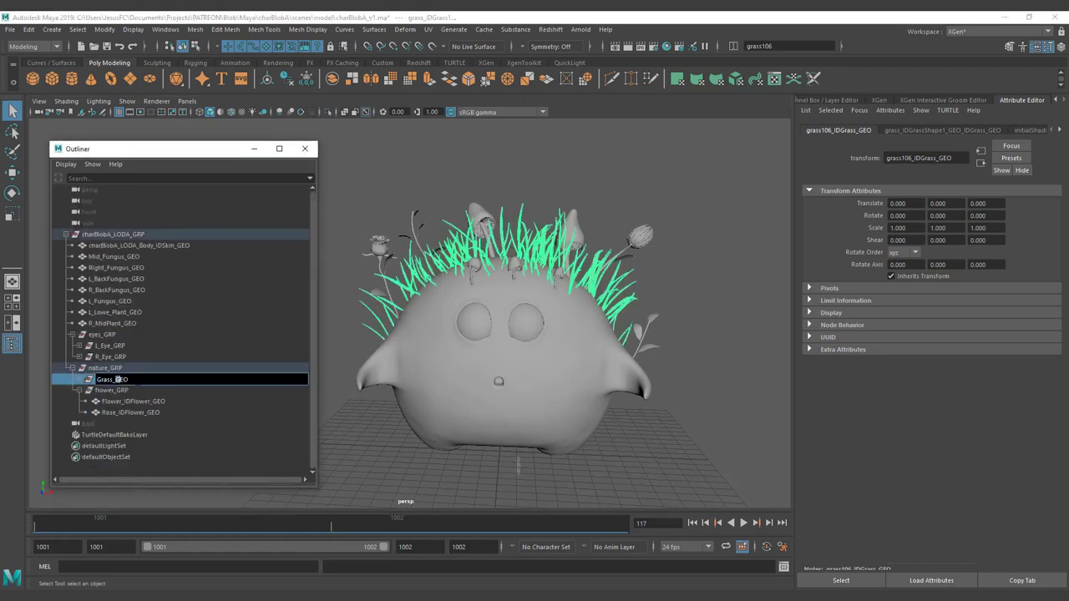
text(Grass_GRP)
key(Return)
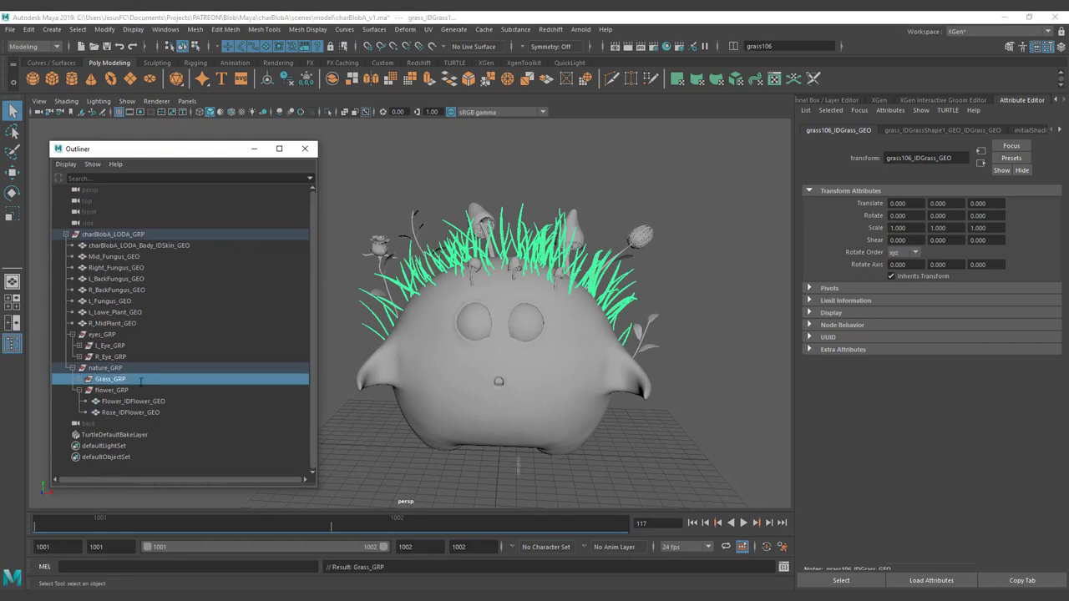
Examine the contents of Grass_GRP and flower_GRP to check the names of their meshes, leaving both groups collapsed.
click(78, 390)
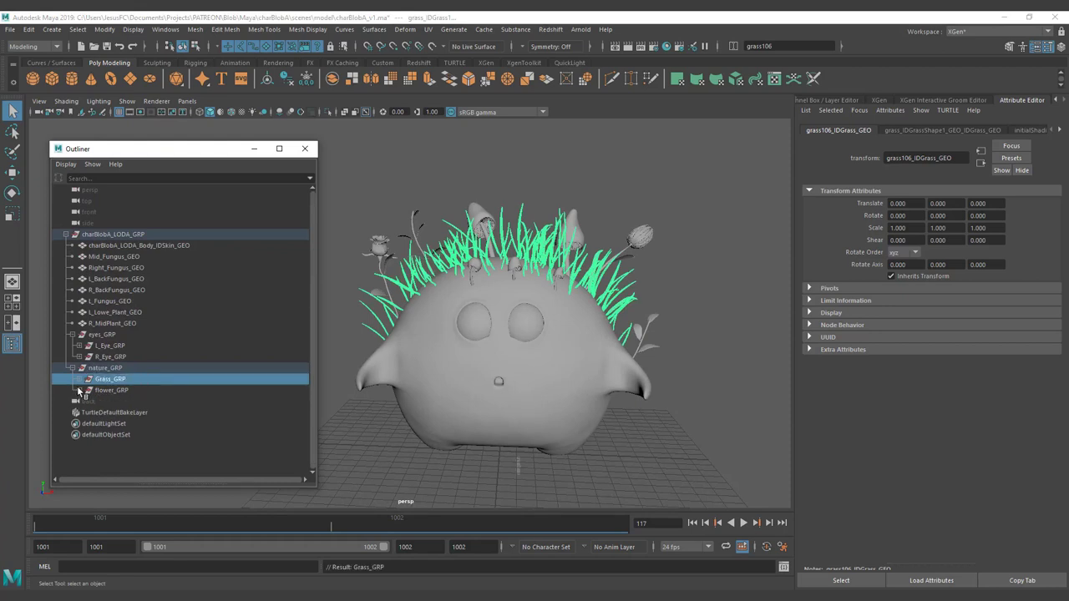
click(87, 380)
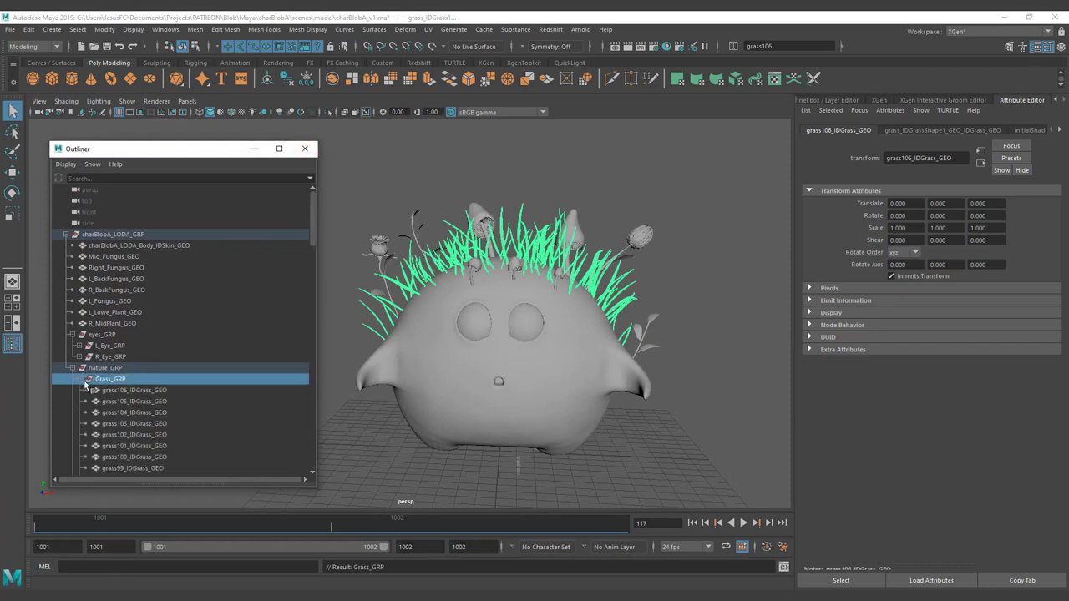
click(87, 380)
click(79, 391)
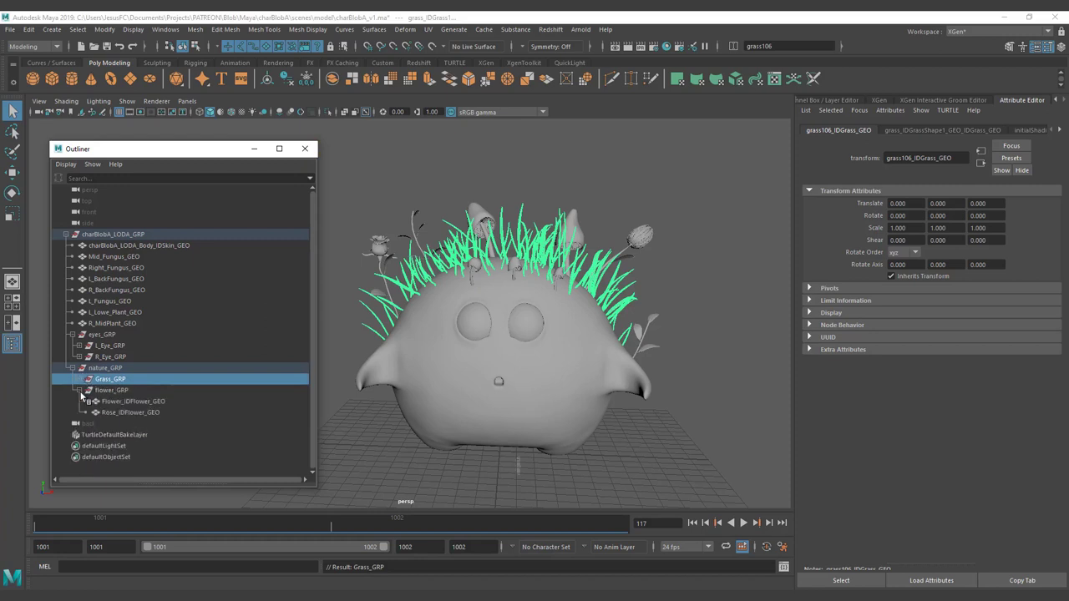
click(83, 390)
click(87, 380)
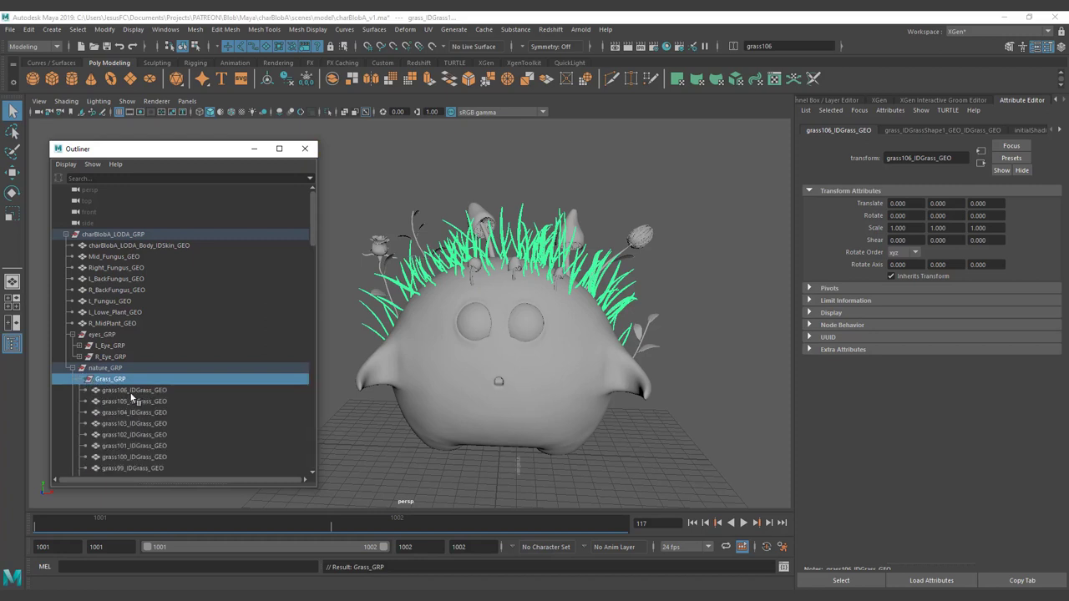
click(81, 380)
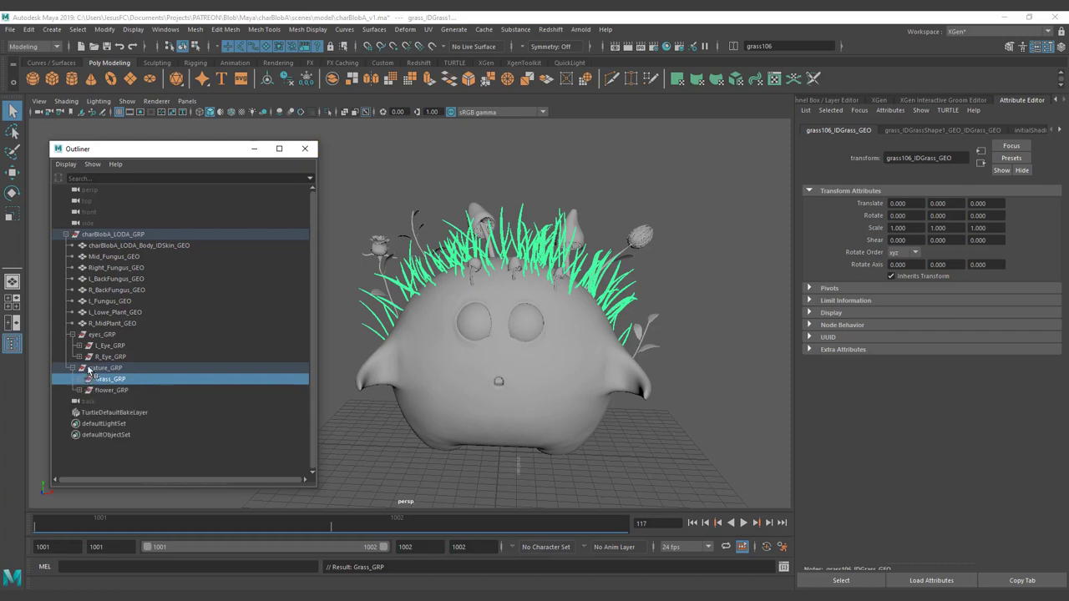
click(86, 380)
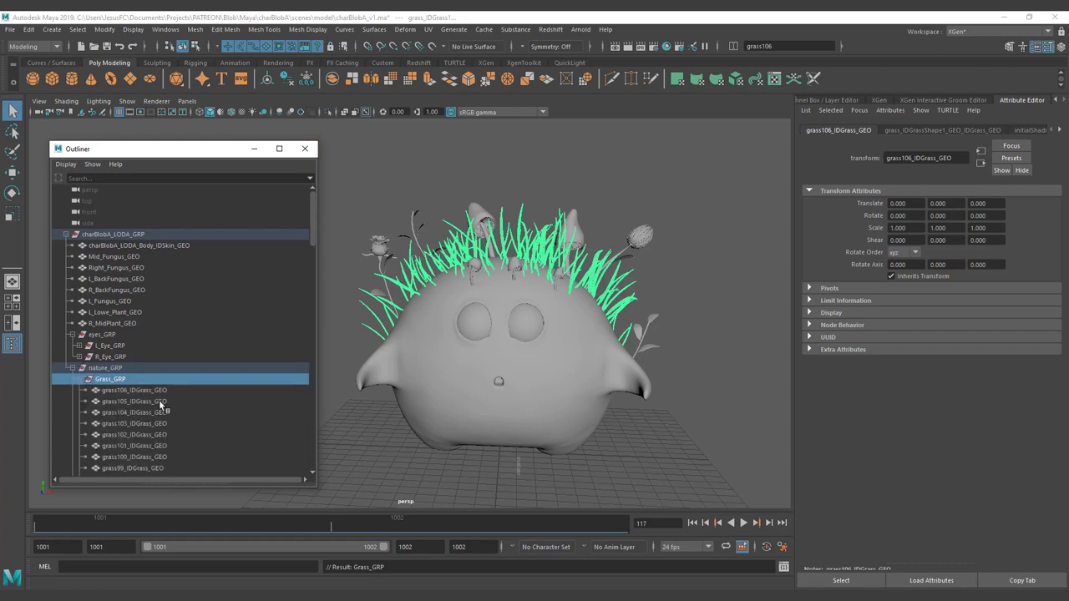
drag(313, 244, 282, 377)
drag(297, 316, 307, 227)
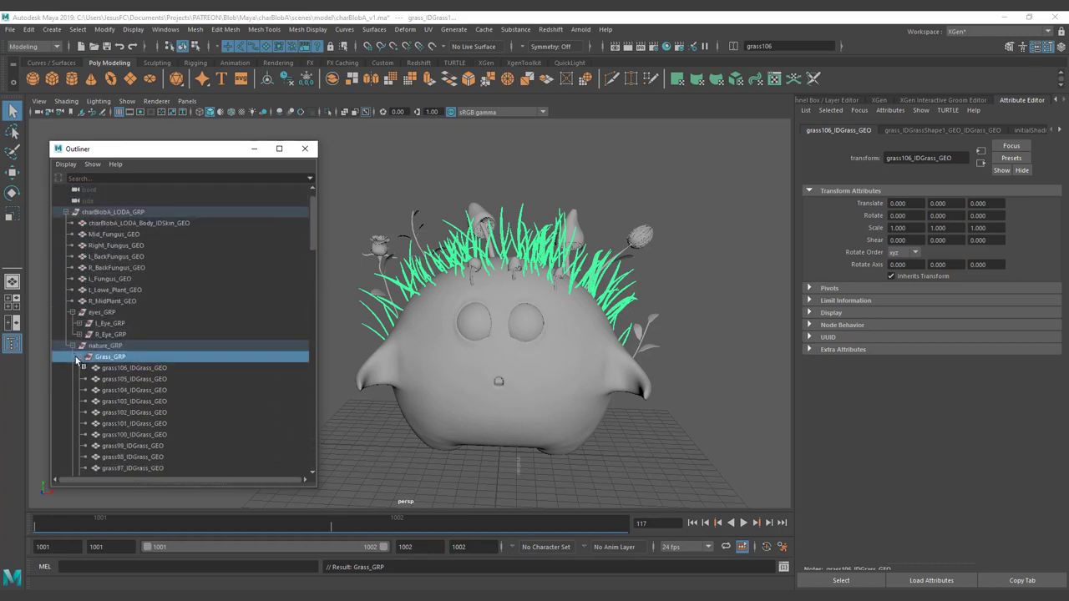
click(87, 357)
Replace the prefix R_ with L_ in the names of the four meshes inside L_Eye_GRP, using Search and Replace Names.
click(79, 358)
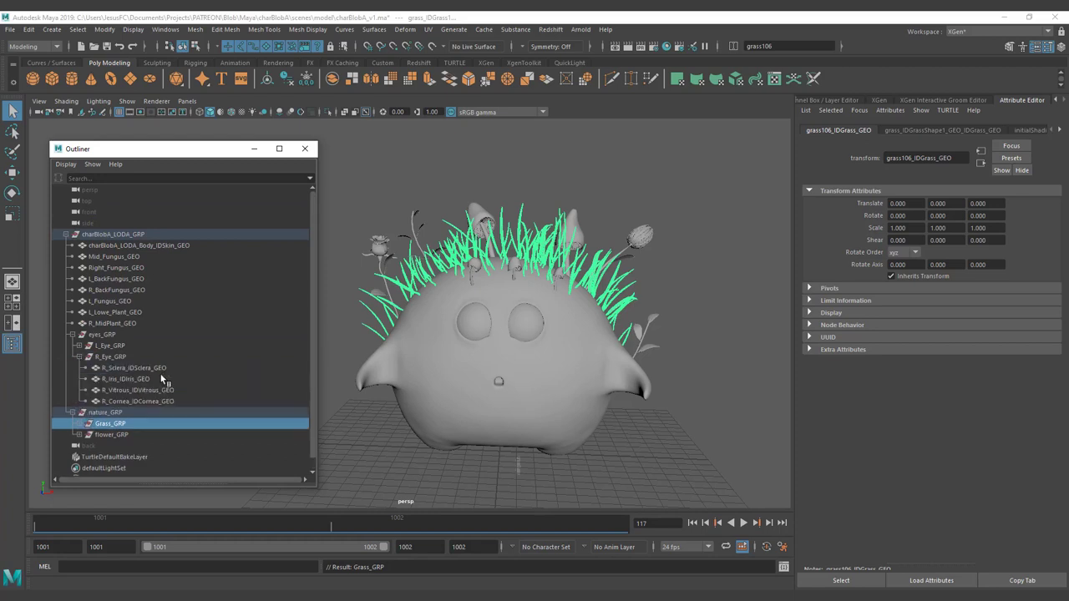
click(112, 358)
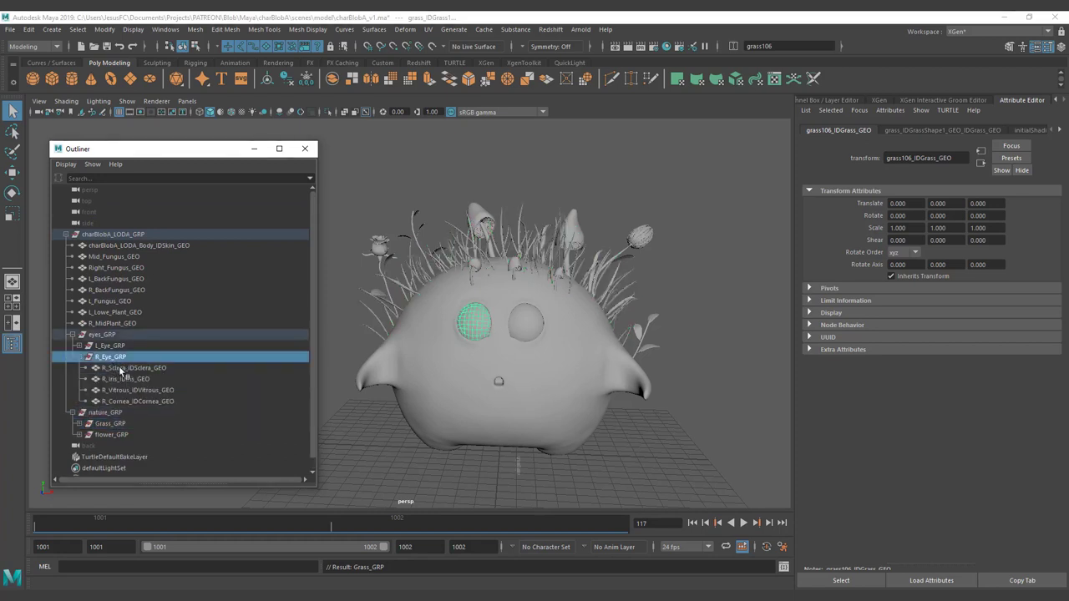
click(77, 346)
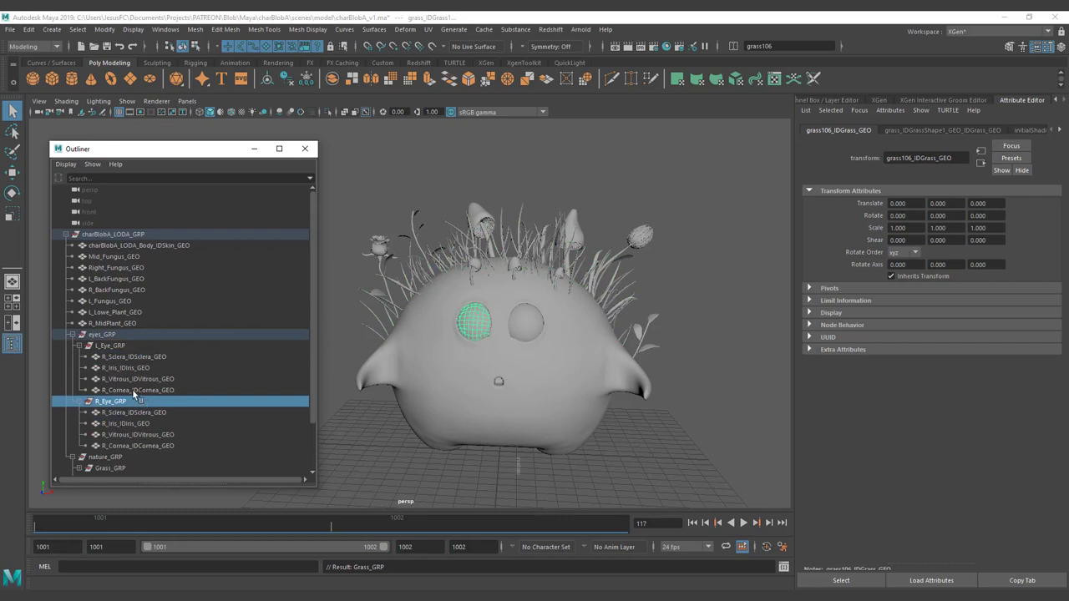
drag(137, 358, 140, 390)
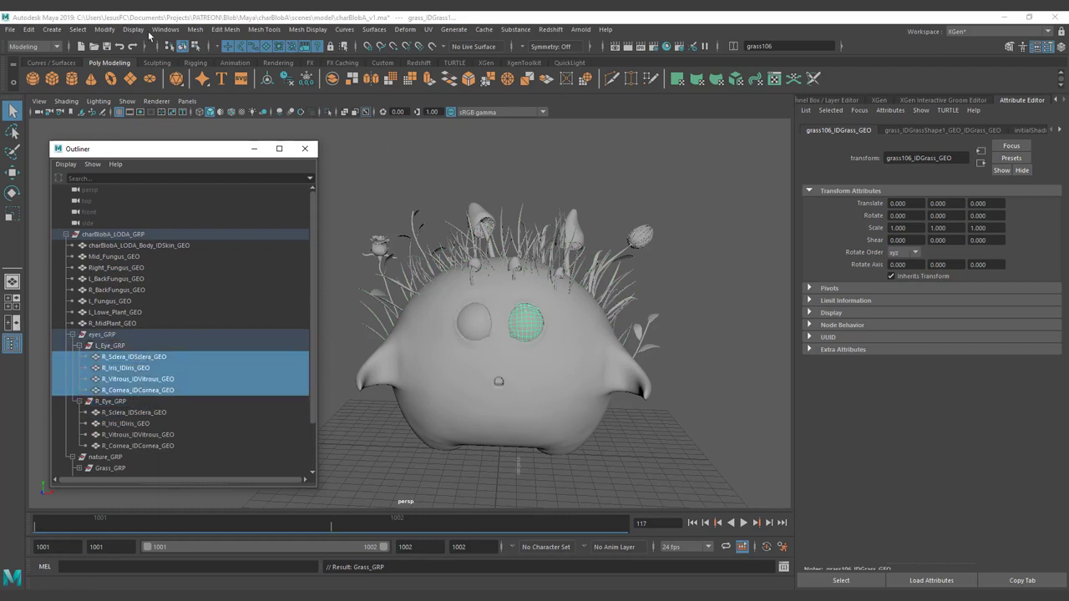
click(165, 29)
mouse_move(176, 68)
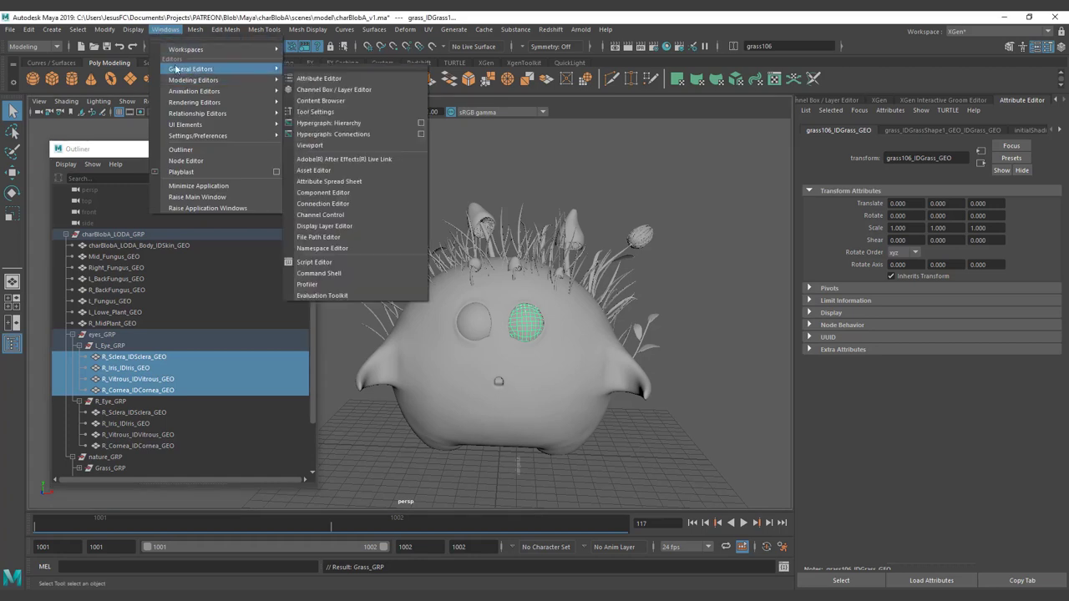
mouse_move(103, 29)
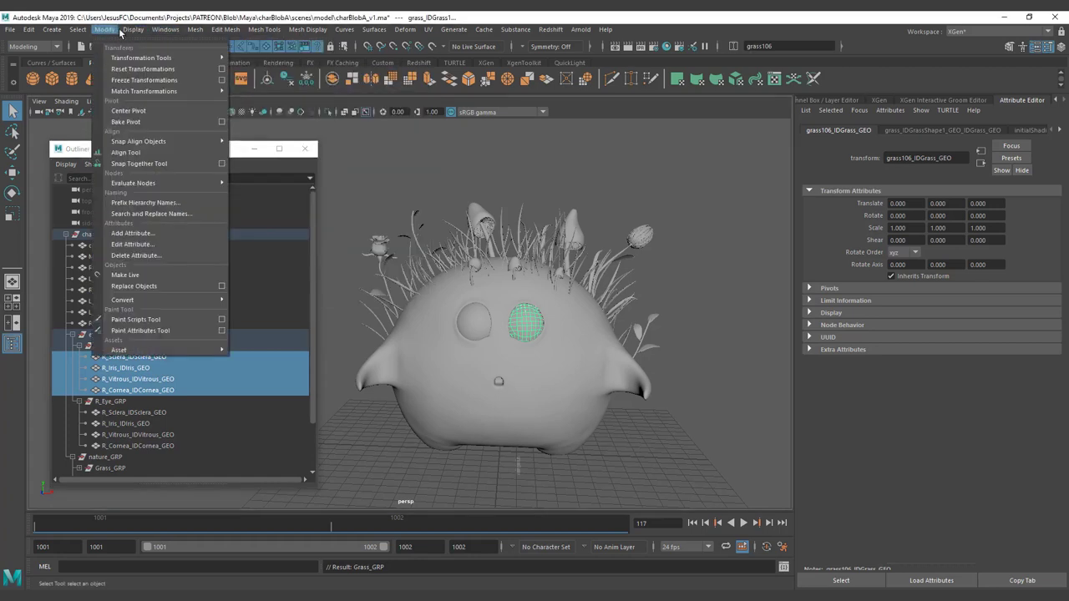
click(164, 214)
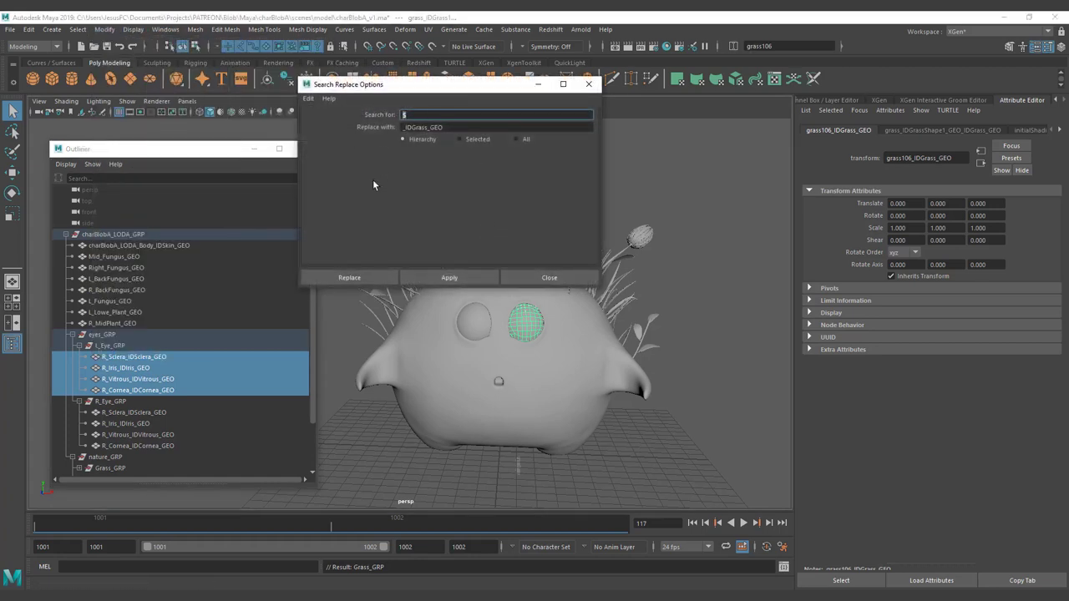
text(R_)
drag(455, 128, 312, 126)
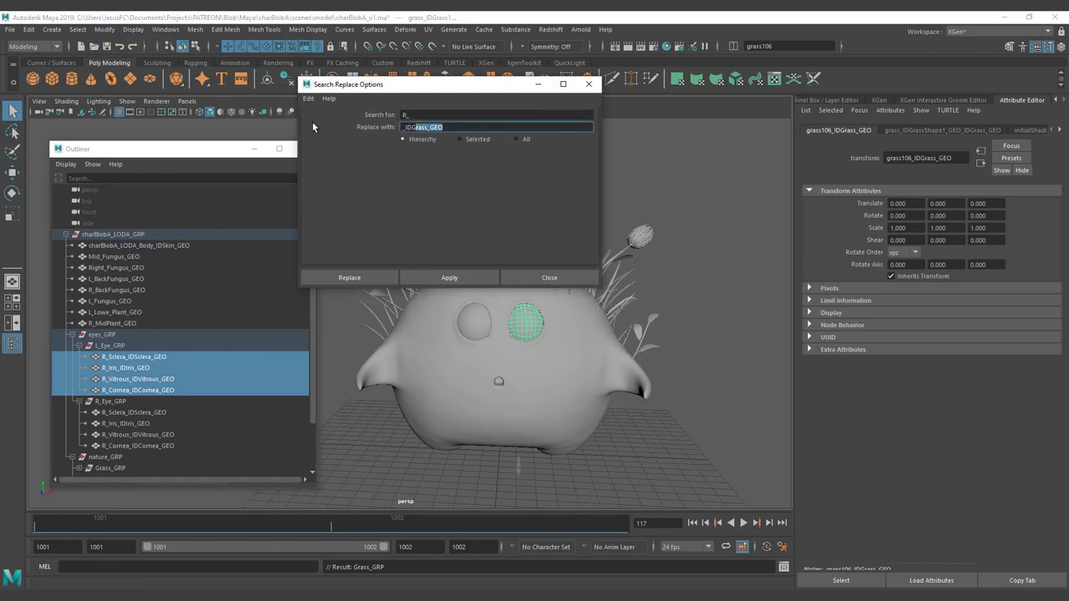
text(L_)
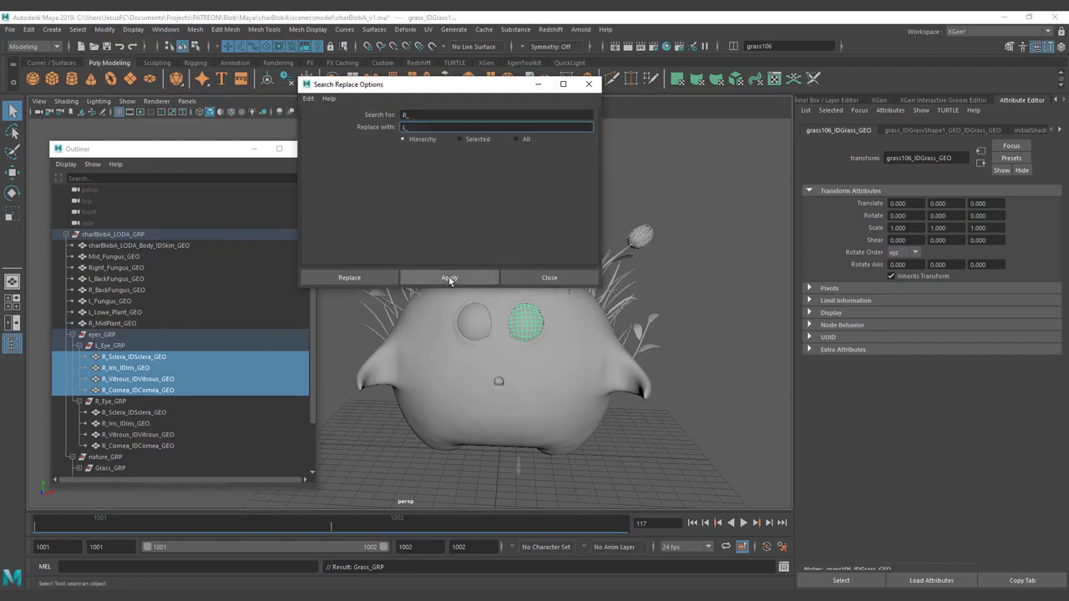
click(449, 278)
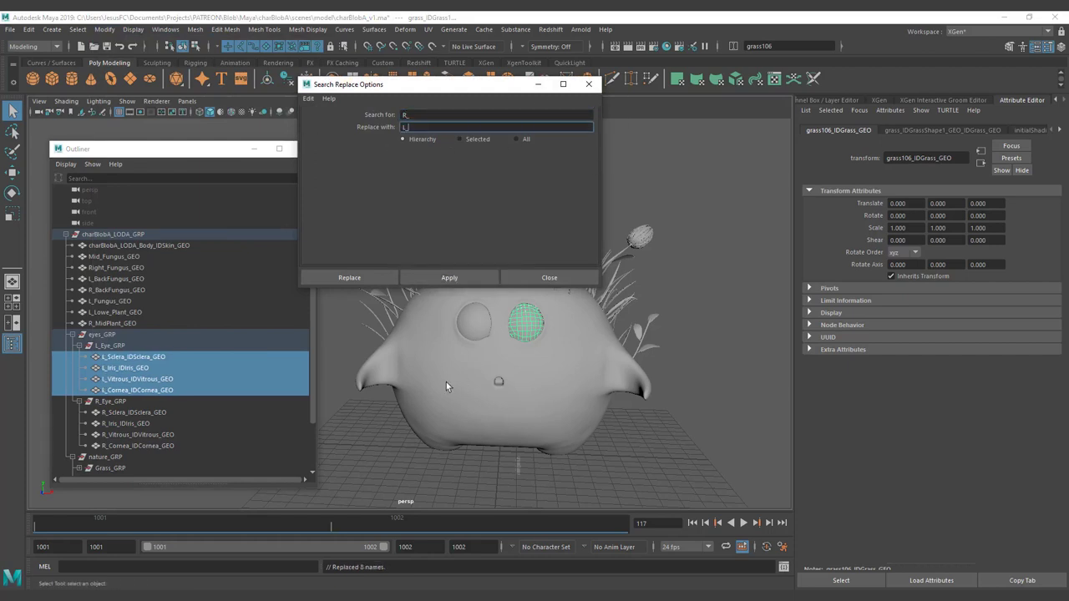
Check the mesh names inside L_Eye_GRP, collapse eyes_GRP and close the Search Replace Options.
click(137, 357)
click(137, 368)
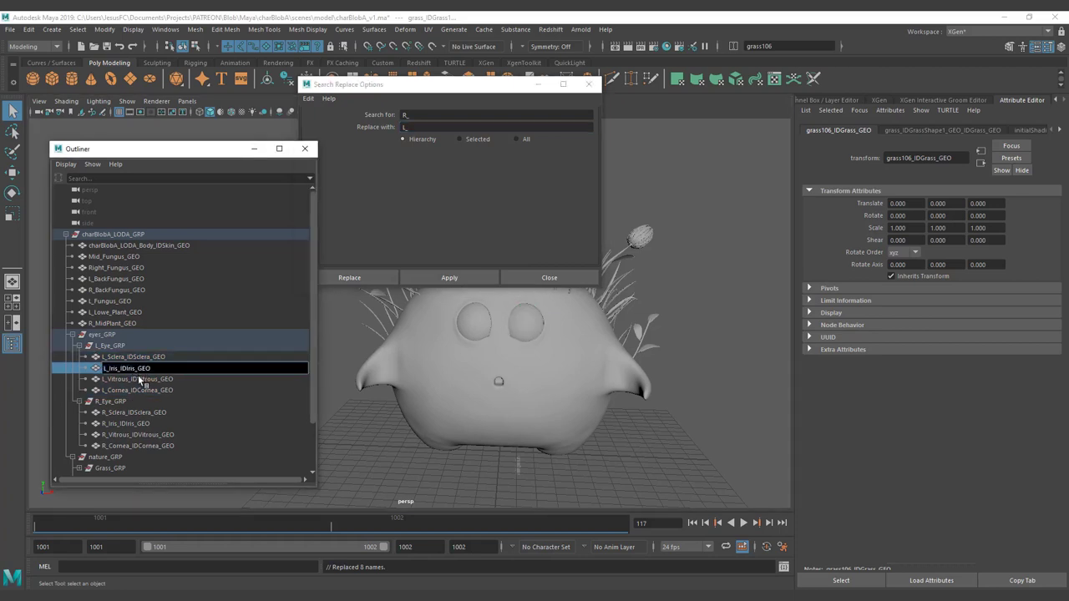
click(142, 391)
click(147, 380)
key(Up)
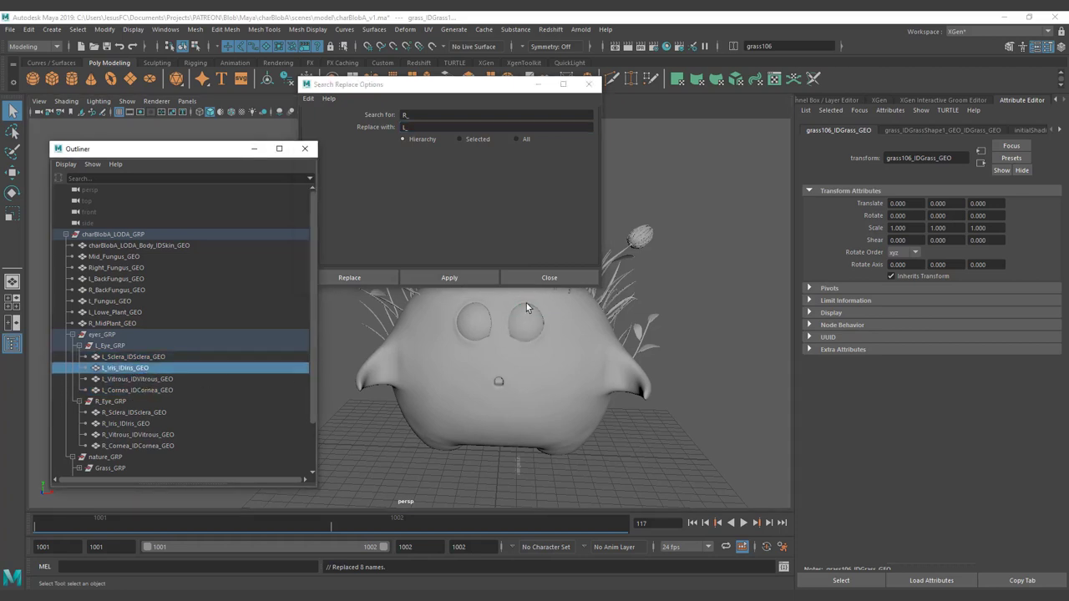
click(104, 335)
click(71, 334)
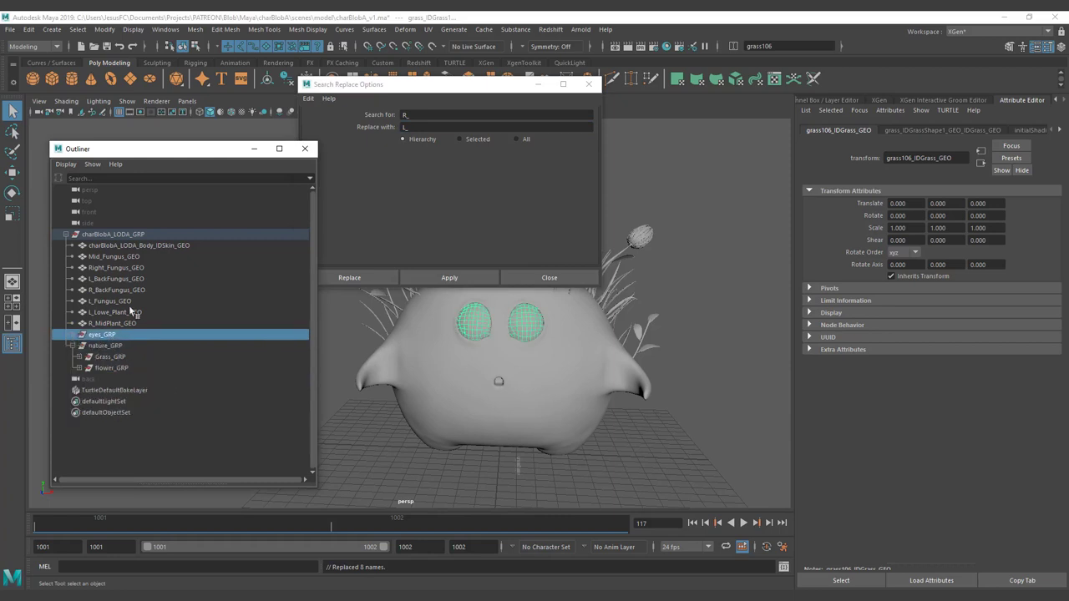
click(590, 86)
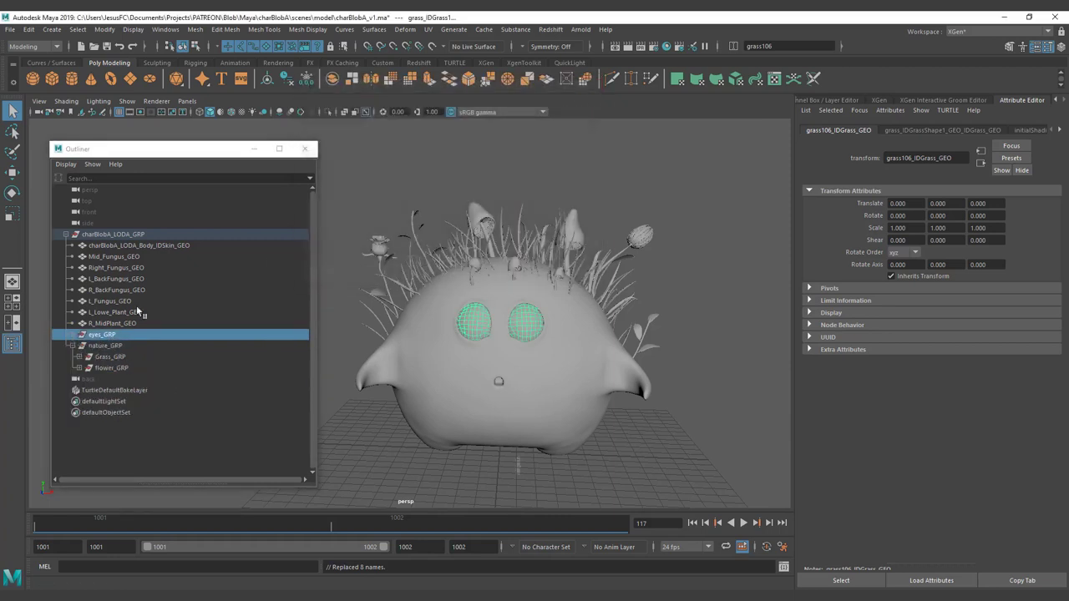
Rename the nature_GRP group as plants_GRP.
click(105, 345)
double_click(105, 346)
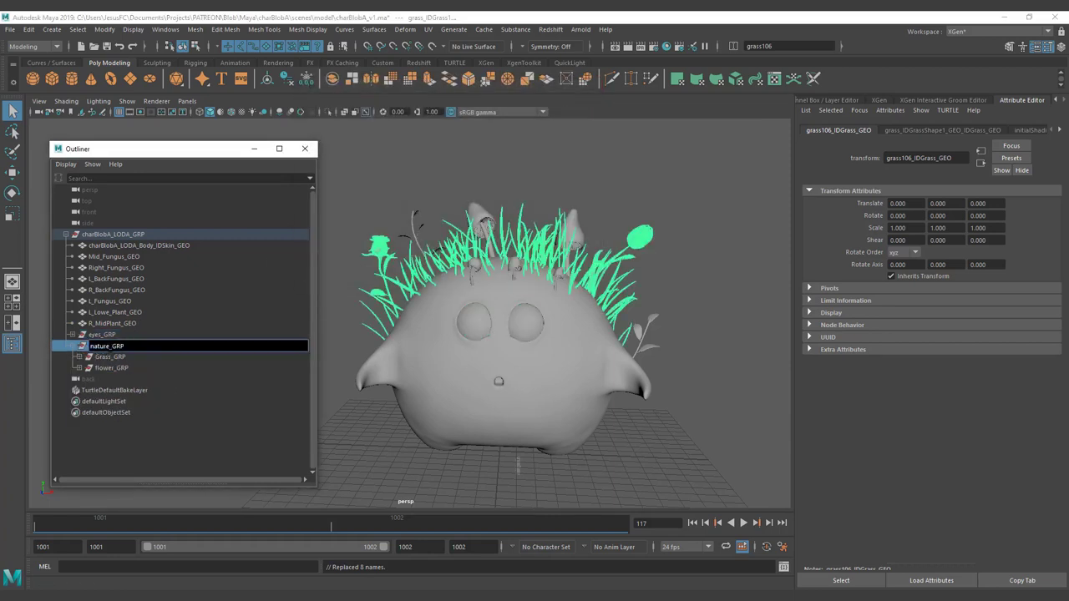
drag(109, 346, 22, 351)
key(BackSpace)
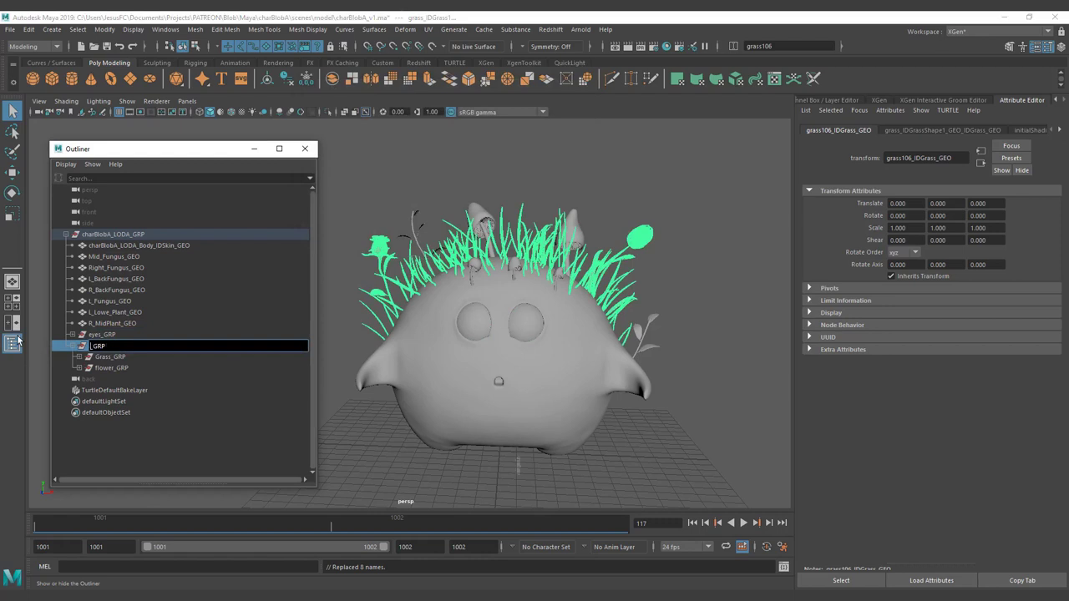
text(plants)
key(Return)
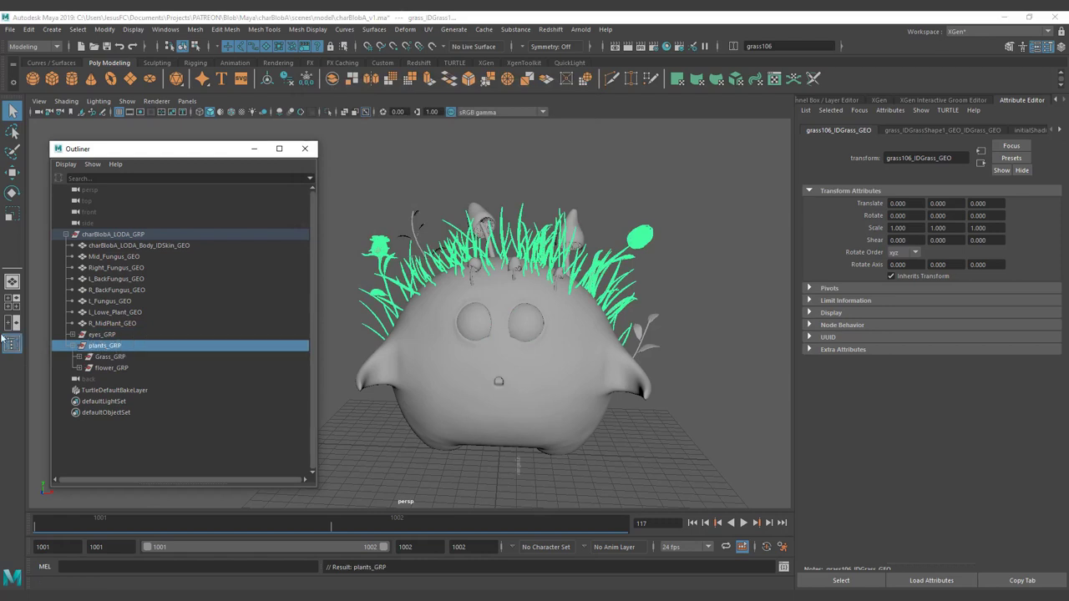
Rename the Grass_GRP group as grass_GRP, with a lowercase first letter.
click(111, 357)
double_click(112, 358)
text(grass_GRP)
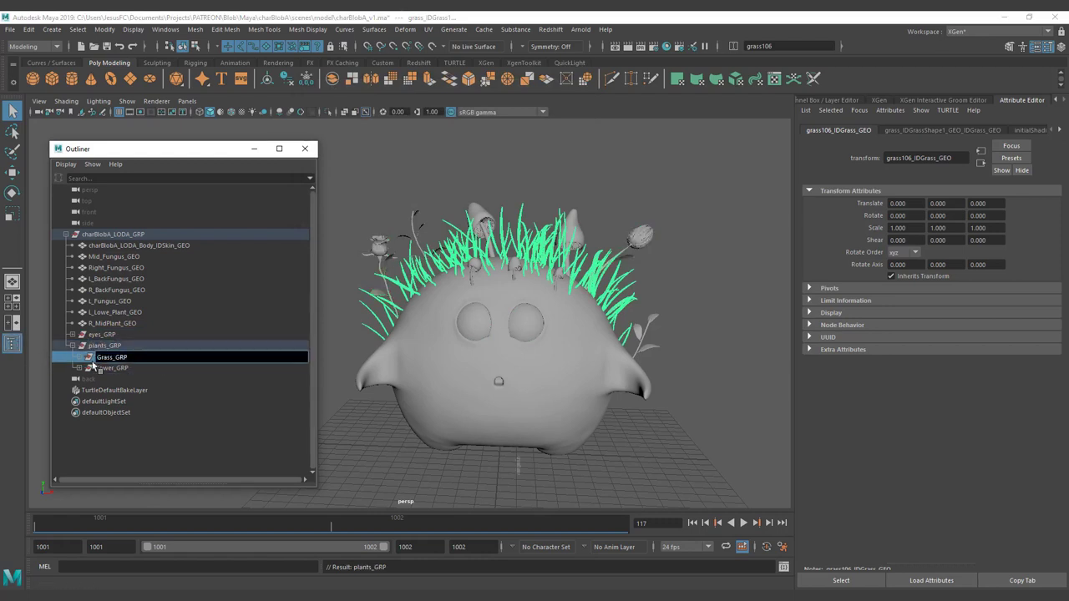
key(Return)
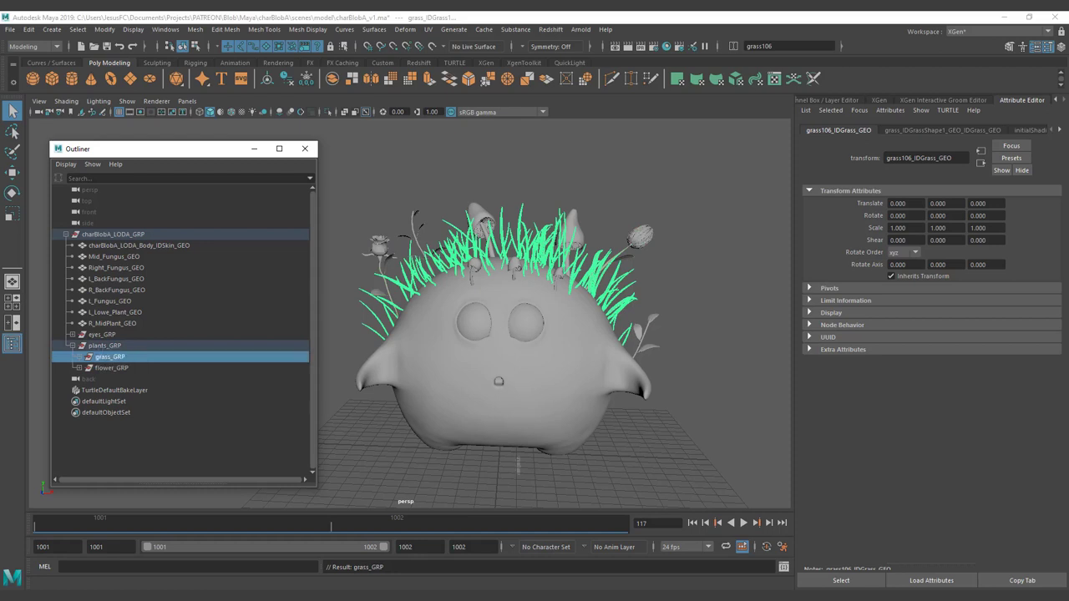
Group the five fungus meshes (Mid, Right, L_Back, R_Back and L_Fungus) together within charBlobA_LODA_GRP.
click(107, 324)
click(125, 313)
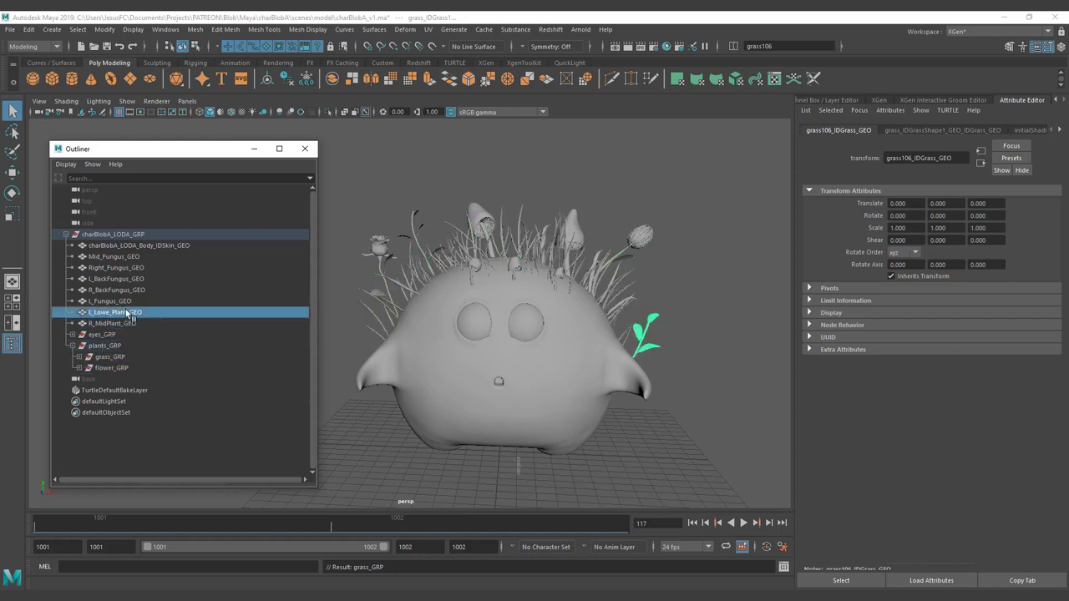
click(121, 291)
shift+click(129, 280)
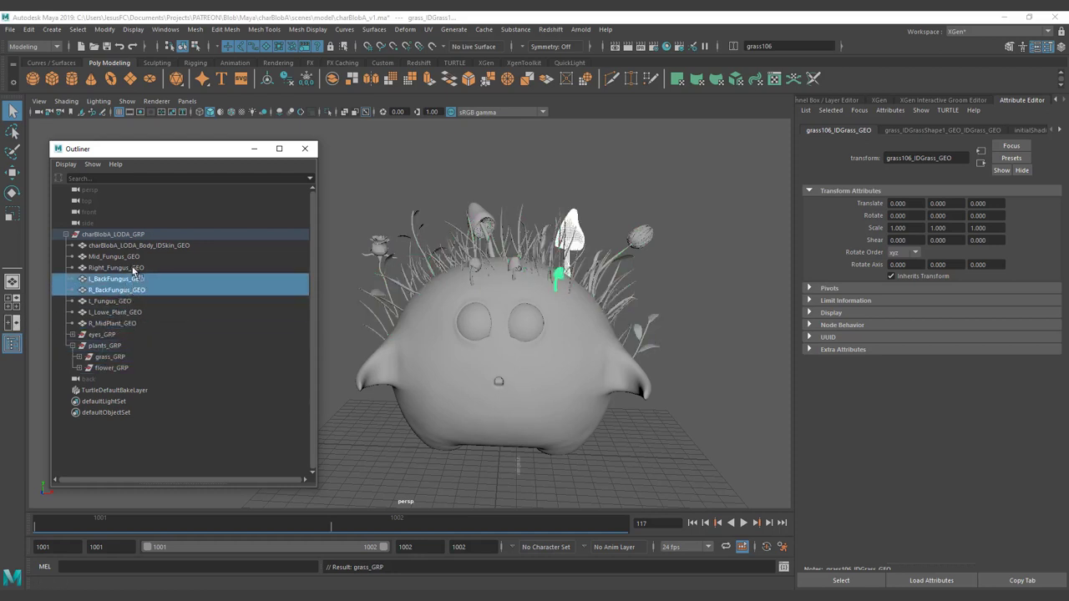
shift+click(125, 269)
shift+click(129, 259)
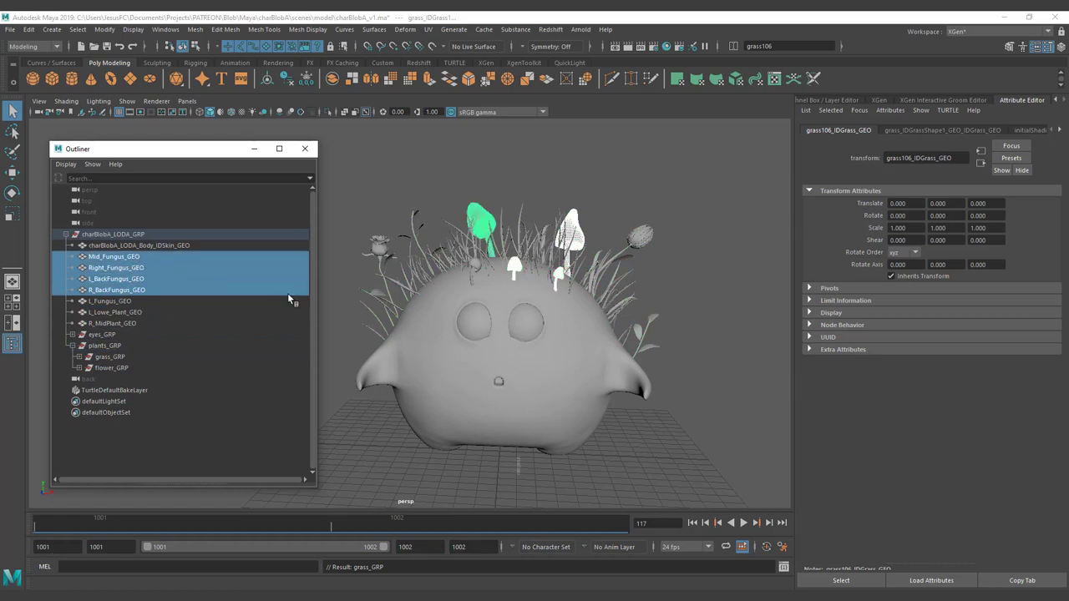
shift+click(471, 269)
mouse_move(453, 263)
alt+mouse_down()
mouse_move(390, 256)
mouse_move(432, 294)
mouse_move(516, 269)
mouse_move(459, 249)
alt+mouse_up()
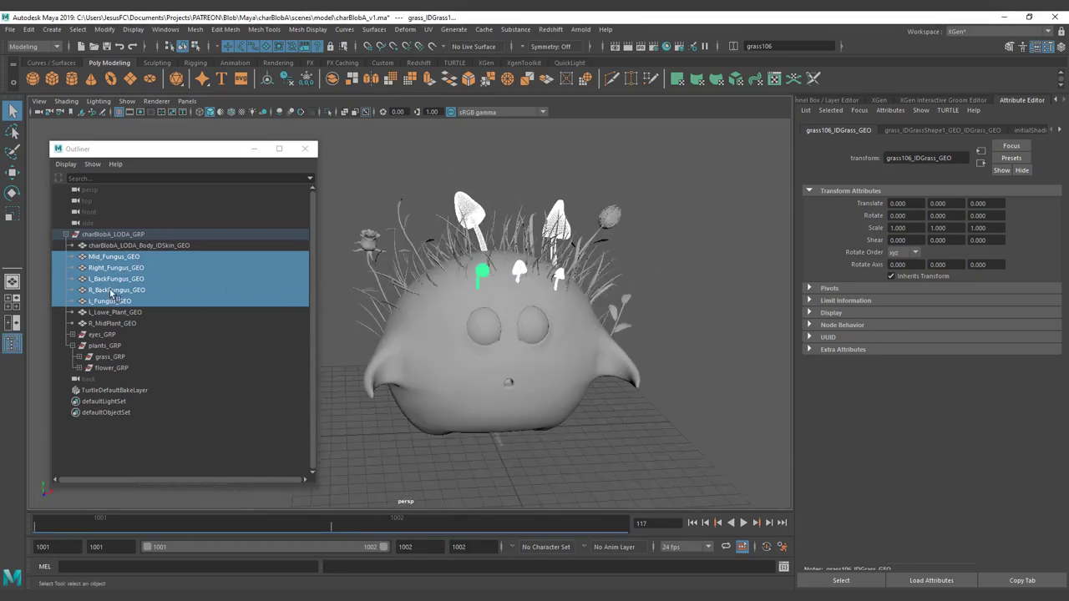
key(ctrl+g)
Name the new group of fungus meshes fungus_GRP.
double_click(102, 324)
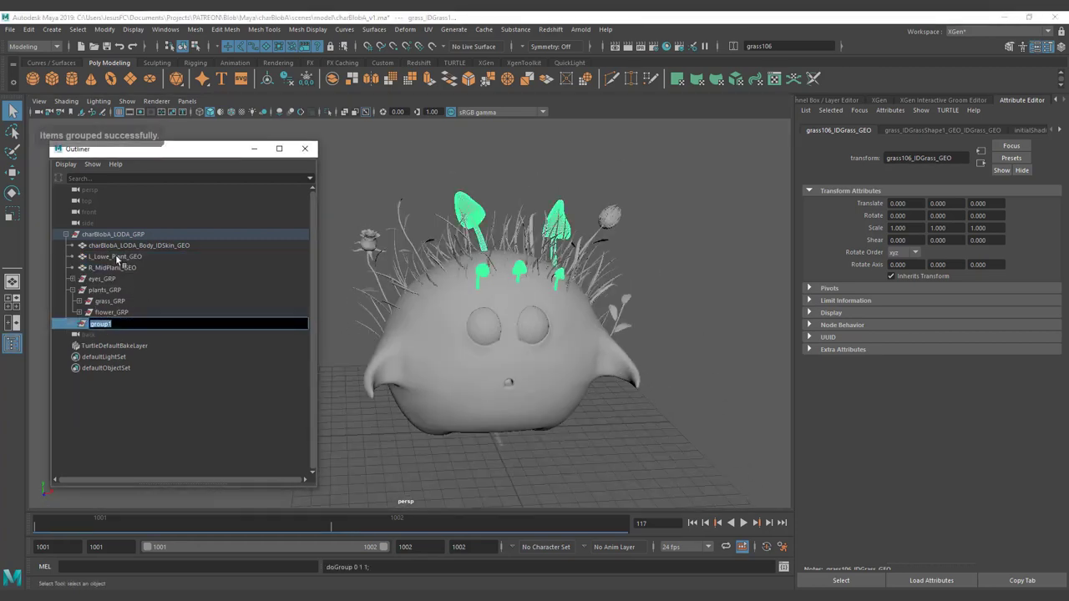
text(fungus_GRPO)
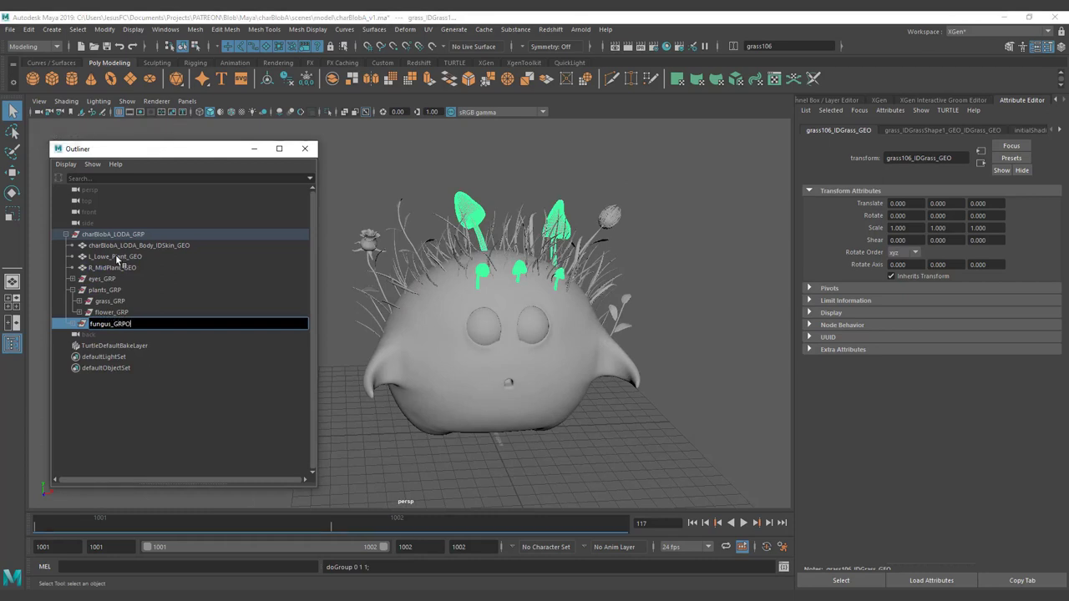
key(BackSpace)
key(Return)
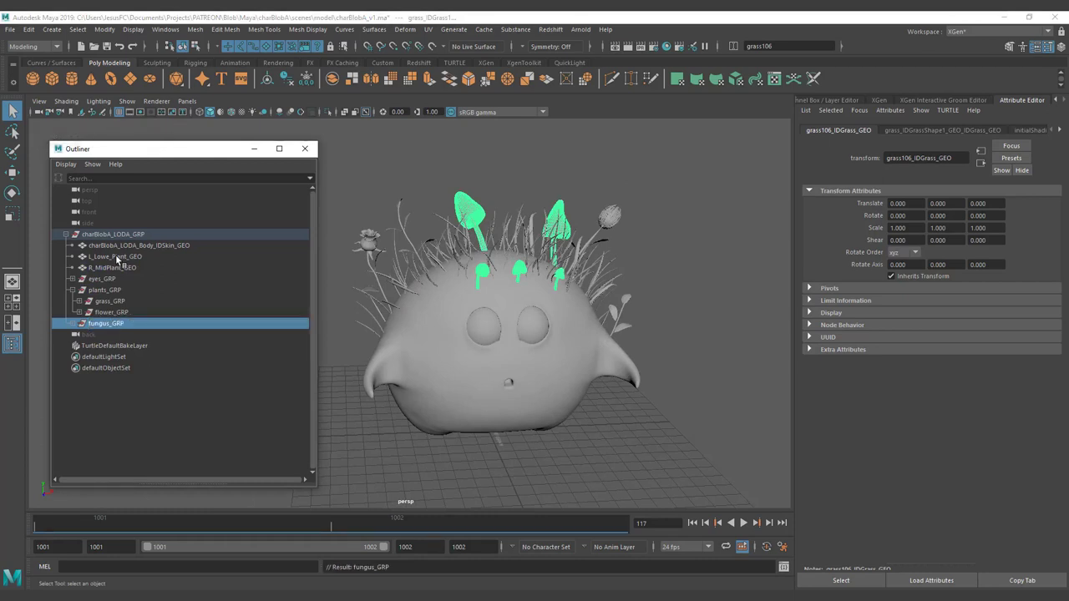
Nest fungus_GRP inside plants_GRP and check which fungus in the model each of its five meshes is.
click(78, 324)
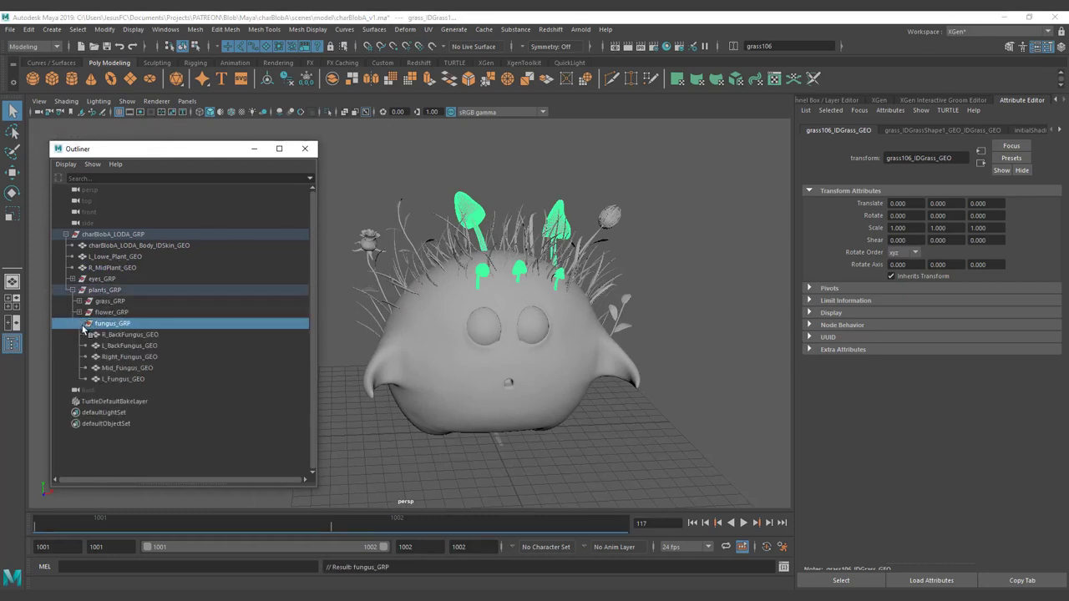
click(127, 334)
click(130, 346)
click(129, 379)
click(132, 368)
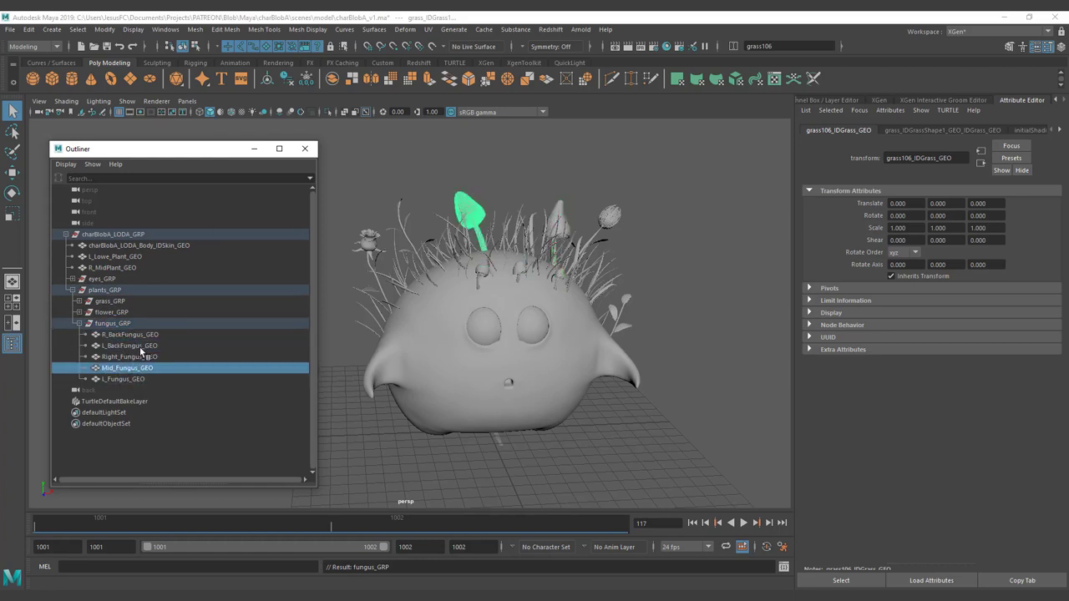
click(133, 357)
click(129, 380)
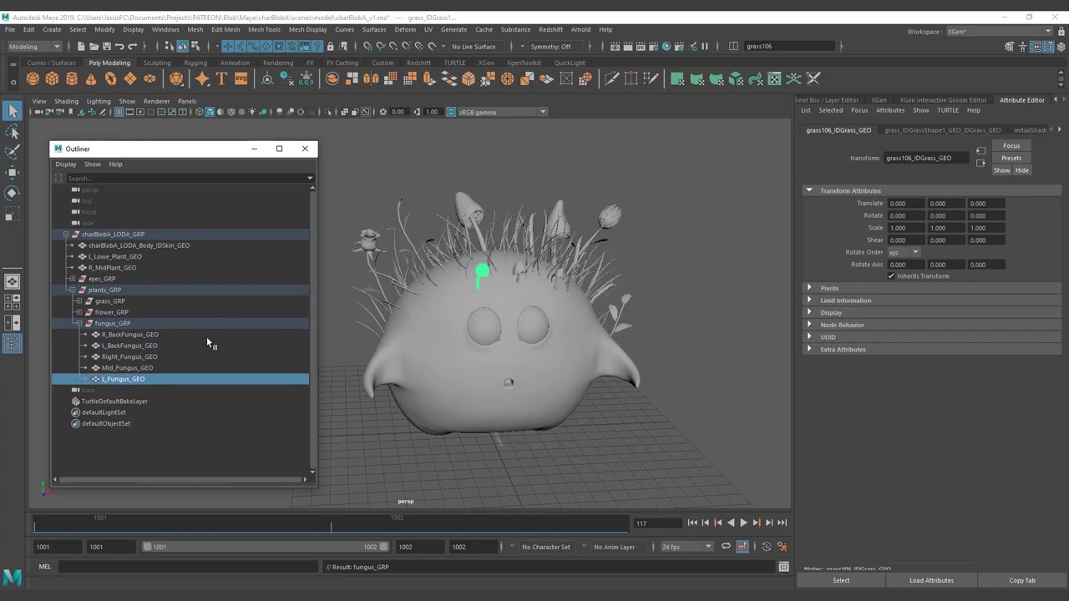
click(138, 337)
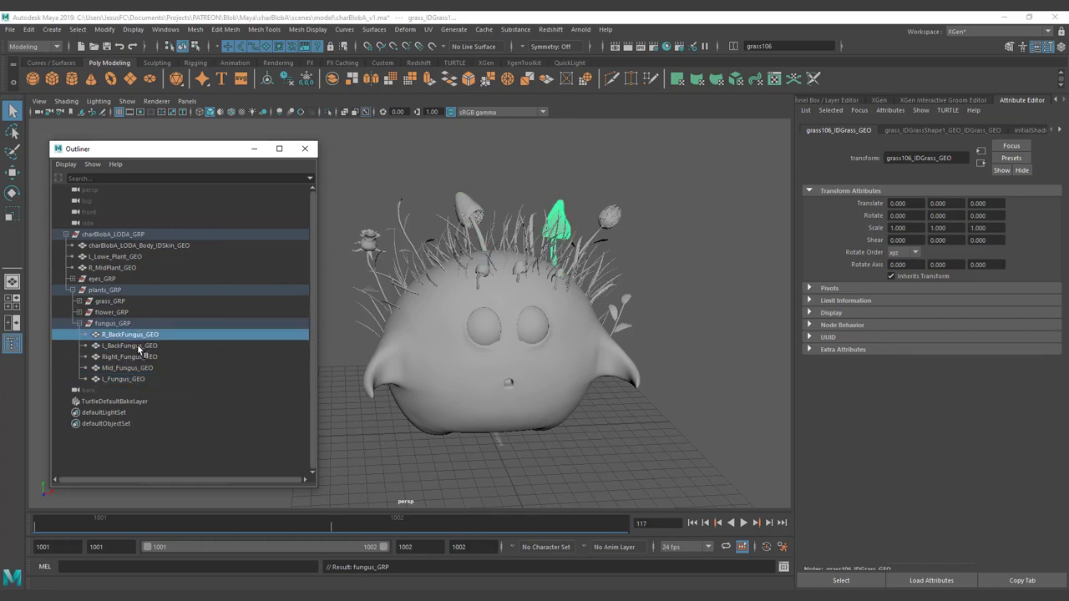
click(143, 347)
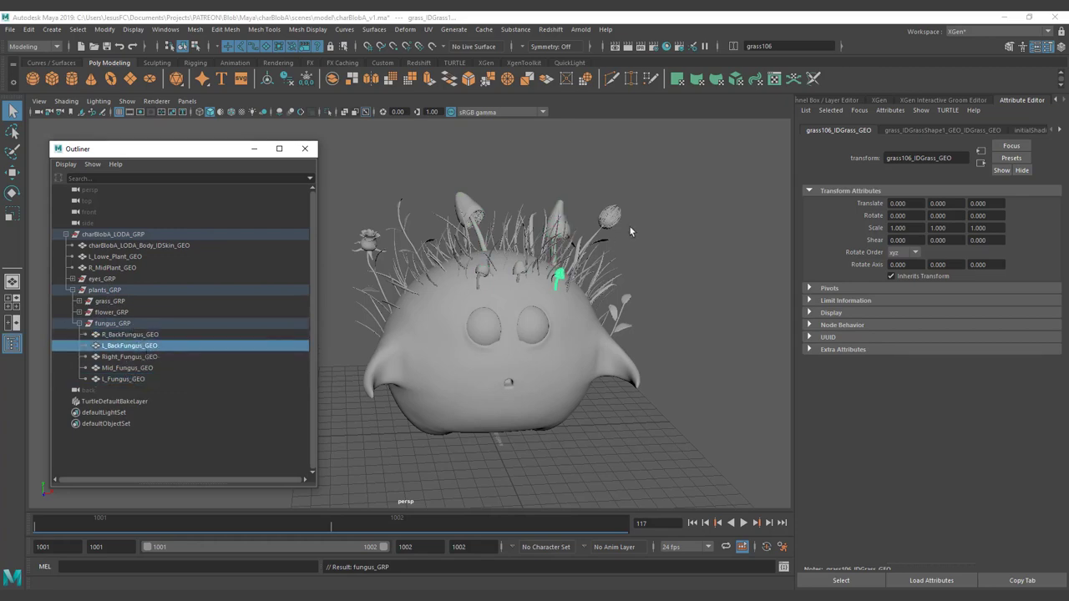
Rename the L_BackFungus_GEO mesh as L_FrontFungus_GEO.
alt+drag(630, 228, 598, 212)
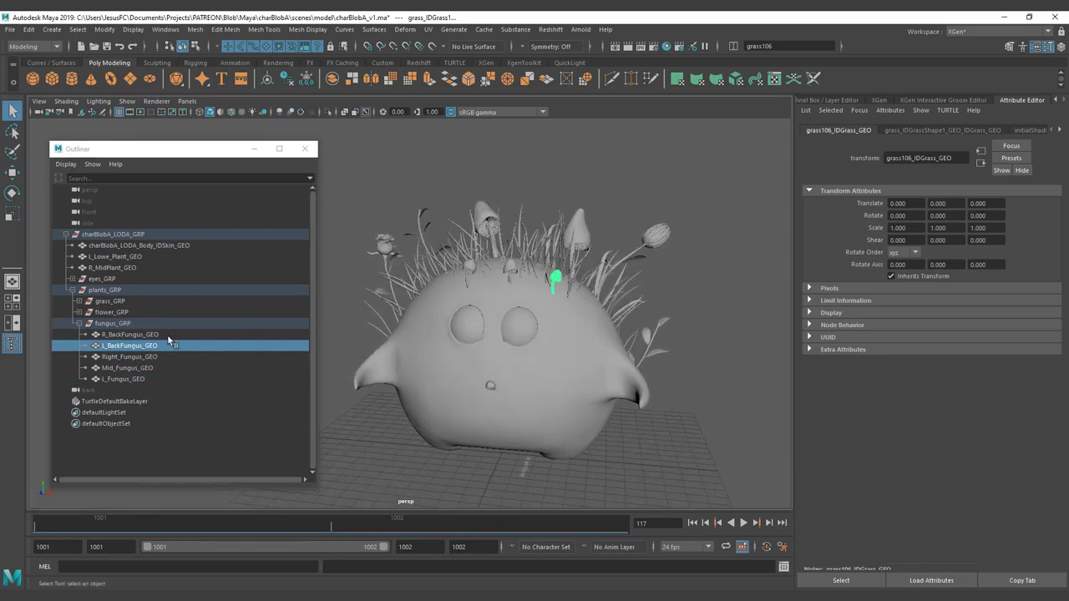
double_click(117, 346)
drag(110, 346, 124, 346)
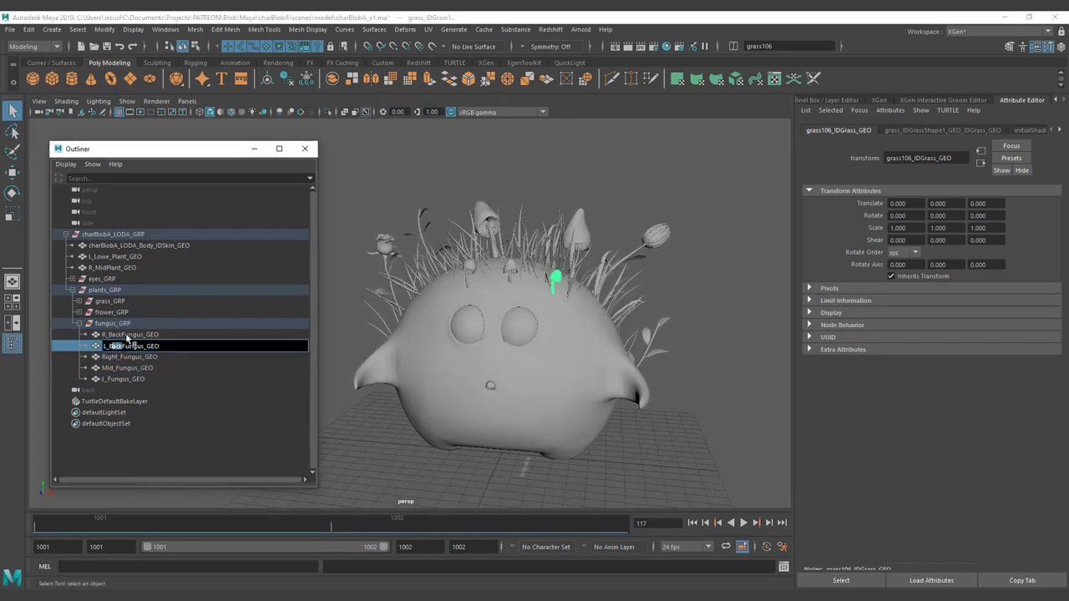
text(Front)
key(Return)
Shorten the side prefix of Right_Fungus_GEO so that the mesh is named R_Fungus_GEO.
click(127, 357)
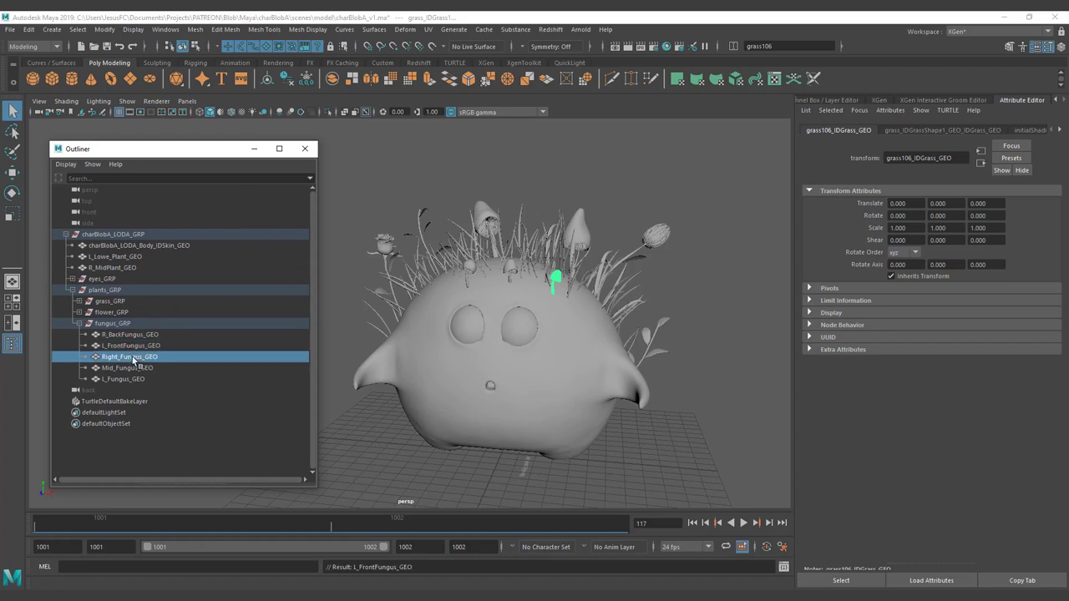
double_click(123, 359)
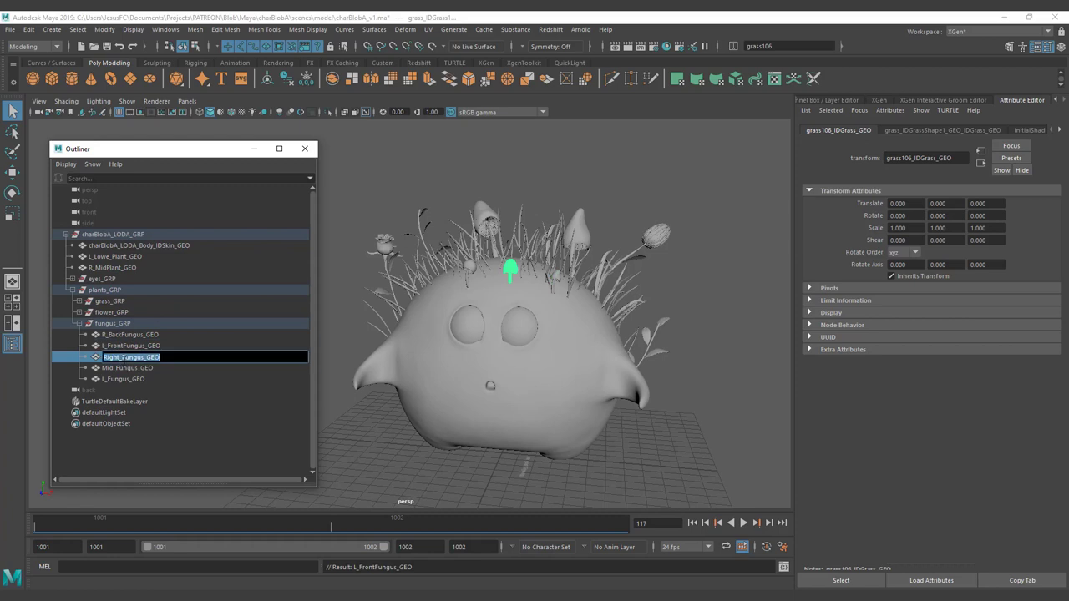
click(124, 347)
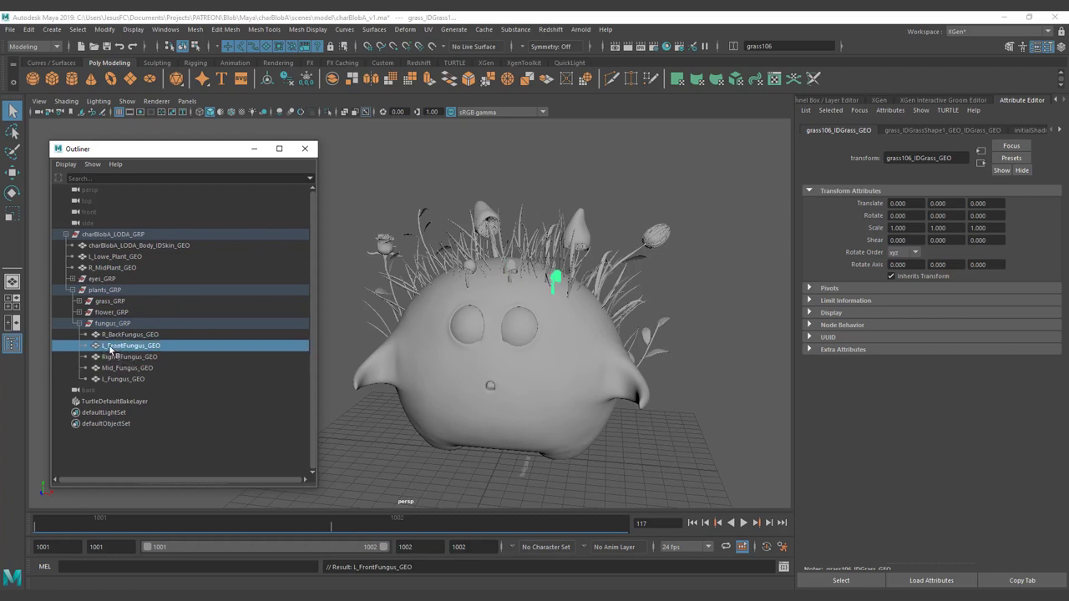
click(114, 358)
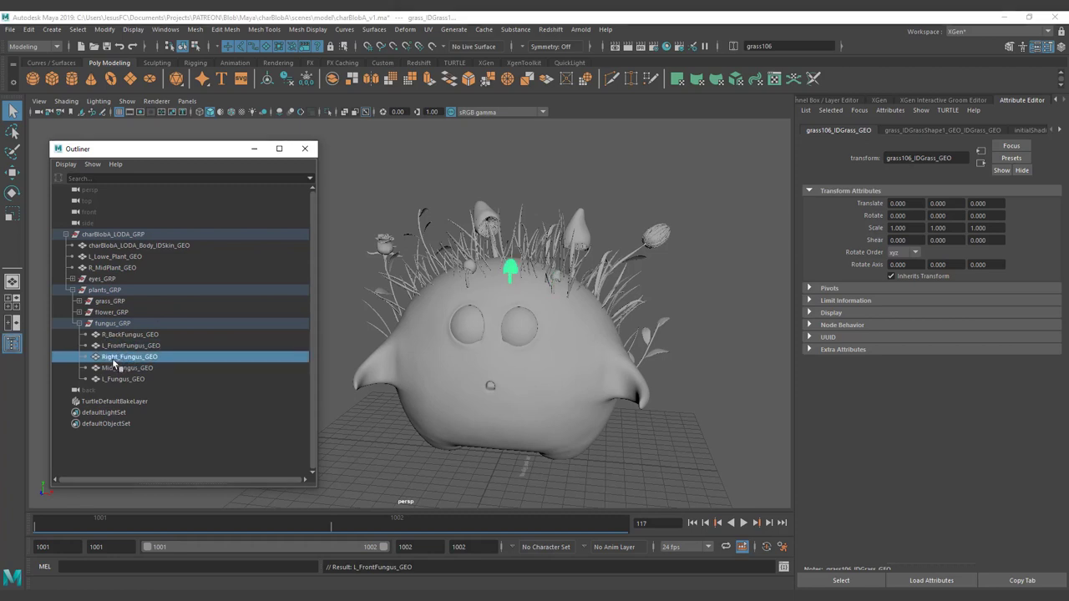
double_click(112, 361)
double_click(111, 358)
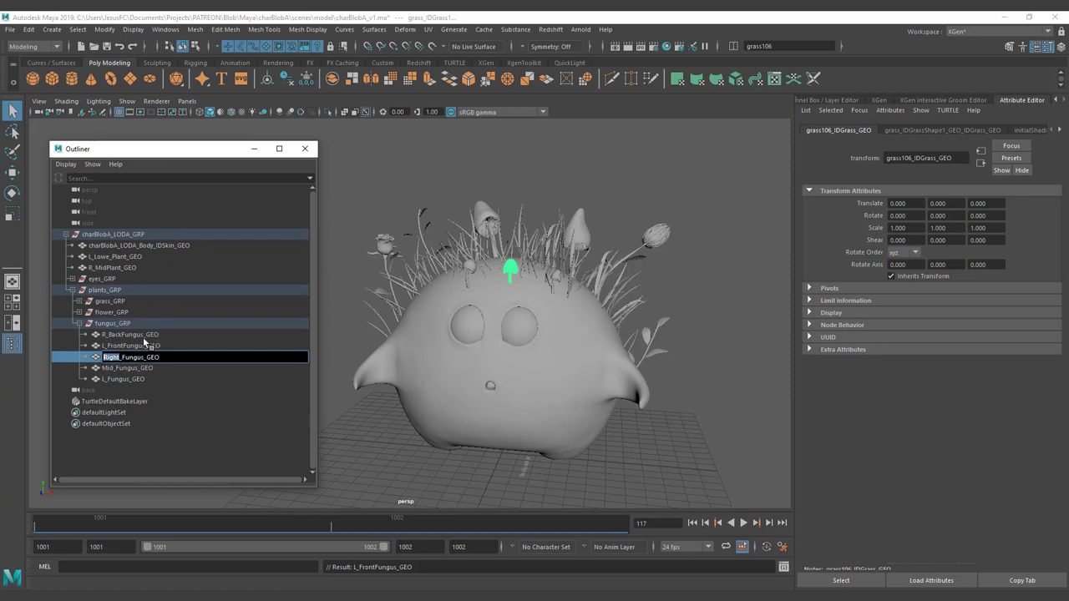
text(R)
key(Return)
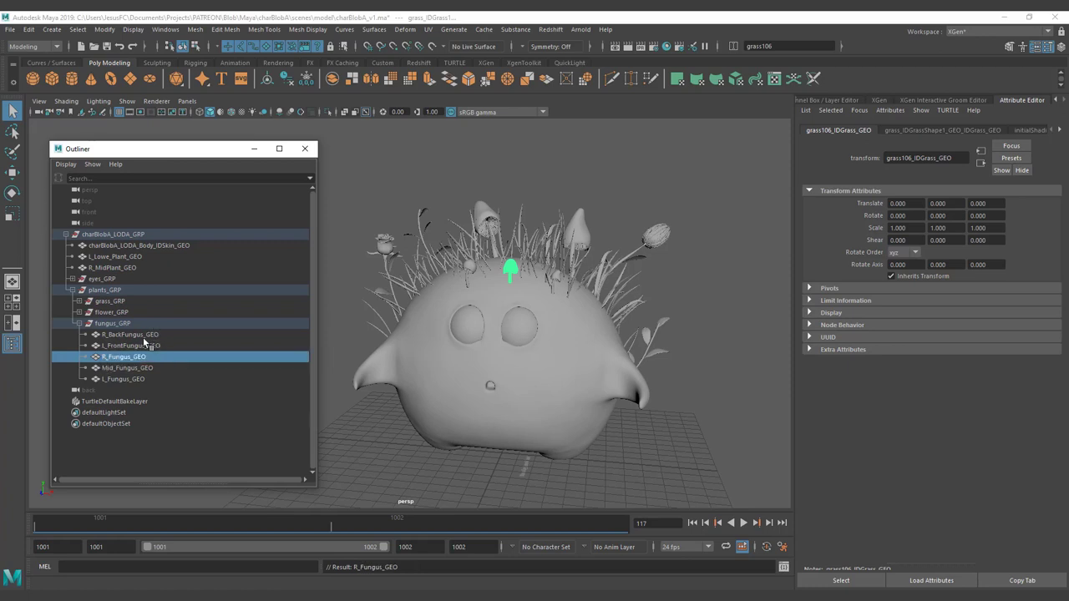
Replace the R prefix of the middle front fungus mesh, naming it center_Fungus_GEO.
alt+drag(343, 317, 530, 267)
double_click(106, 359)
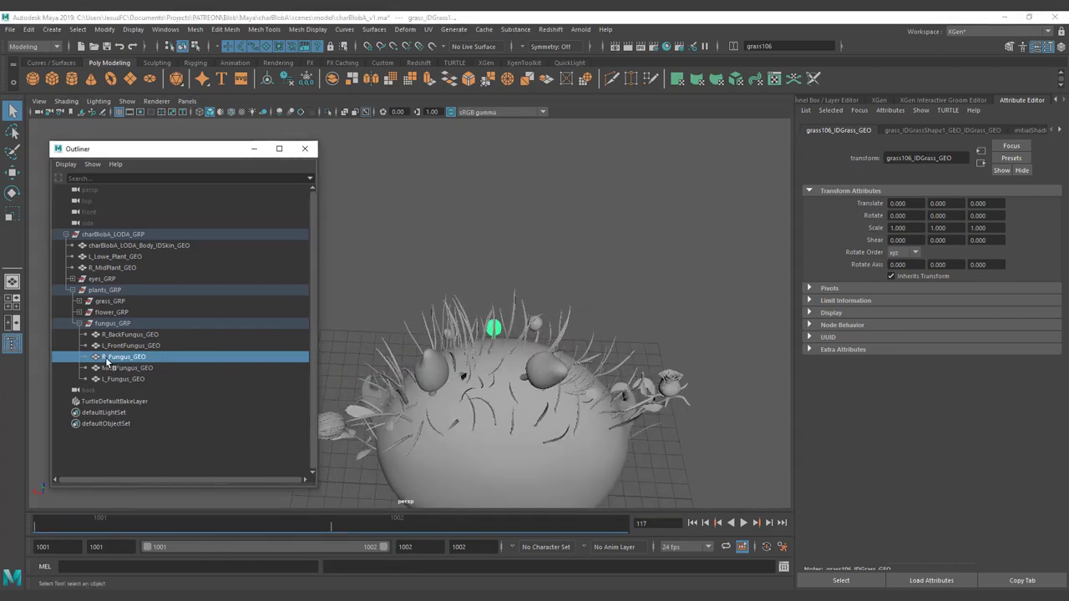
click(107, 357)
drag(107, 358, 95, 358)
text(center)
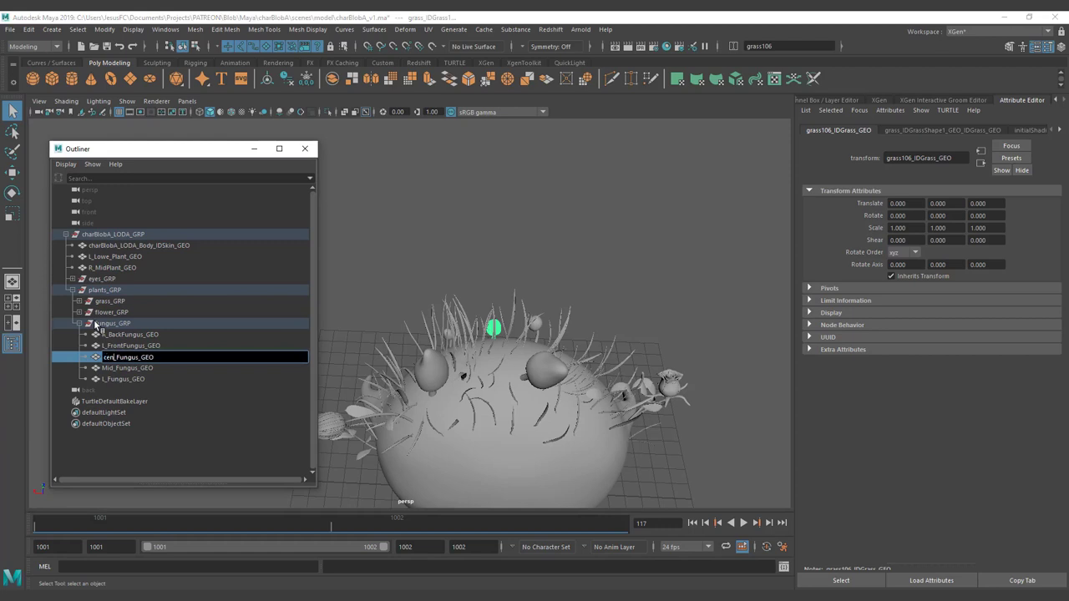
key(Return)
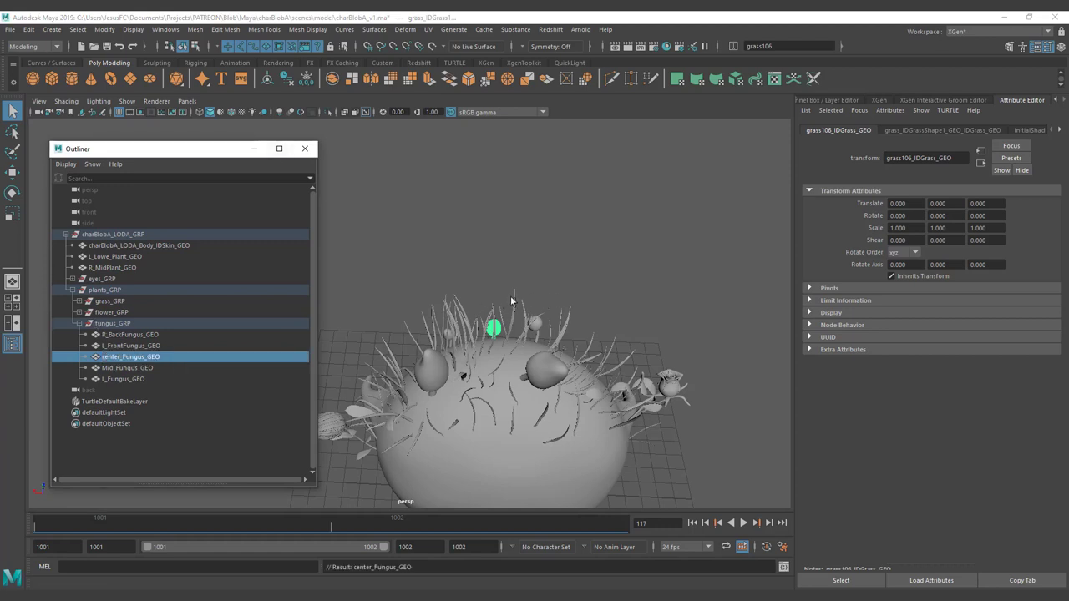
Correct the side prefix of the L_Fungus_GEO mesh, renaming it R_Fungus_GEO.
click(130, 368)
click(528, 322)
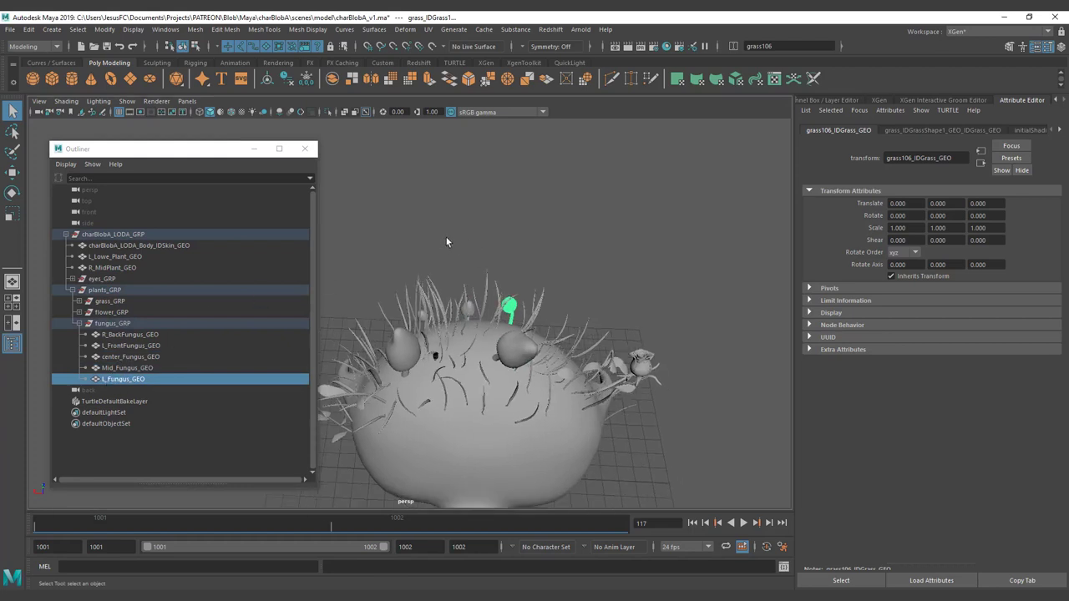
double_click(112, 381)
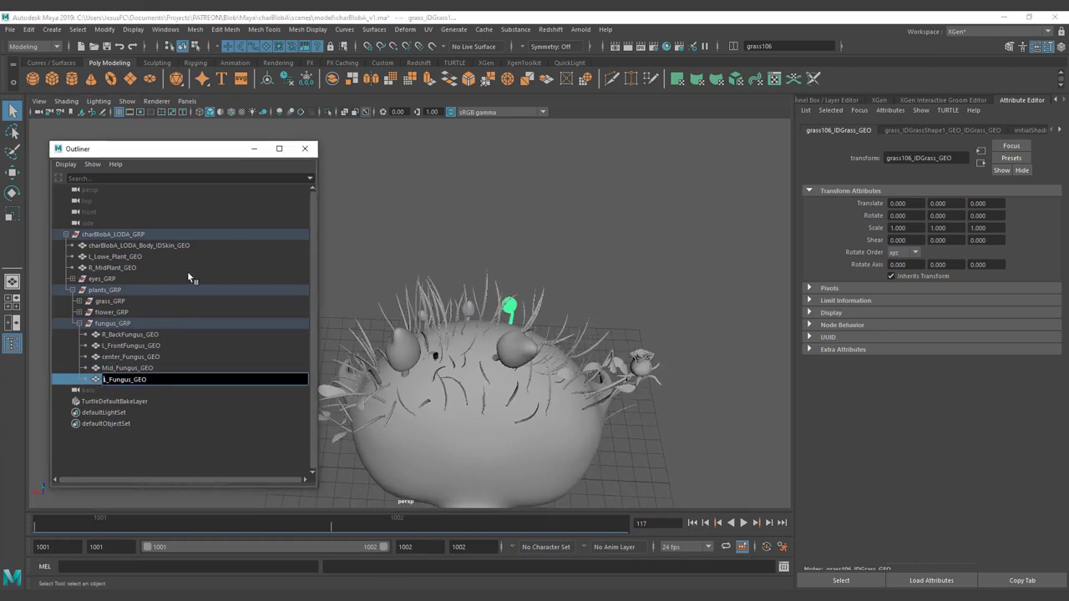
key(BackSpace)
text(R)
key(Return)
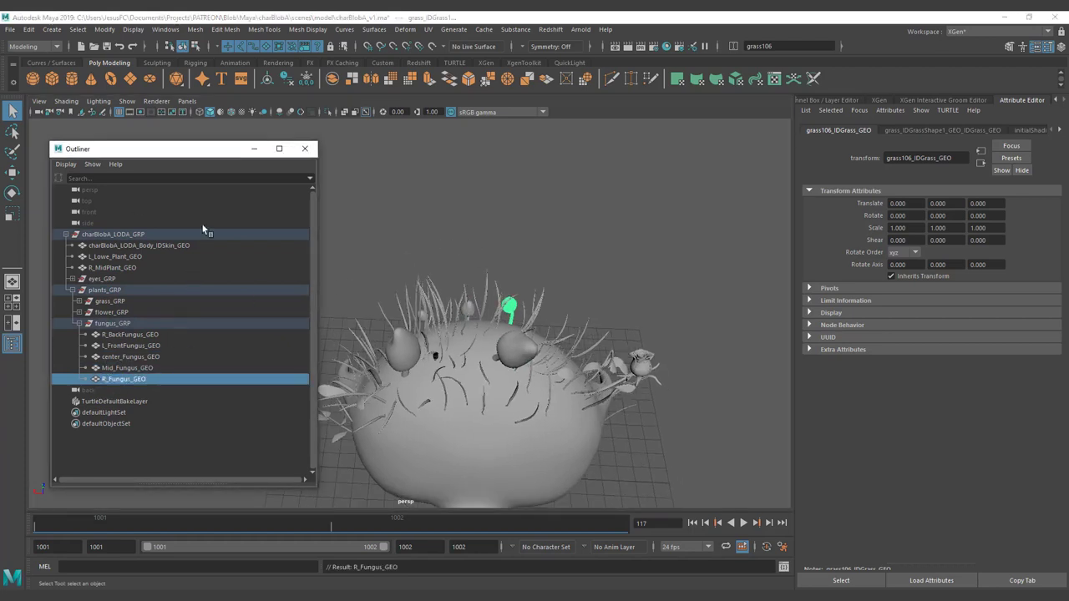
Correct the side prefix of the R_BackFungus_GEO mesh, renaming it L_BackFungus_GEO.
click(130, 336)
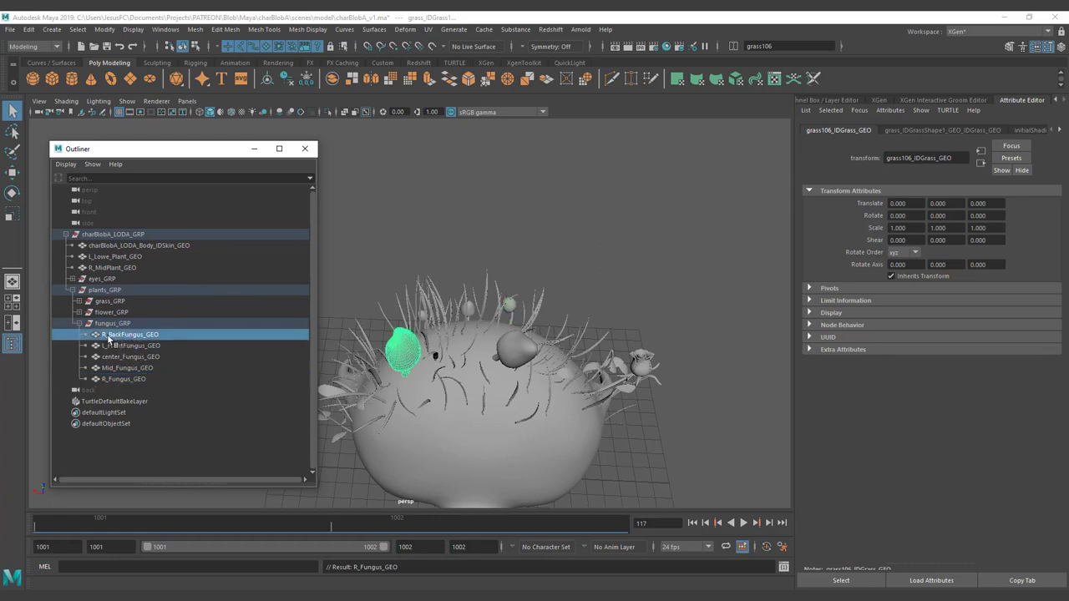
double_click(111, 335)
key(Home)
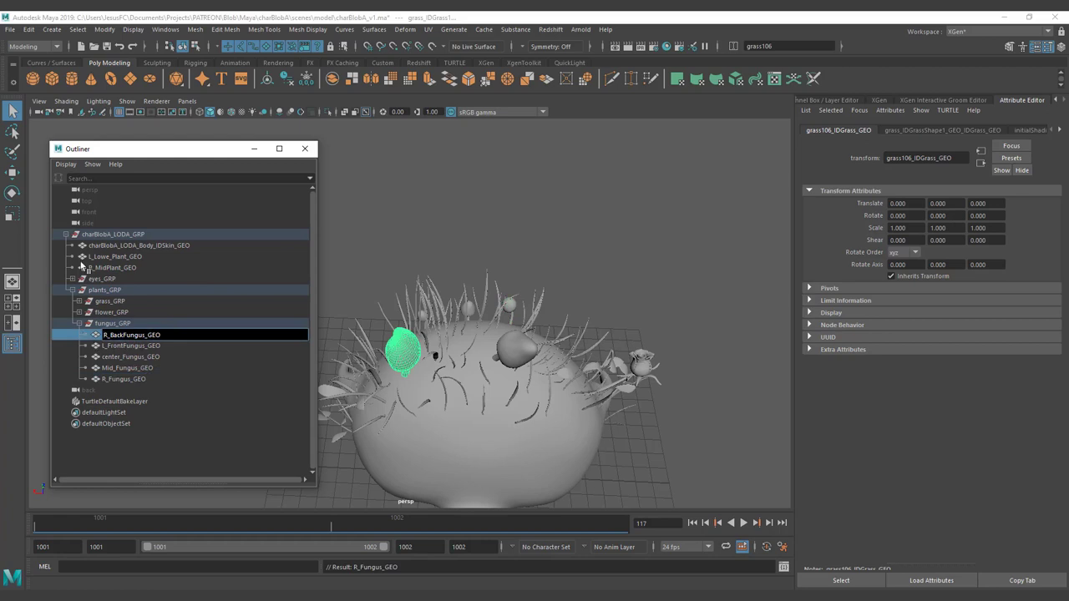
text(L_)
key(Return)
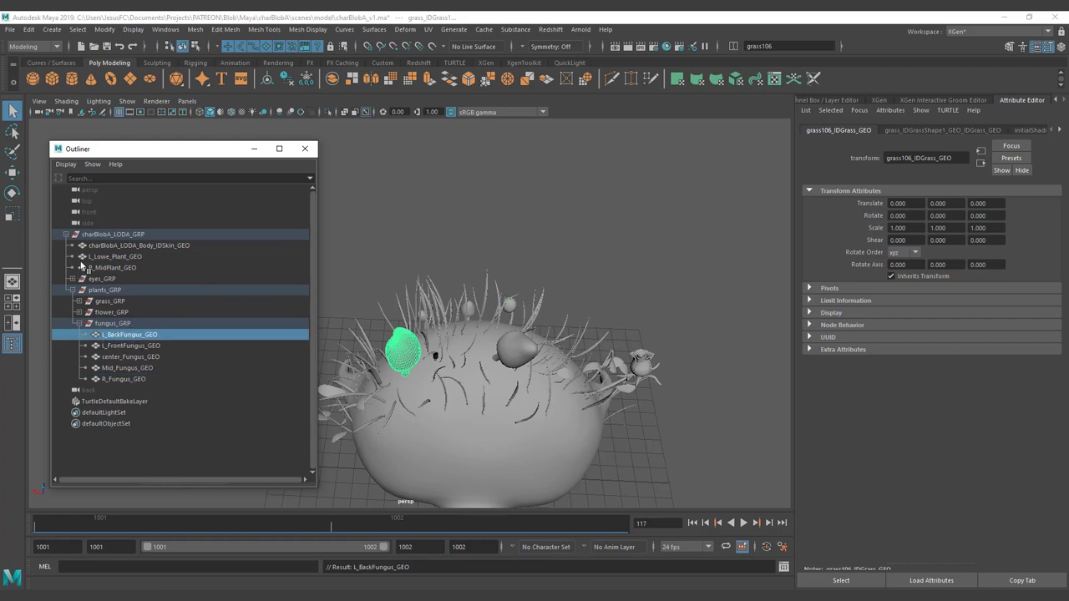
Rename the center_Fungus_GEO mesh as front_mid_Fungus_GEO.
click(496, 347)
double_click(114, 335)
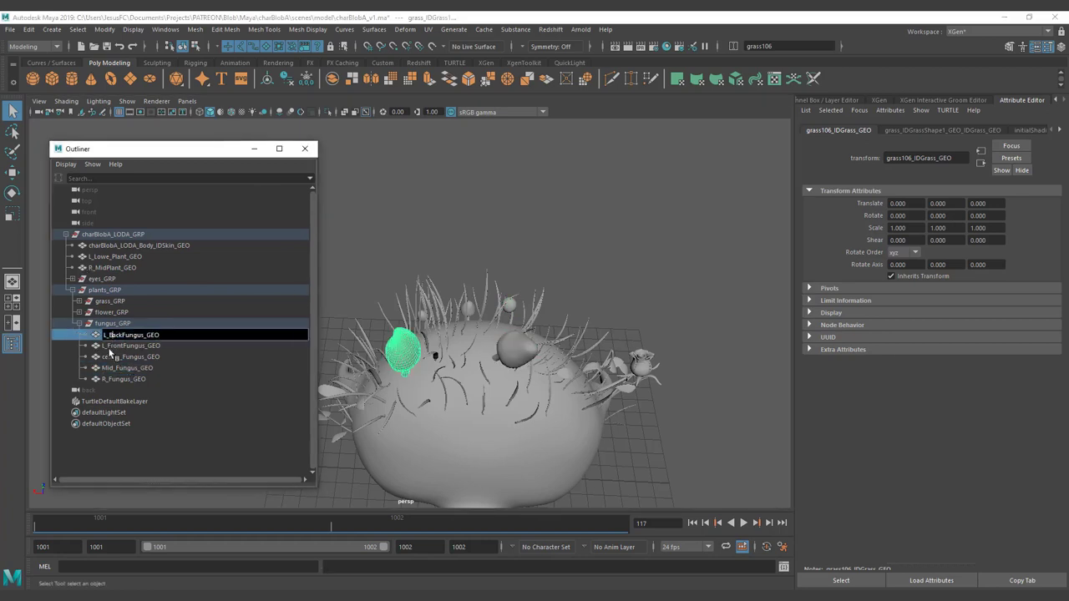
click(114, 355)
double_click(117, 355)
drag(122, 357, 100, 357)
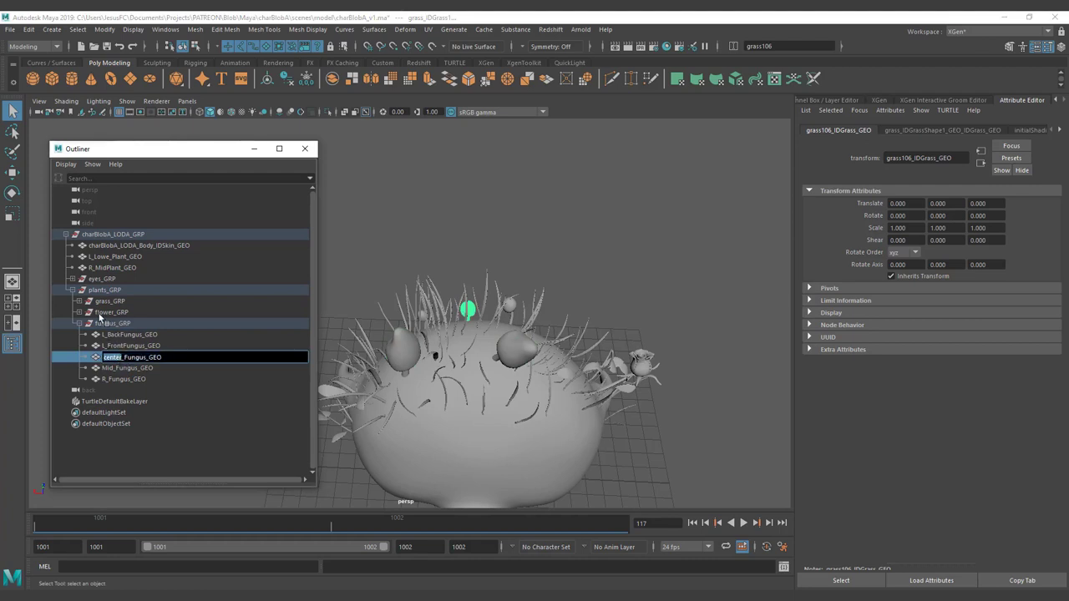
text(mid_)
key(BackSpace)
text(FRONT_)
key(BackSpace)
key(BackSpace)
key(BackSpace)
key(BackSpace)
key(BackSpace)
key(BackSpace)
text(Fron)
key(BackSpace)
key(BackSpace)
key(BackSpace)
key(BackSpace)
text(front_)
key(Return)
Rename the L_FrontFungus_GEO mesh as front_L_Fungus_GEO.
click(123, 346)
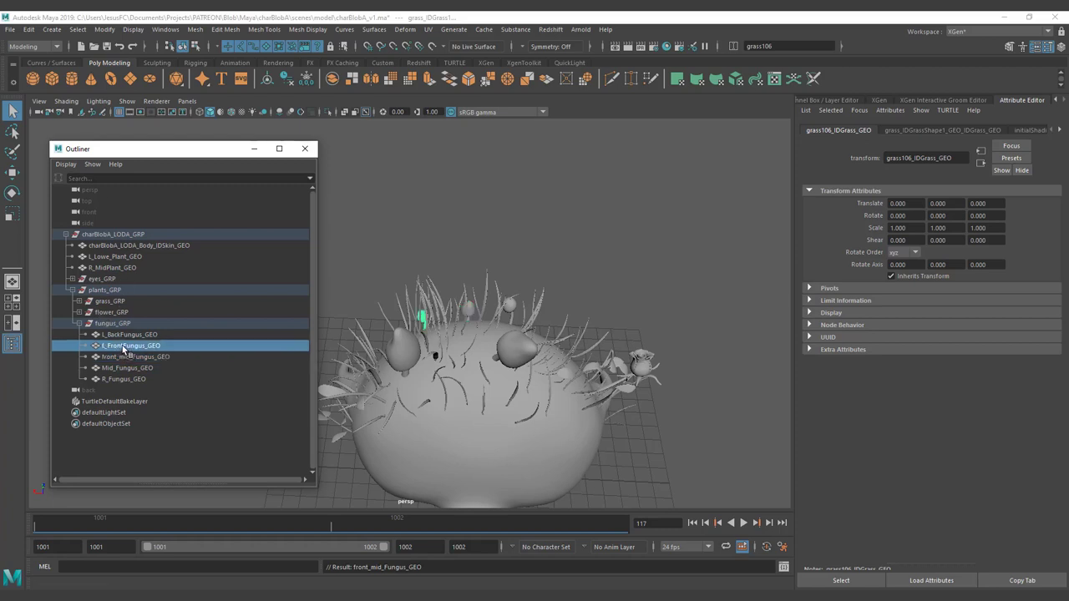
double_click(124, 348)
key(shift+Home)
text(front)
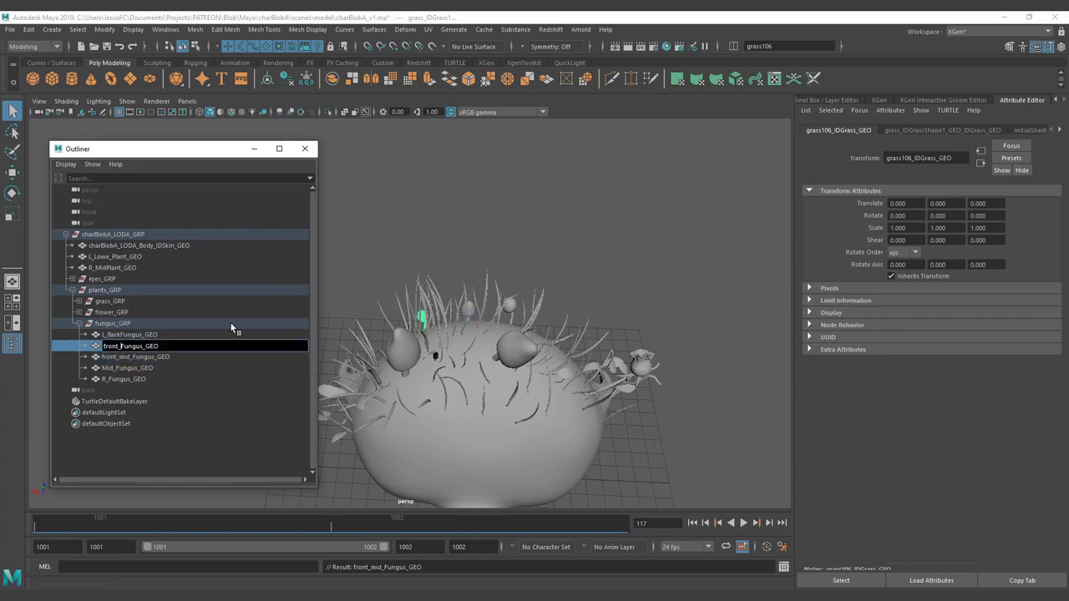
text(__)
text(L)
key(Return)
Rename the L_BackFungus_GEO mesh as back_L_Fungus_GEO.
click(125, 335)
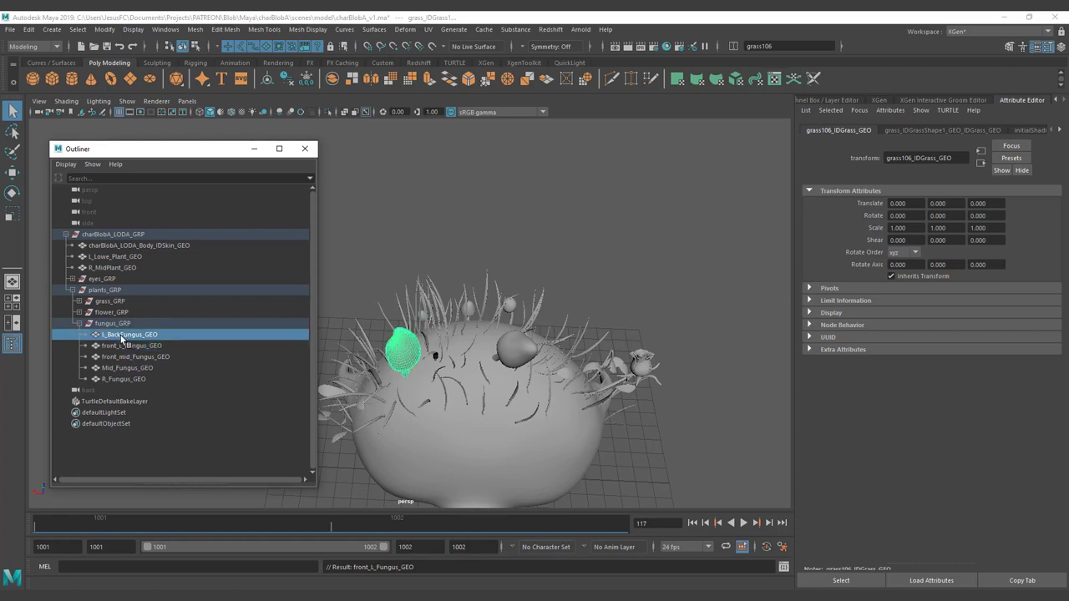
double_click(121, 334)
drag(122, 334, 65, 323)
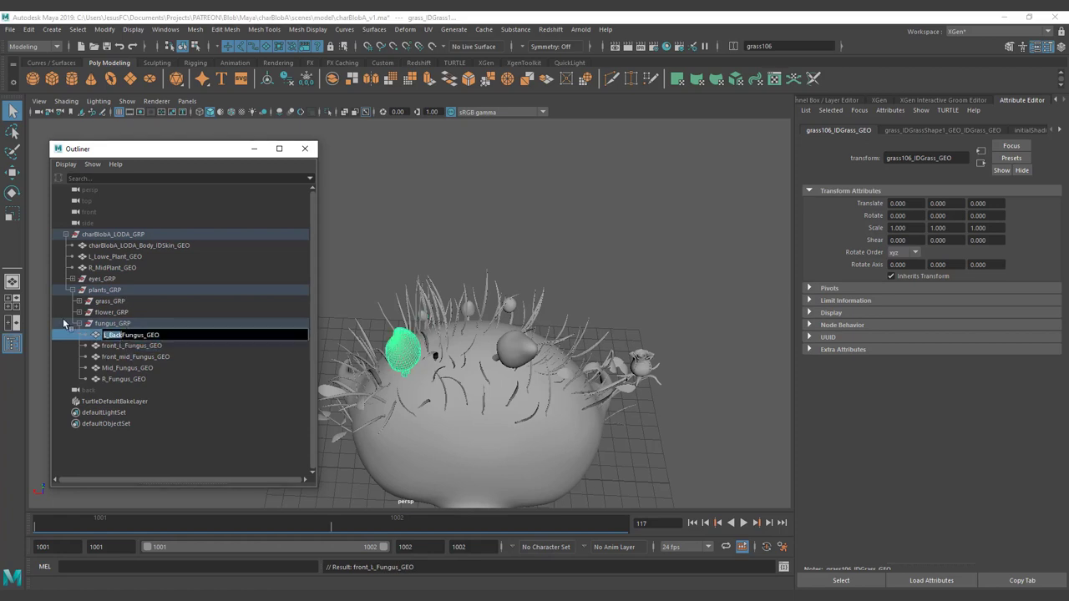
text(back_L_)
key(Return)
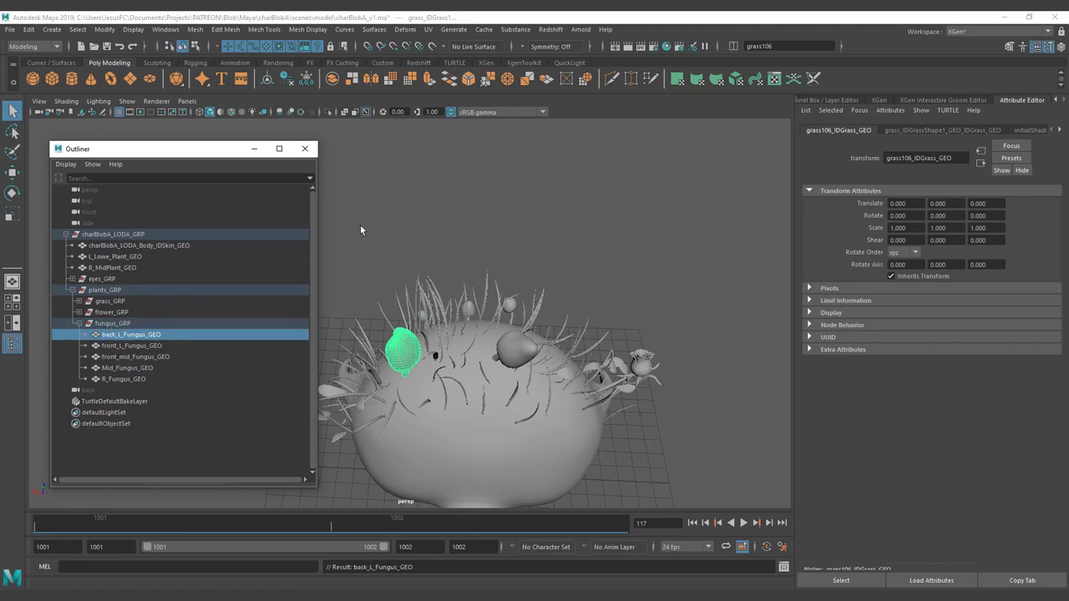
Rename the Mid_Fungus_GEO mesh as back_mid_Fungus_GEO.
click(127, 360)
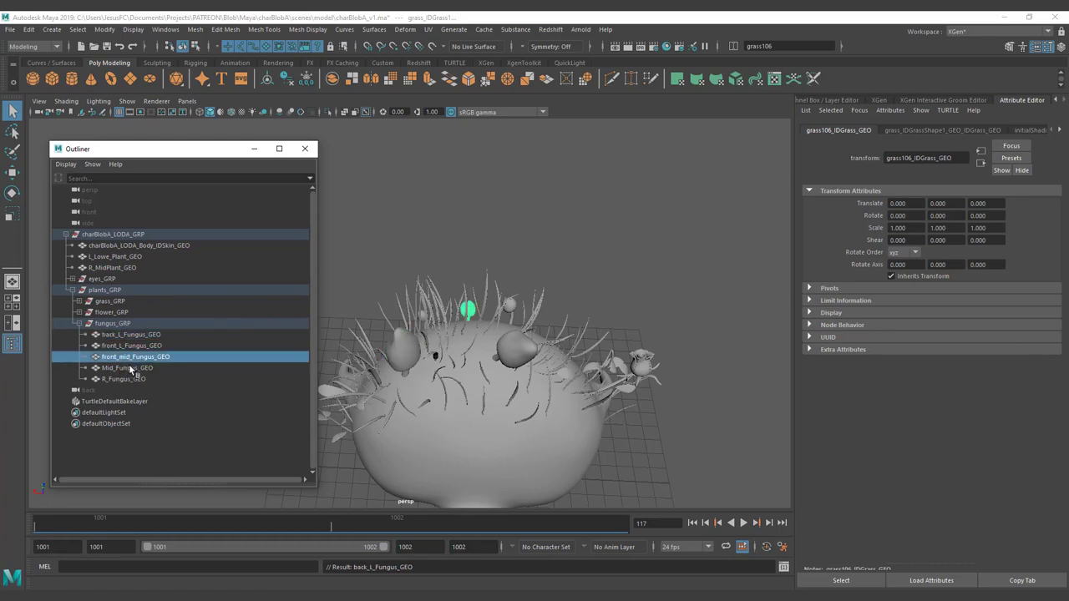
click(129, 368)
double_click(111, 370)
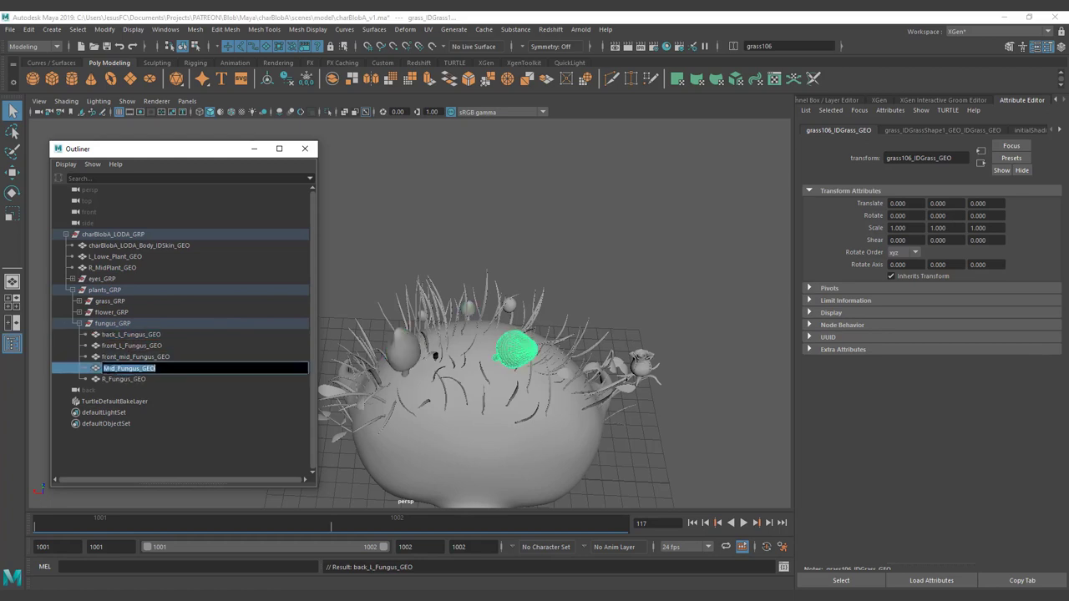
click(104, 368)
text(back_m)
key(Return)
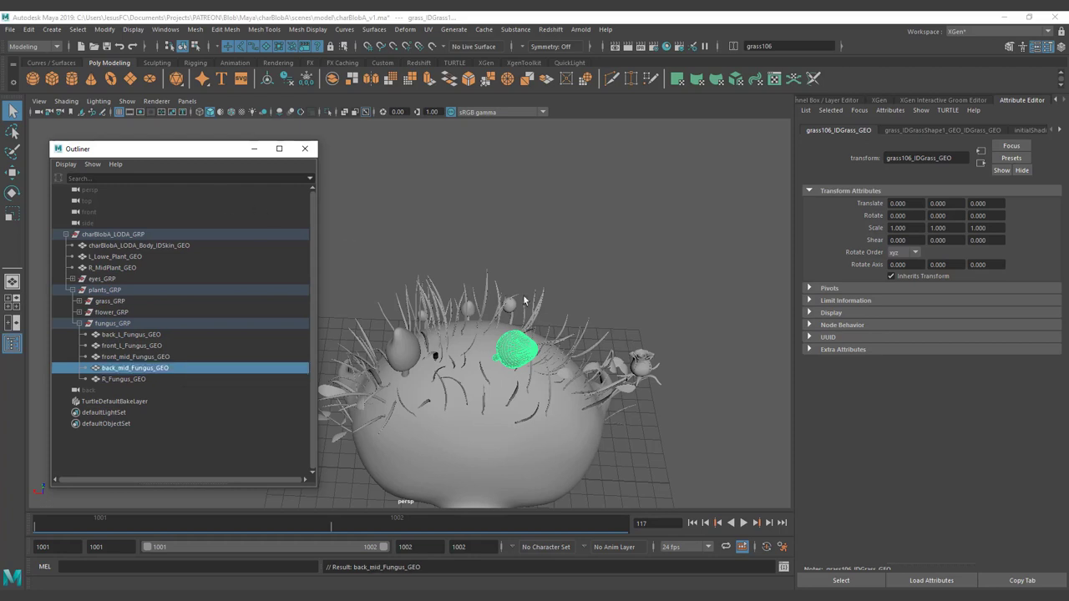
Add a front_ prefix to the R_Fungus_GEO mesh, naming it front_R_Fungus_GEO.
alt+drag(391, 361, 501, 332)
click(162, 380)
alt+drag(547, 226, 554, 279)
click(106, 380)
double_click(105, 378)
text(front)
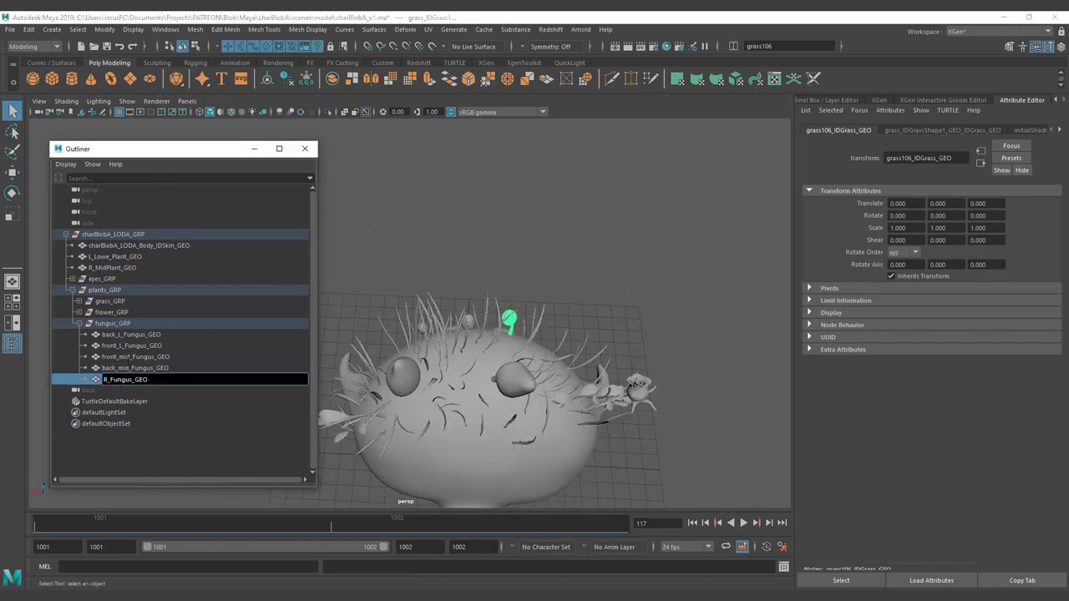
text(_)
key(Return)
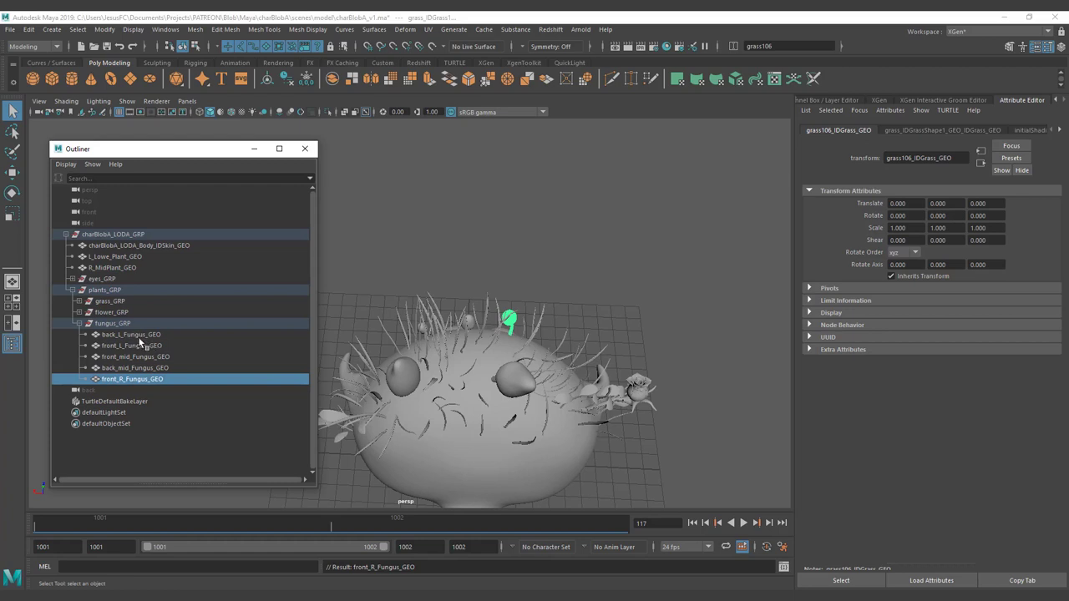
click(142, 339)
double_click(140, 339)
mouse_move(147, 334)
mouse_down()
mouse_move(125, 335)
mouse_move(144, 335)
mouse_up()
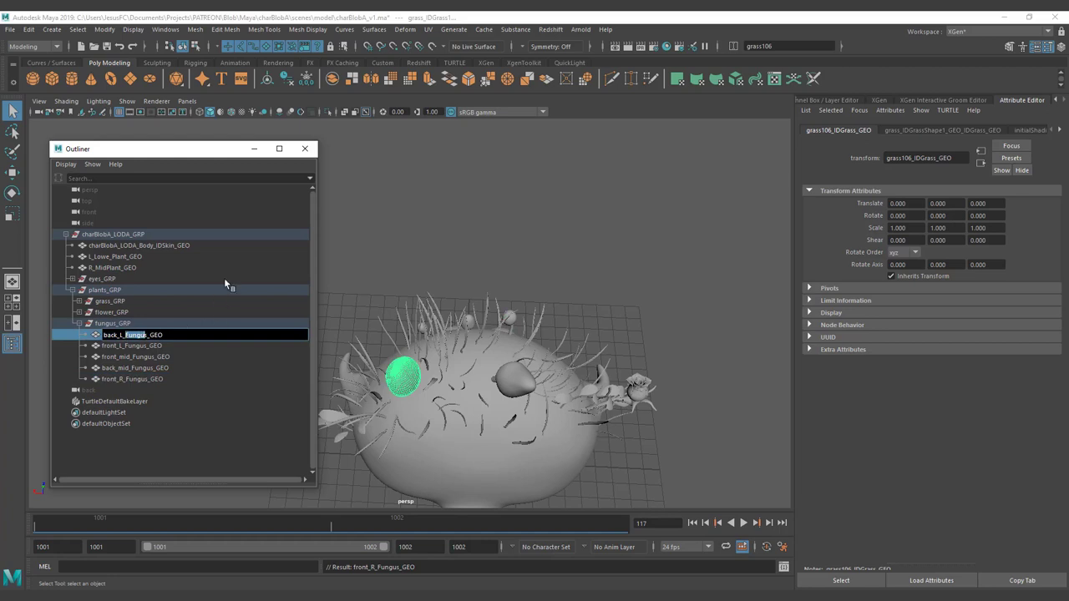
key(shift+Right)
text(mushroom)
key(shift+Left)
key(shift+Left)
key(shift+Left)
key(shift+Left)
key(shift+Left)
key(shift+Left)
key(shift+Left)
key(shift+Left)
key(ctrl+c)
text(Fungus)
key(shift+Left)
key(shift+Left)
key(shift+Left)
key(shift+Left)
key(shift+Left)
key(shift+Left)
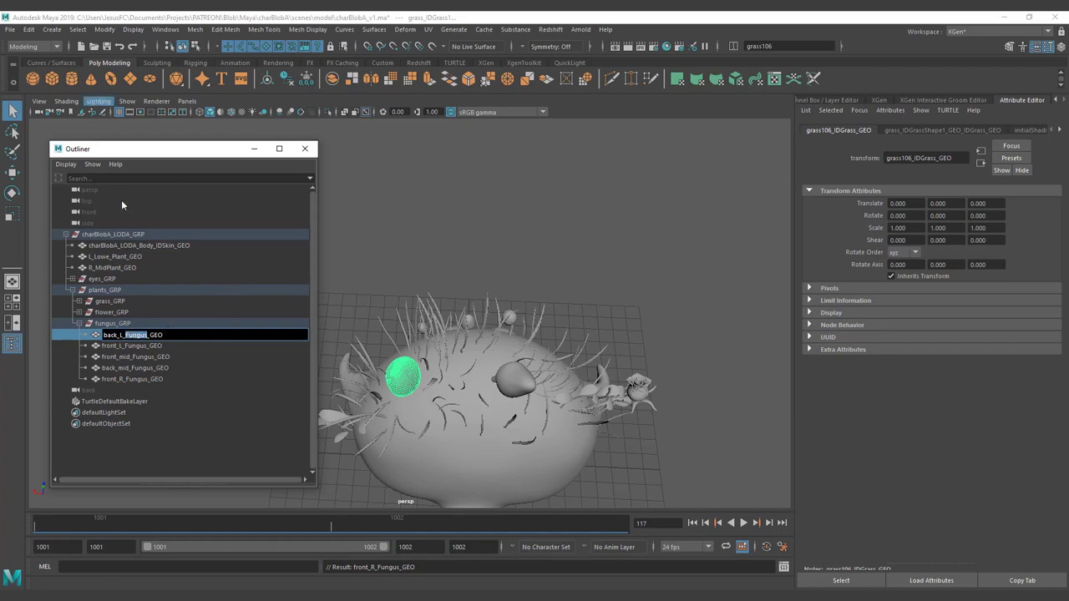
key(Return)
Use search and replace to change Fungus to Mushroom in the names of all five meshes in fungus_GRP.
shift+click(132, 380)
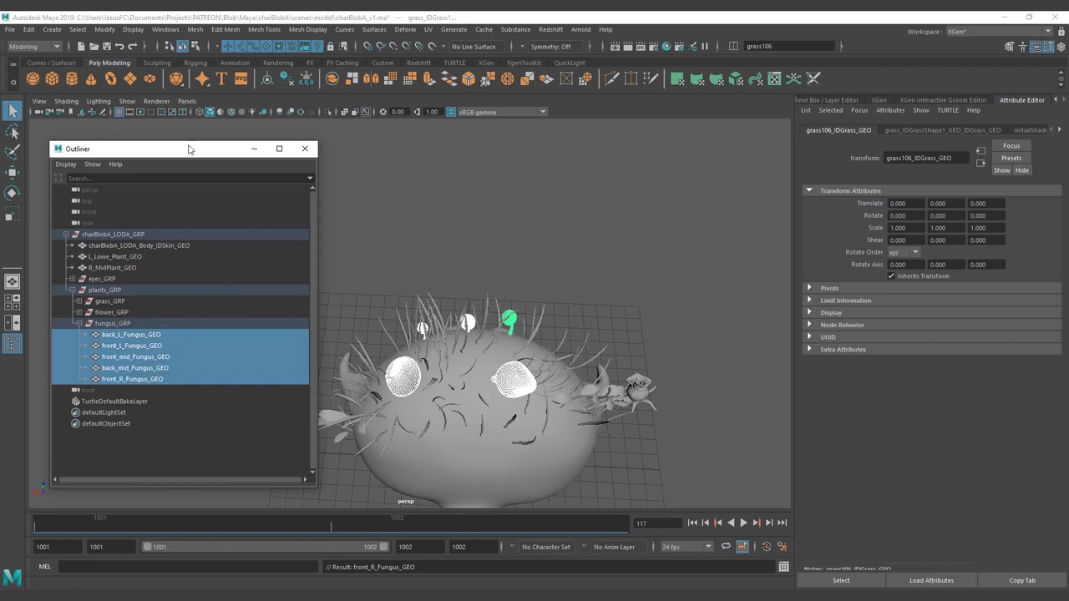
click(164, 29)
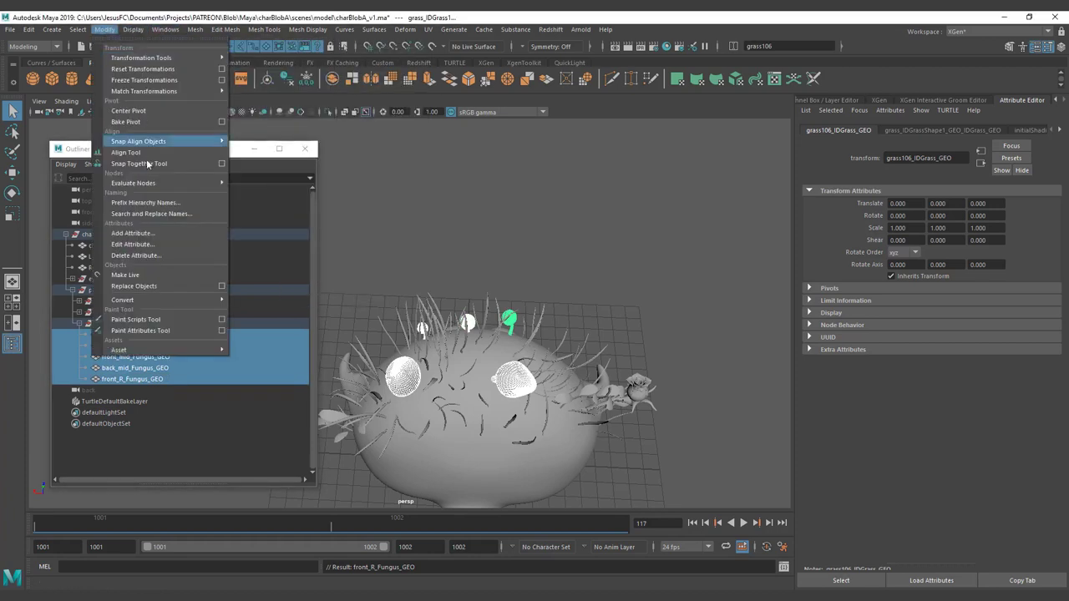
click(179, 219)
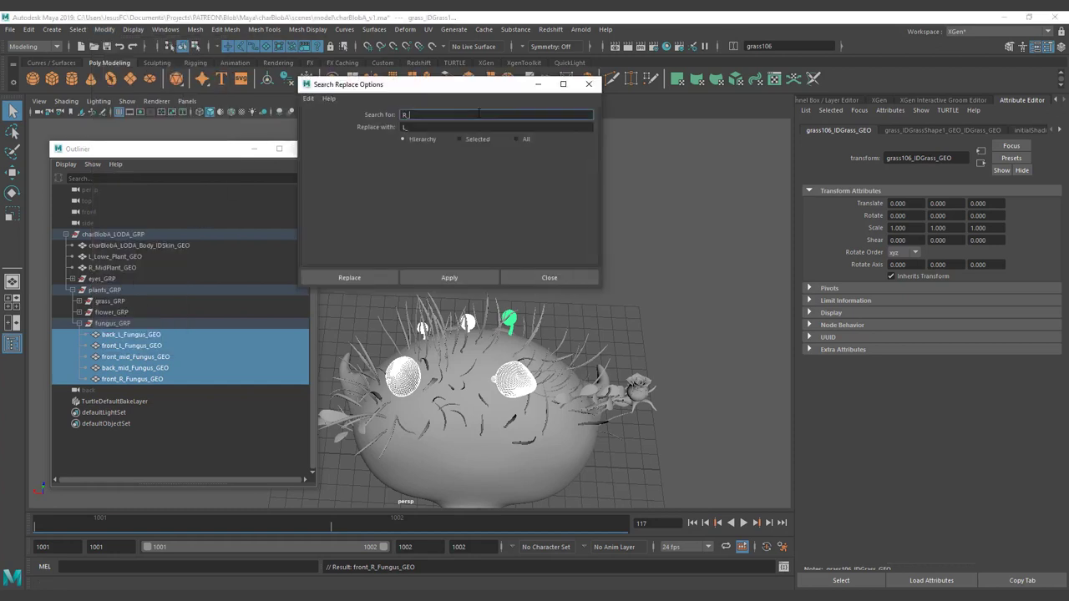
text(mushroom)
drag(347, 115, 384, 103)
key(Tab)
key(ctrl+v)
text(Fungus)
drag(408, 126, 333, 107)
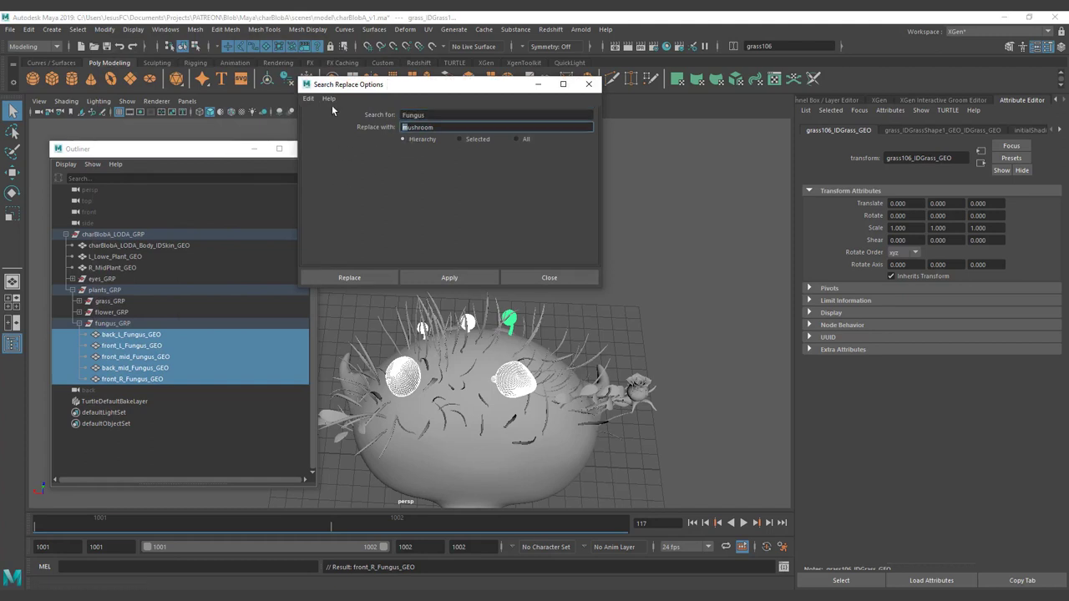
text(M)
click(451, 279)
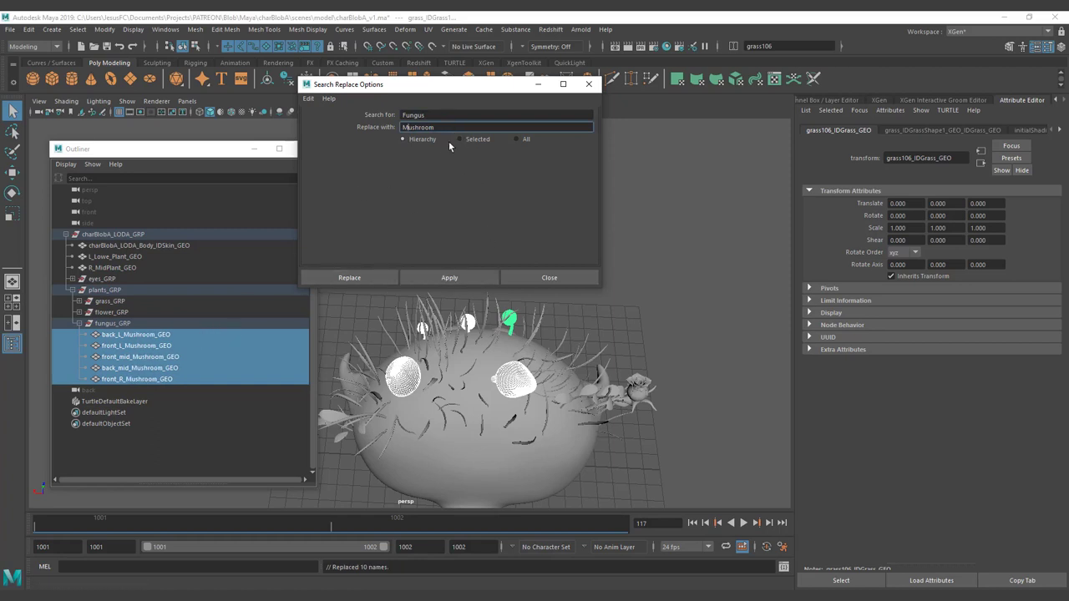
Replace Mushroom with Mushroom_IDMushroom in the names of the five selected mushroom meshes.
double_click(414, 127)
key(ctrl+c)
double_click(450, 114)
key(ctrl+v)
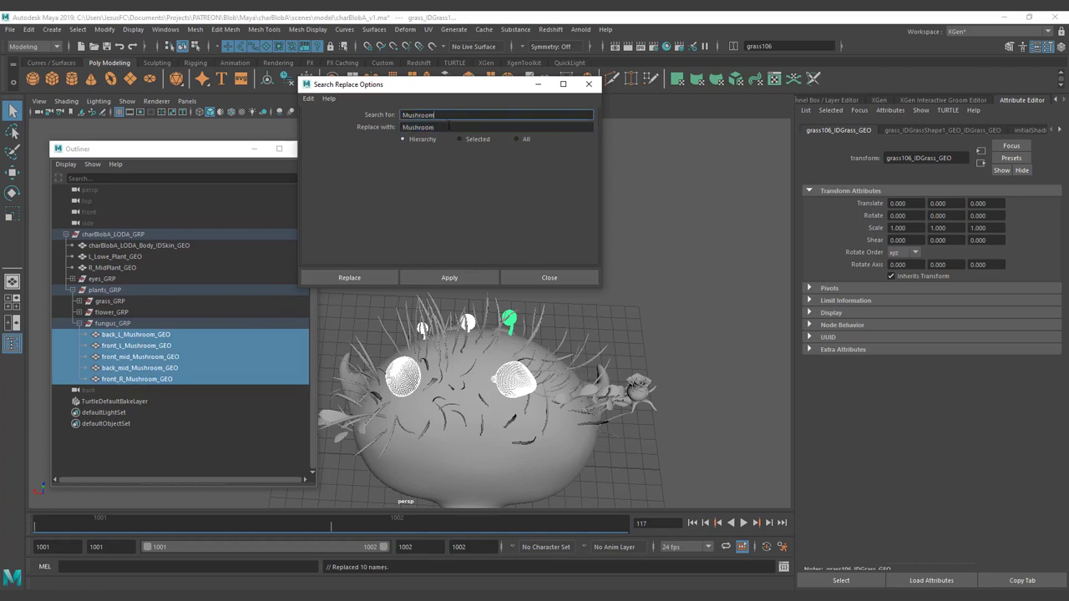
click(451, 126)
text(_IDMushroom)
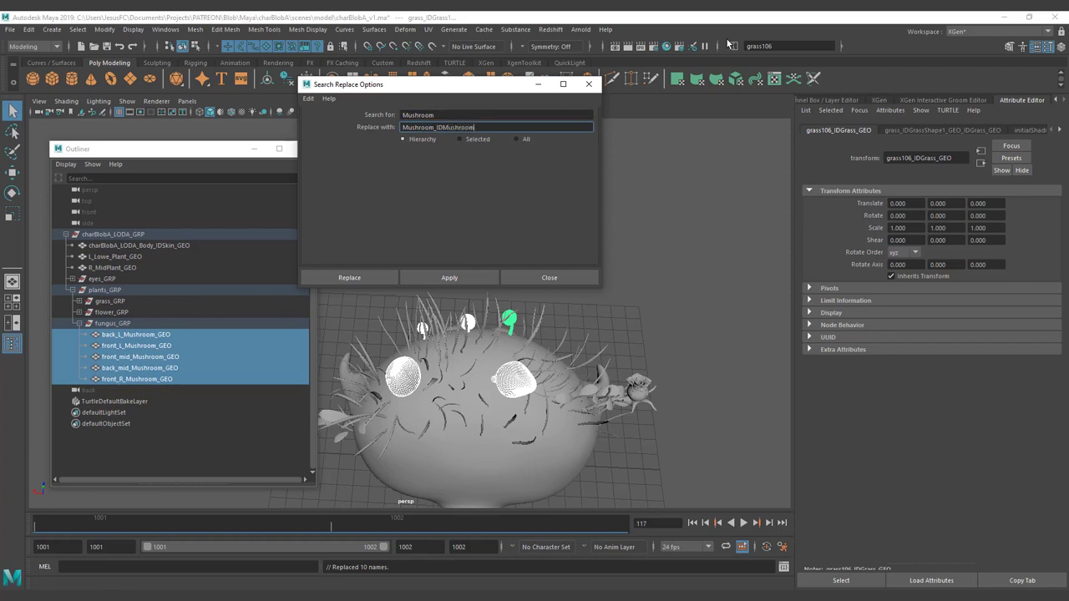
click(452, 278)
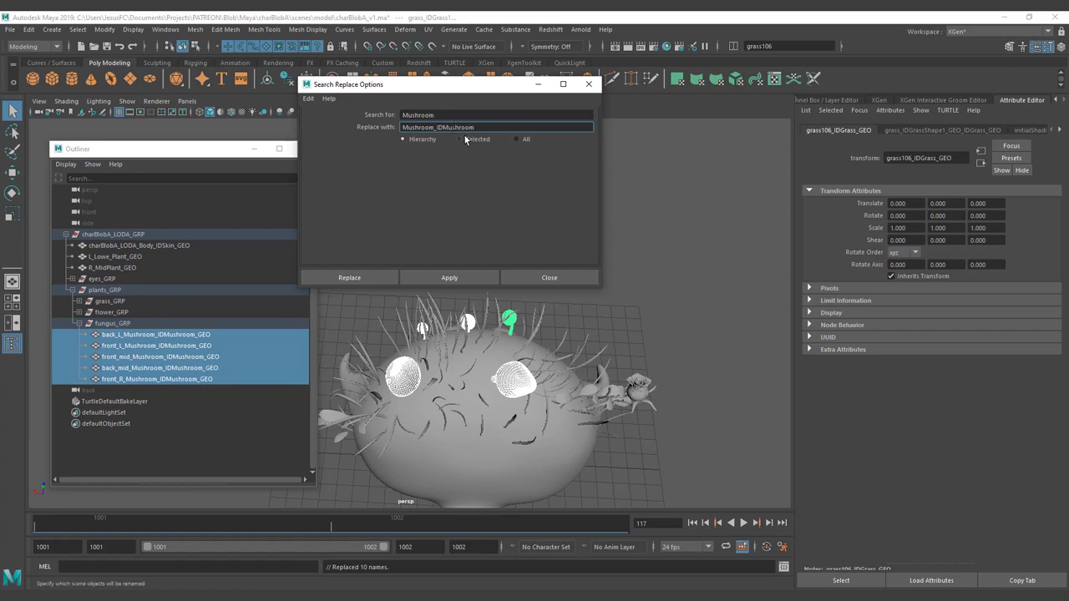
Undo the ID renames, replace Mushroom with Mushroom_ID in the five mesh names, and close the search and replace options.
drag(474, 127, 443, 126)
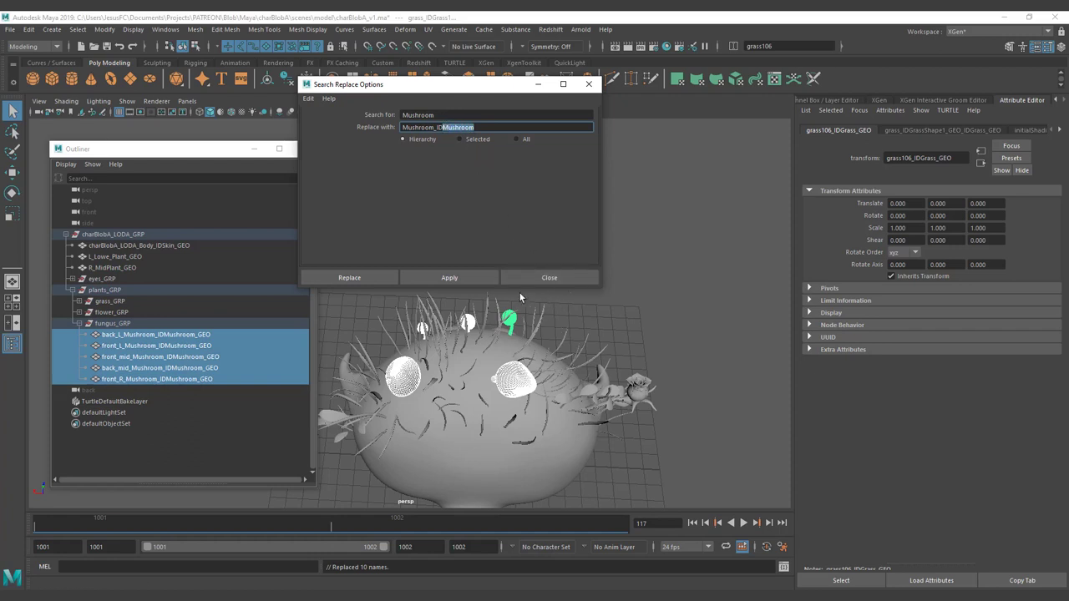
drag(402, 127, 497, 130)
click(442, 128)
key(BackSpace)
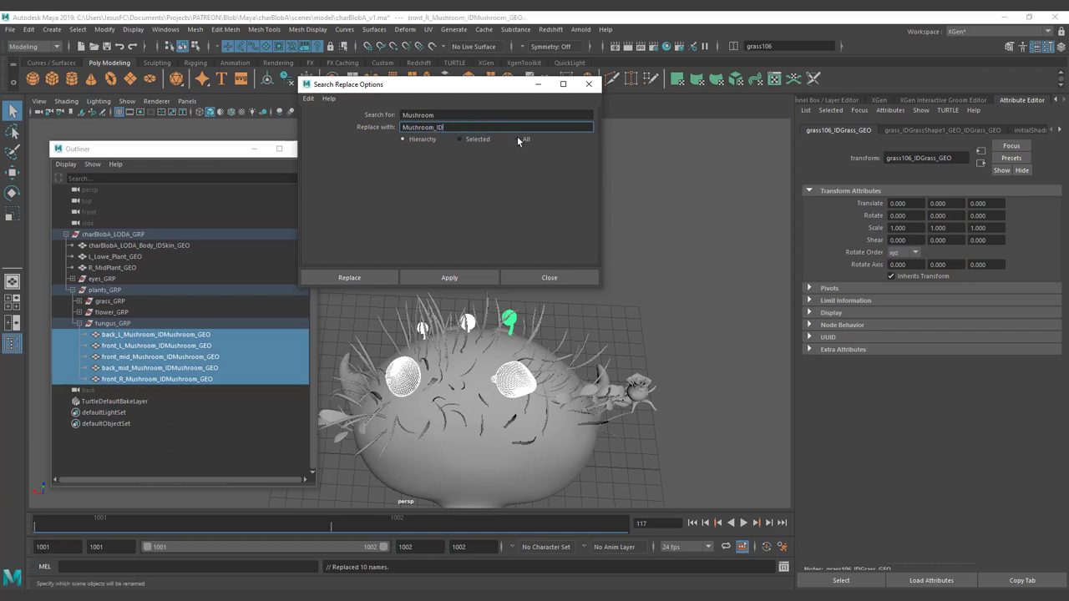
click(448, 278)
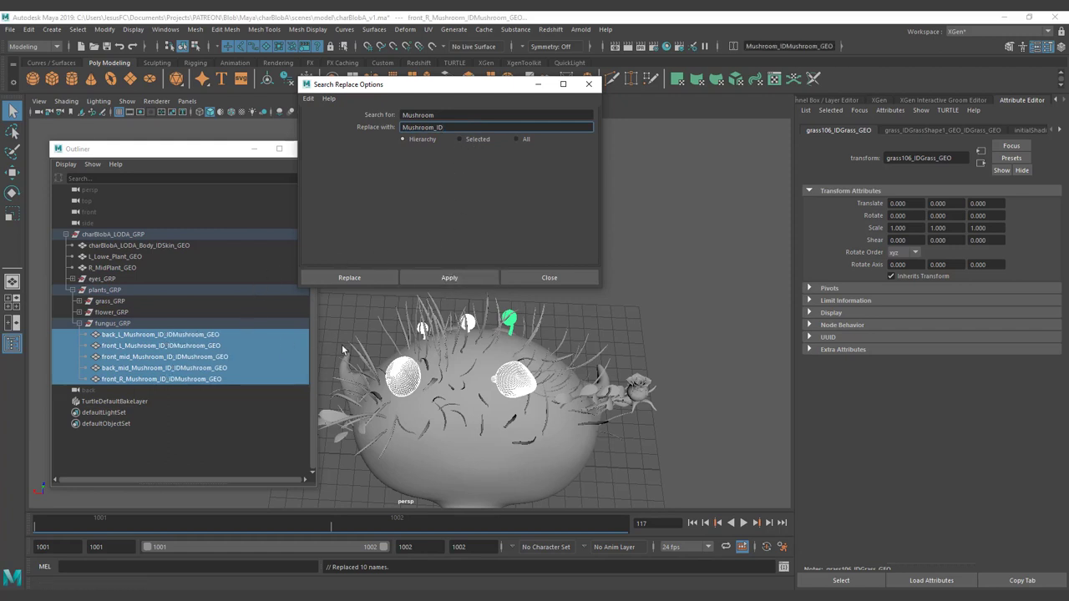
key(ctrl+z)
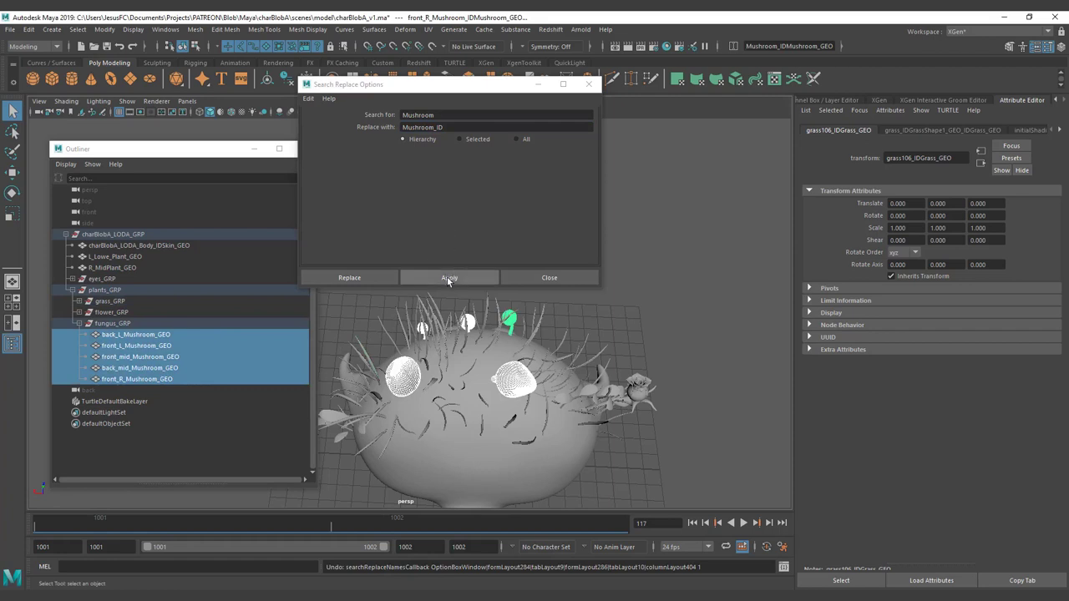
click(448, 279)
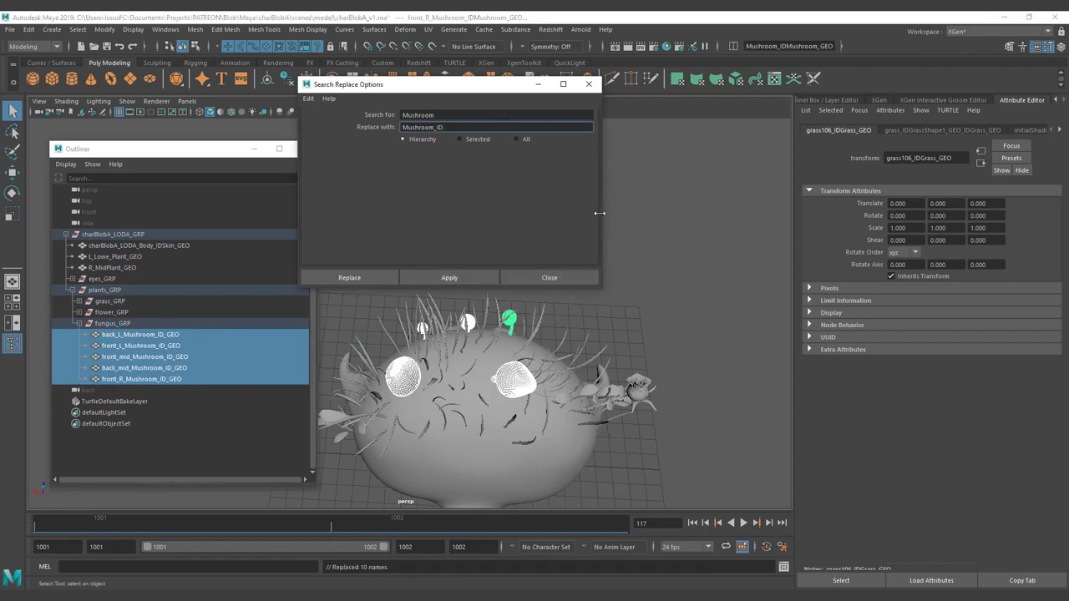
click(588, 83)
Check the mesh names inside the grass, flower and eyes groups, and locate the two ungrouped plant meshes on the character.
click(518, 231)
alt+drag(401, 276, 501, 213)
click(483, 224)
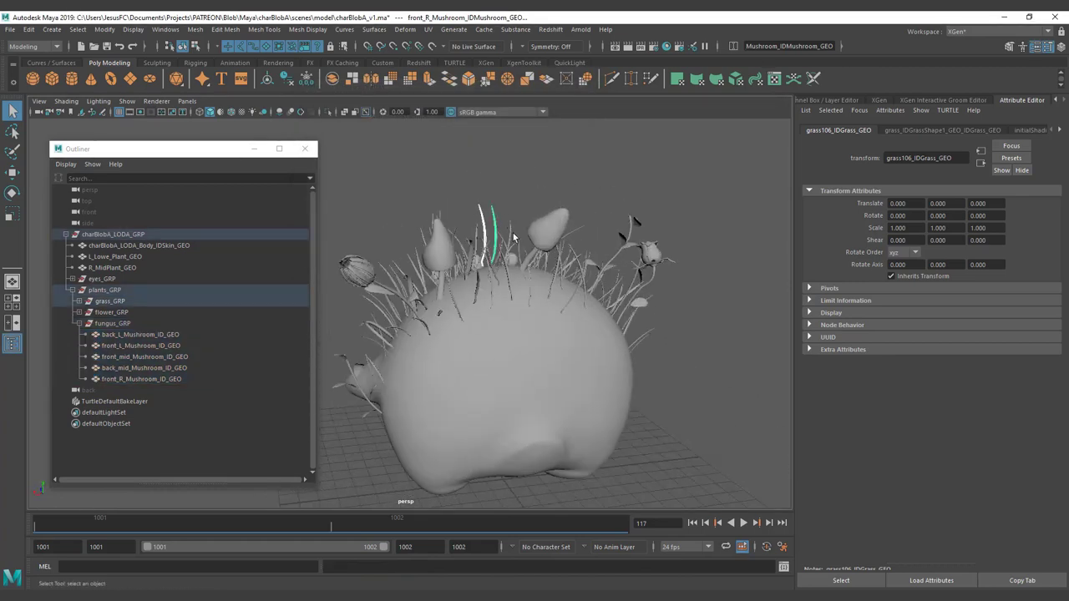
click(79, 300)
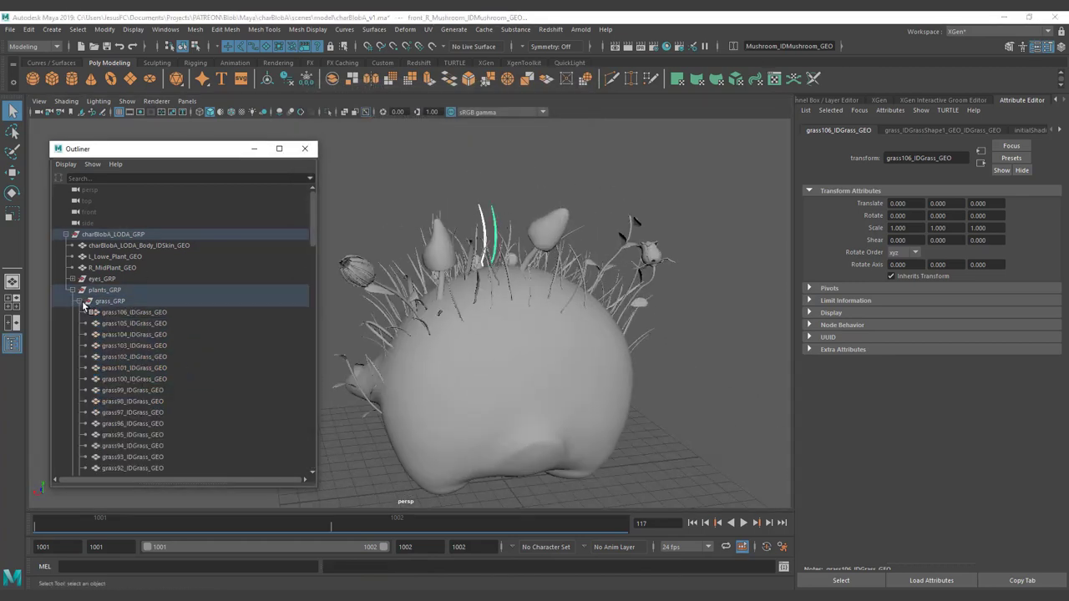
click(79, 300)
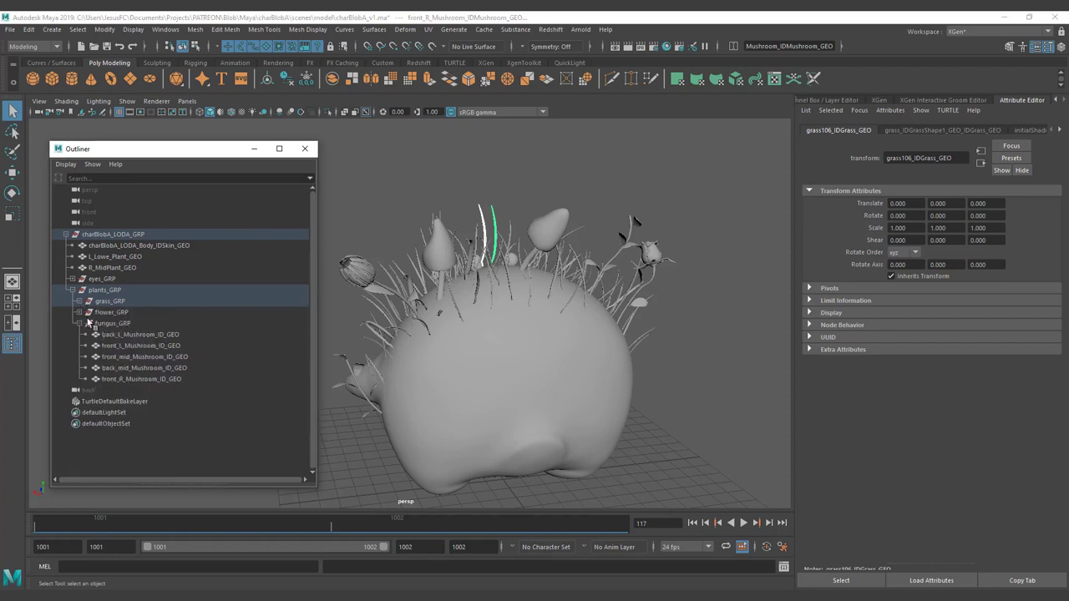
click(79, 311)
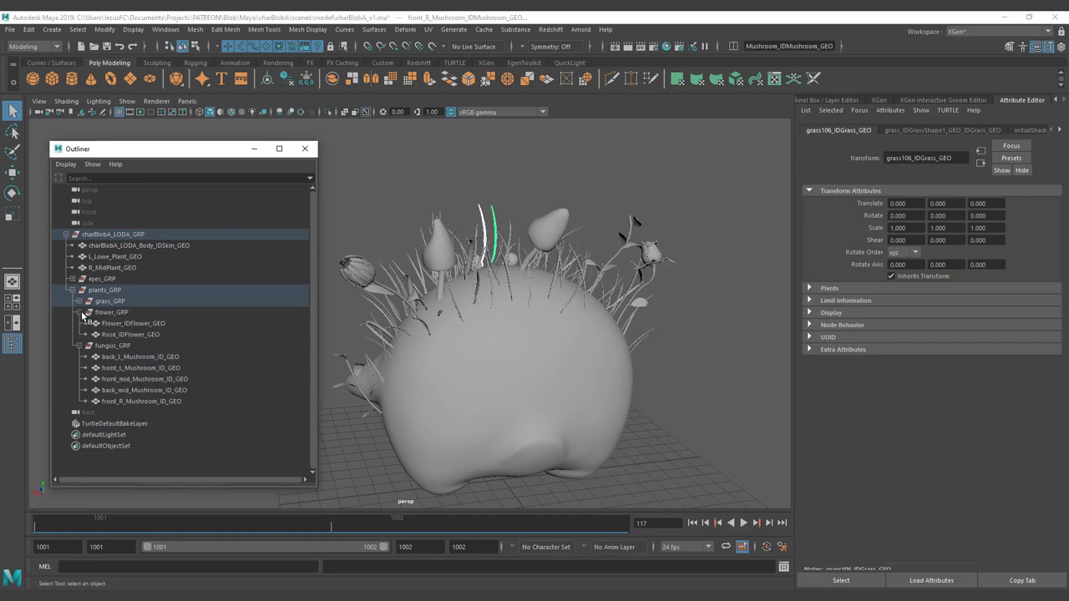
click(79, 312)
click(73, 278)
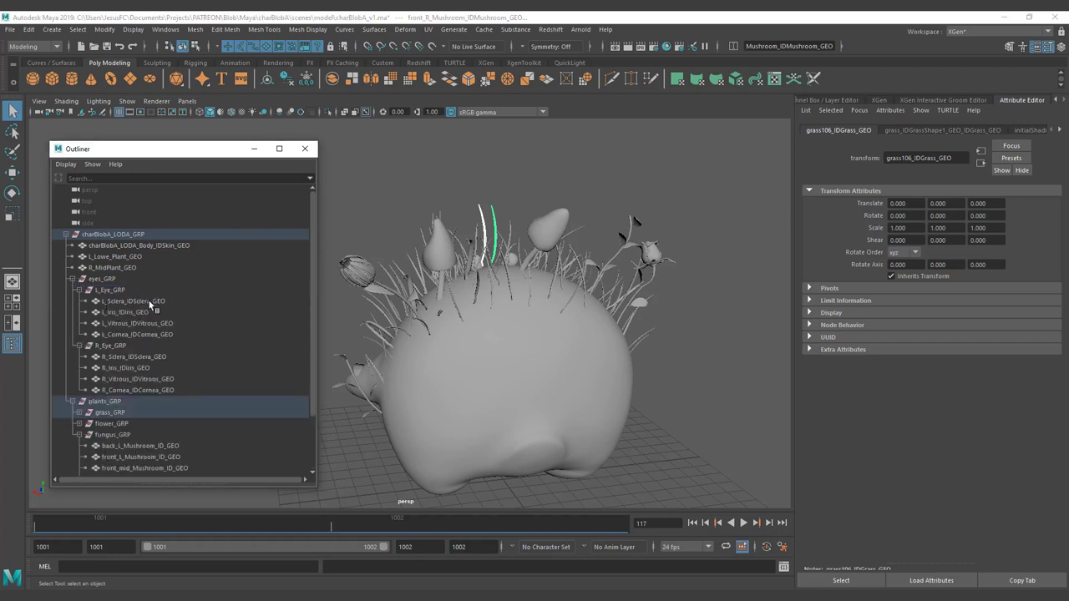
click(73, 278)
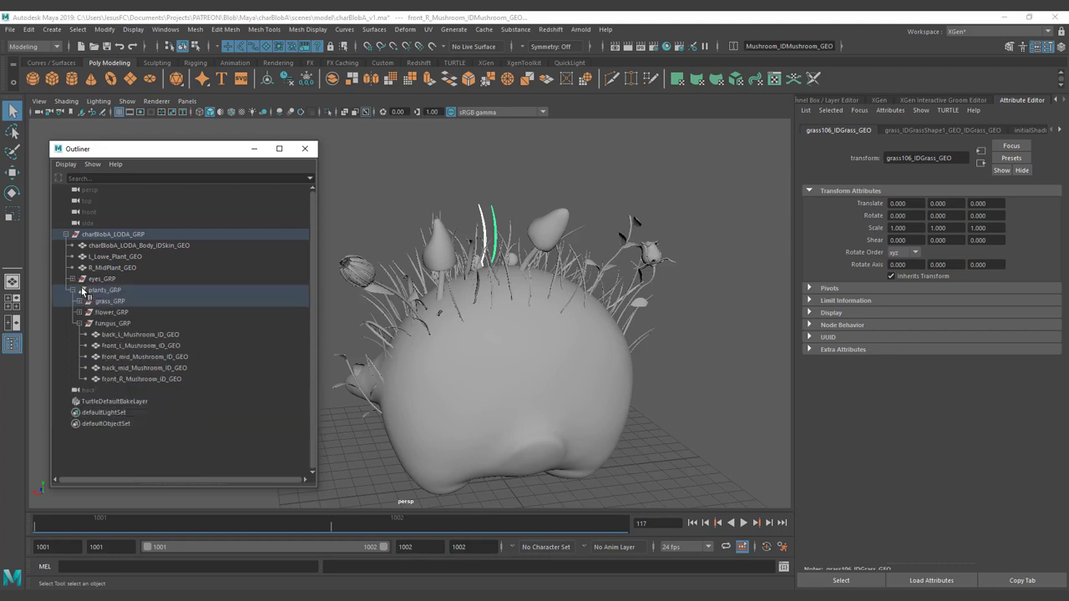
click(145, 267)
alt+drag(432, 188, 393, 246)
ctrl+click(126, 256)
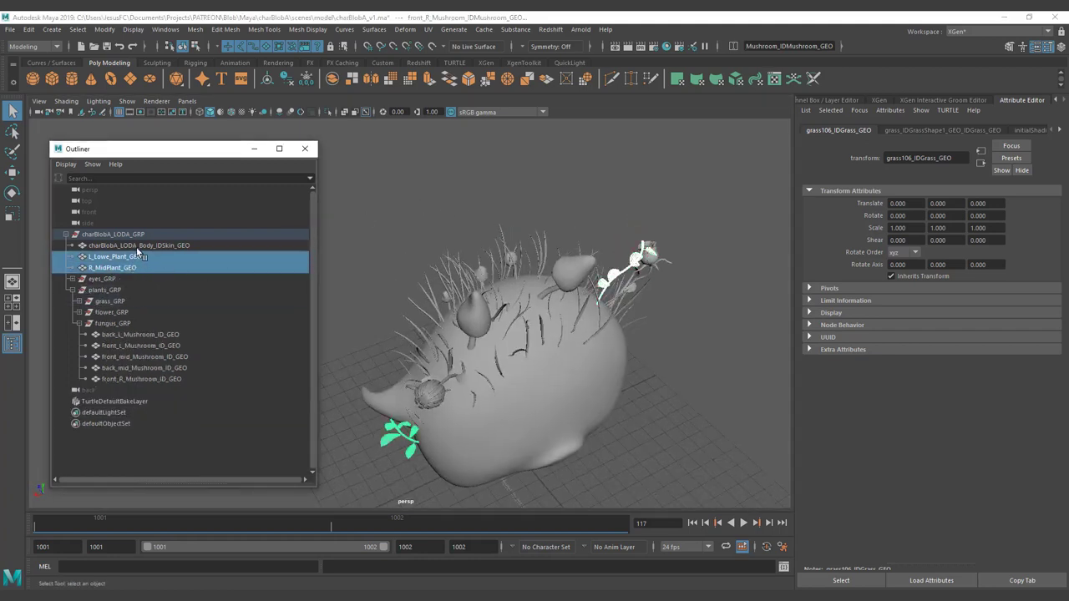
click(137, 248)
click(130, 258)
click(130, 265)
alt+drag(440, 253, 390, 224)
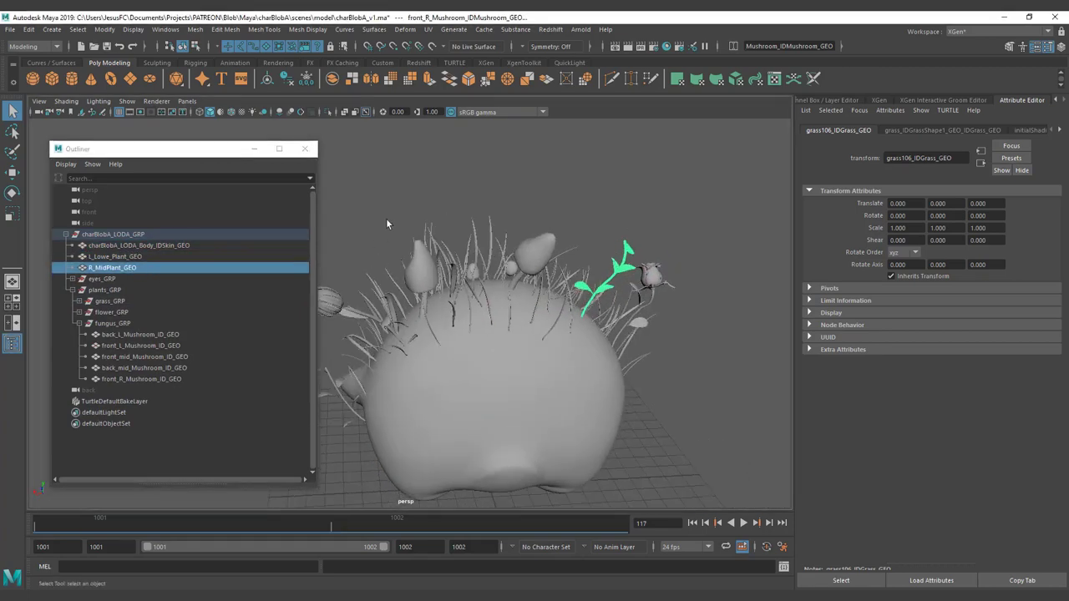
Rename the R_MidPlant_GEO mesh as R_Mid_Plant_IDGrass_GEO.
double_click(96, 268)
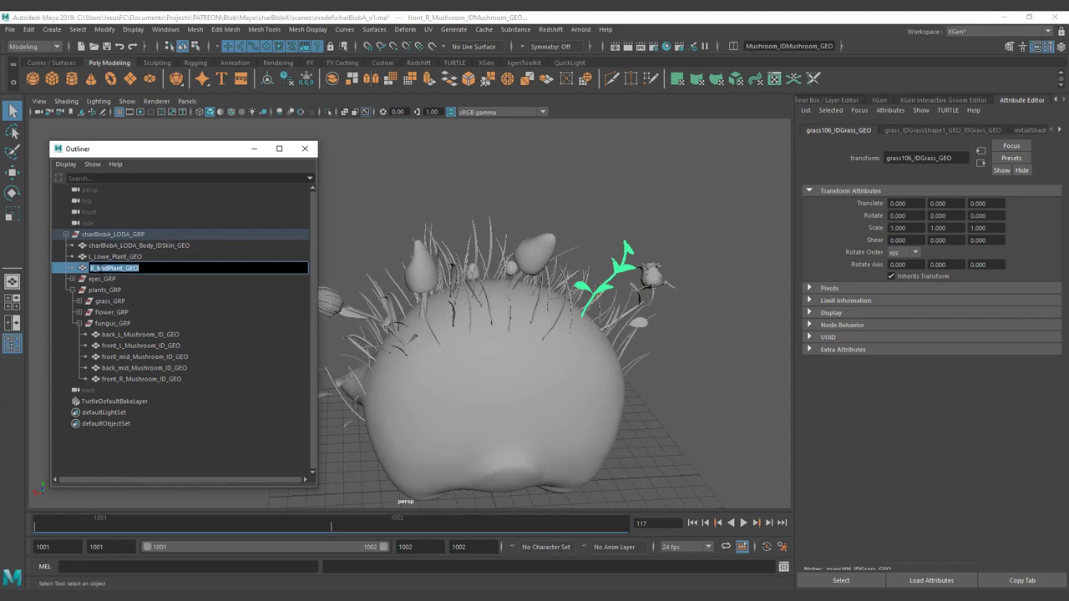
click(93, 268)
text(_ID)
key(Return)
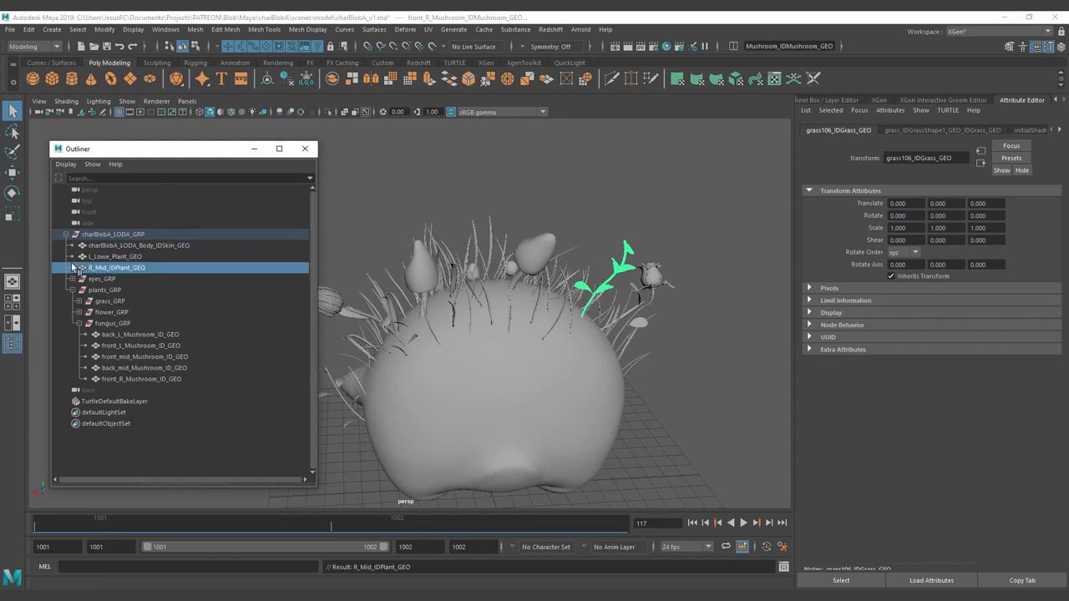
double_click(116, 268)
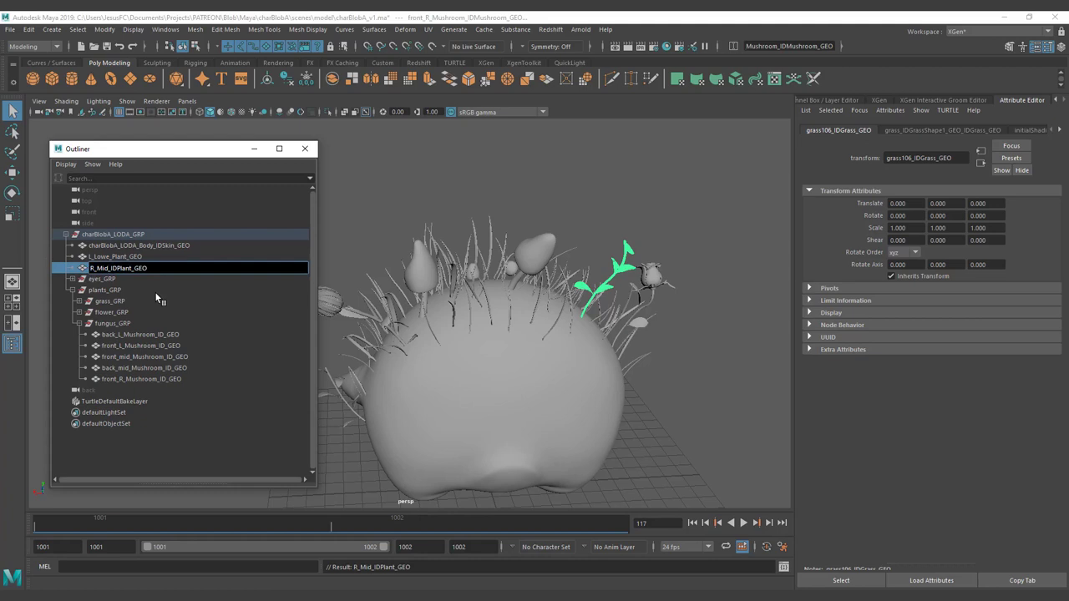
text(Pant)
key(BackSpace)
key(BackSpace)
text(lant_IDGrass)
key(Return)
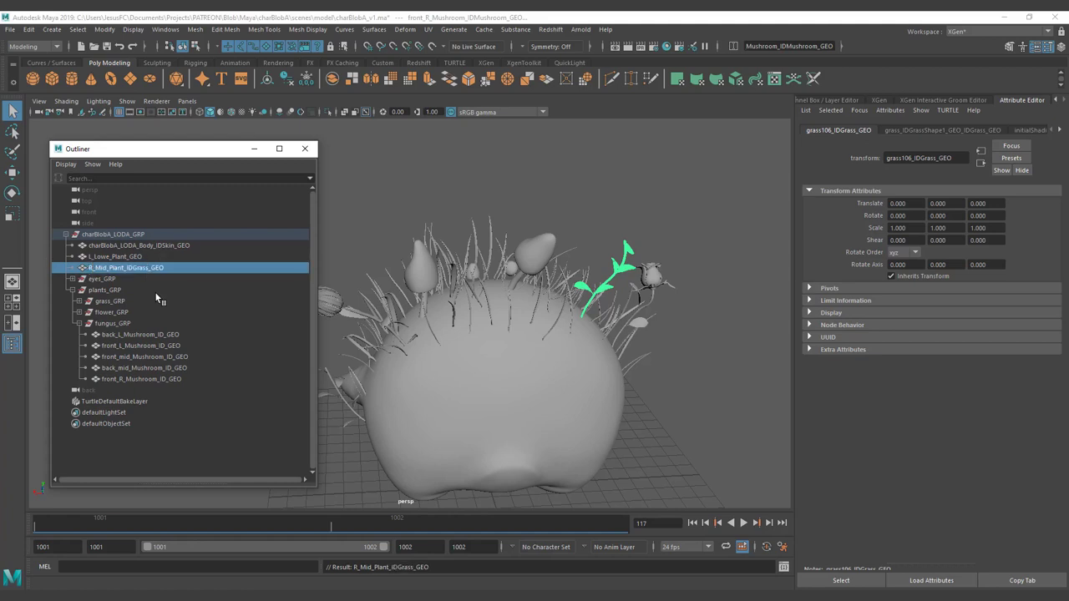
Remove the Lowe part from the L_Lowe_Plant_GEO mesh's name, leaving L_Plant_GEO.
click(121, 257)
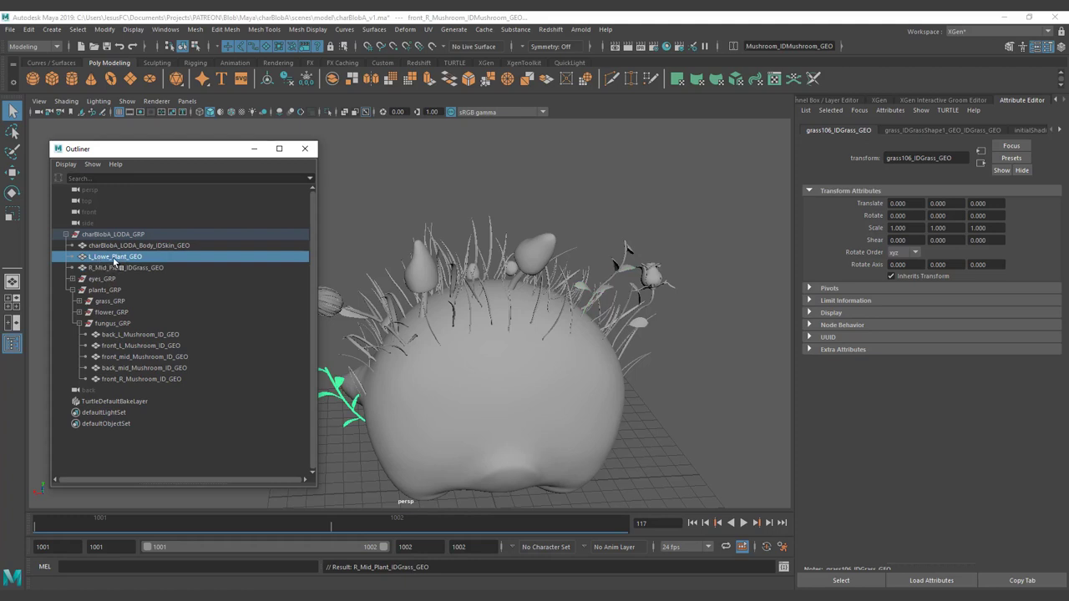
double_click(107, 258)
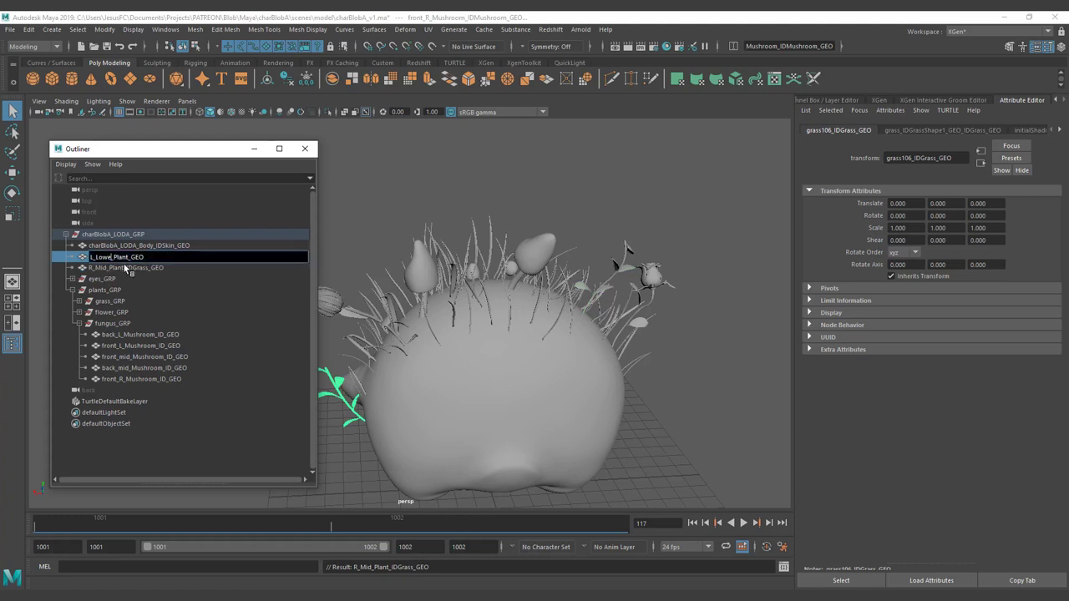
drag(111, 257, 97, 258)
key(BackSpace)
key(BackSpace)
key(Return)
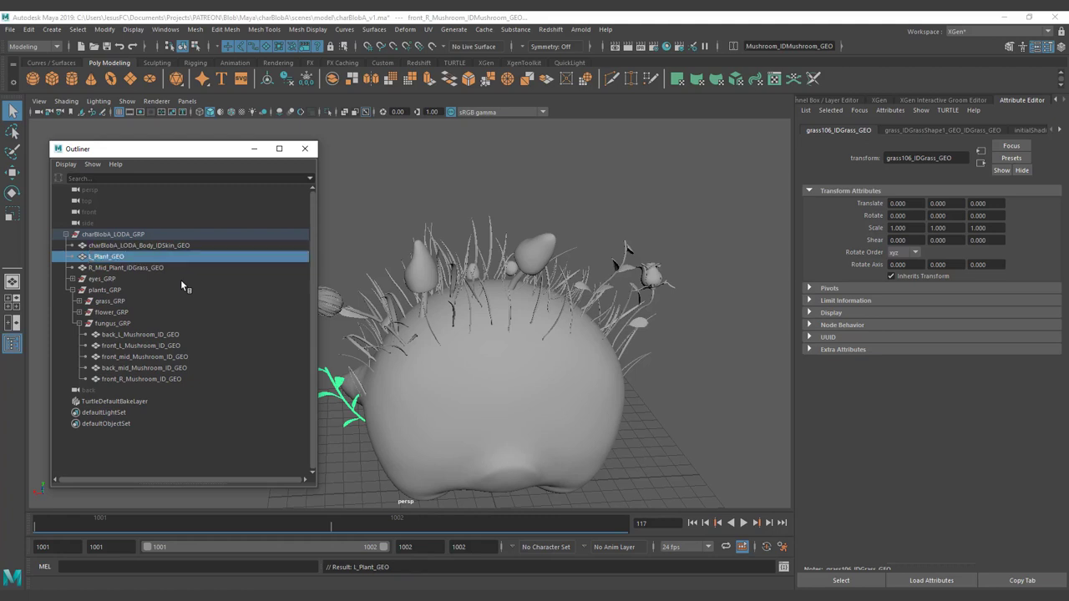
Rename the R_Mid_Plant_IDGrass_GEO mesh as R_Plant_IDGrass_GEO.
double_click(118, 267)
click(113, 268)
key(BackSpace)
key(BackSpace)
key(BackSpace)
key(BackSpace)
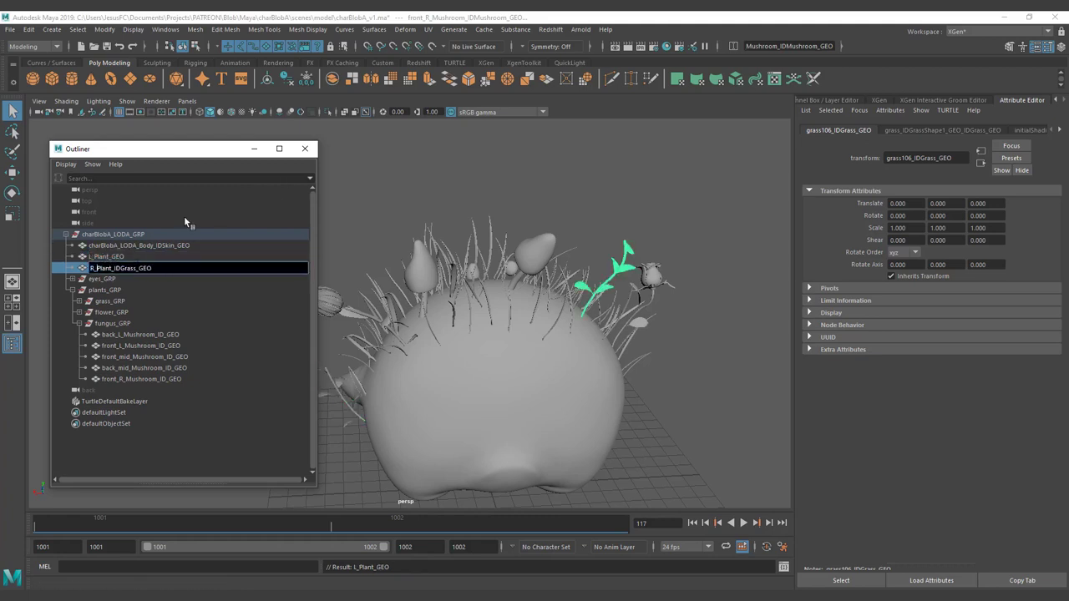
key(Return)
Rename the L_Plant_GEO mesh as L_Plant_IDGrass_GGEO, reusing the IDGrass part of the right plant's name, and clear the selection.
double_click(118, 266)
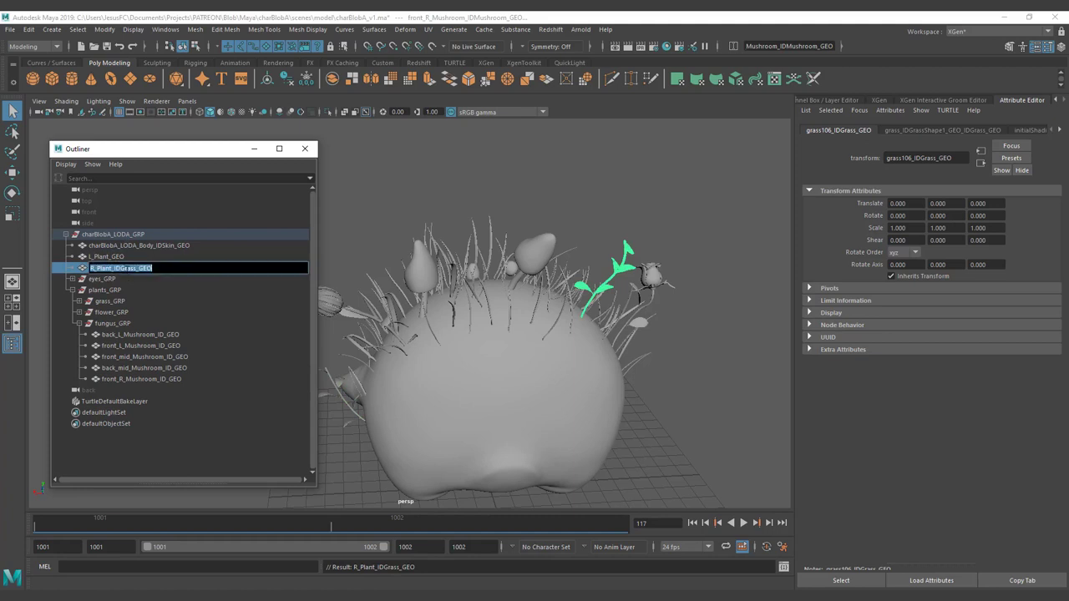
click(128, 268)
mouse_move(111, 268)
mouse_down()
mouse_move(134, 268)
mouse_move(114, 268)
mouse_up()
key(ctrl+c)
click(146, 268)
click(117, 256)
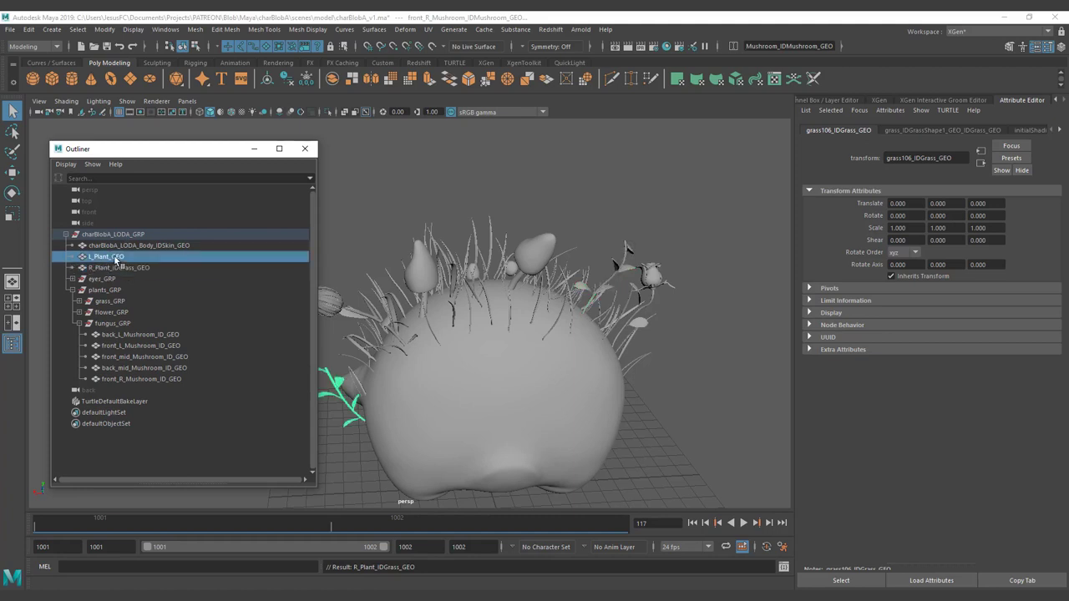
double_click(117, 256)
click(117, 257)
key(ctrl+v)
click(165, 247)
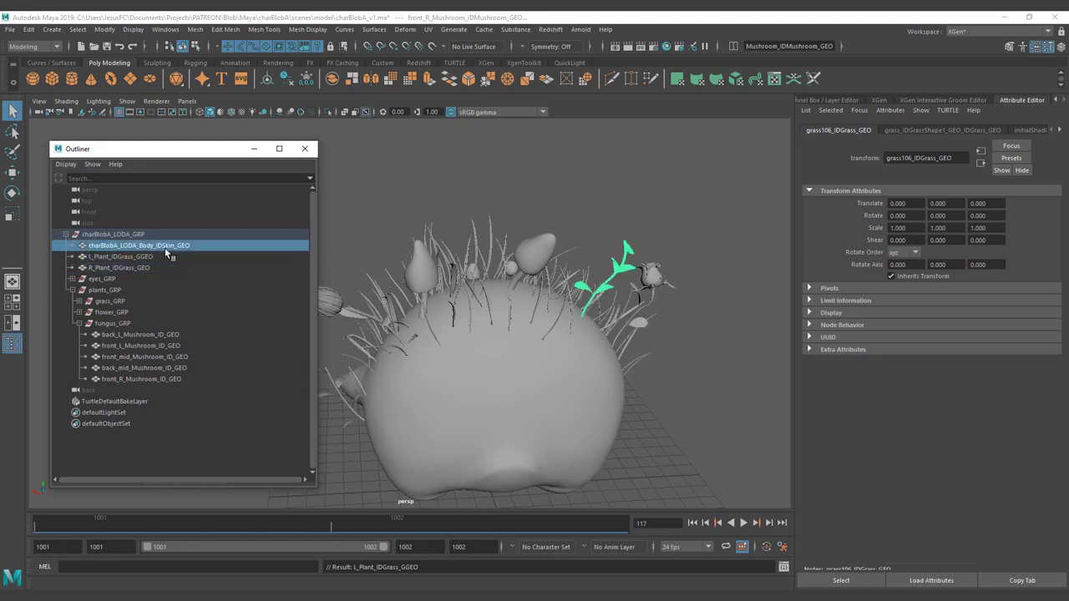
click(379, 210)
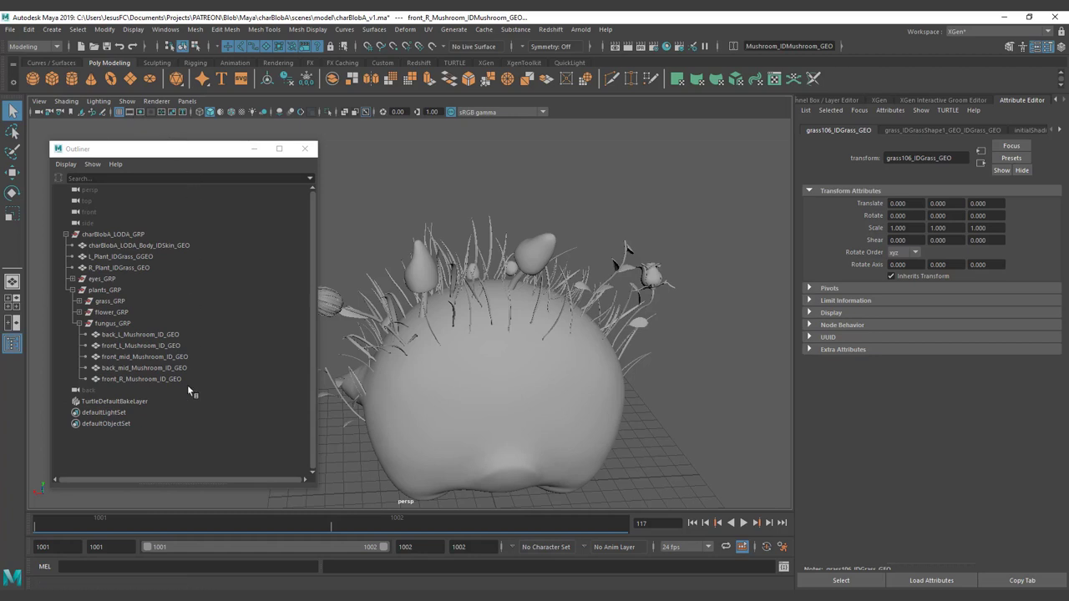
Launch a second Maya 2019 session and start importing a file, browsing the current project's scenes folder.
right_click(178, 599)
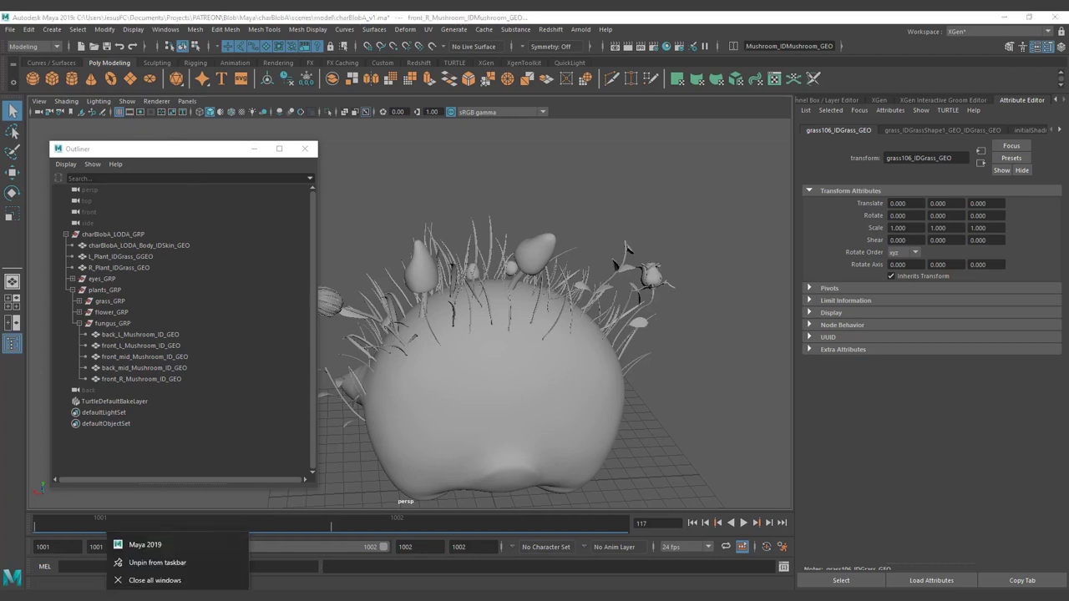
click(168, 547)
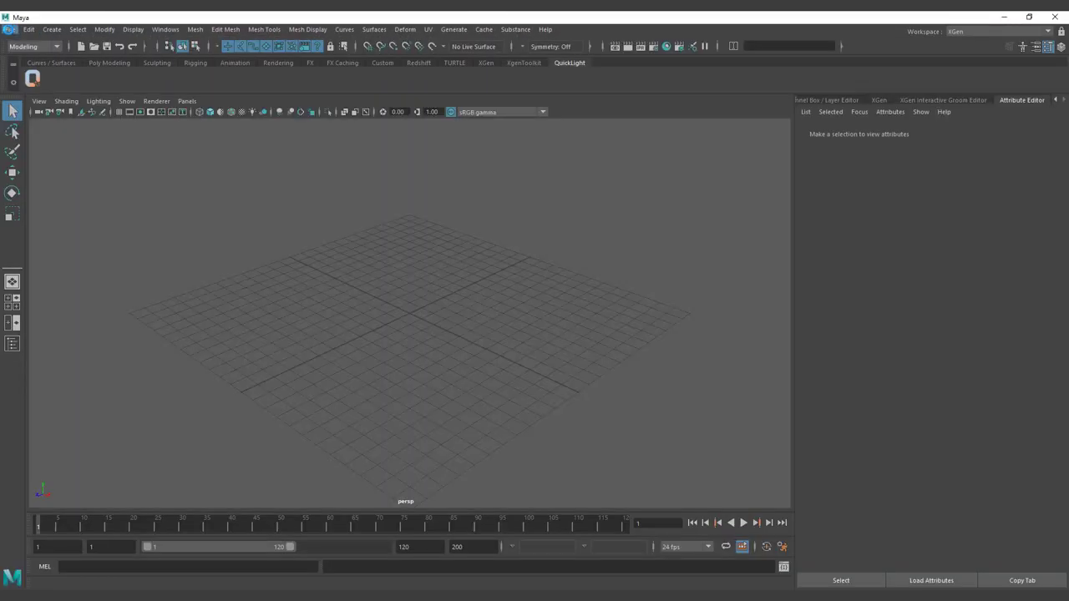
click(10, 29)
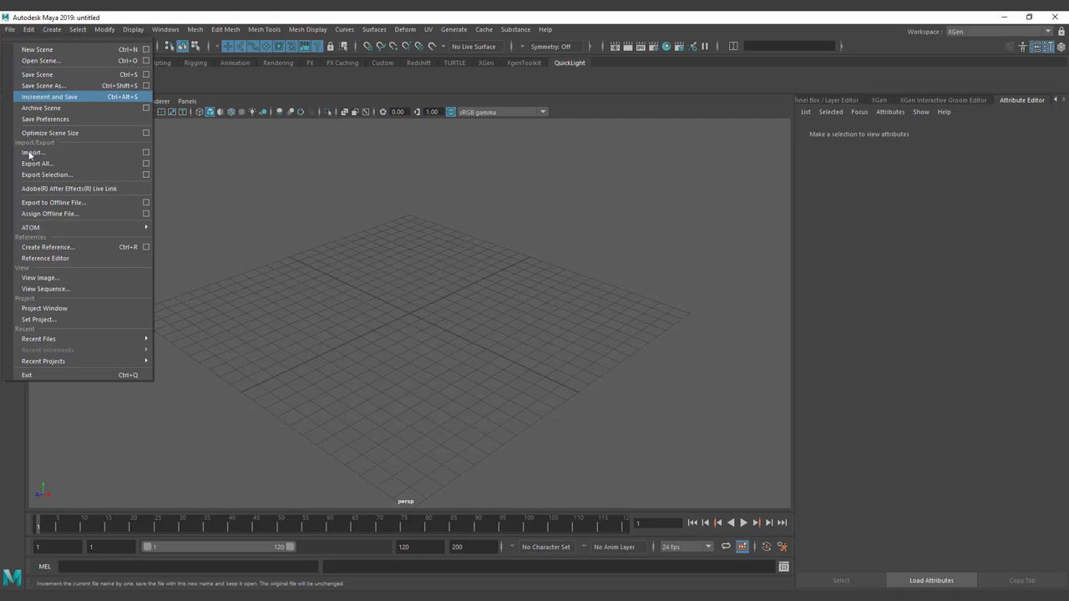
click(39, 152)
drag(48, 304, 666, 137)
click(108, 281)
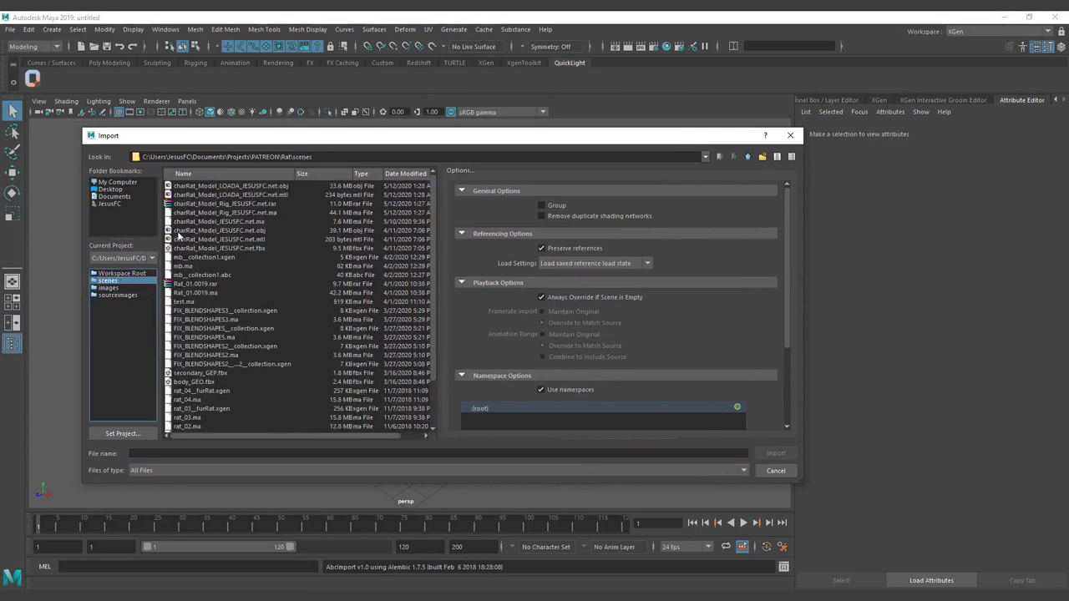
Set the current project to the charBlobA folder inside Blob/Maya.
click(130, 439)
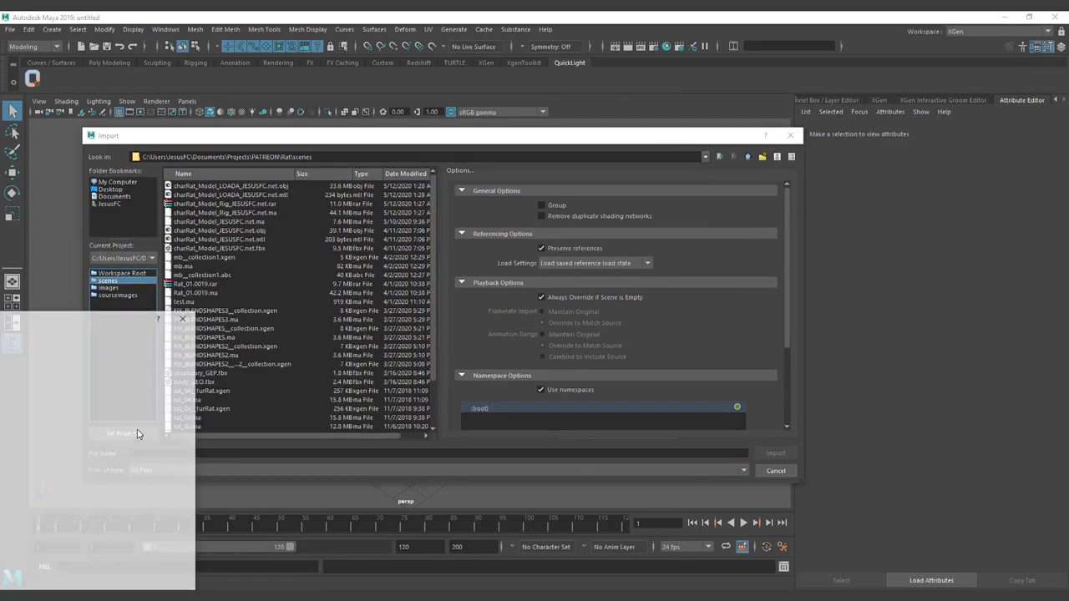
drag(71, 322, 667, 126)
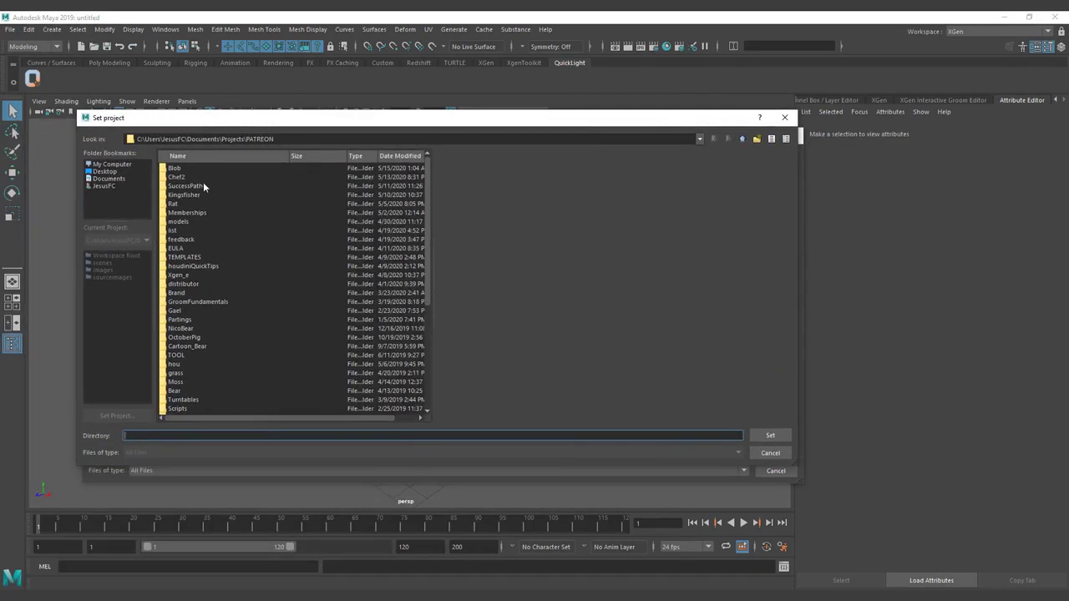
double_click(187, 173)
double_click(184, 185)
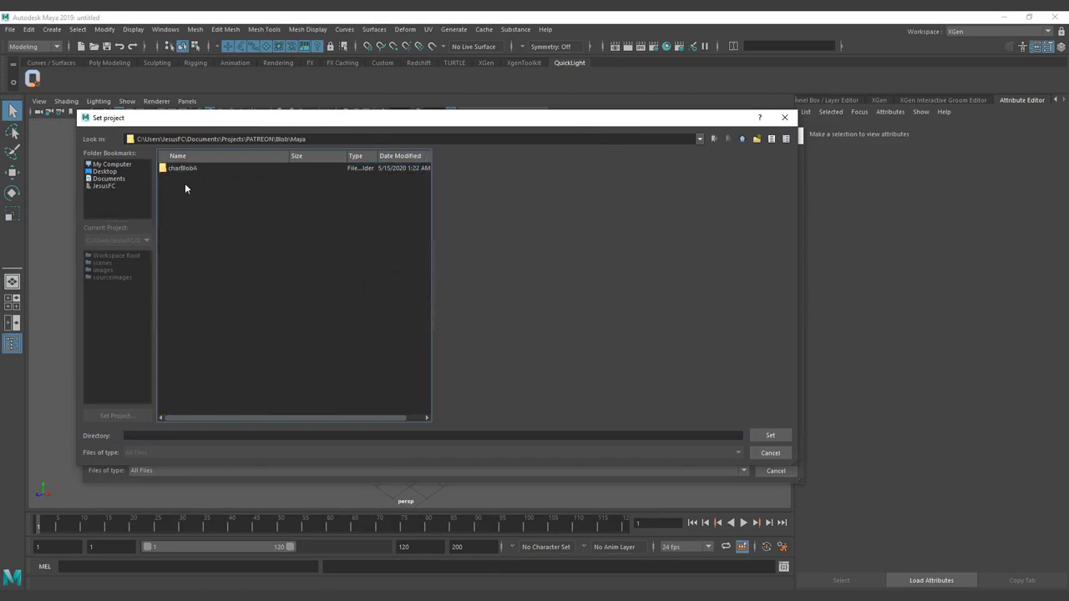
double_click(189, 169)
click(767, 437)
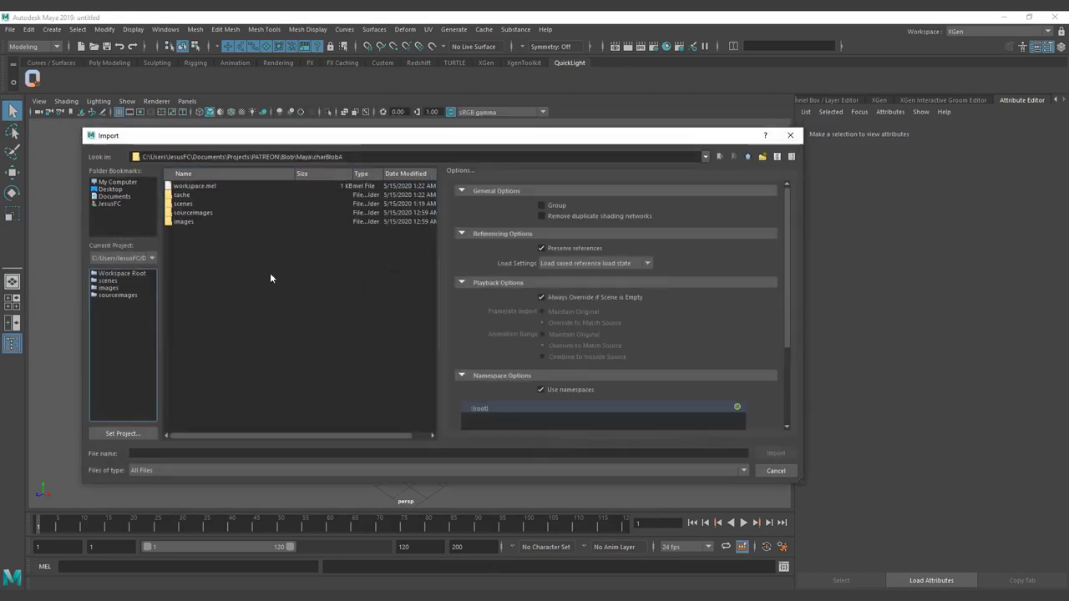
double_click(181, 195)
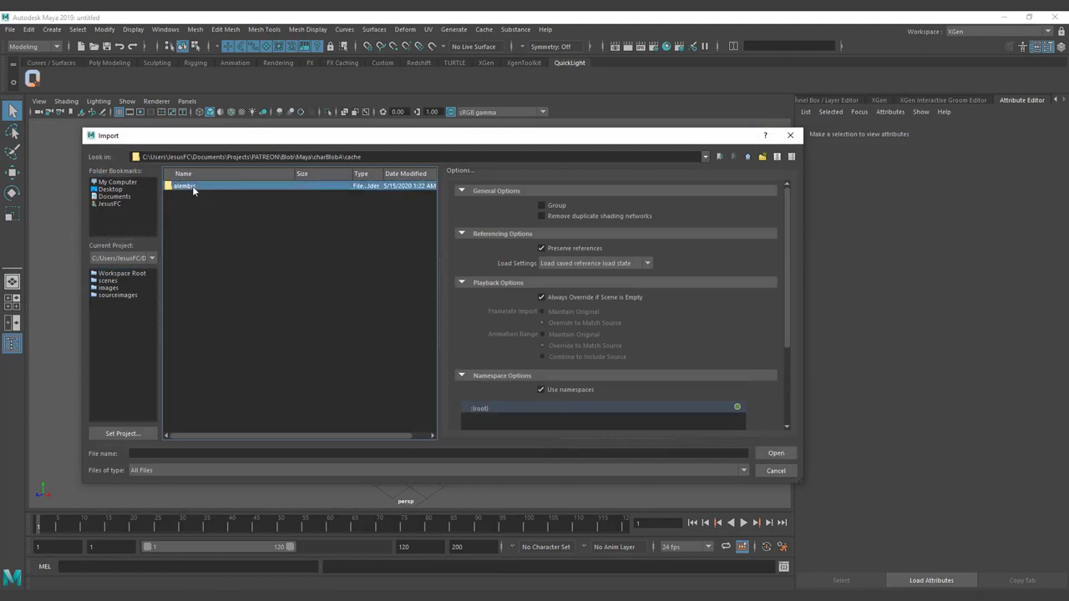
double_click(191, 186)
click(212, 185)
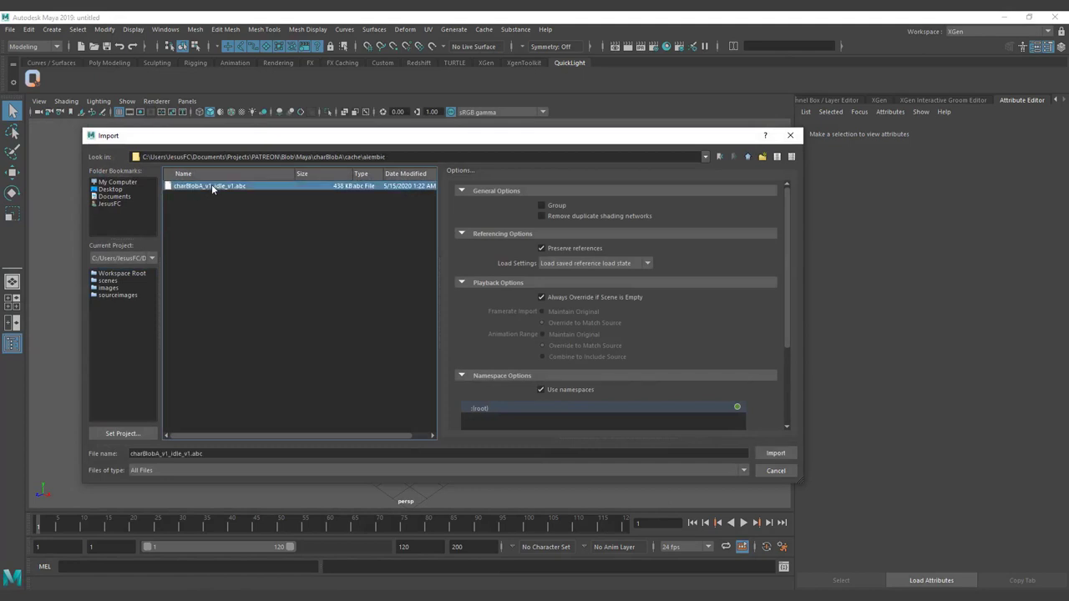
click(208, 471)
click(225, 394)
click(750, 156)
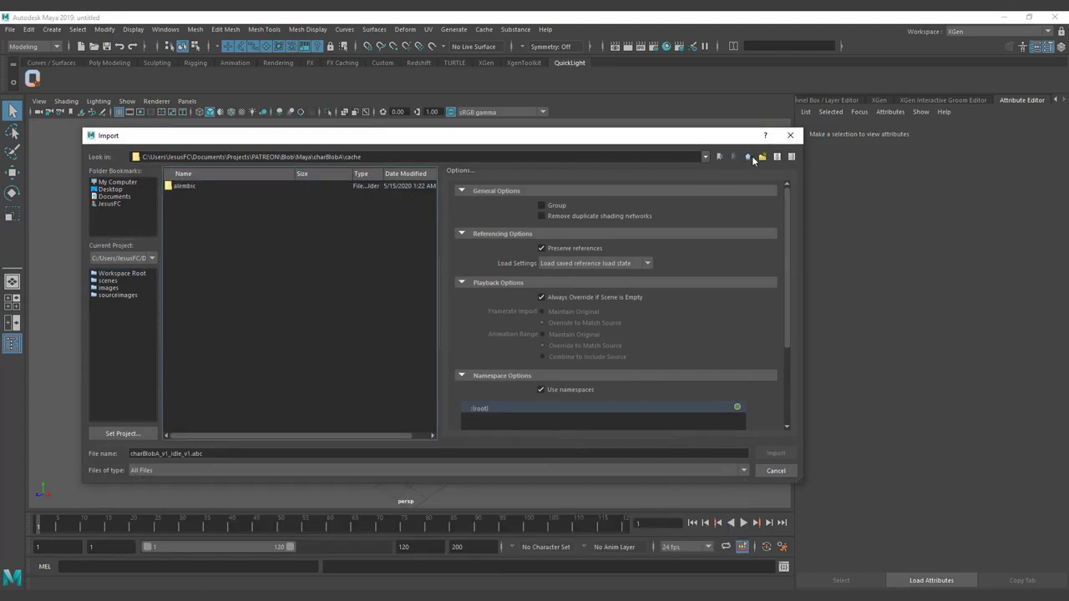
click(750, 156)
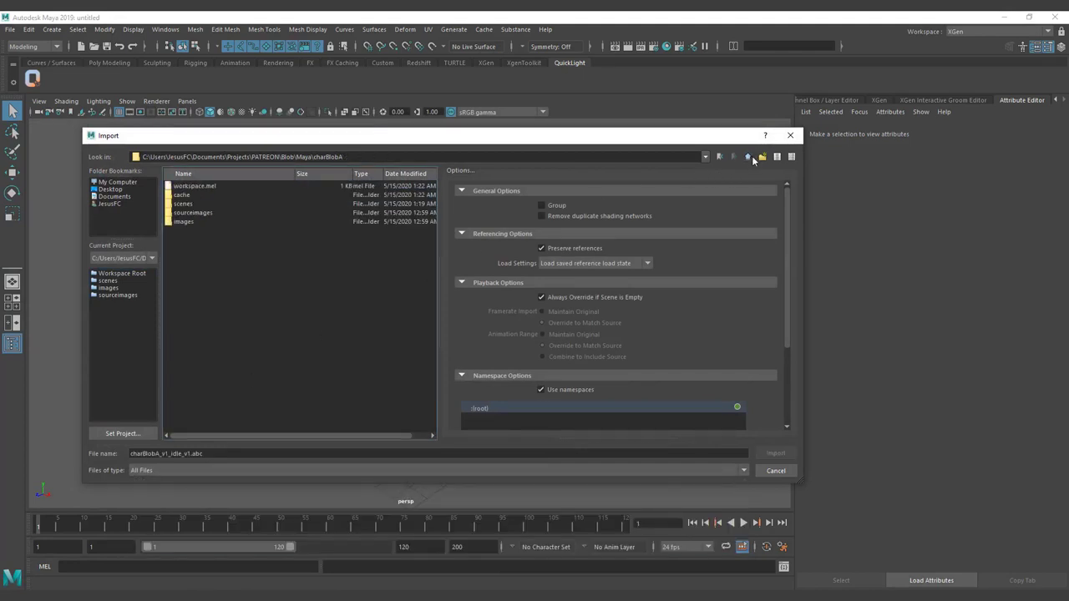
double_click(187, 195)
double_click(188, 187)
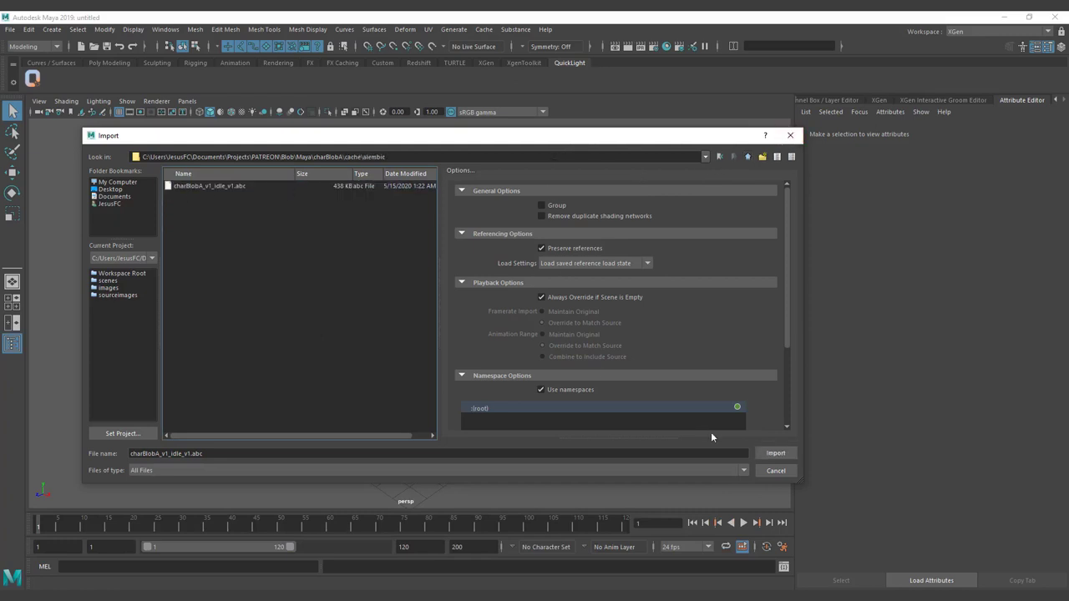
Restrict the import file type to Maya ASCII.
click(710, 468)
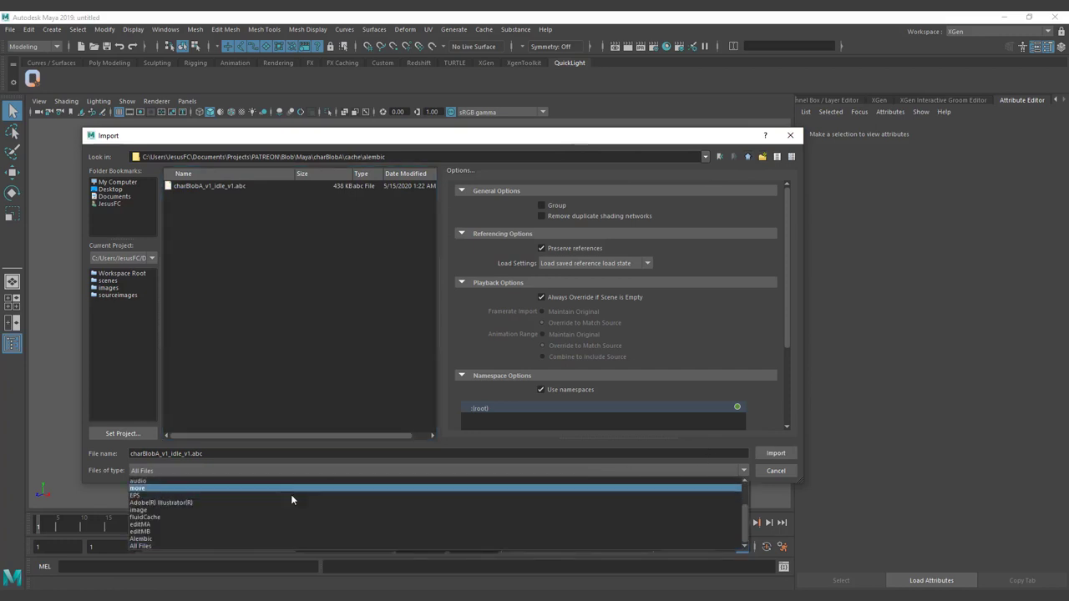
scroll(290, 495, up, 2)
click(211, 471)
click(209, 471)
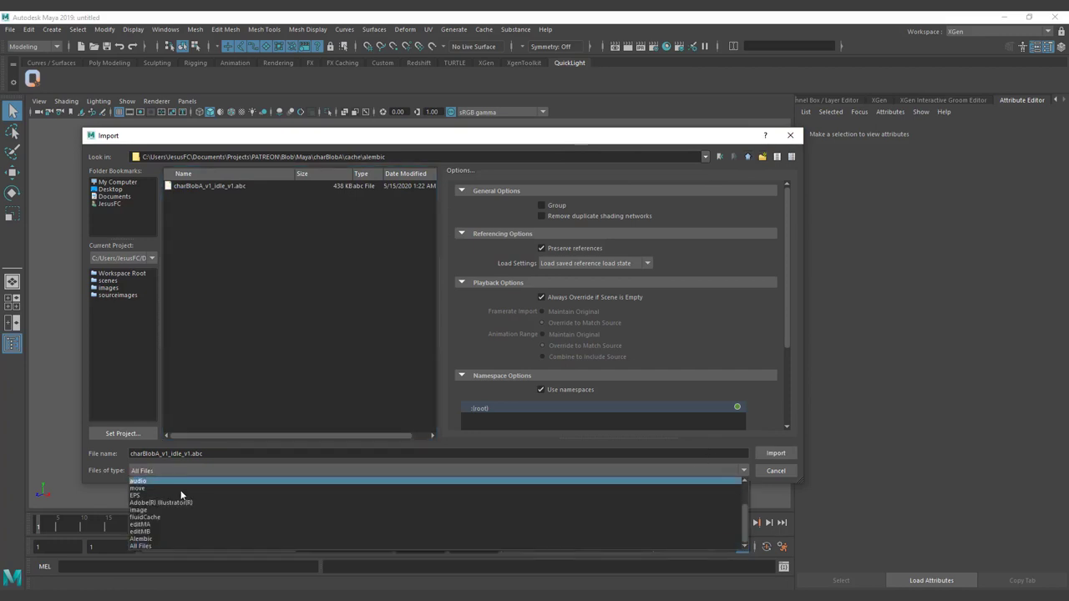
scroll(175, 493, up, 2)
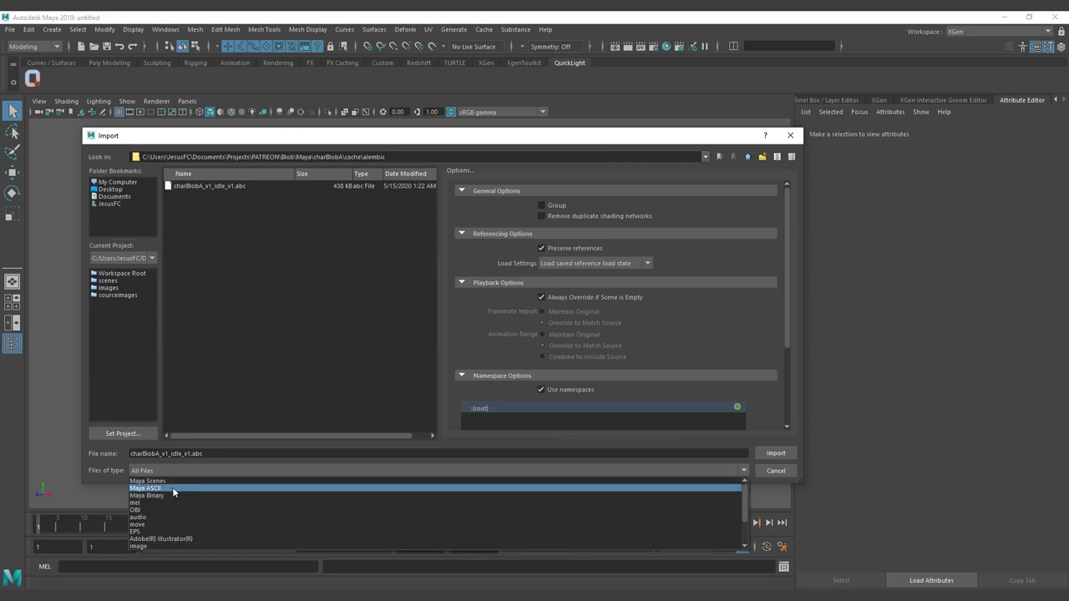
click(172, 488)
Import charBlobA_v1_idle_v1.ma from the project's scenes/cache/poses/idle folder.
click(747, 157)
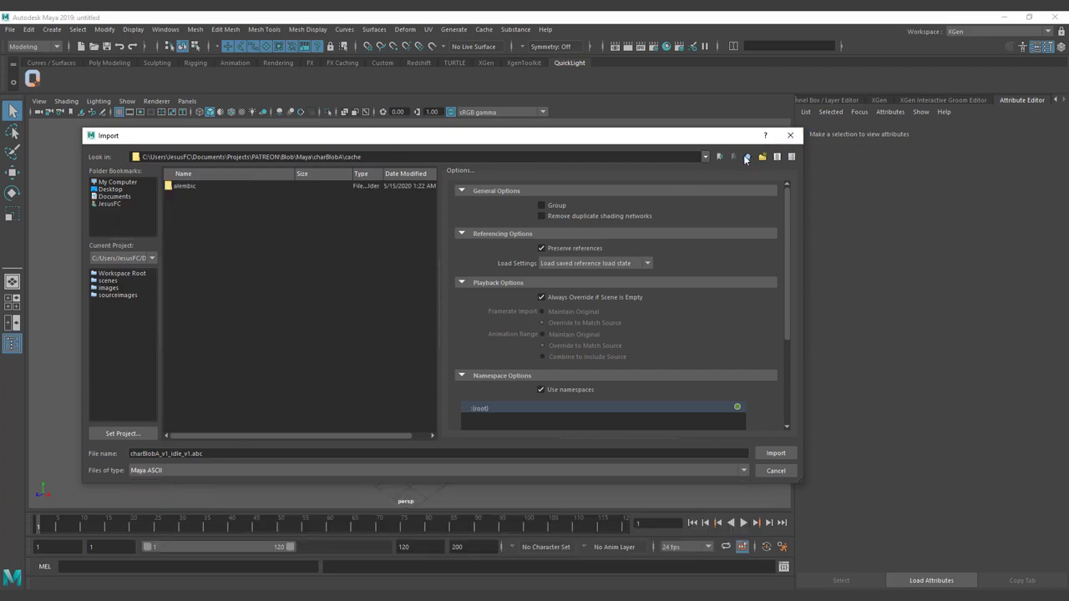
click(747, 157)
double_click(227, 193)
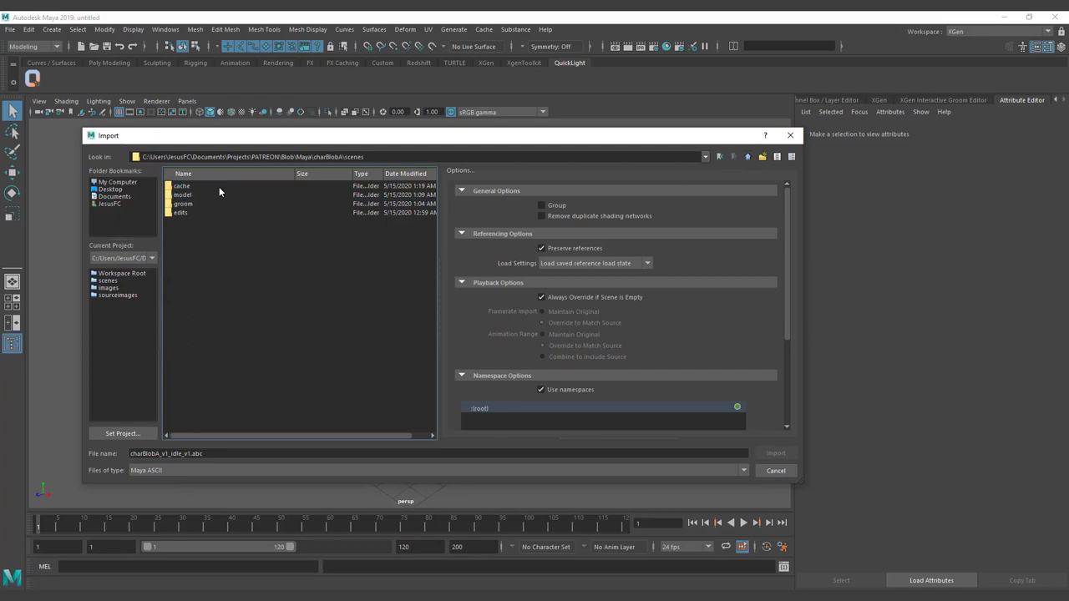
click(219, 188)
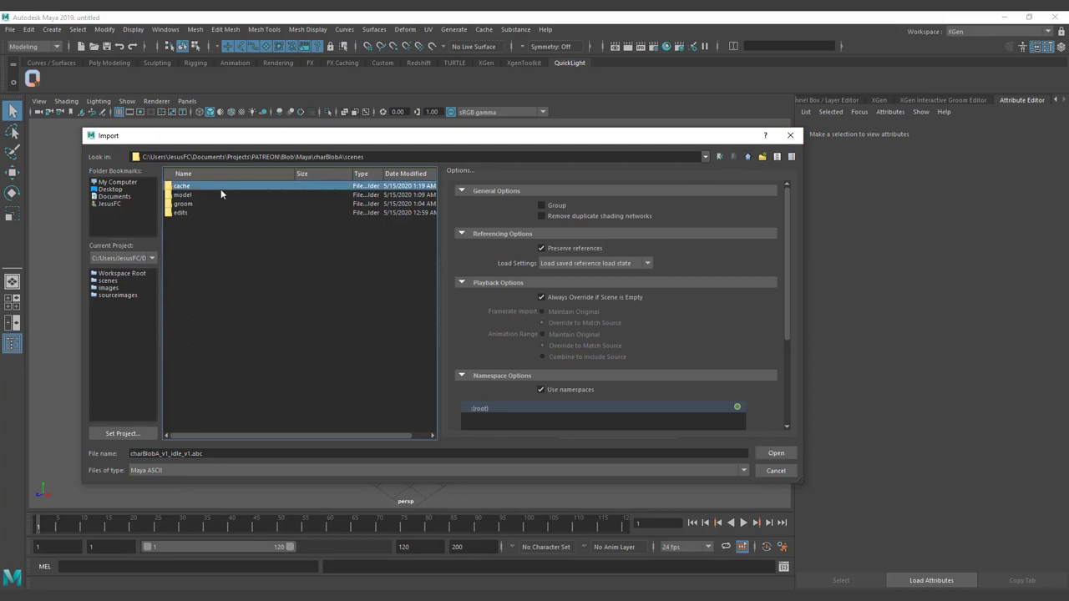
double_click(220, 186)
double_click(219, 185)
double_click(219, 186)
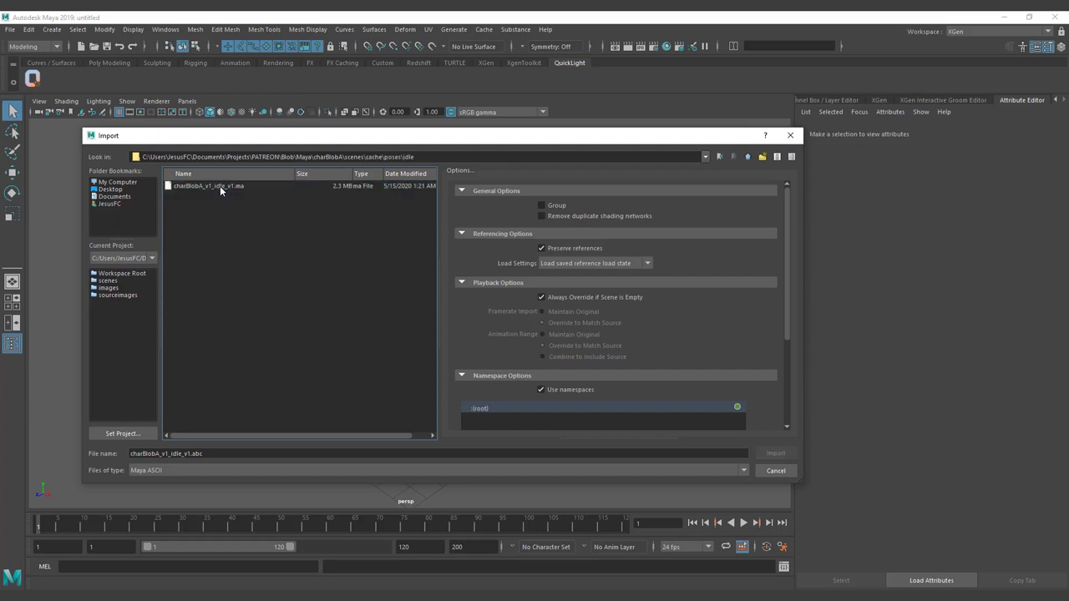
click(219, 186)
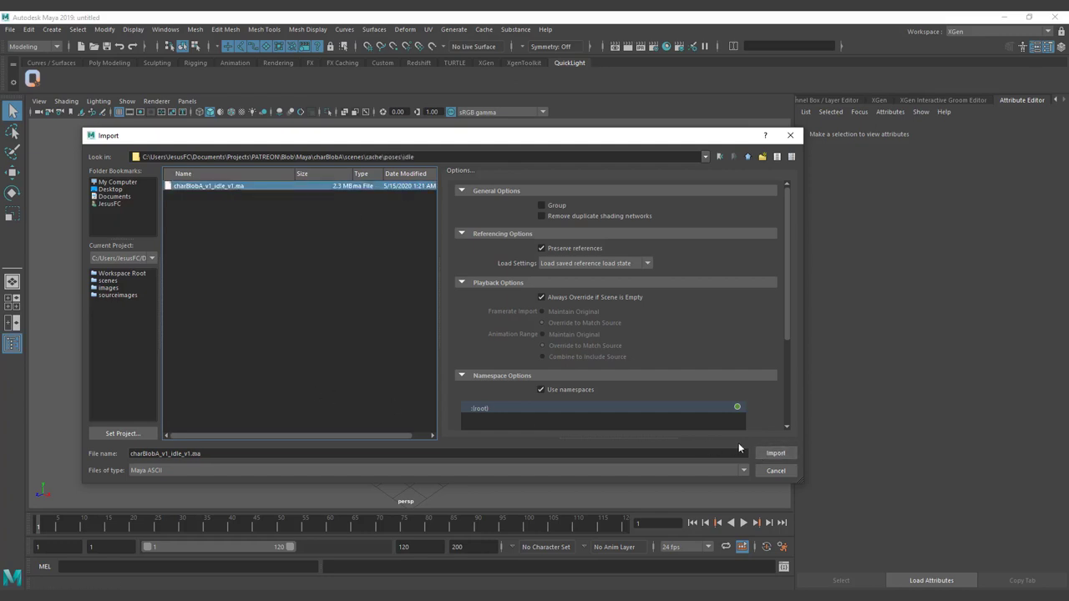
click(776, 453)
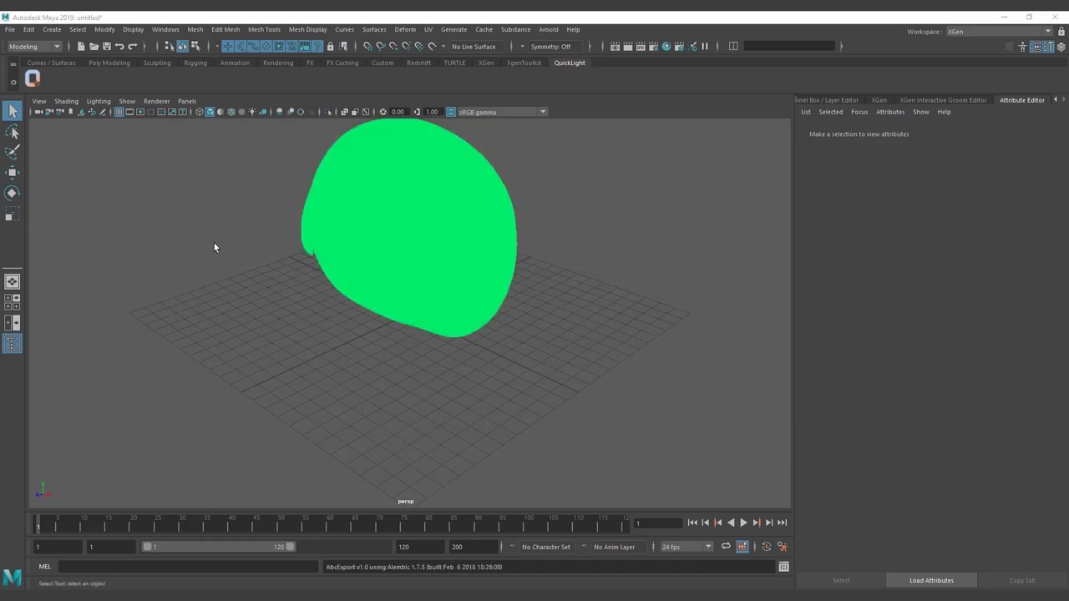
Assign the lambert1 material from Hypershade to the imported blob body.
alt+drag(214, 245, 380, 245)
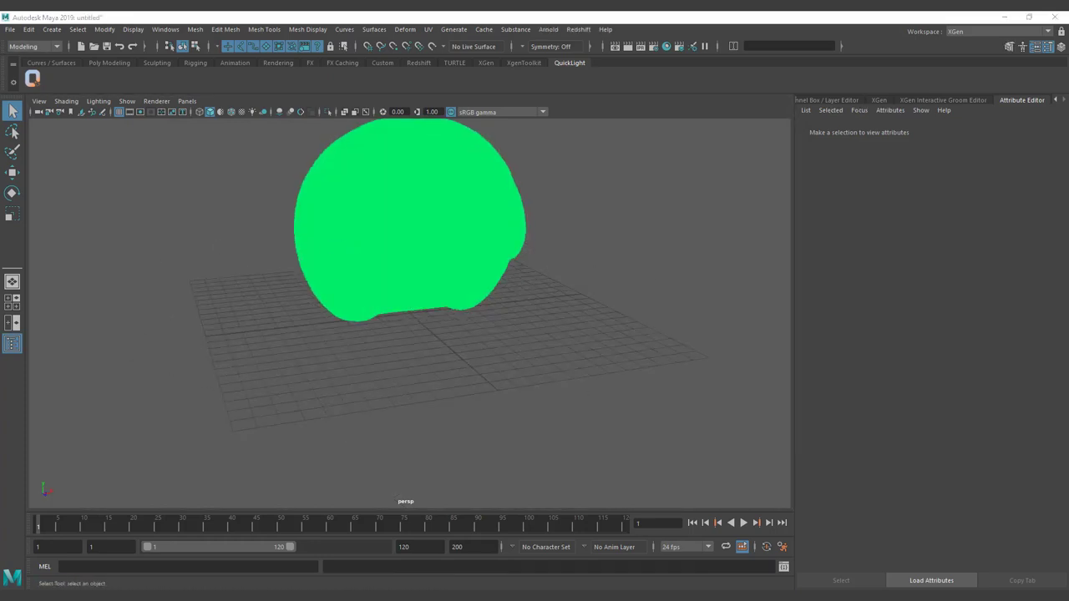
click(457, 260)
key(f)
alt+drag(584, 304, 556, 263)
click(557, 264)
alt+drag(334, 249, 385, 246)
click(666, 46)
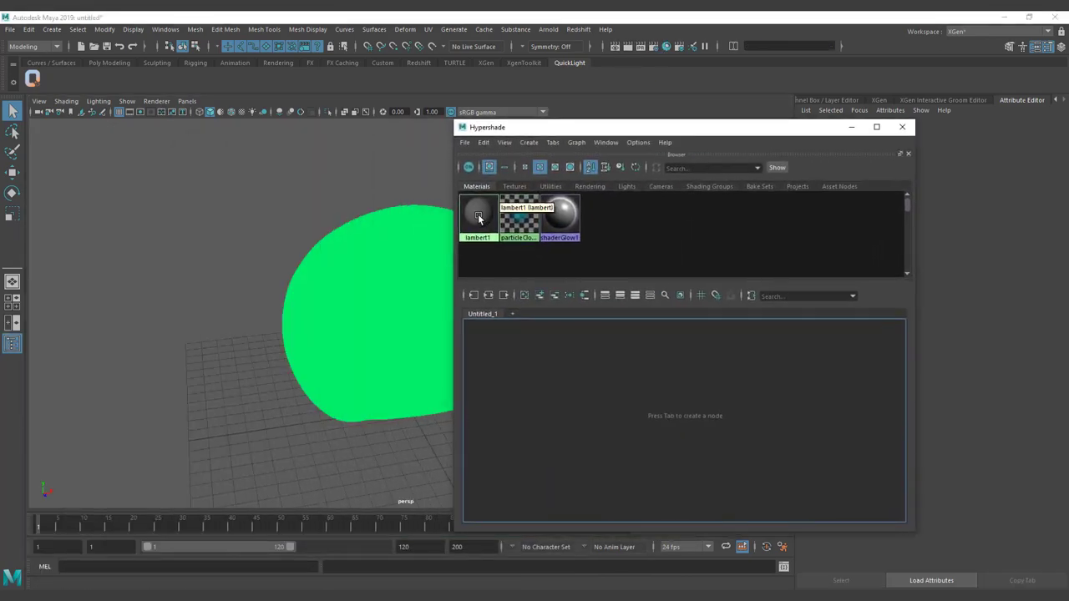
middle_drag(477, 213, 408, 250)
click(550, 186)
click(590, 186)
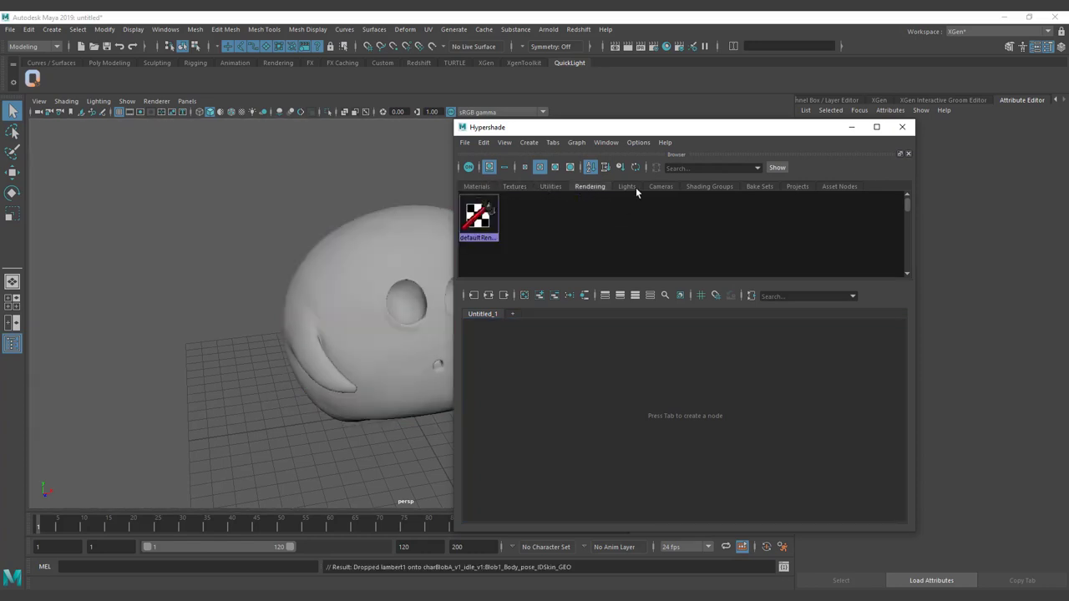
click(630, 187)
click(306, 250)
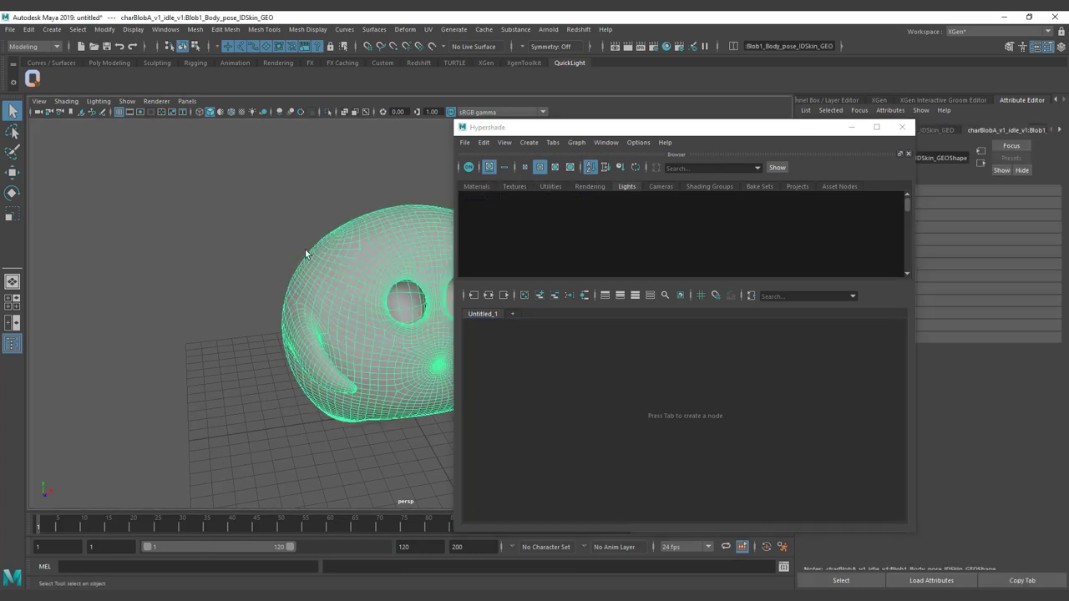
click(10, 30)
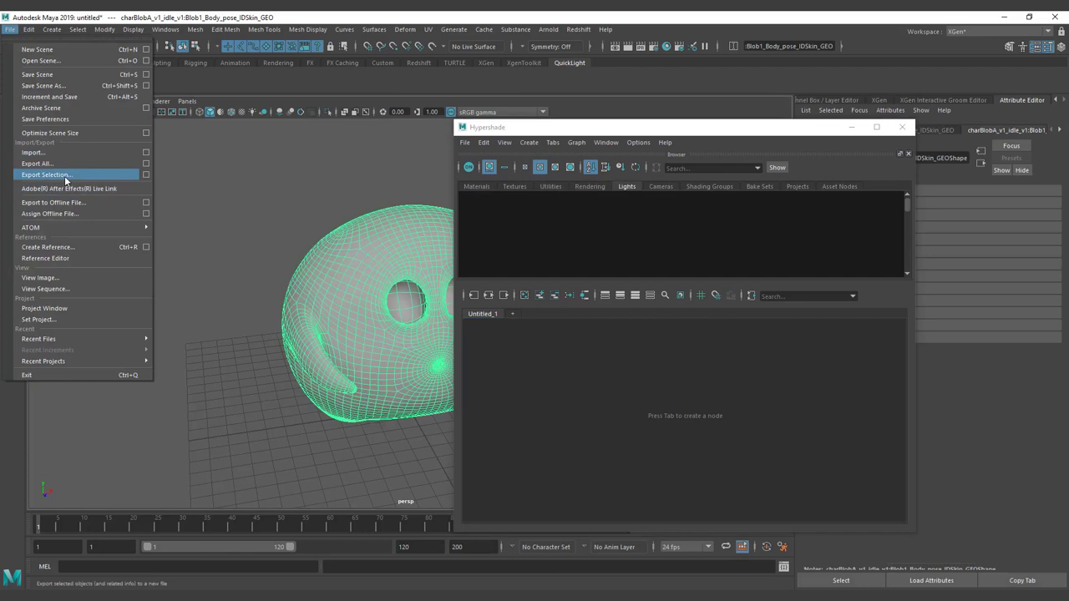
click(64, 175)
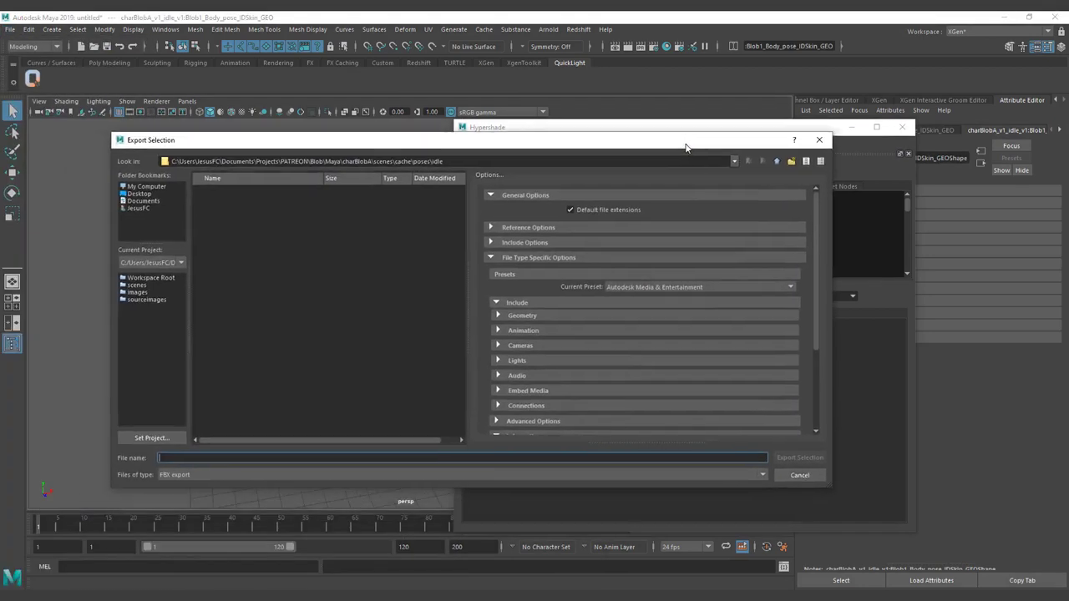
click(283, 474)
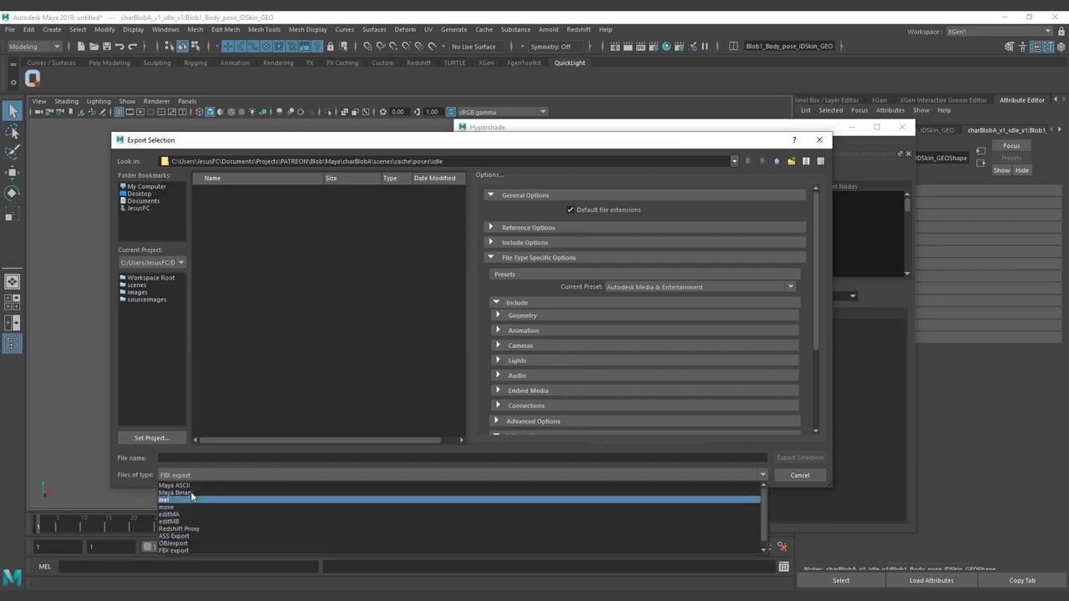
click(800, 475)
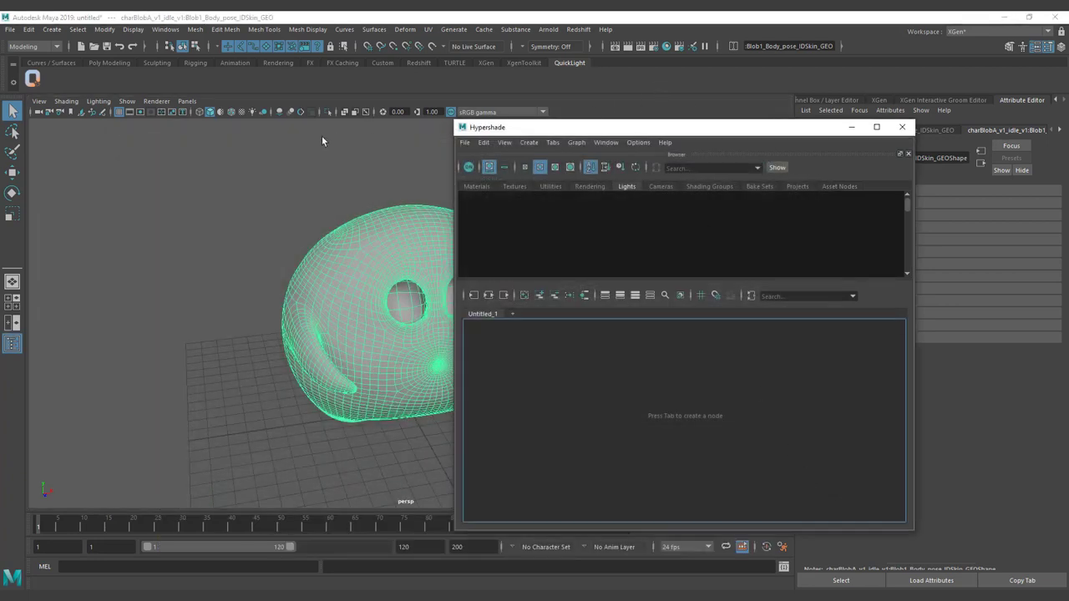
Save the scene as charBlobA_v1_idle_v1.ma in the scenes/cache/poses/idle folder, replacing the existing file.
click(257, 170)
key(ctrl+s)
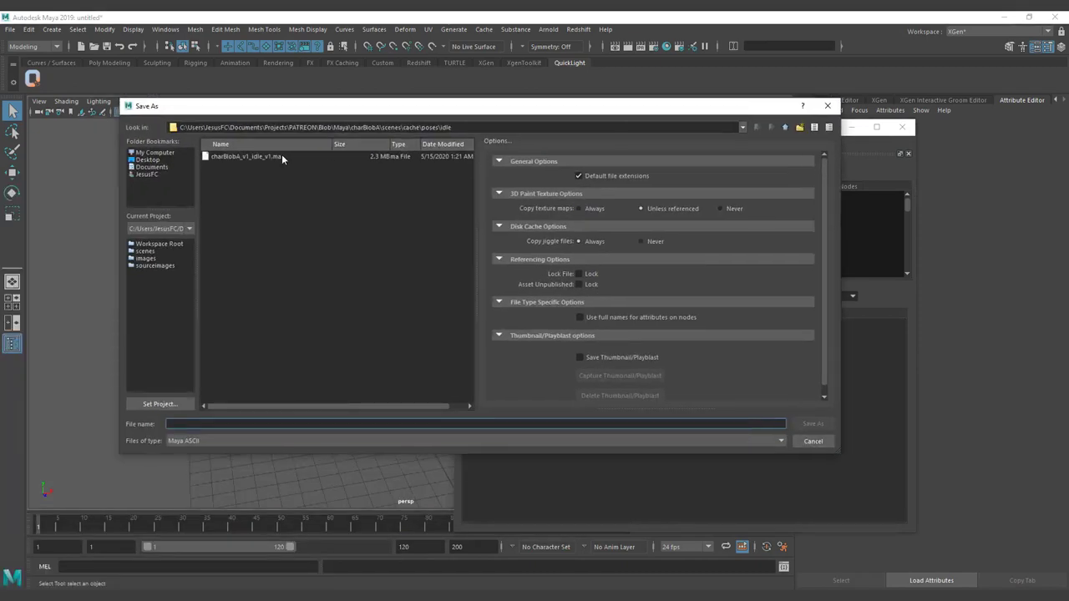
double_click(281, 158)
click(468, 296)
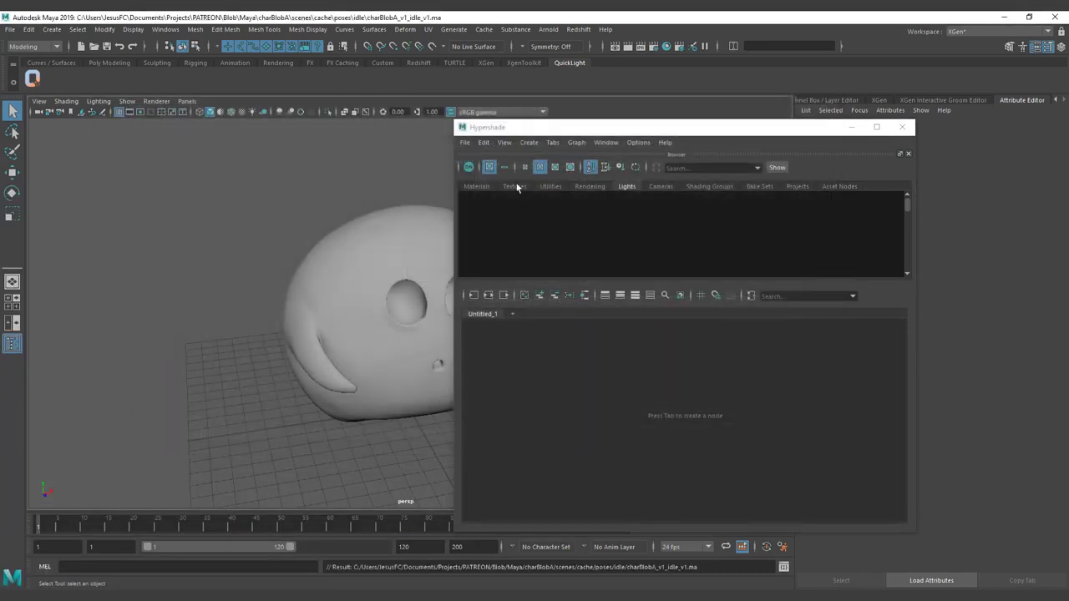
Try to export the selected blob body to Alembic with the start frame set to 1001.
click(328, 285)
click(578, 29)
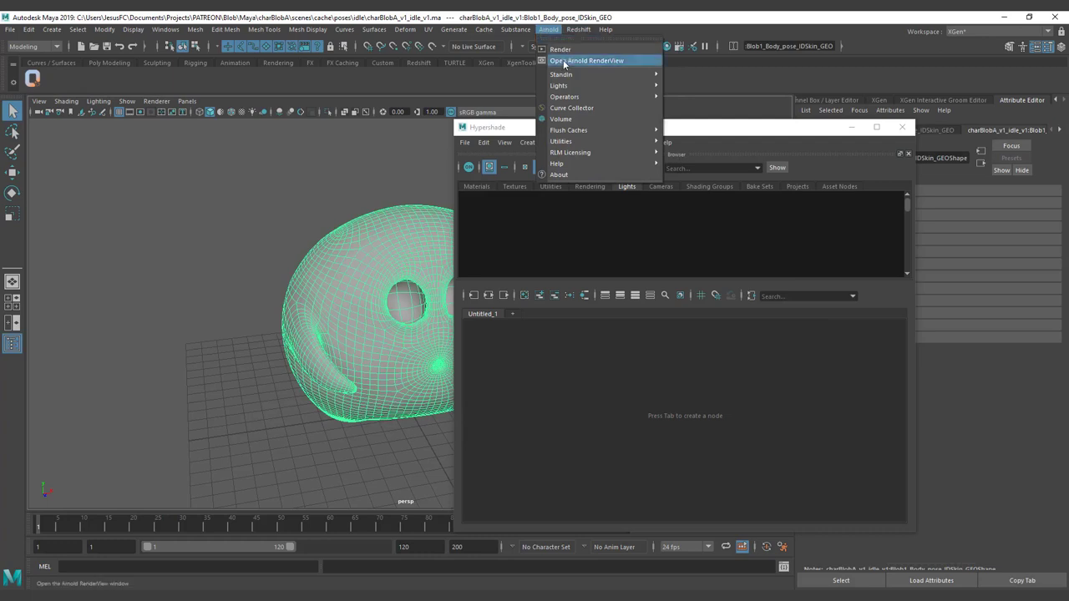
mouse_move(487, 32)
mouse_move(499, 53)
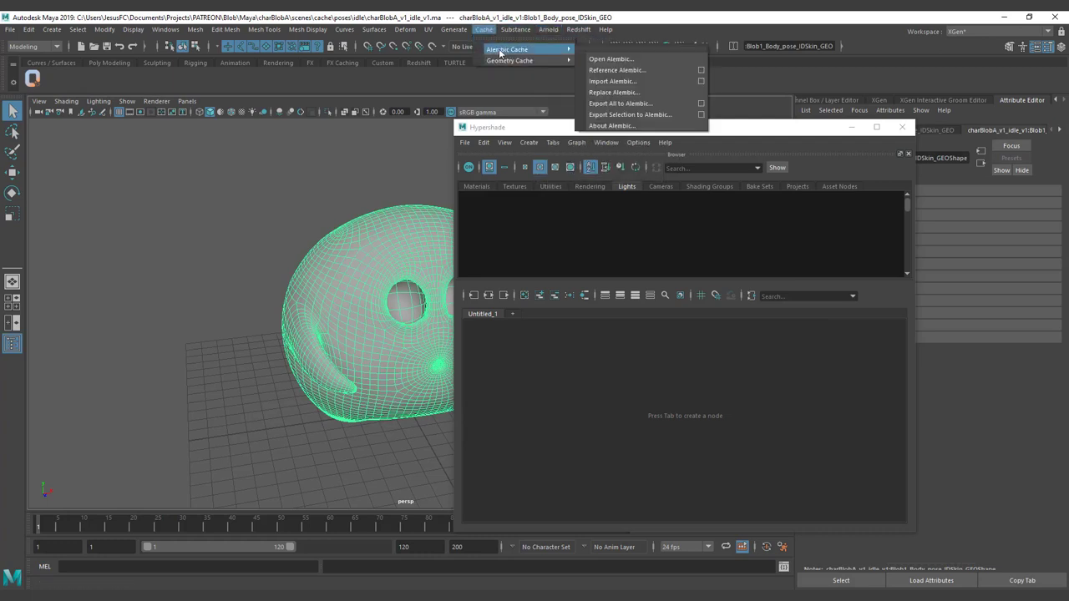
click(624, 115)
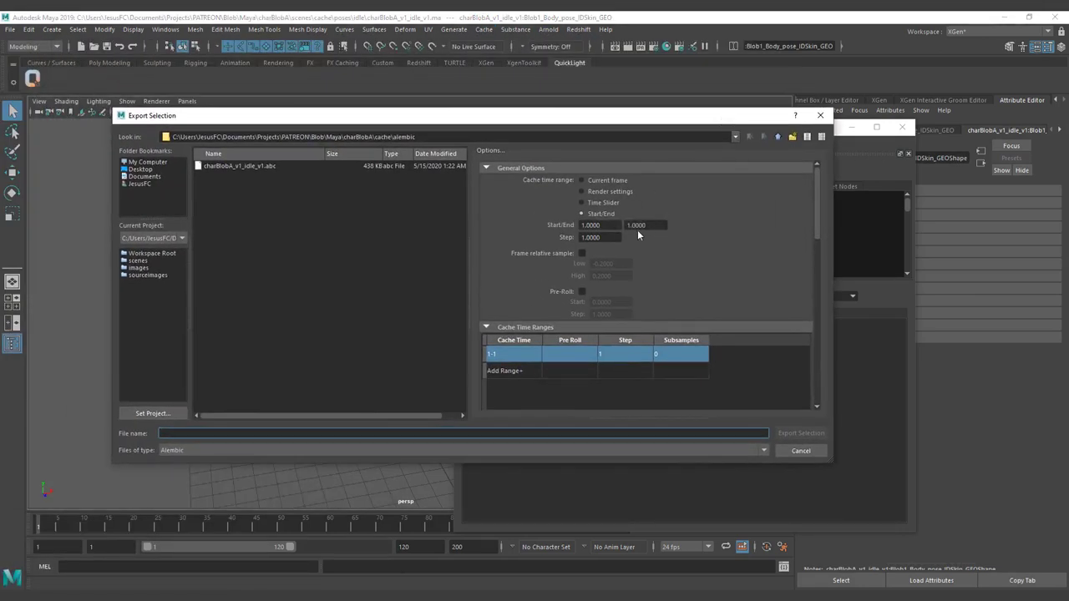
drag(653, 225, 545, 226)
text(100)
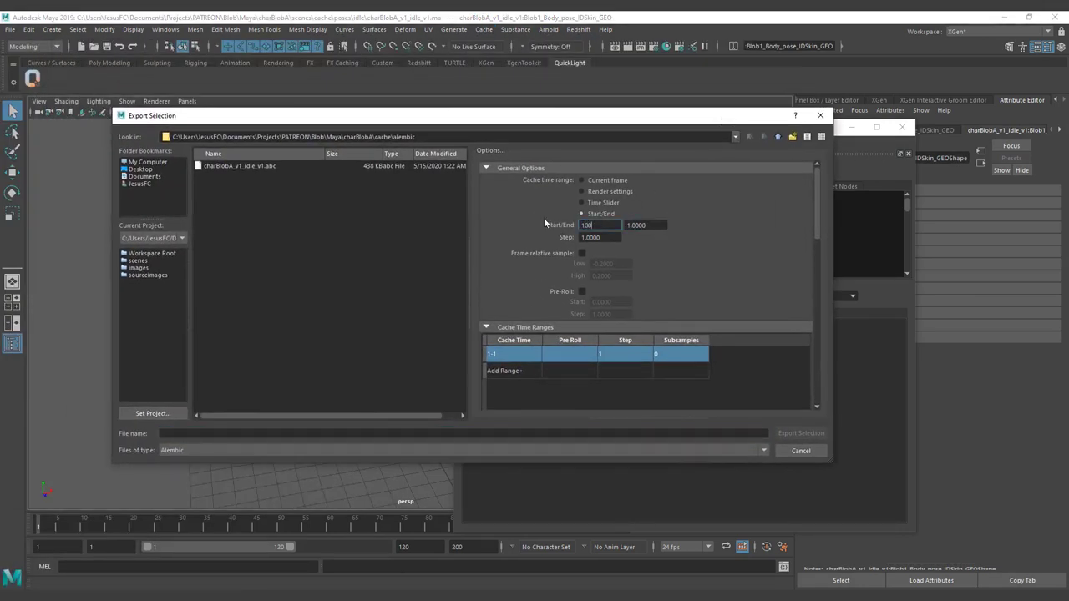
text(1)
key(Tab)
text(1.000)
scroll(563, 273, down, 10)
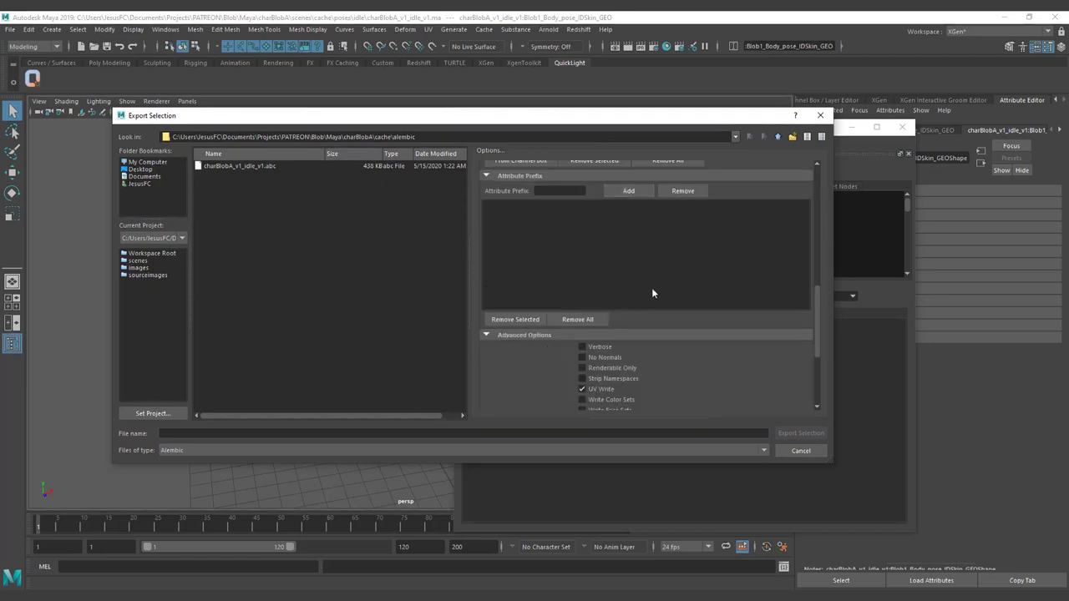
click(600, 373)
scroll(634, 367, down, 2)
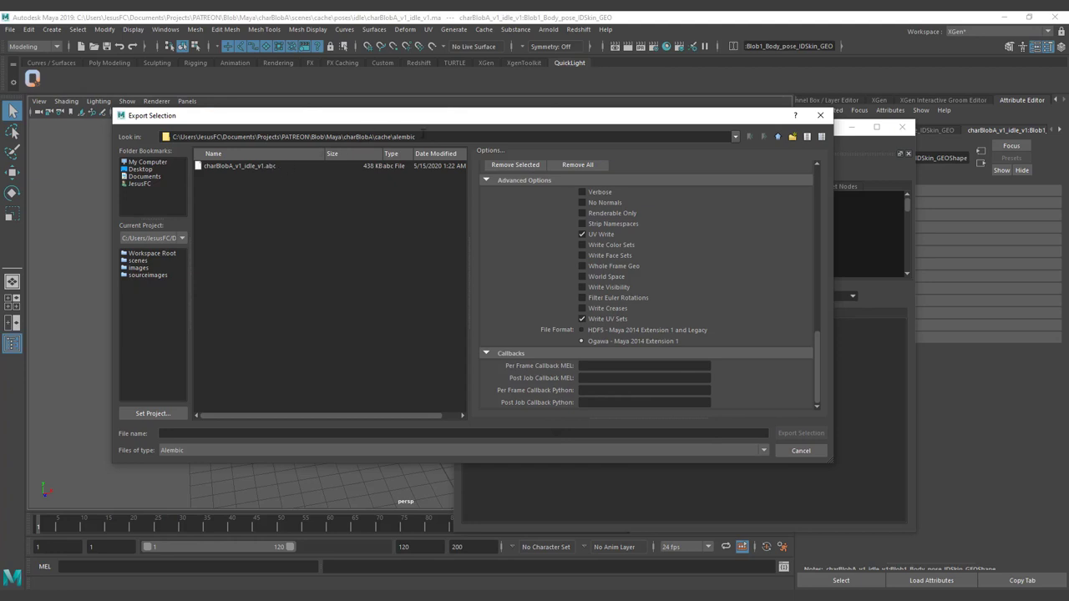
Browse the charBlobA project's scenes and cache folders from the Alembic export dialog, then cancel the export.
click(778, 136)
click(777, 137)
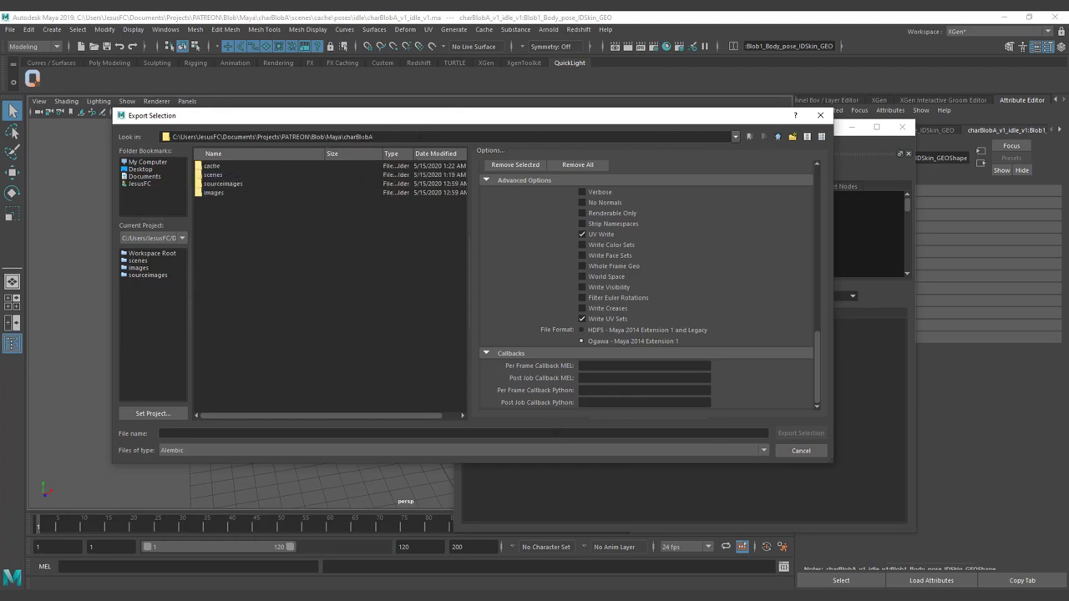
double_click(219, 175)
click(219, 169)
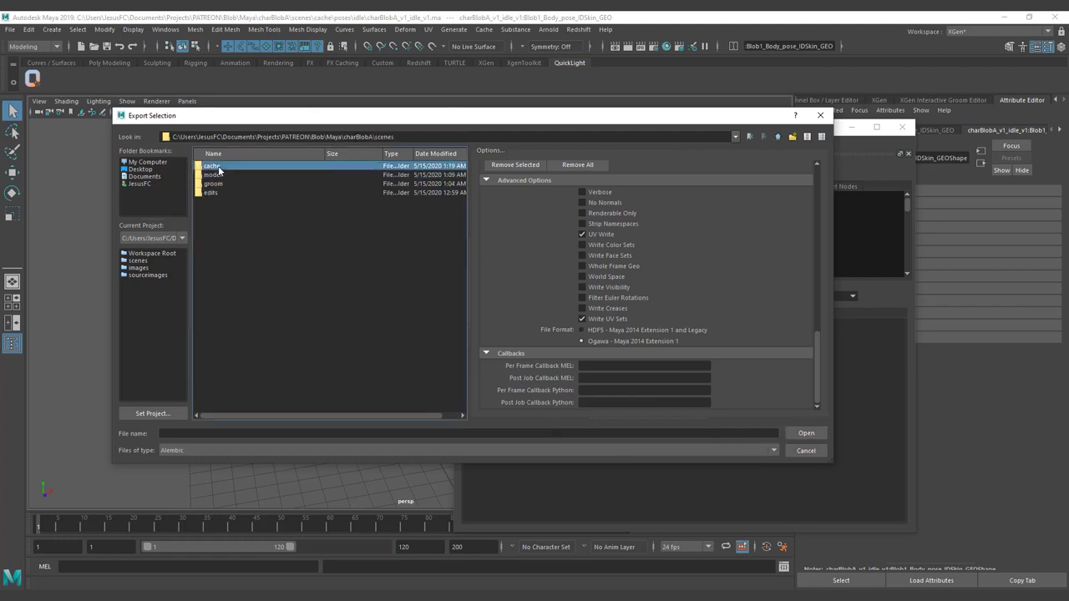
double_click(216, 169)
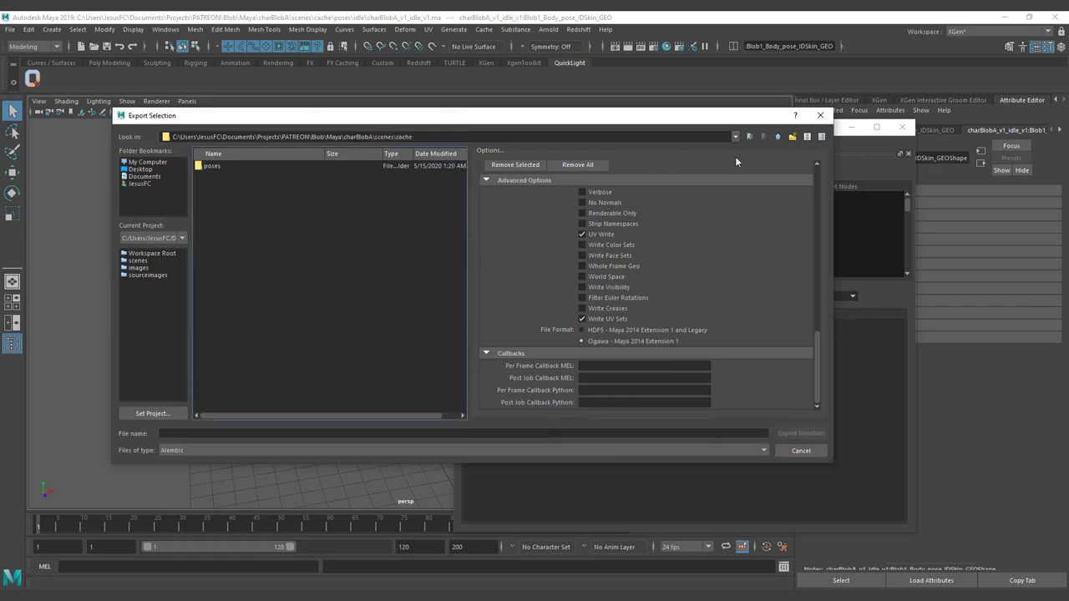
click(776, 138)
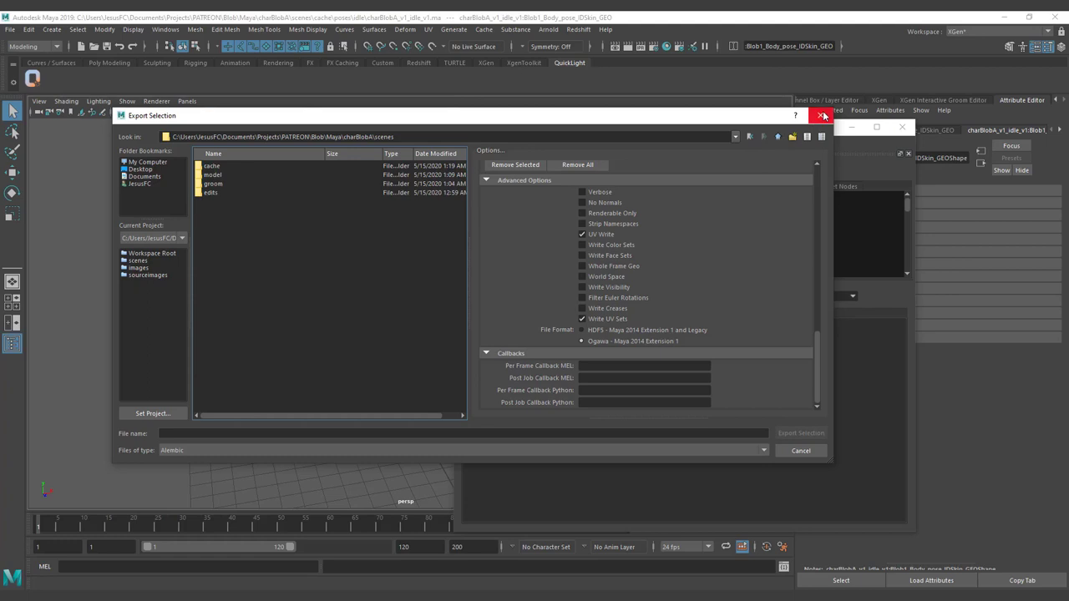
click(293, 174)
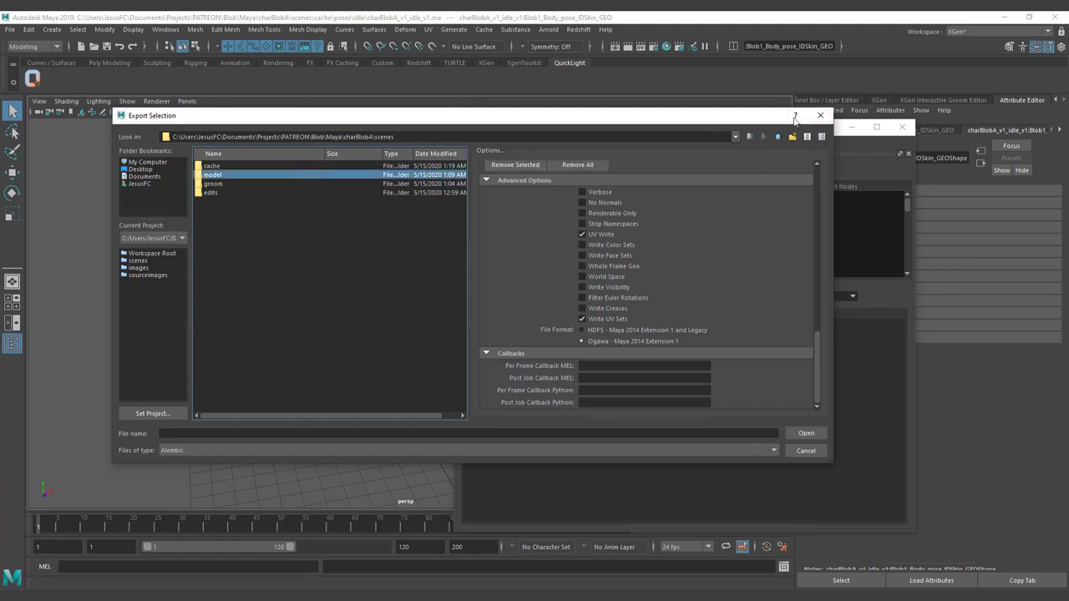
click(820, 115)
click(10, 29)
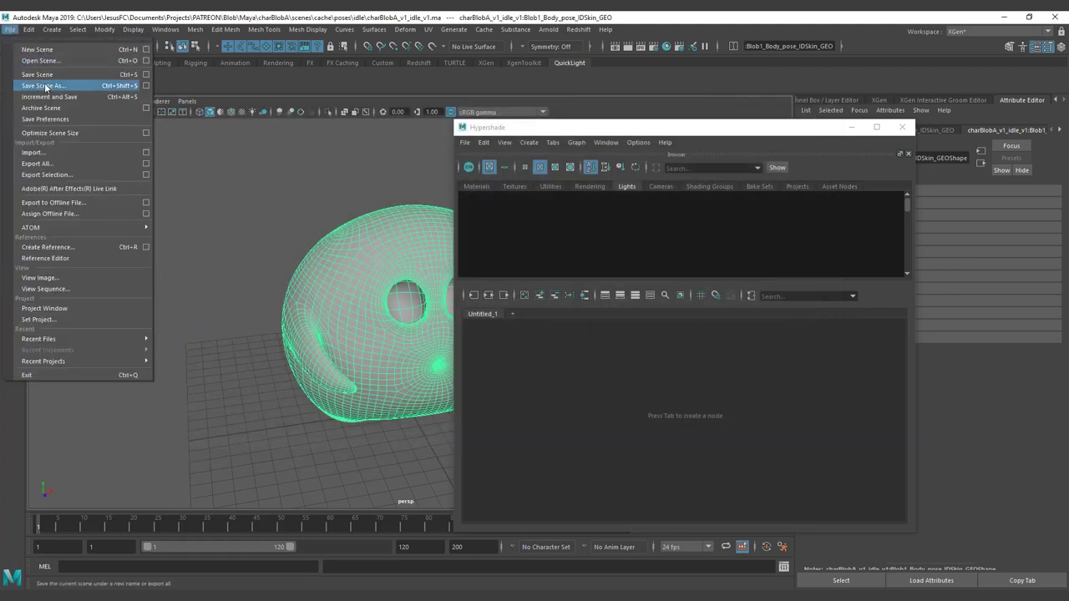
click(45, 86)
drag(31, 305, 702, 154)
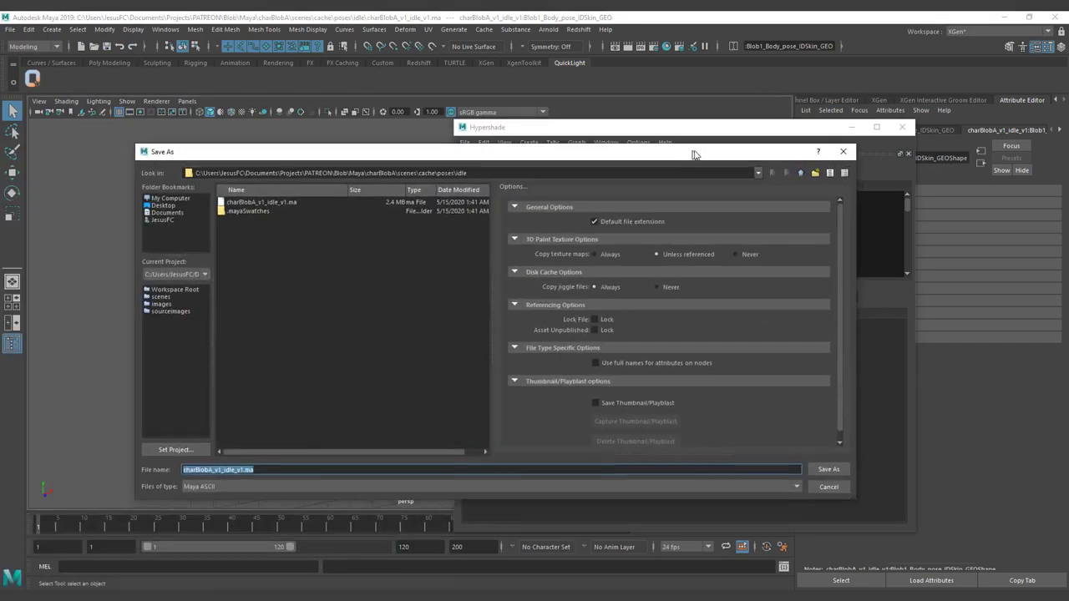
click(802, 172)
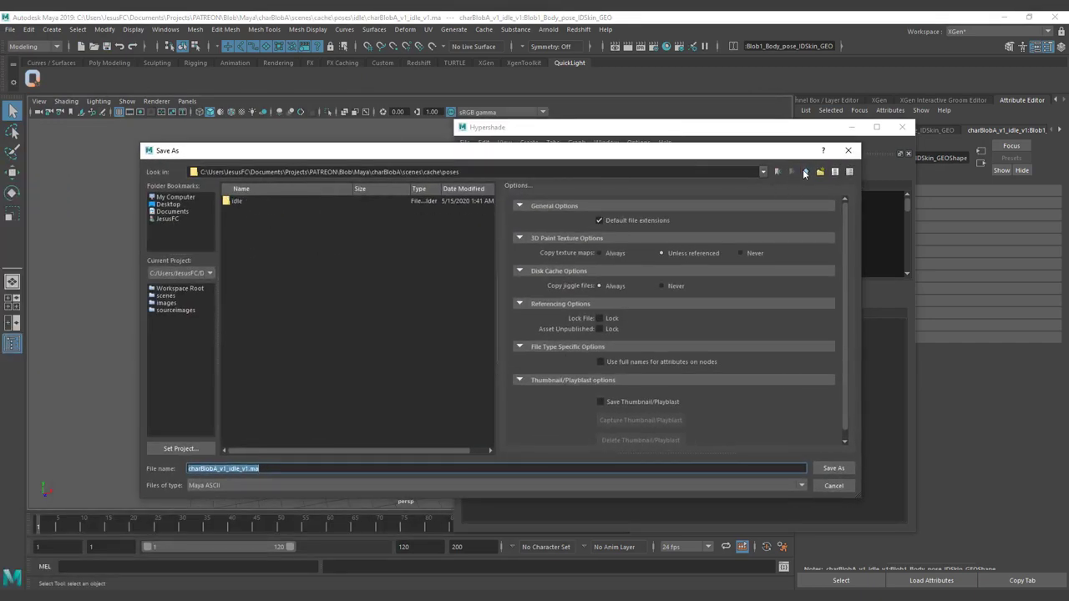
click(804, 172)
click(804, 173)
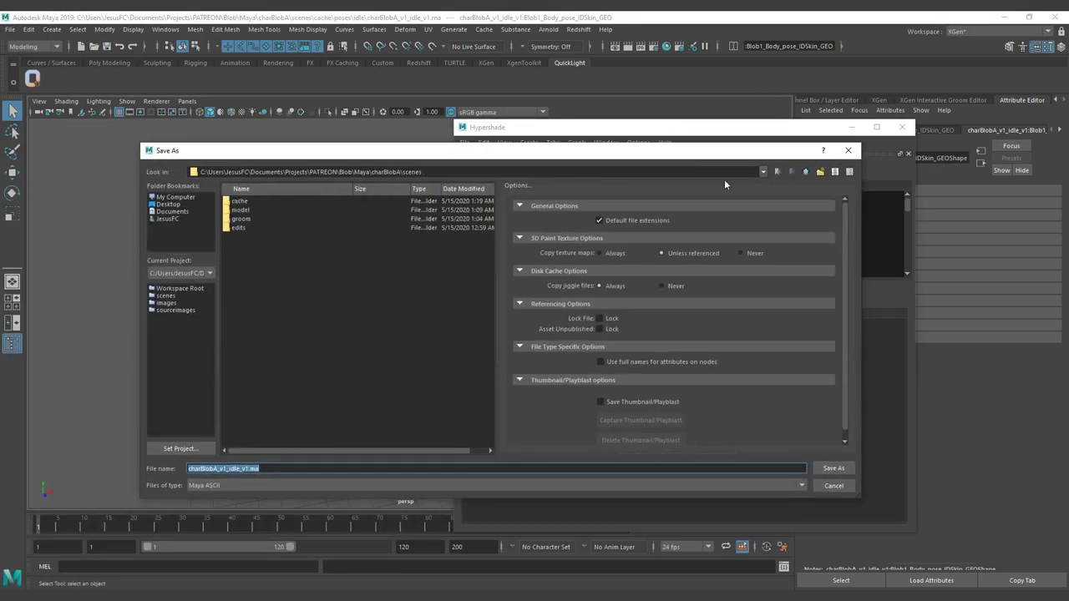
click(807, 172)
double_click(256, 209)
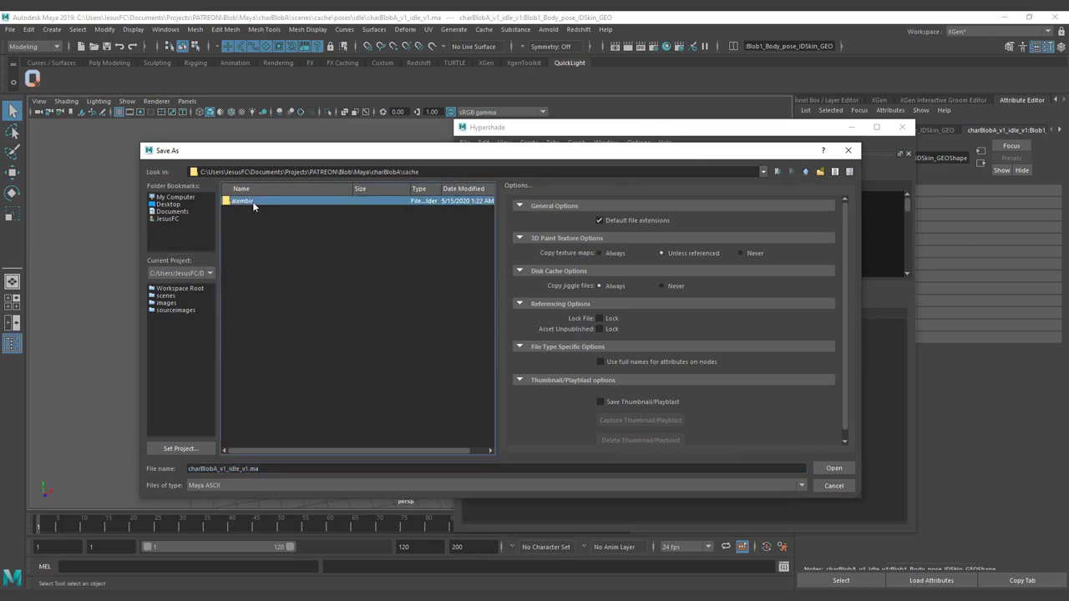
double_click(252, 201)
click(848, 151)
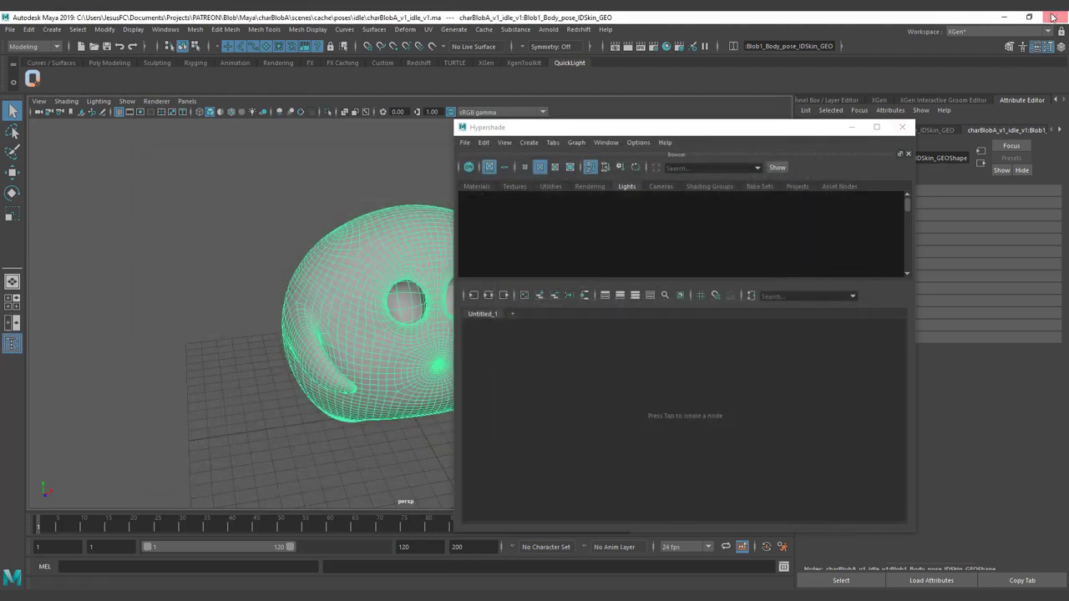
In File Explorer, move the cache folder from scenes into the charBlobA project root, merging it with the cache folder there.
key(alt+Tab)
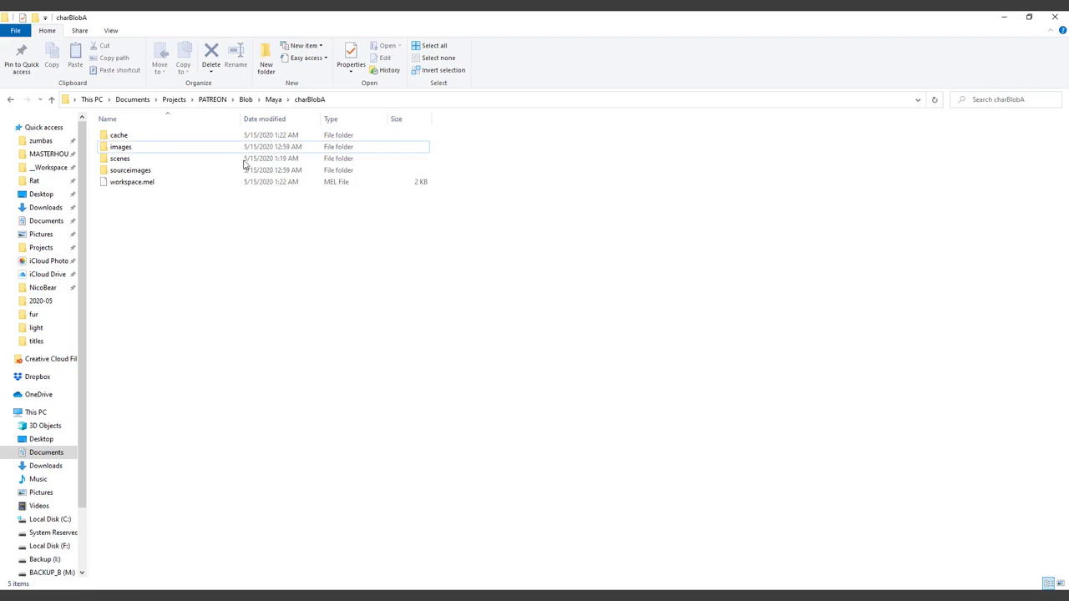
double_click(121, 159)
click(131, 136)
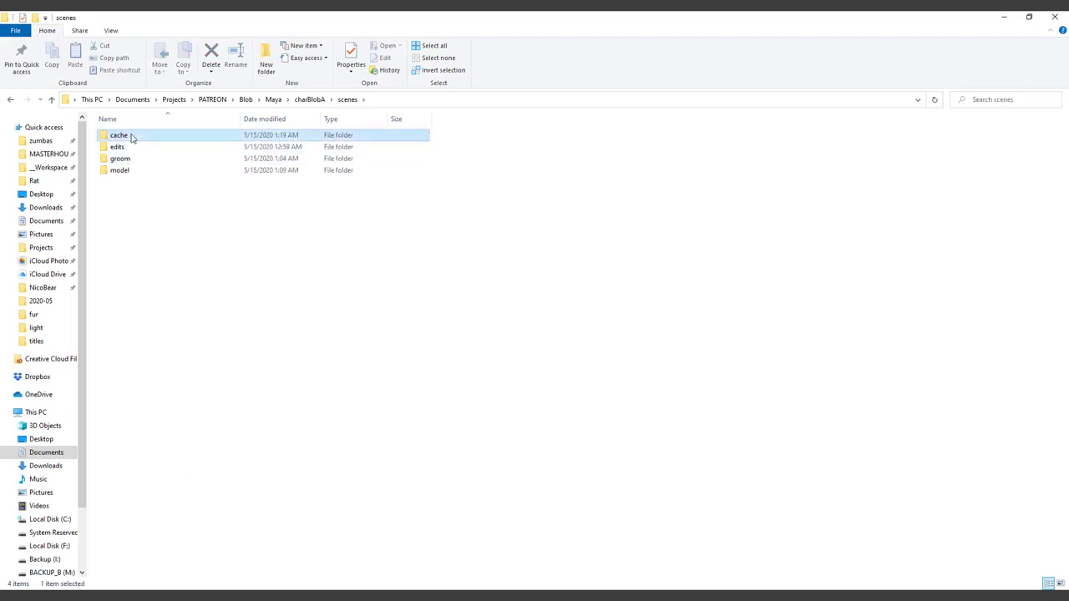
click(309, 100)
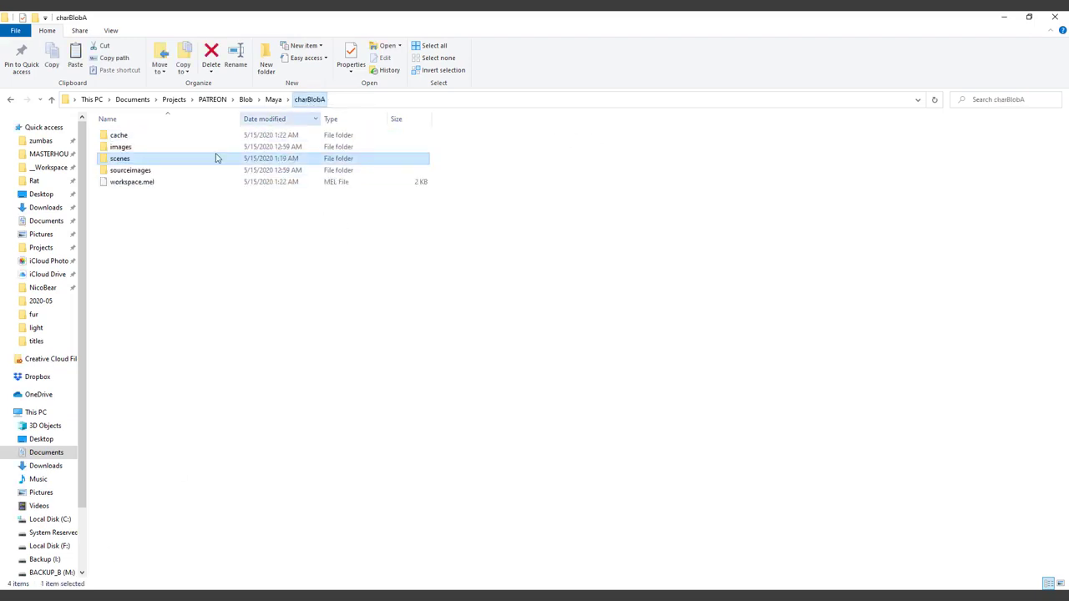
click(145, 224)
click(134, 135)
double_click(133, 136)
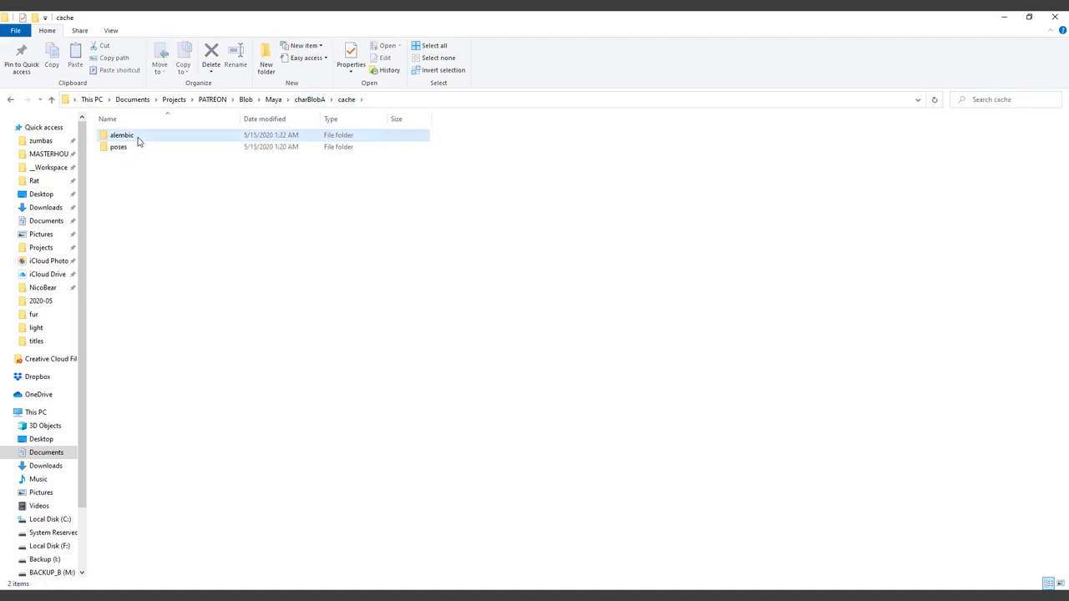
Move the poses folder into the alembic folder inside the charBlobA cache folder.
double_click(135, 136)
click(346, 100)
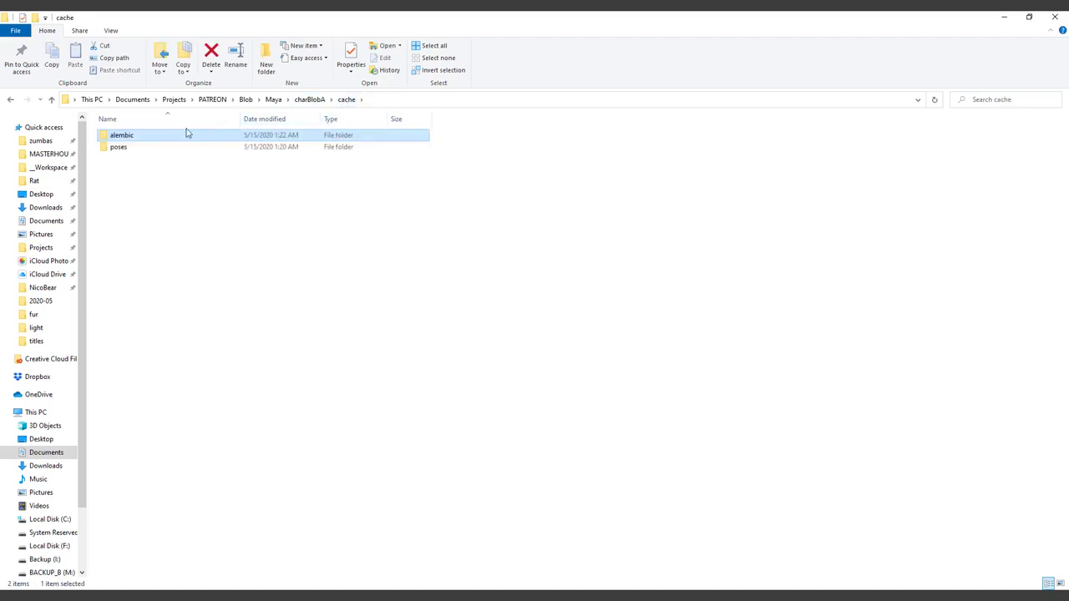
double_click(120, 147)
double_click(142, 137)
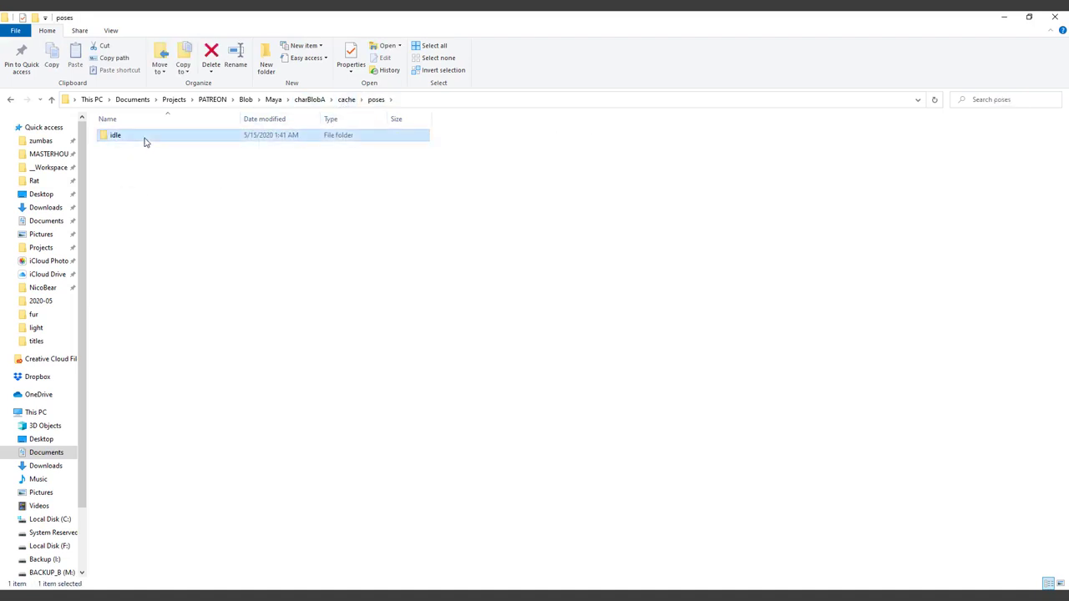
click(376, 99)
click(346, 100)
drag(116, 147, 120, 138)
Move charBlobA_v1_idle_v1.abc from the alembic folder into its poses/idle subfolder.
double_click(125, 138)
double_click(119, 138)
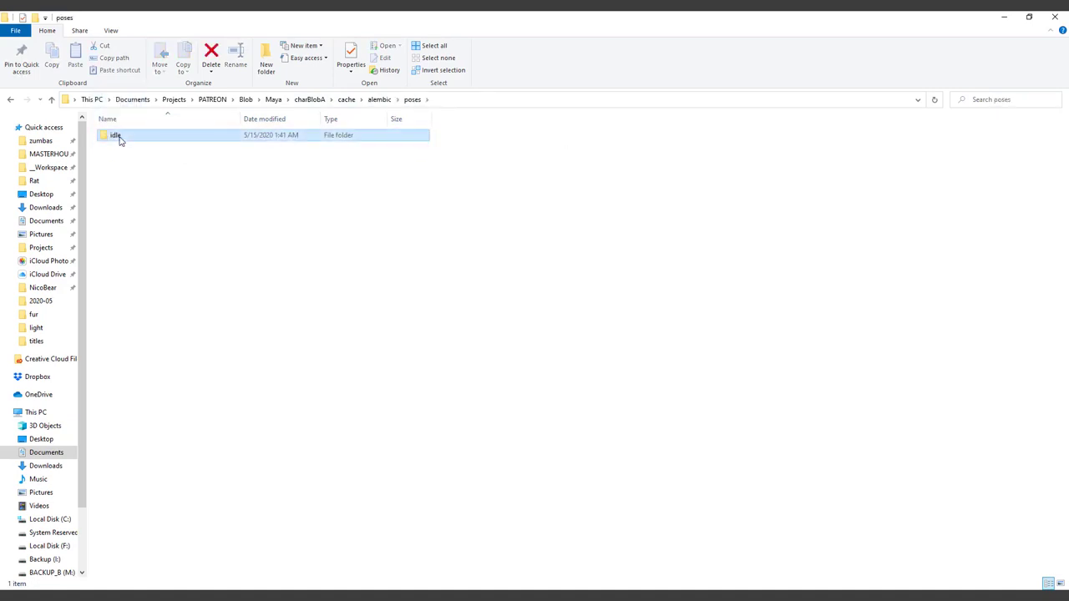
double_click(120, 138)
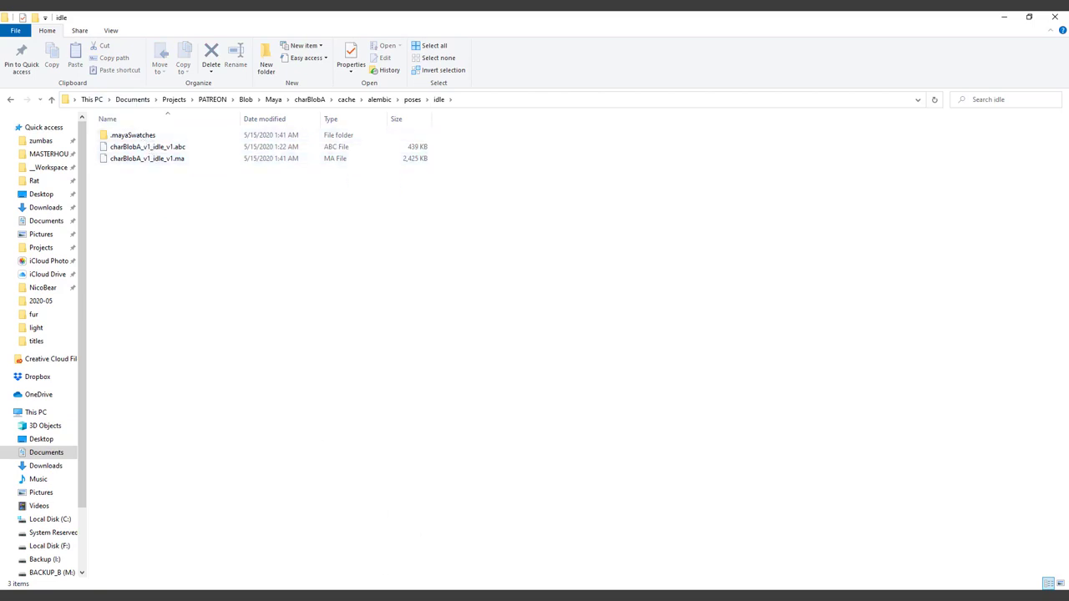
Switch to the charBlobA_v1.ma model scene in Maya and select the charBlobA_LODA_Body_IDSkin_GEO mesh, leaving its name as is.
click(242, 554)
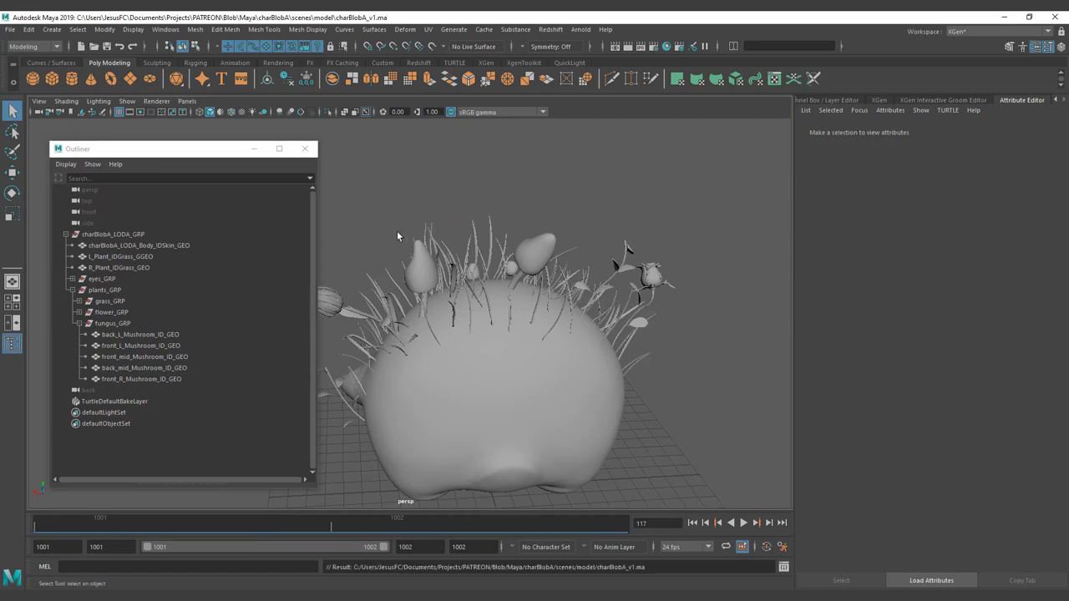
alt+drag(396, 230, 627, 289)
double_click(171, 245)
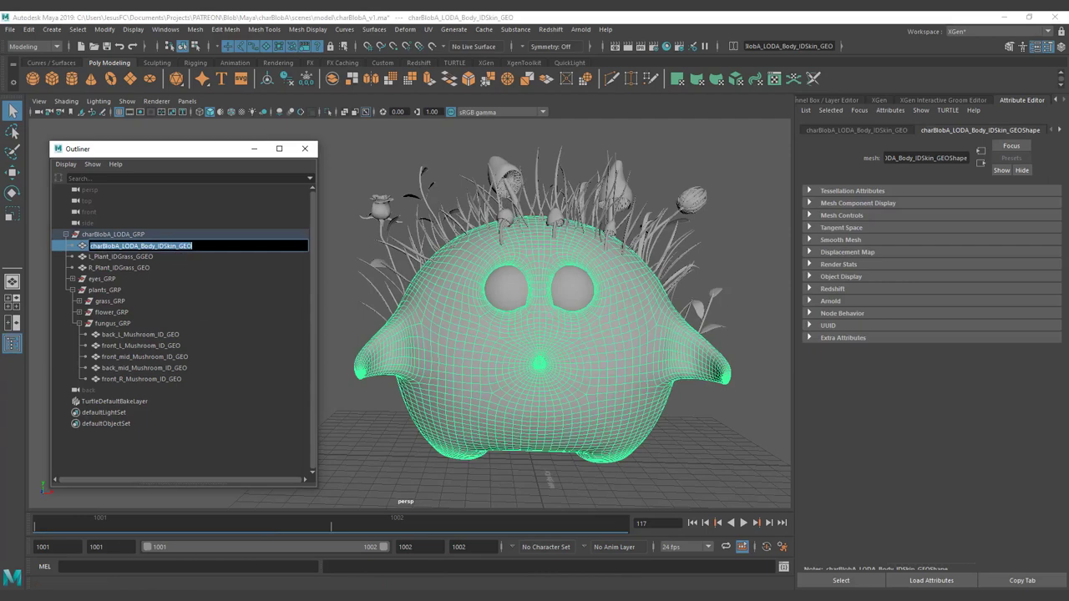
key(Escape)
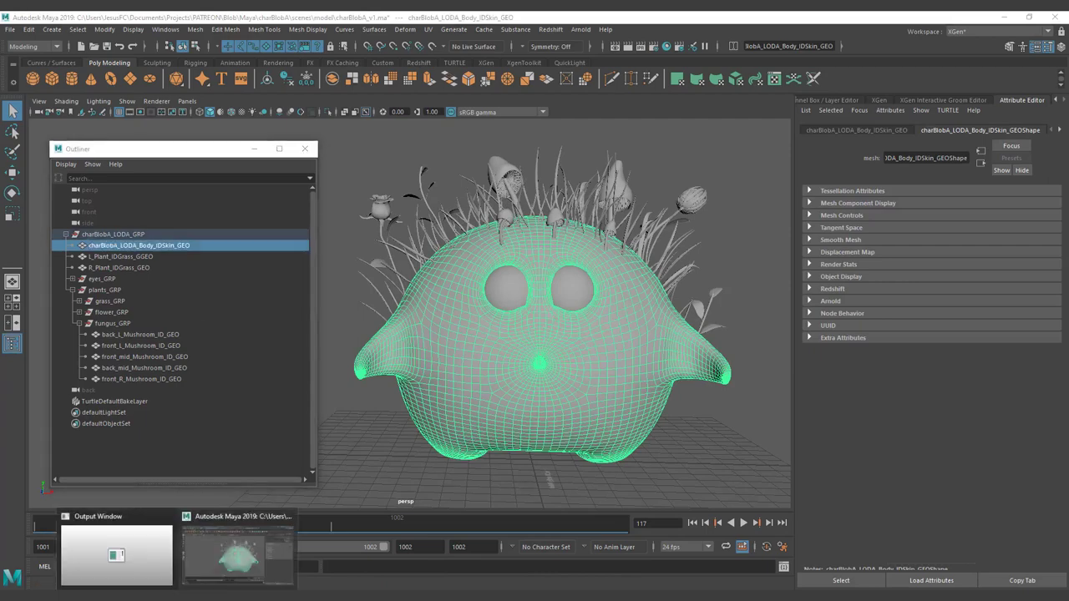
right_click(177, 596)
click(162, 546)
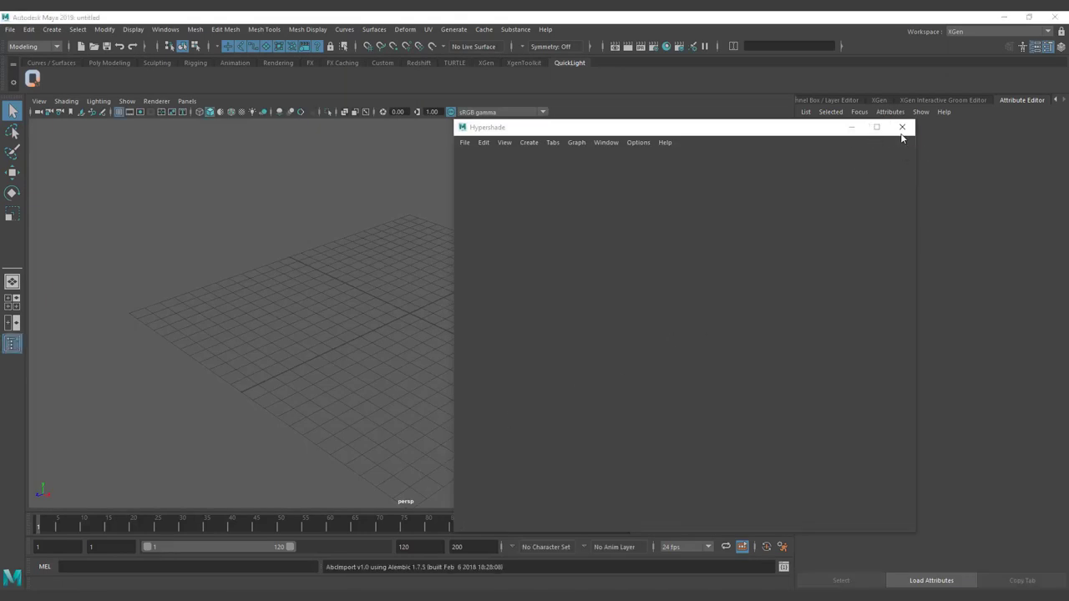
click(902, 129)
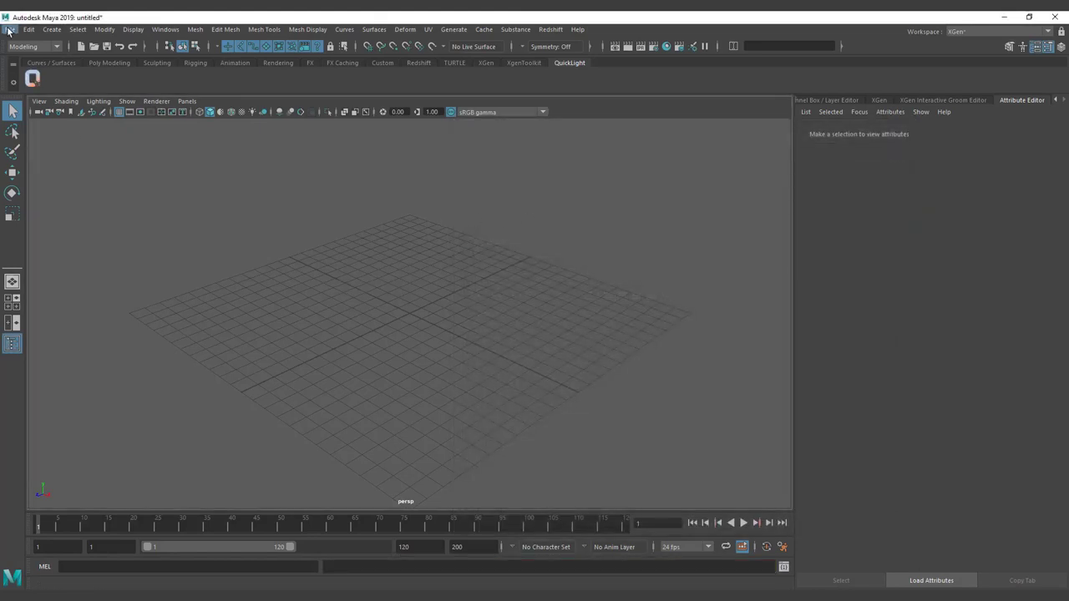
click(1055, 17)
click(549, 307)
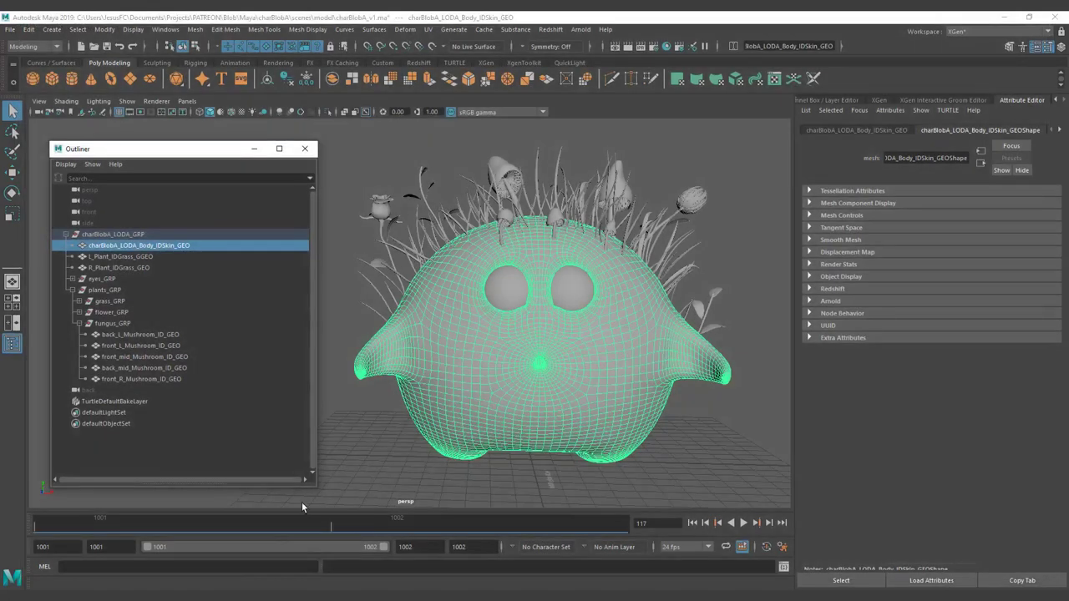
Parent the R_Plant_IDGrass_GEO and L_Plant_IDGrass_GGEO meshes under plants_GRP, then collapse the group.
click(394, 158)
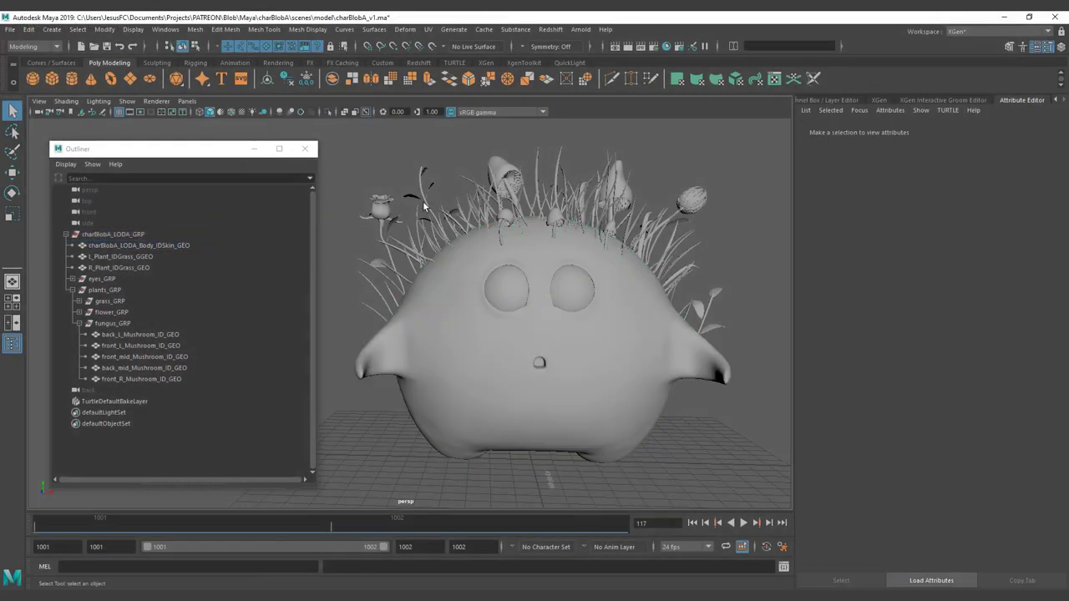
click(72, 290)
mouse_move(107, 270)
mouse_down()
mouse_move(111, 259)
mouse_move(109, 289)
mouse_move(113, 258)
mouse_up()
middle_drag(85, 268, 97, 290)
click(74, 268)
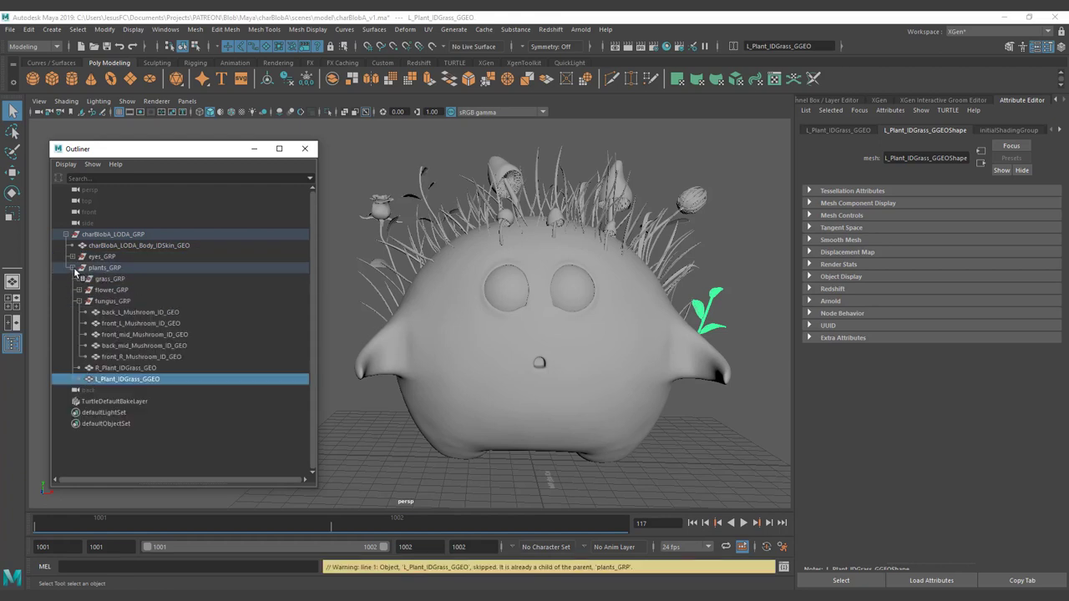
Group the R_Plant_IDGrass_GEO and L_Plant_IDGrass_GGEO meshes inside plants_GRP as plant_GRP, then collapse plants_GRP.
click(78, 301)
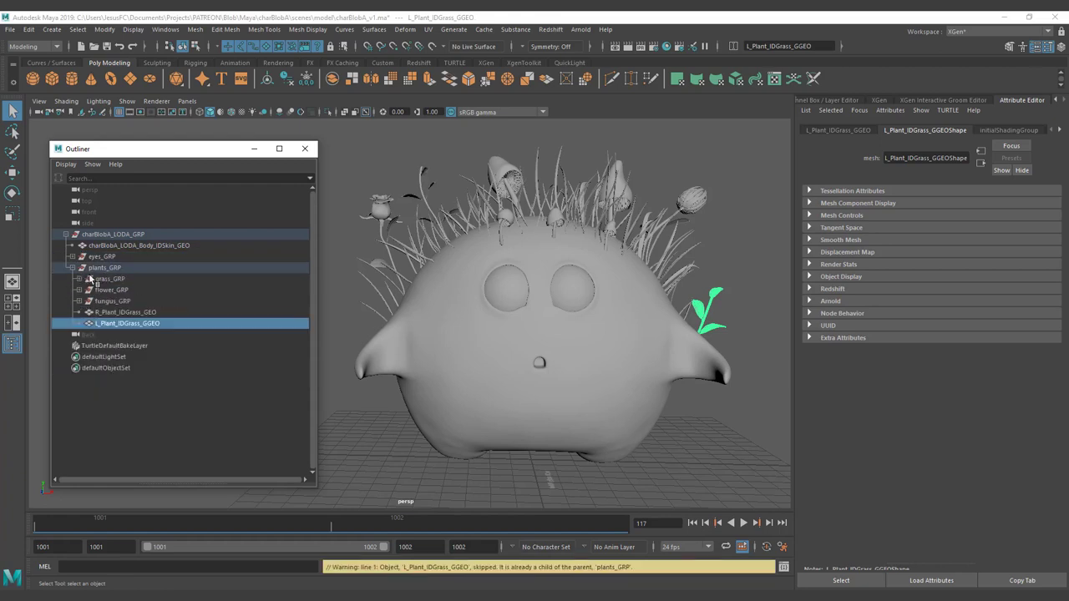
click(109, 278)
click(109, 268)
click(111, 312)
shift+click(111, 323)
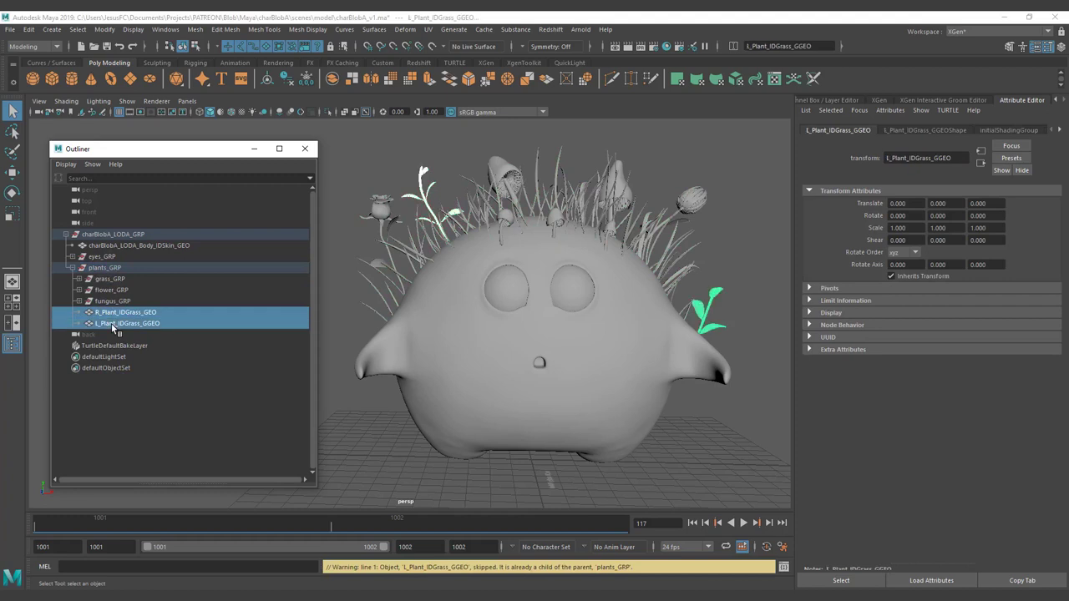
key(ctrl+g)
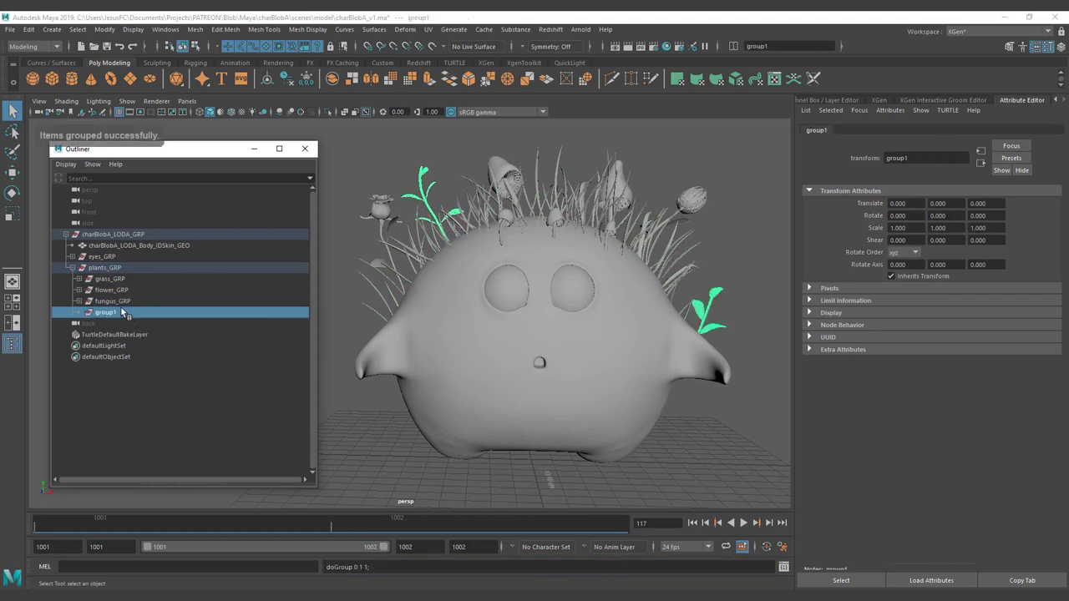
double_click(119, 313)
text(plant_GRP)
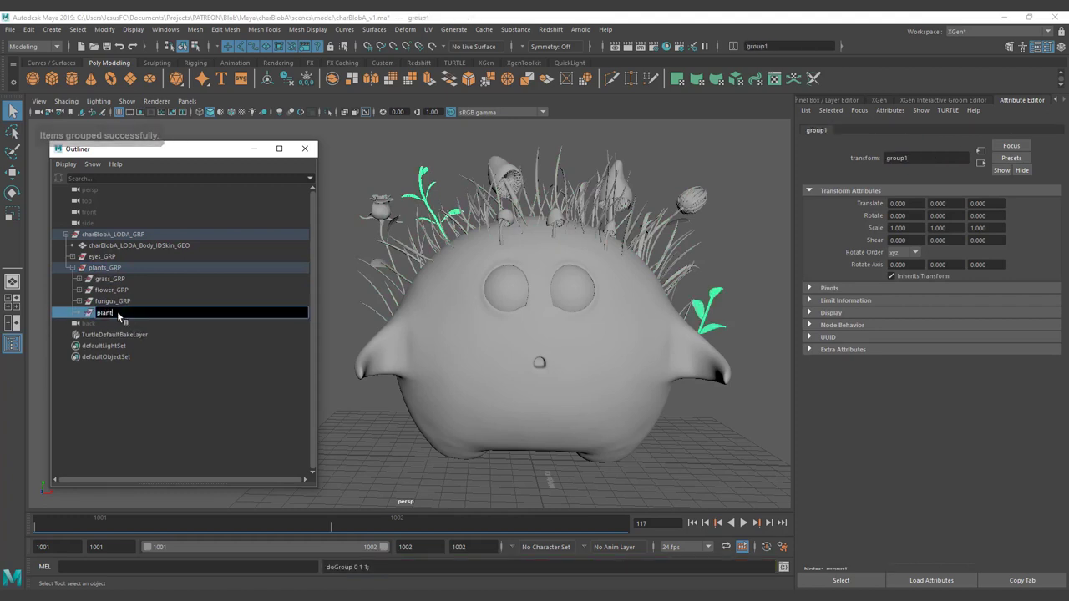
key(Return)
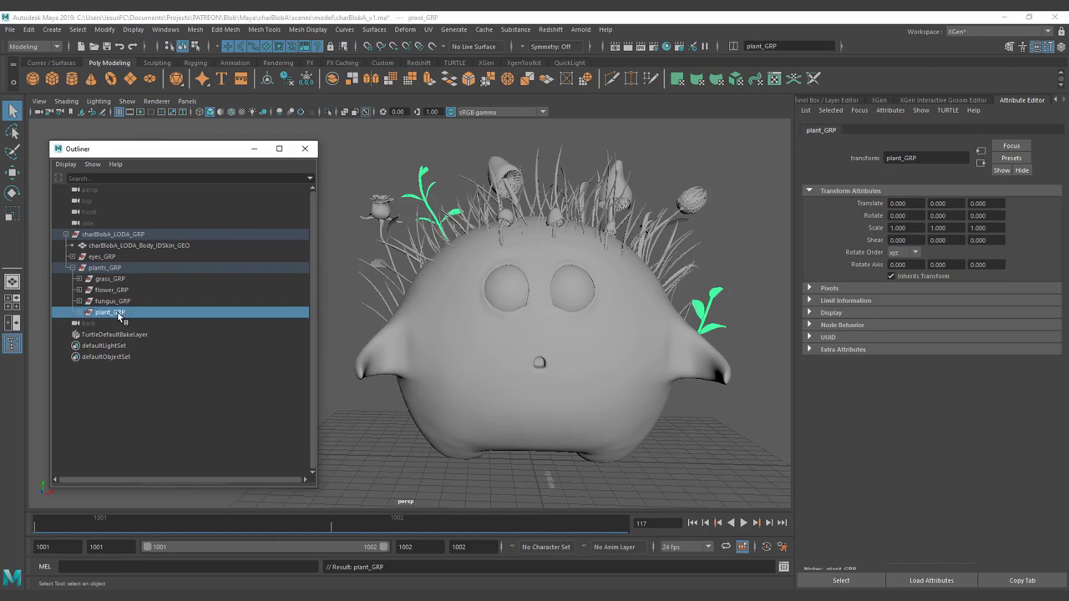
click(73, 267)
Clear the selection and save the scene, then delete the history of all objects and save again.
click(365, 265)
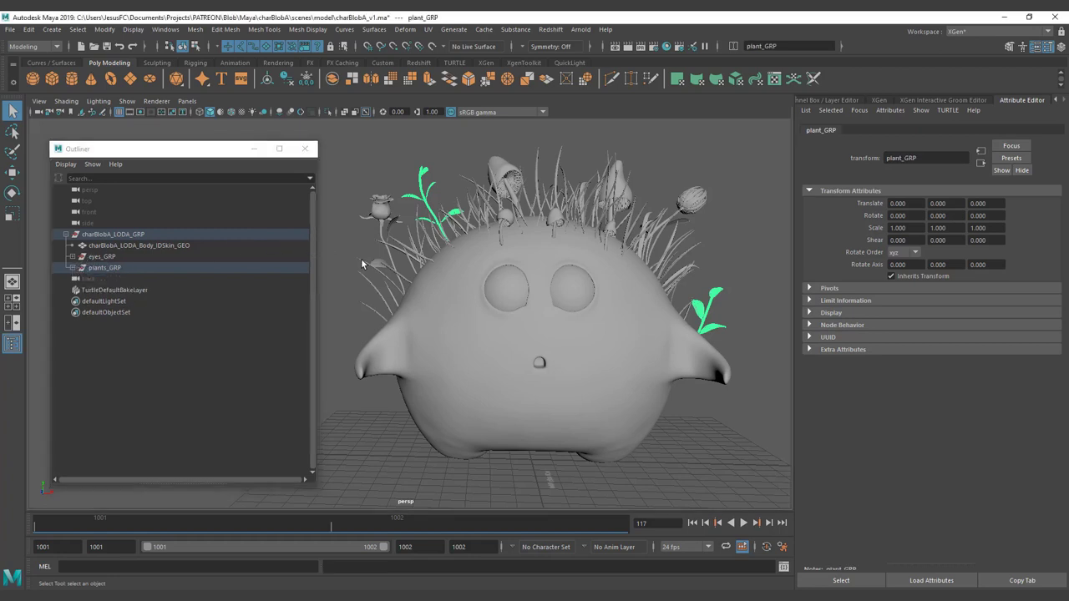
key(ctrl+s)
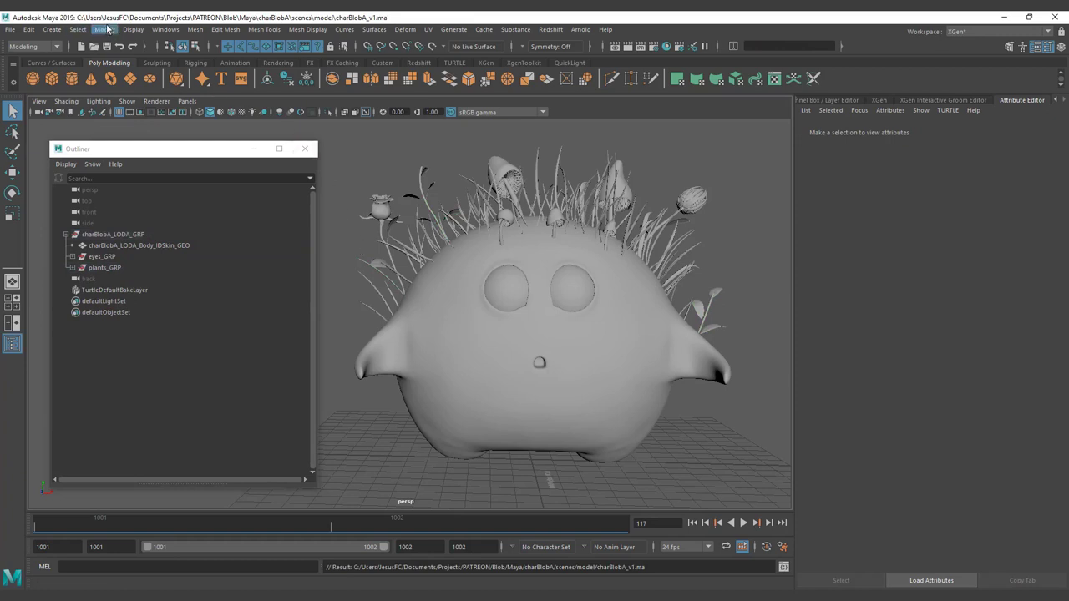
click(29, 29)
mouse_move(88, 172)
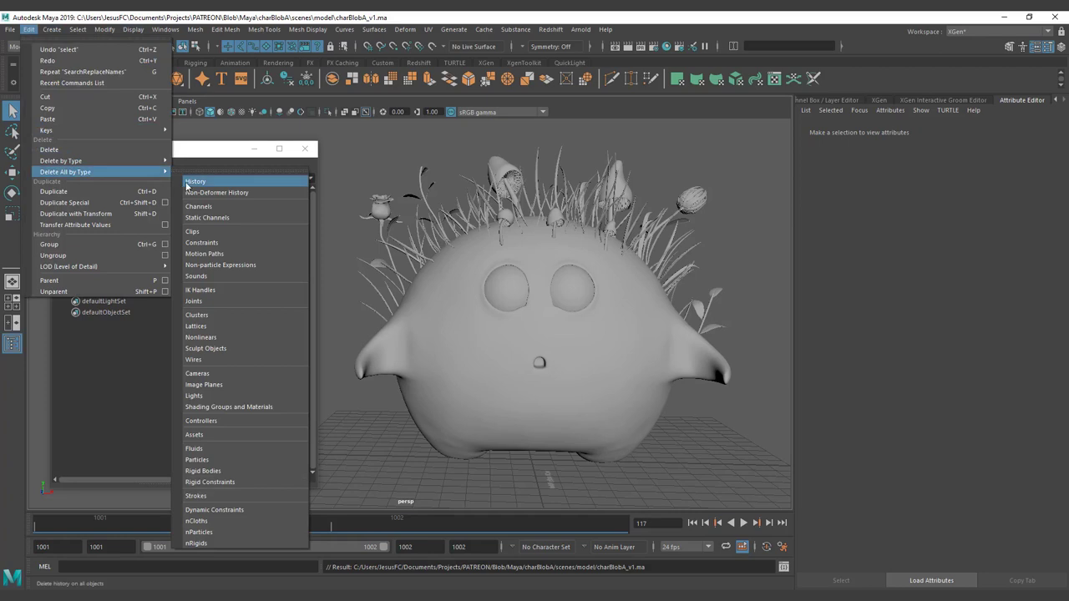
click(186, 181)
key(ctrl+s)
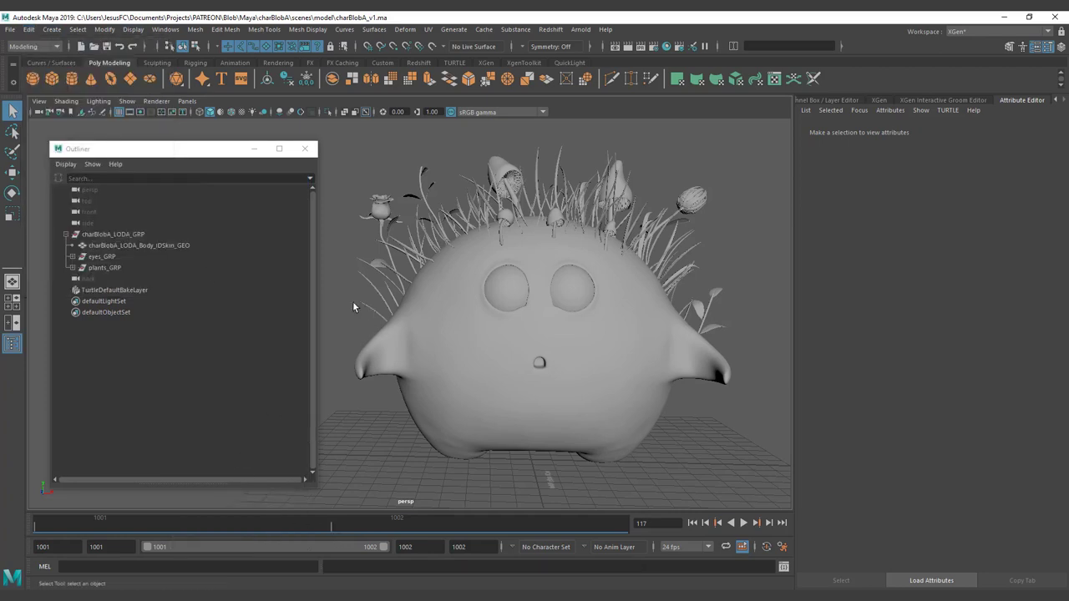
Switch to Chrome and search Google for "uknown node maya" in a new tab.
mouse_move(343, 594)
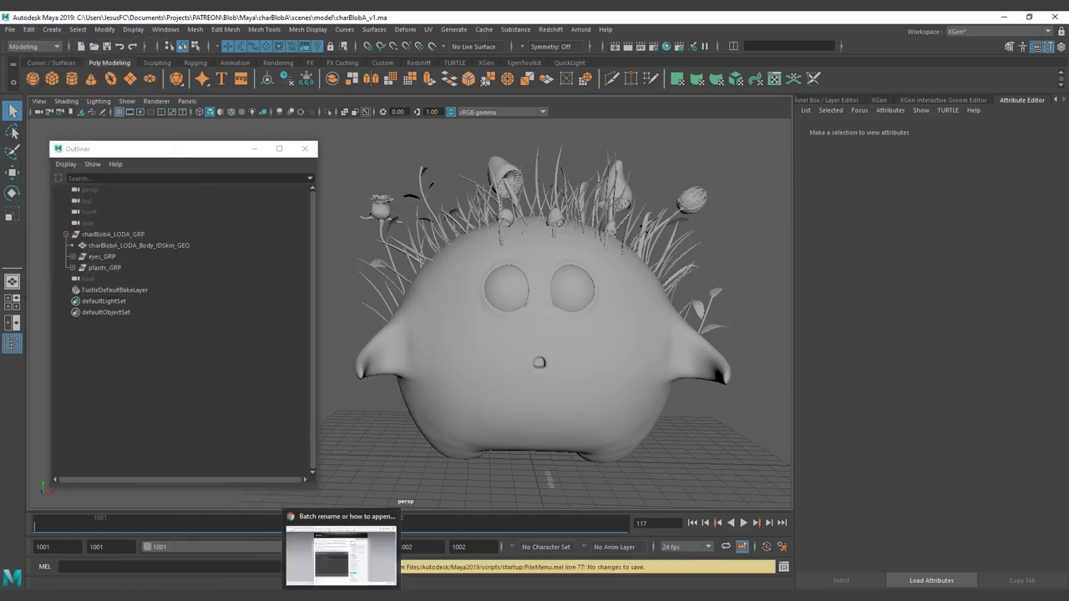
click(349, 535)
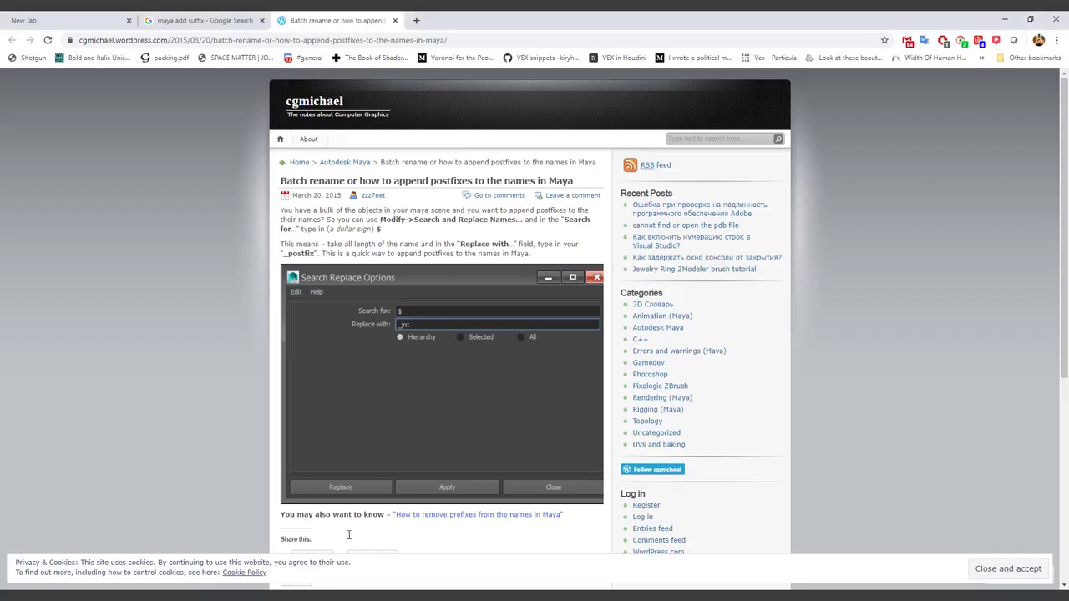
click(415, 23)
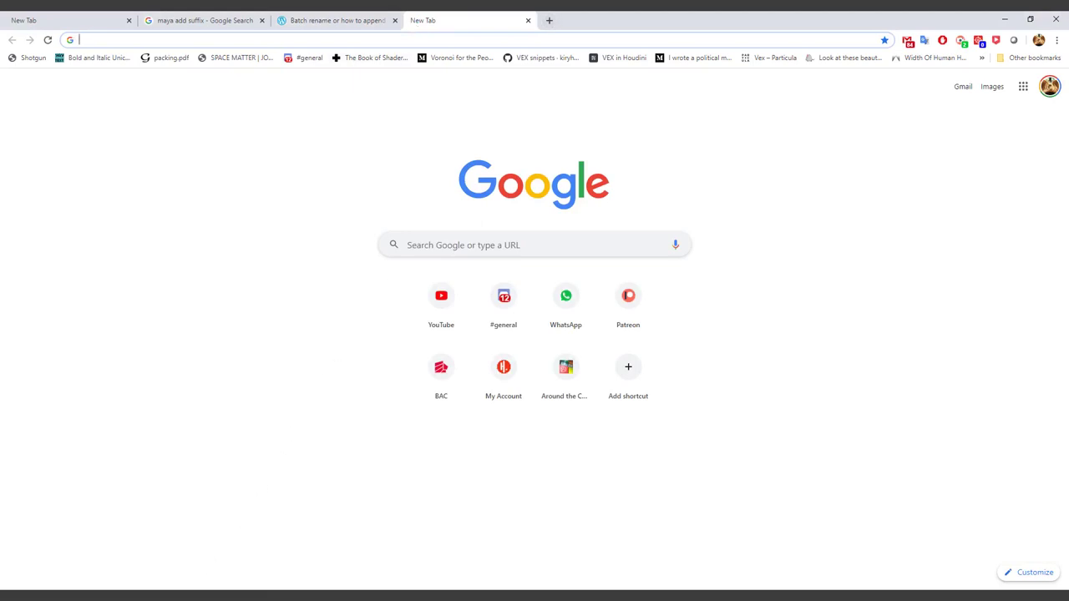
mouse_move(177, 597)
click(239, 554)
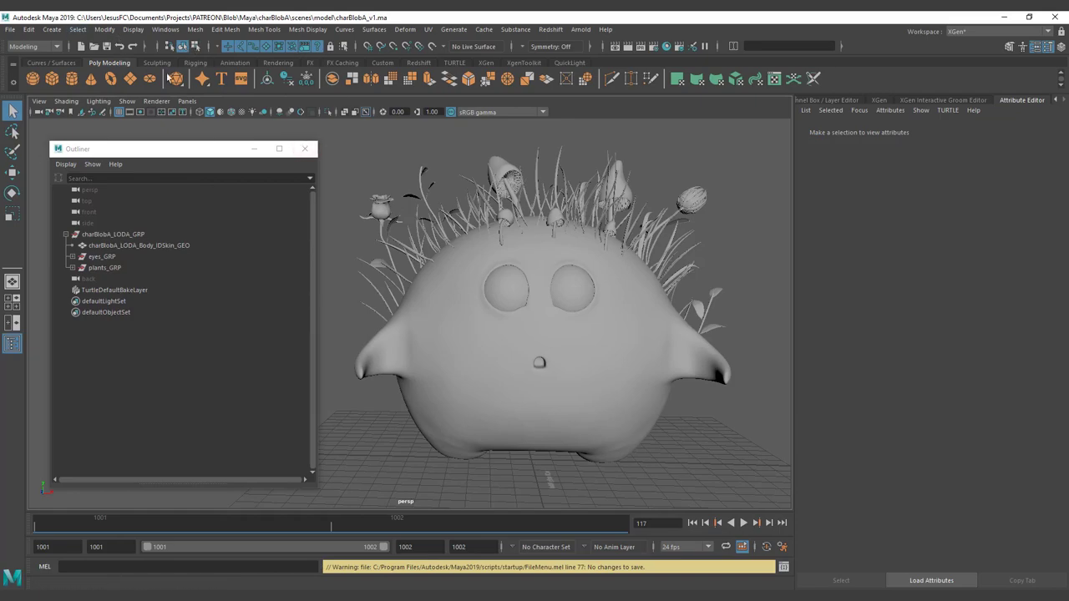
key(alt+Tab)
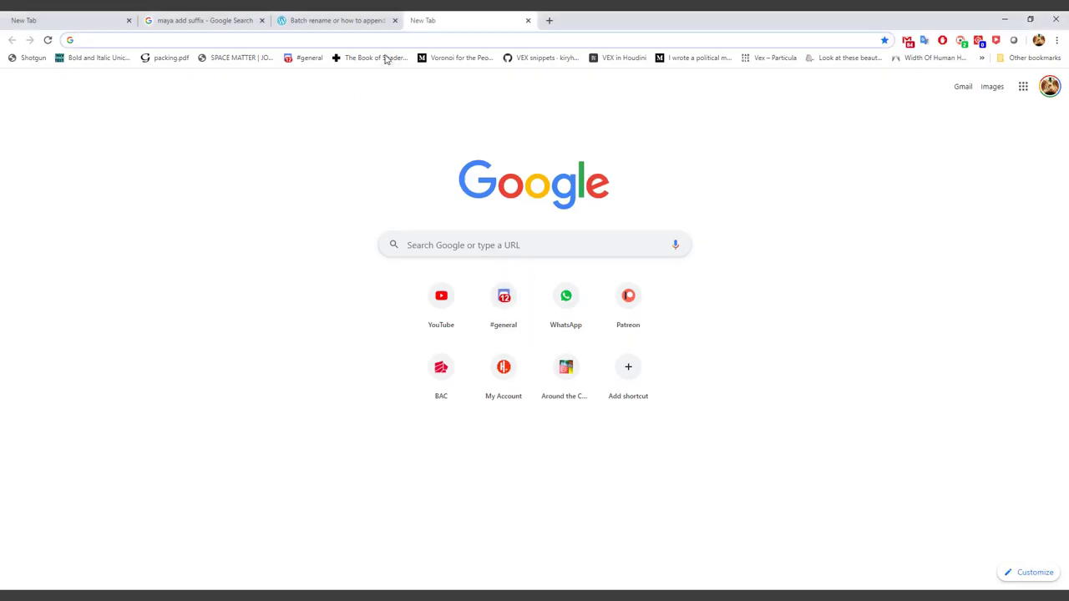
text(u)
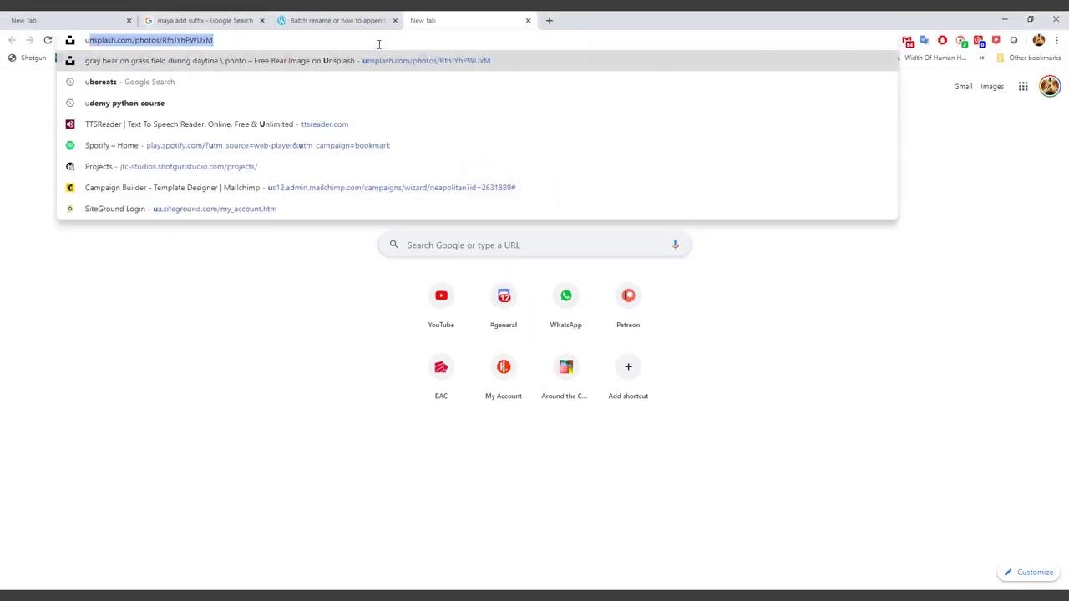
text(known)
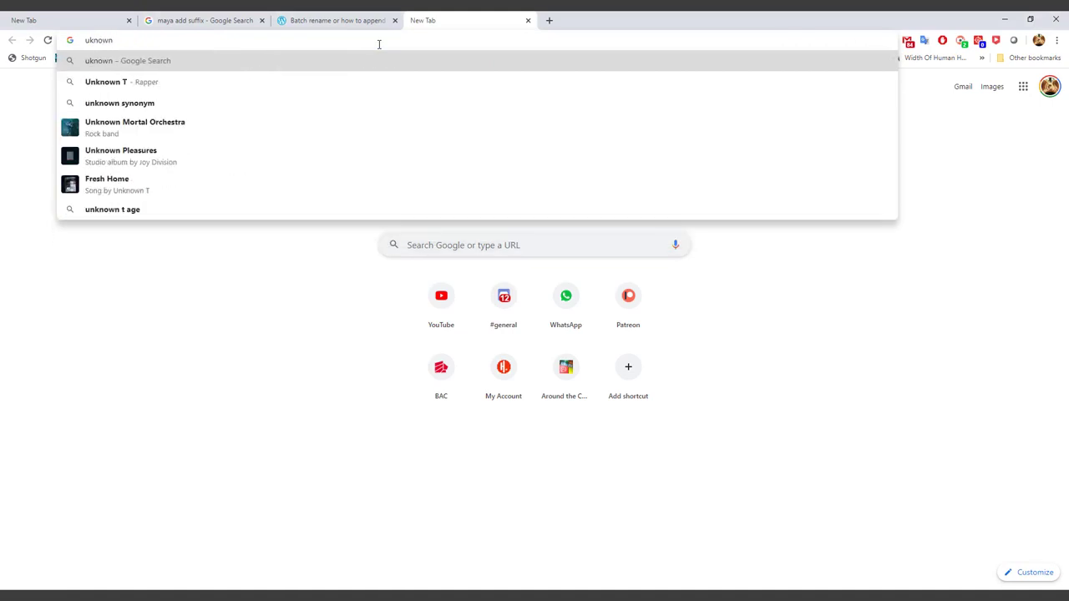
text( node maya)
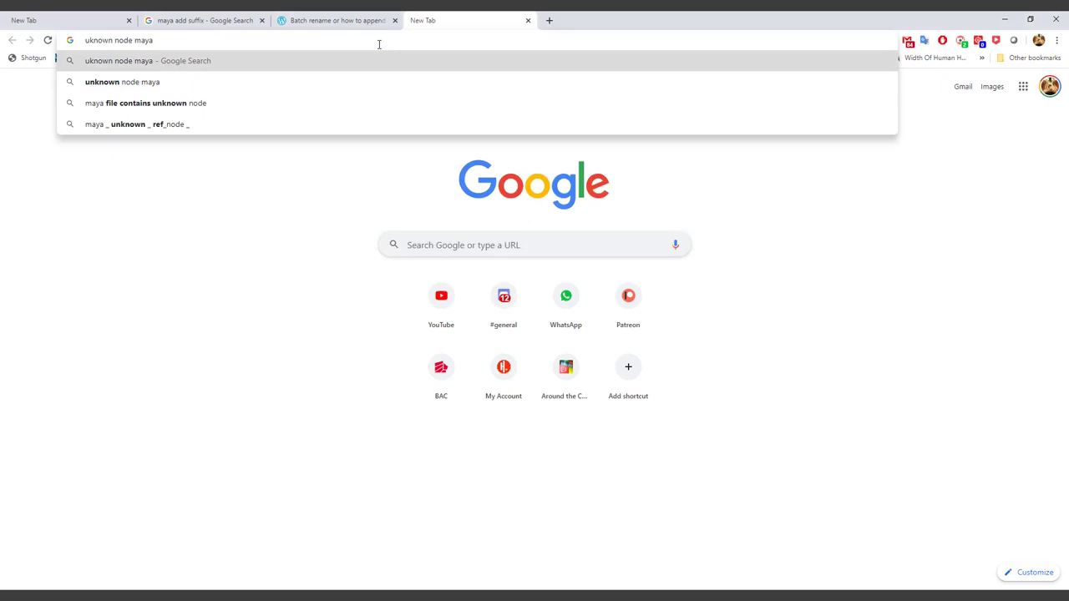
key(Return)
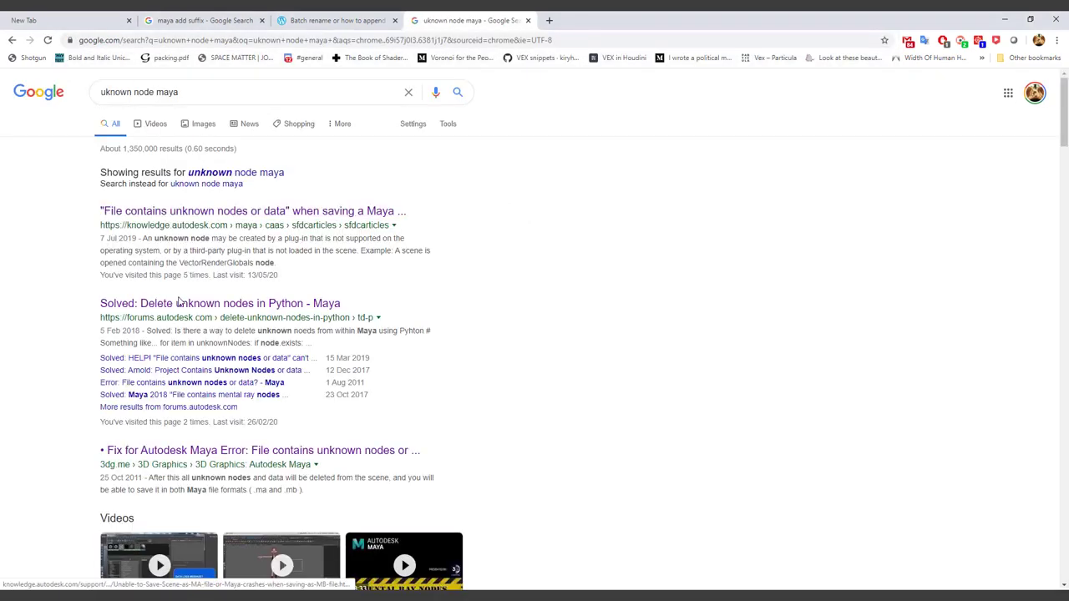
Open the Autodesk forum thread on deleting unknown nodes in Python and examine the code in its first message.
middle_click(178, 303)
click(584, 20)
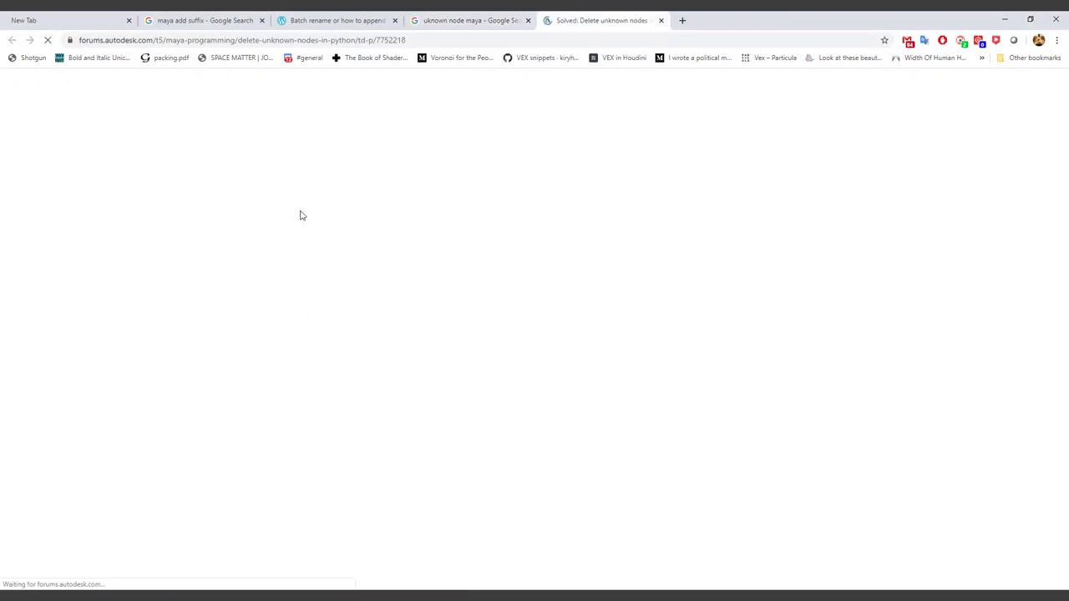
scroll(292, 303, down, 6)
scroll(292, 311, up, 3)
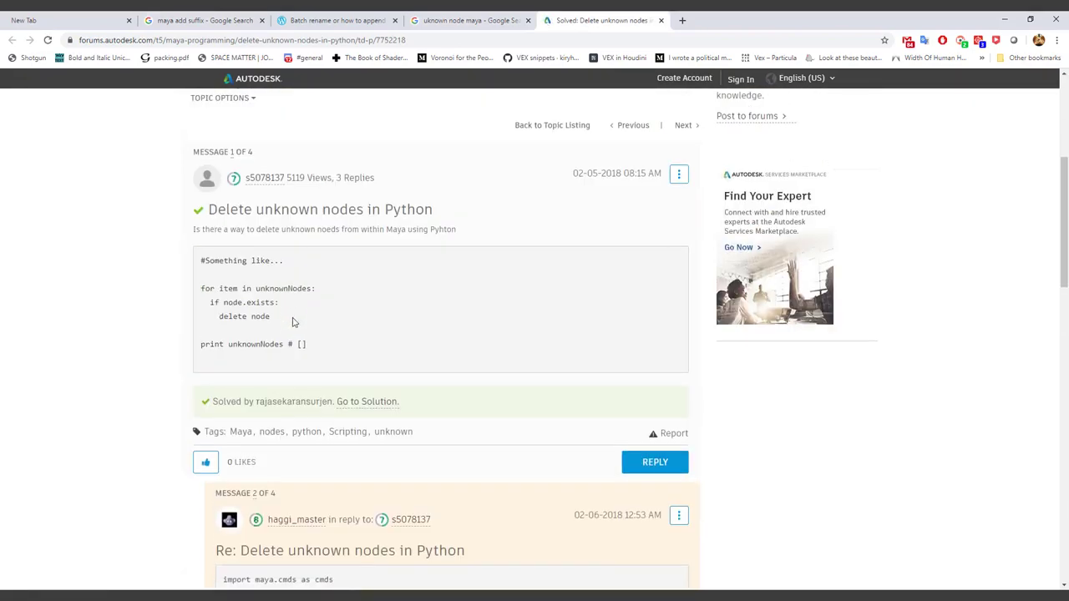
drag(306, 348, 178, 267)
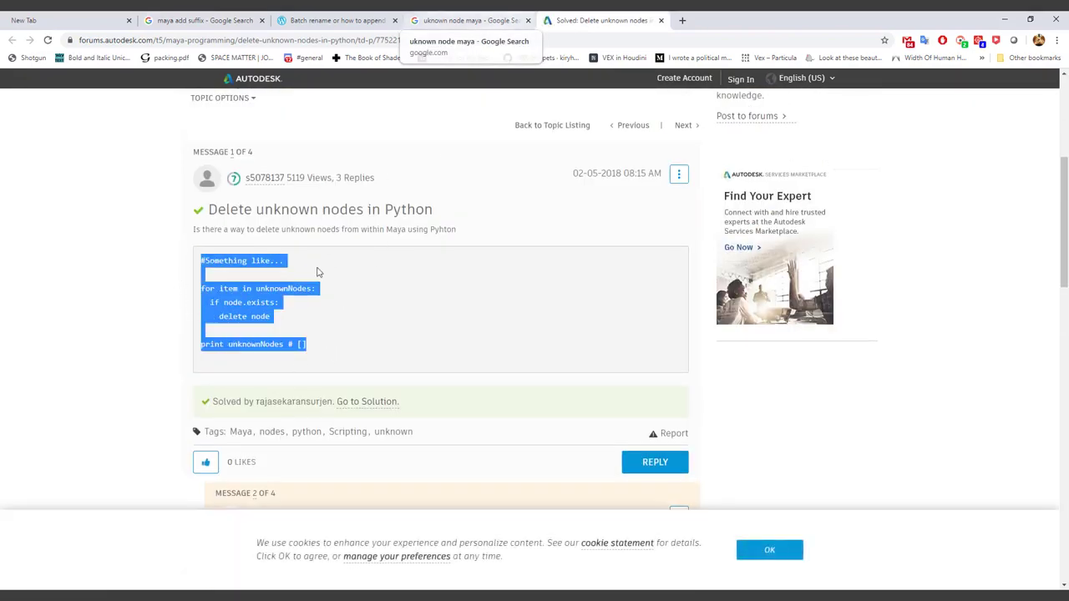
click(303, 304)
drag(322, 337, 209, 276)
click(220, 266)
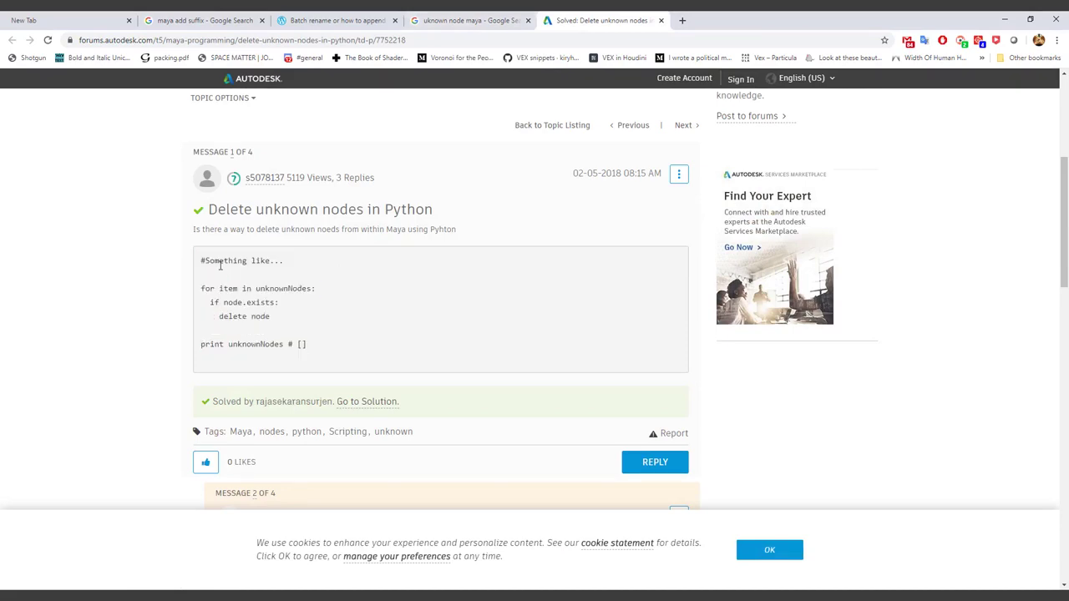
drag(309, 343, 202, 289)
Examine the Python scripts for deleting unknown nodes in the thread's replies.
scroll(280, 297, down, 3)
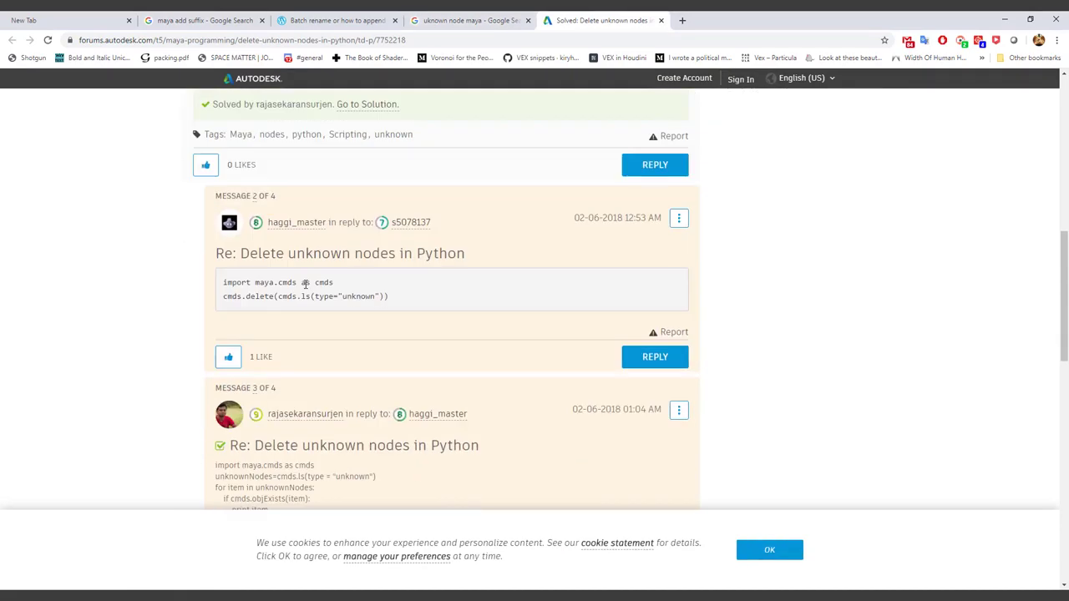
scroll(280, 296, up, 2)
scroll(281, 296, down, 2)
scroll(222, 265, up, 2)
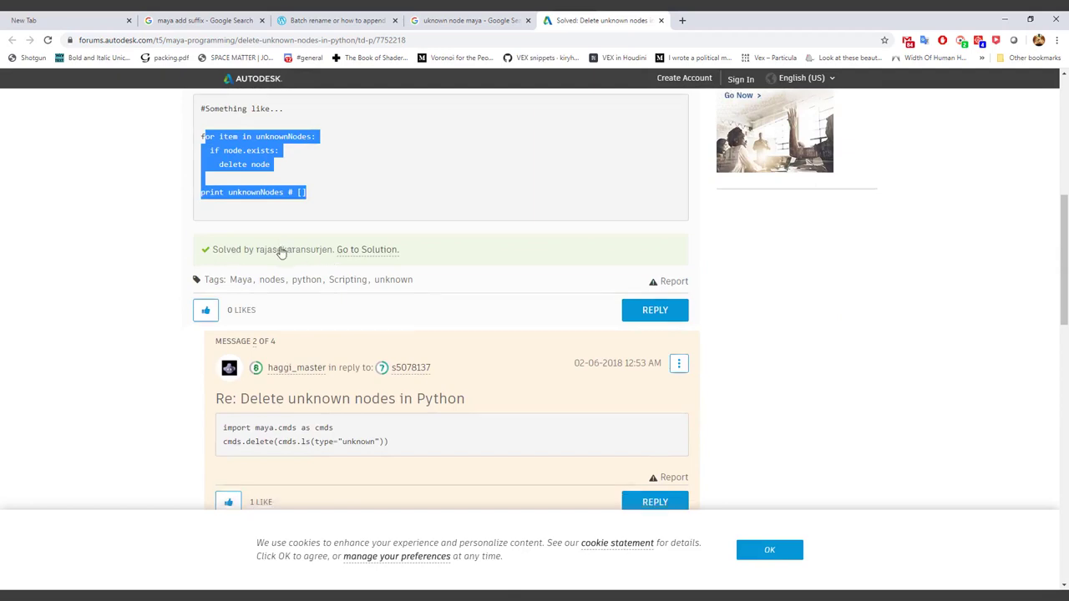
scroll(281, 252, up, 4)
scroll(281, 253, down, 5)
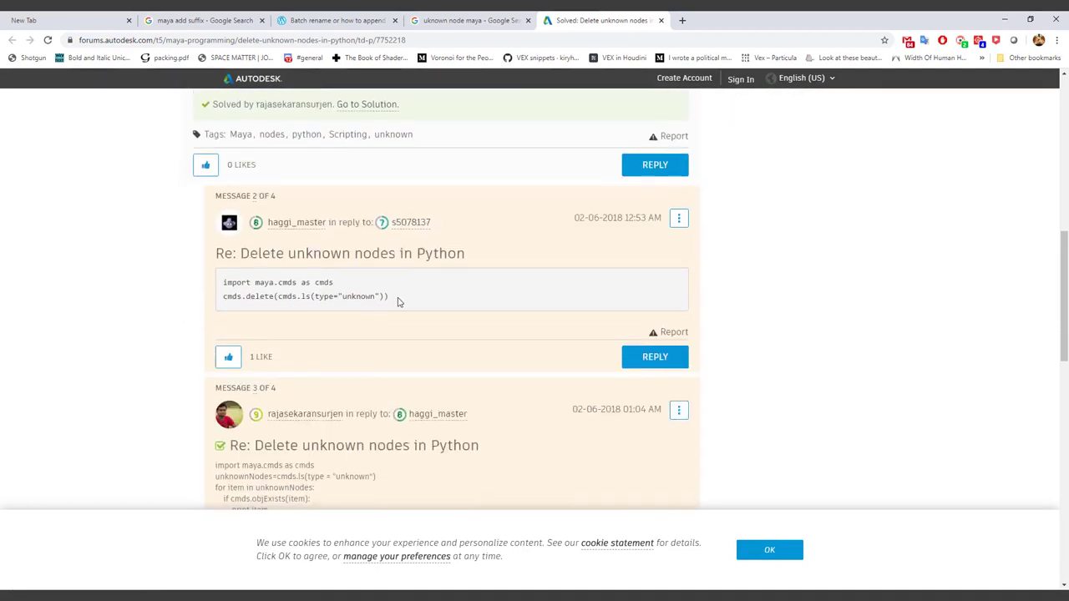
drag(423, 300, 223, 273)
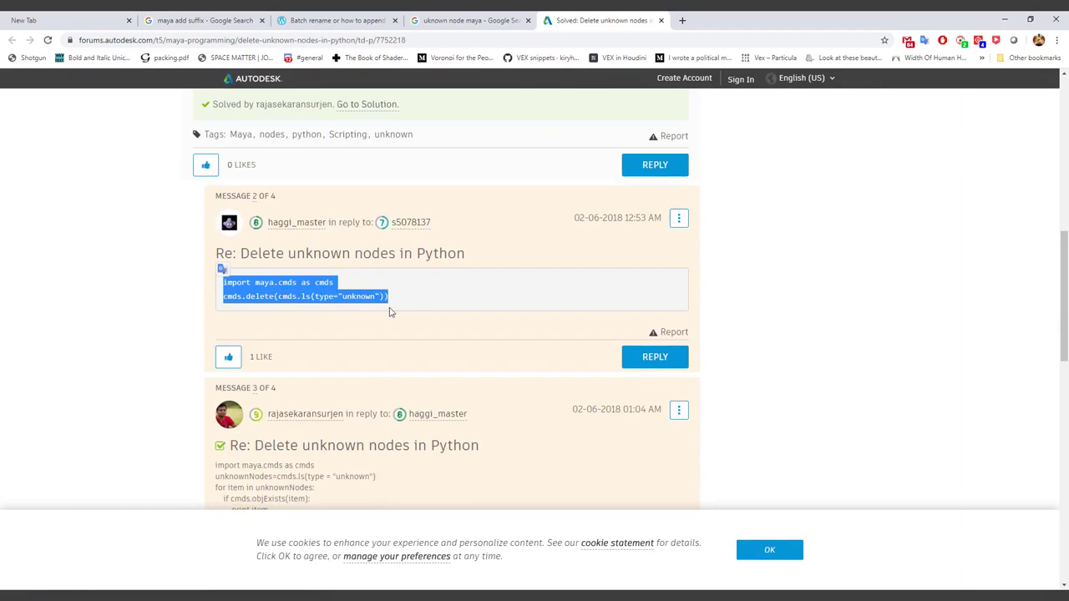
scroll(390, 312, down, 7)
scroll(347, 405, up, 2)
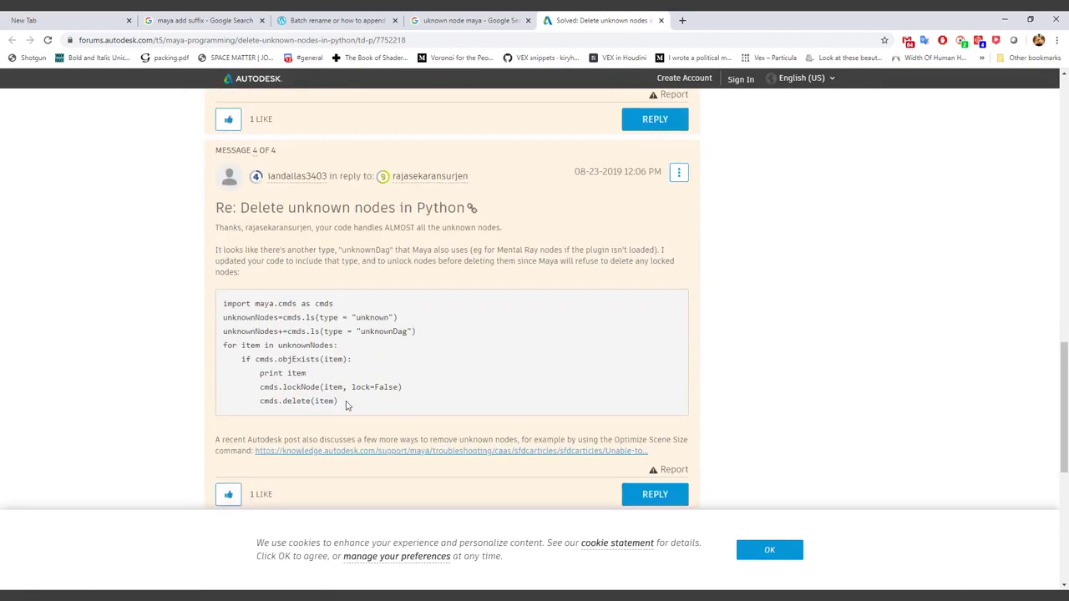
drag(348, 410, 224, 341)
Open Autodesk's "File contains unknown nodes or data" article from the search results and copy its Method 1 script for deleting unknown nodes.
click(468, 20)
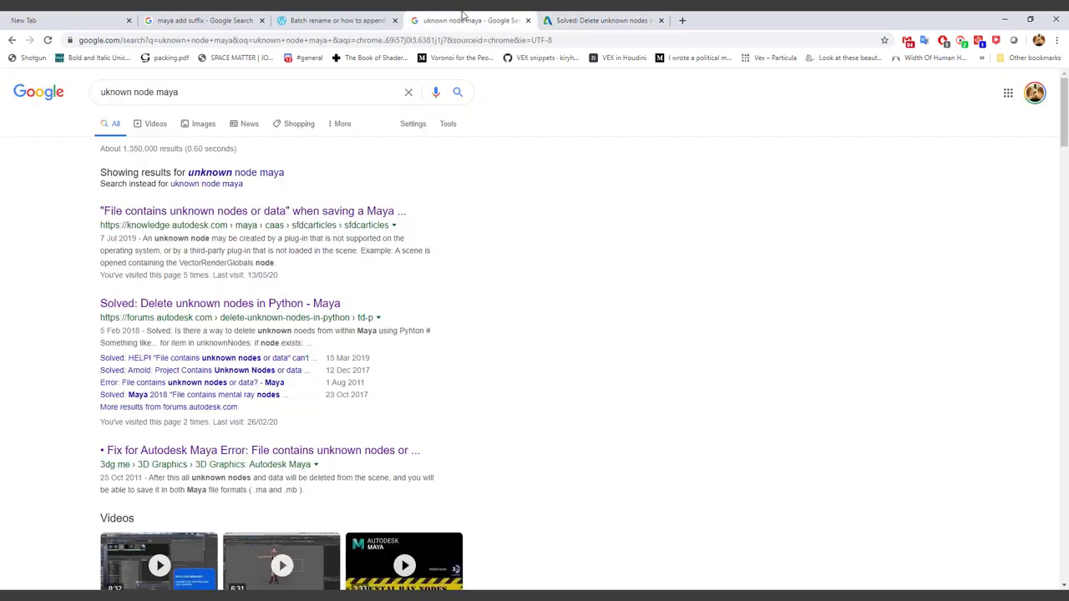
middle_click(215, 212)
key(ctrl+Tab)
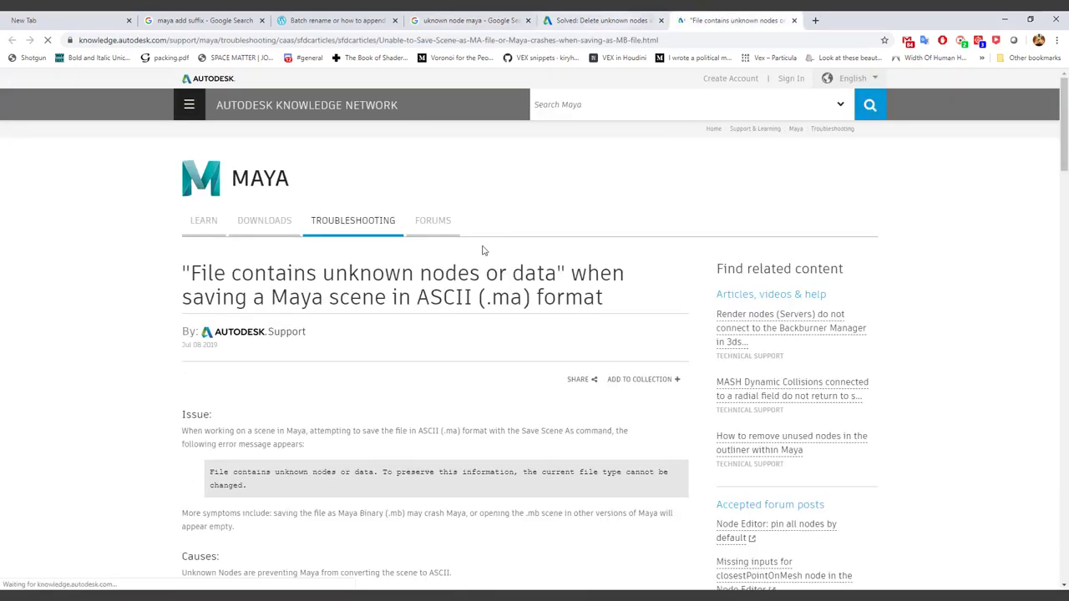
scroll(479, 253, down, 5)
scroll(479, 253, down, 3)
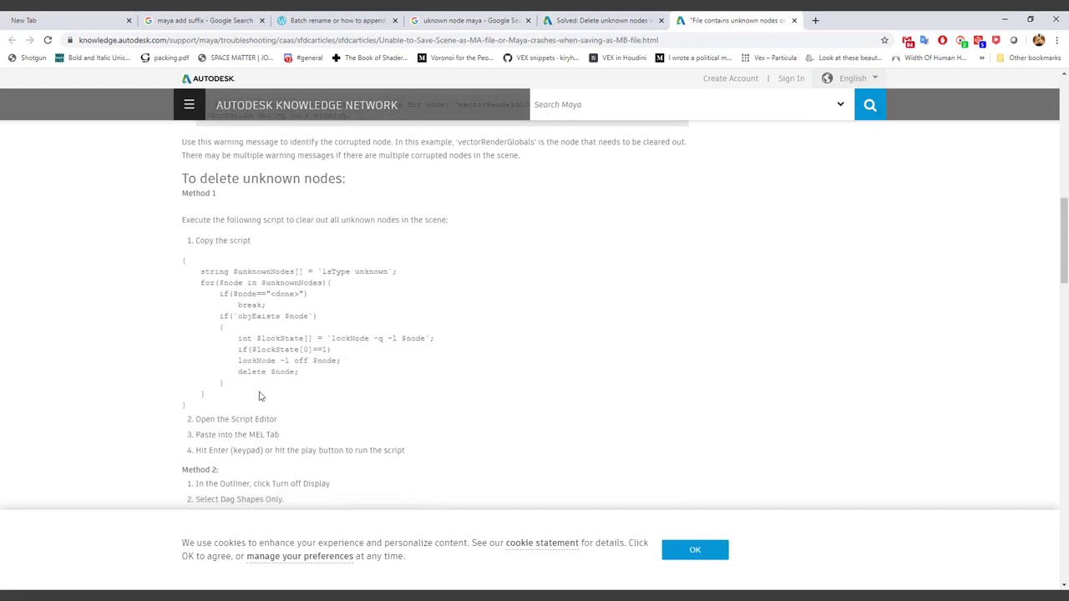
drag(195, 406, 161, 263)
key(ctrl+c)
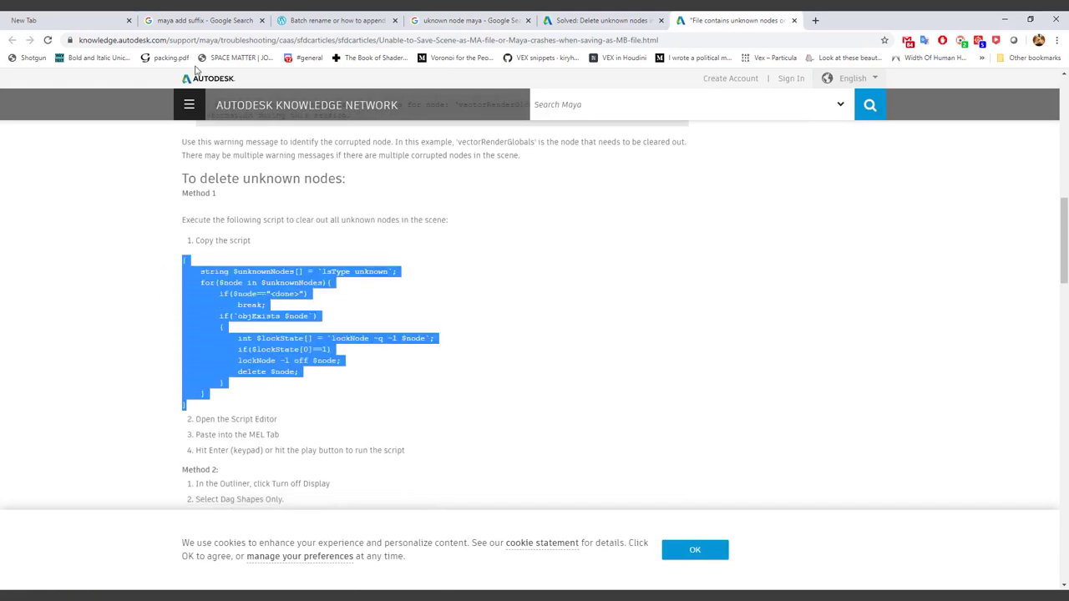
scroll(251, 201, up, 10)
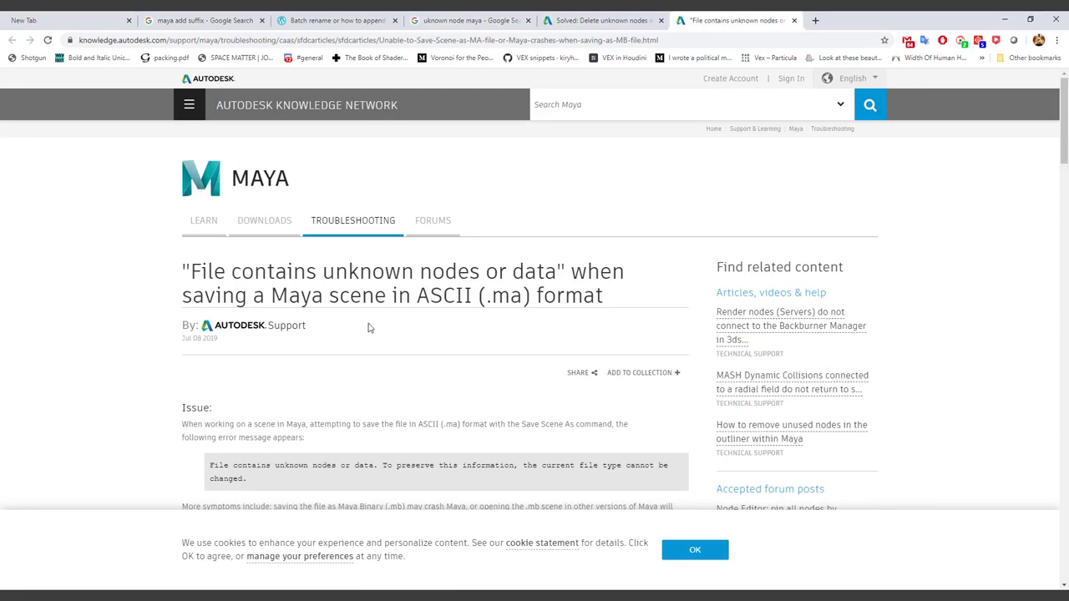
scroll(420, 311, down, 10)
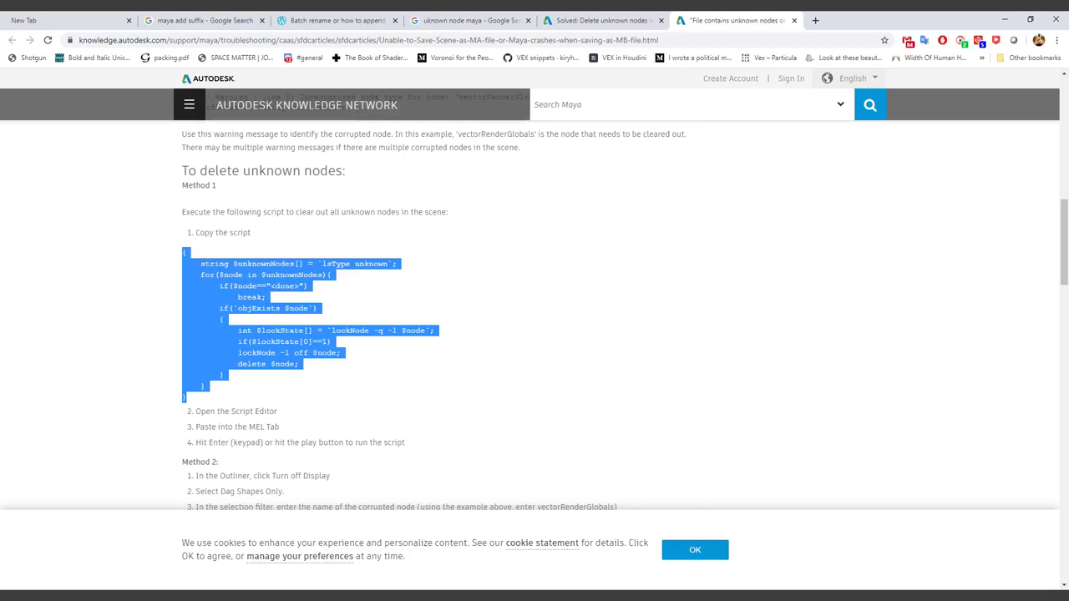
Switch to Maya, run the copied unknown-node deletion script as a MEL command, and open an enlarged Script Editor to show its history.
click(177, 595)
click(215, 574)
click(216, 567)
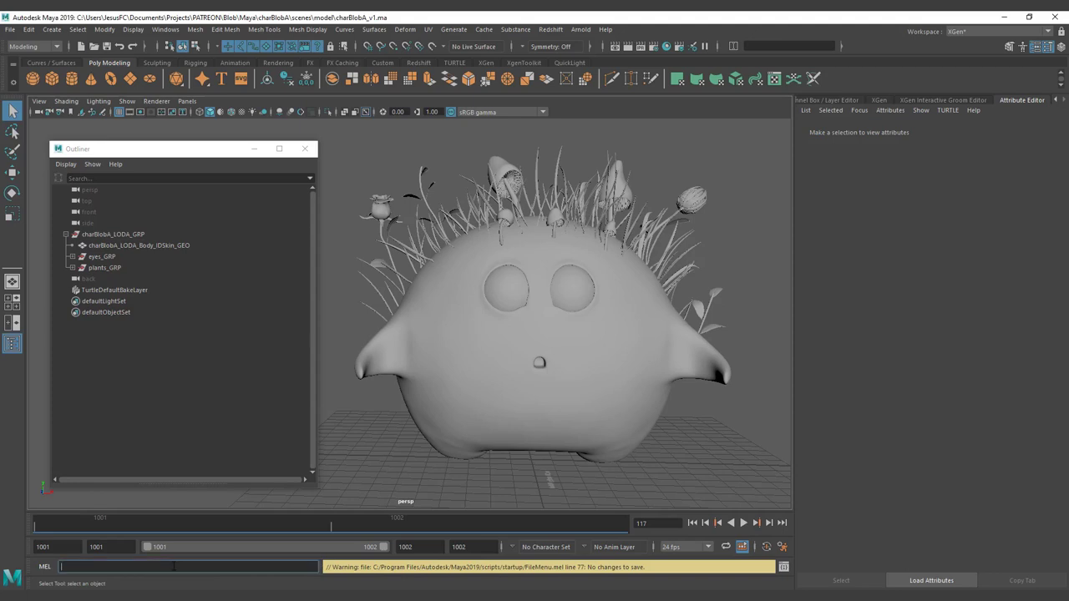
key(ctrl+v)
click(784, 567)
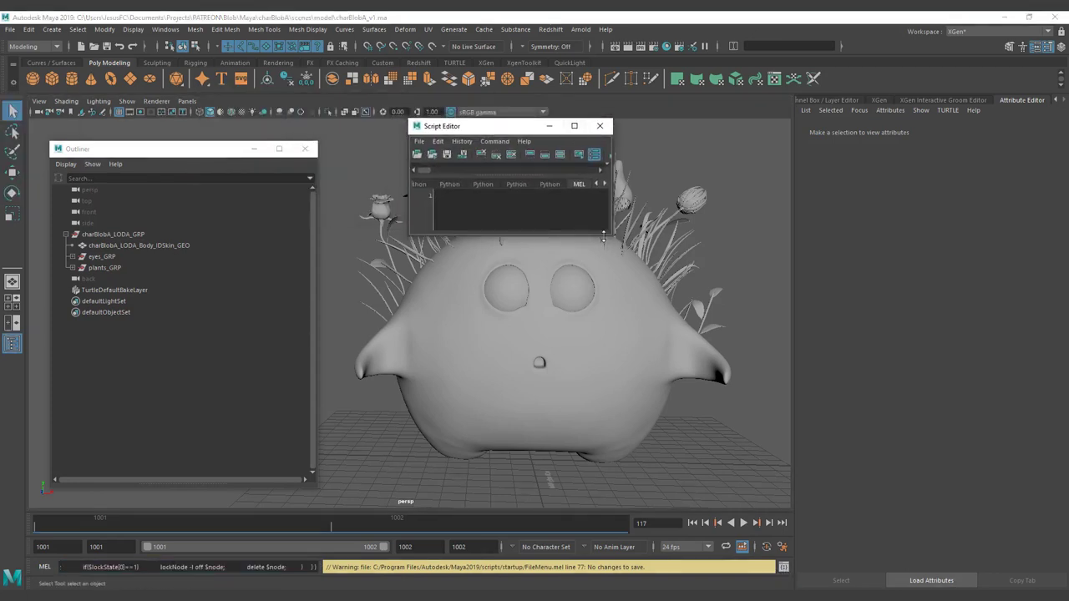
drag(613, 237, 1002, 438)
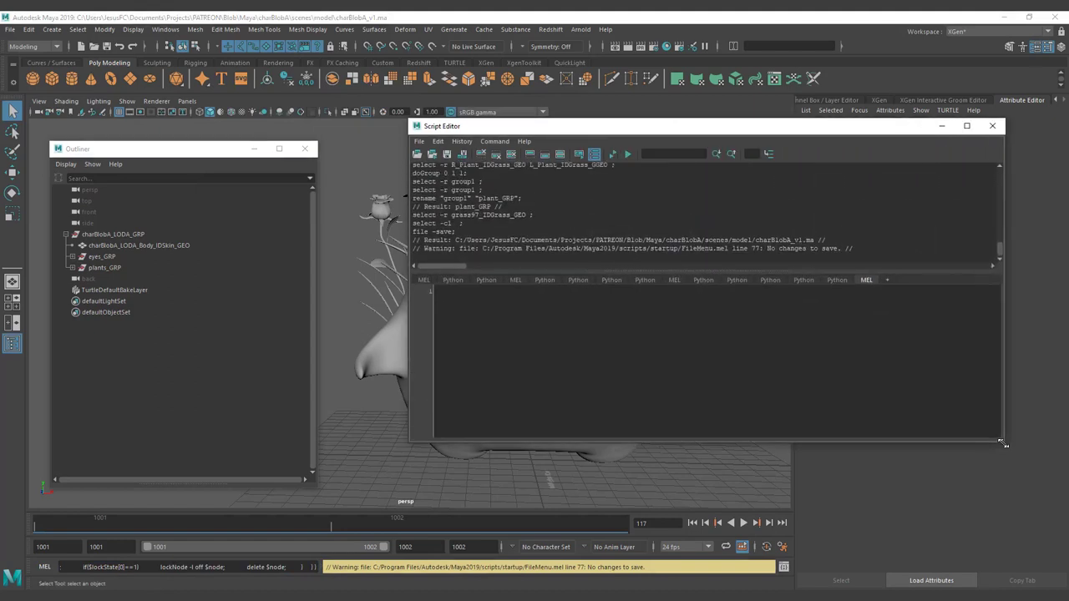
key(ctrl+Return)
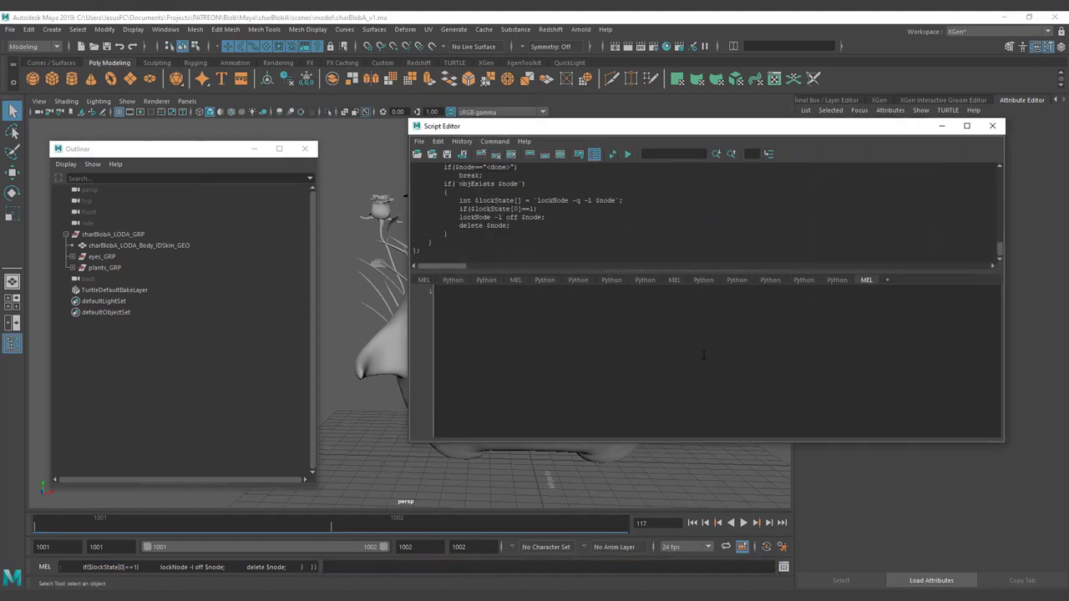
Check the executed script in the Script Editor history, close the editor and save the scene.
scroll(569, 211, up, 3)
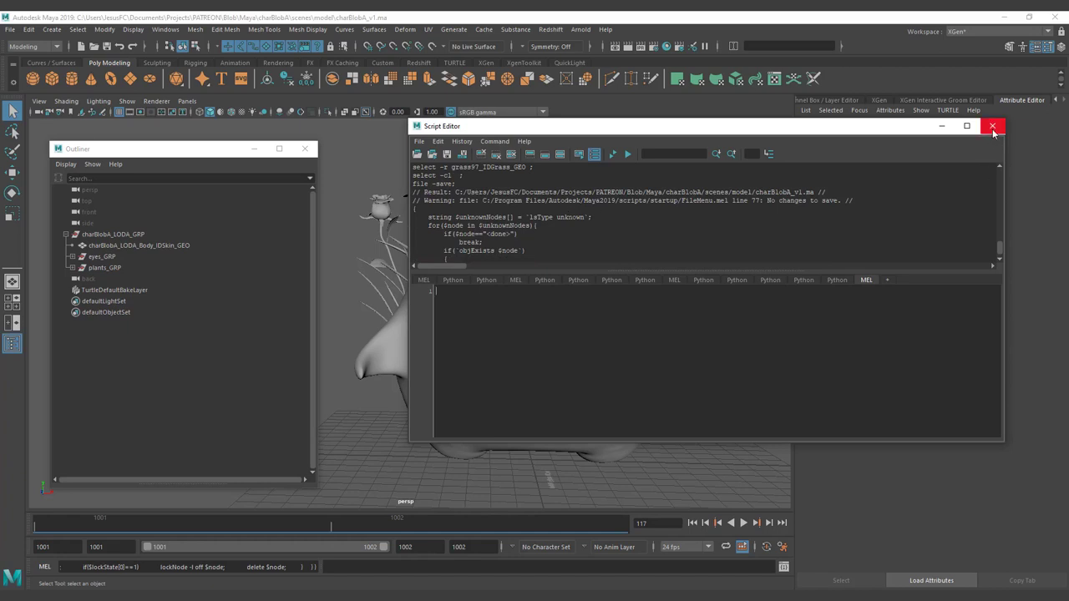
click(992, 127)
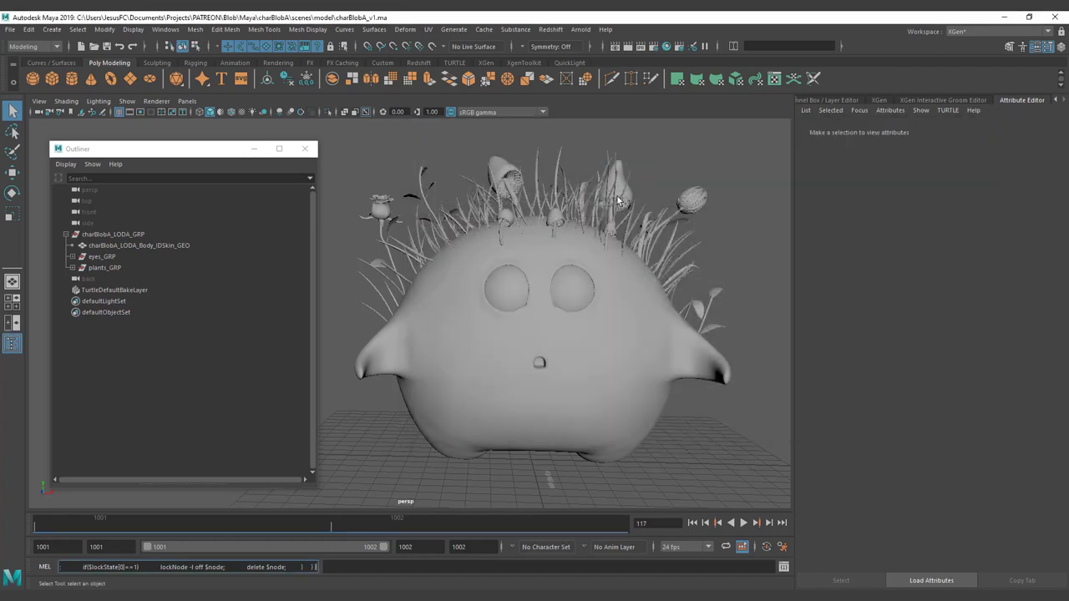
key(ctrl+s)
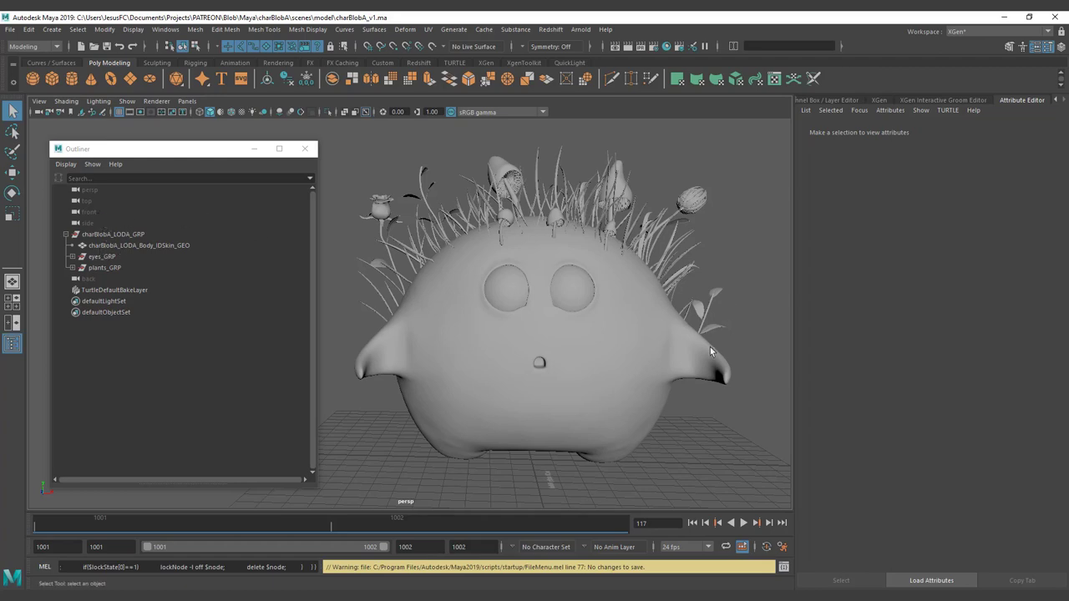
Bring the signature text on the floor into close view and open the Namespace Editor.
alt+middle_drag(693, 360, 588, 266)
alt+drag(588, 266, 517, 312)
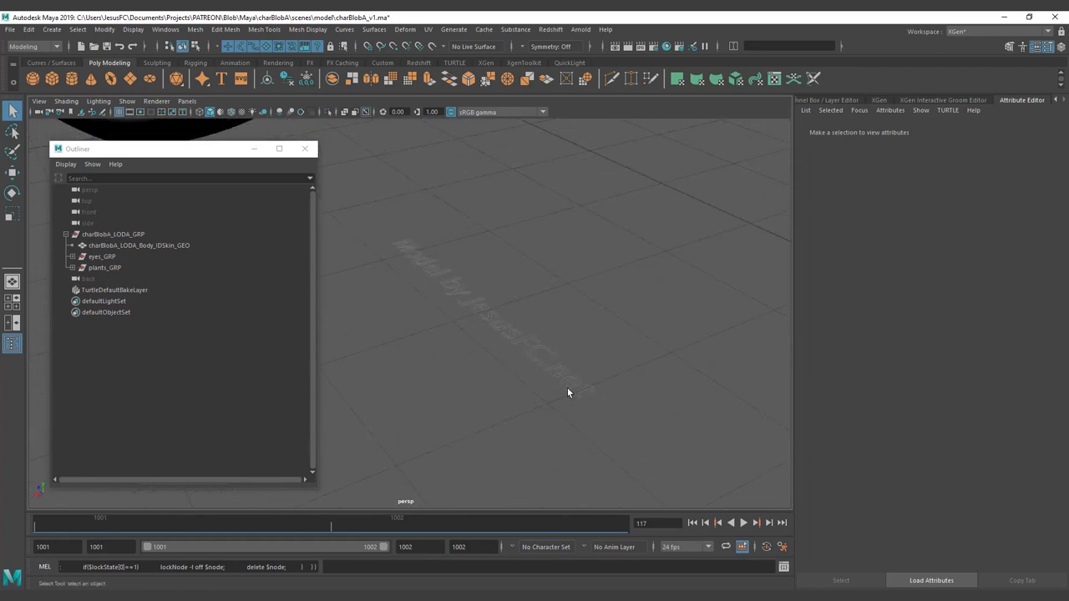
click(165, 30)
mouse_move(189, 136)
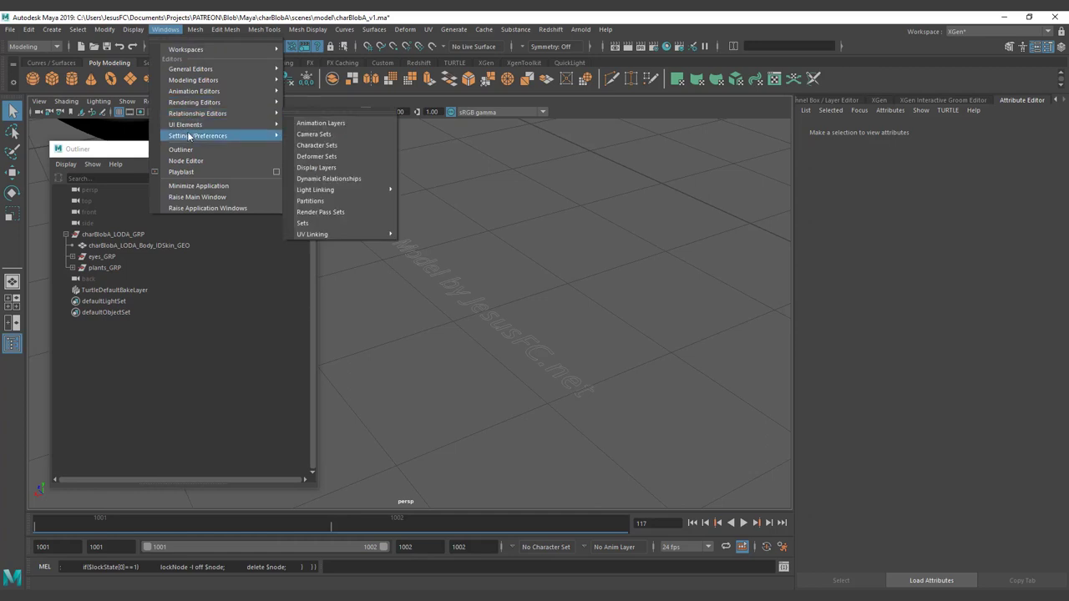
mouse_move(200, 71)
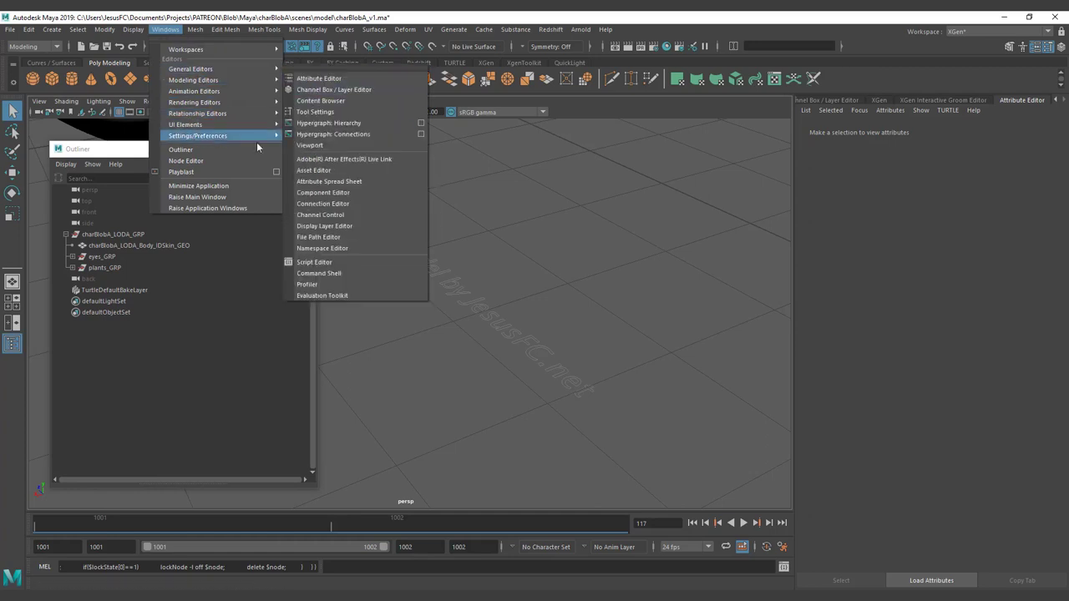
mouse_move(223, 139)
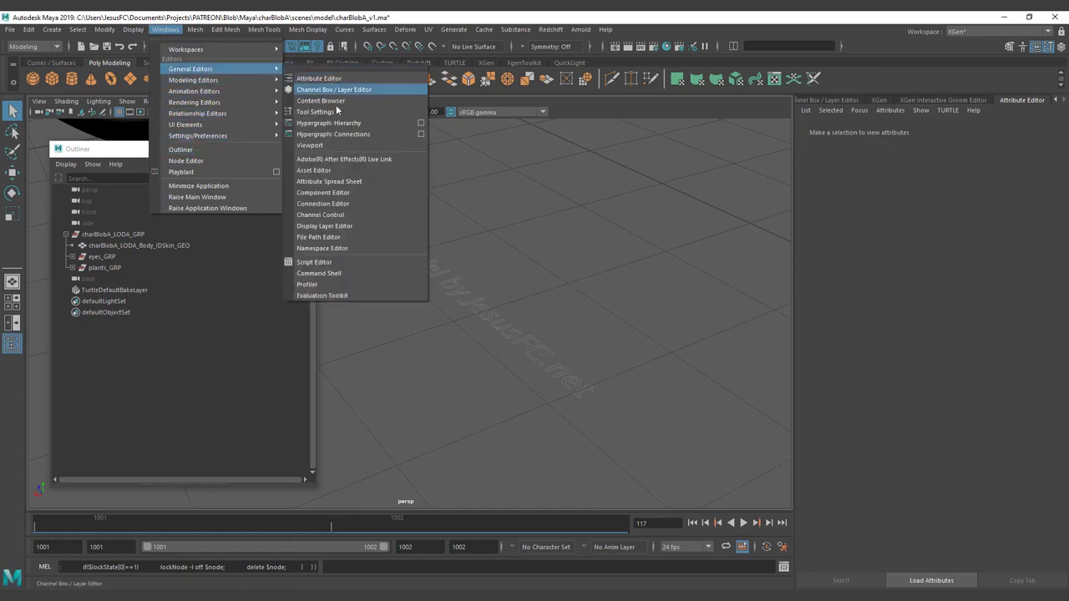
click(325, 247)
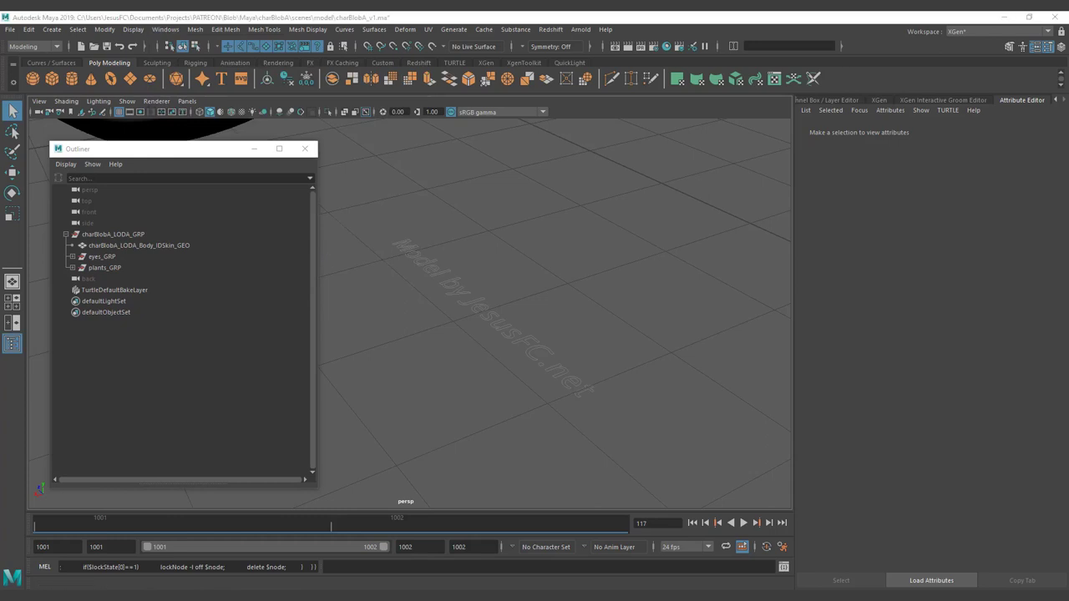
List the contents of the charKingsfisher namespace and arrange the contents viewer beside the Namespace Editor.
drag(458, 345, 306, 381)
click(376, 236)
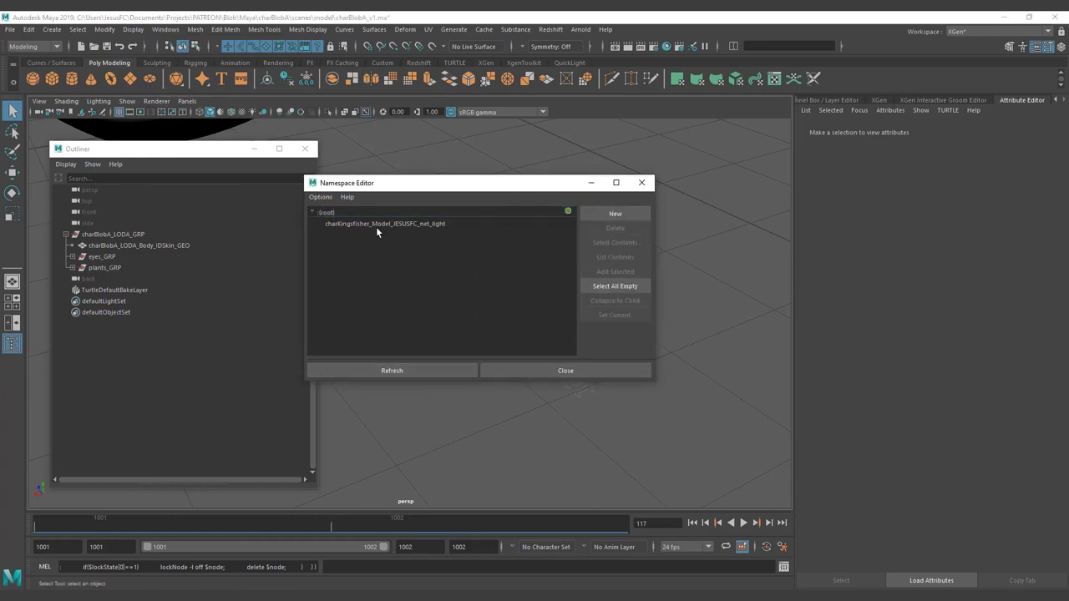
click(378, 225)
click(630, 260)
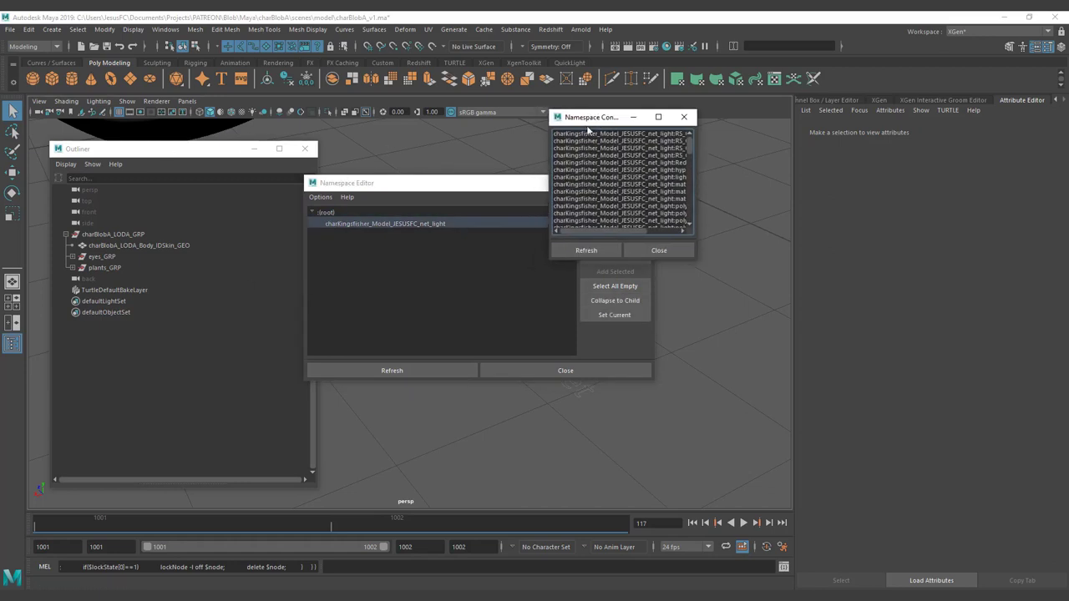
drag(549, 261, 349, 389)
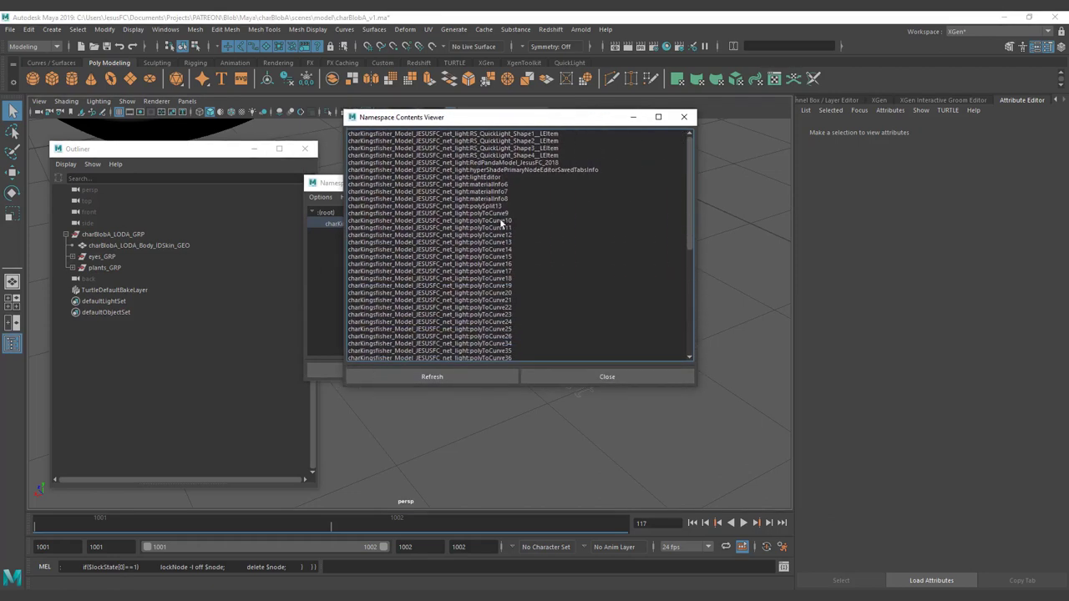
drag(434, 123, 719, 128)
drag(465, 189, 449, 151)
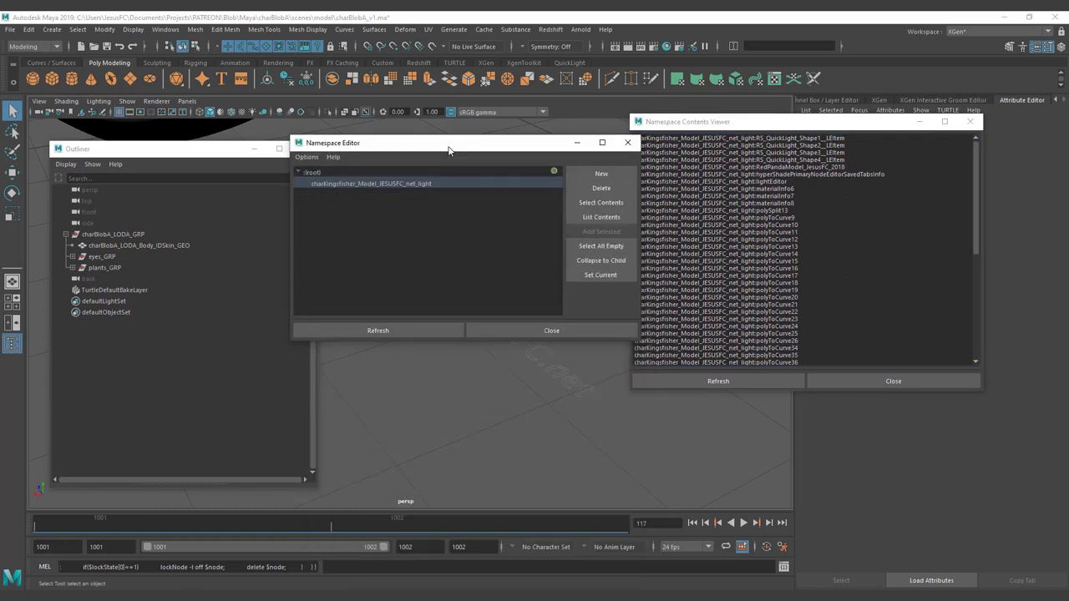
Delete the charKingsfisher namespace by merging its contents with root, and close both namespace windows.
click(587, 191)
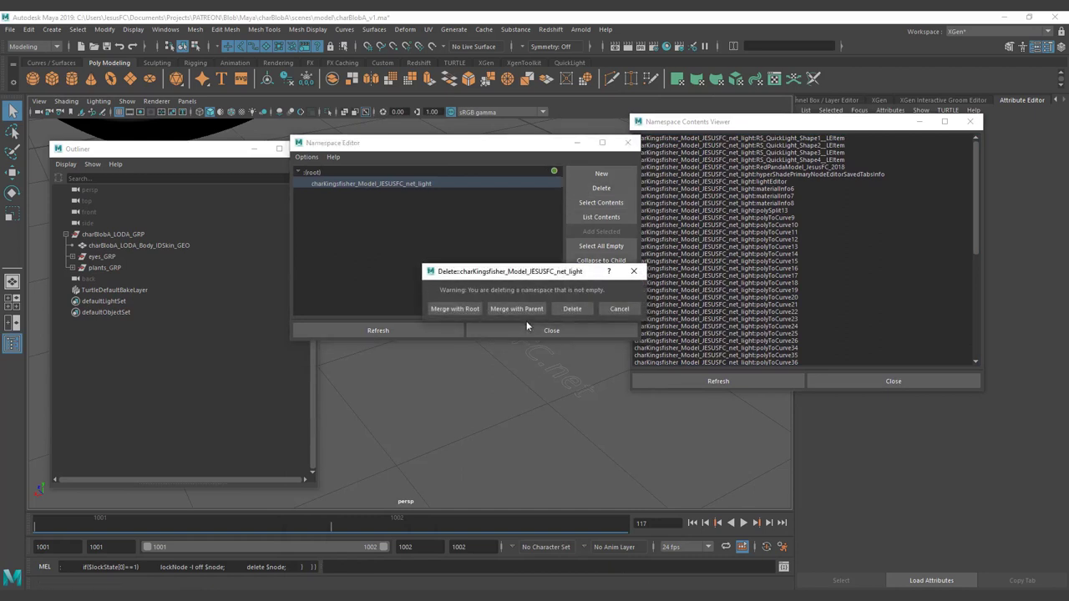
click(473, 307)
click(683, 380)
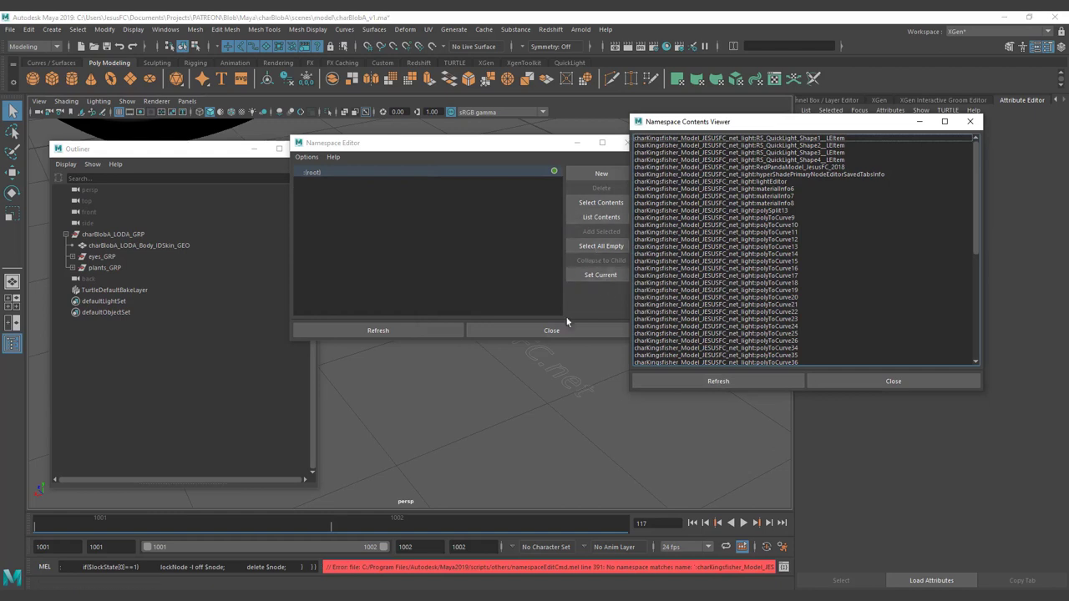
click(415, 330)
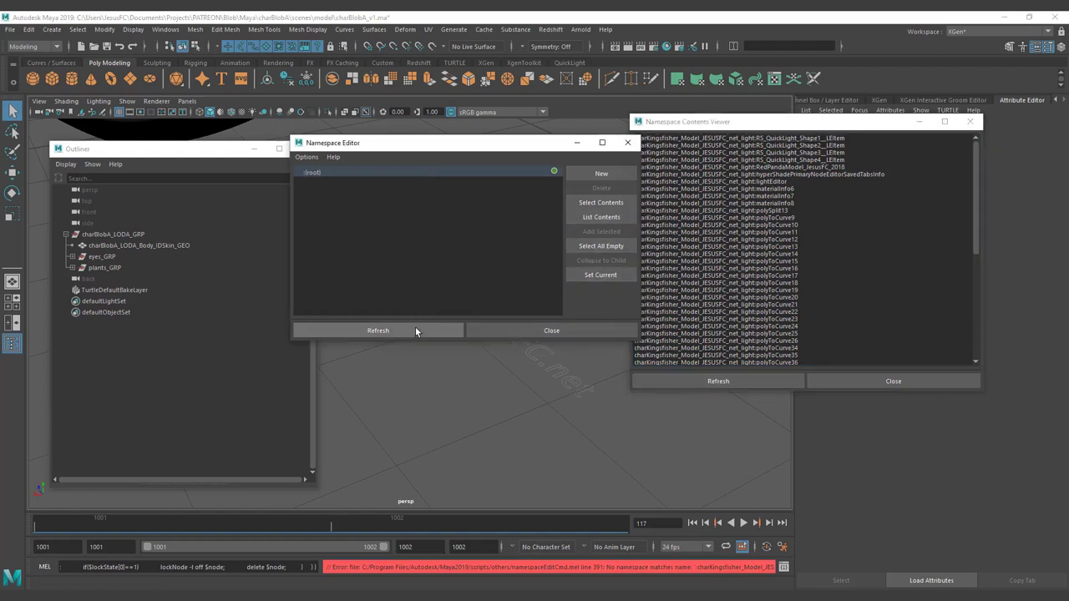
click(935, 377)
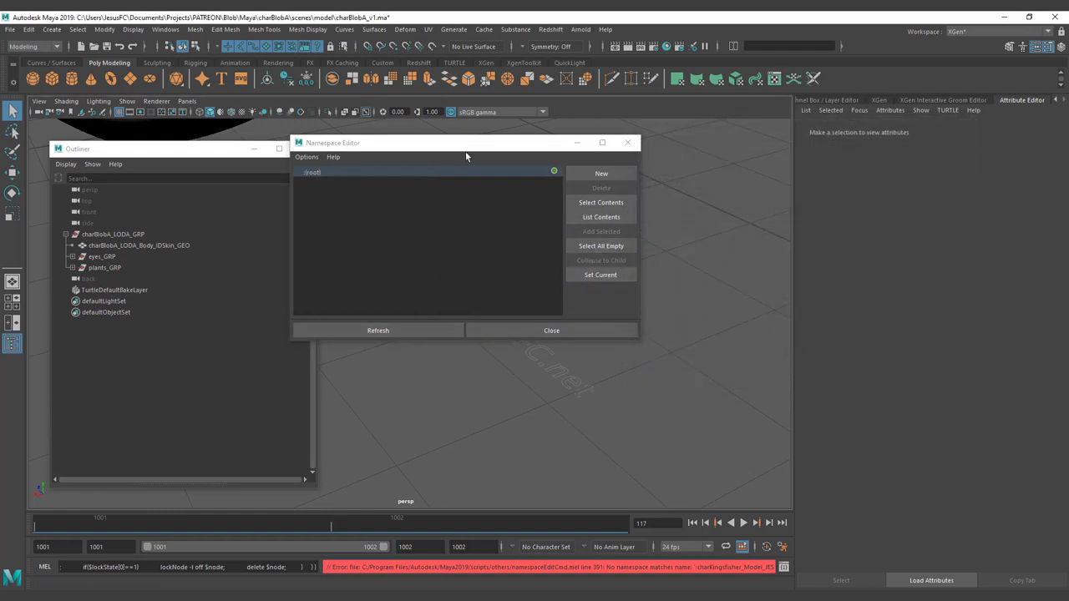
click(628, 142)
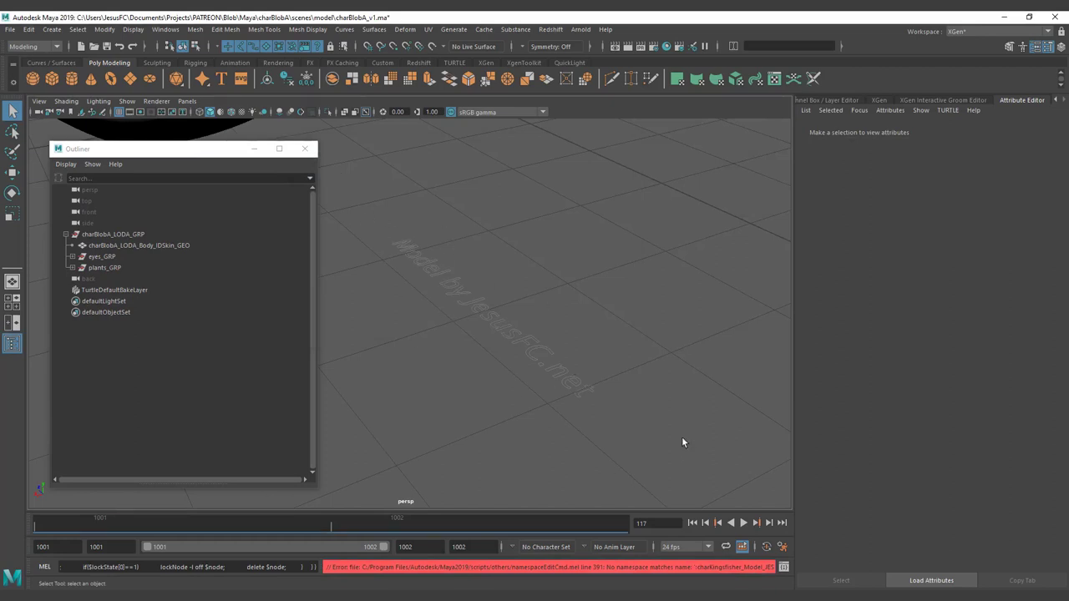
Show hidden items in the Outliner and rename the RedPandaModel text group, removing the RedPanda prefix and changing the year to 2020.
click(65, 164)
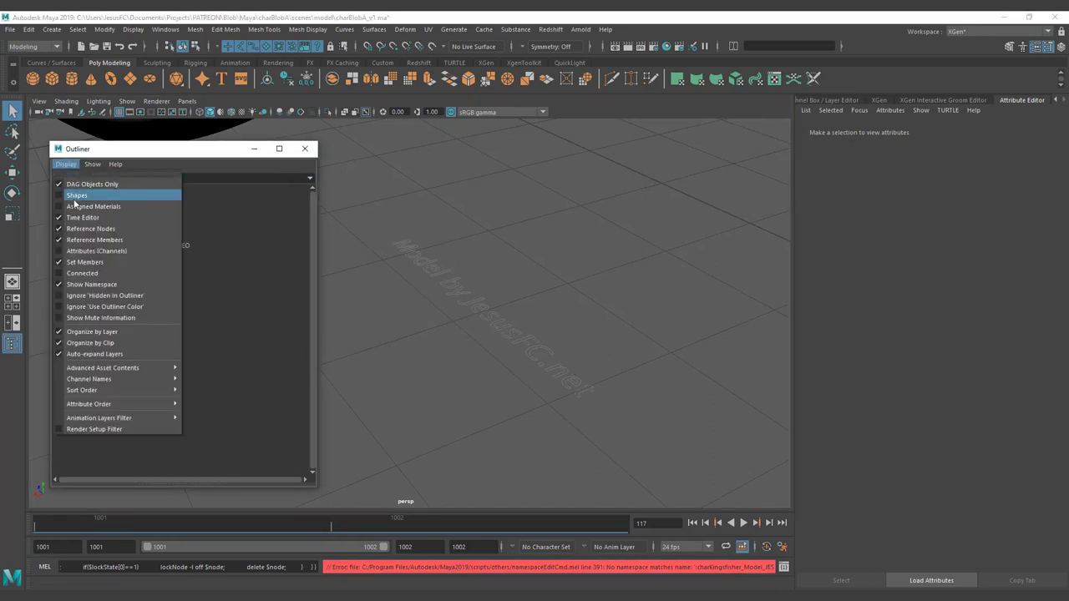
click(93, 296)
double_click(106, 291)
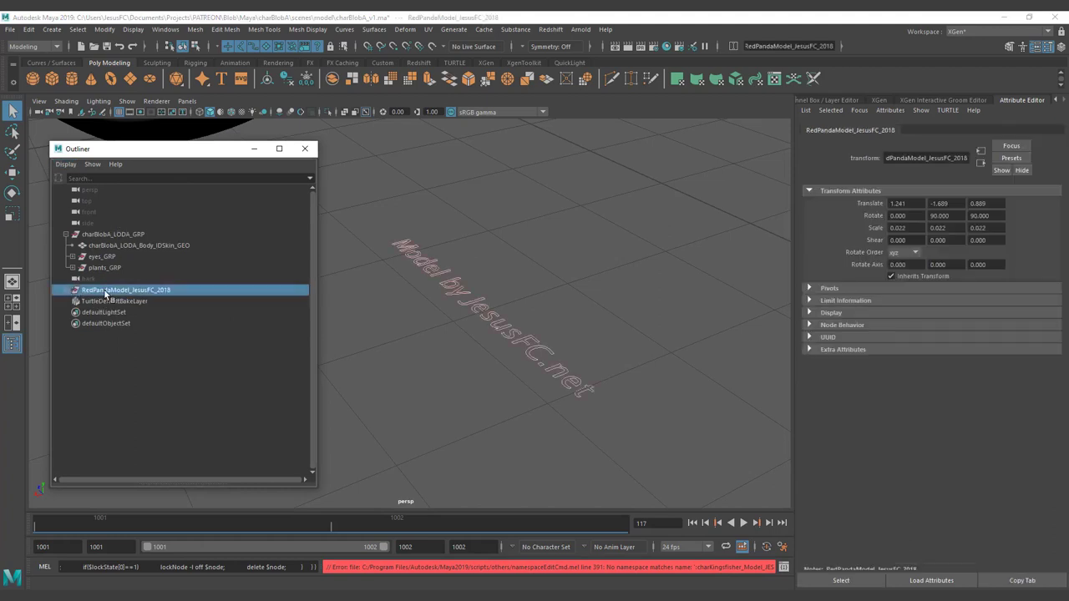
click(112, 290)
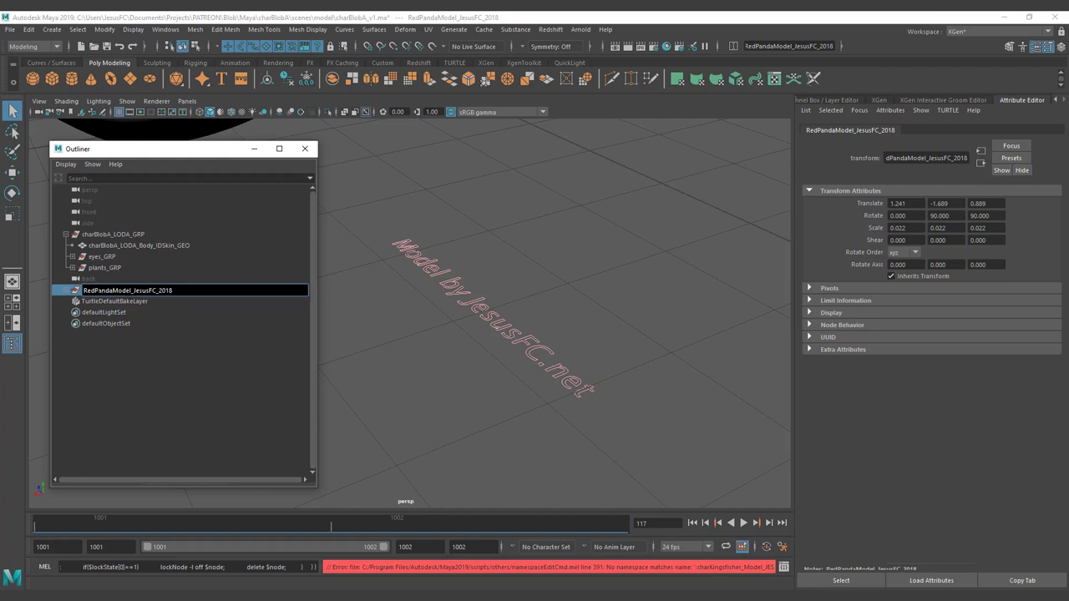
drag(112, 290, 61, 290)
key(BackSpace)
key(Right)
key(Right)
key(Right)
key(Right)
key(Right)
key(Right)
key(Right)
key(Right)
key(Right)
key(shift+Right)
key(shift+Right)
text(20)
key(Return)
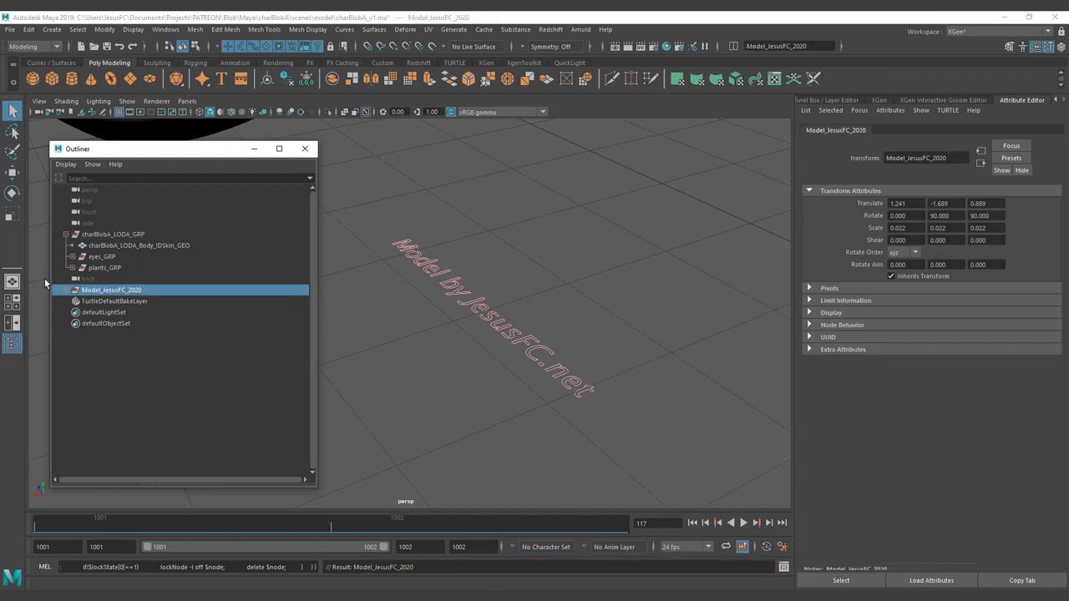
Examine the curves inside the renamed signature text group, collapse it and return the view to the whole character.
click(68, 290)
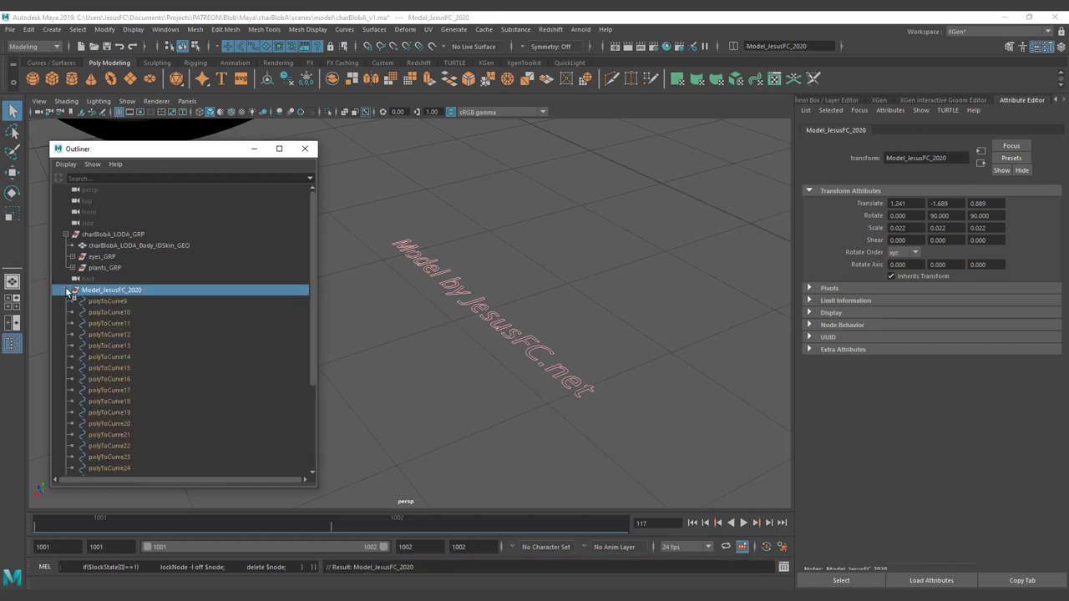
click(67, 290)
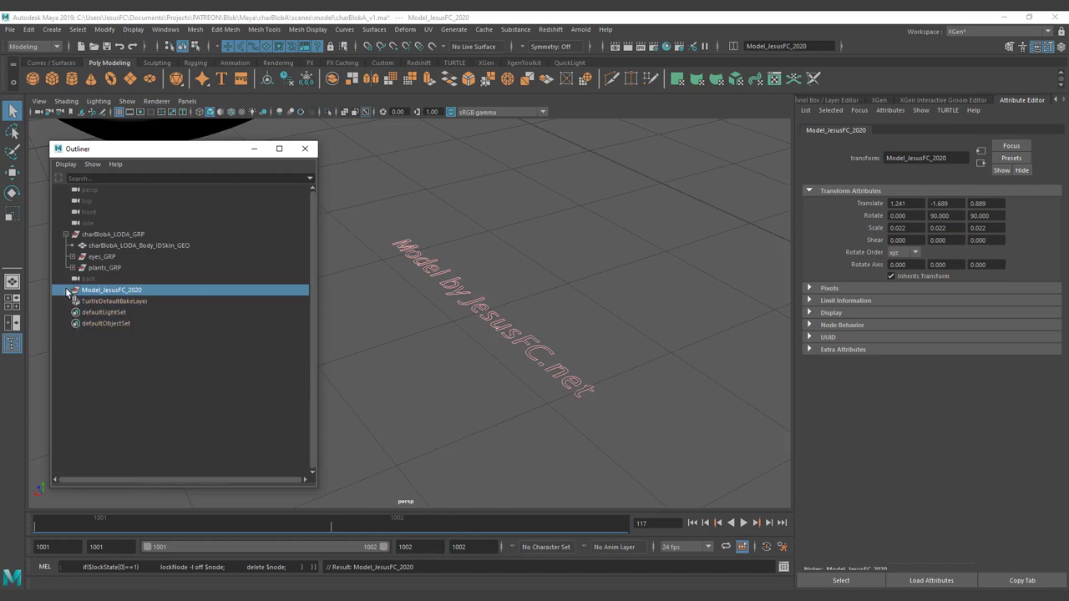
click(539, 291)
alt+right_drag(543, 286, 645, 284)
alt+drag(645, 284, 395, 314)
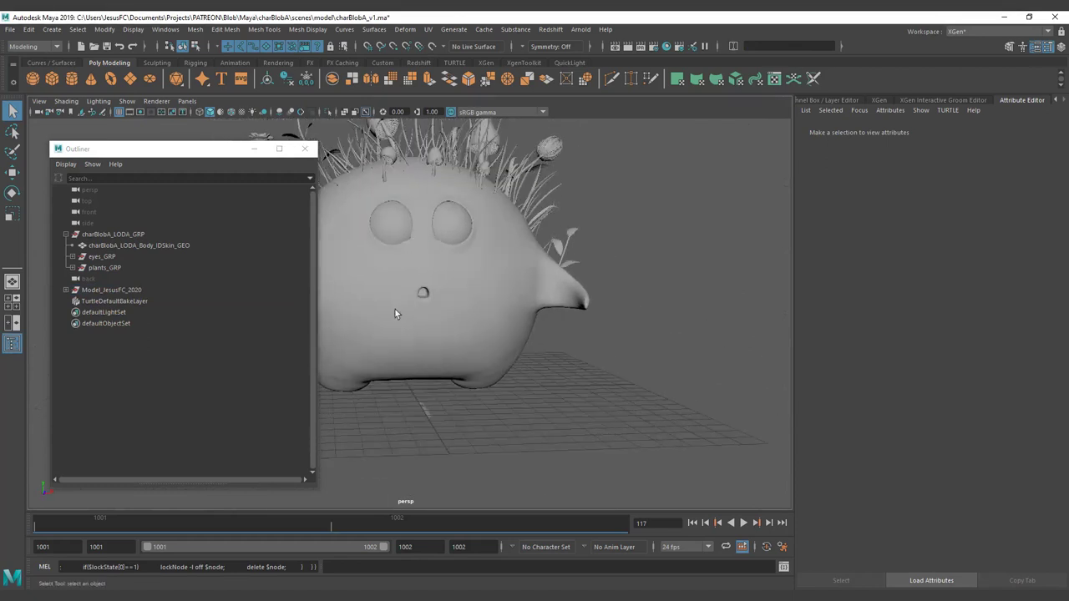
Hide the signature text group in the Outliner, turn off Ignore 'Hidden in Outliner', and save the scene.
click(117, 290)
right_click(130, 290)
mouse_move(170, 330)
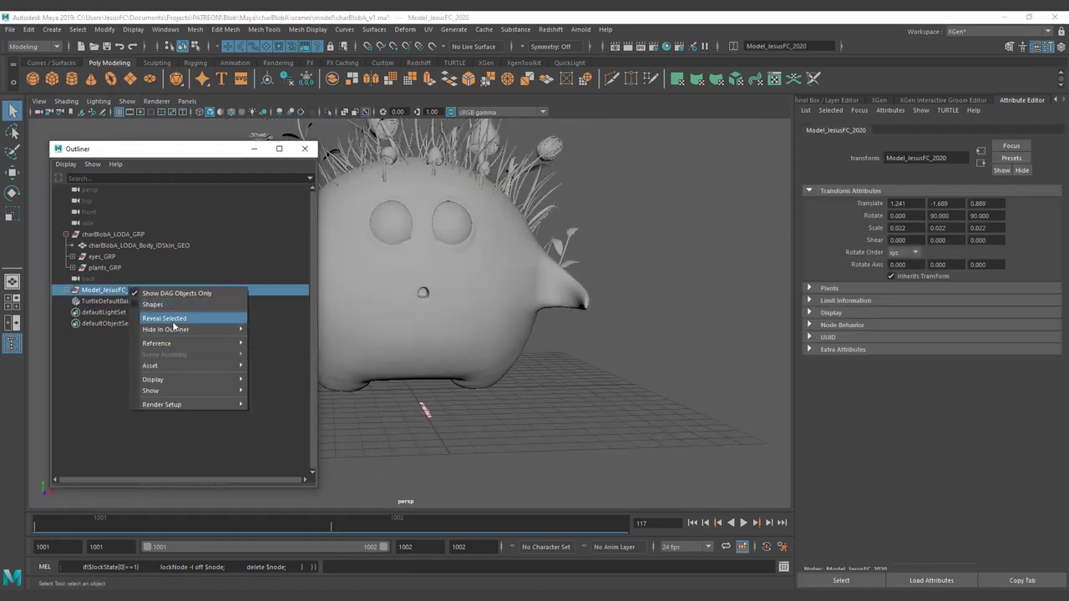
click(269, 331)
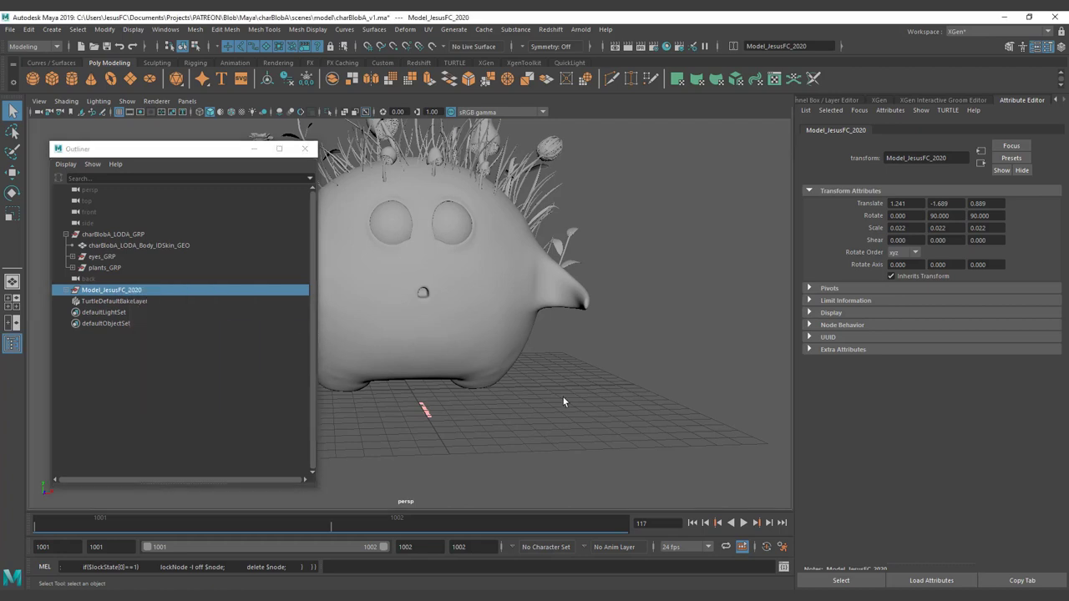
click(563, 396)
click(65, 164)
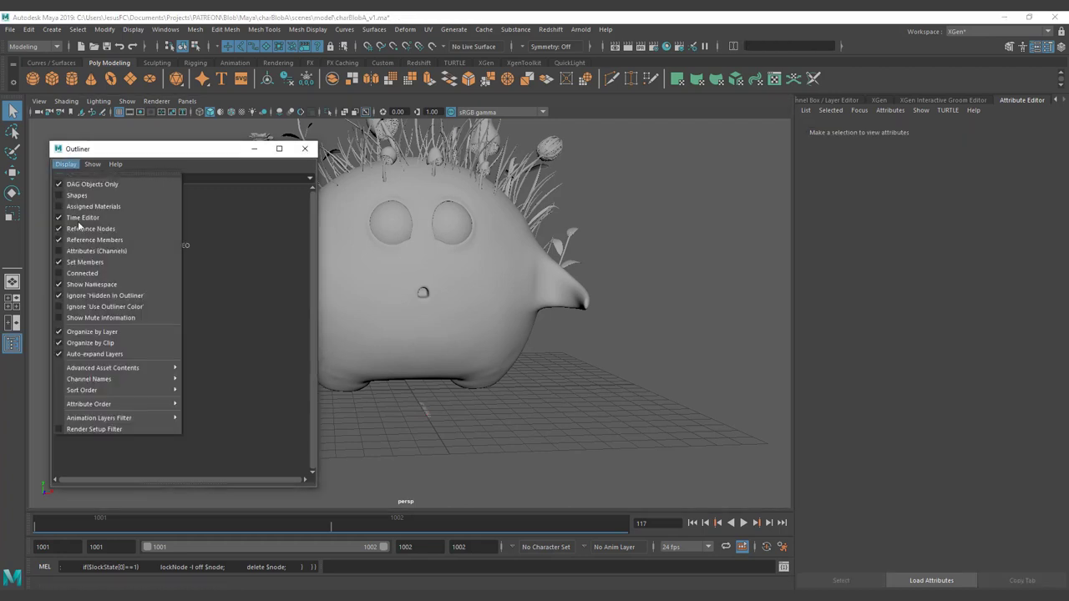
click(80, 296)
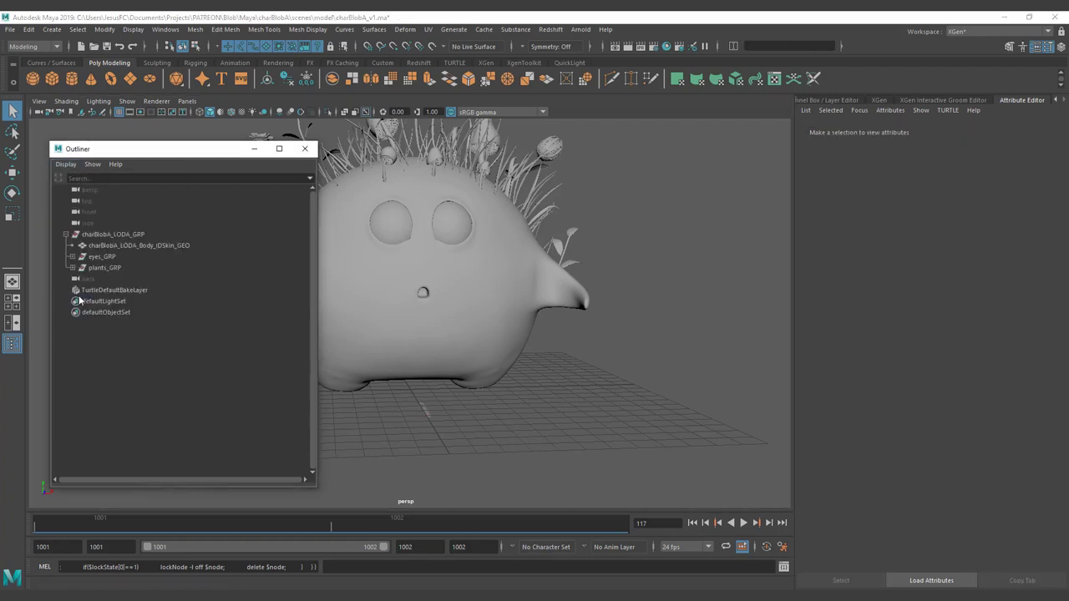
mouse_move(412, 410)
alt+mouse_down()
mouse_move(429, 435)
mouse_move(426, 412)
alt+mouse_up()
key(ctrl+s)
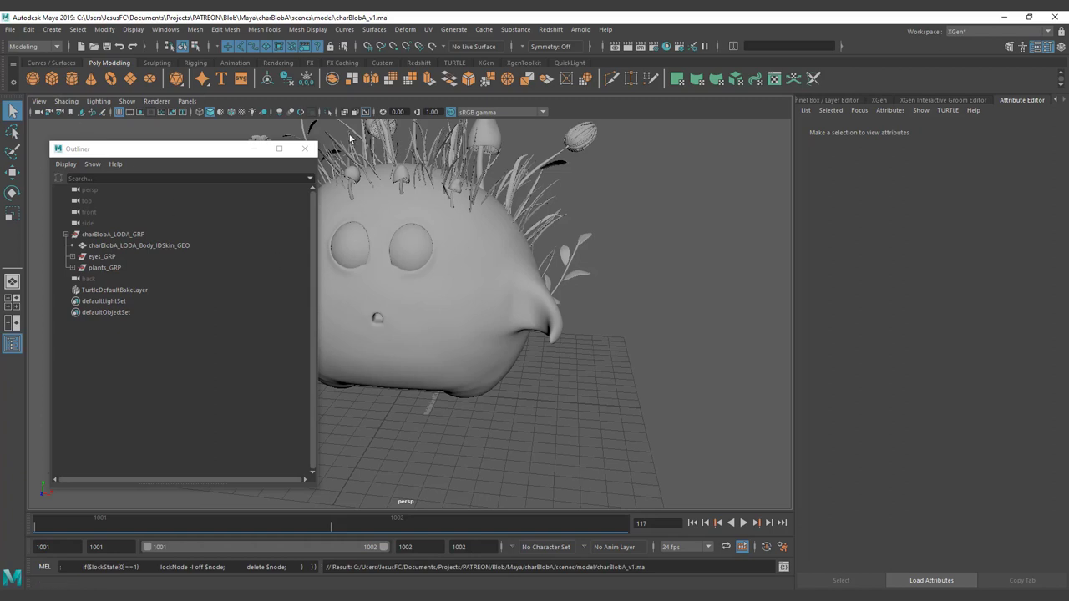
Bring the whole character into view, check the project folder in Set Project and cancel without changing it.
alt+middle_drag(531, 360, 531, 360)
alt+drag(531, 359, 526, 364)
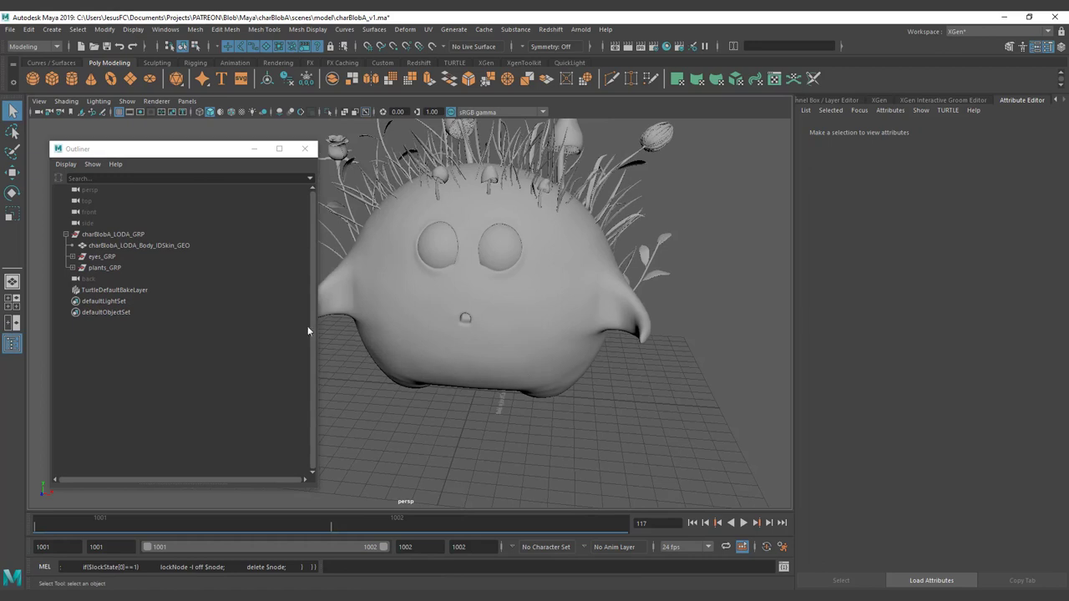
click(13, 30)
click(39, 322)
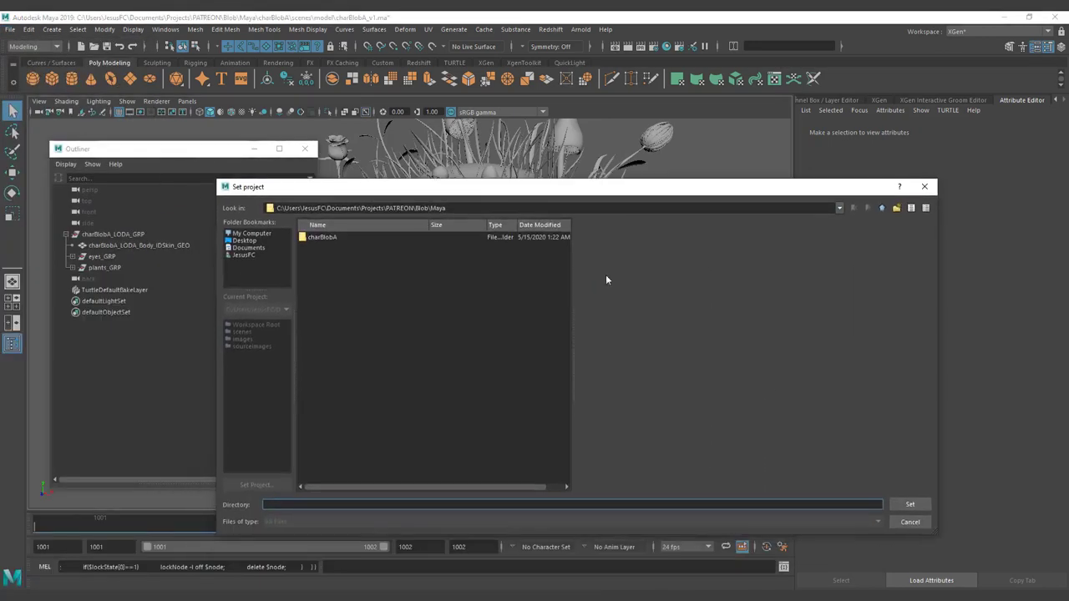
click(910, 522)
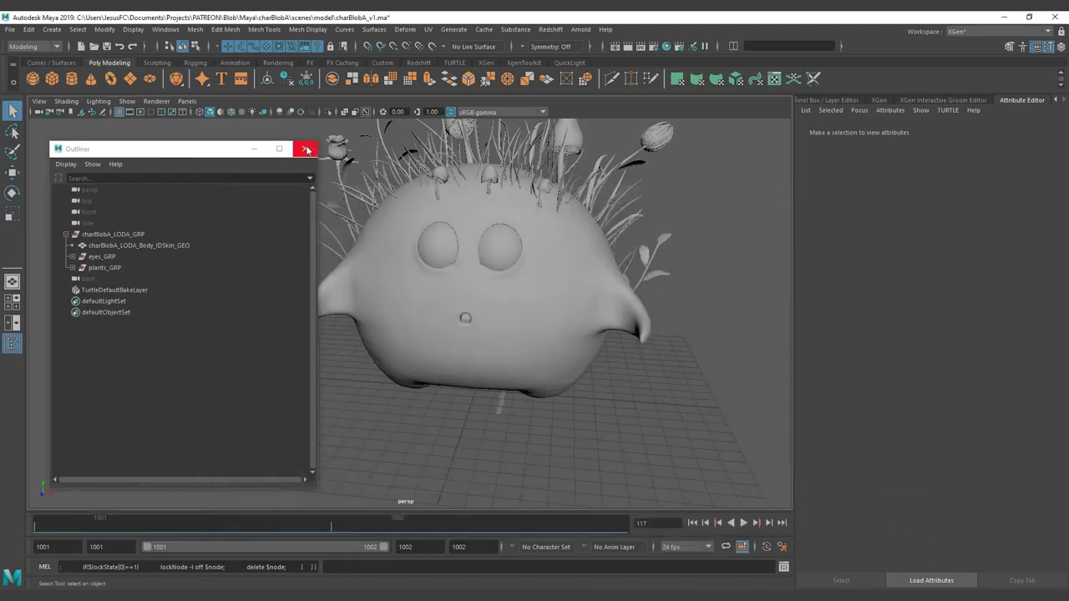
Select the rose mesh on the character's head, inspect it up close and reveal it inside plants_GRP and flower_GRP in the Outliner.
alt+middle_drag(333, 143, 366, 224)
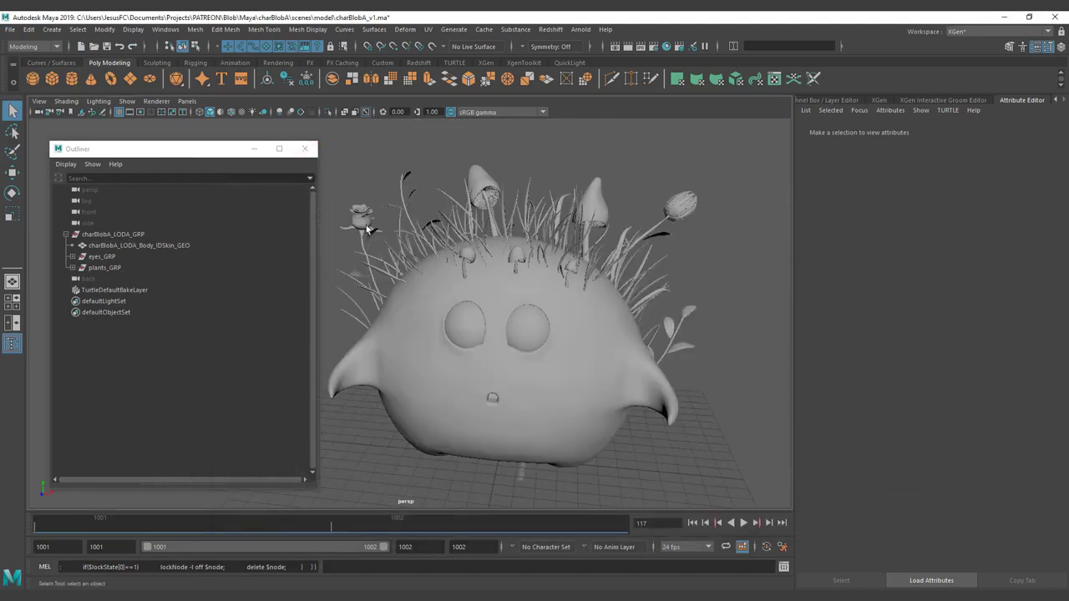
click(366, 224)
key(f)
alt+drag(406, 185, 518, 251)
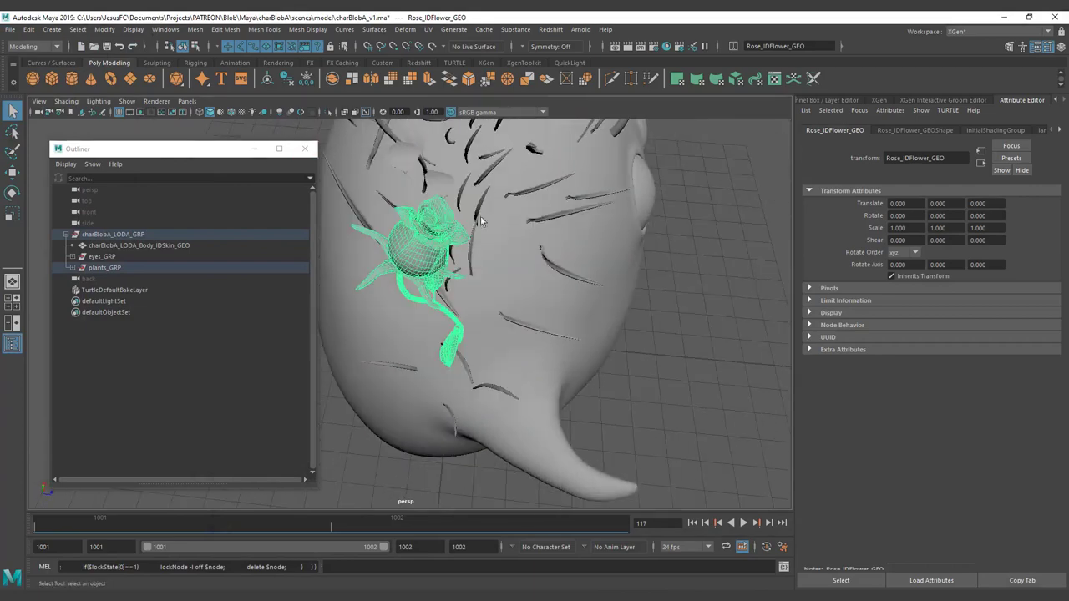
alt+right_drag(518, 251, 584, 252)
alt+drag(584, 252, 400, 210)
click(72, 267)
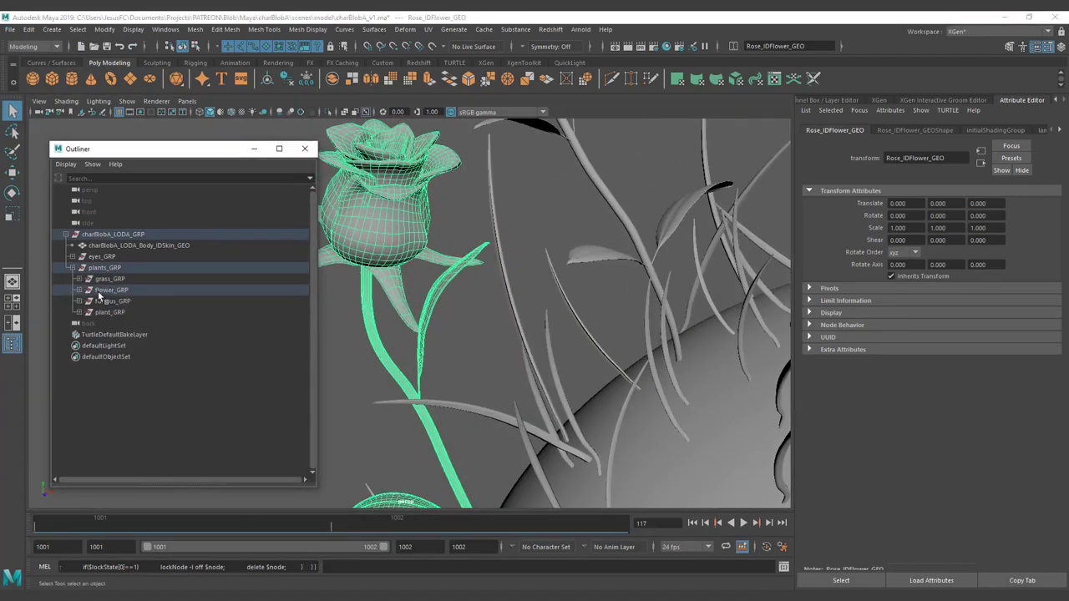
click(78, 290)
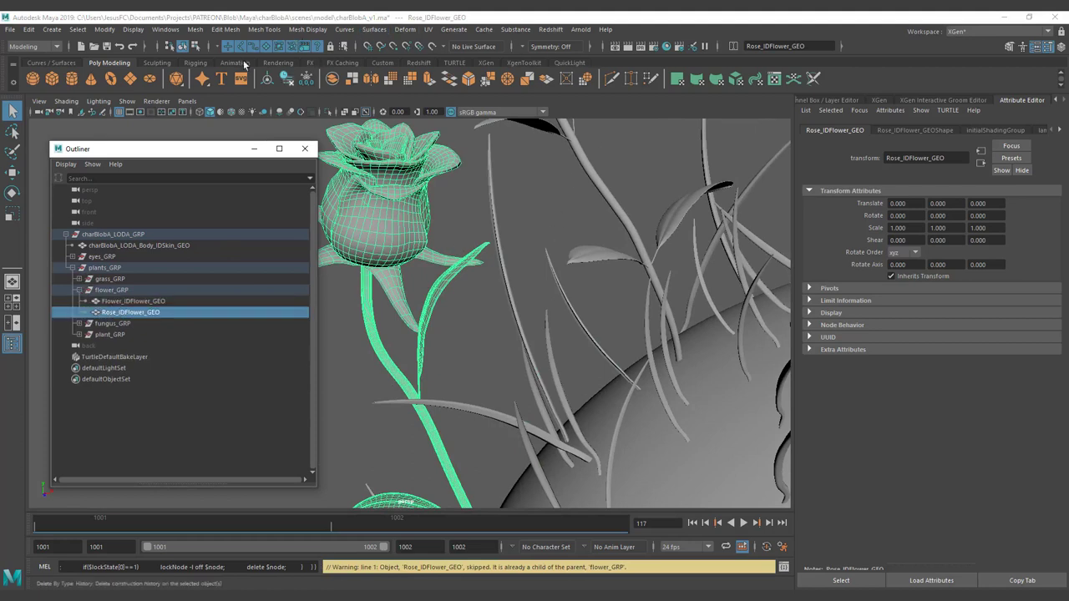
Separate the Rose_IDFlower_GEO mesh into its individual pieces.
click(158, 62)
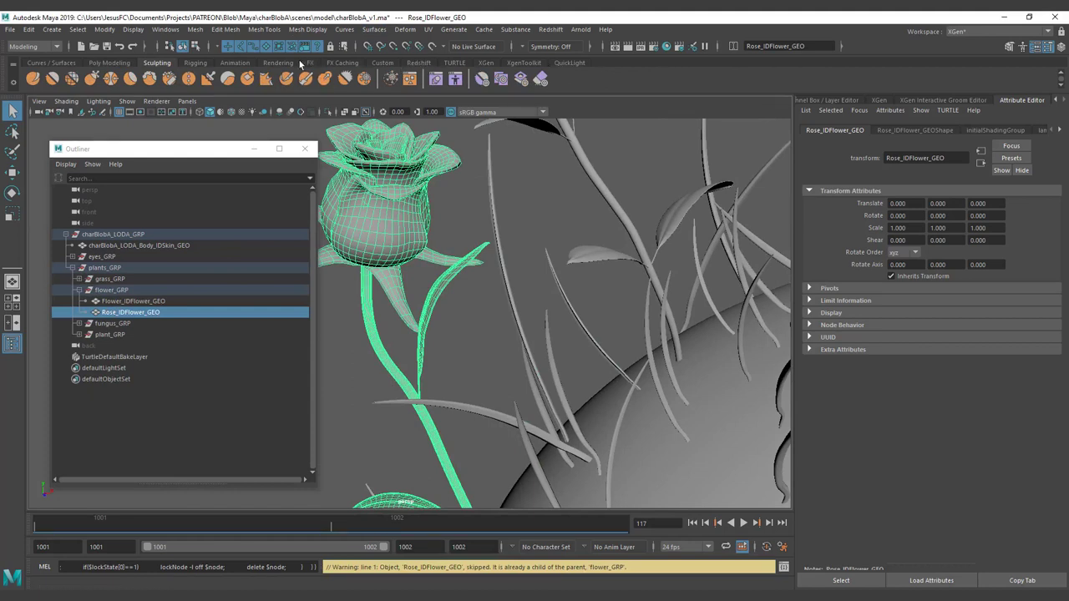
click(235, 63)
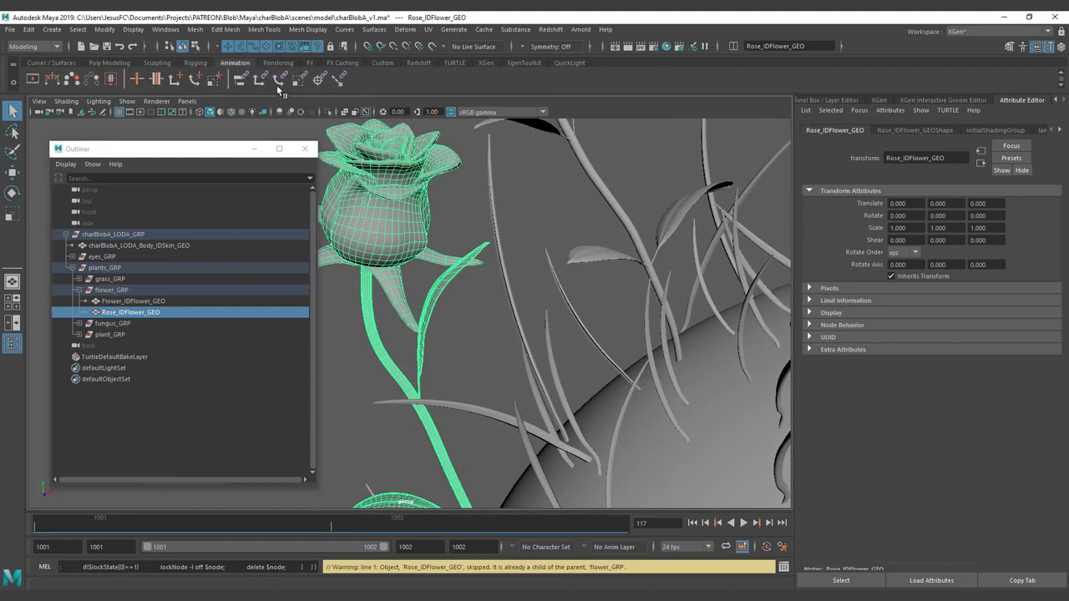
click(196, 63)
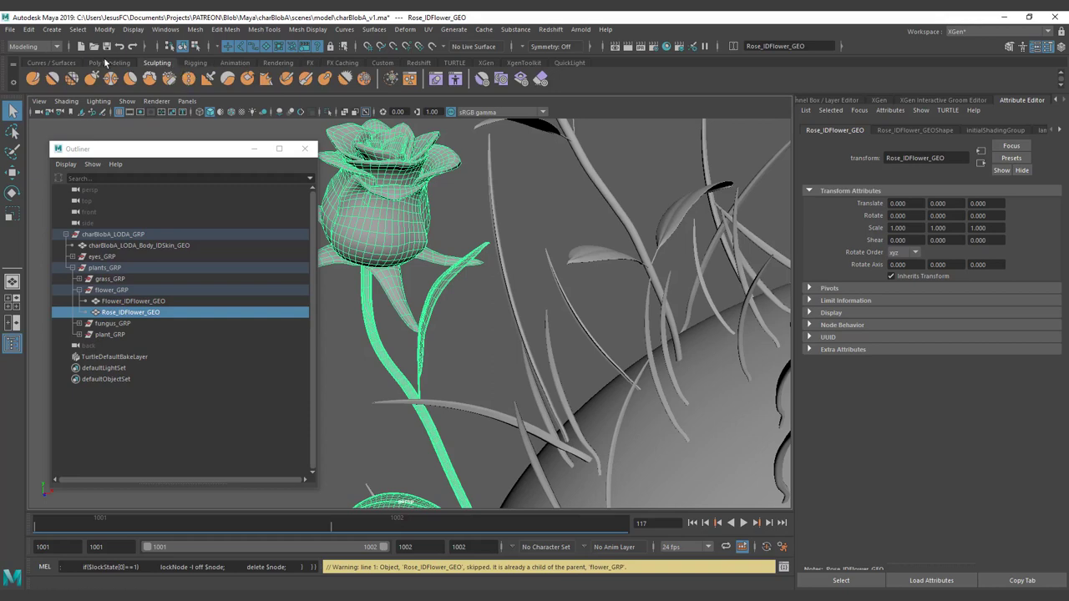
click(110, 64)
click(195, 29)
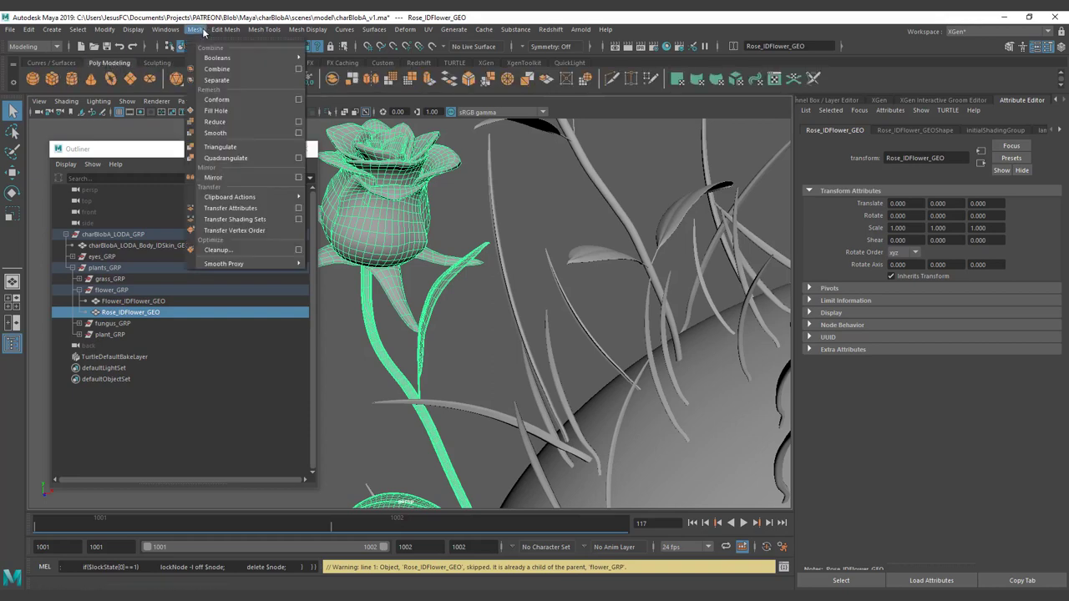
click(219, 68)
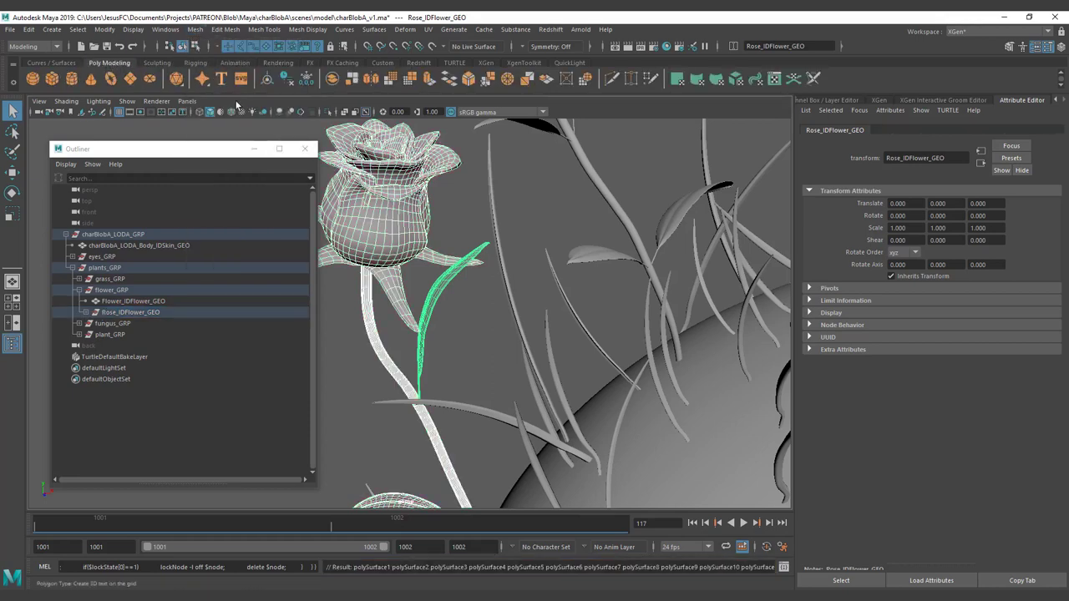
Select all the separated pieces that form the rose's bloom and rename them petals.
click(85, 313)
click(127, 324)
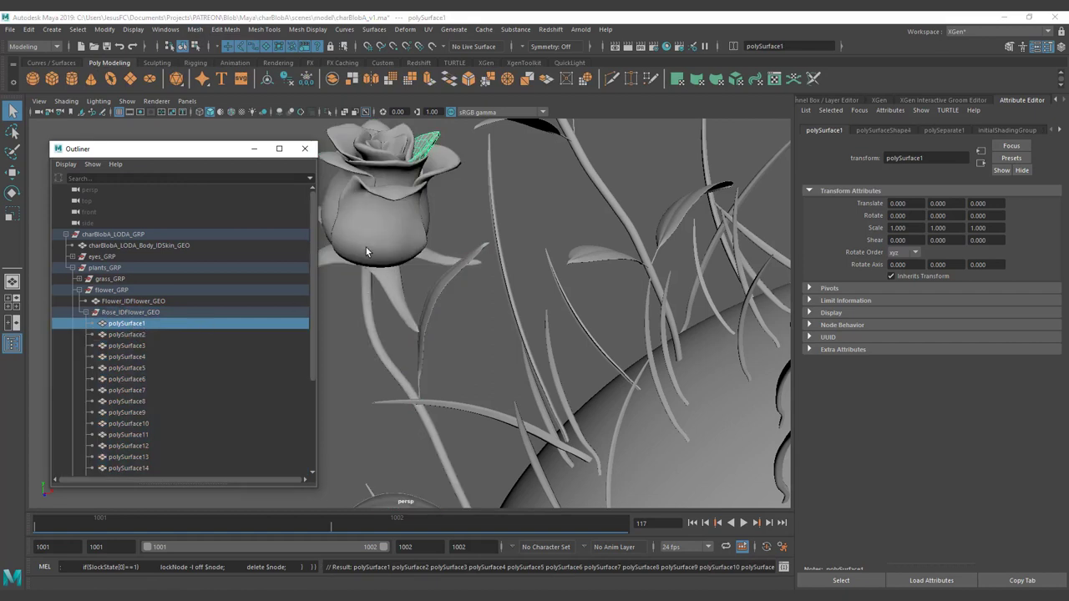
click(366, 249)
drag(337, 131, 419, 187)
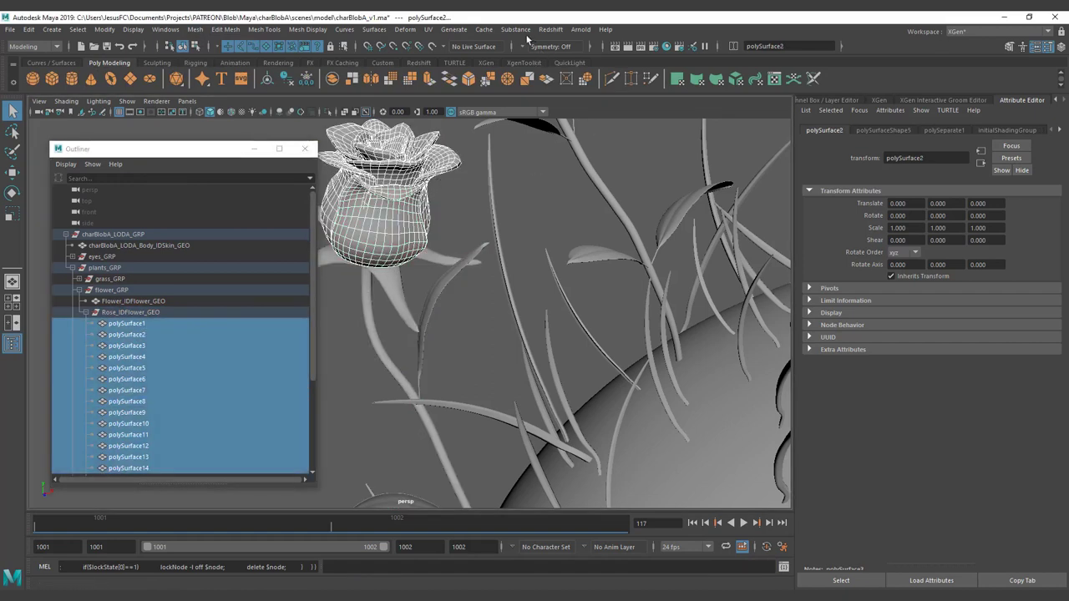
click(777, 46)
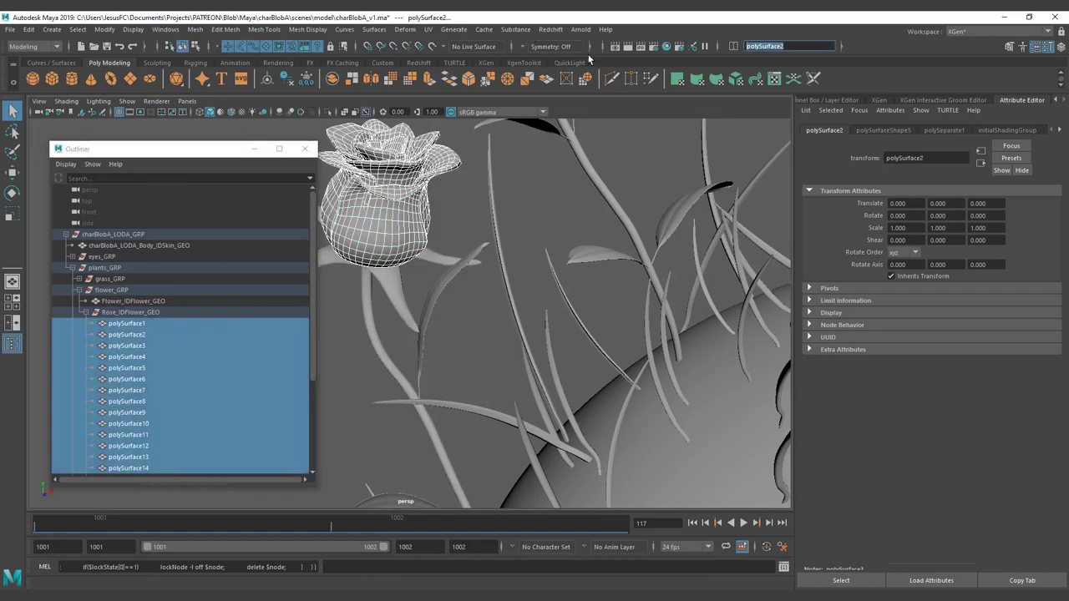
text(petals)
key(Return)
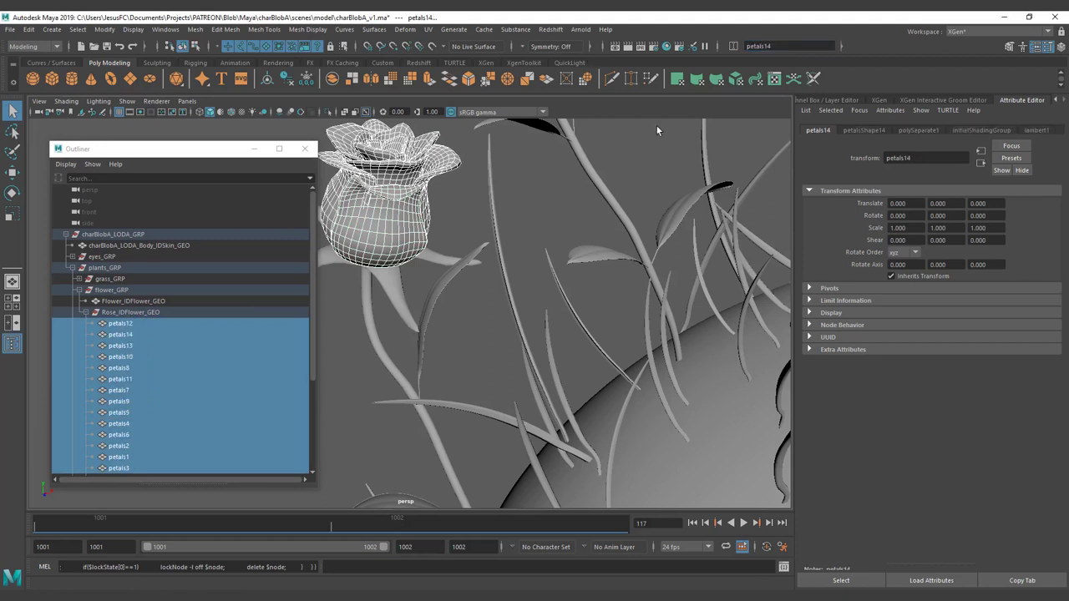
Append _IDPetal_GEO to the petal names with Search and Replace Names, searching for $ in the hierarchy.
click(165, 29)
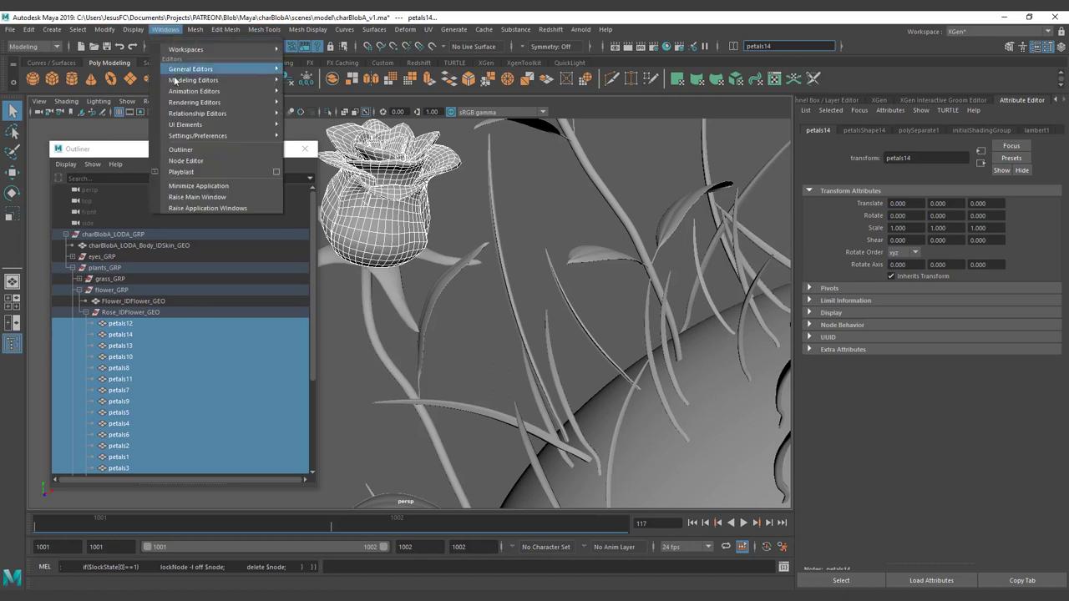
mouse_move(209, 70)
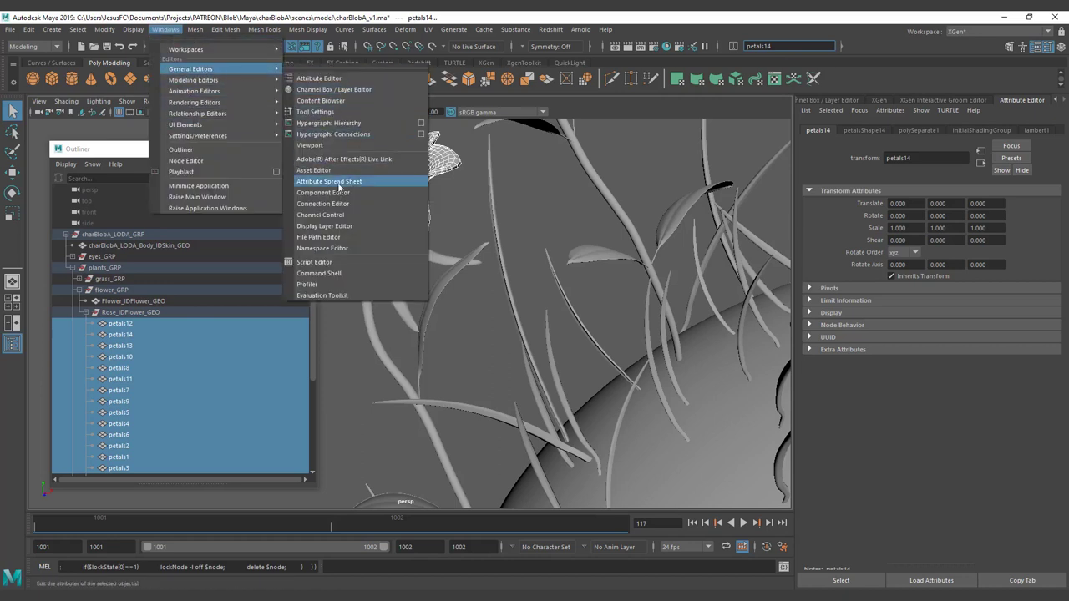
click(109, 31)
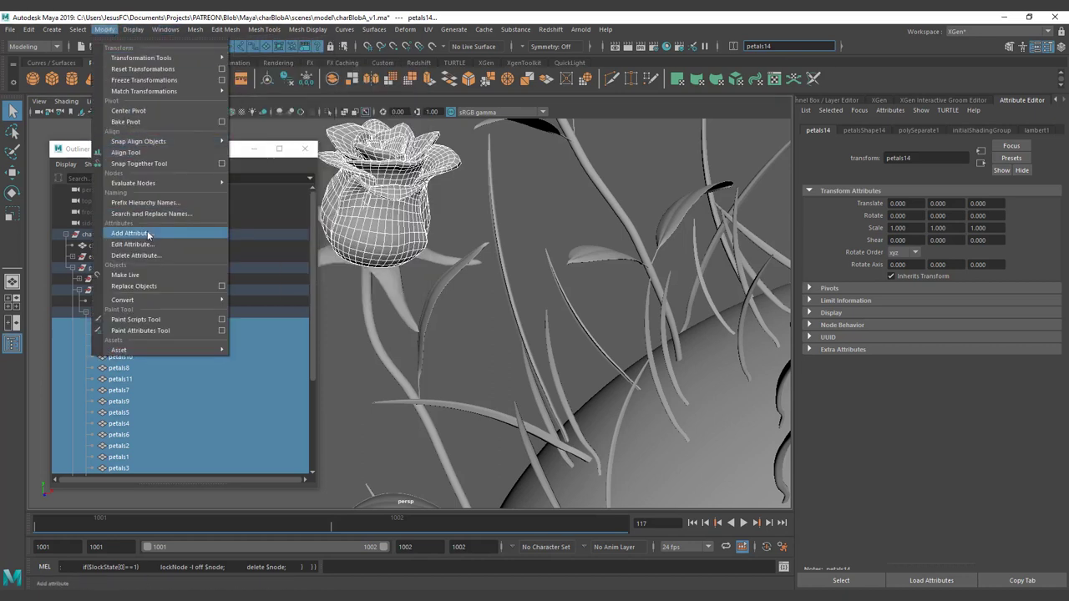
click(187, 216)
drag(435, 115, 156, 98)
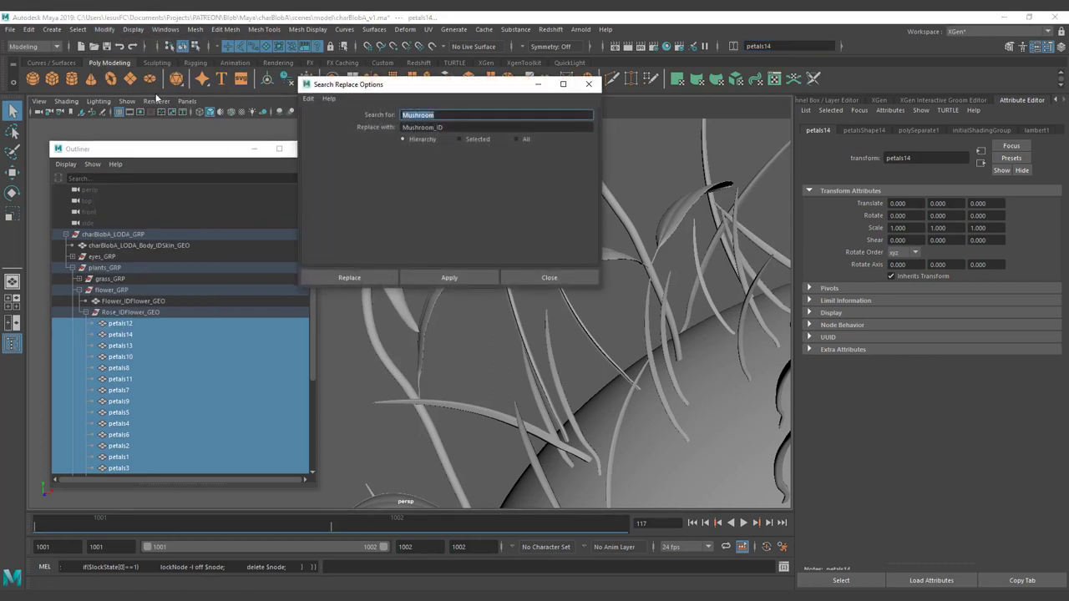
text($)
key(Tab)
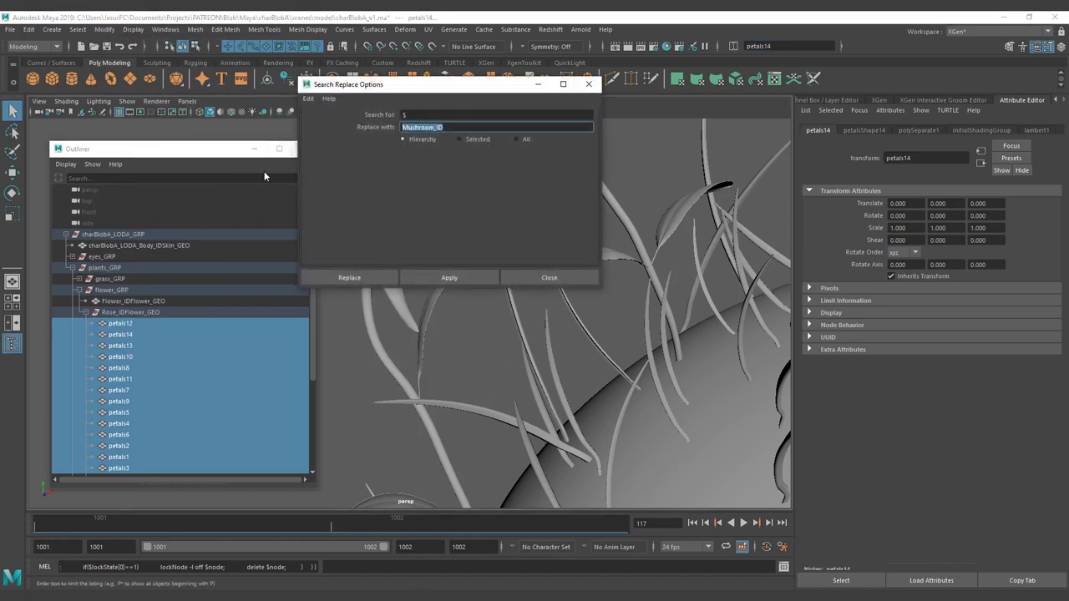
key(BackSpace)
text(_IDPetal_GEO)
click(475, 279)
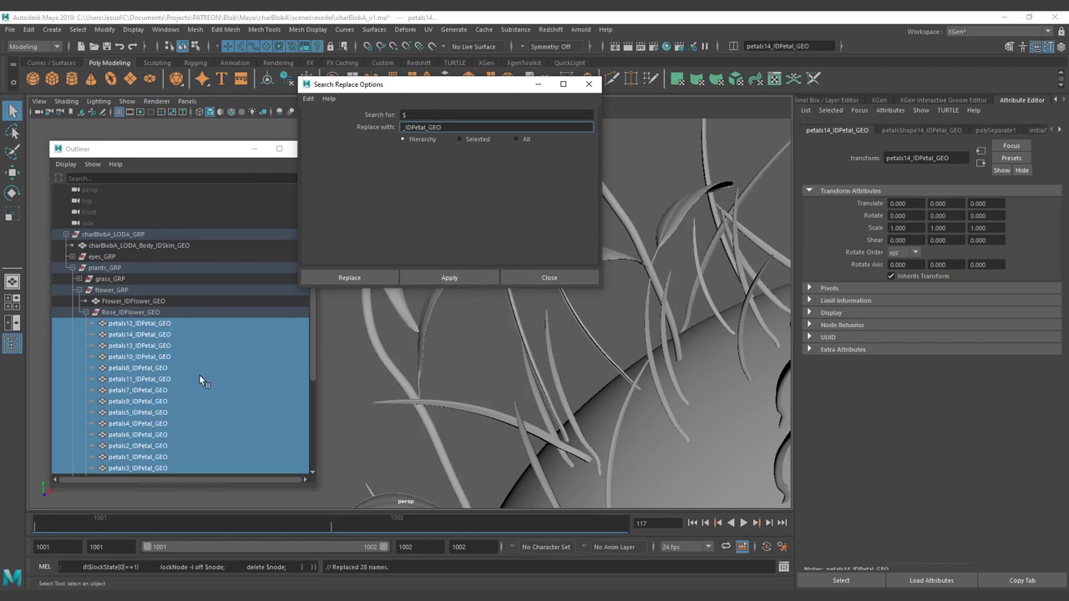
Collapse the rose group and examine the Flower_IDFlower_GEO mesh up close, moving the search-and-replace window out of the way.
click(110, 314)
click(88, 312)
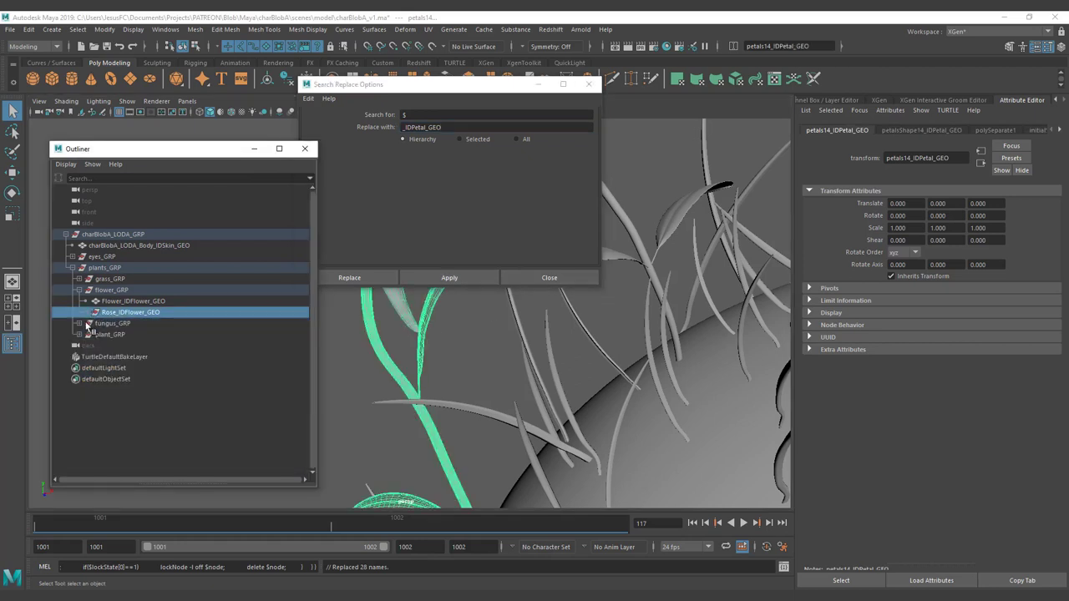
click(78, 324)
click(79, 323)
click(134, 301)
key(f)
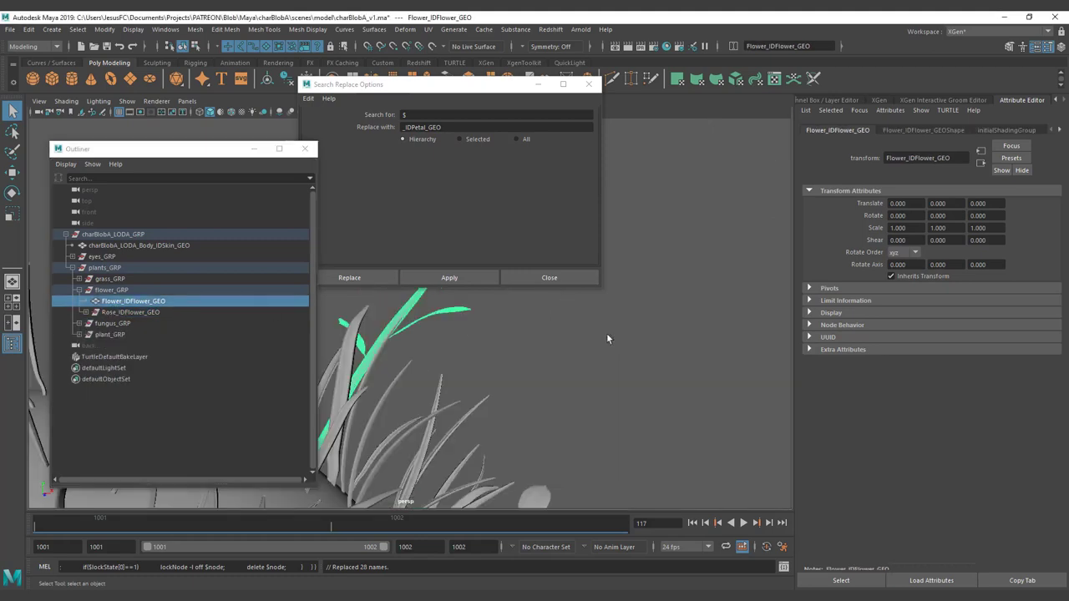
drag(493, 84, 882, 145)
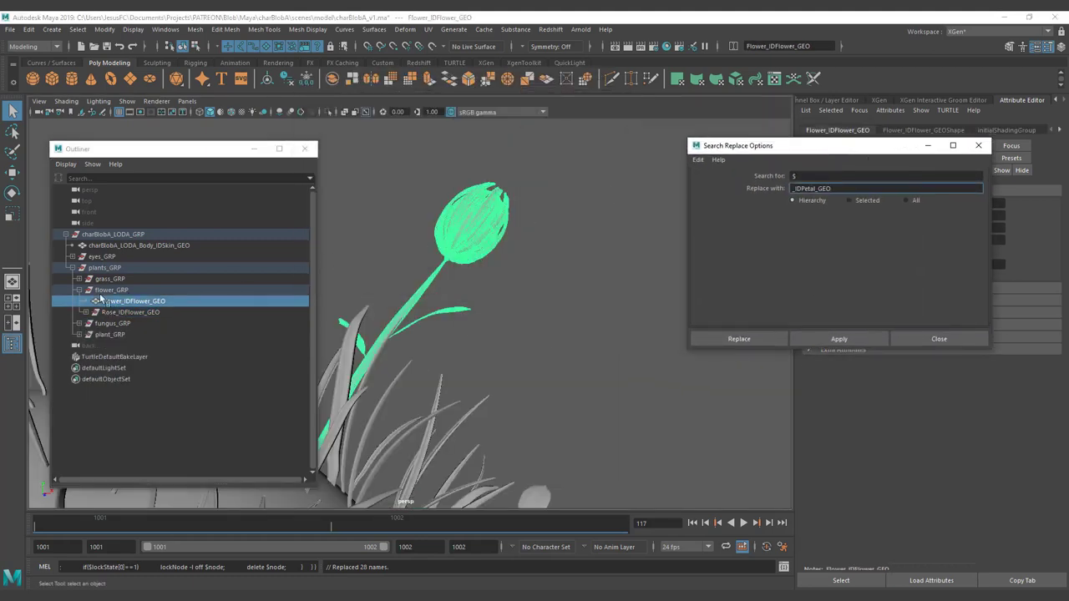
alt+middle_drag(326, 226, 557, 195)
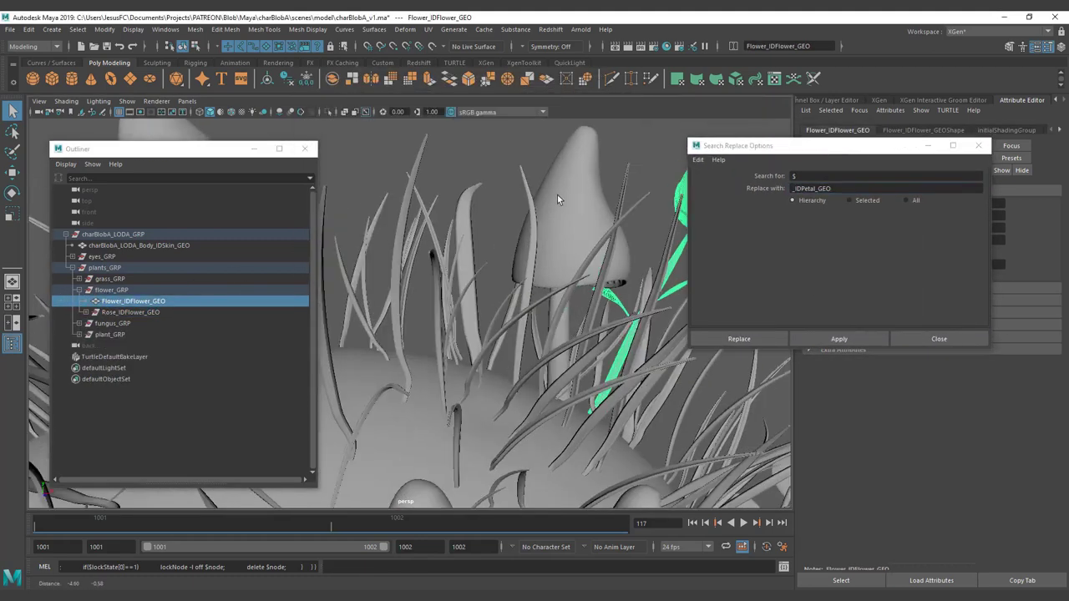
Select the rose's stem piece and rename it rose_stem_IDGrass_GEO.
click(87, 312)
key(f)
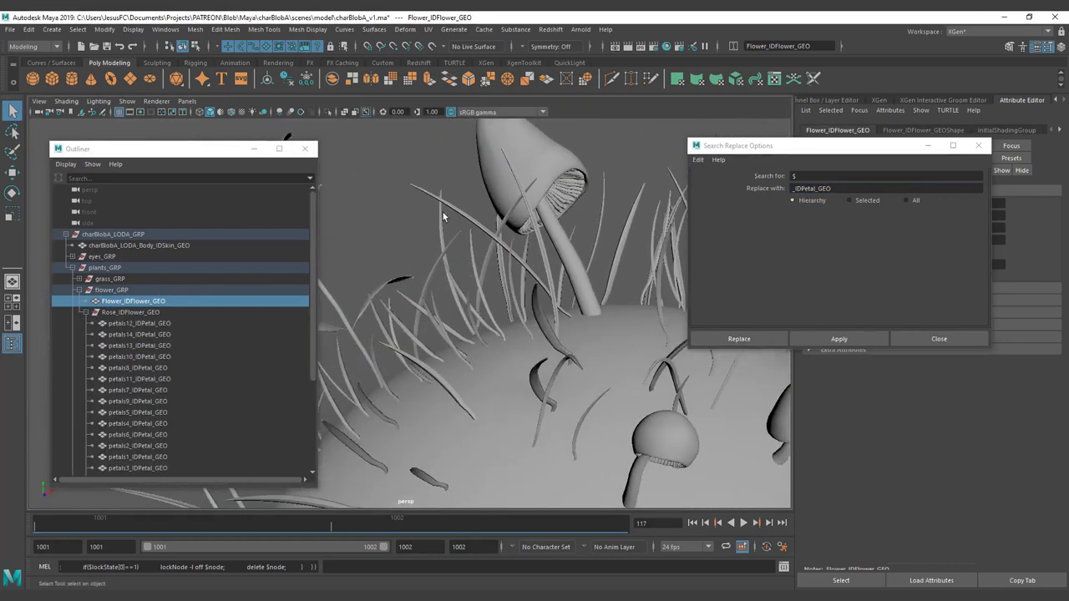
click(463, 226)
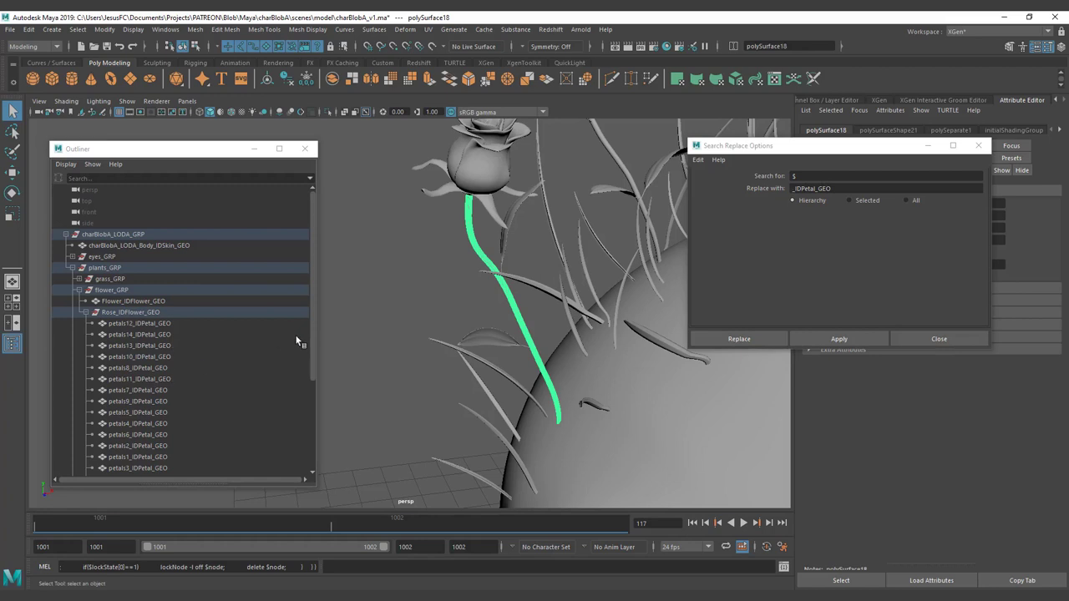
scroll(303, 375, down, 4)
double_click(145, 379)
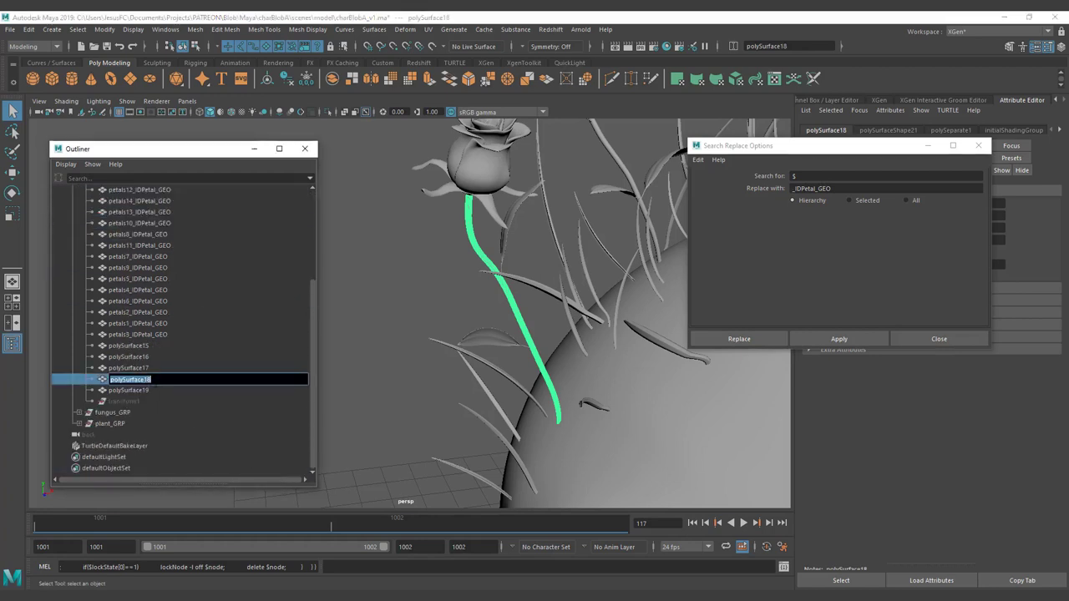
text(rose_stem_IDGrass_GEO)
key(Return)
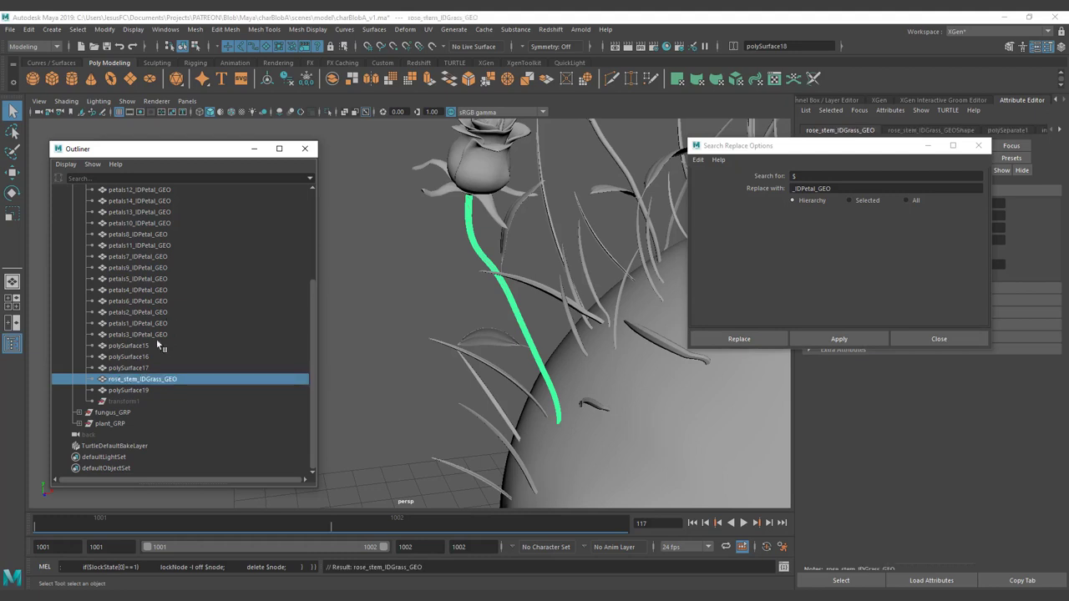
Select all the petal pieces and try to prefix their names with rose_ using search and replace with an empty search string.
click(144, 335)
shift+click(141, 324)
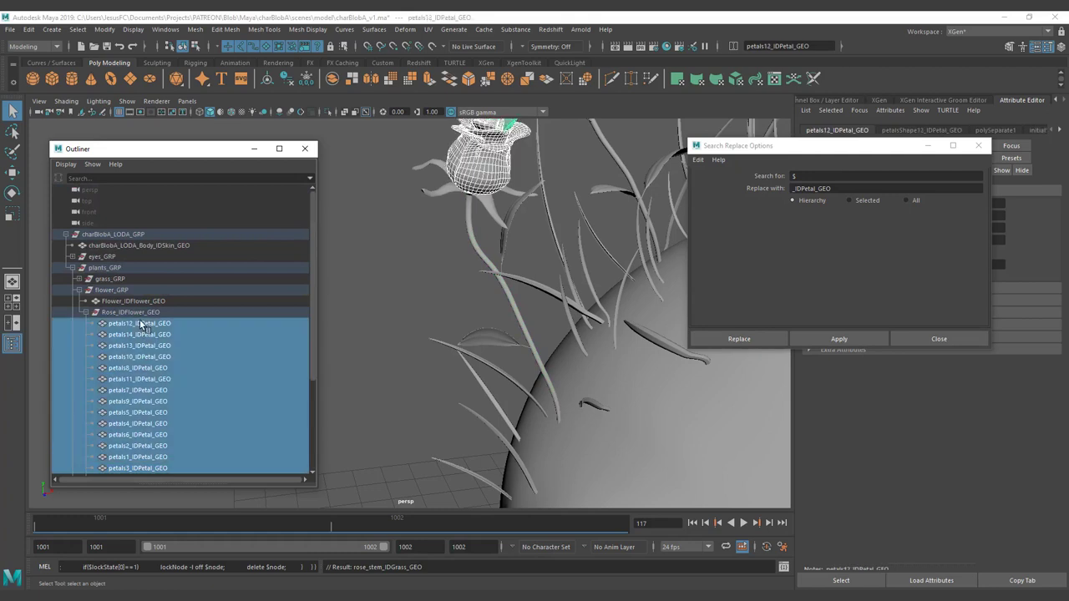
drag(803, 176, 770, 181)
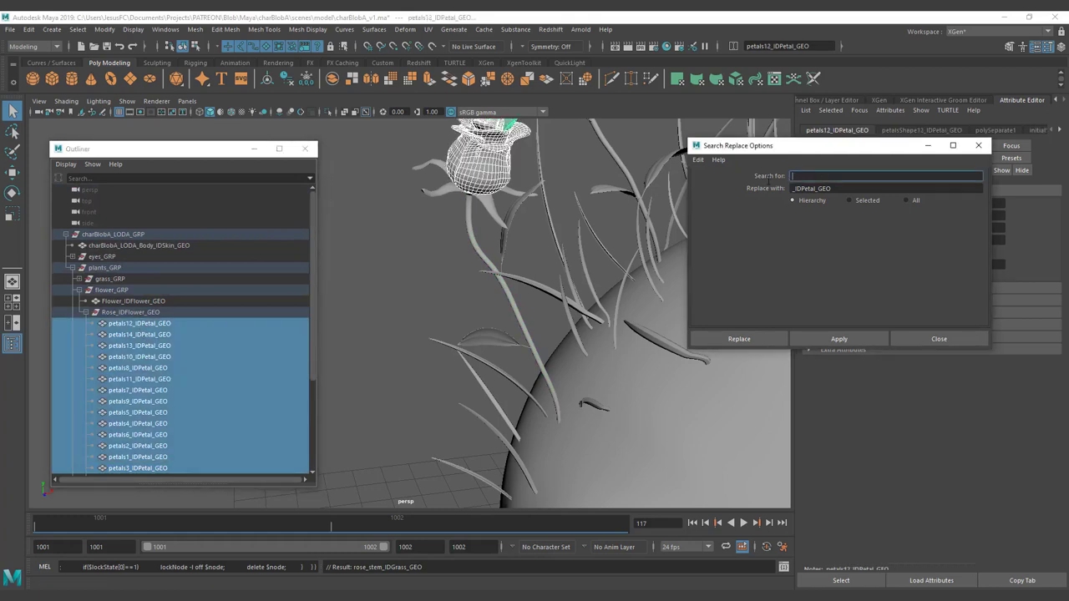
key(Tab)
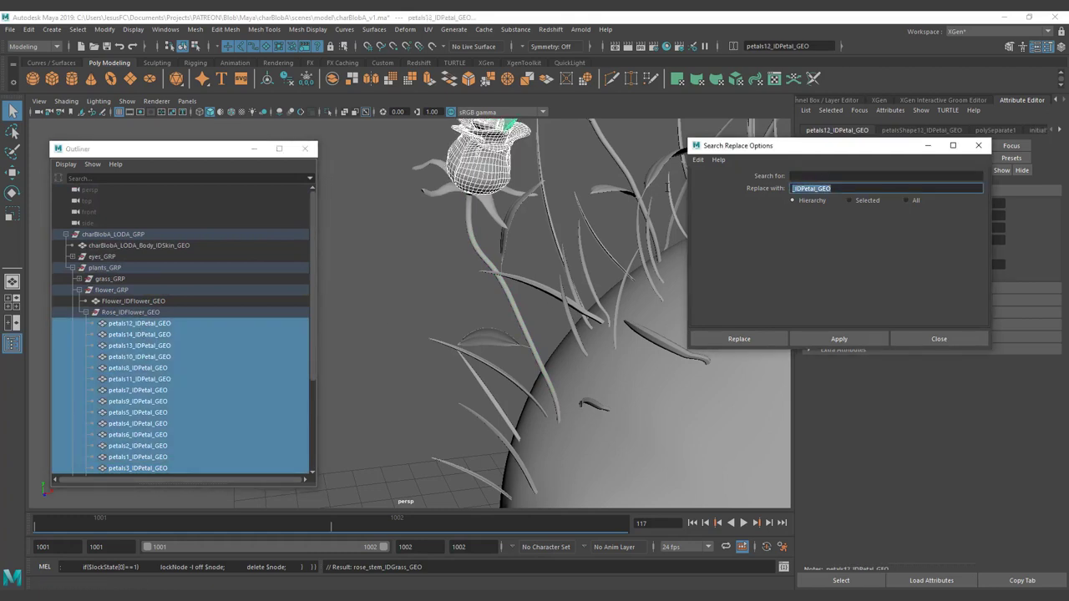
text(rose_)
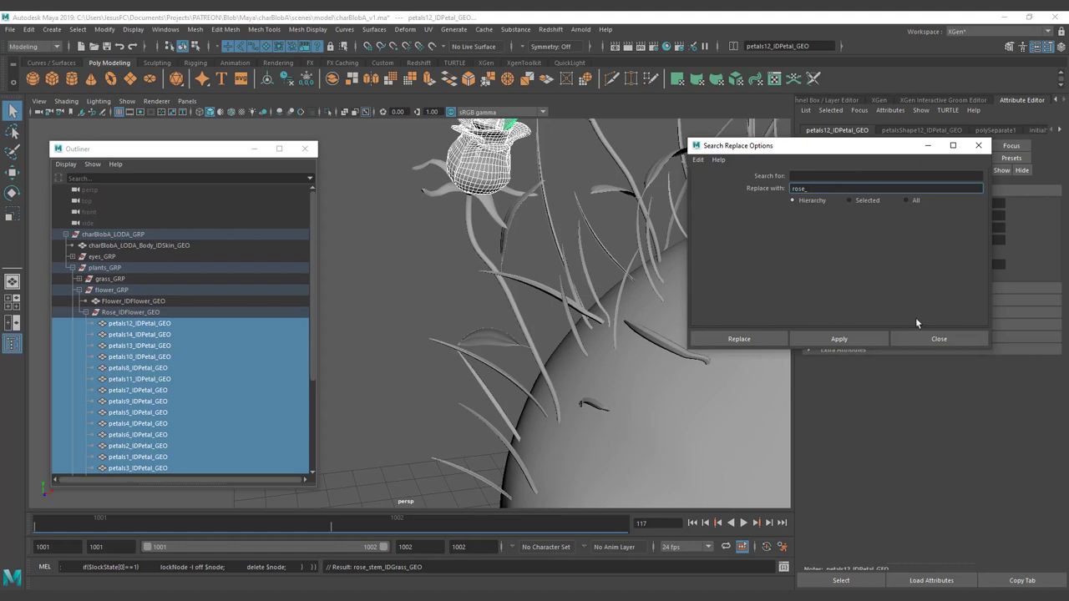
click(844, 339)
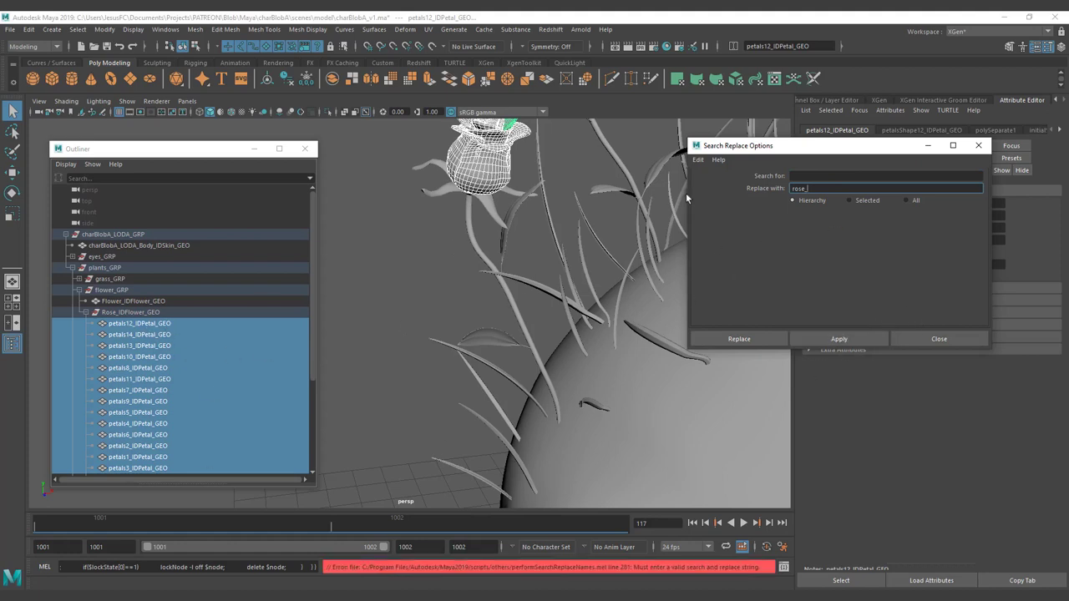
Add the prefix rose_ to all selected petal names with Prefix Hierarchy Names.
click(797, 176)
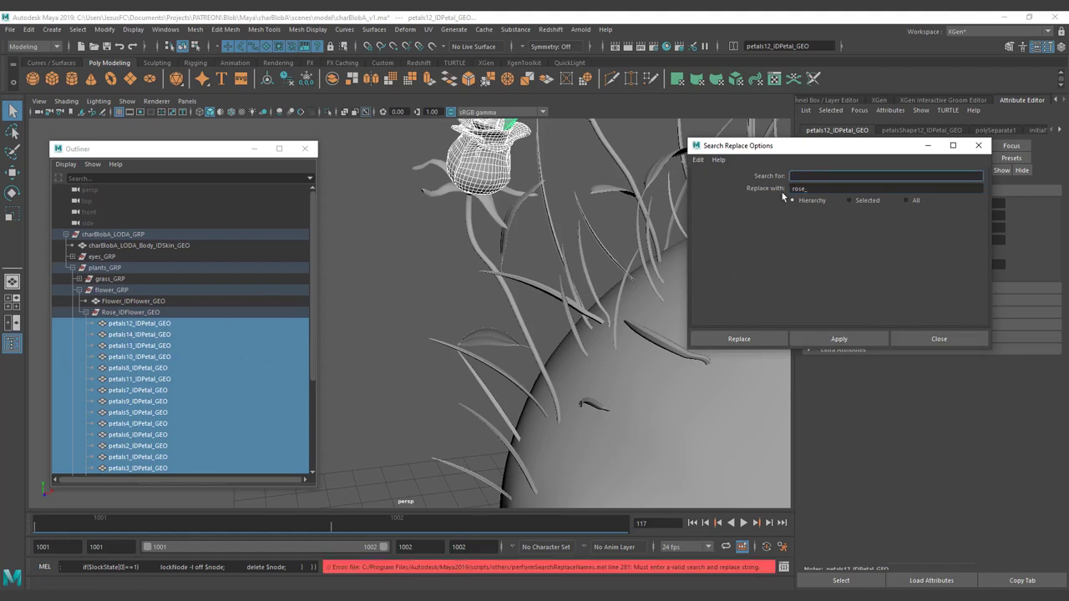
click(133, 29)
mouse_move(103, 31)
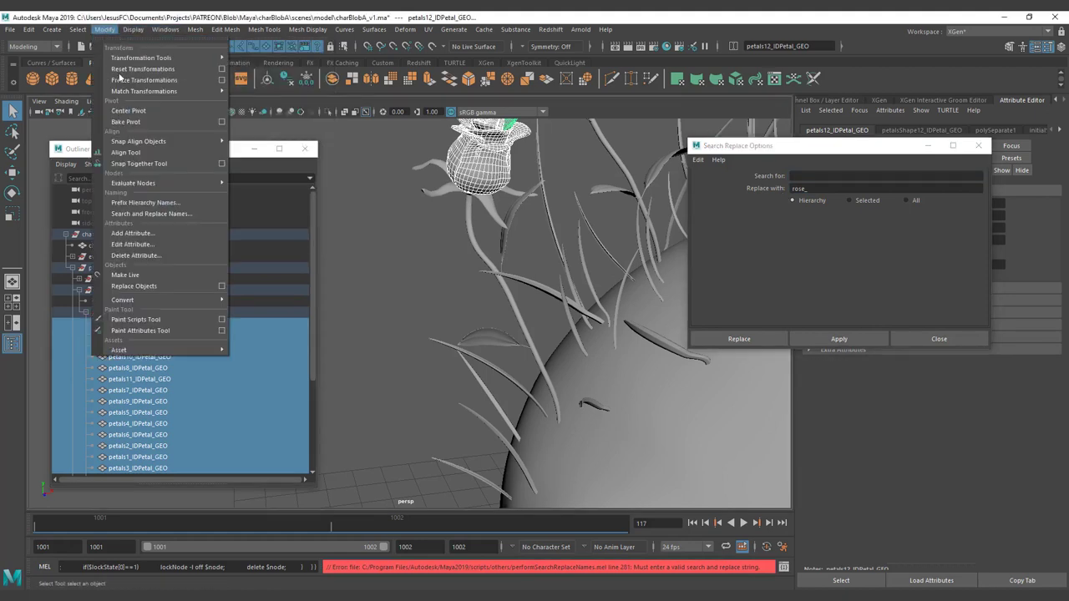
click(135, 204)
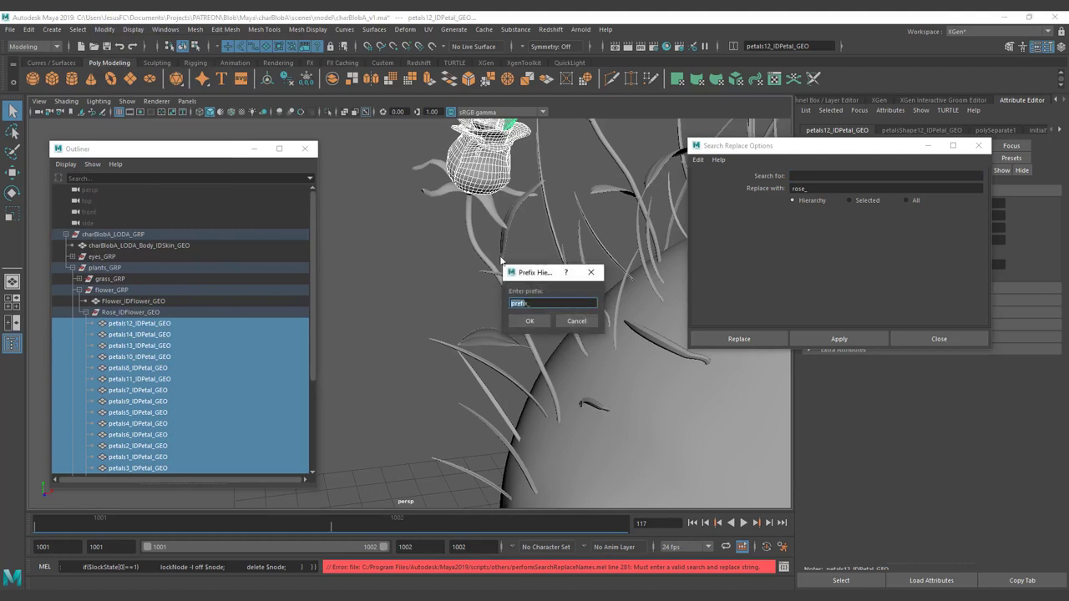
click(531, 321)
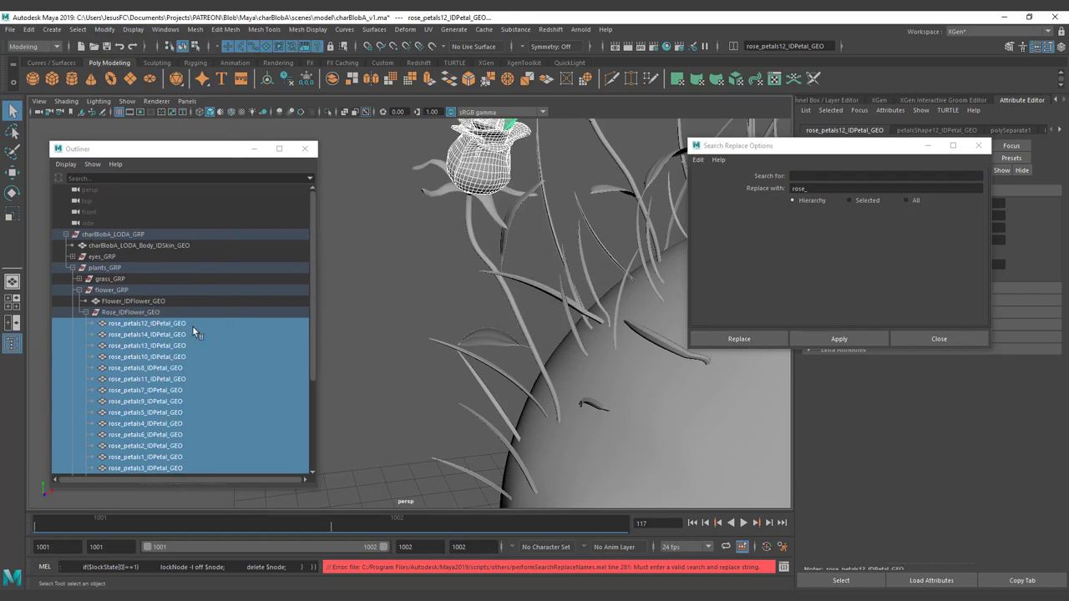
Select the pointed green piece beneath the rose bloom, then switch to the web browser and search Google for "rose parts names".
click(434, 188)
scroll(199, 347, down, 4)
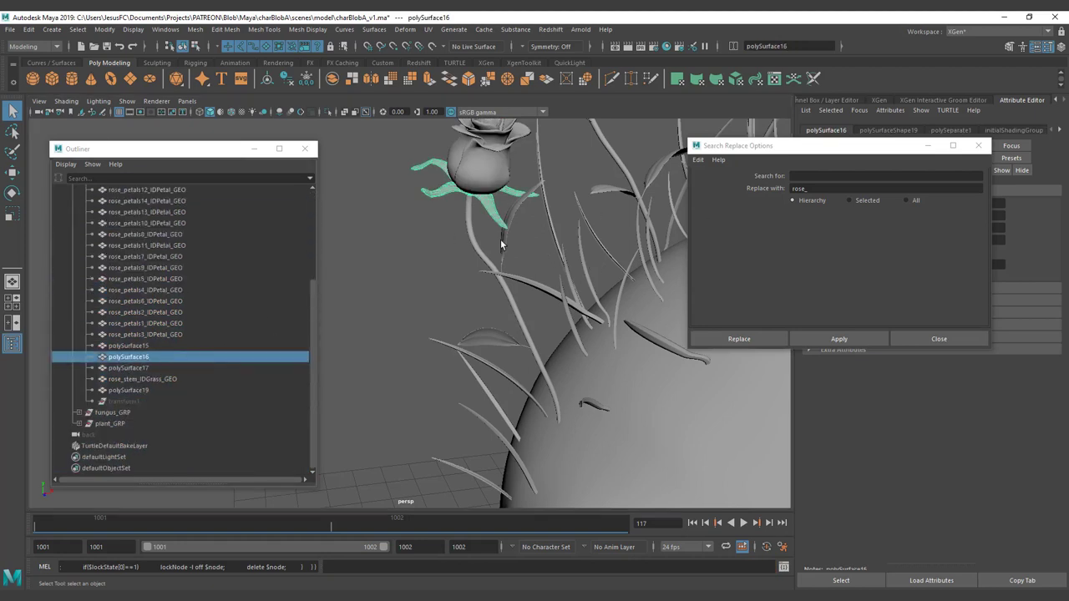
alt+drag(498, 249, 472, 281)
key(alt+Tab)
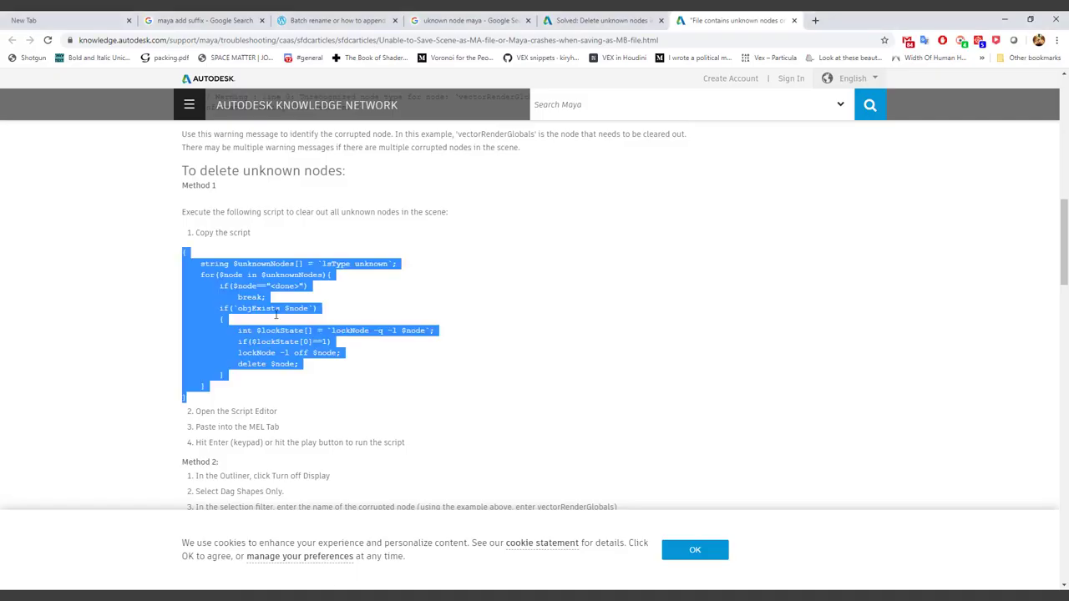
key(ctrl+t)
text(rose )
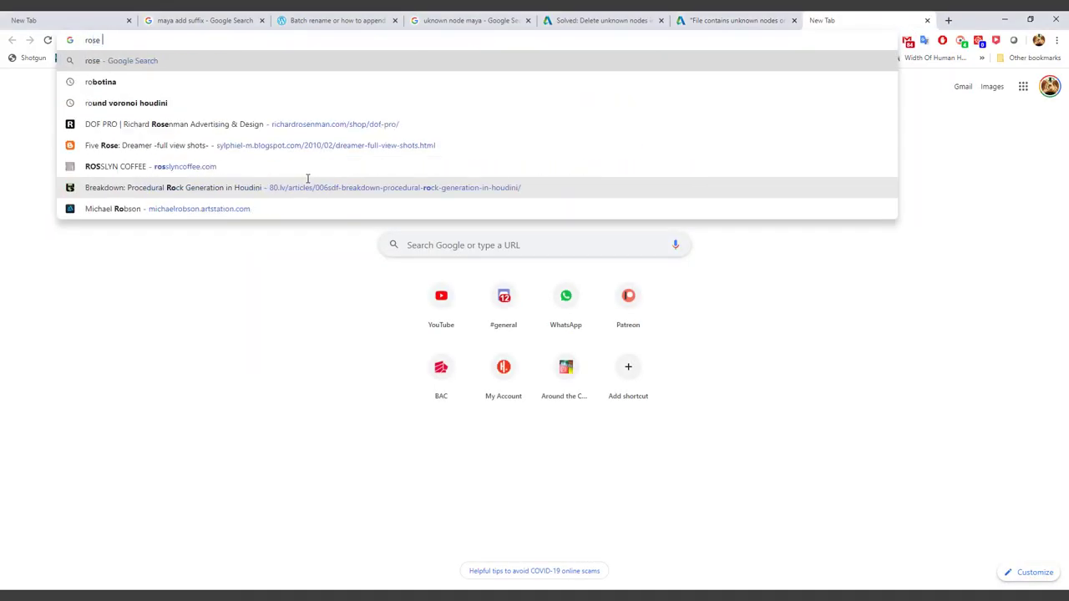
text(parts names)
key(Return)
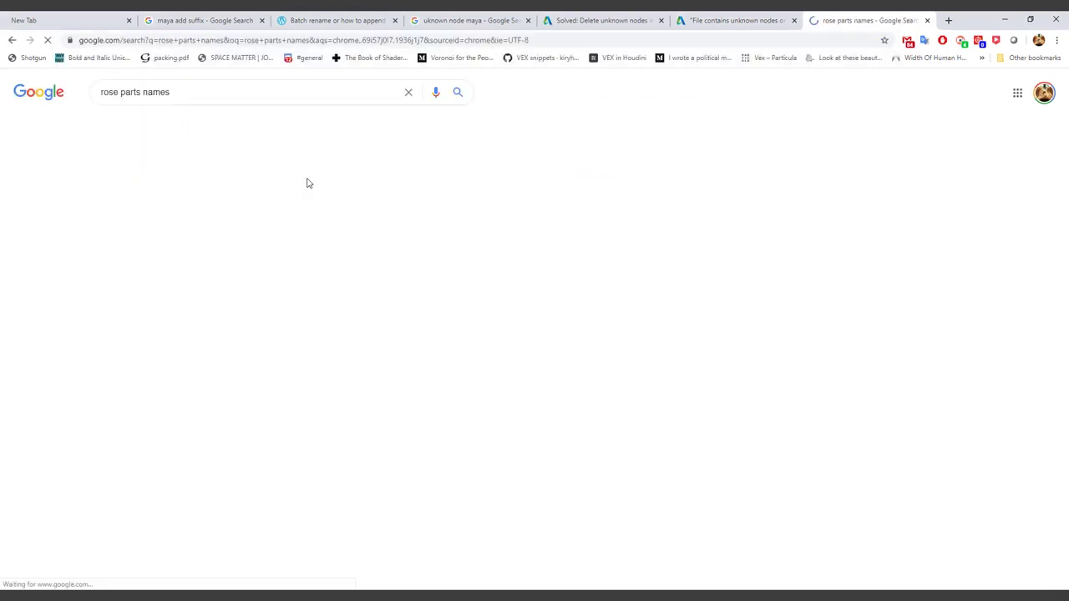
Compare the labelled rose and flower diagrams in the image results to identify the botanical name of the part beneath the bloom.
click(396, 210)
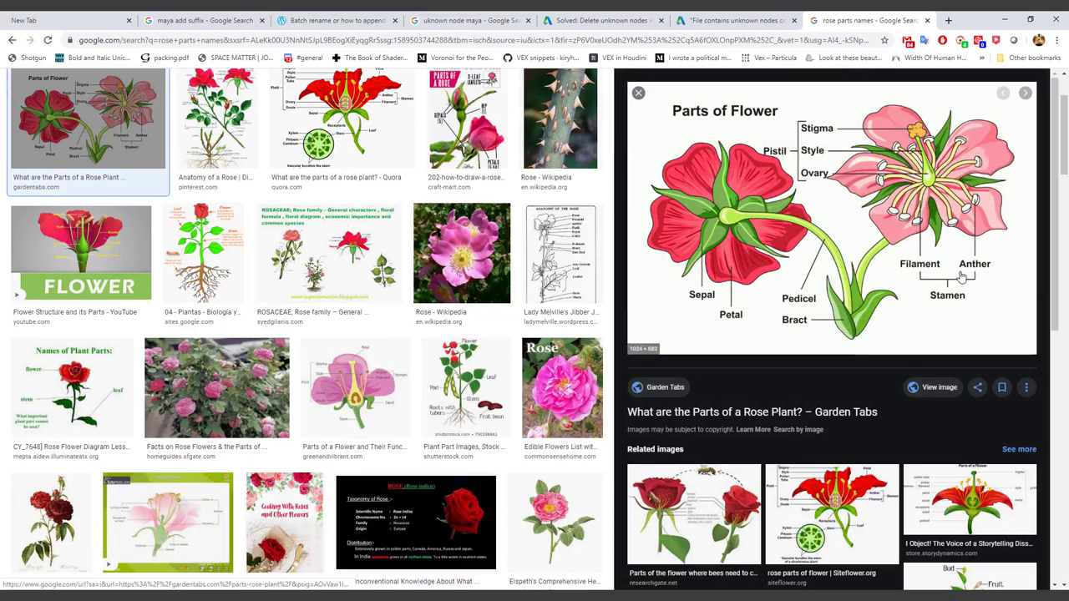
click(81, 222)
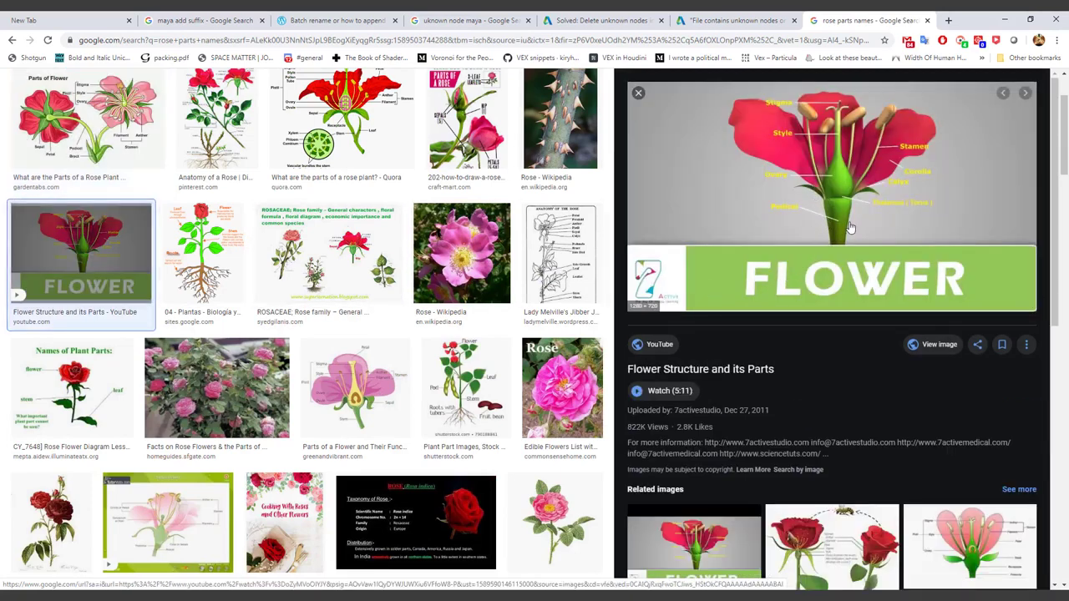
click(55, 132)
click(343, 125)
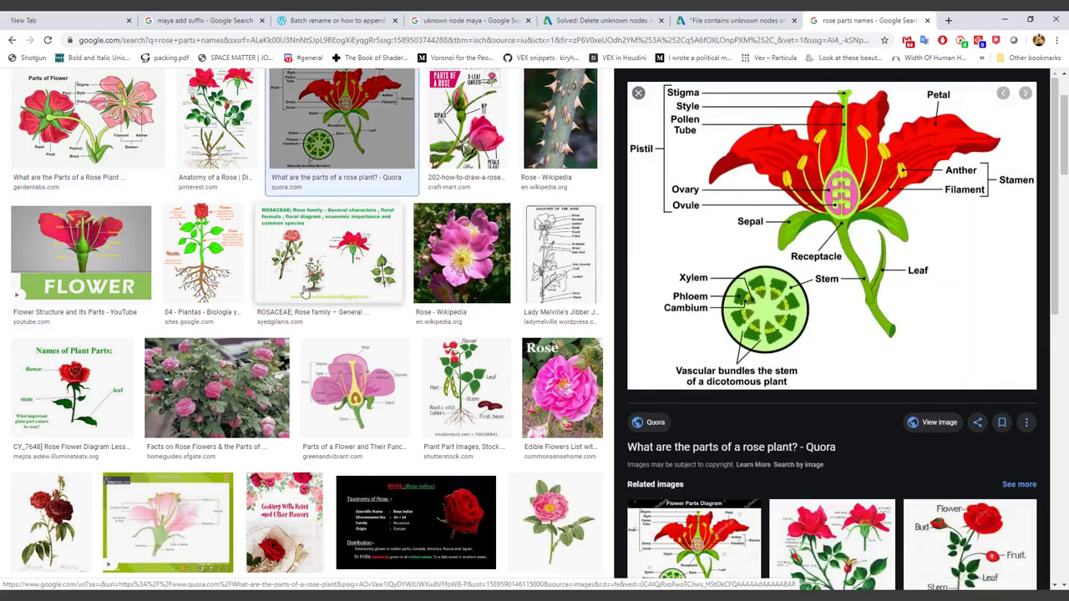
scroll(250, 275, down, 2)
click(53, 261)
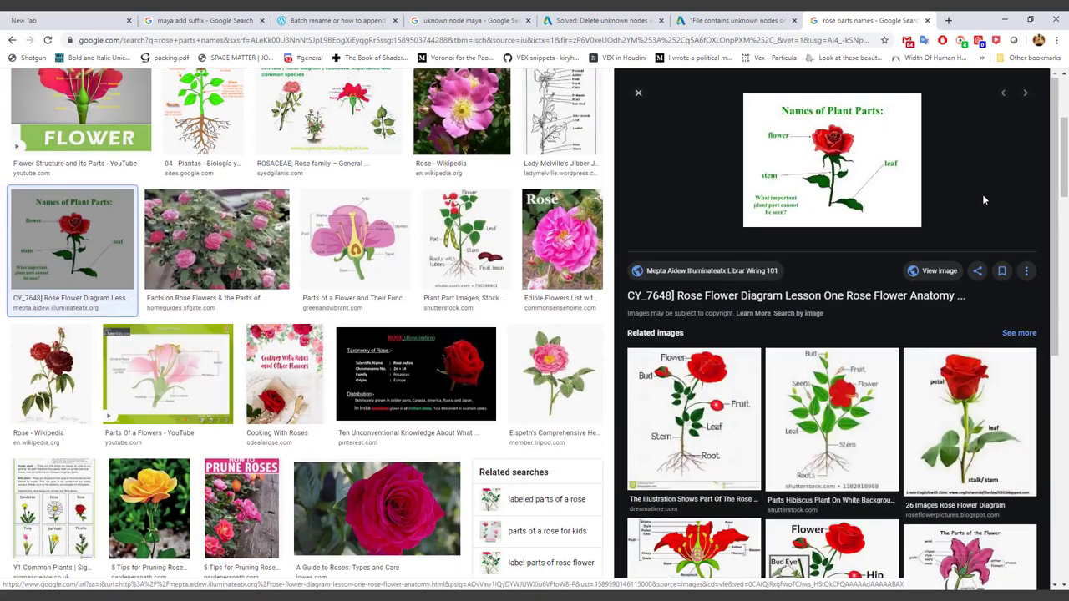
click(944, 422)
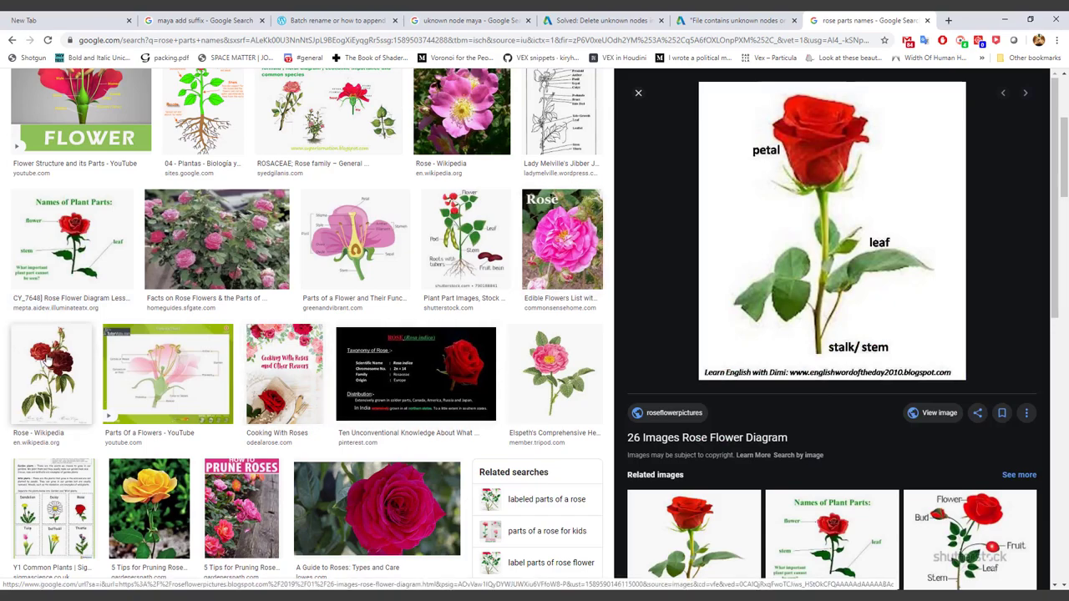
click(50, 376)
click(544, 388)
scroll(544, 389, down, 3)
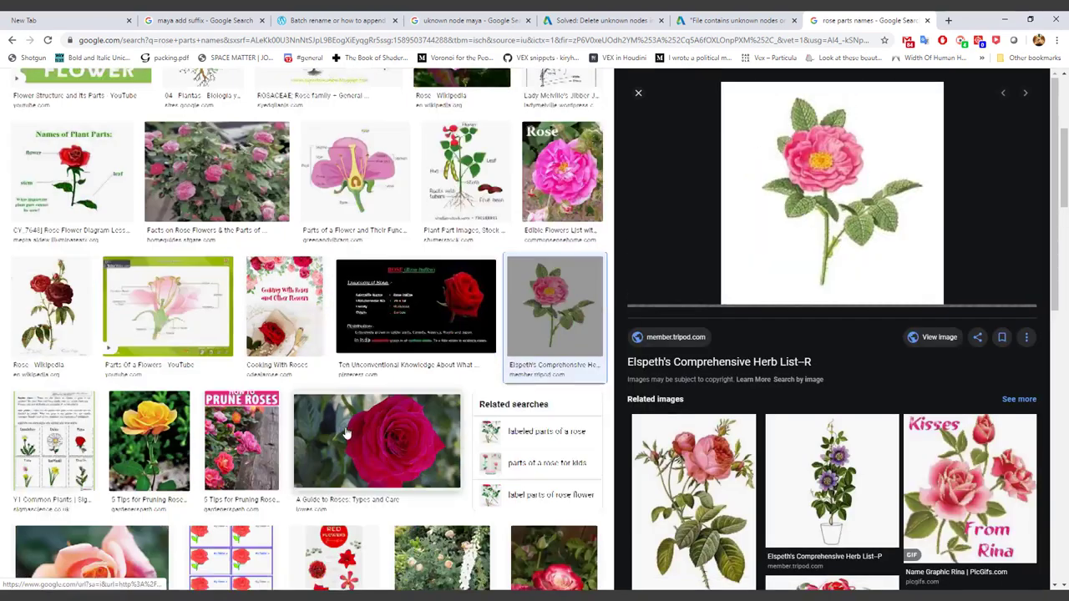
scroll(324, 373, up, 1)
scroll(324, 373, up, 4)
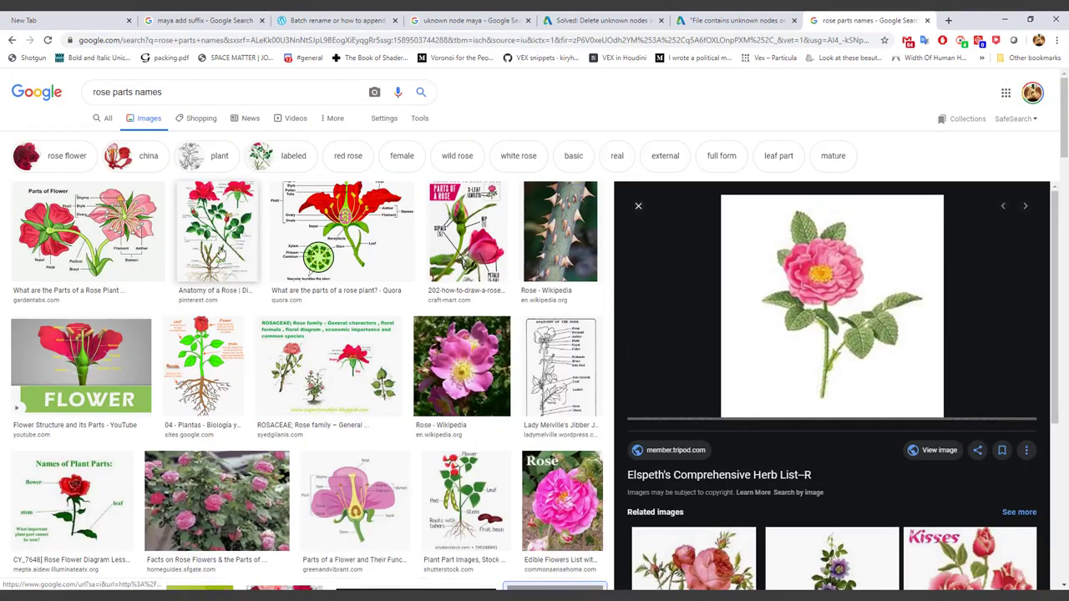
click(209, 239)
scroll(210, 239, down, 1)
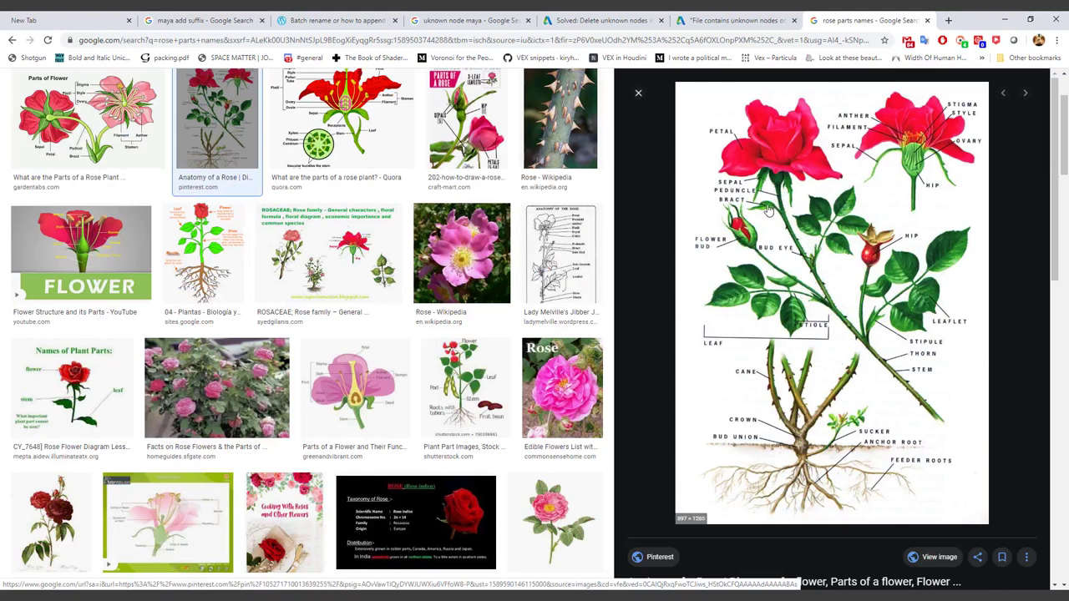
Switch back to Maya and rename the selected piece beneath the bloom, polySurface16, to rose_sepal_IDGrass_GEO.
key(alt+Tab)
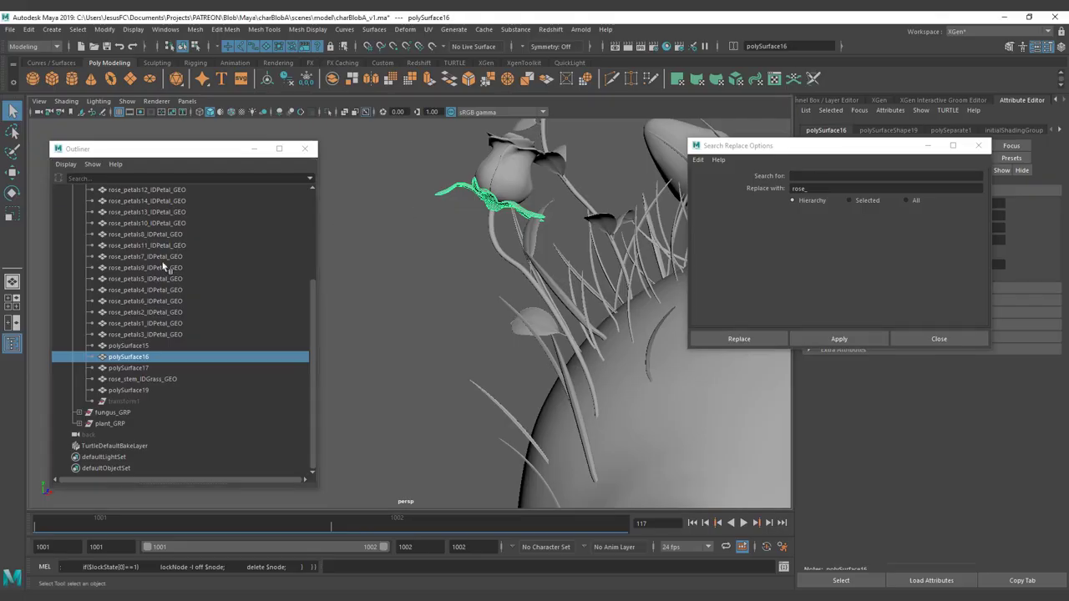
double_click(123, 357)
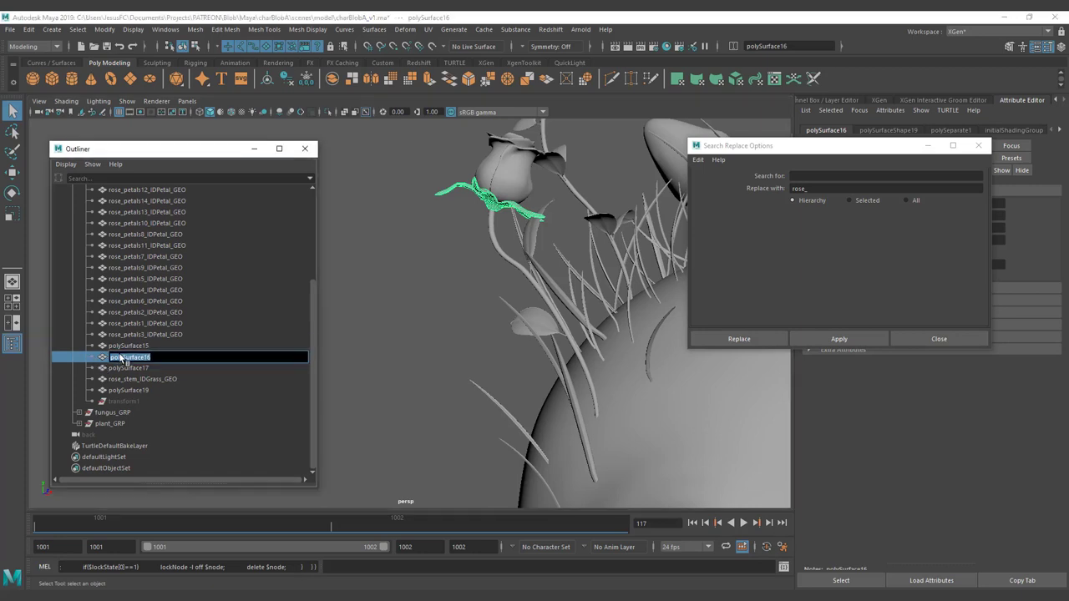
text(ros)
text(e_sepal_IDGrass_GEO)
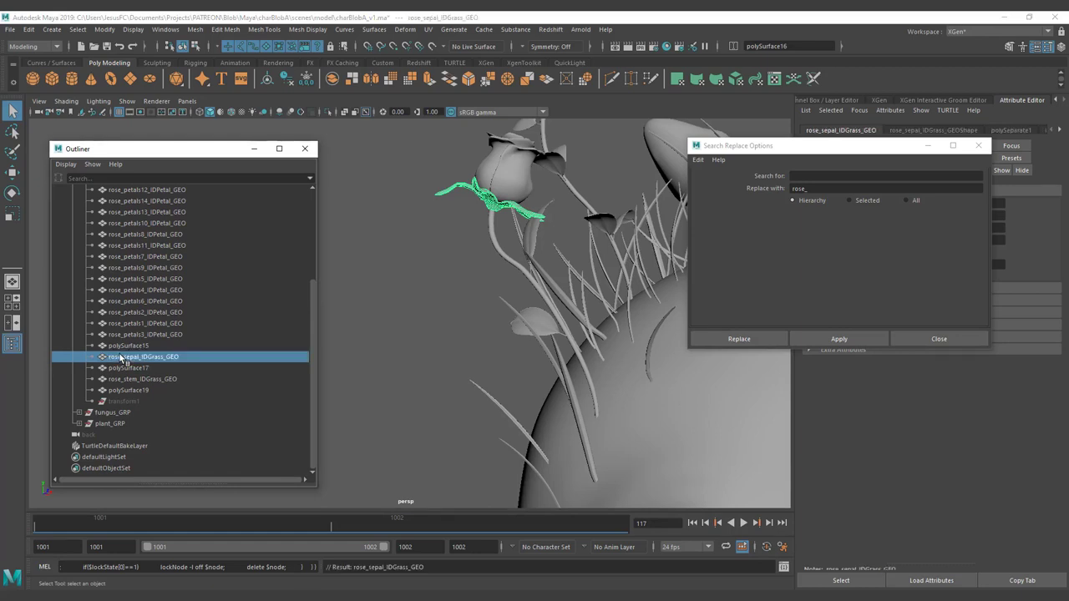
key(Return)
Examine the remaining unnamed pieces polySurface15, polySurface17 and polySurface19 on the rose to tell petals from leaves.
click(140, 345)
click(143, 389)
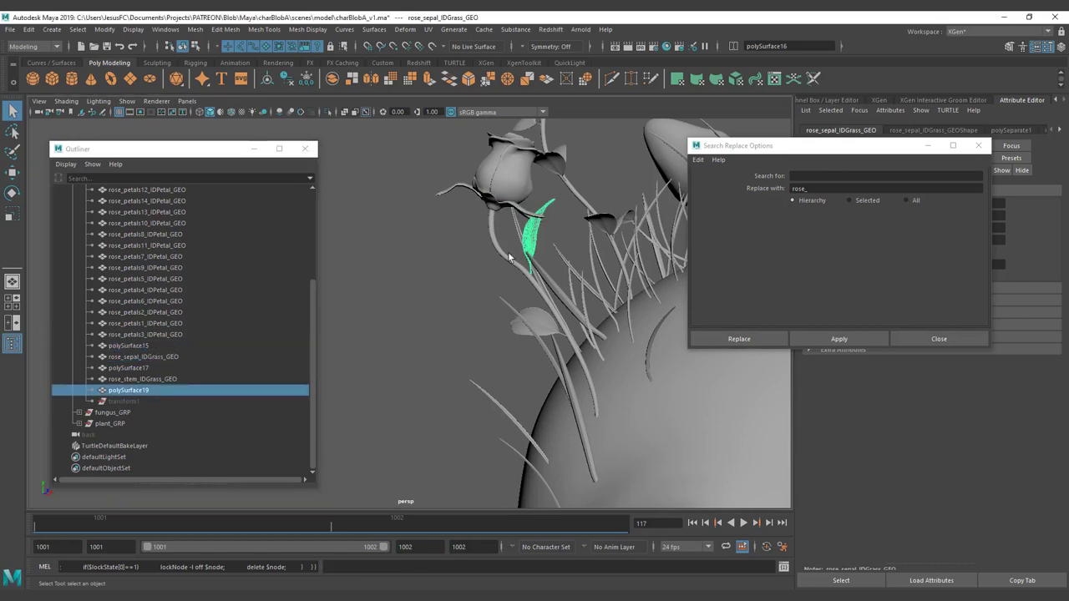
ctrl+click(134, 369)
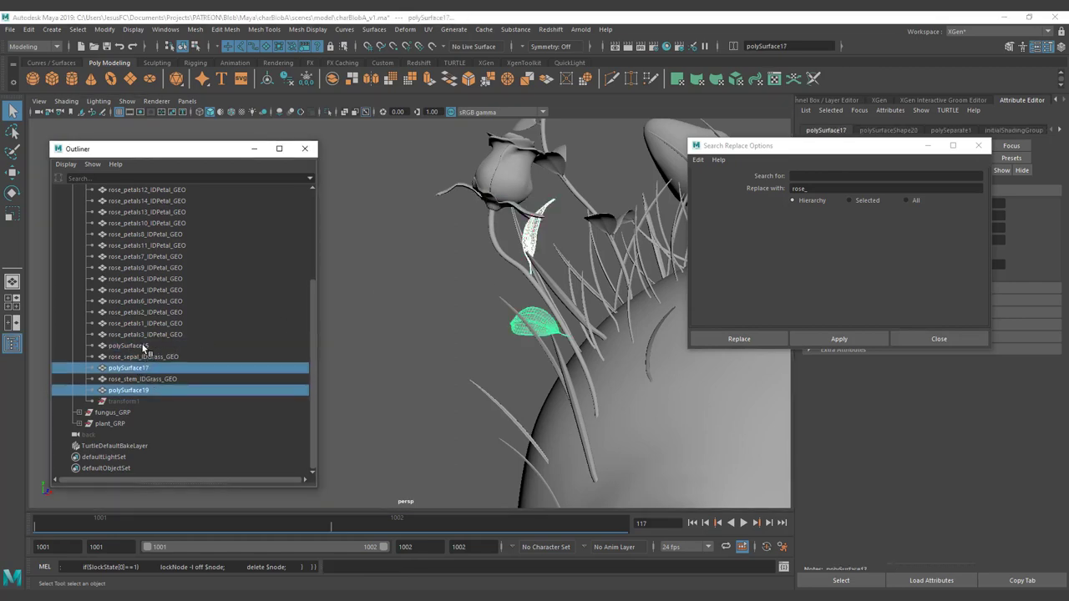
ctrl+click(144, 347)
alt+drag(549, 198, 381, 267)
key(f)
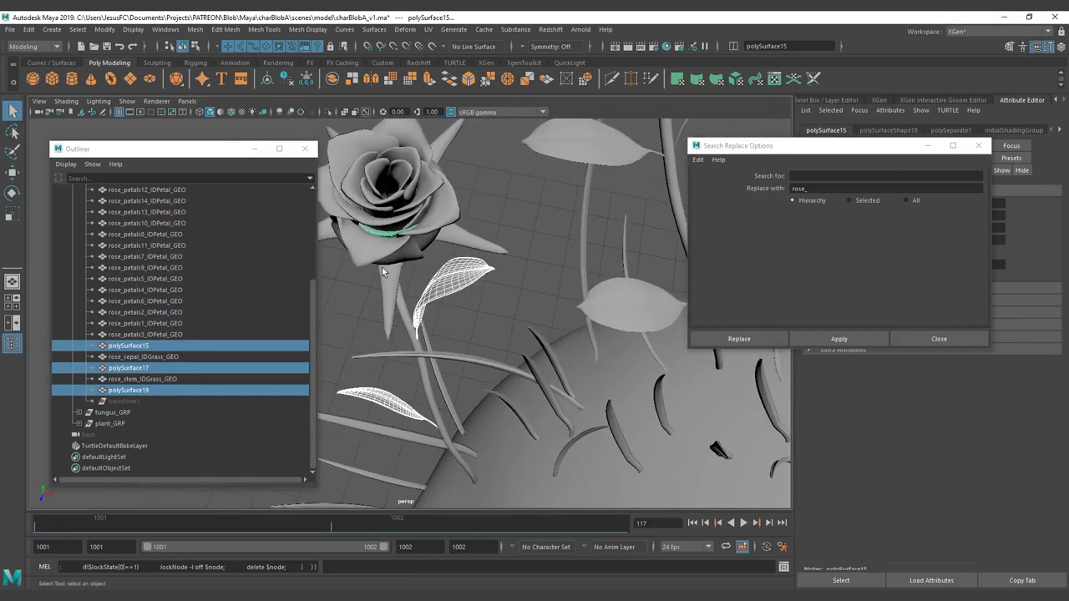
click(378, 233)
click(380, 234)
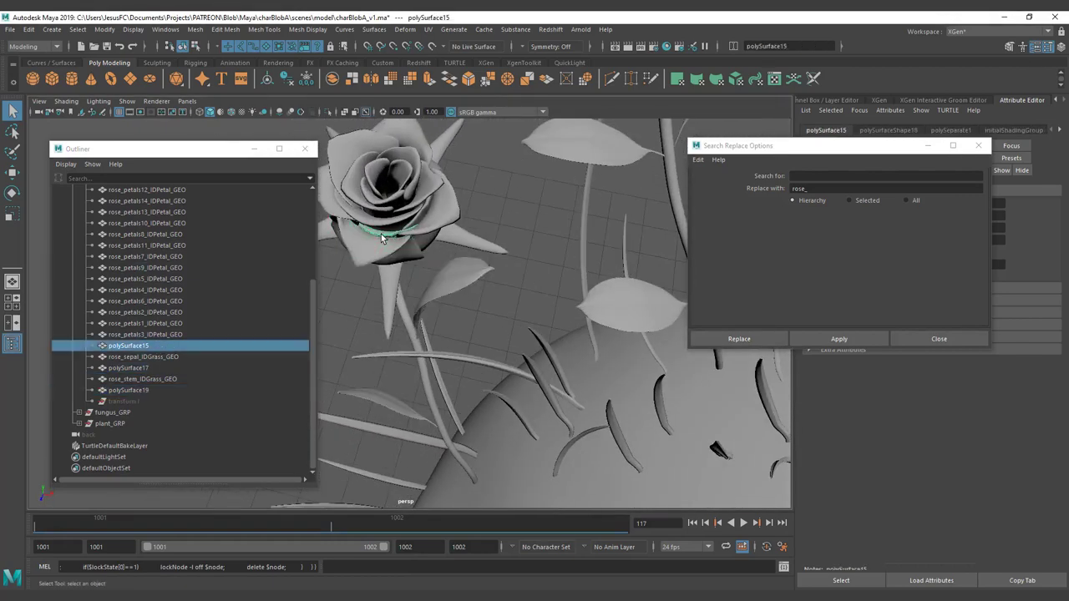
Rename the leftover petal polySurface15 to rose_petals15_IDPetal_GEO, reusing the copied name of a neighbouring petal.
double_click(125, 335)
key(ctrl+c)
double_click(144, 346)
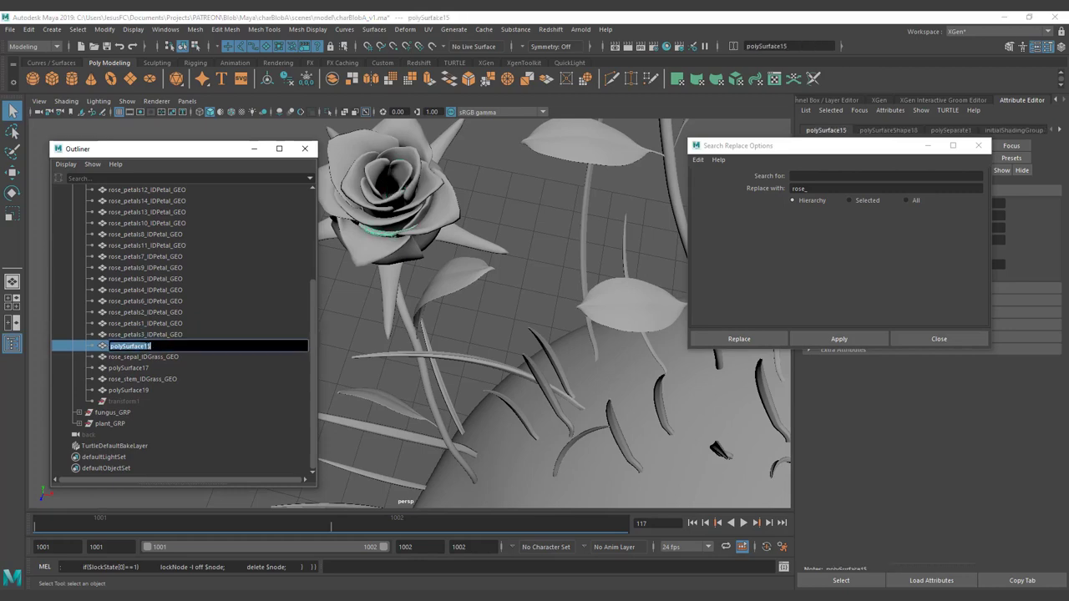
key(ctrl+v)
key(ctrl+z)
scroll(309, 250, up, 3)
scroll(305, 251, down, 2)
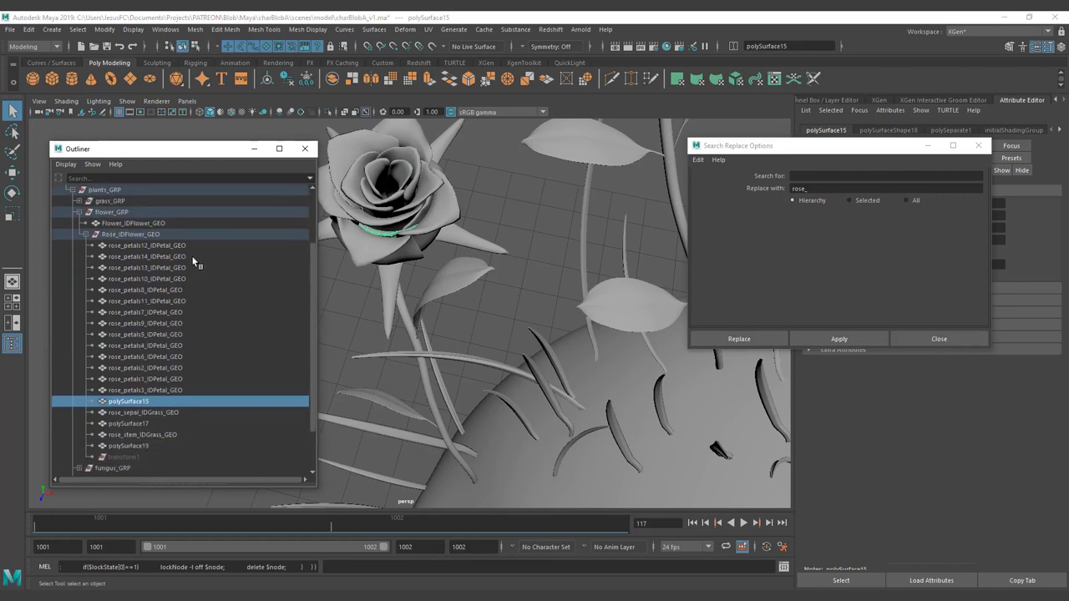
double_click(147, 403)
key(ctrl+v)
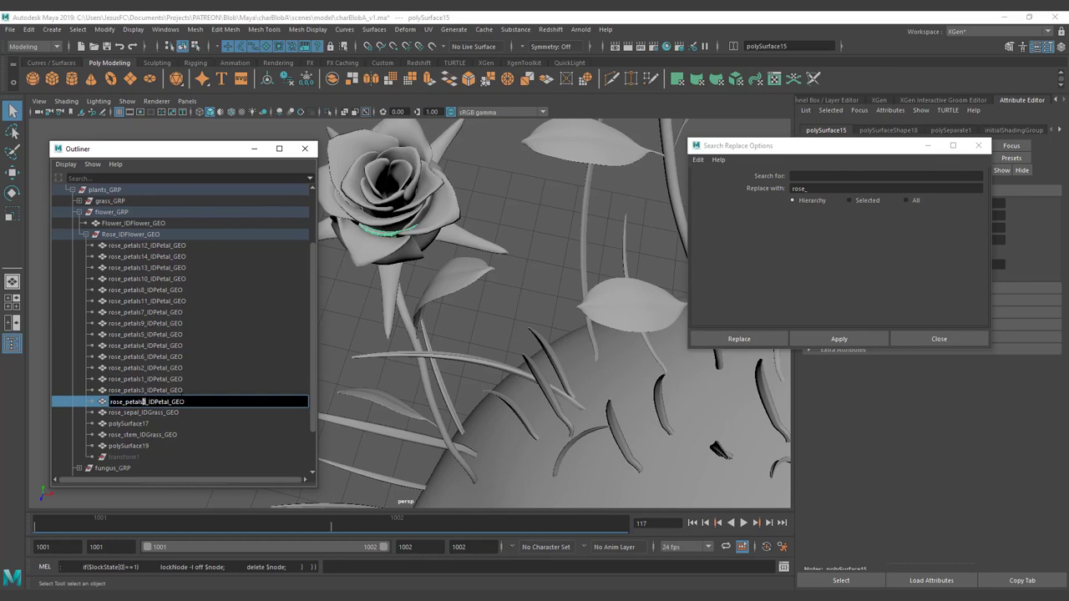
text(4)
key(Return)
Rename the lower leaf piece polySurface17 to rose_leaf1_IDGrass_GEO.
click(149, 424)
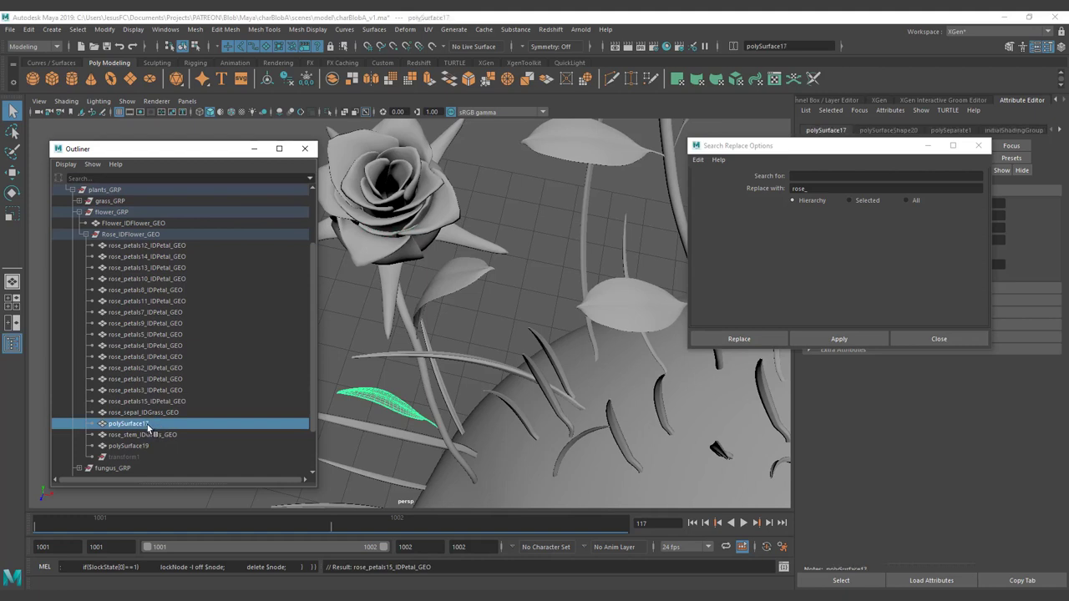
double_click(143, 424)
text(rose)
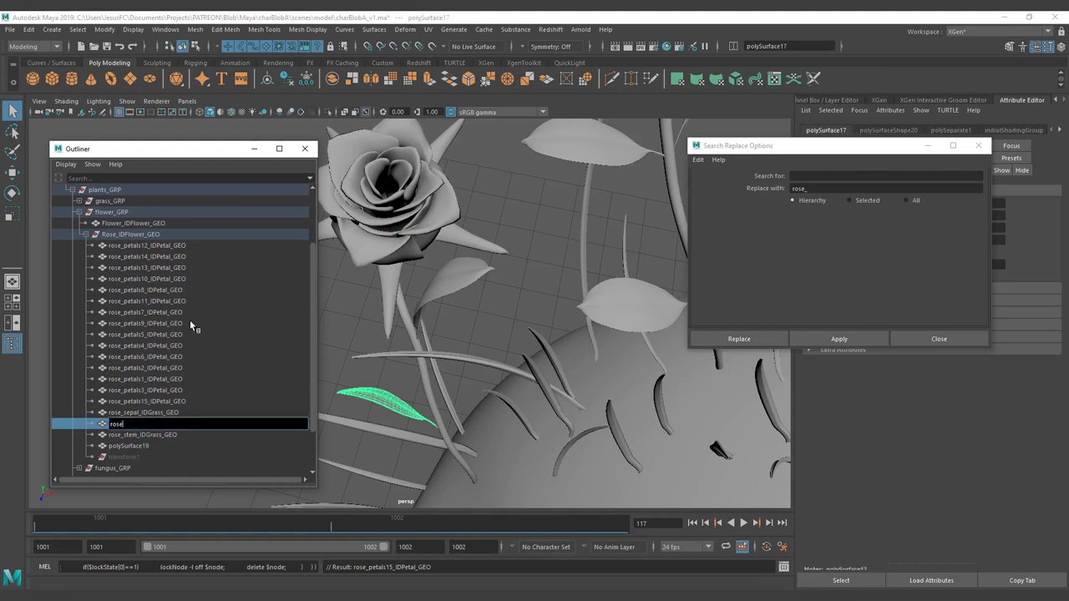
text(_leaf_IDGrass_GEO)
key(Return)
double_click(143, 426)
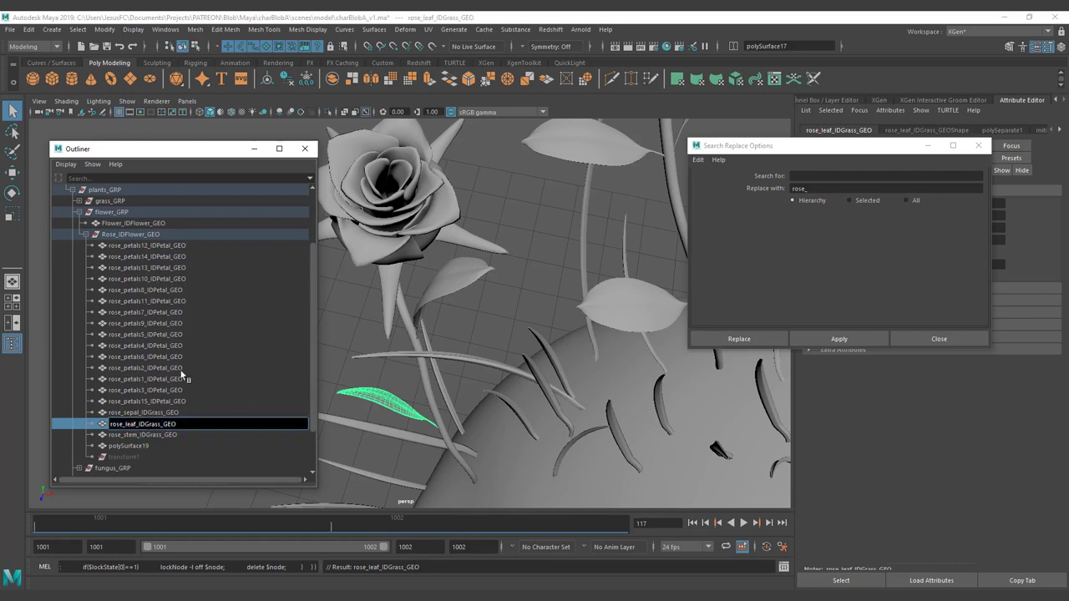
text(4)
key(Return)
Rename the upper leaf piece polySurface19 to rose_leaf2_IDGrass_GEO.
double_click(118, 447)
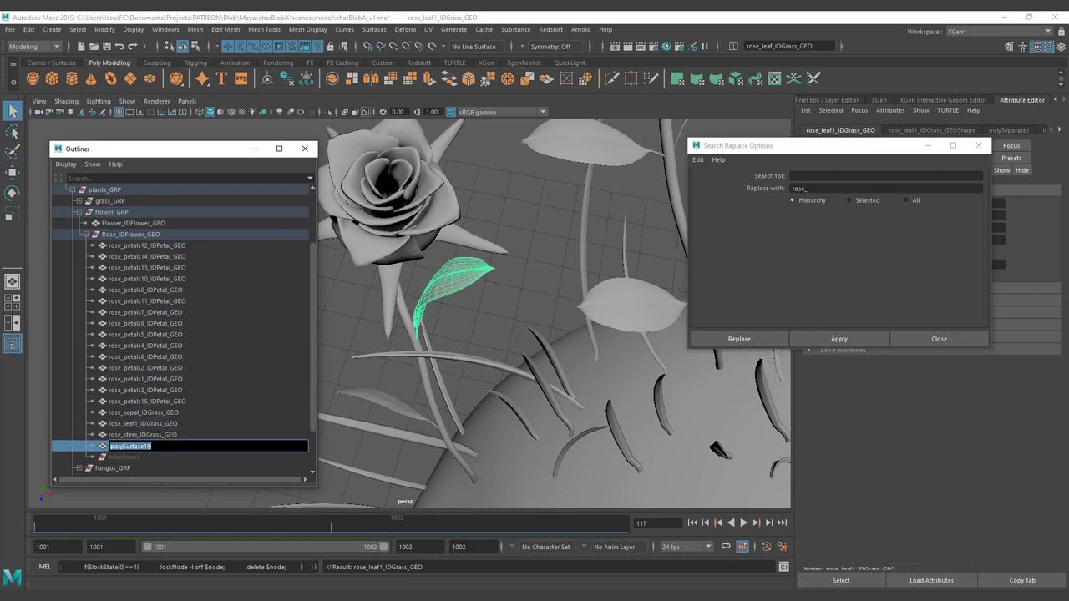
text(rose_leaf_IDGrass_GEO)
text(2)
key(Return)
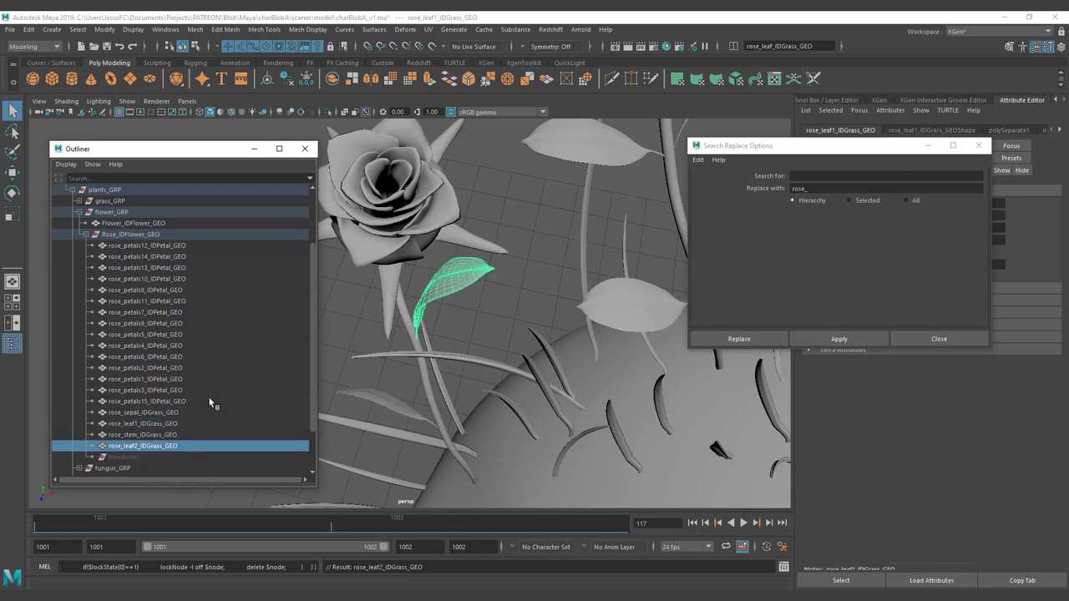
Delete all construction history in the scene to clear the rose group's leftover transform node.
click(28, 29)
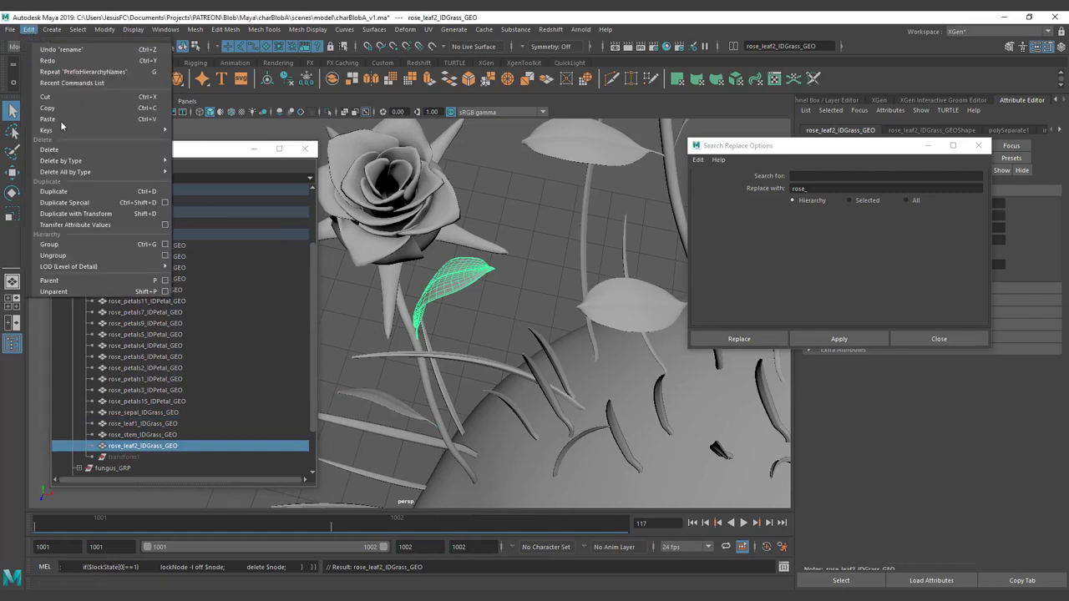
mouse_move(91, 172)
click(192, 181)
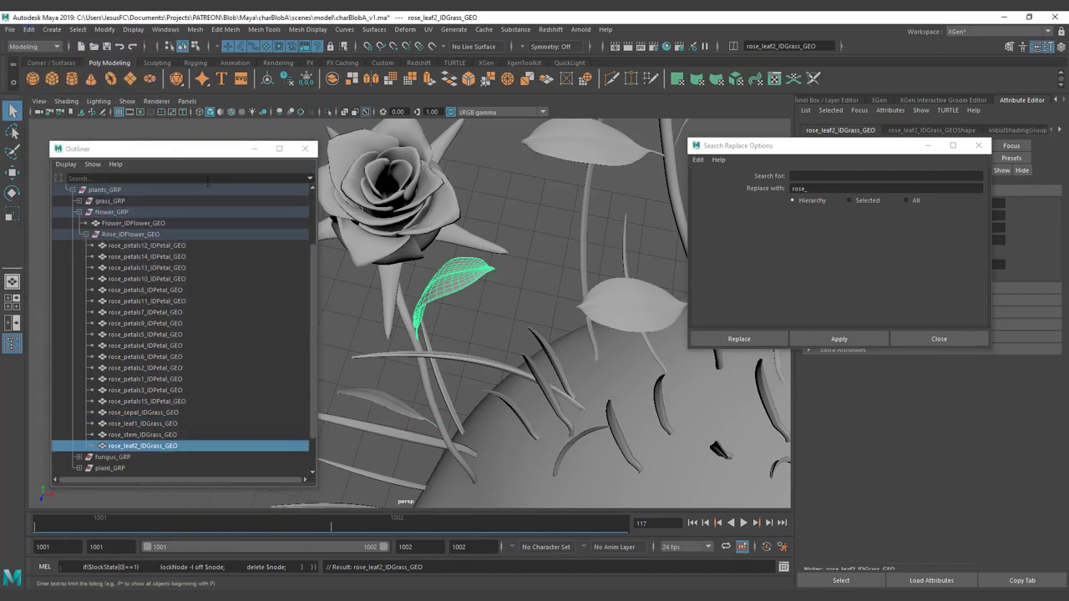
Select the tall leafy plant mesh growing beside the grass and examine its stem and leaves.
scroll(467, 208, down, 2)
alt+drag(466, 207, 543, 129)
alt+middle_drag(543, 129, 442, 191)
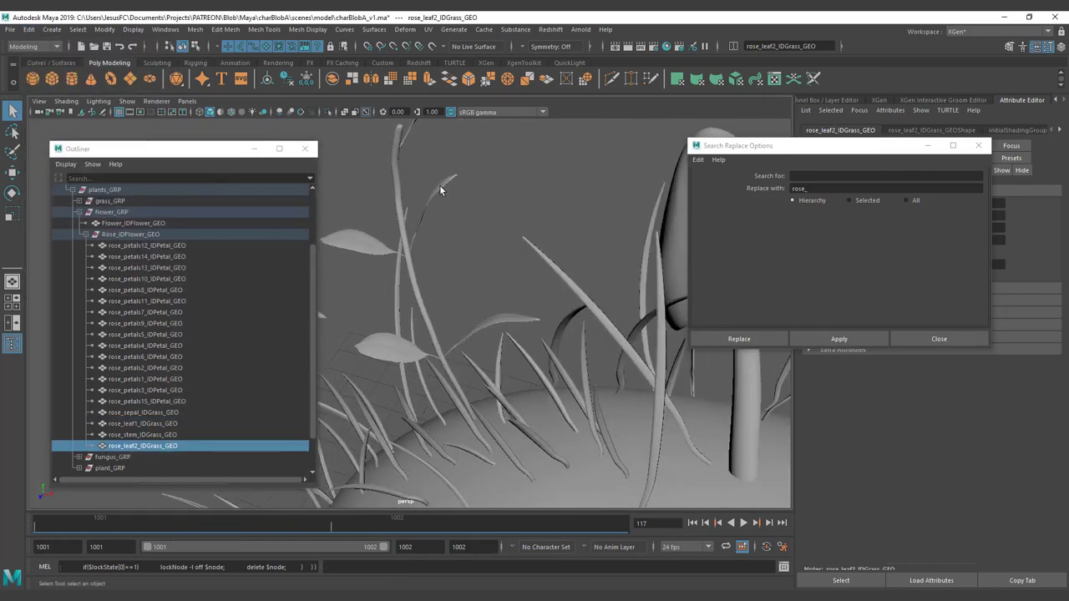
click(442, 190)
alt+drag(431, 203, 447, 235)
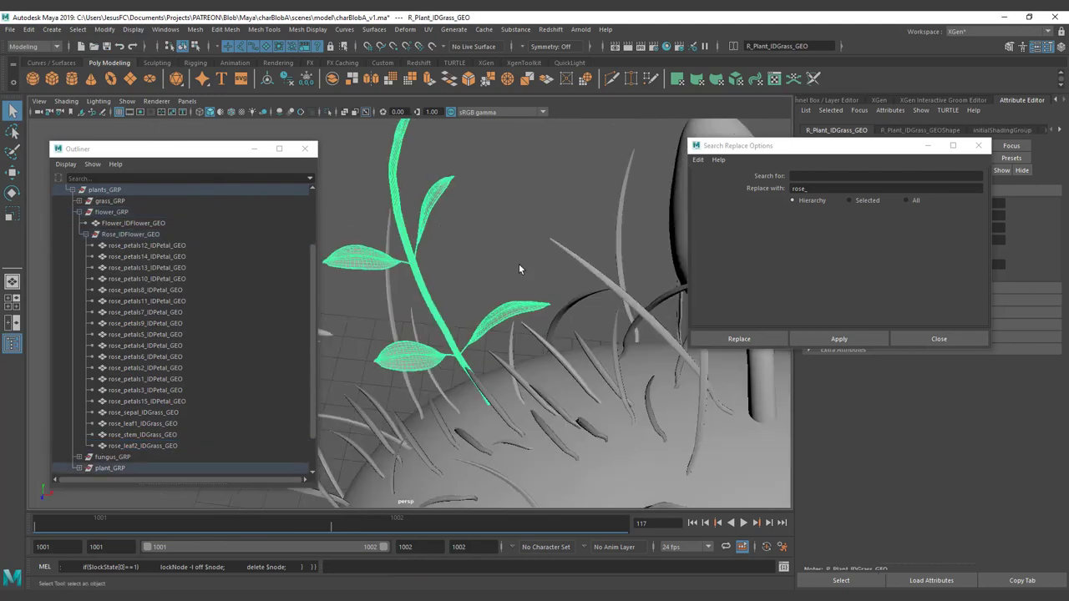
Examine the mushrooms on the blob's head by selecting the back middle and back left ones.
alt+drag(601, 255, 428, 215)
click(423, 249)
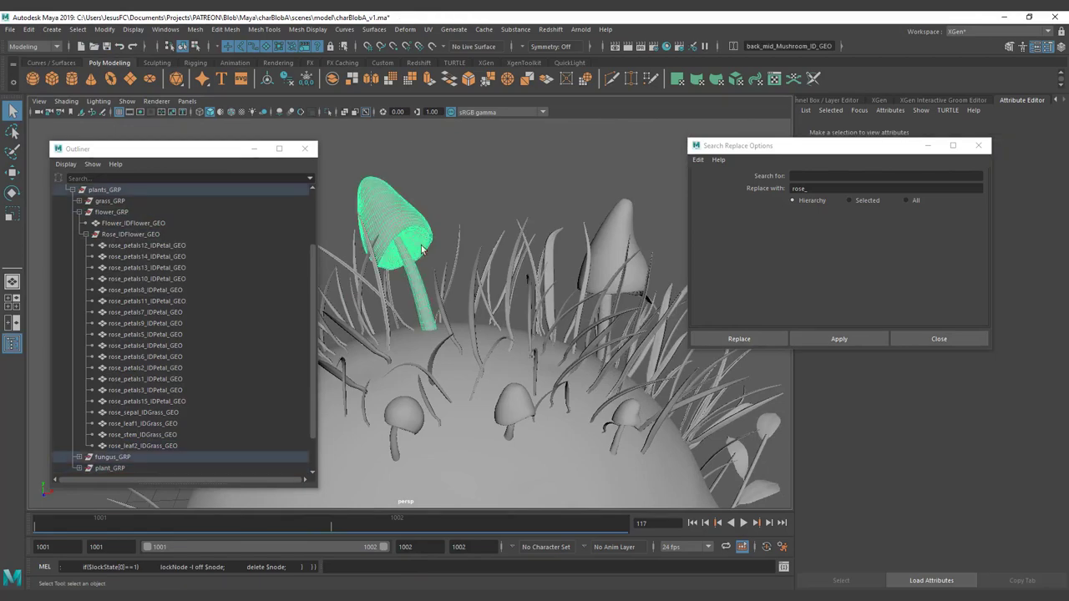
alt+drag(584, 231, 555, 250)
click(480, 227)
alt+middle_drag(547, 234, 441, 221)
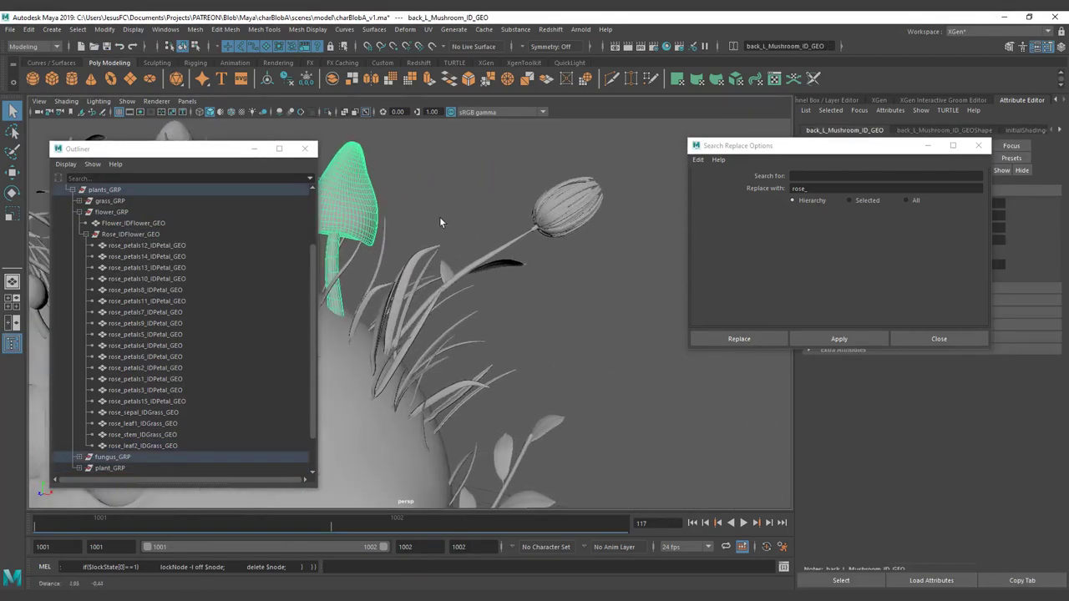
Select the Flower_IDFlower_GEO mesh and examine its striped bud, stem and leaf up close.
click(561, 215)
alt+drag(600, 237, 460, 223)
alt+right_drag(459, 223, 585, 251)
alt+middle_drag(584, 251, 351, 317)
alt+right_drag(418, 284, 557, 280)
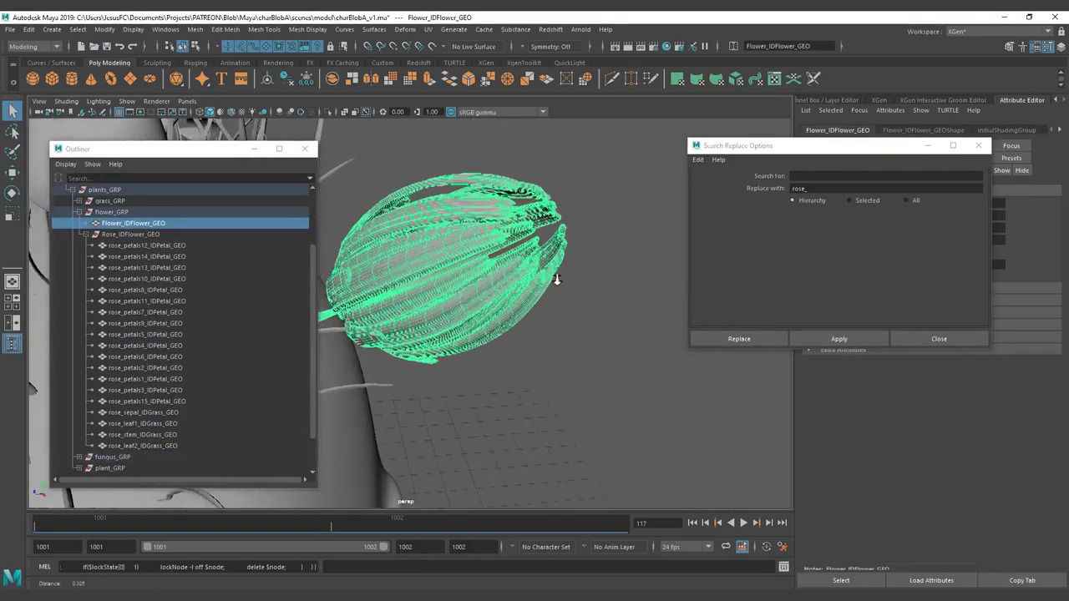
click(620, 351)
alt+drag(620, 351, 535, 215)
click(614, 212)
click(482, 307)
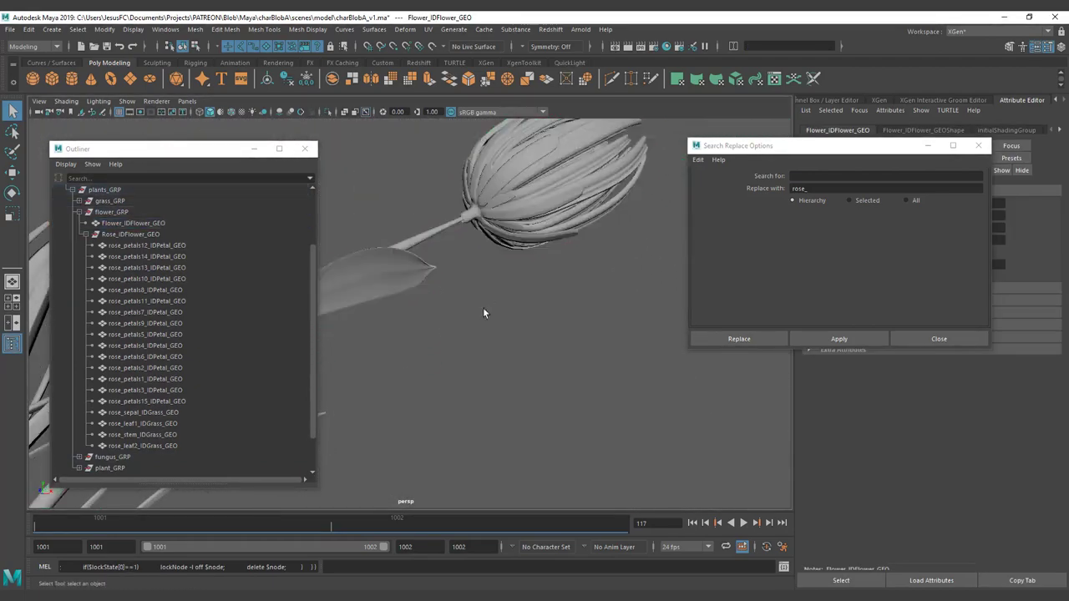
alt+right_drag(547, 295, 415, 293)
alt+middle_drag(415, 293, 526, 274)
alt+right_drag(525, 274, 373, 281)
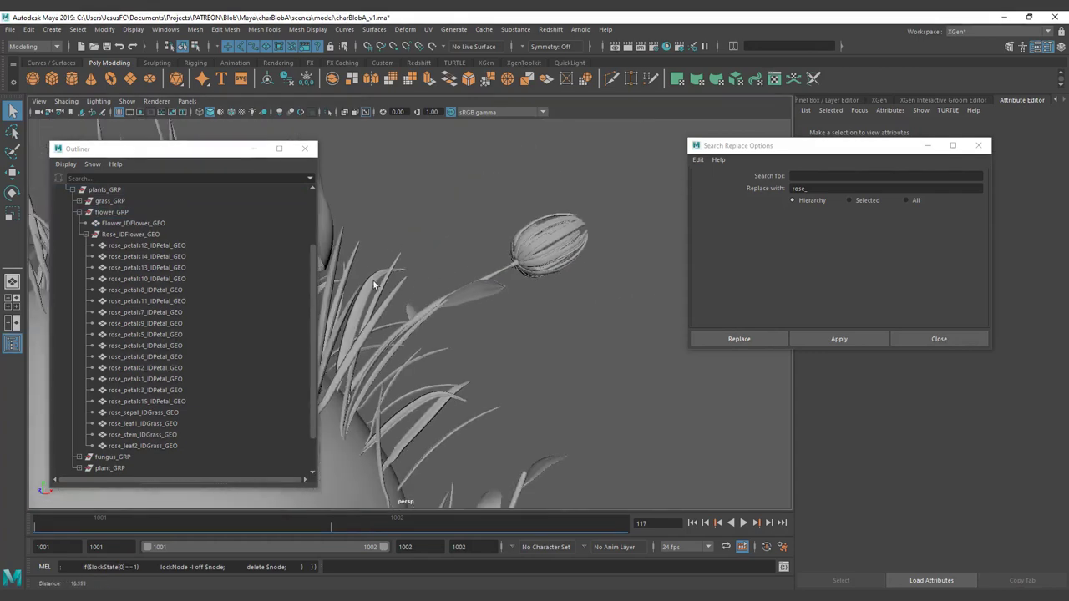
Collapse the Rose_IDFlower_GEO group in the scene hierarchy and save the scene.
click(83, 233)
key(f)
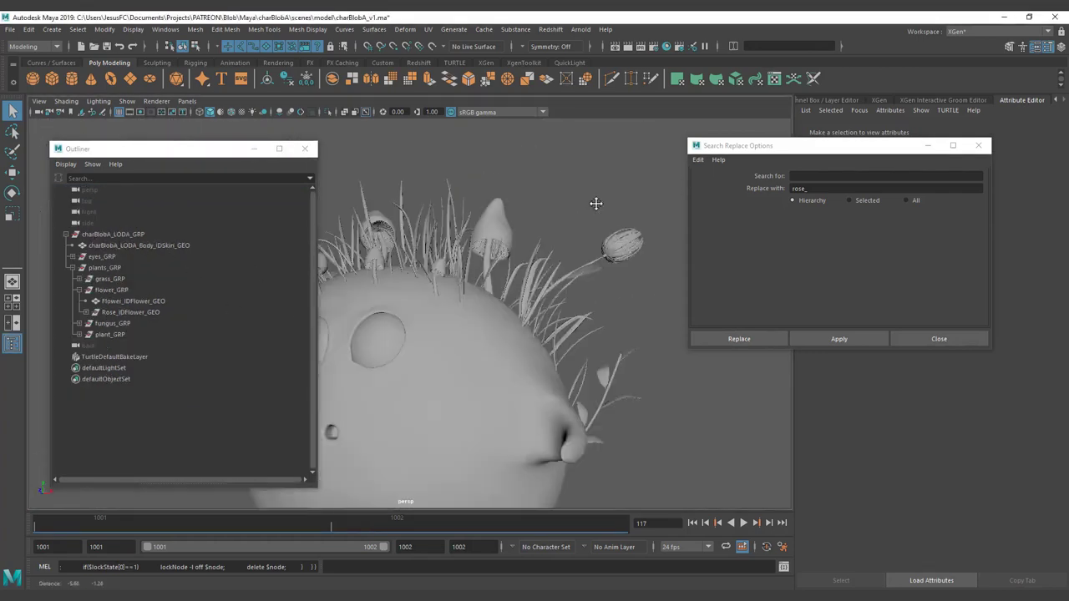
key(ctrl+s)
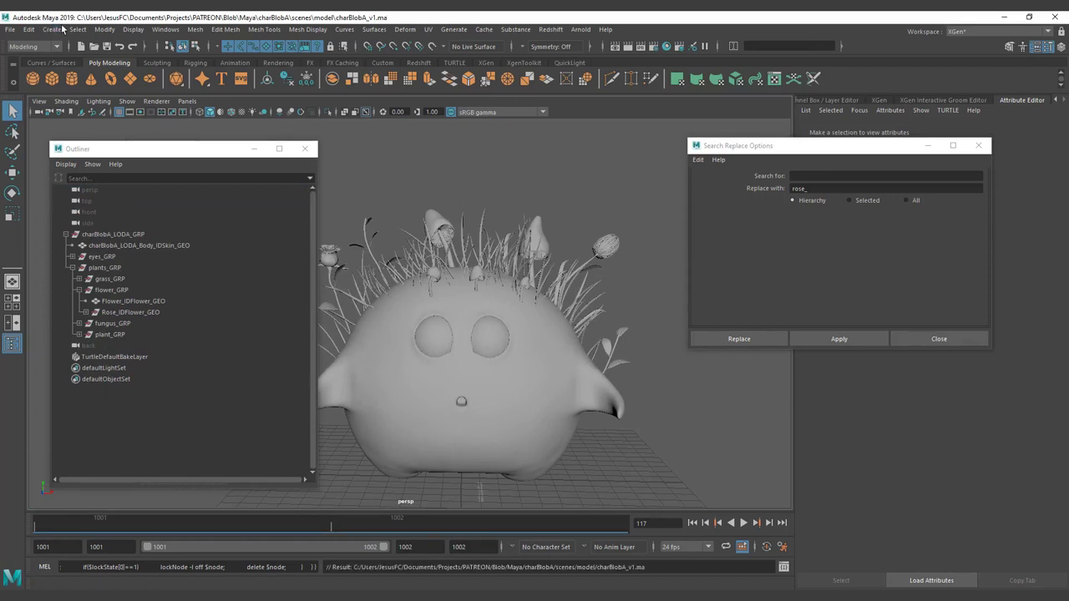
Delete all construction history in the scene and close the search-and-replace naming options.
click(29, 30)
mouse_move(148, 174)
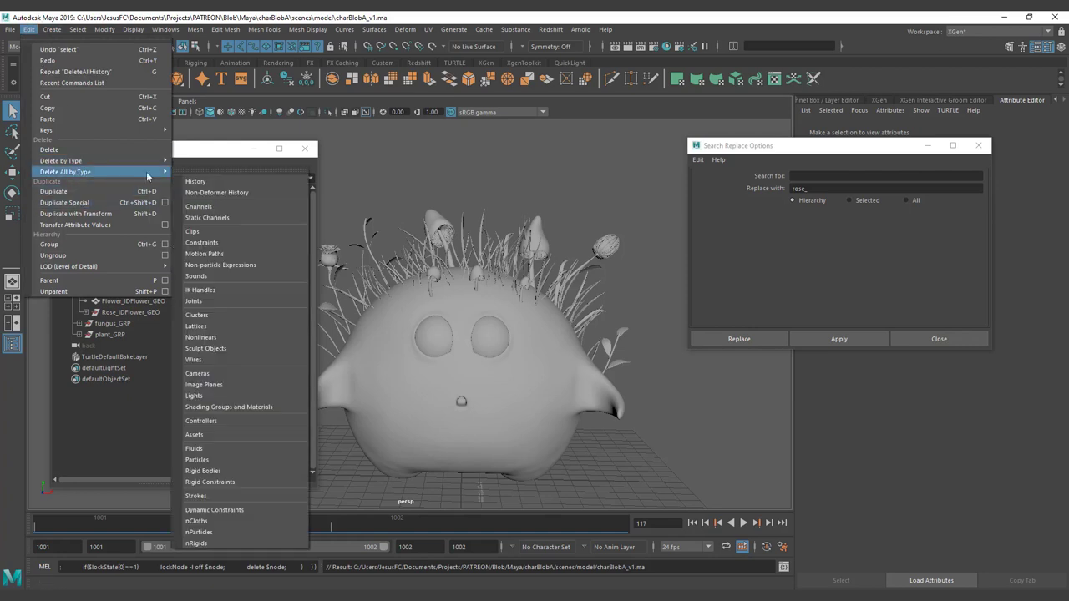
click(190, 183)
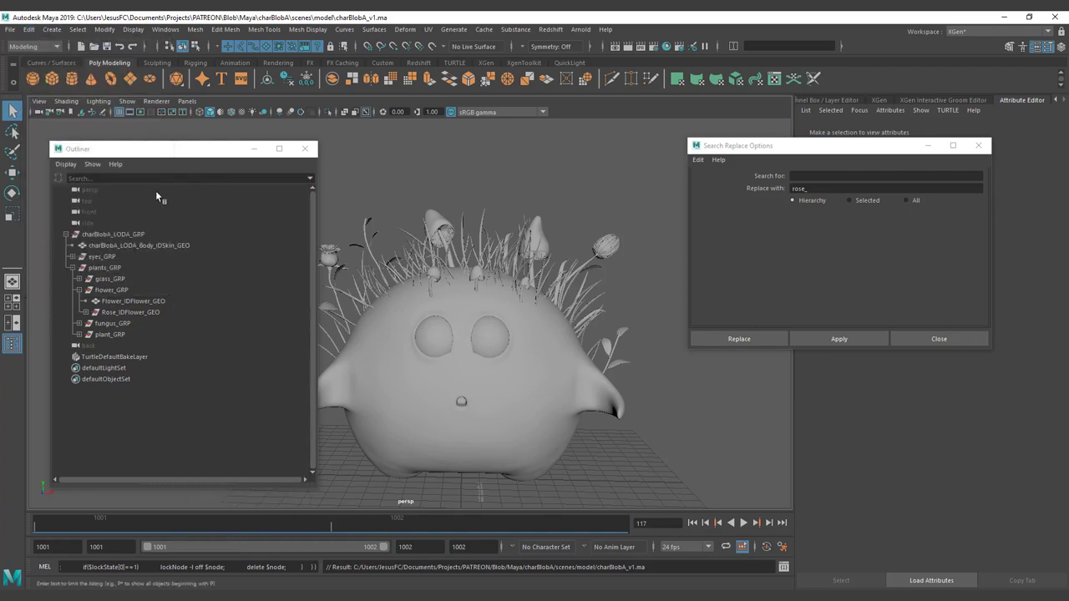
click(978, 145)
Select all of the character's meshes with their transform values shown, and freeze and reset their transformations.
scroll(571, 210, down, 3)
drag(329, 193, 741, 486)
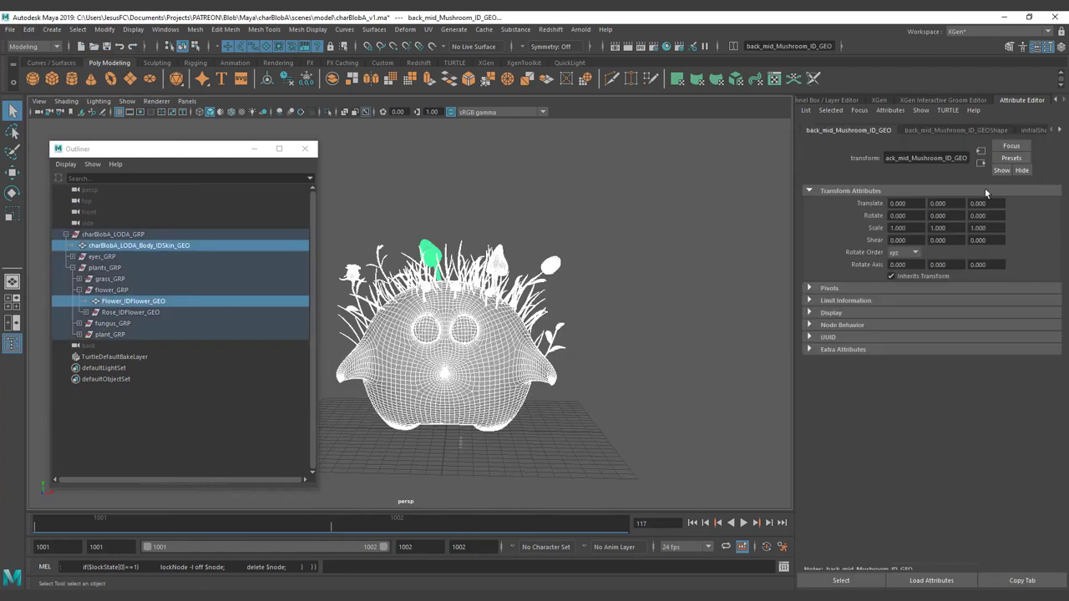
click(1061, 47)
click(104, 29)
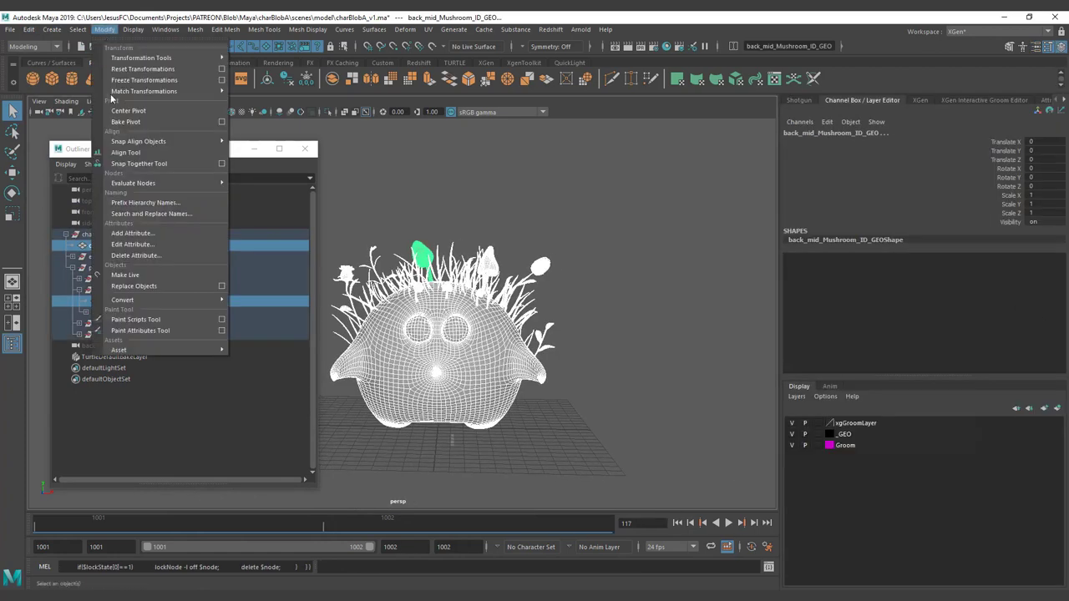
click(132, 79)
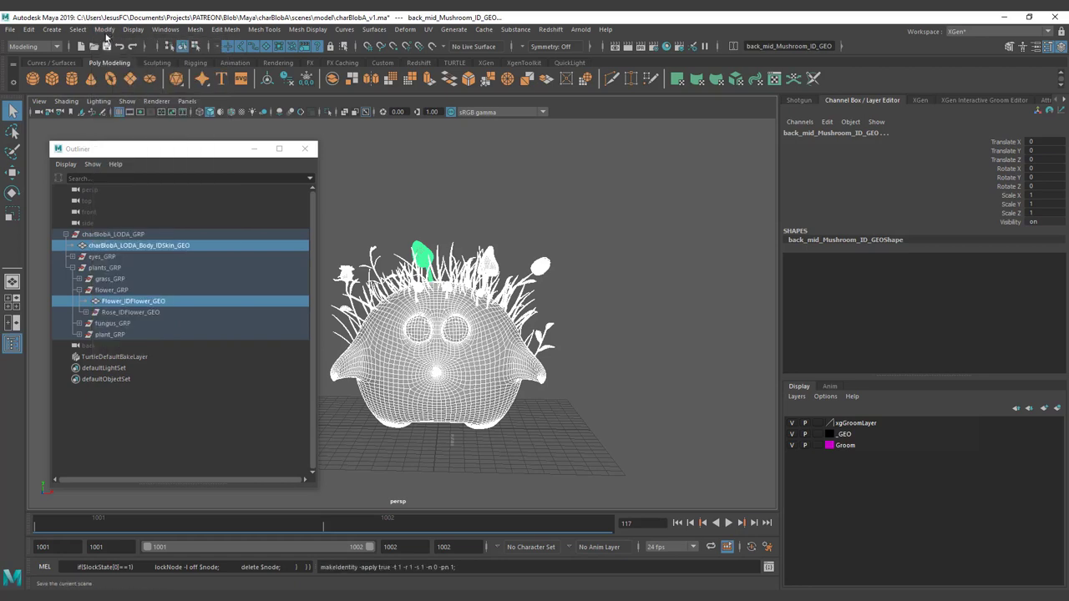
click(104, 29)
click(129, 69)
Select the hierarchy from charBlobA_LODA_GRP through plant_GRP and freeze and reset its transformations.
click(124, 235)
shift+click(111, 334)
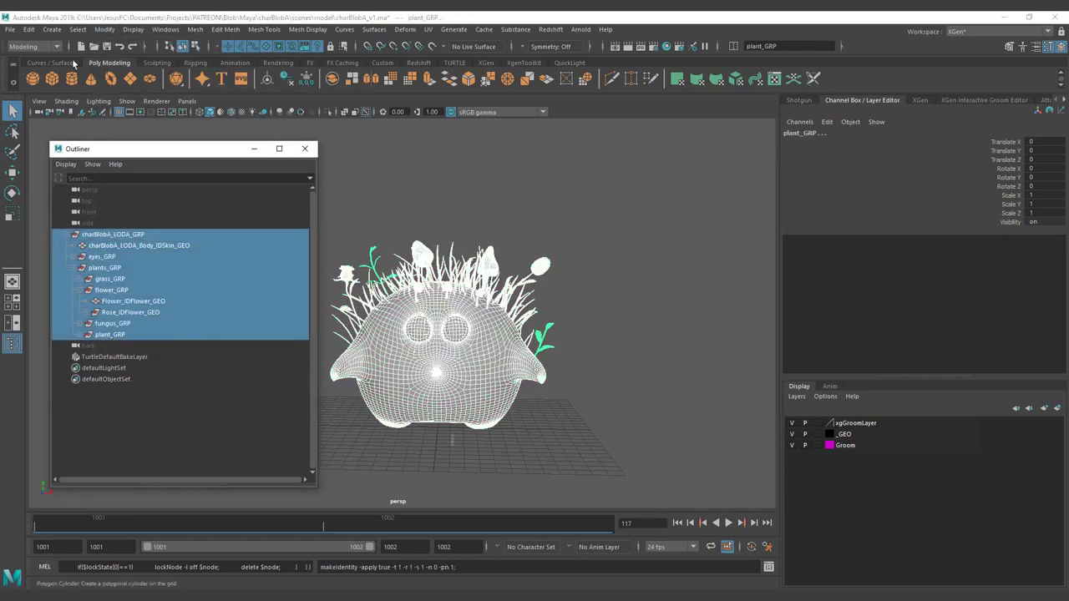
click(158, 30)
mouse_move(108, 34)
click(138, 79)
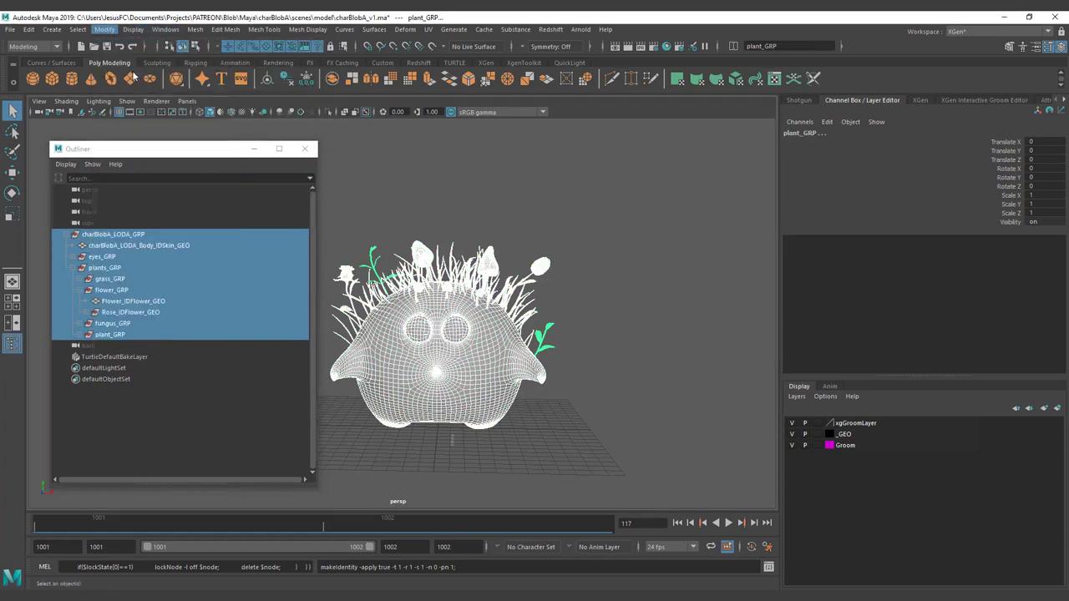
click(104, 29)
click(130, 80)
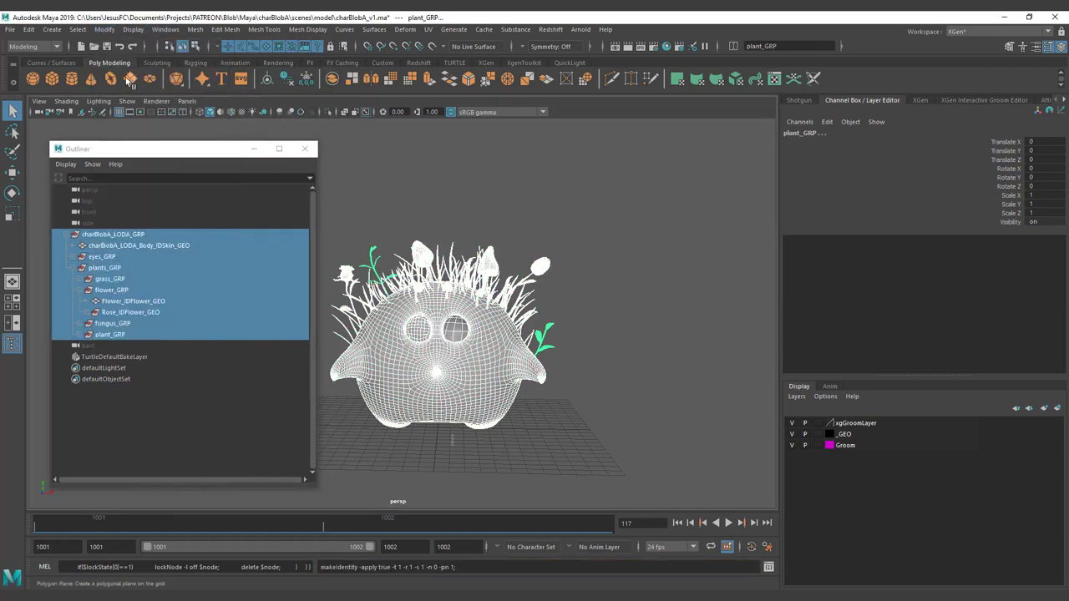
click(105, 29)
click(100, 54)
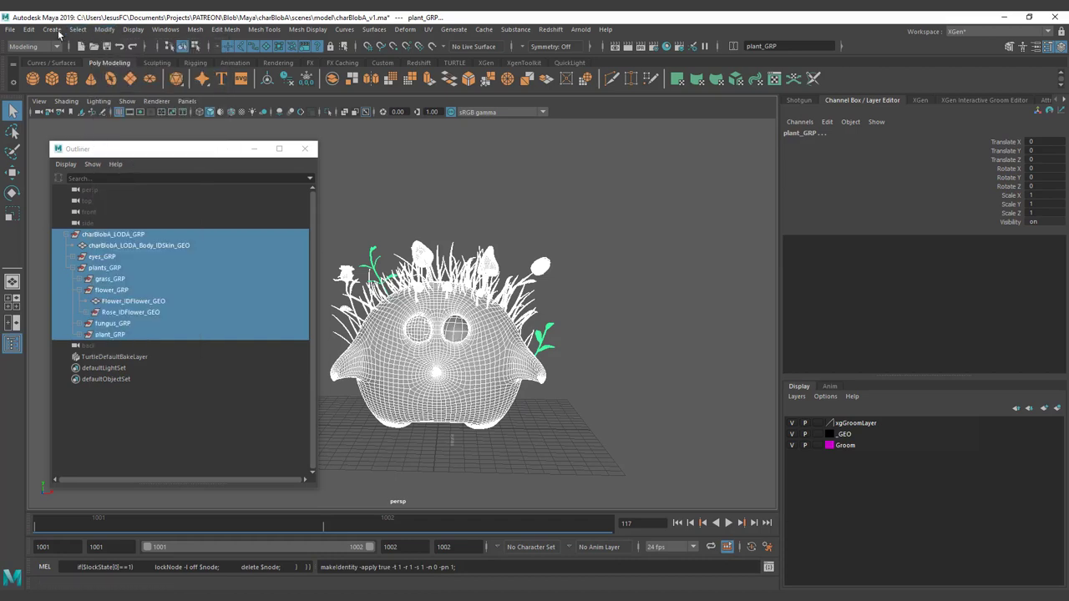
Delete all history by type across the scene, clear the selection and save the scene.
click(29, 29)
mouse_move(66, 172)
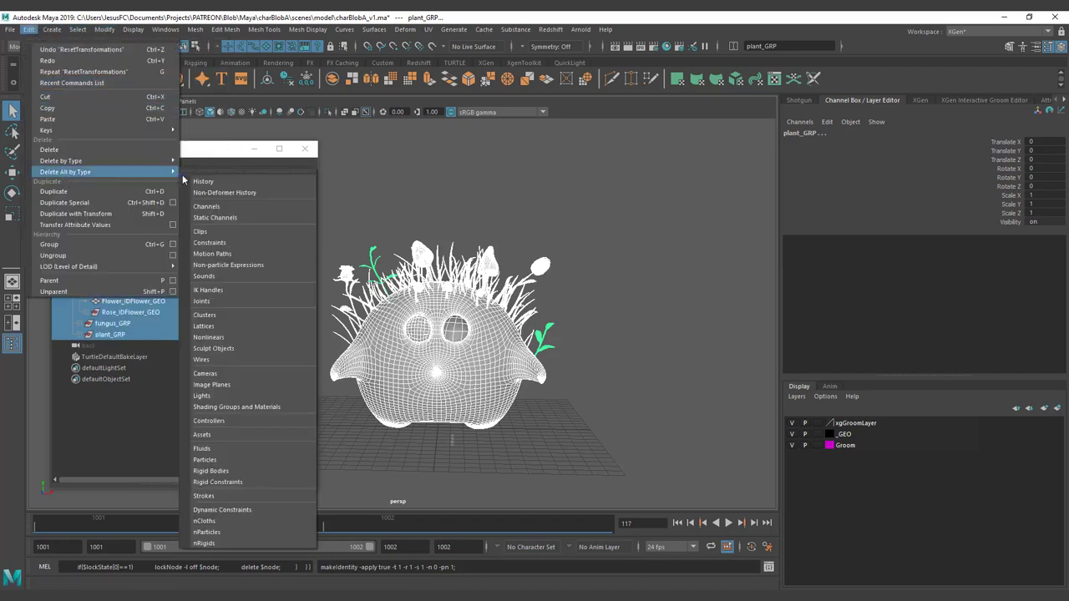
click(203, 182)
click(407, 181)
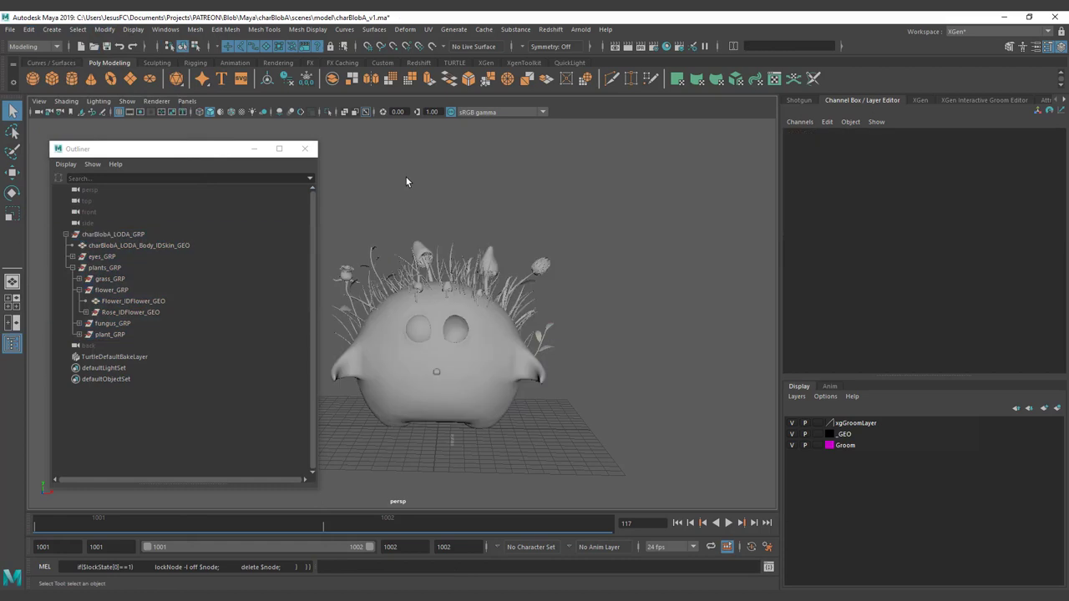
key(ctrl+s)
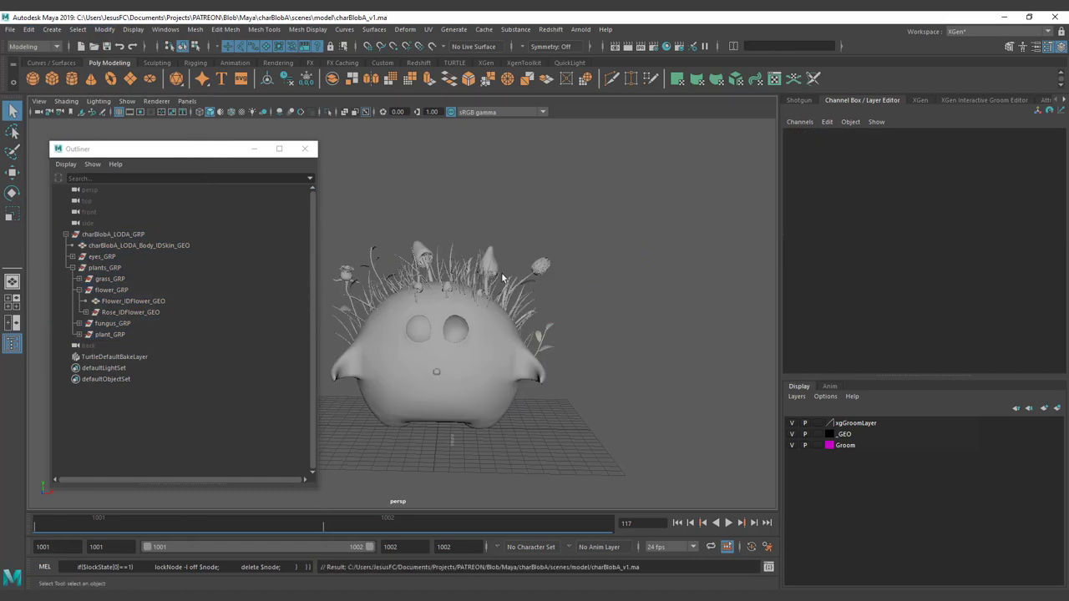
Check the transforms of the rose group and body mesh, and expand the eyes group to inspect R_Eye_GRP.
click(132, 312)
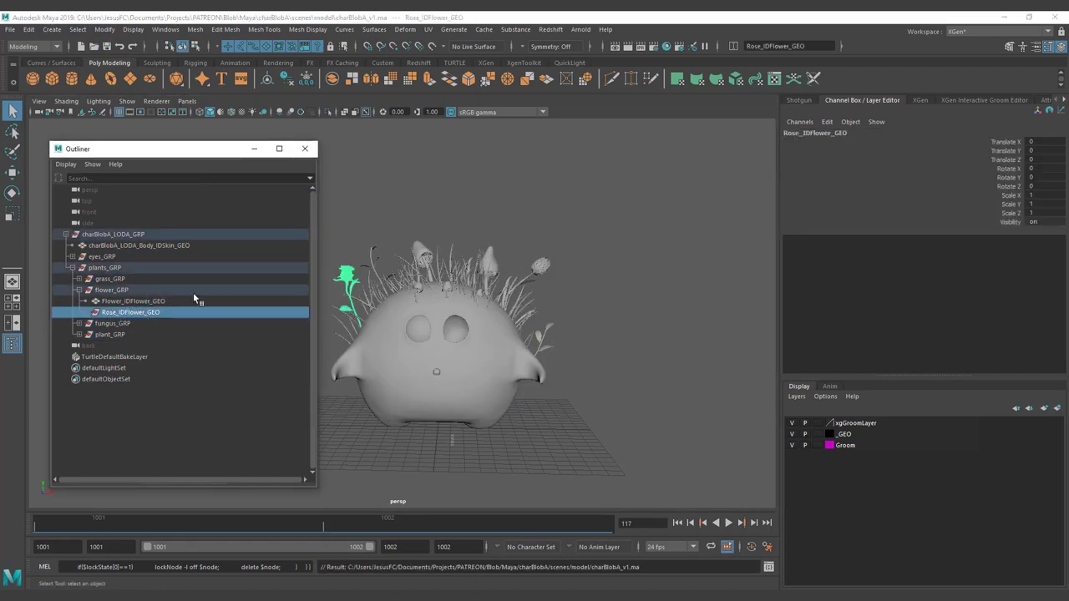
click(457, 334)
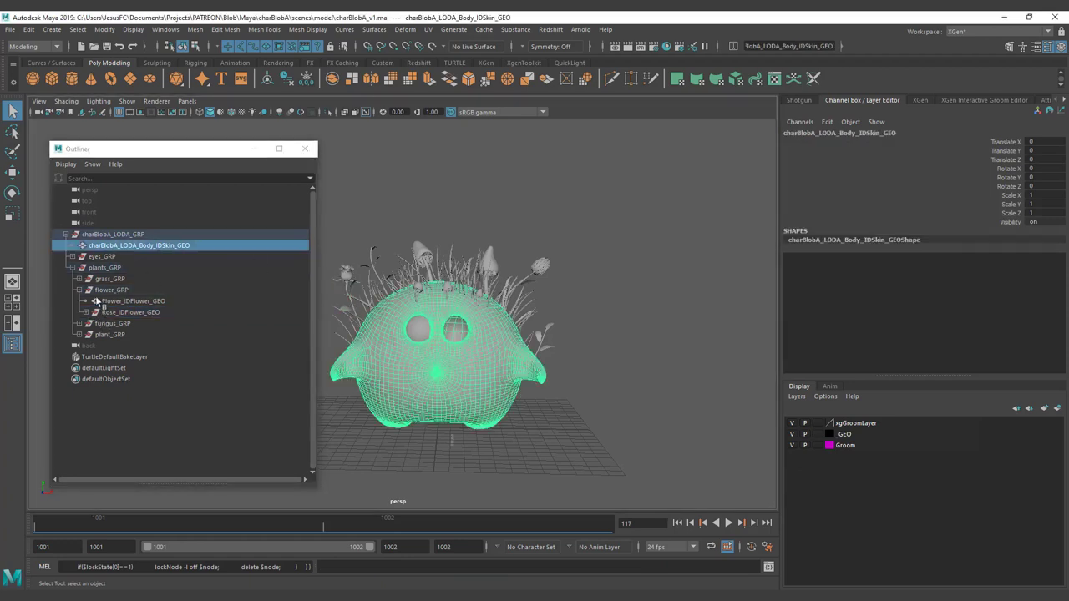
shift+click(72, 257)
click(111, 325)
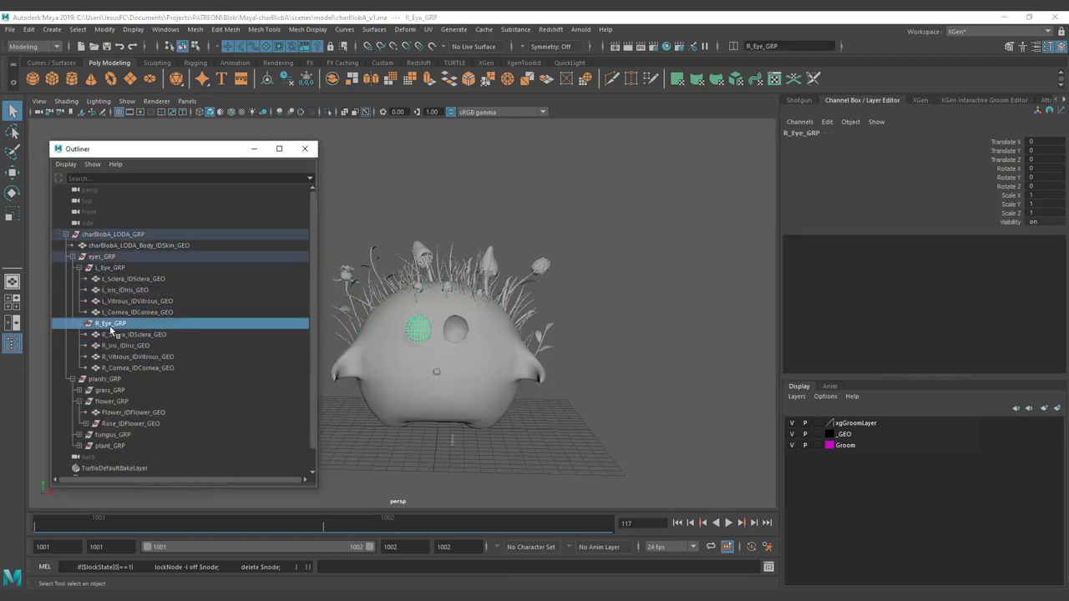
Mirror L_Eye_GRP to the opposite eye socket by setting its Scale X to -1.
click(109, 268)
key(f)
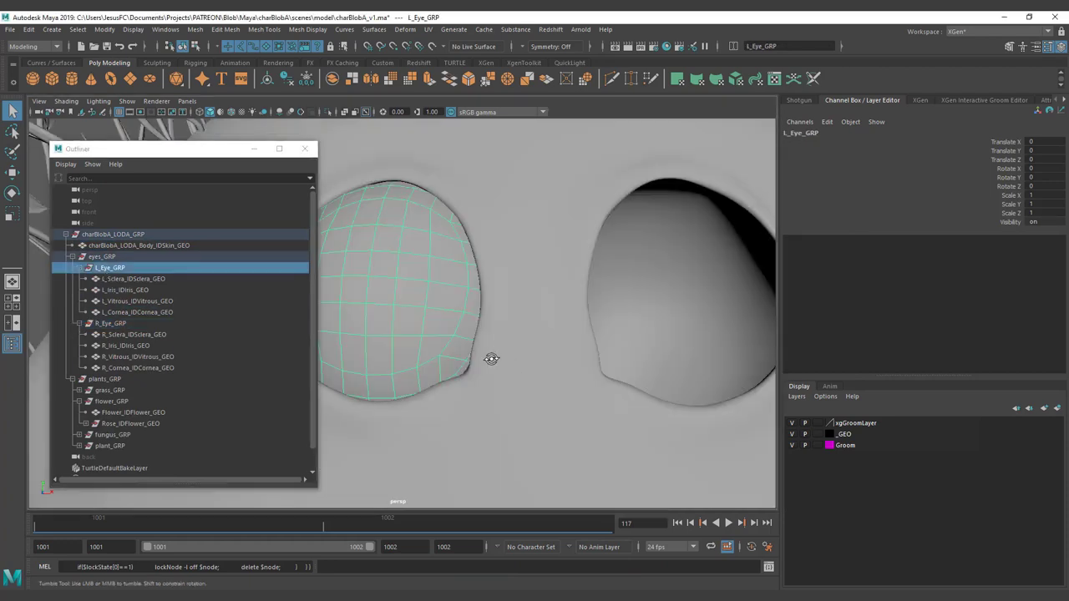
mouse_move(492, 360)
alt+mouse_down()
mouse_move(425, 360)
mouse_move(479, 360)
alt+mouse_up()
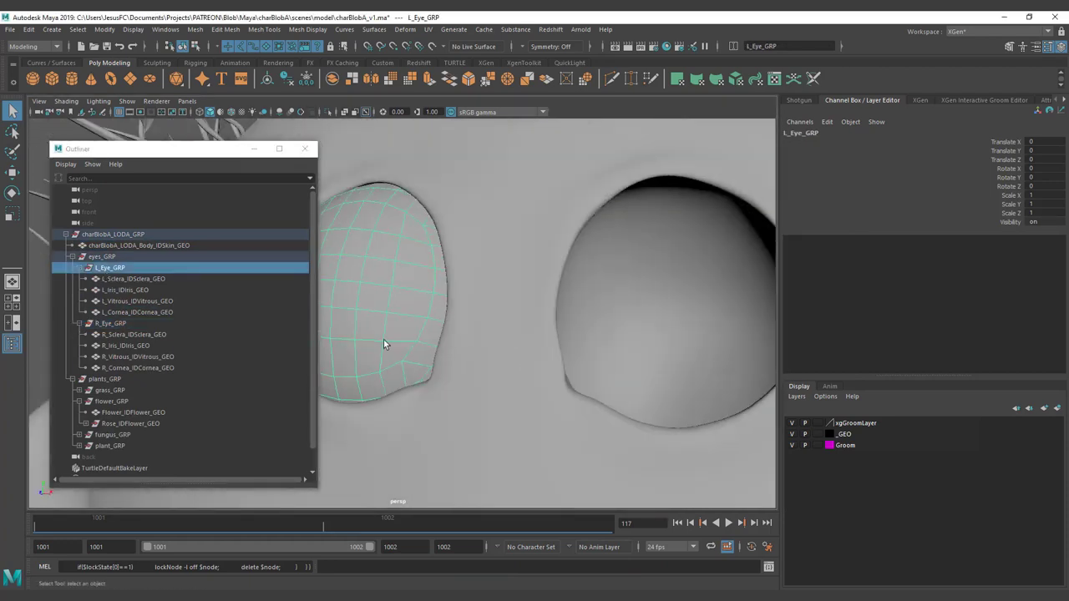
alt+right_drag(577, 318, 470, 313)
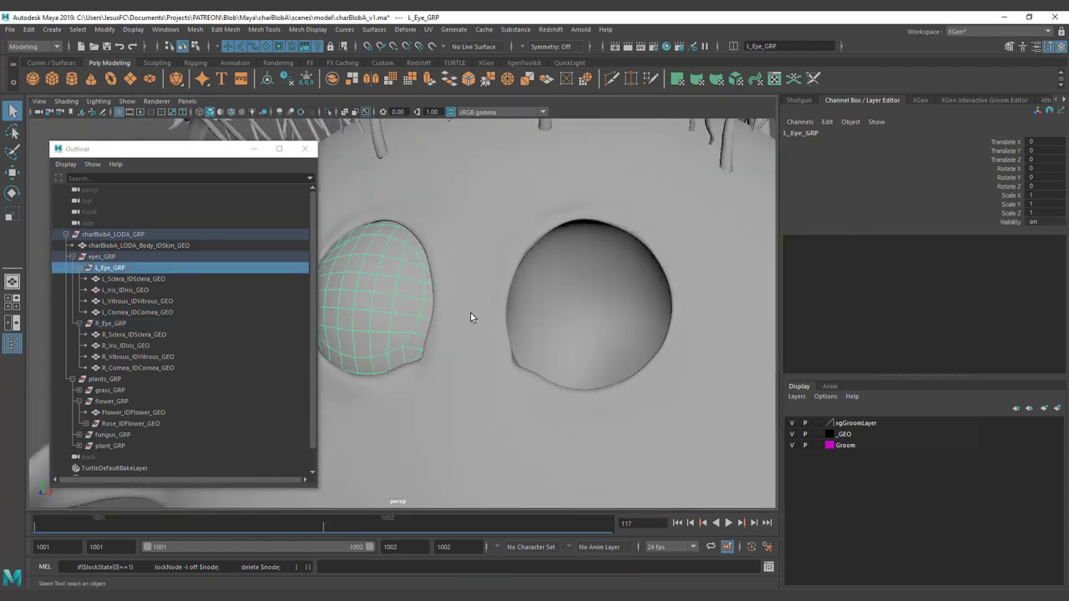
double_click(1035, 196)
text(-1)
key(Return)
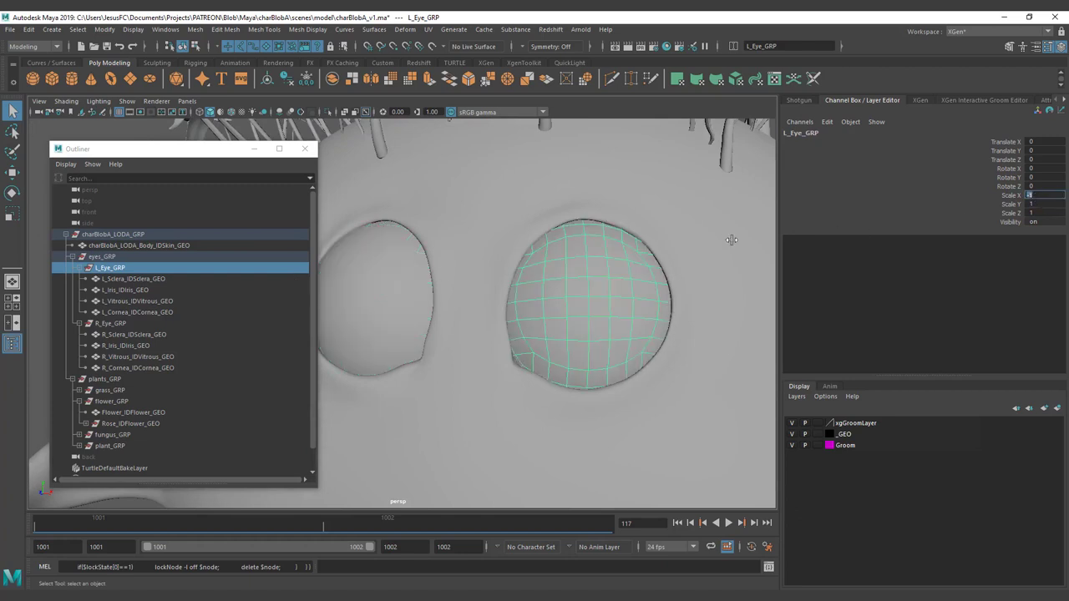
Freeze the transformations of the mirrored L_Eye_GRP.
alt+drag(548, 263, 519, 271)
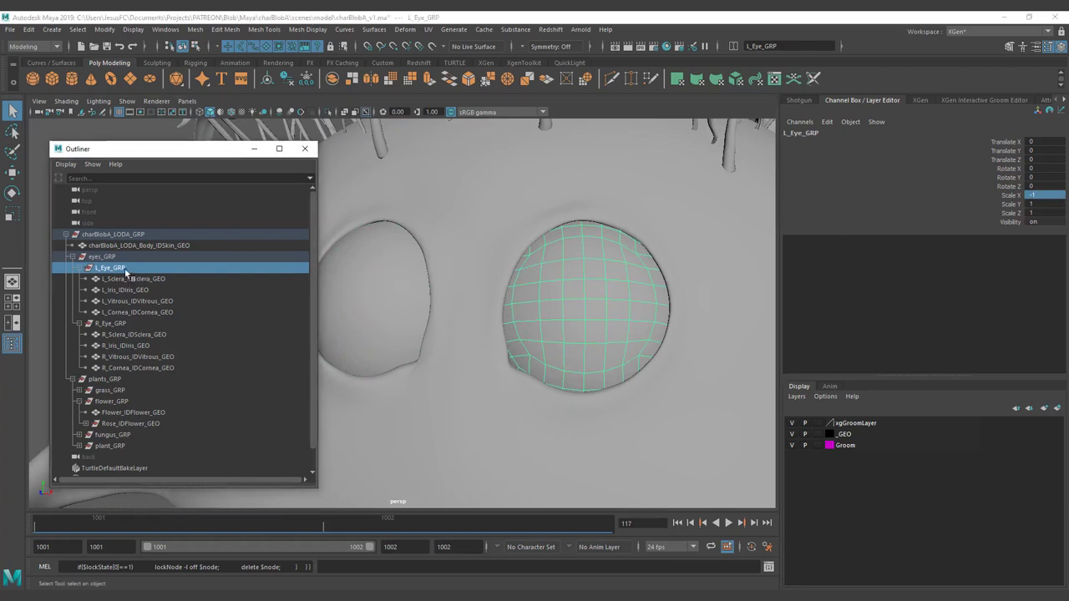
click(105, 29)
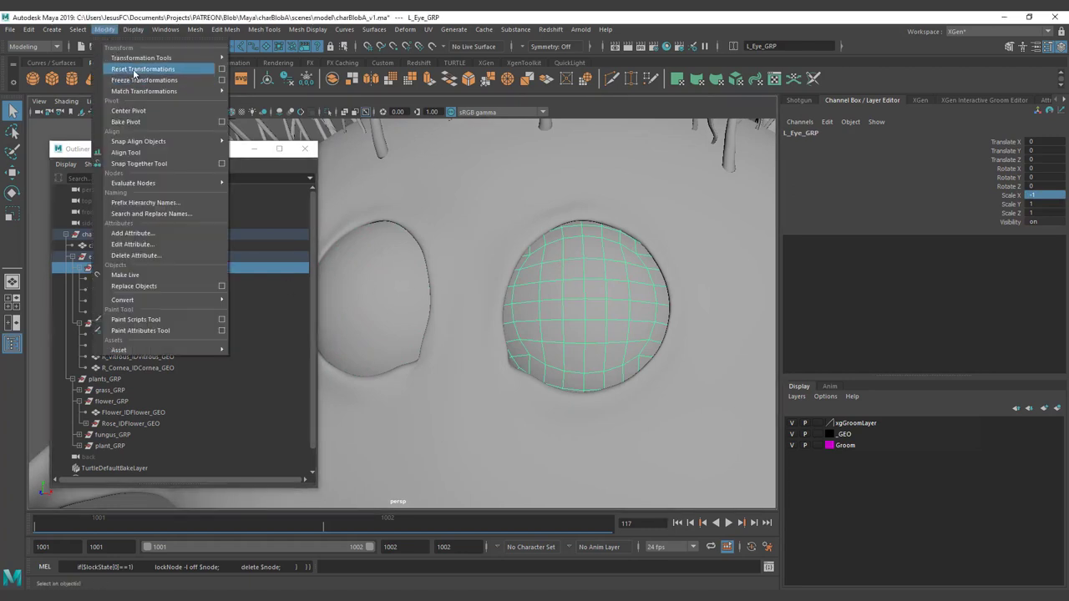
click(133, 81)
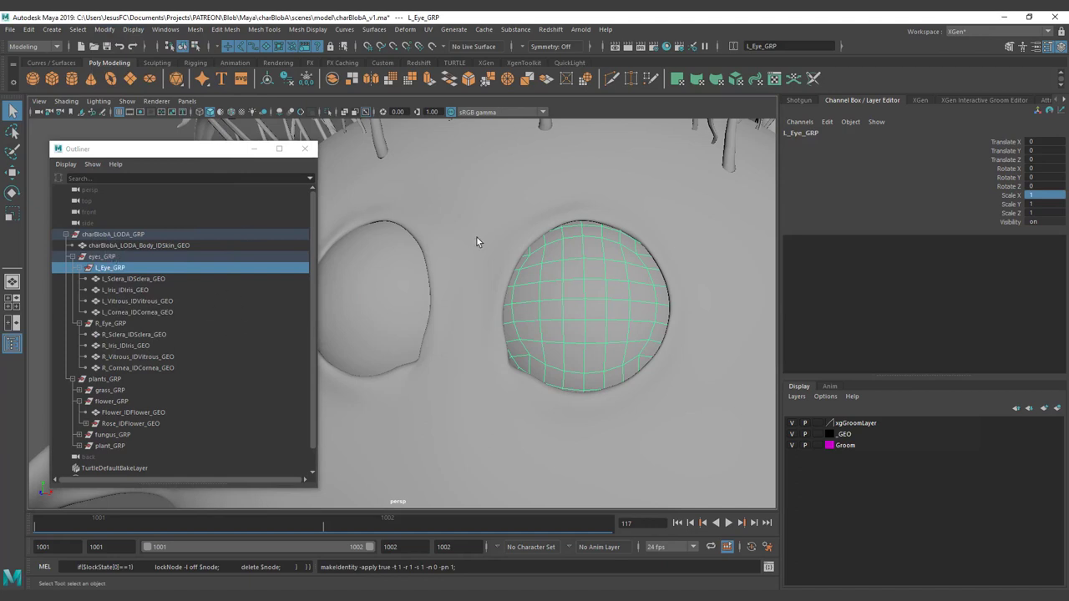
alt+right_drag(617, 306, 530, 309)
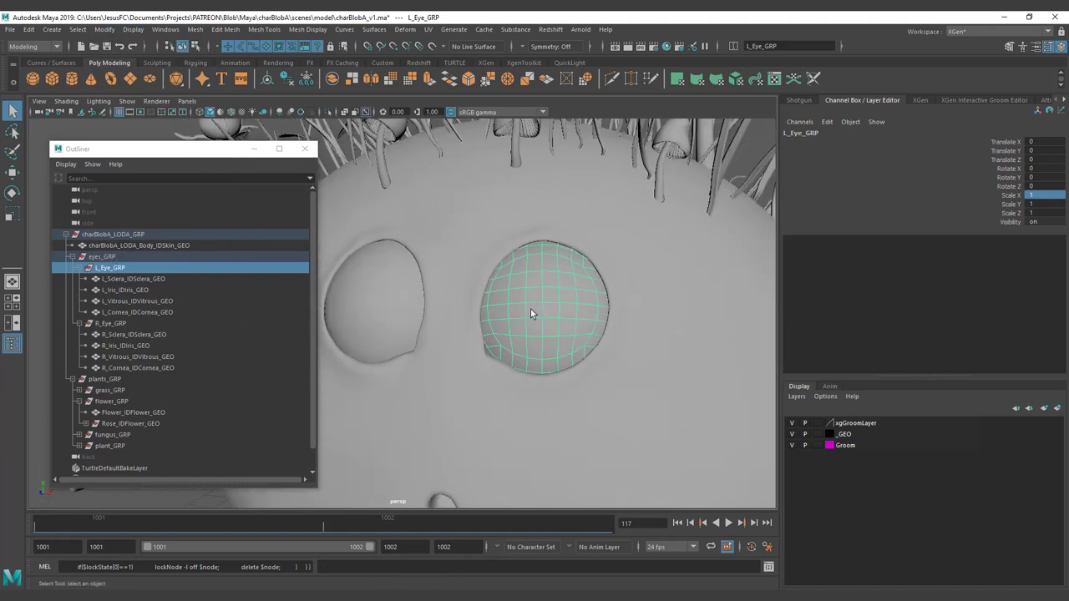
Display the face normals of L_Cornea_IDCornea_GEO and inspect their direction around the mirrored eye.
click(523, 264)
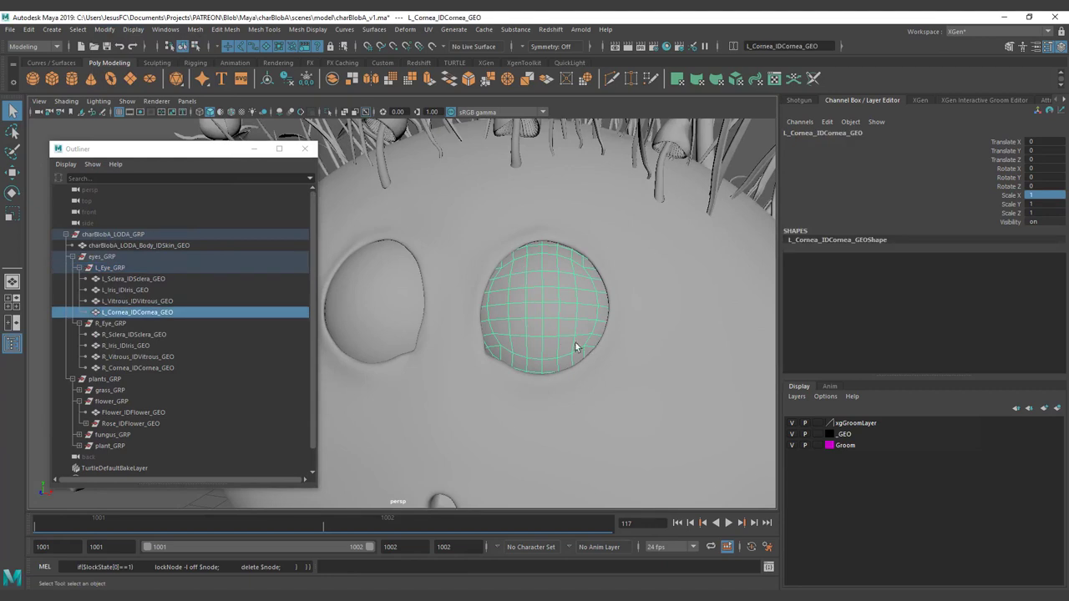
alt+drag(576, 343, 557, 343)
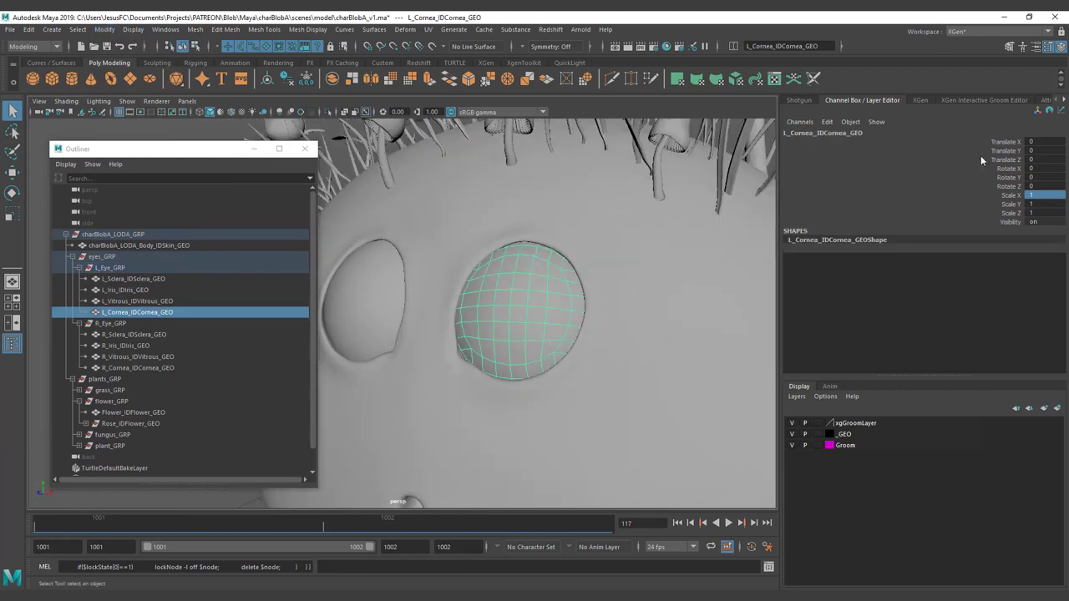
click(100, 30)
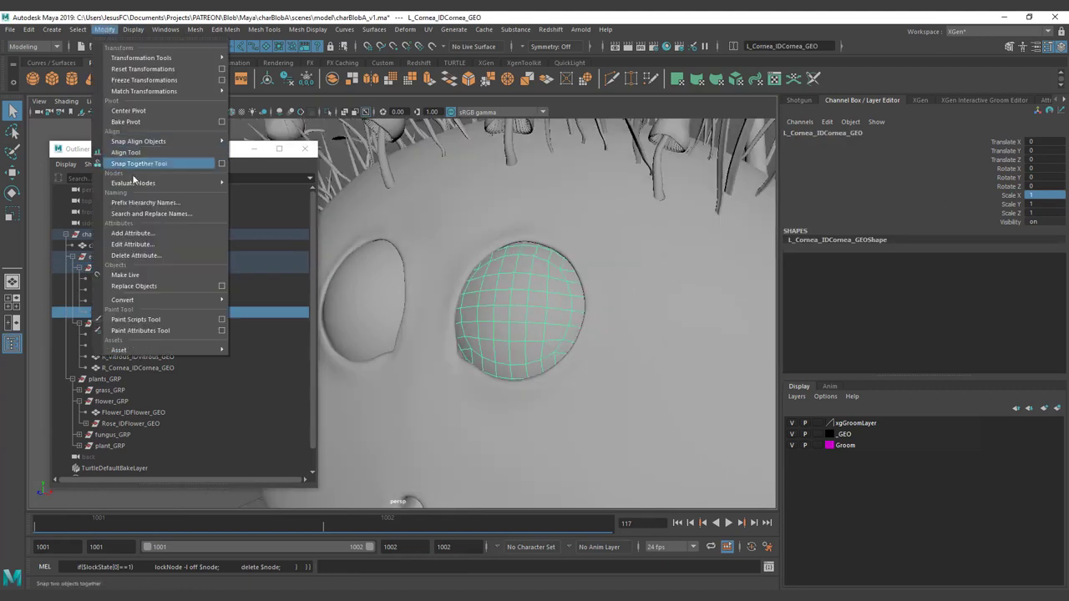
mouse_move(165, 186)
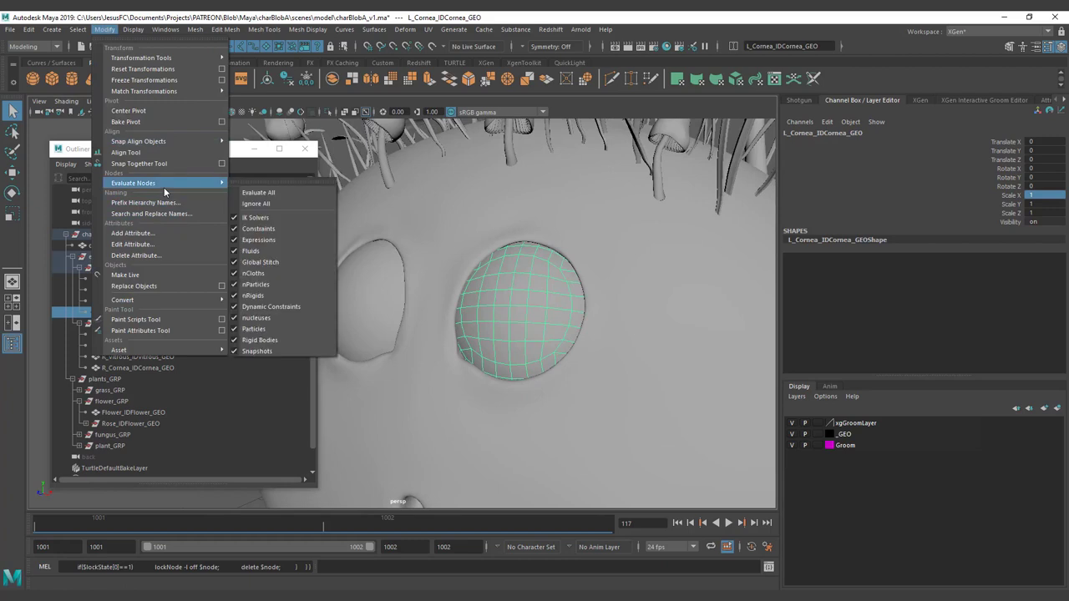
mouse_move(164, 29)
mouse_move(191, 137)
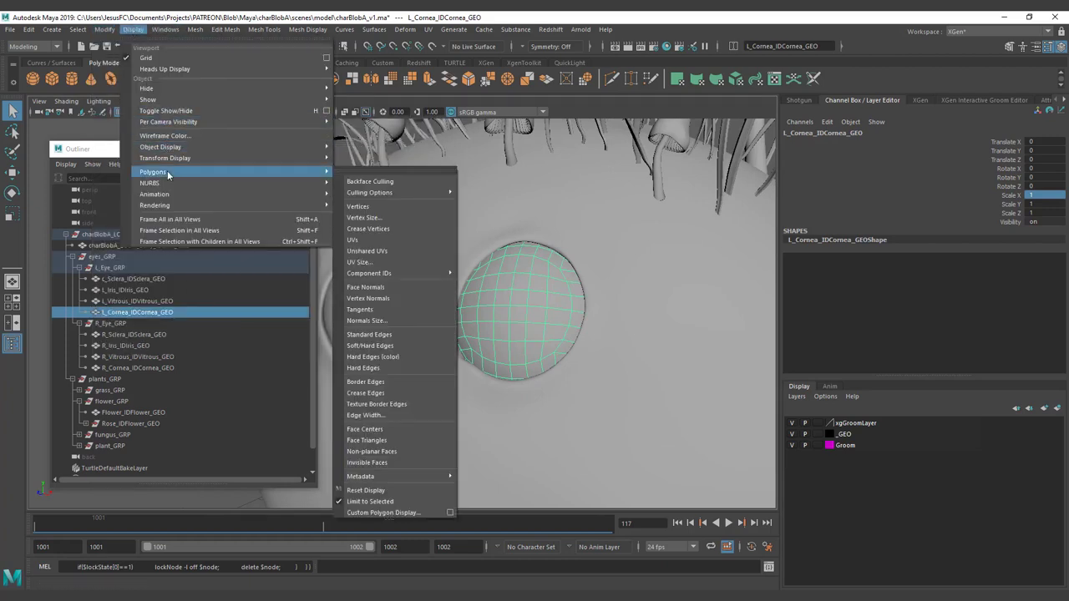
click(428, 173)
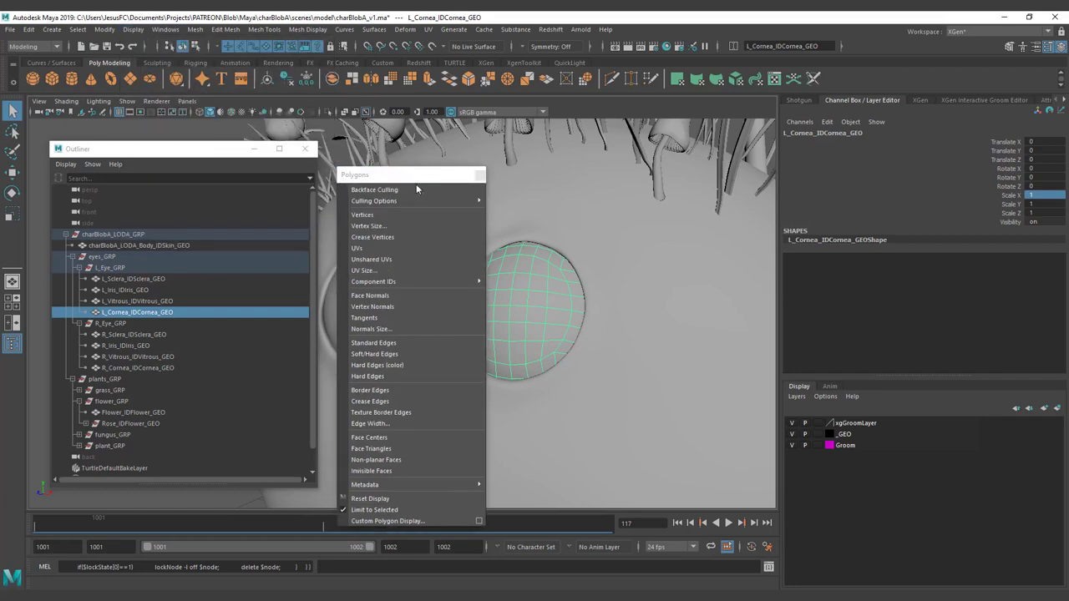
click(379, 299)
drag(409, 177, 290, 176)
alt+right_drag(393, 191, 560, 216)
alt+drag(585, 219, 497, 220)
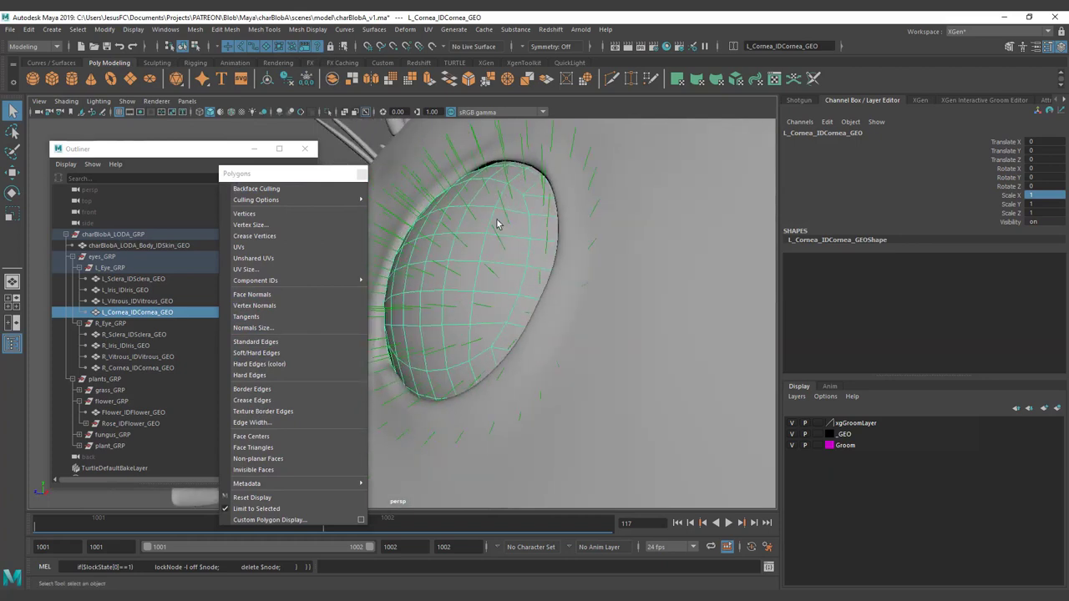
Undo the freeze on L_Eye_GRP and display face normals for all the meshes in the group.
key(ctrl+z)
key(ctrl+z)
key(ctrl+z)
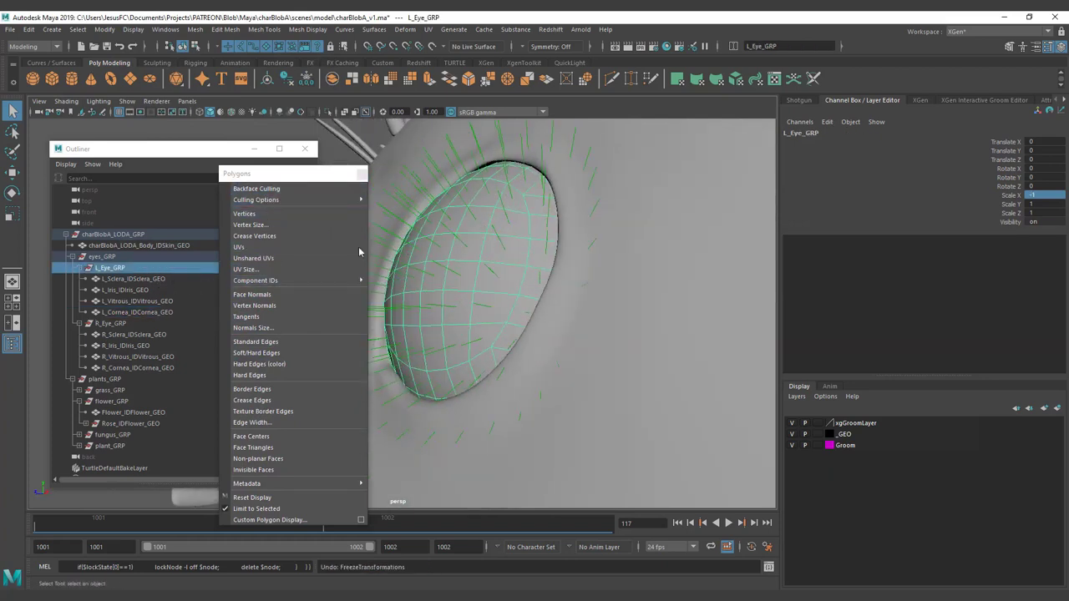
click(283, 299)
click(282, 299)
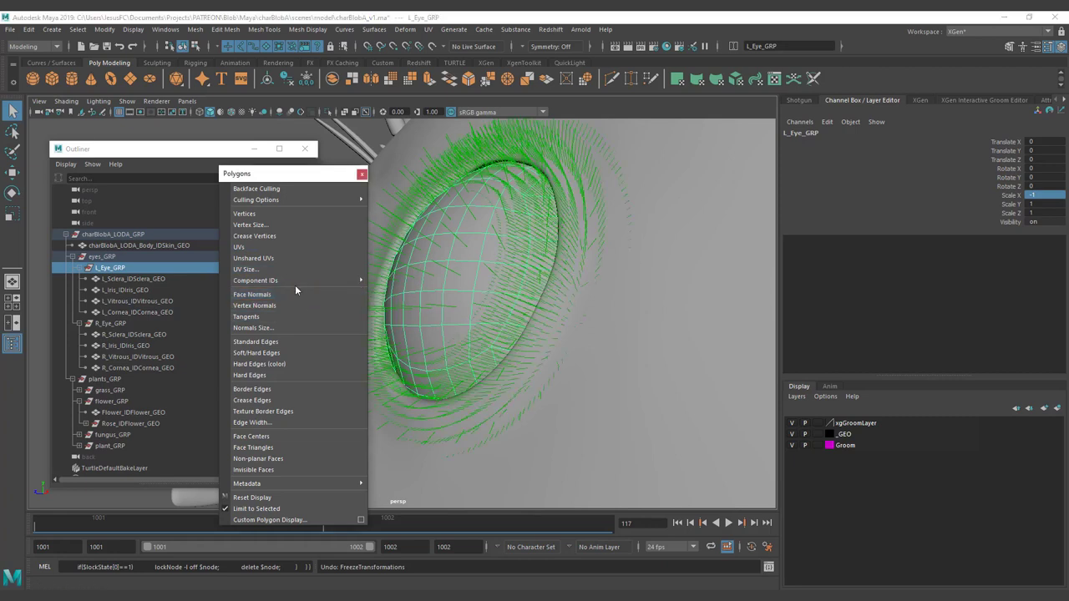
Isolate L_Sclera_IDSclera_GEO in the viewport and reverse its normals.
click(127, 279)
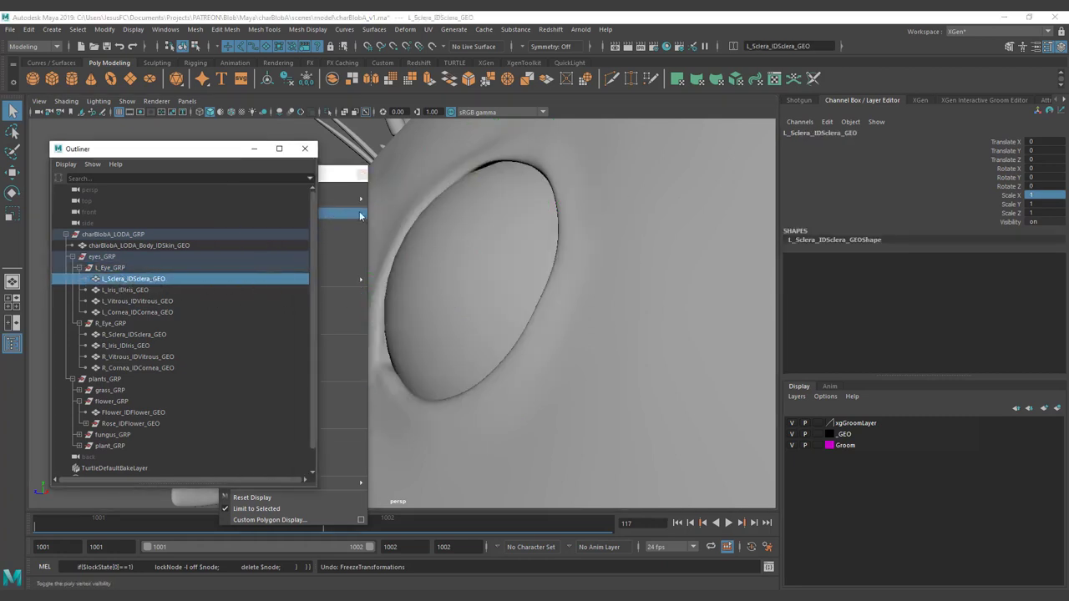
click(343, 174)
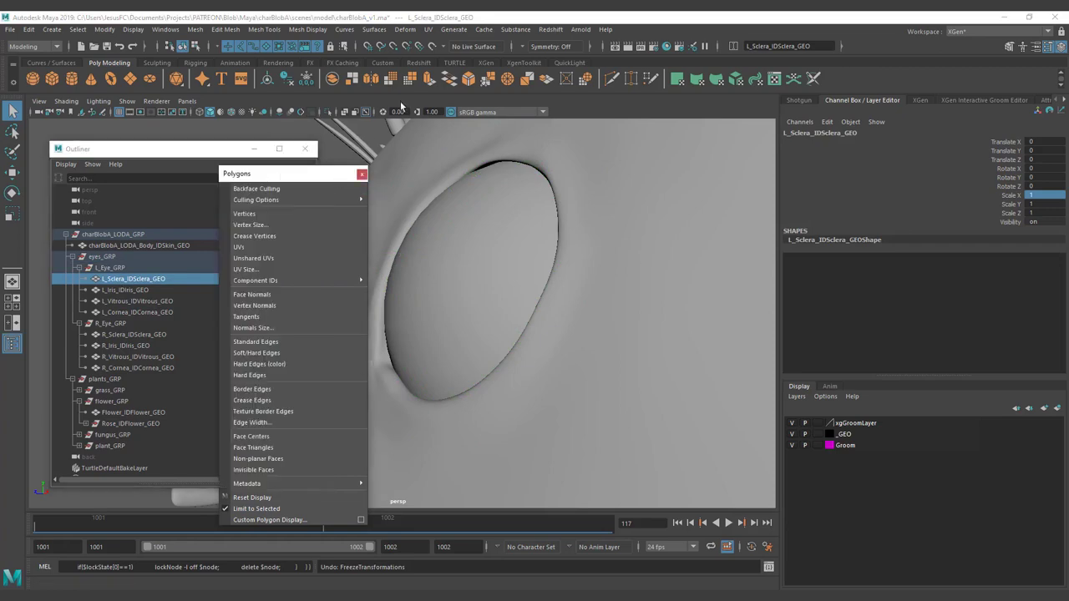
click(328, 111)
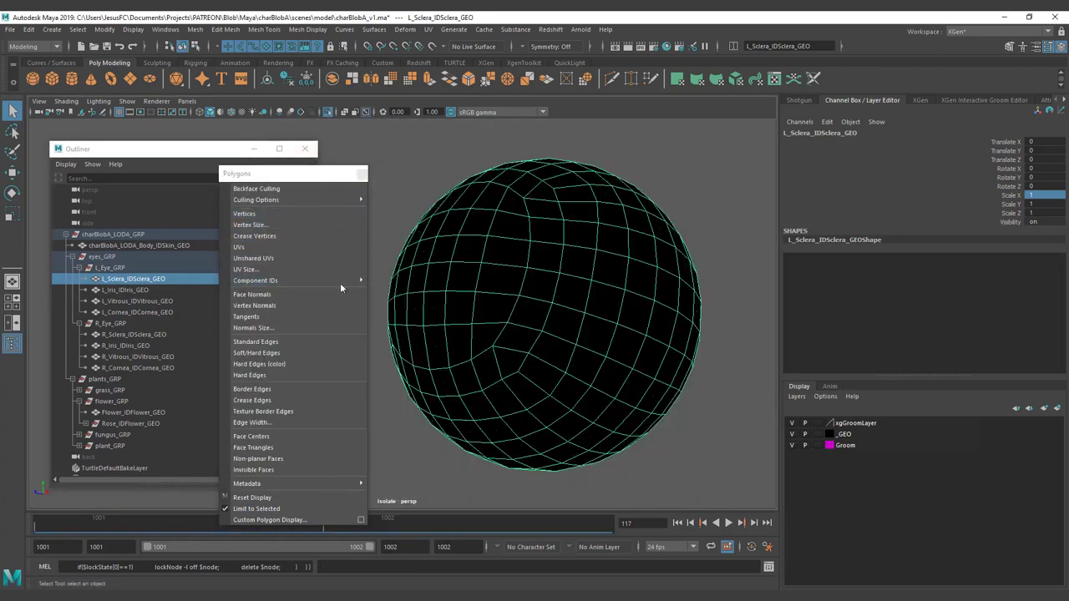
alt+drag(451, 259, 760, 308)
alt+right_drag(651, 290, 189, 285)
click(175, 290)
click(174, 278)
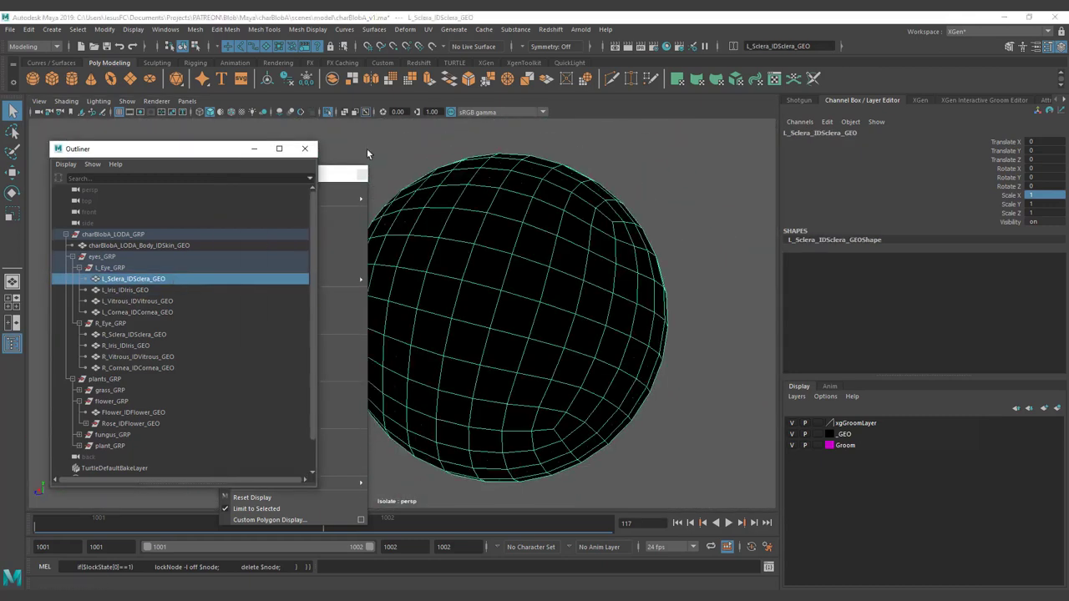
click(195, 30)
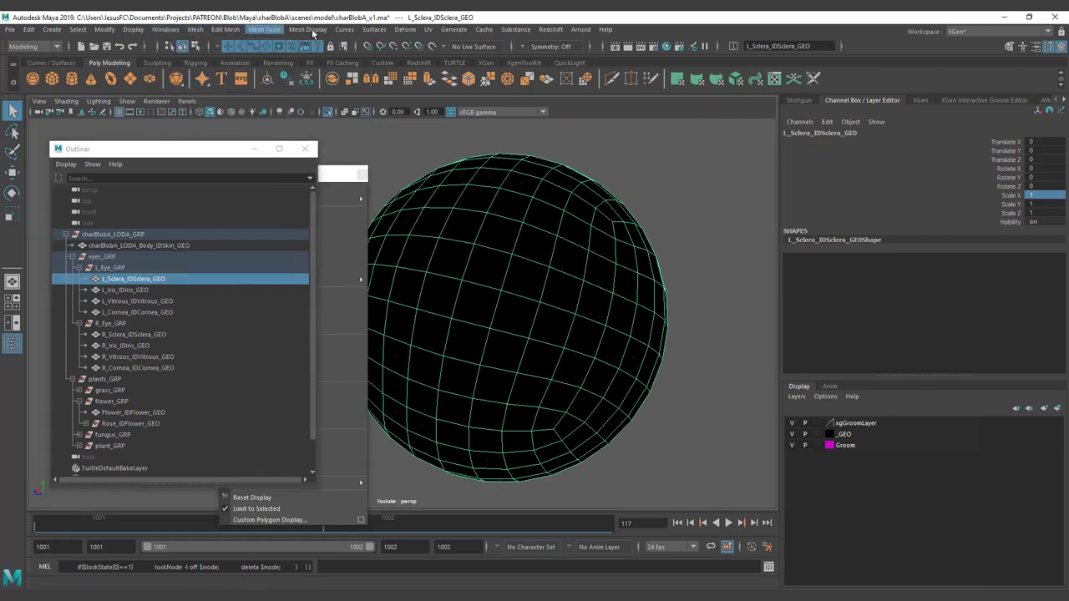
click(308, 29)
click(316, 79)
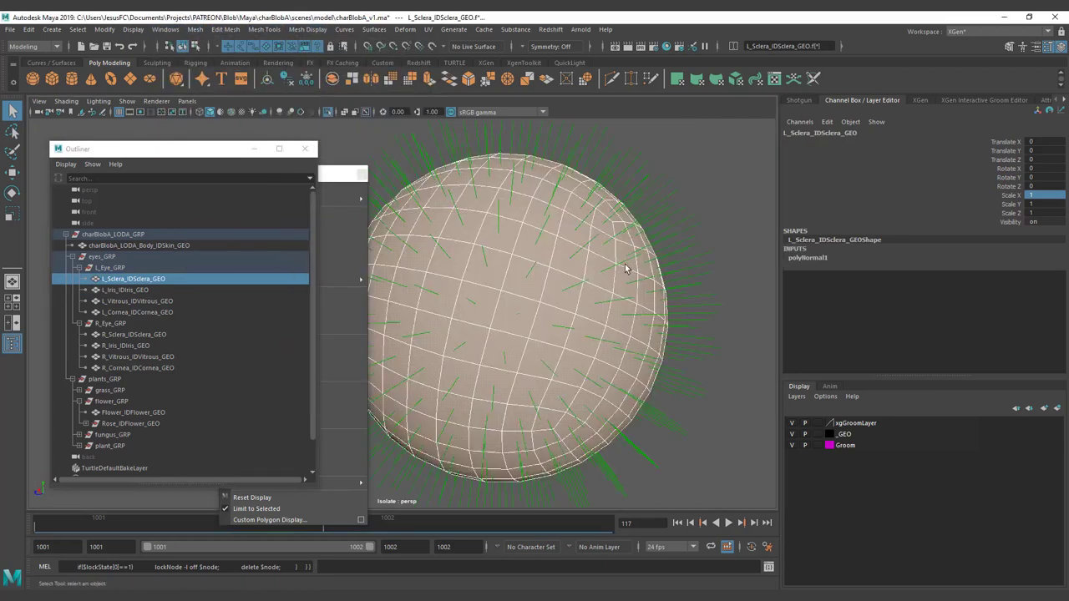
Examine the face normals of L_Iris_IDIris_GEO in isolation, and check those of L_Vitrous_IDVitrous_GEO.
click(142, 290)
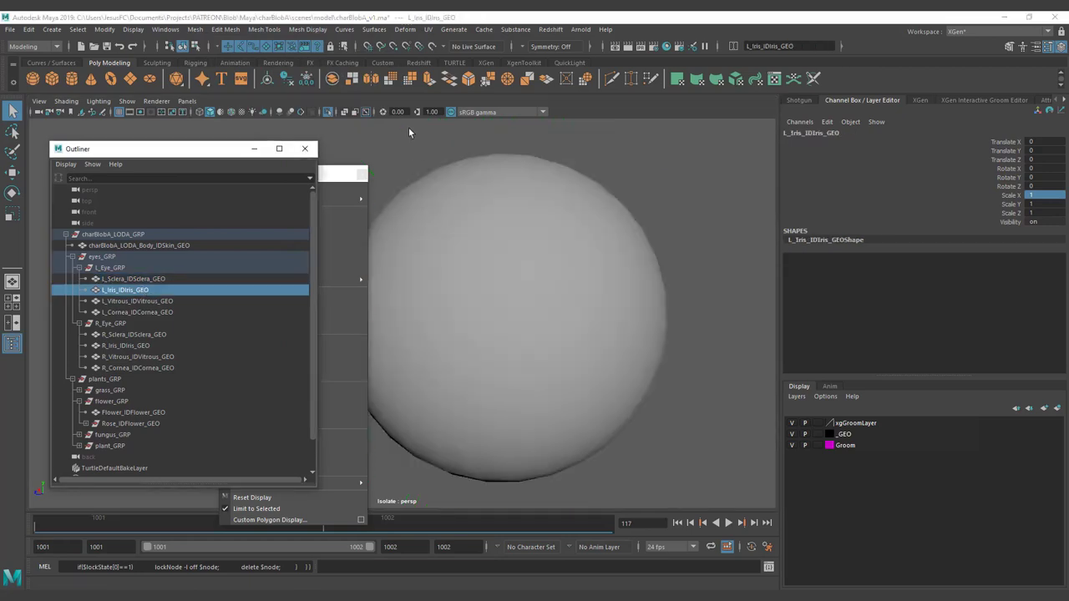
click(328, 111)
click(329, 112)
alt+drag(472, 183, 535, 204)
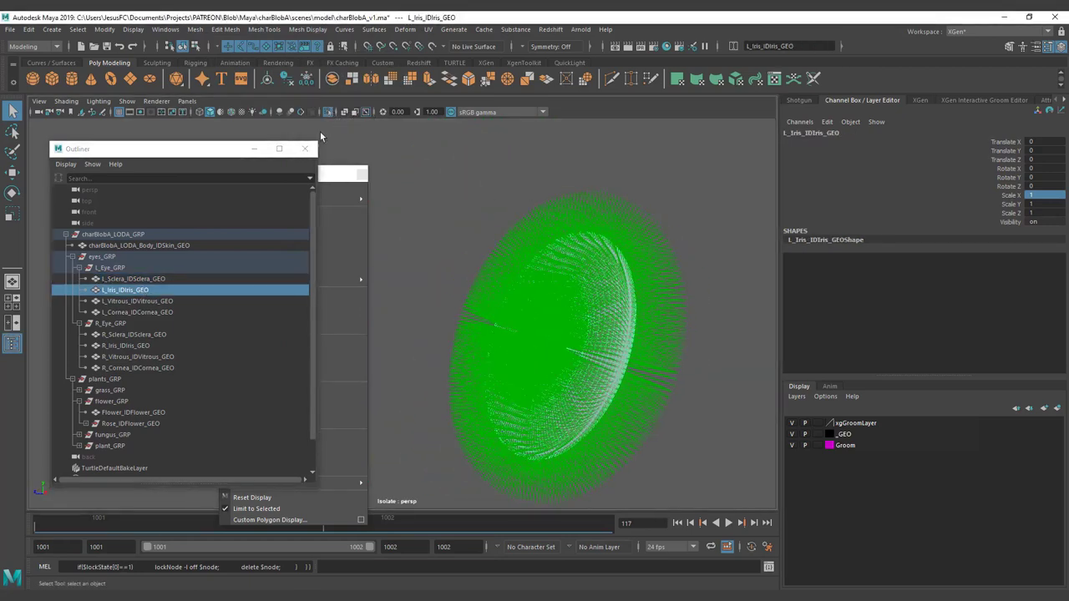
click(330, 112)
key(Down)
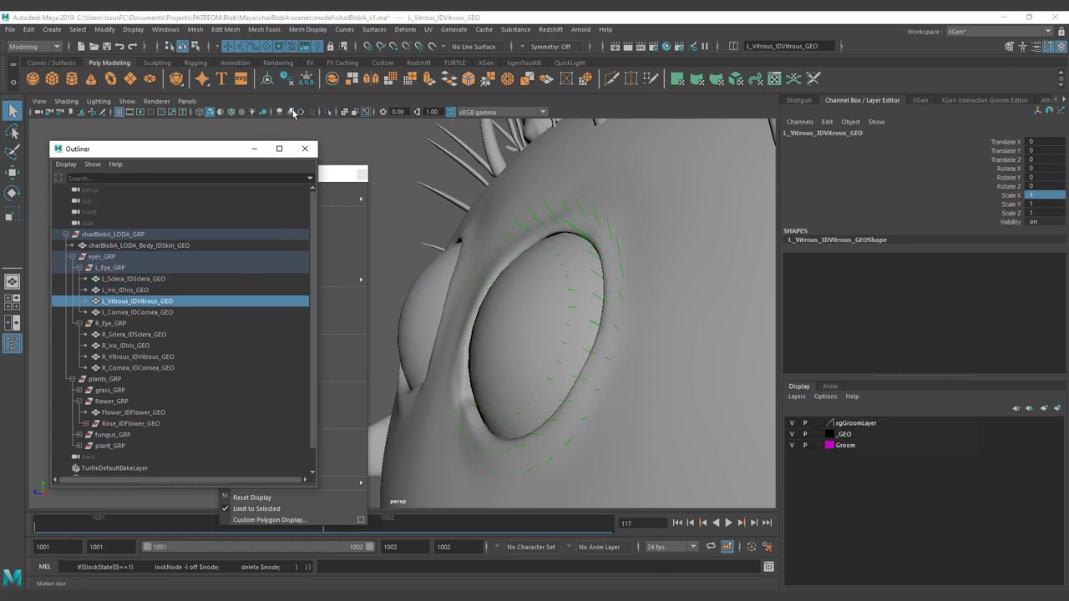
click(329, 112)
click(330, 112)
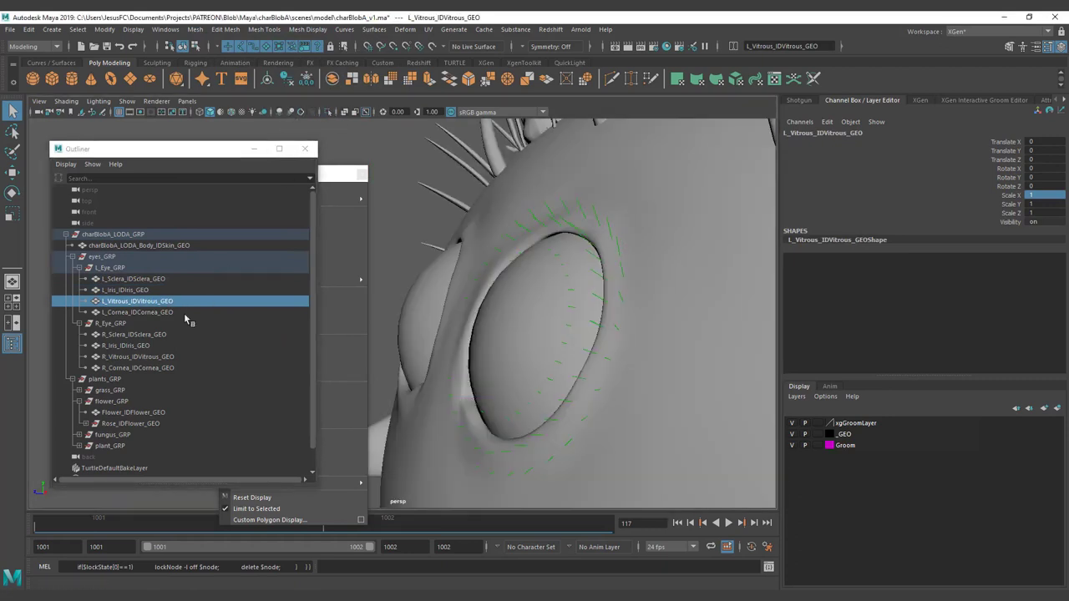
Turn off the face normals display on the four meshes inside L_Eye_GRP.
click(151, 313)
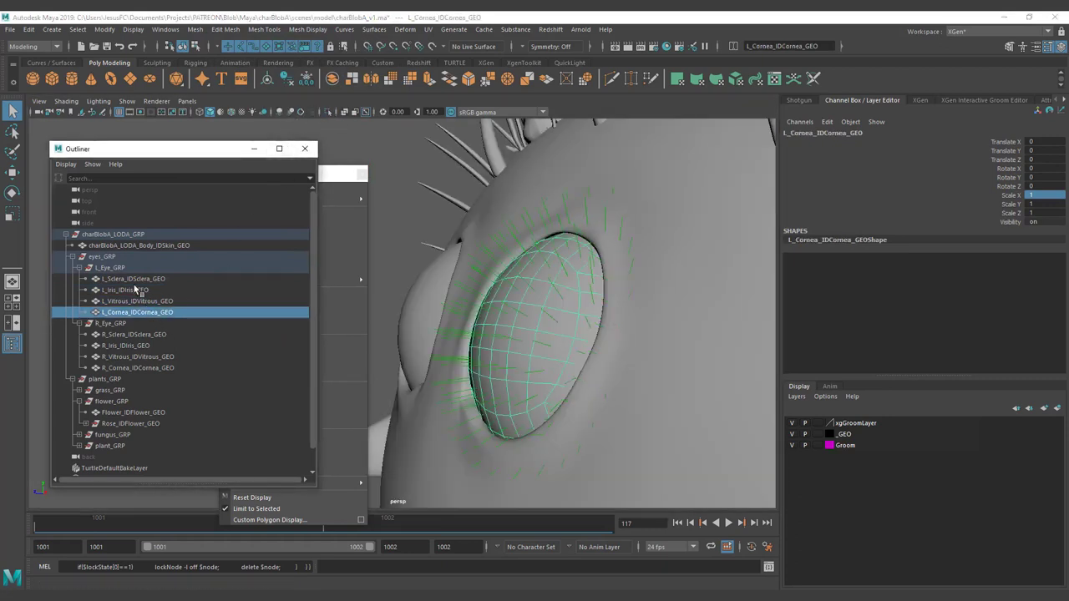
shift+click(133, 279)
click(334, 175)
drag(334, 175, 531, 166)
click(437, 282)
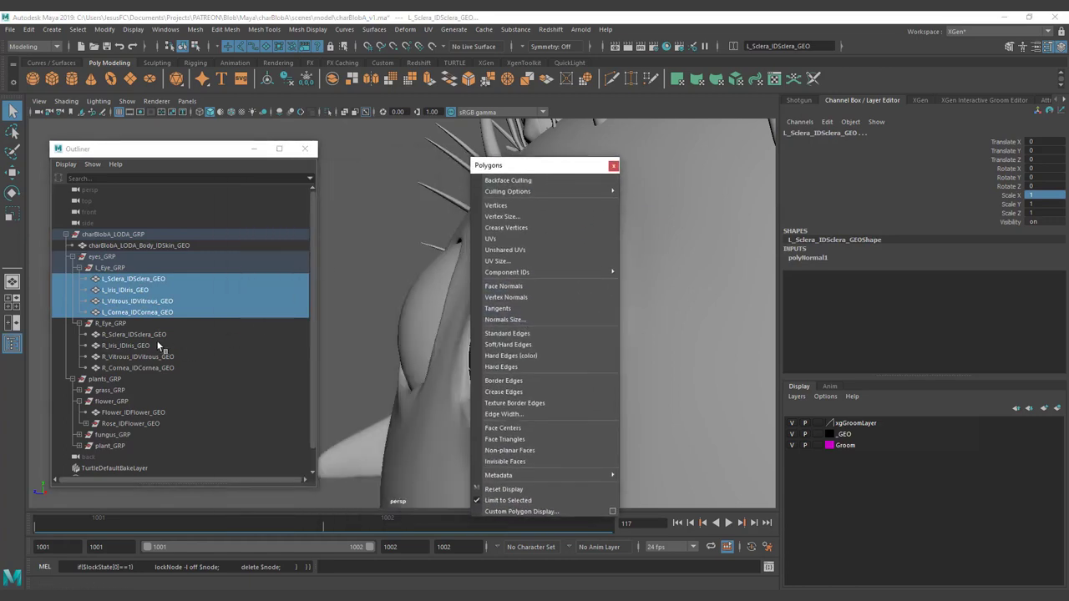
Reverse the normals of R_Sclera_IDSclera_GEO in an isolated view and save the scene.
click(151, 334)
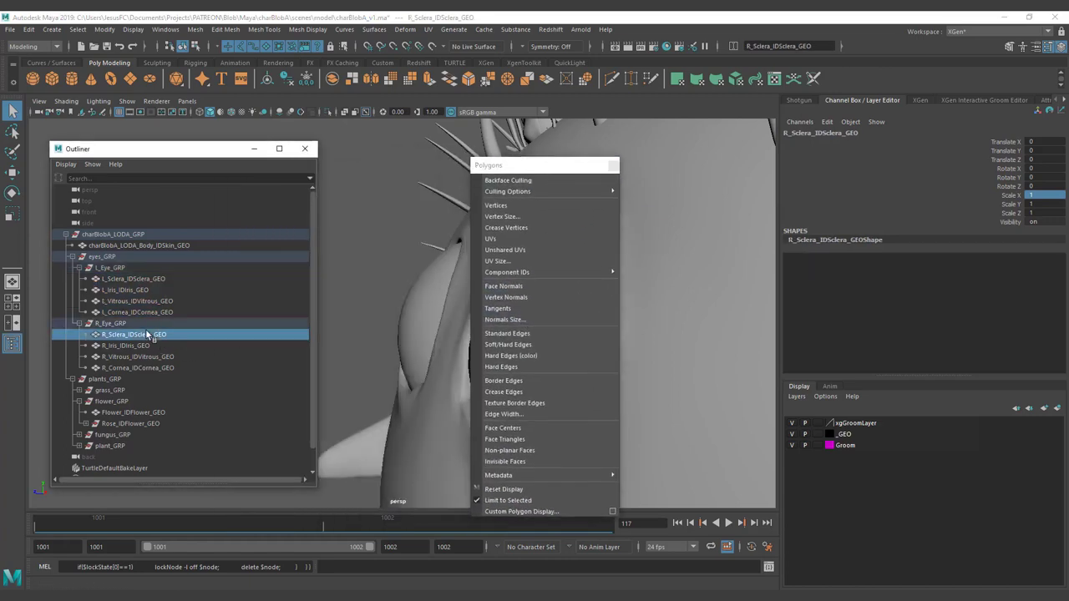
click(329, 111)
key(f)
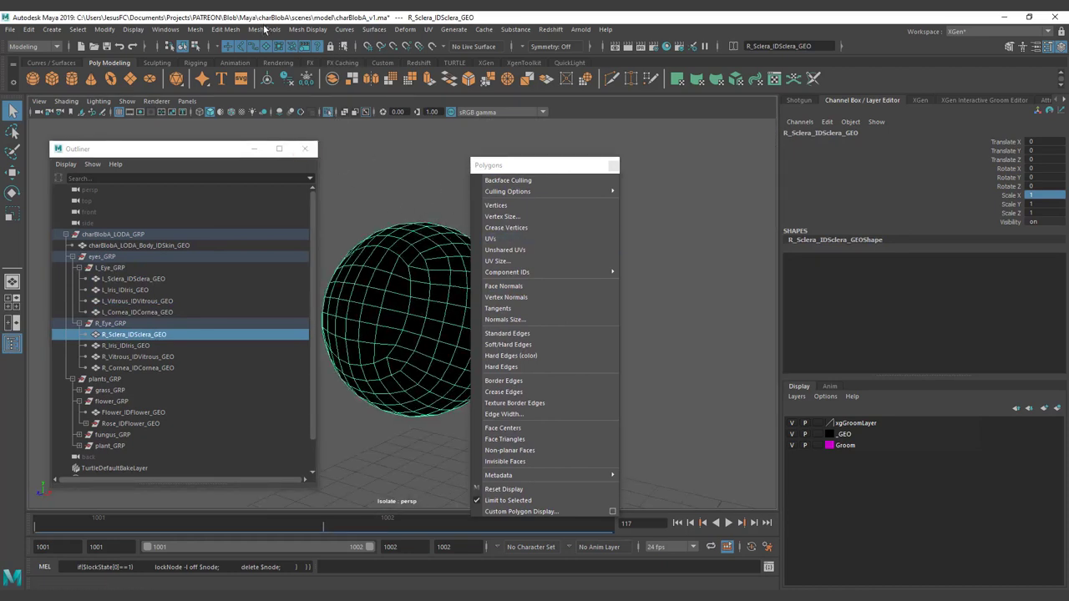
click(225, 30)
mouse_move(302, 31)
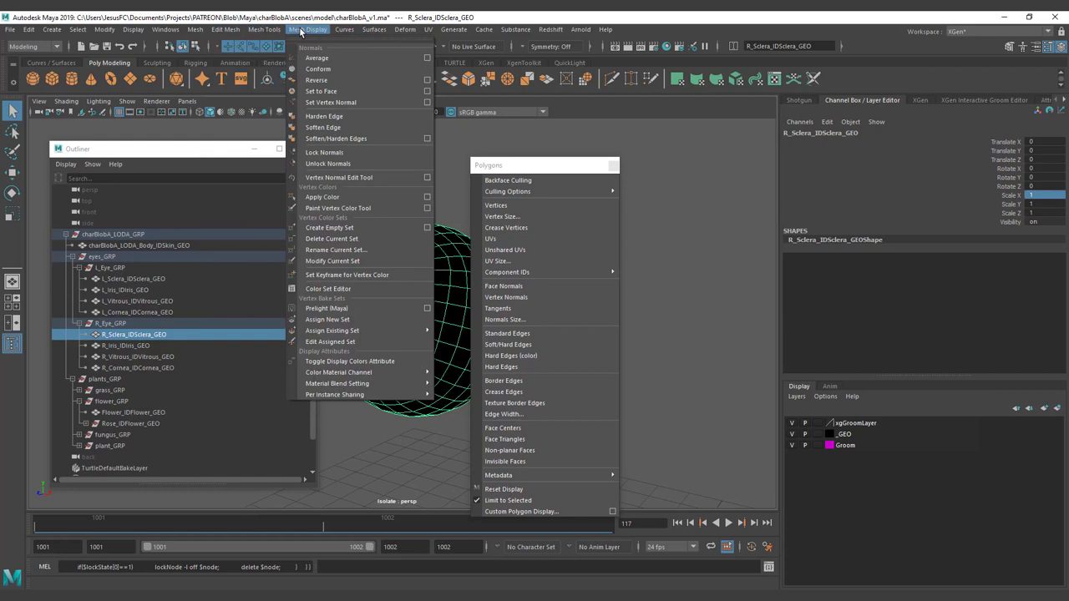
click(321, 81)
click(387, 196)
click(402, 272)
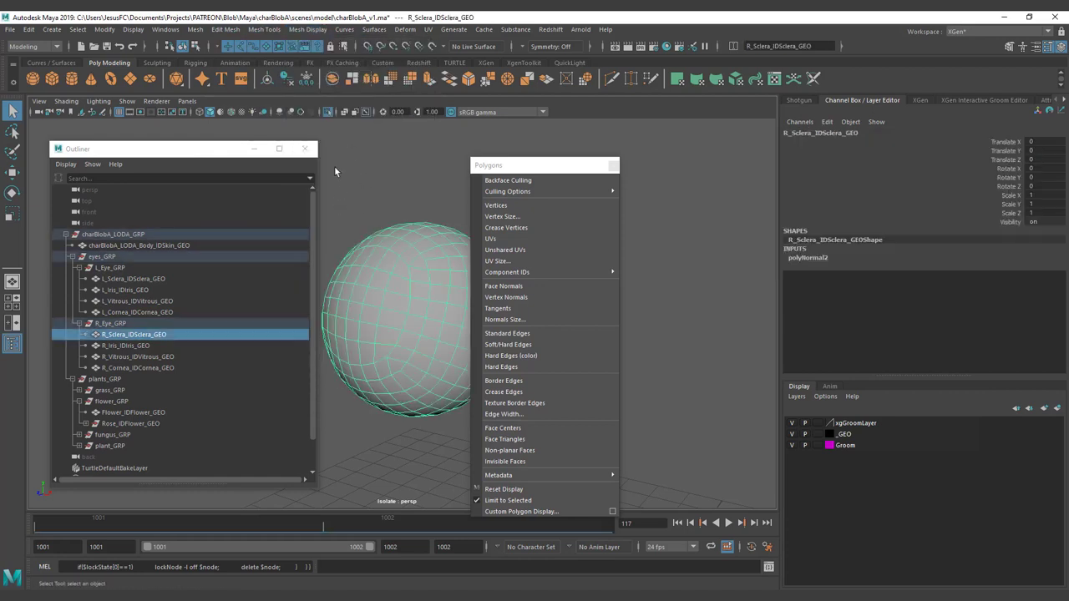
click(334, 166)
key(ctrl+s)
Leave the isolated view to show the whole character and close the floating Polygons display options.
click(187, 101)
mouse_move(278, 129)
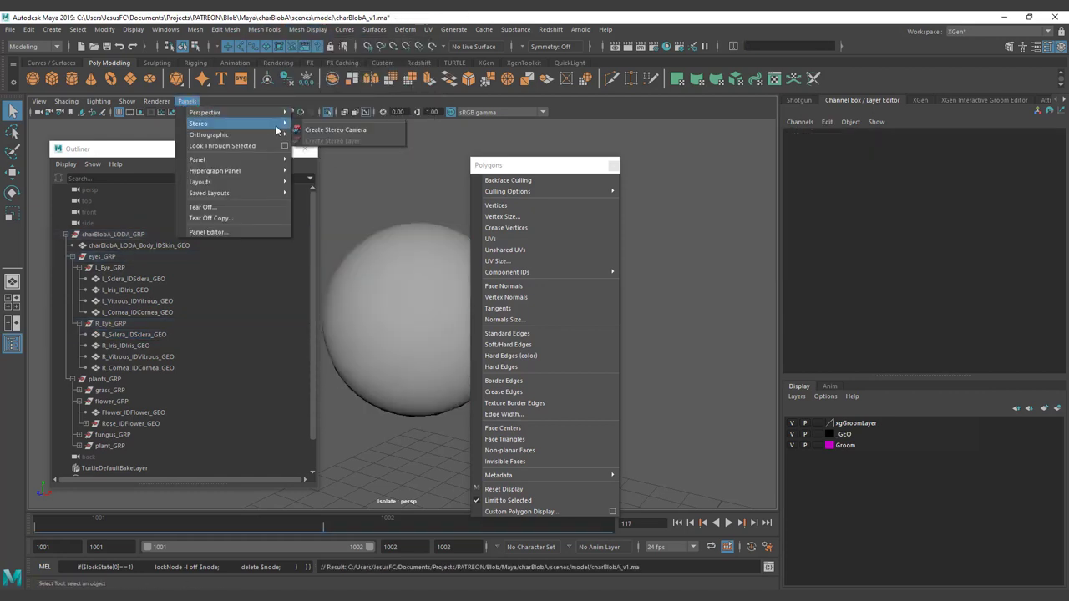
click(367, 108)
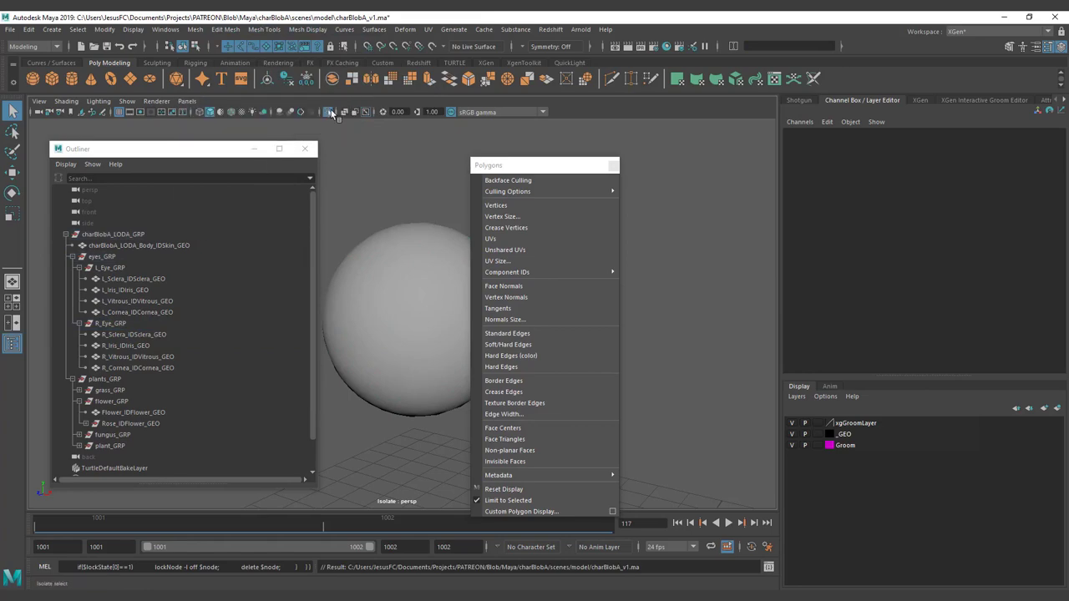
click(328, 111)
click(613, 165)
scroll(599, 180, down, 10)
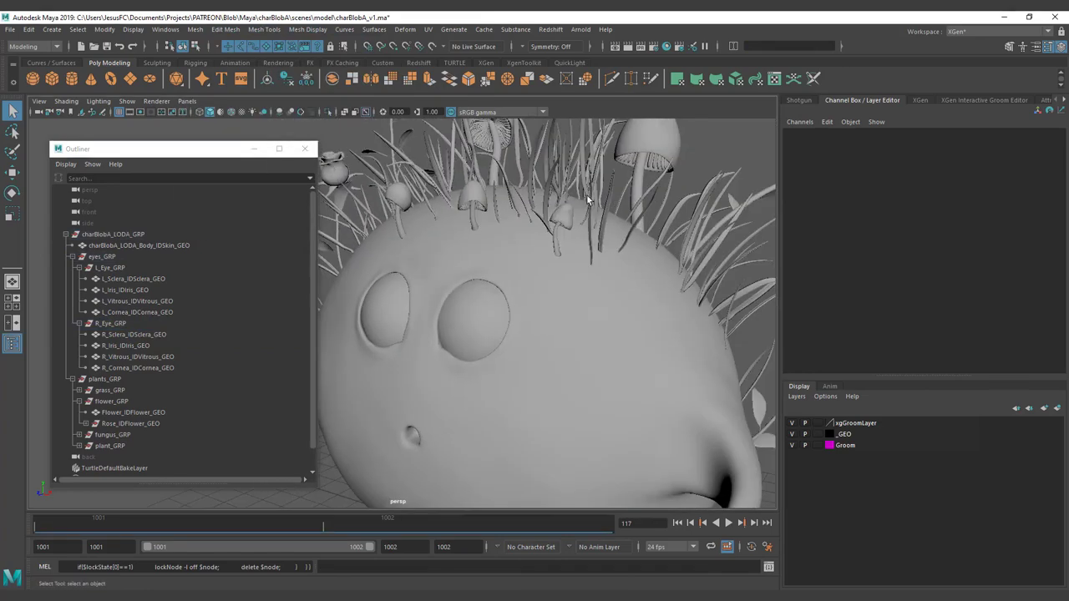
scroll(632, 195, down, 4)
Select all of the character's meshes, apply Soften Edge to them and clear the selection.
alt+drag(633, 195, 616, 464)
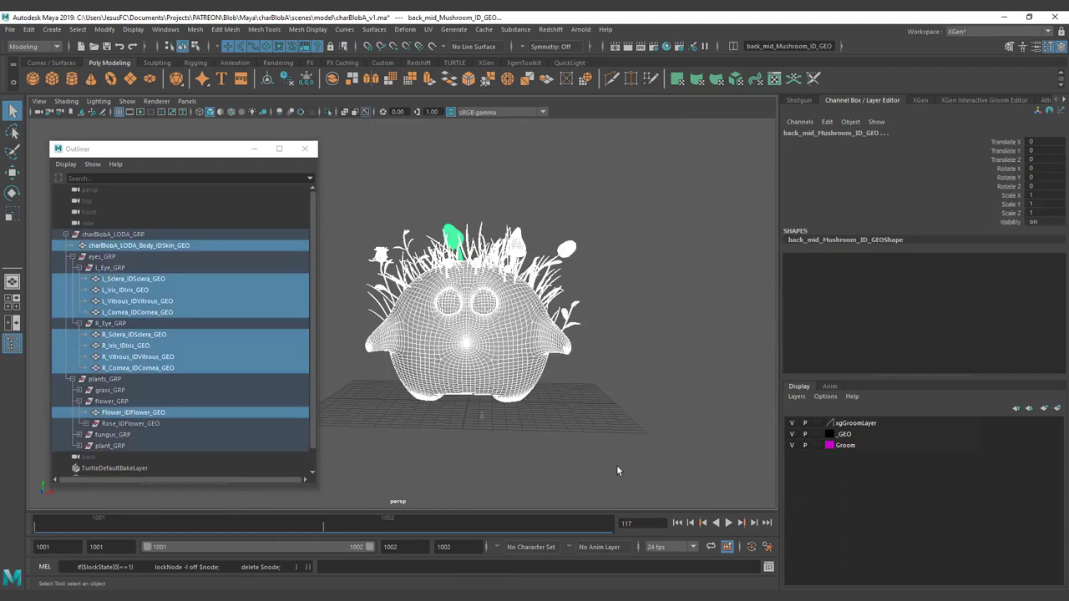
click(195, 30)
mouse_move(286, 29)
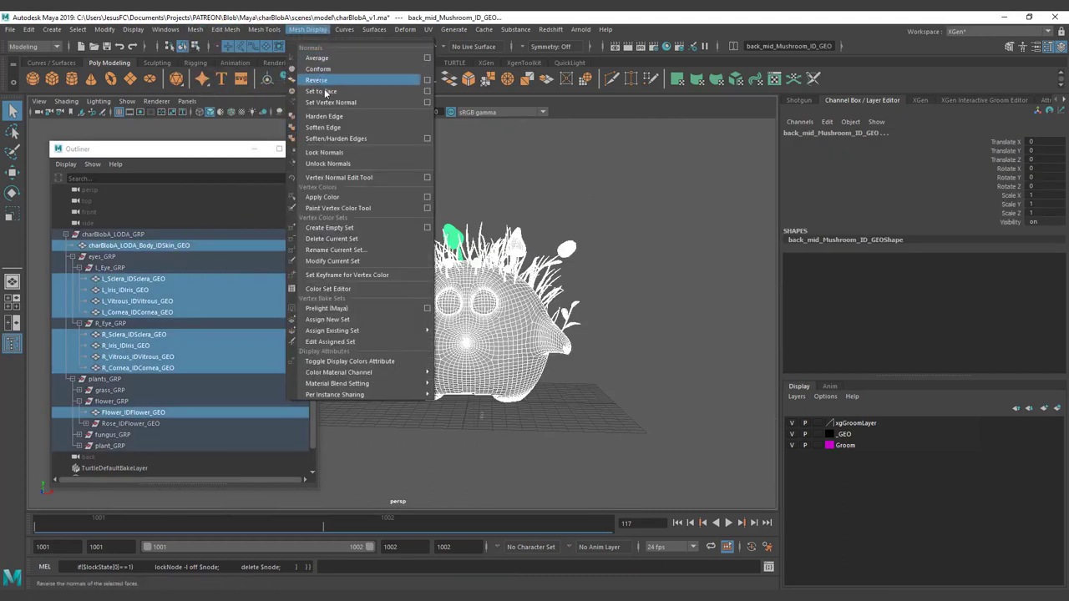
click(346, 125)
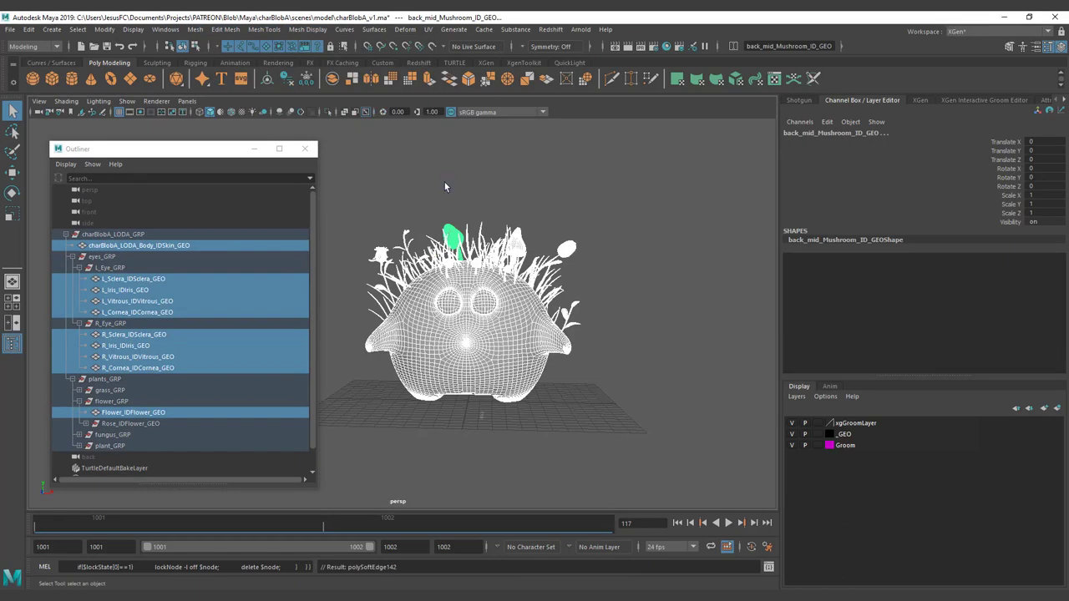
click(444, 183)
alt+drag(443, 181, 384, 202)
scroll(661, 279, up, 10)
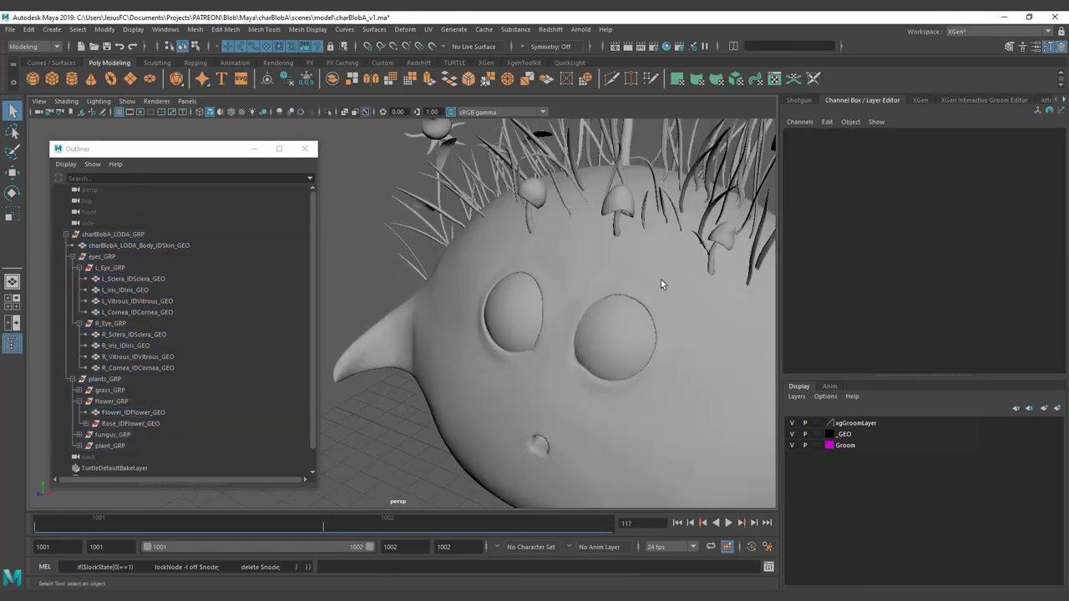
Check the transforms of a grass blade and its parent grass_GRP, and clear the selection.
click(582, 267)
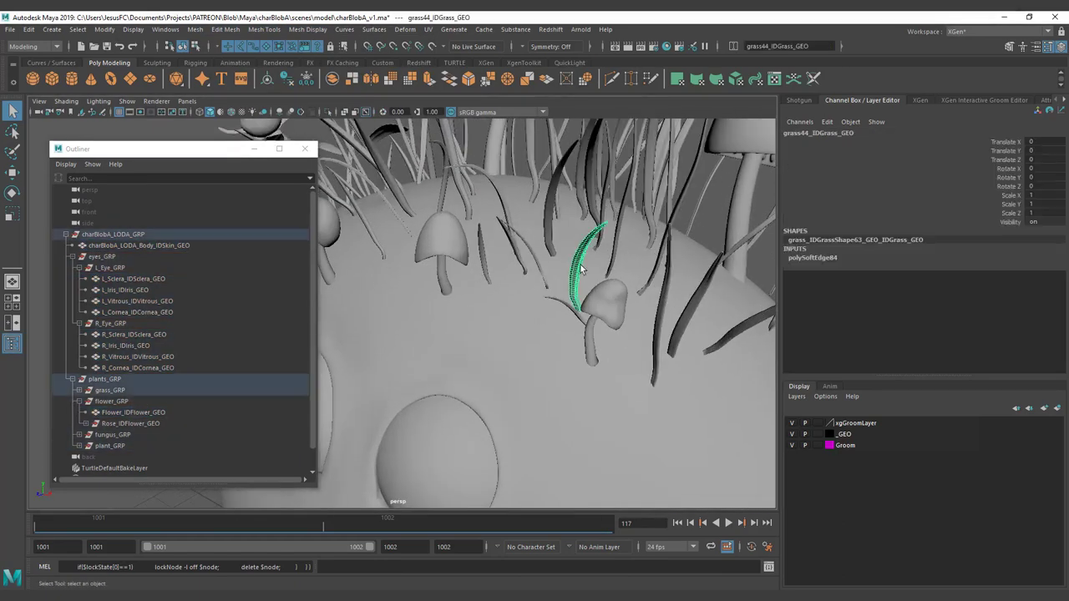
key(Up)
scroll(377, 237, down, 10)
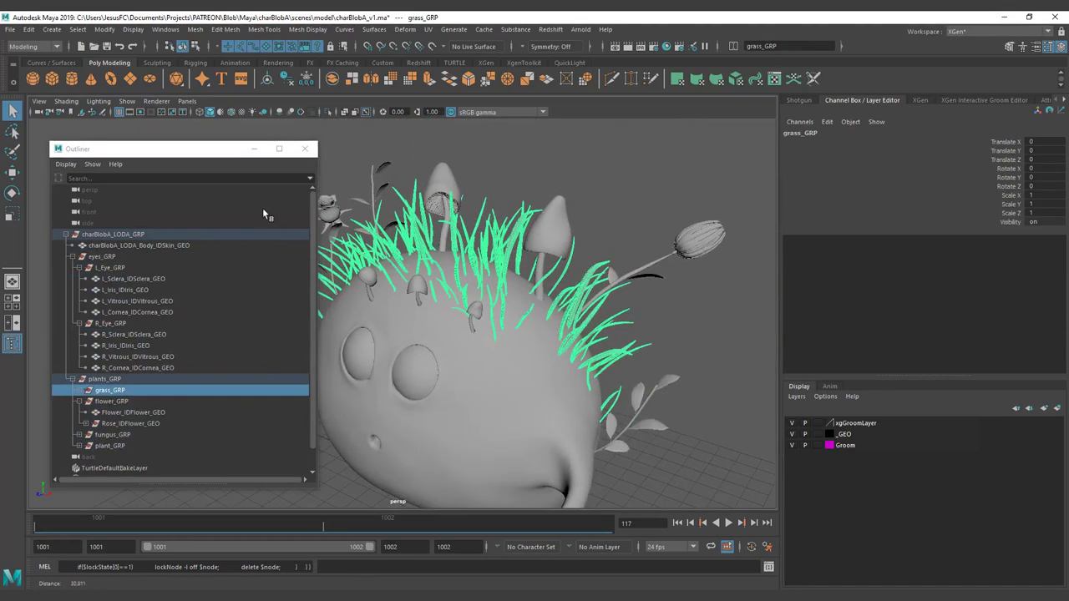
click(381, 120)
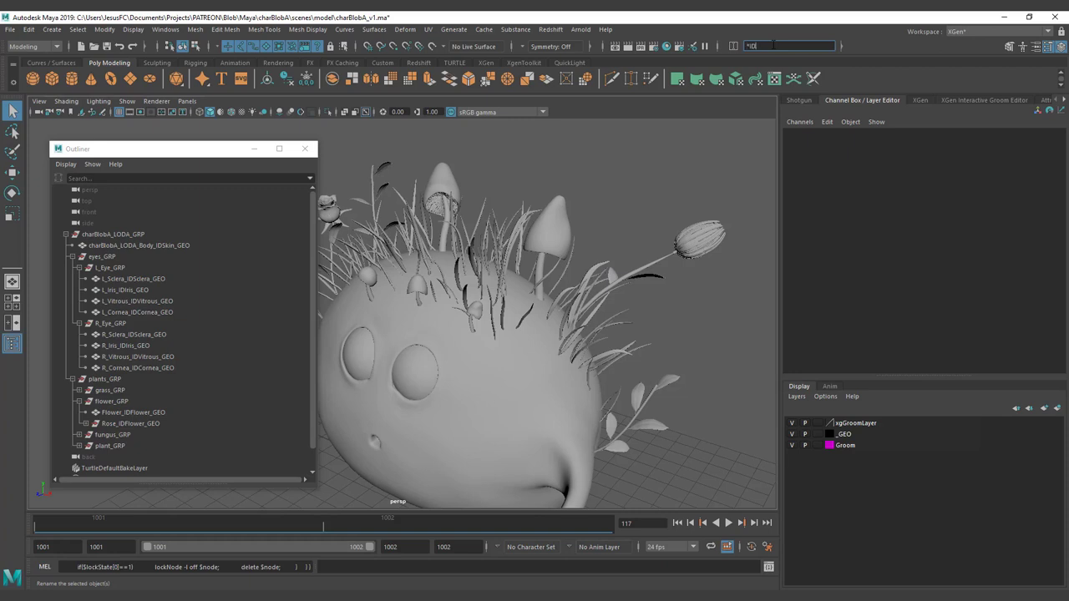
Switch the name input field to Select by name and select all grass meshes with the wildcard *IDGrass*.
key(Return)
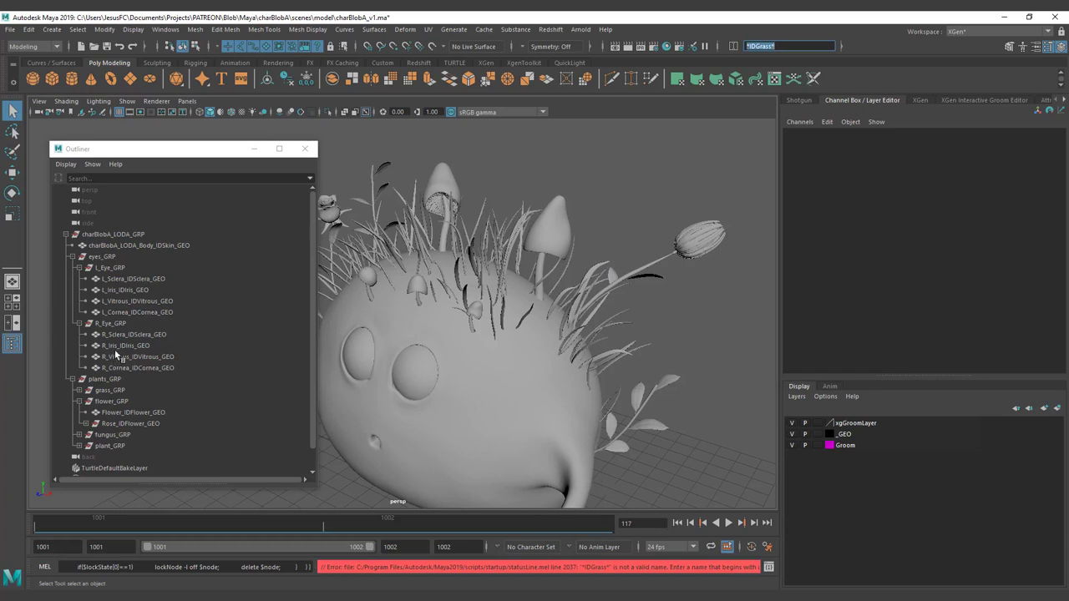
click(732, 47)
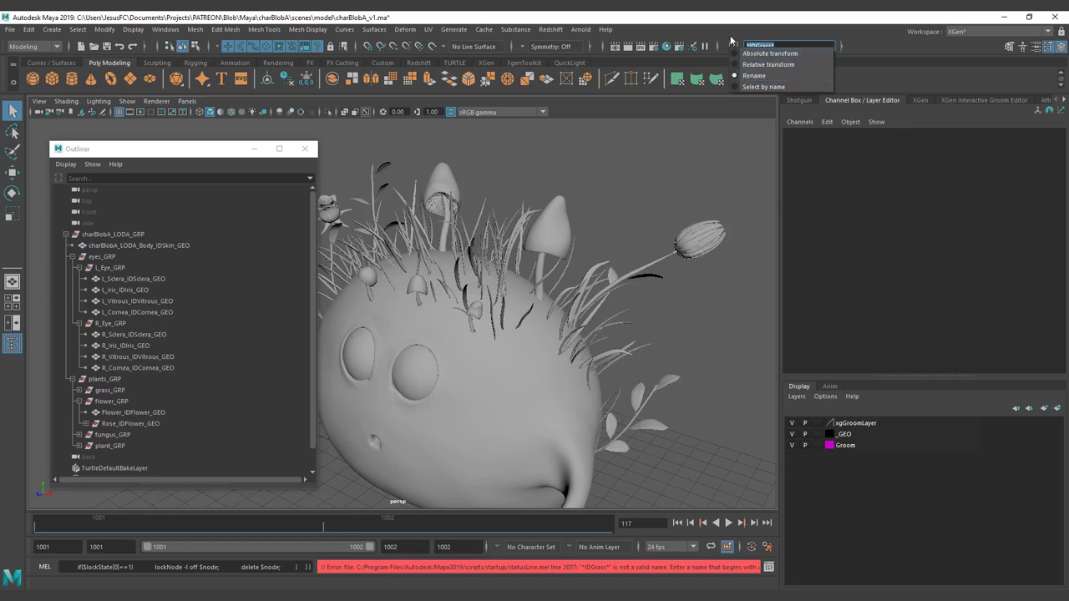
click(730, 39)
click(735, 45)
click(767, 84)
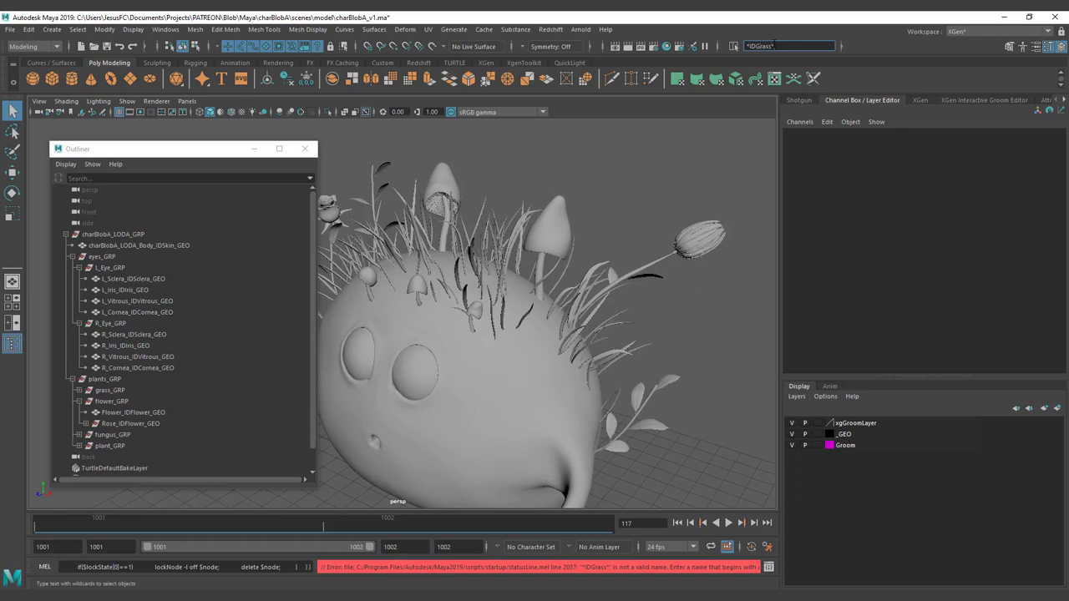
key(Return)
alt+drag(489, 174, 645, 348)
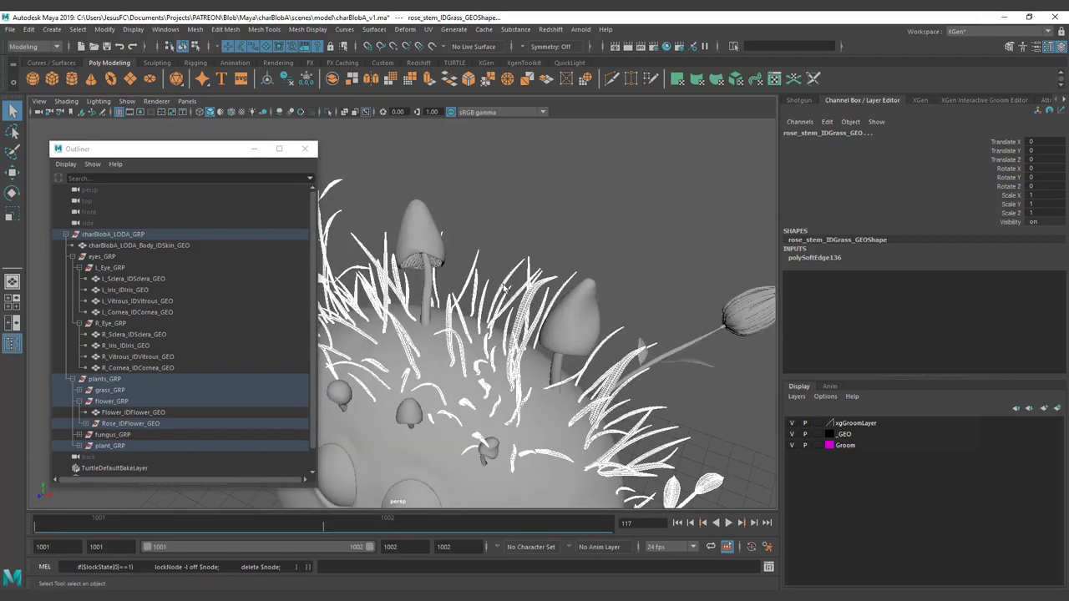
Inspect the selected grass meshes around the rose stem, apply Soften/Harden Edges to them and clear the selection.
alt+drag(507, 289, 618, 293)
alt+middle_drag(468, 258, 579, 269)
alt+right_drag(427, 267, 471, 293)
shift+click(432, 290)
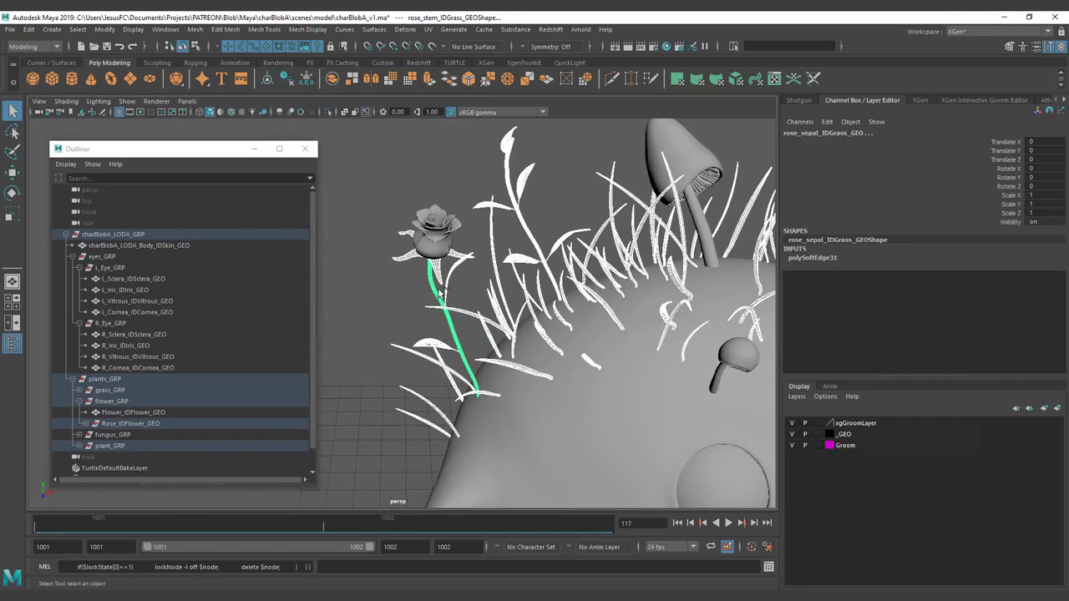
alt+drag(486, 297, 429, 296)
scroll(376, 330, down, 4)
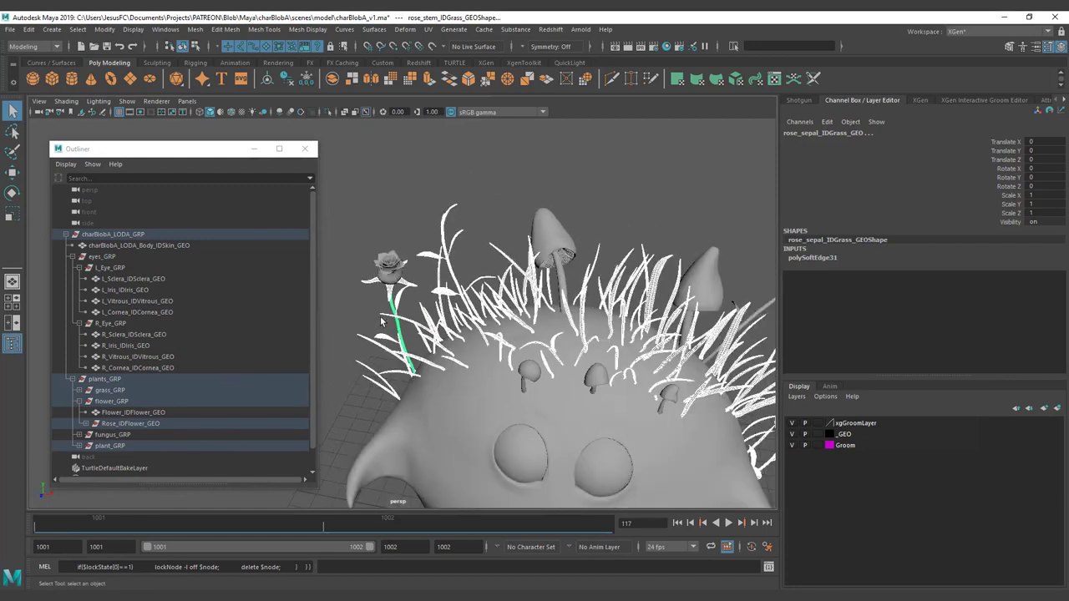
scroll(382, 309, up, 7)
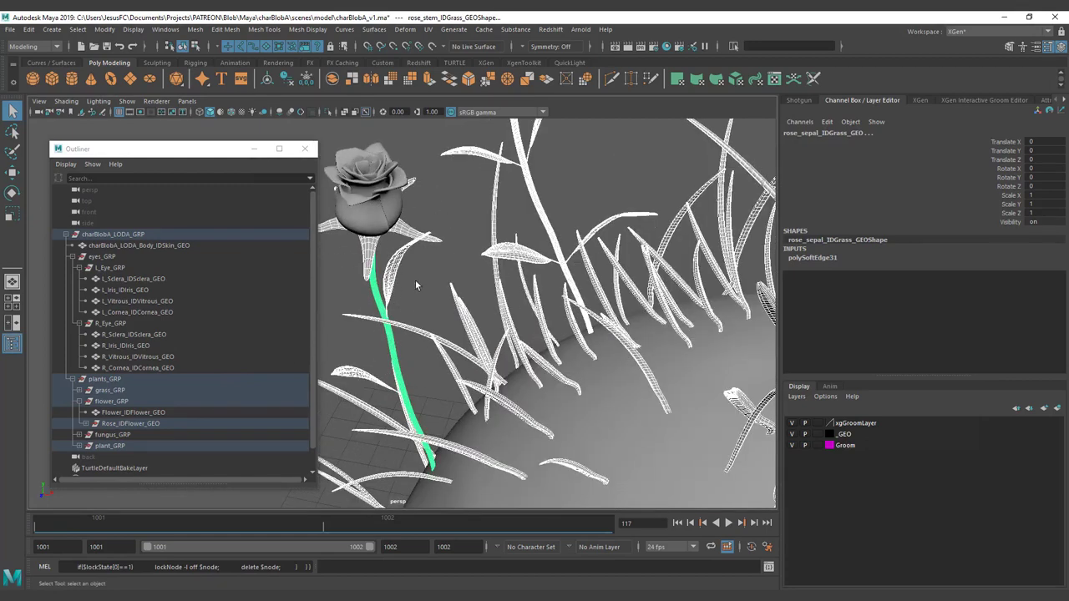
alt+drag(418, 286, 390, 284)
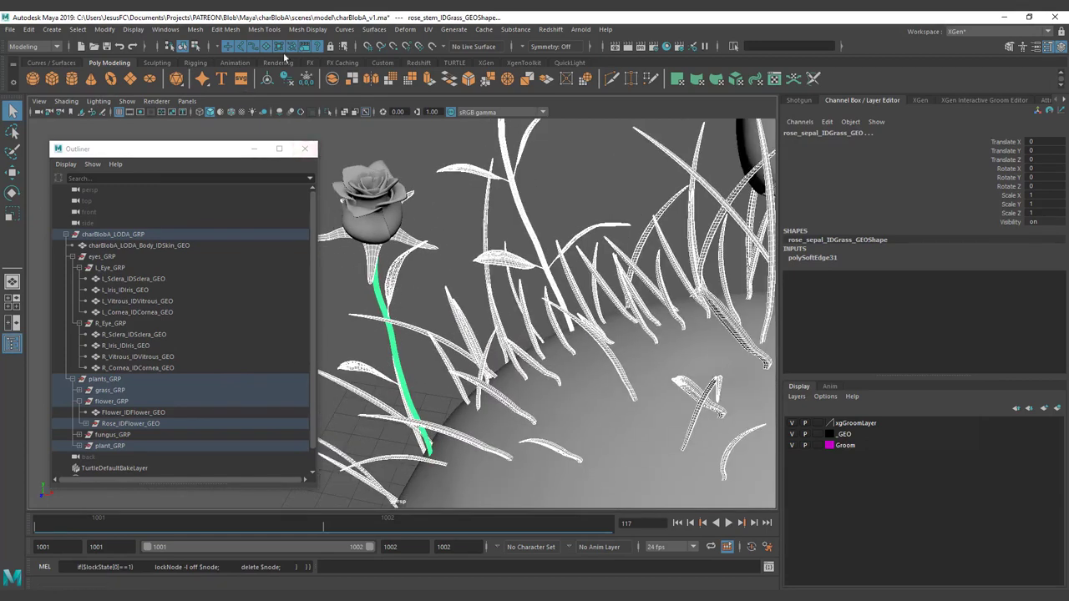
click(308, 29)
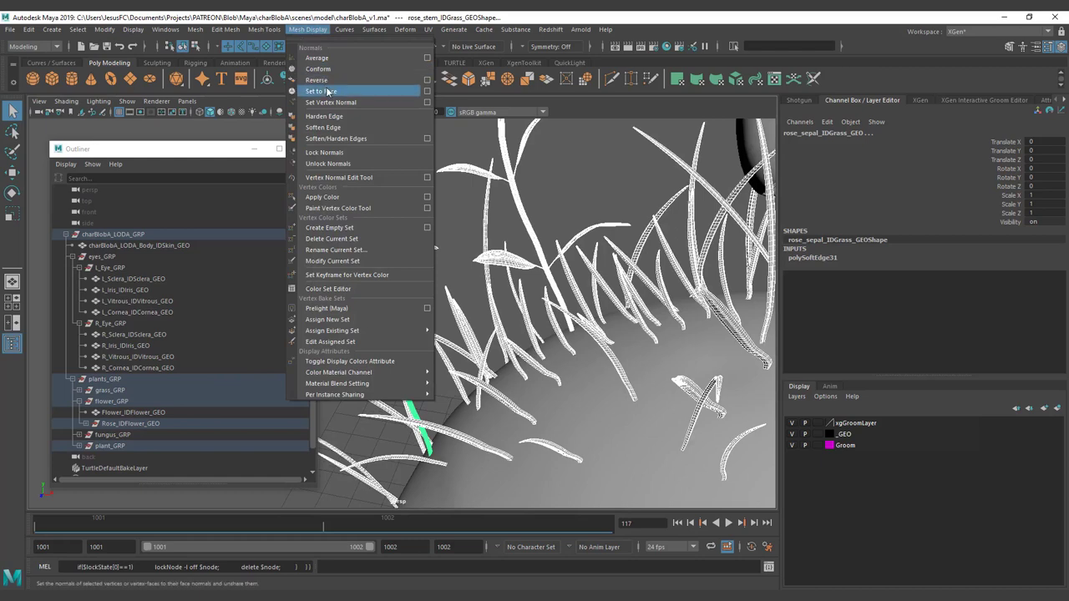
click(338, 149)
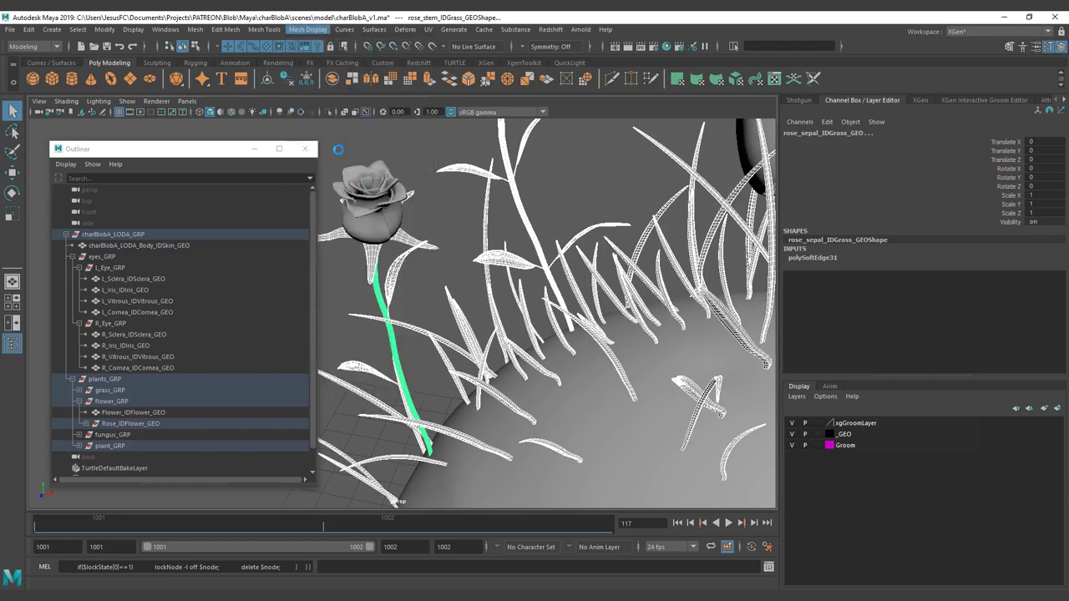
click(429, 300)
alt+drag(416, 300, 676, 160)
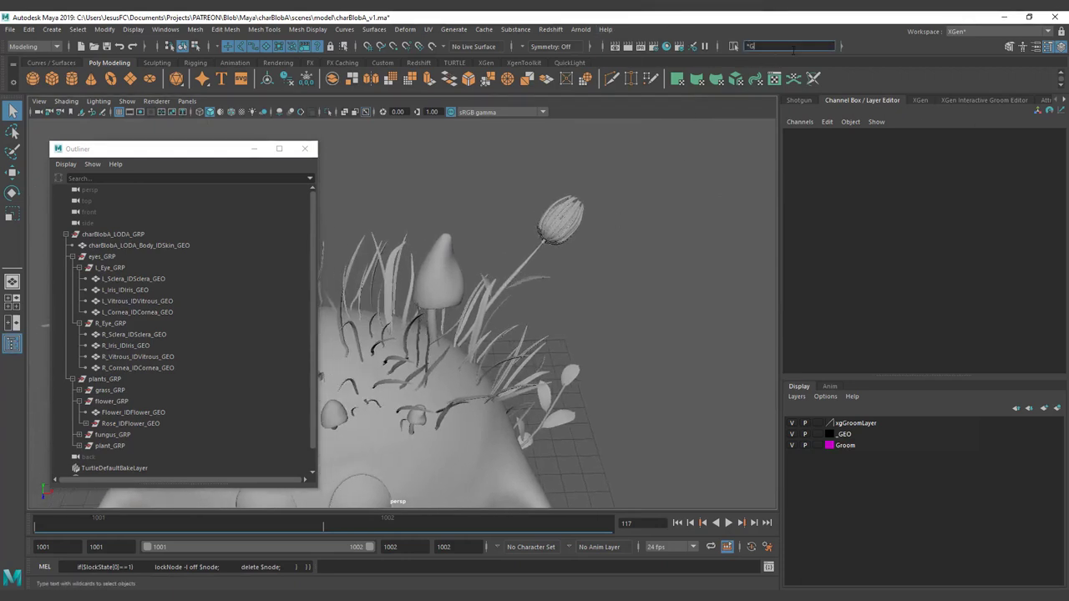
Select all the GRP groups by name, and replace that selection with the body mesh using the wildcard *Skin*.
key(Return)
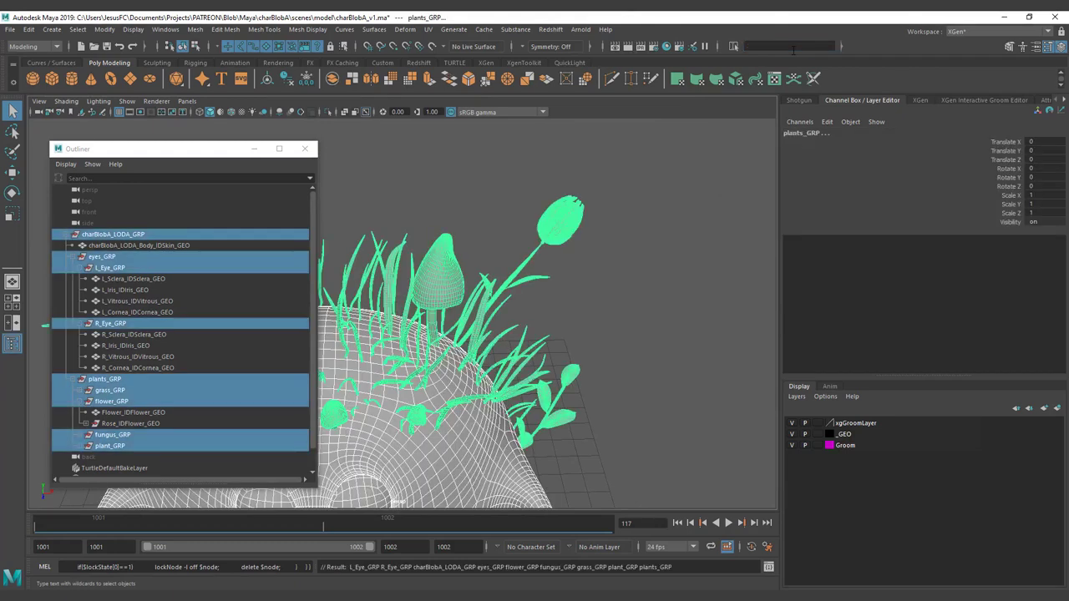
click(793, 48)
text(*skin)
key(Return)
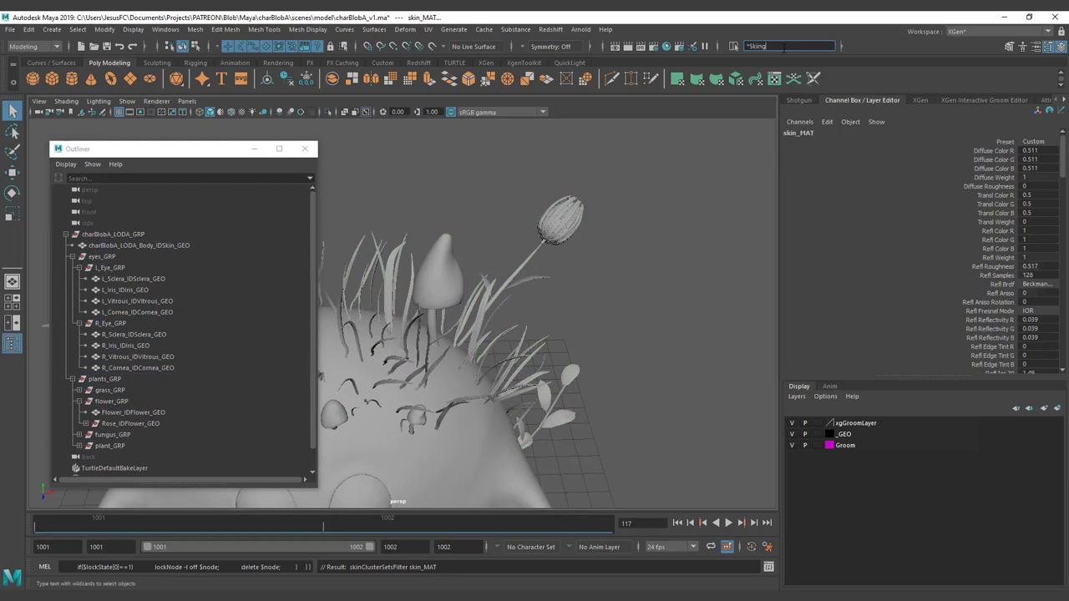
text(*)
key(Return)
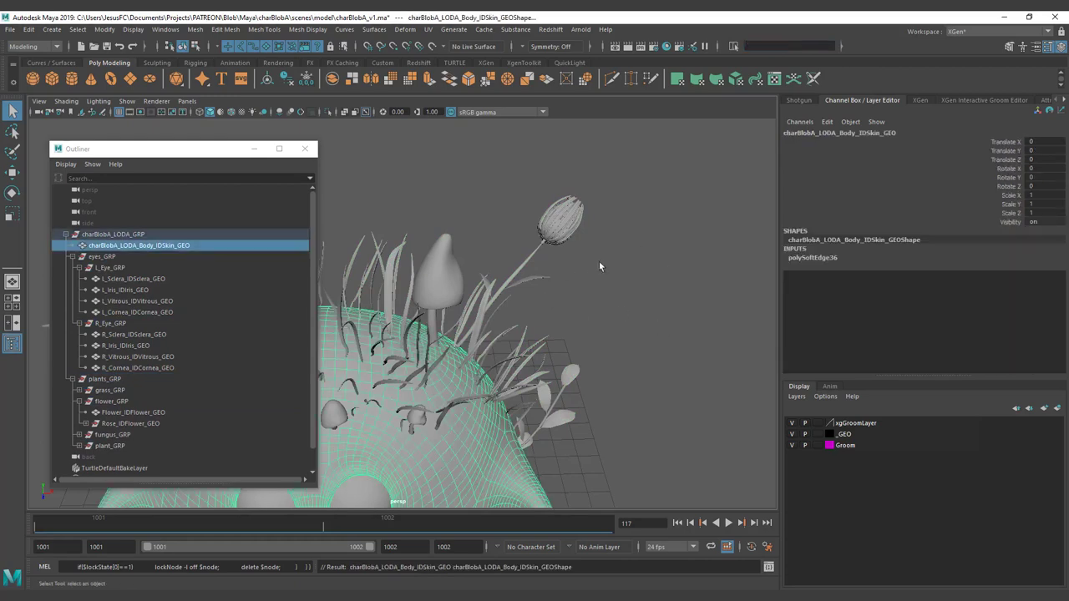
alt+right_drag(599, 266, 455, 280)
alt+middle_drag(608, 277, 612, 216)
alt+drag(597, 324, 642, 244)
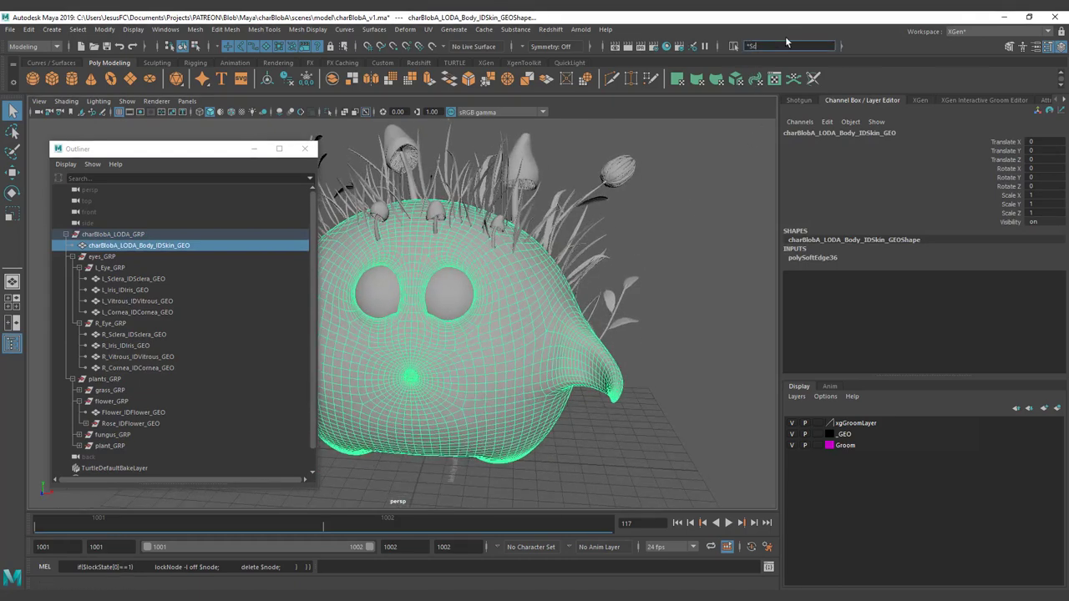
Select both sclera meshes with the wildcard *Sclera*, view them in isolation and clear the selection.
text(clera*)
key(Return)
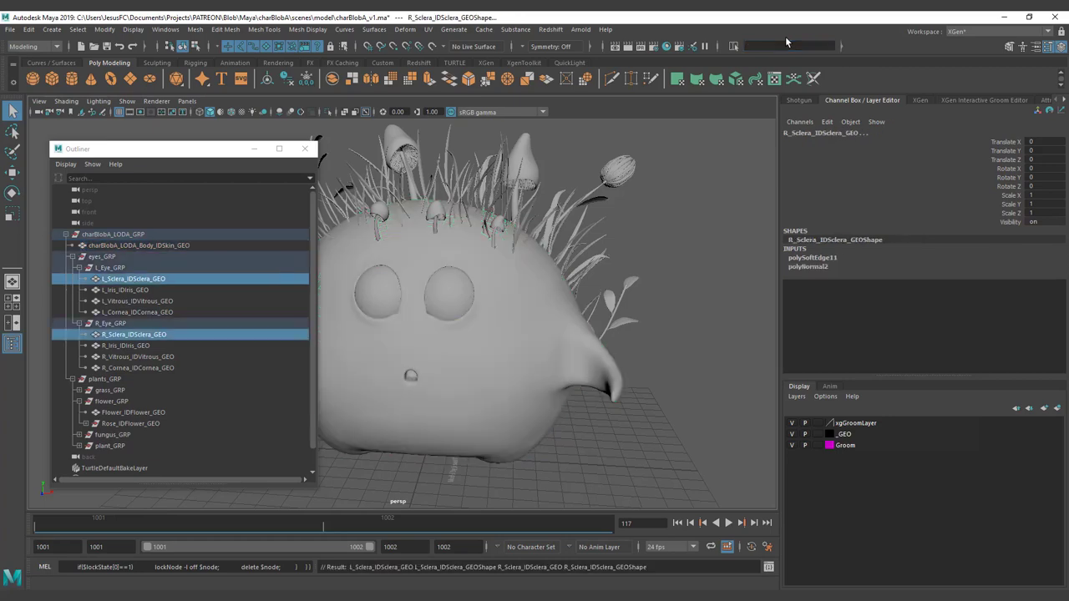
key(ctrl+1)
alt+drag(361, 139, 512, 213)
click(328, 112)
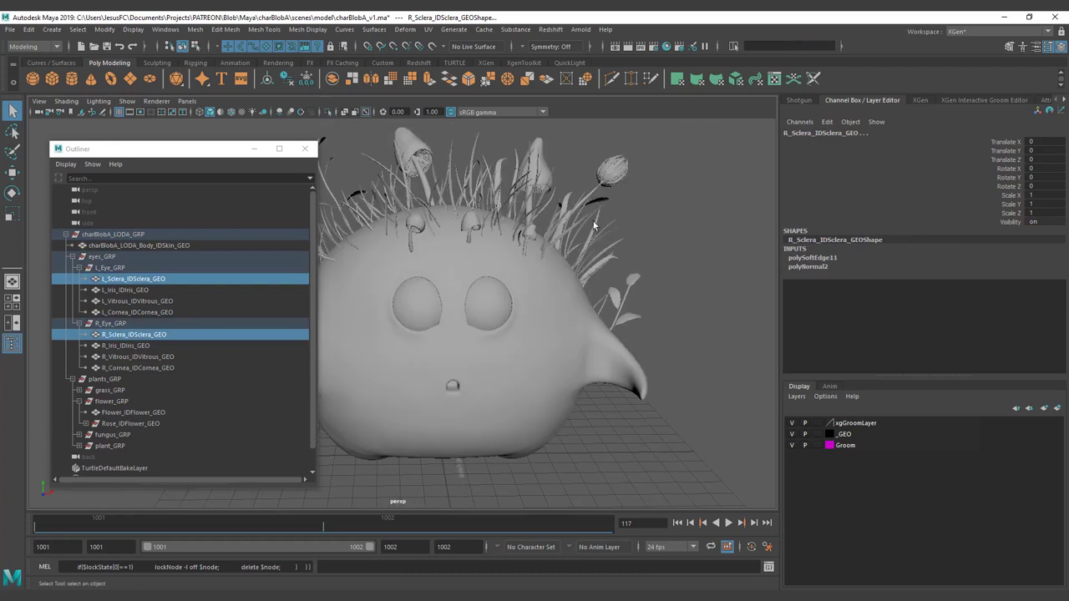
click(639, 245)
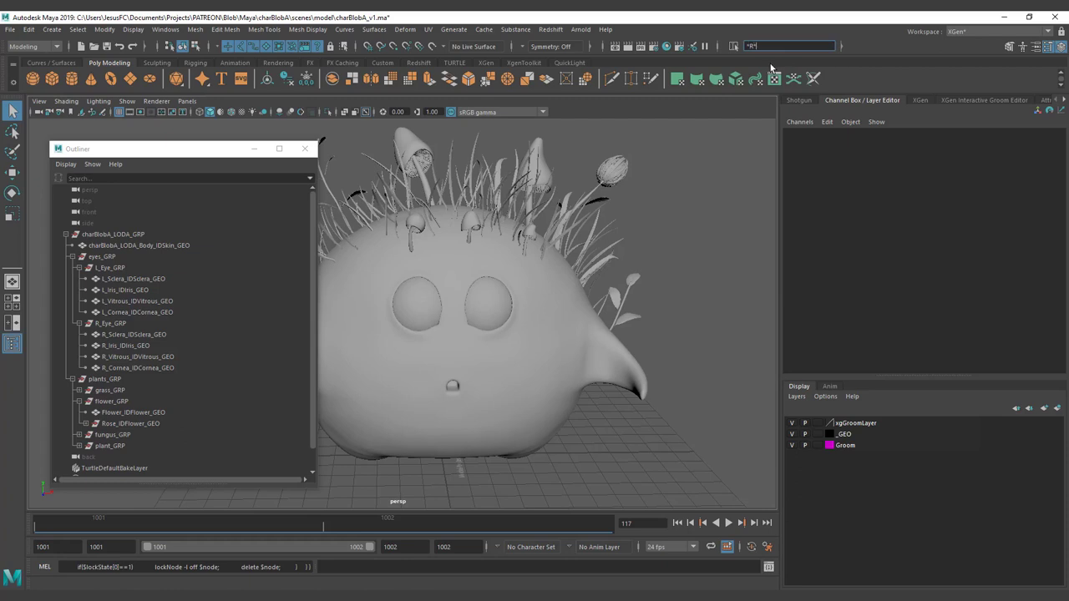
text(*R*)
key(Return)
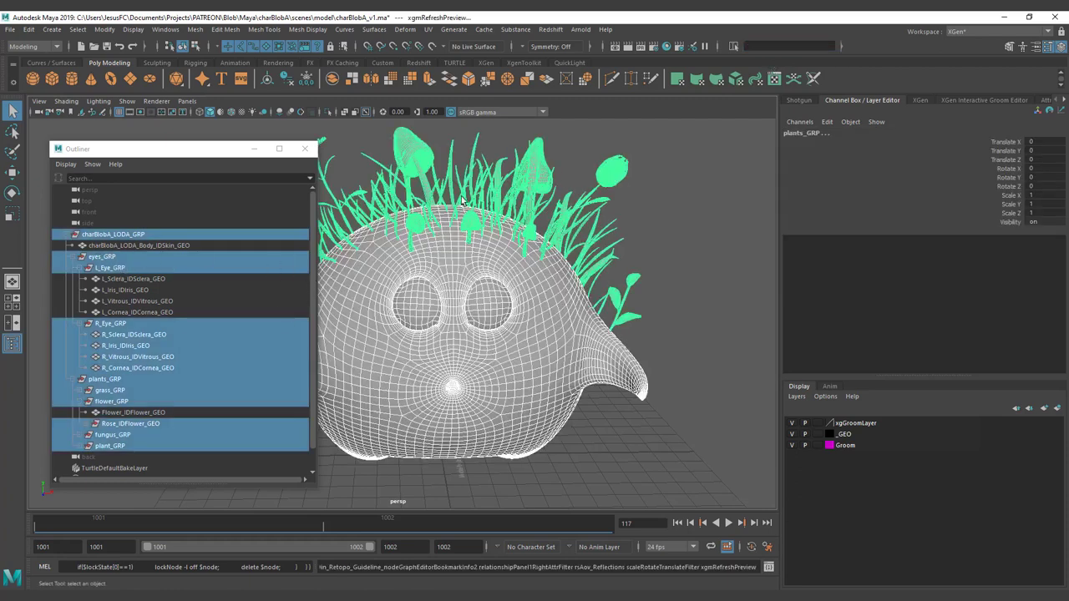
click(668, 167)
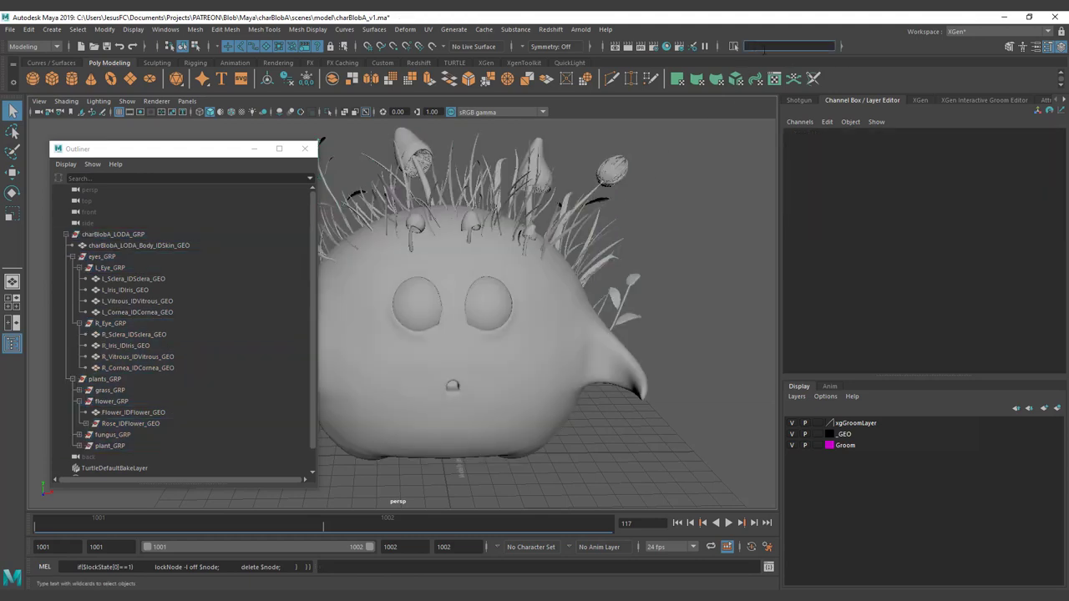
Select all right-side objects by name with the wildcard *R_* and view them on the character.
text(*)
key(BackSpace)
text(*R_)
key(Return)
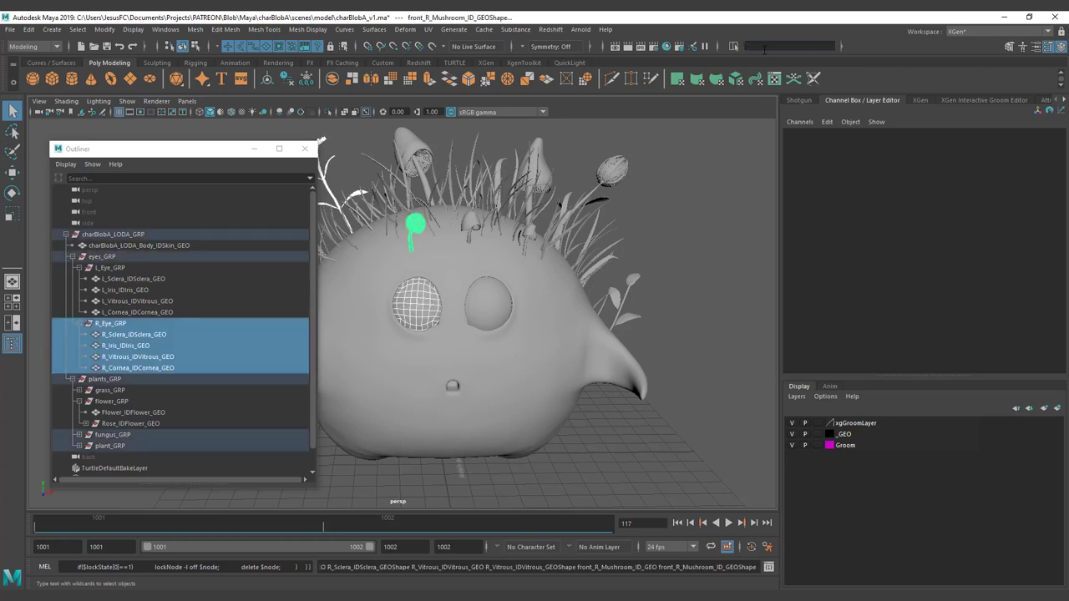
alt+drag(535, 262, 614, 263)
alt+drag(505, 296, 479, 305)
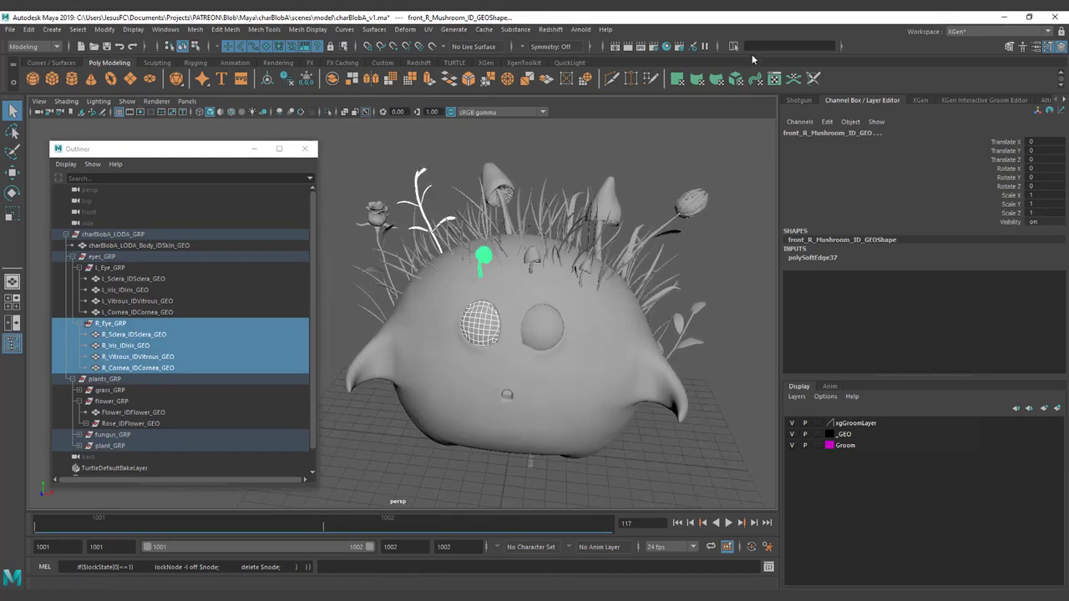
Select all left-side objects by name with the wildcard *L_*, view them and clear the selection.
click(789, 46)
text(*L_*)
key(Return)
alt+drag(498, 250, 716, 274)
click(713, 294)
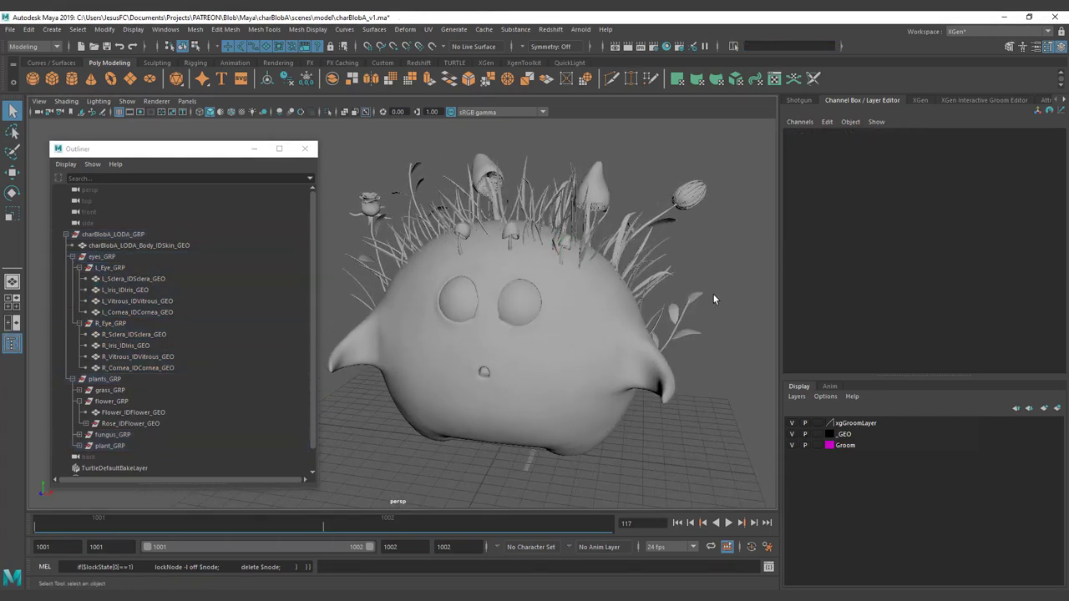
Save the scene and delete the history of all objects in it.
key(ctrl+s)
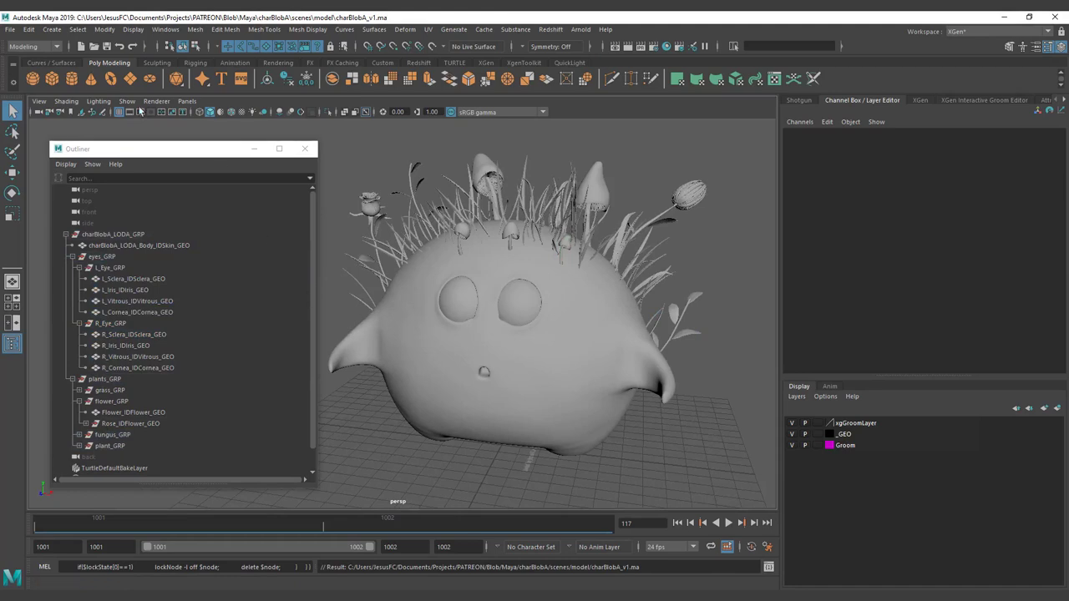
click(52, 29)
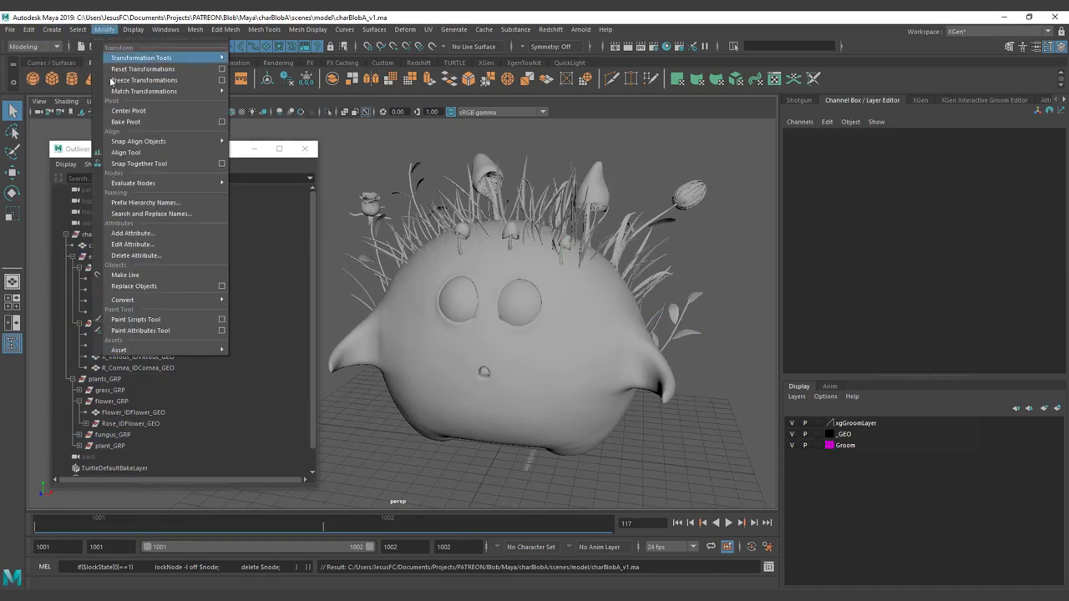
mouse_move(77, 30)
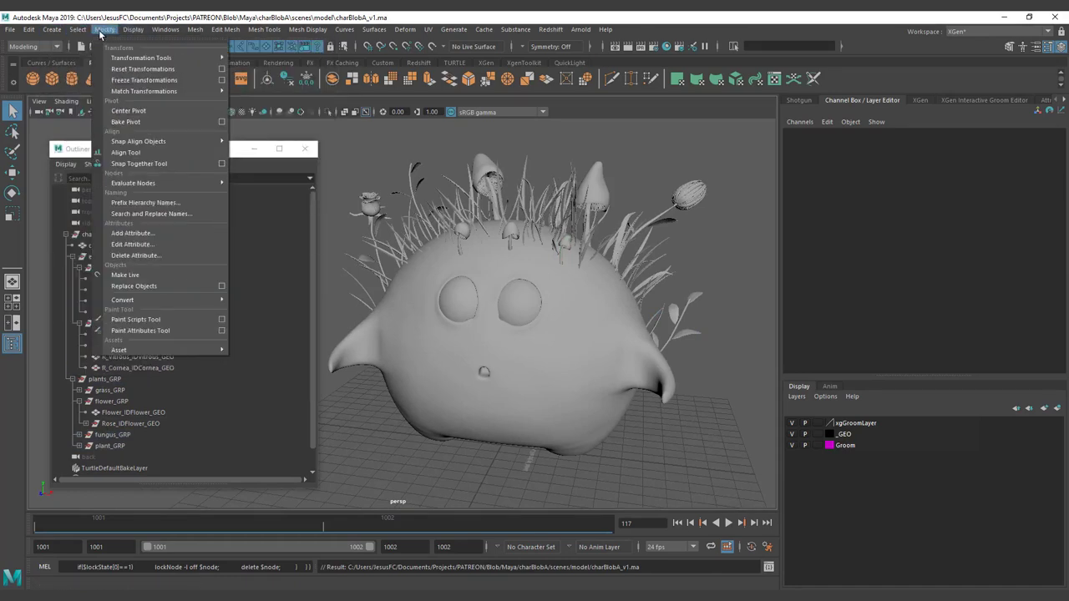
mouse_move(27, 31)
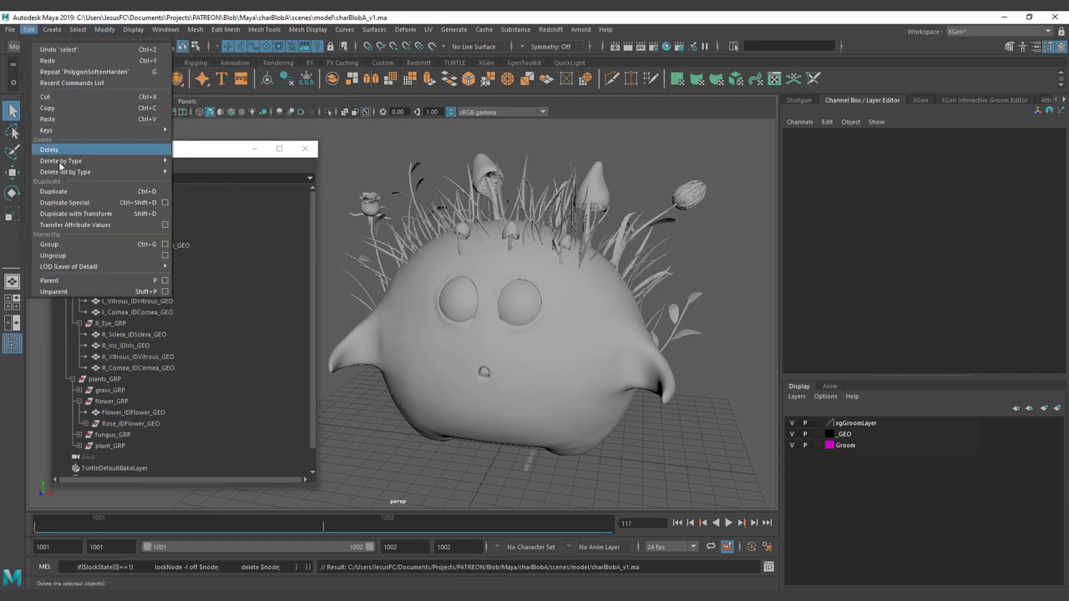
mouse_move(65, 172)
click(202, 180)
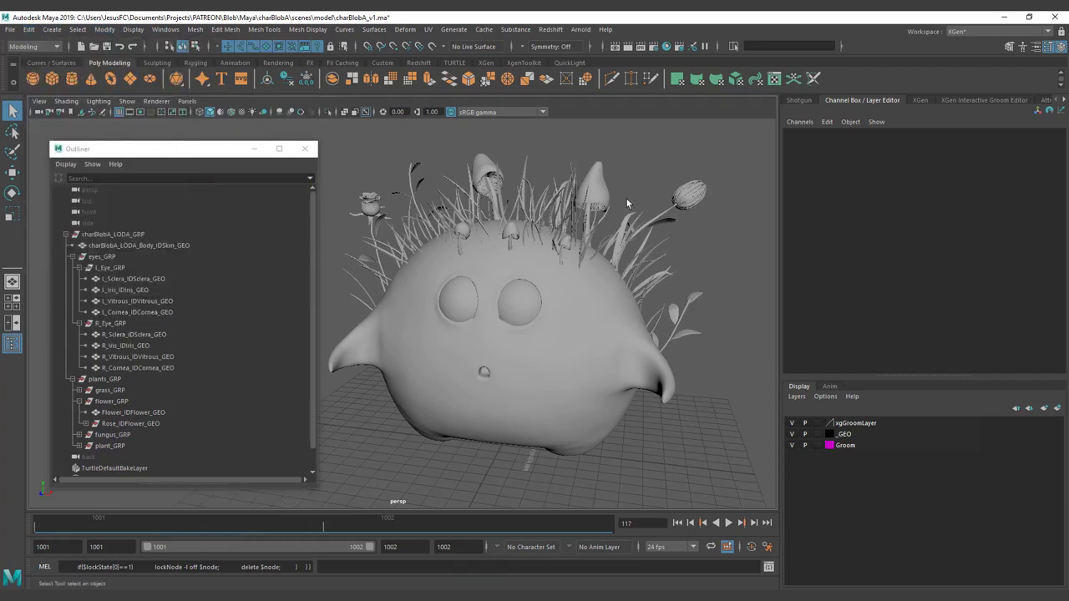
alt+drag(491, 157, 522, 240)
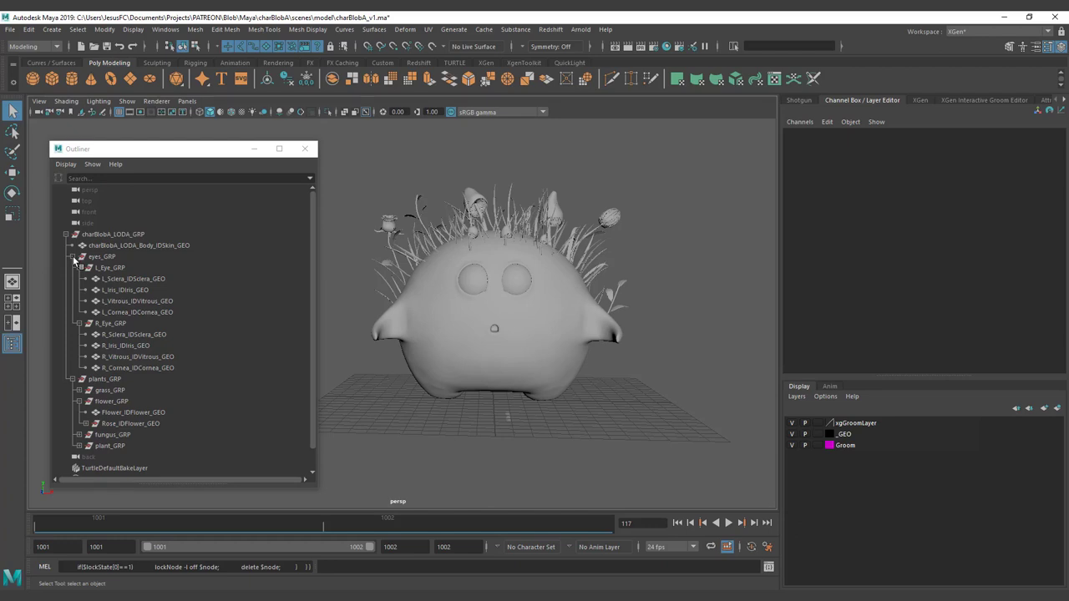
mouse_move(450, 287)
alt+mouse_down()
mouse_move(472, 311)
mouse_move(455, 322)
mouse_move(423, 303)
mouse_move(434, 355)
mouse_move(450, 297)
alt+mouse_up()
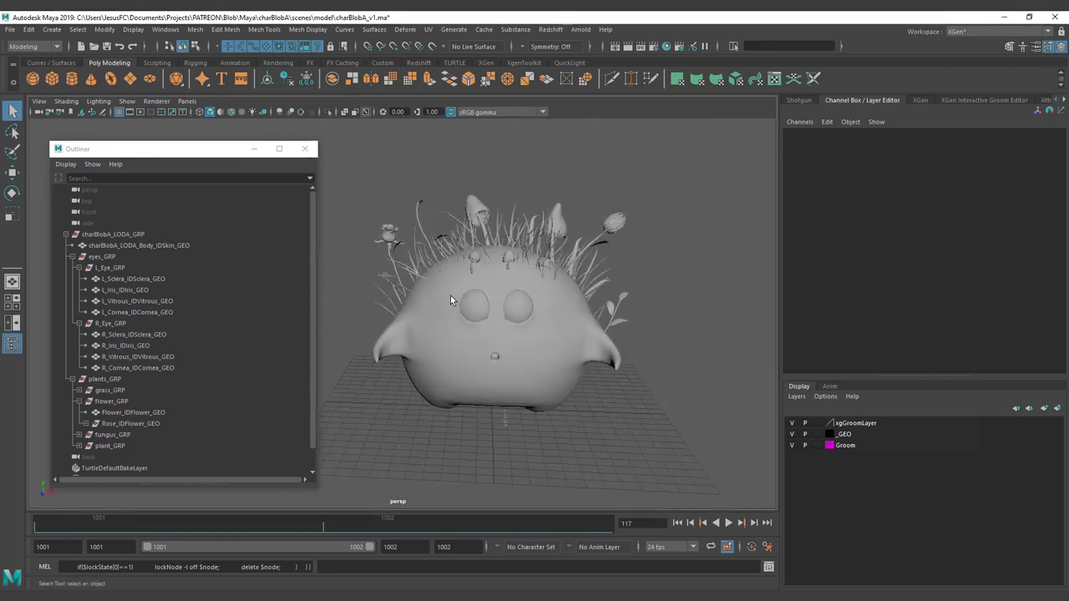